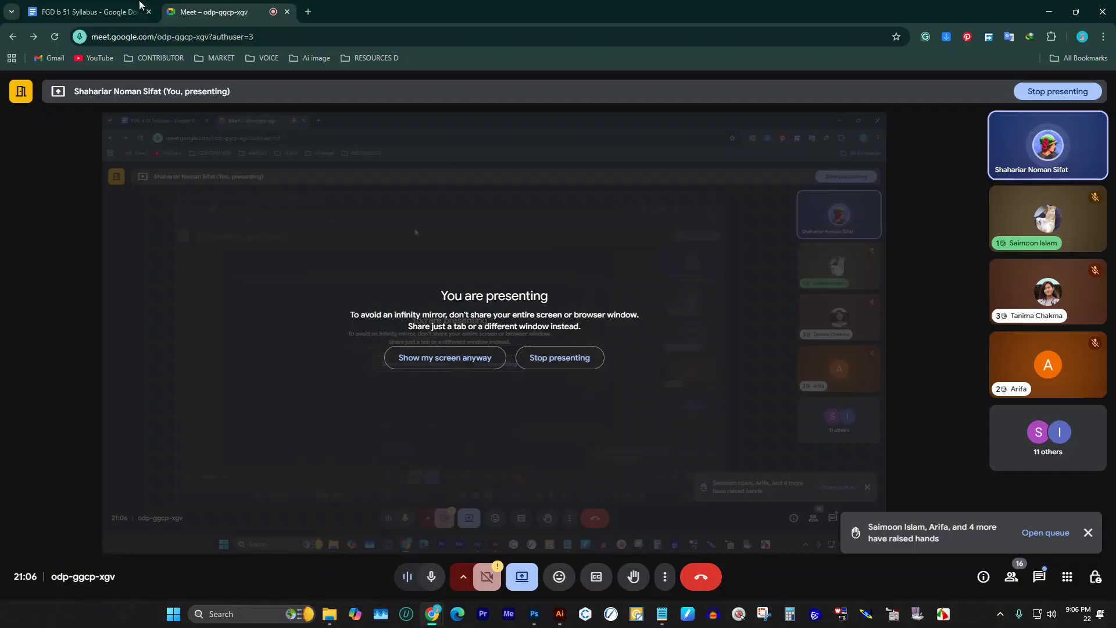
Step: Switch the browser to the 'FGD b 51 Syllabus – Google Docs' tab
{"action": "left_click", "coordinate": [116, 9]}
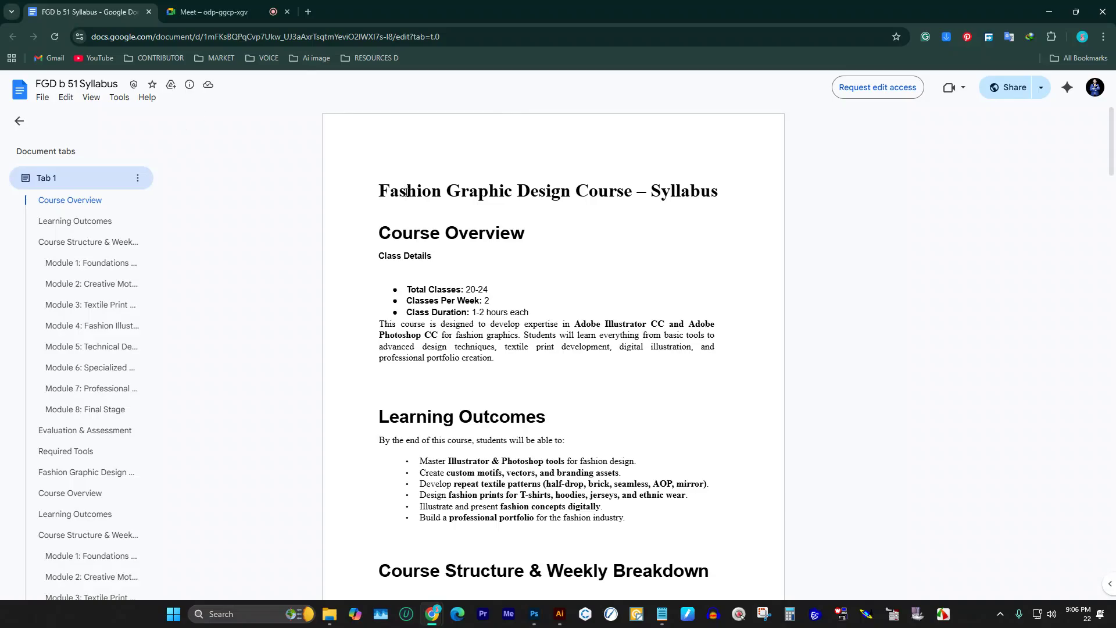
Step: Scroll down the syllabus and briefly highlight the Evaluation & Assessment heading and table
{"action": "scroll", "coordinate": [502, 179], "scroll_direction": "down", "scroll_amount": 15}
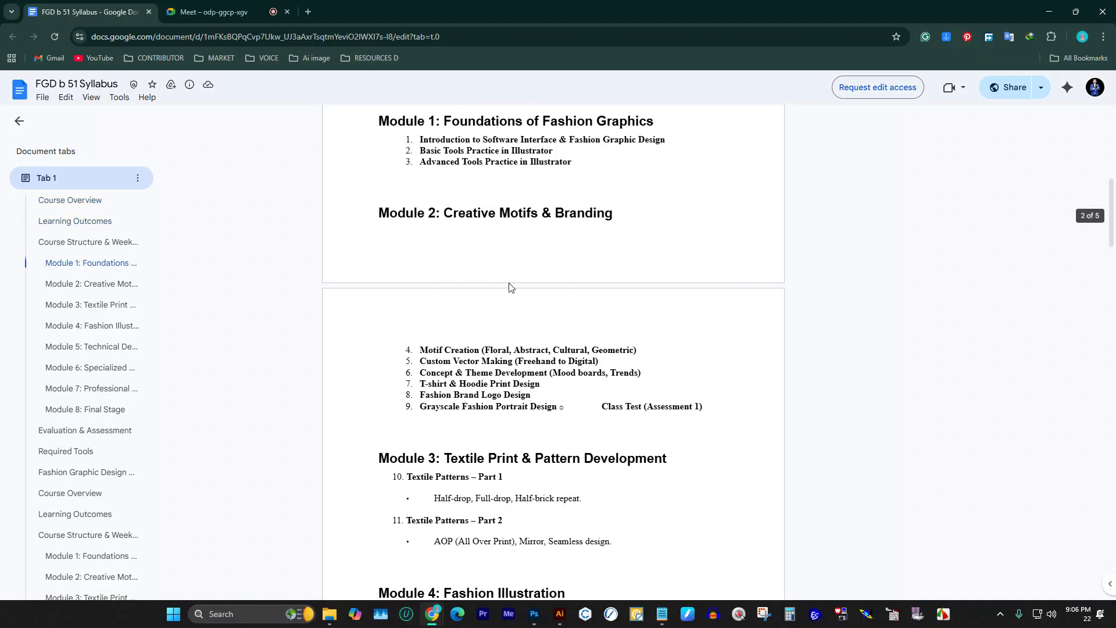
{"action": "scroll", "coordinate": [528, 311], "scroll_direction": "down", "scroll_amount": 5}
{"action": "scroll", "coordinate": [530, 303], "scroll_direction": "up", "scroll_amount": 15}
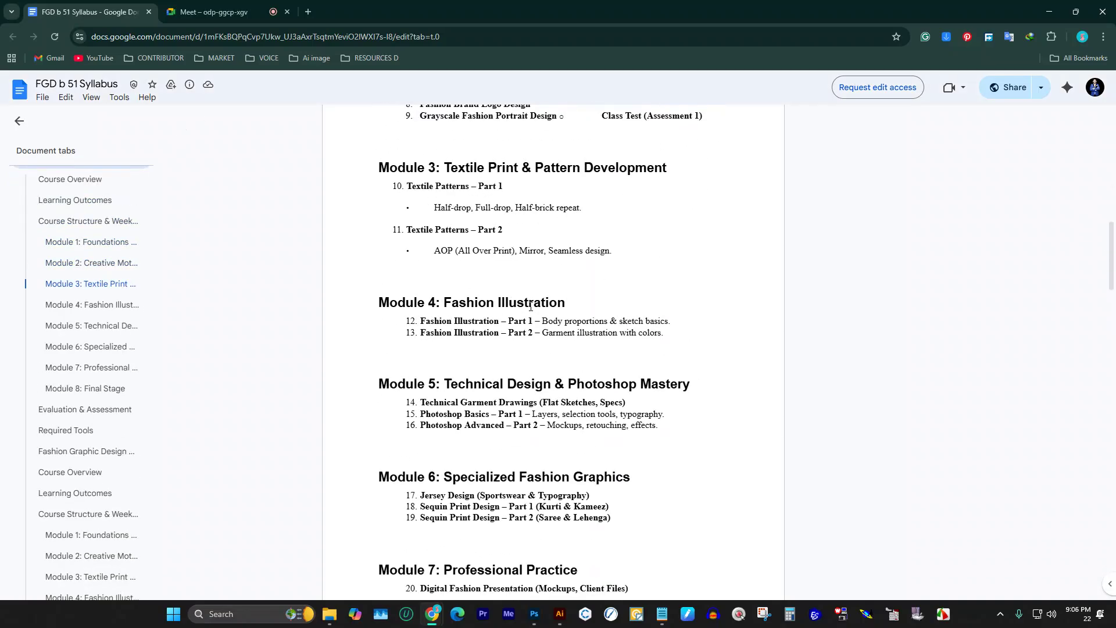
{"action": "scroll", "coordinate": [527, 289], "scroll_direction": "up", "scroll_amount": 3}
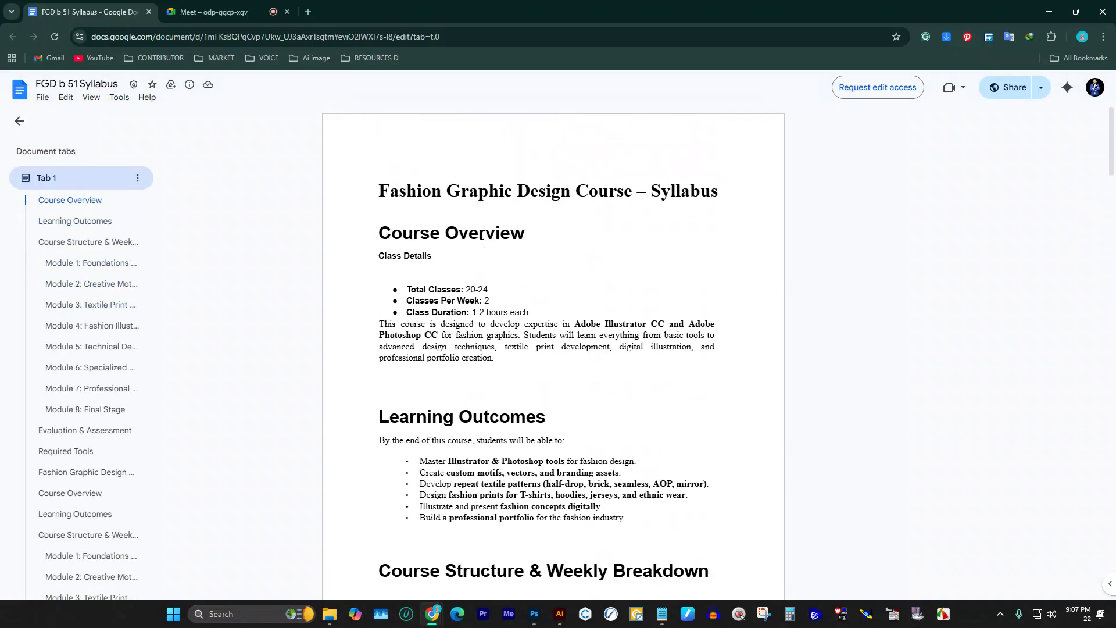
{"action": "scroll", "coordinate": [465, 232], "scroll_direction": "down", "scroll_amount": 12}
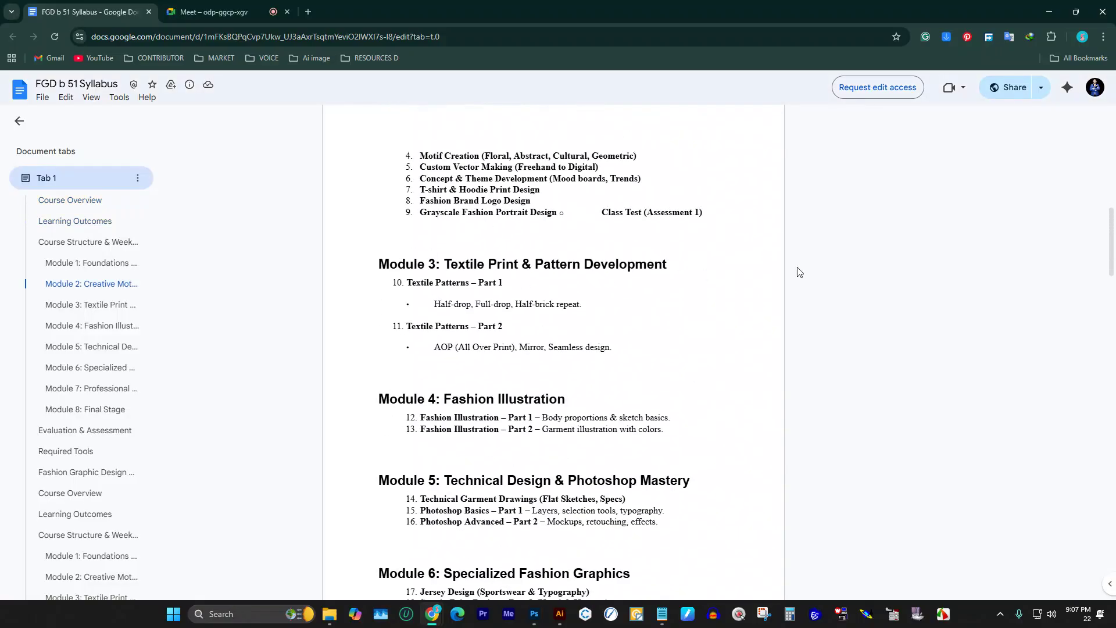
{"action": "scroll", "coordinate": [413, 324], "scroll_direction": "down", "scroll_amount": 20}
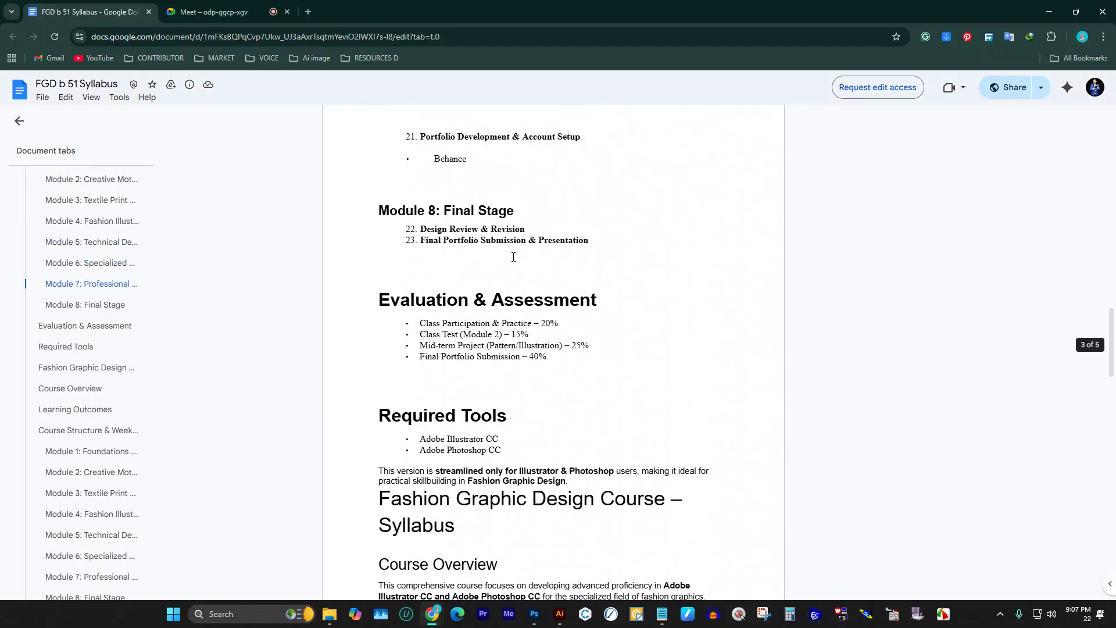
{"action": "scroll", "coordinate": [537, 276], "scroll_direction": "down", "scroll_amount": 15}
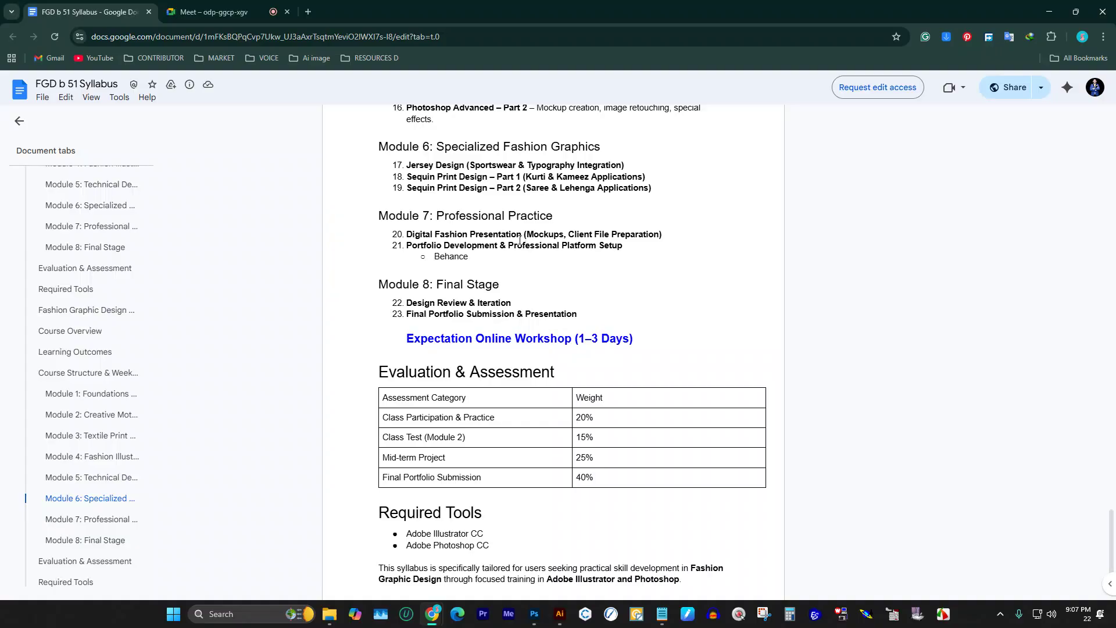
{"action": "scroll", "coordinate": [539, 268], "scroll_direction": "down", "scroll_amount": 2}
{"action": "left_click_drag", "start_coordinate": [702, 357], "coordinate": [347, 252]}
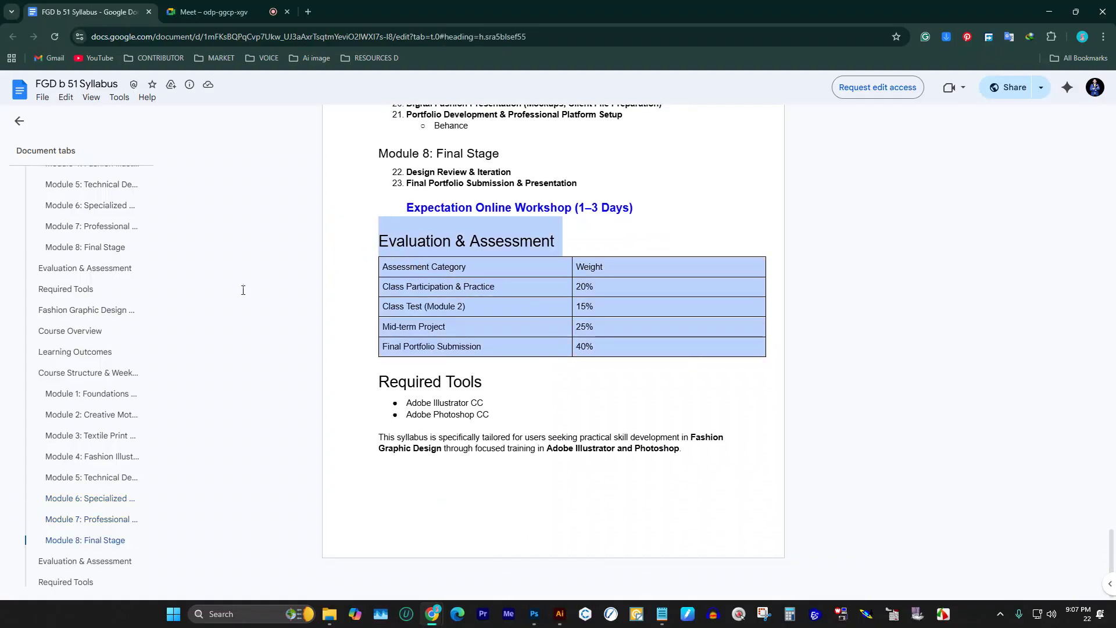
{"action": "left_click", "coordinate": [677, 366]}
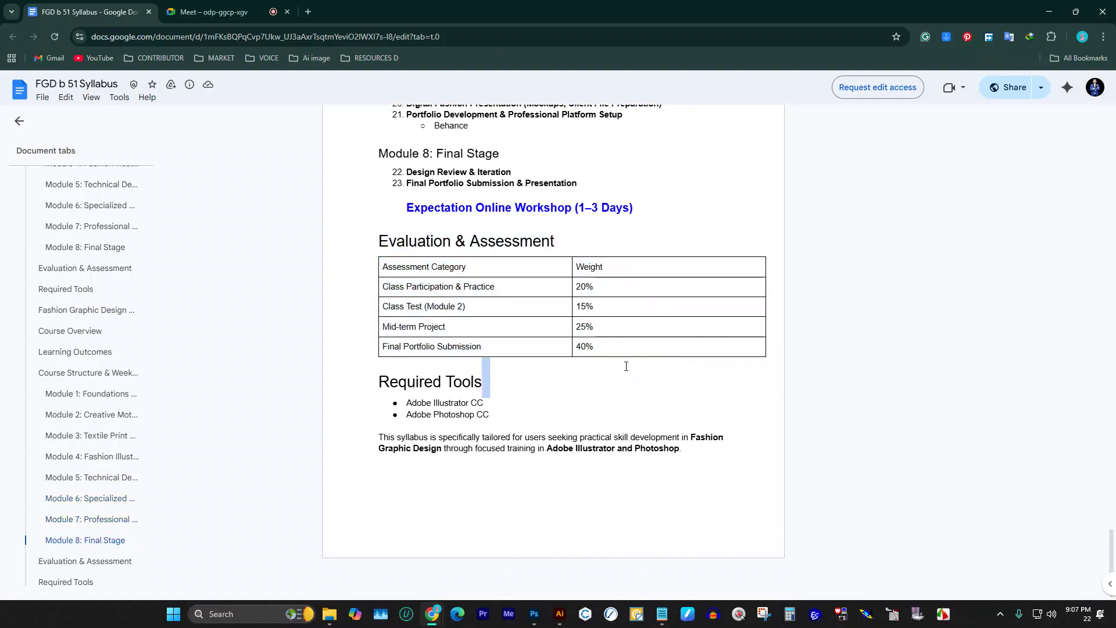
Step: Scroll back up through the modules, then down again to the final page with Required Tools
{"action": "scroll", "coordinate": [626, 366], "scroll_direction": "up", "scroll_amount": 3}
{"action": "scroll", "coordinate": [410, 319], "scroll_direction": "up", "scroll_amount": 3}
{"action": "scroll", "coordinate": [467, 331], "scroll_direction": "up", "scroll_amount": 4}
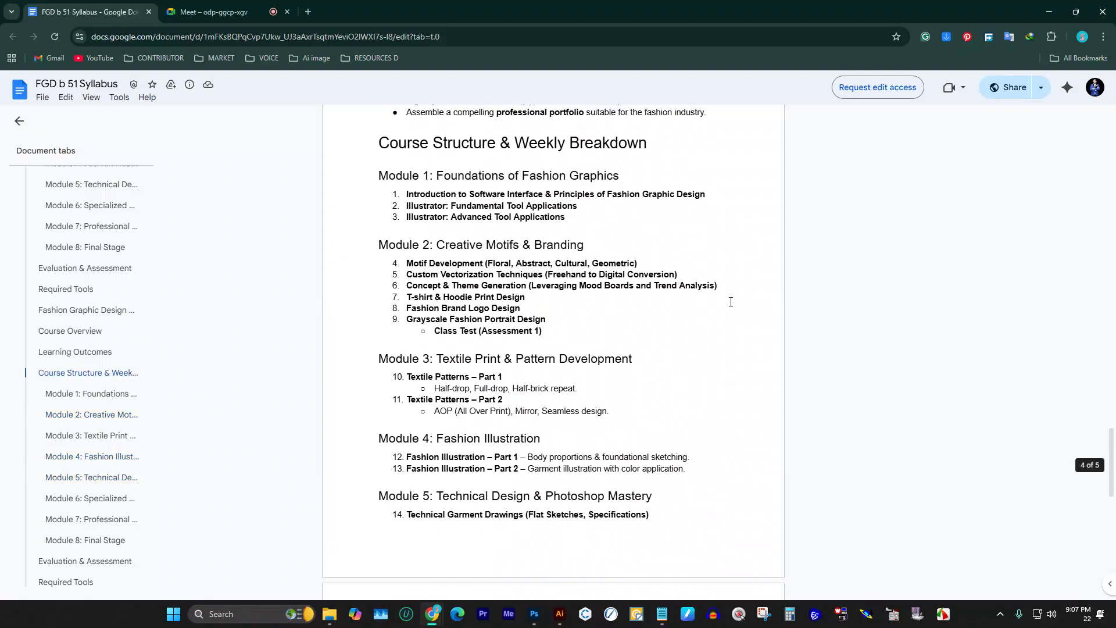
{"action": "scroll", "coordinate": [439, 238], "scroll_direction": "up", "scroll_amount": 4}
{"action": "scroll", "coordinate": [506, 227], "scroll_direction": "up", "scroll_amount": 5}
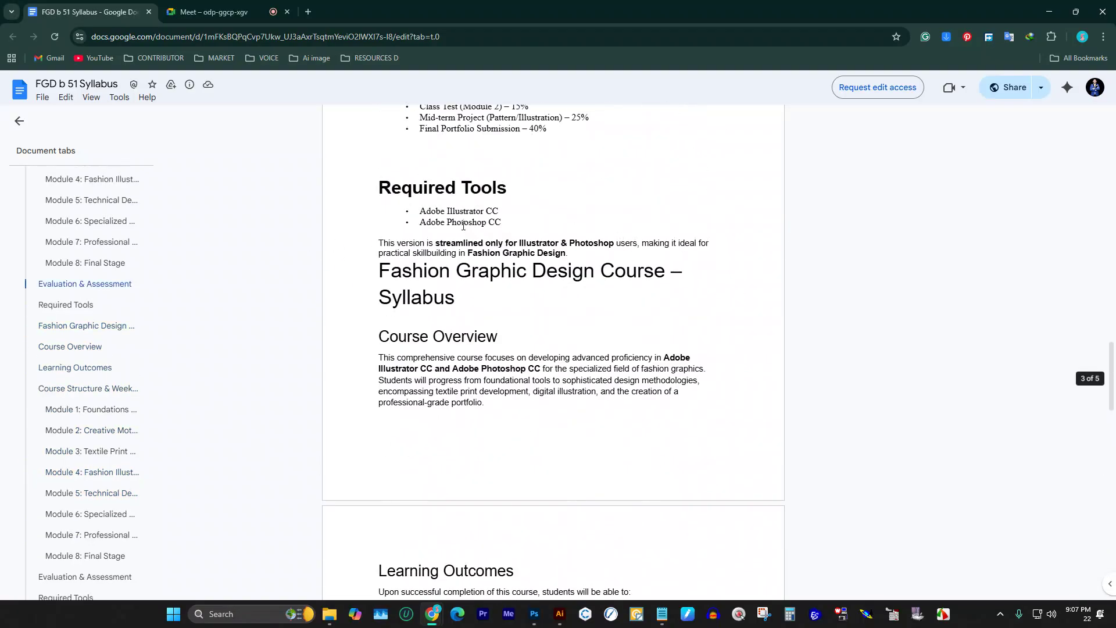
{"action": "scroll", "coordinate": [535, 271], "scroll_direction": "up", "scroll_amount": 5}
{"action": "scroll", "coordinate": [625, 277], "scroll_direction": "up", "scroll_amount": 5}
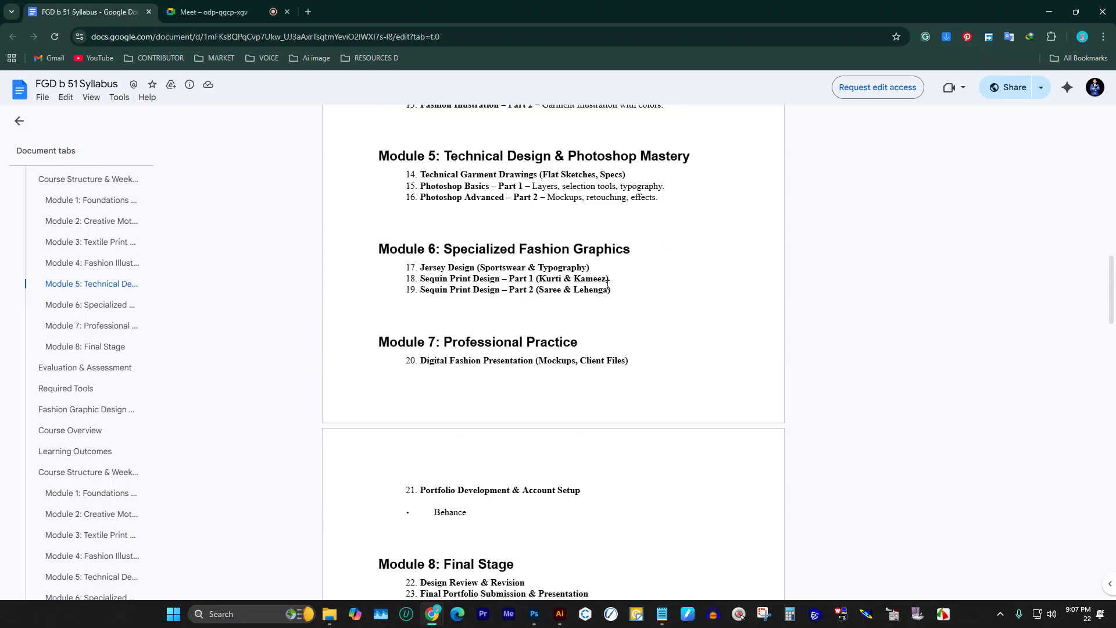
{"action": "scroll", "coordinate": [610, 287], "scroll_direction": "up", "scroll_amount": 8}
{"action": "scroll", "coordinate": [424, 210], "scroll_direction": "up", "scroll_amount": 10}
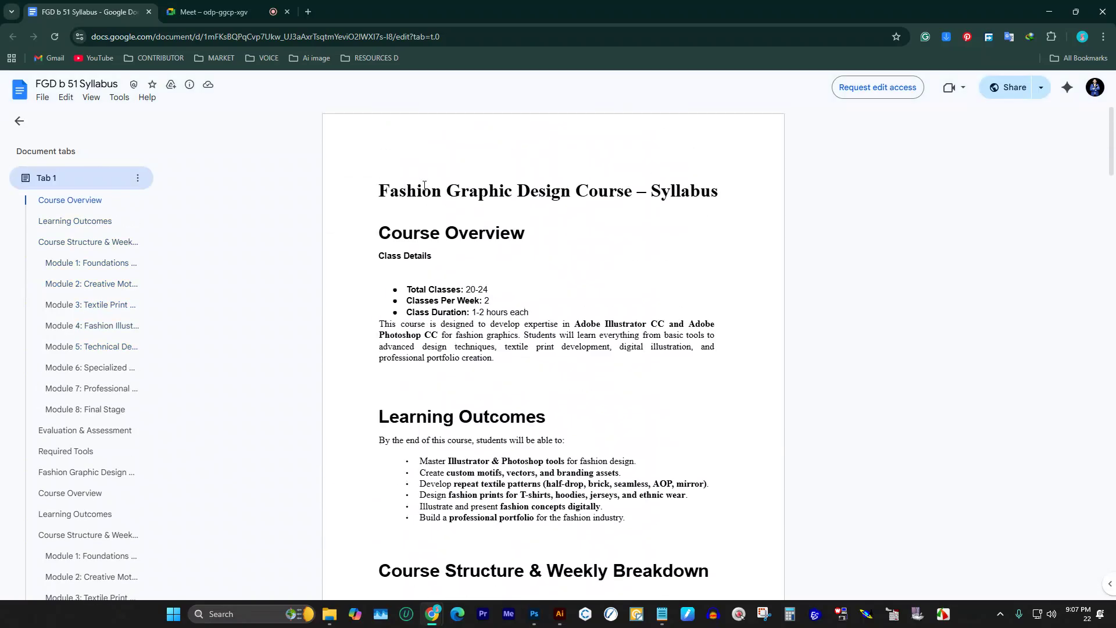
{"action": "scroll", "coordinate": [459, 227], "scroll_direction": "down", "scroll_amount": 14}
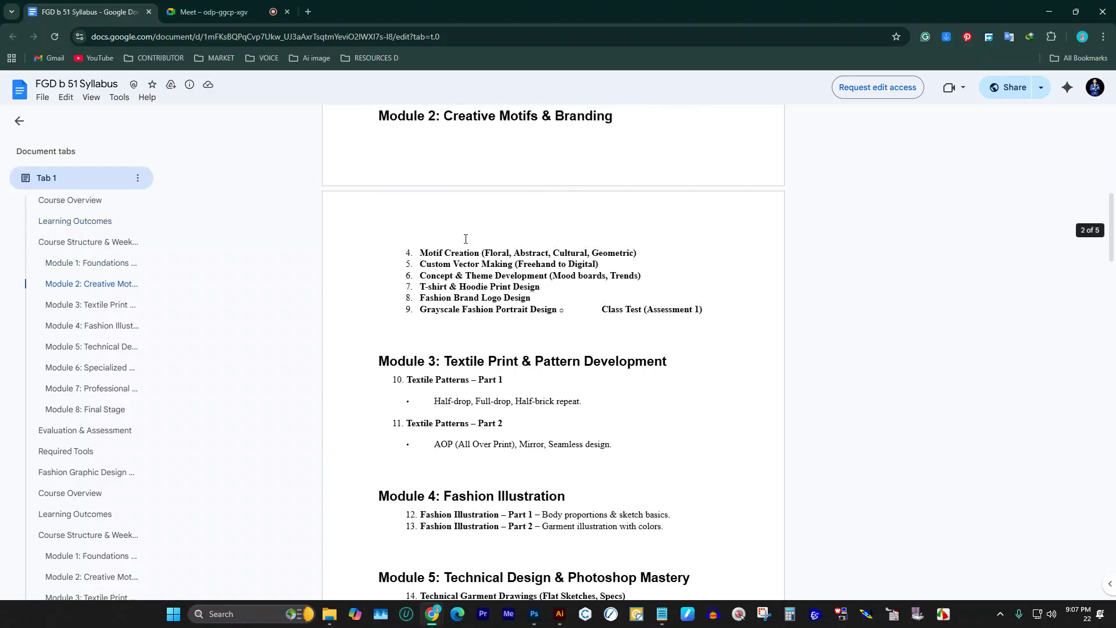
{"action": "scroll", "coordinate": [464, 243], "scroll_direction": "down", "scroll_amount": 20}
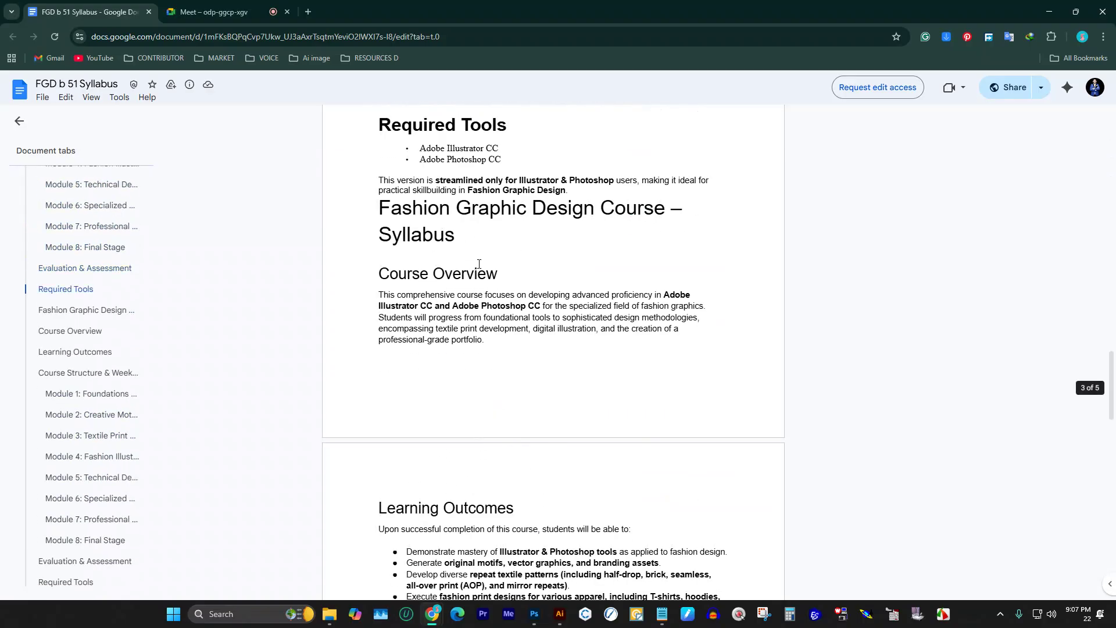
{"action": "scroll", "coordinate": [496, 271], "scroll_direction": "down", "scroll_amount": 15}
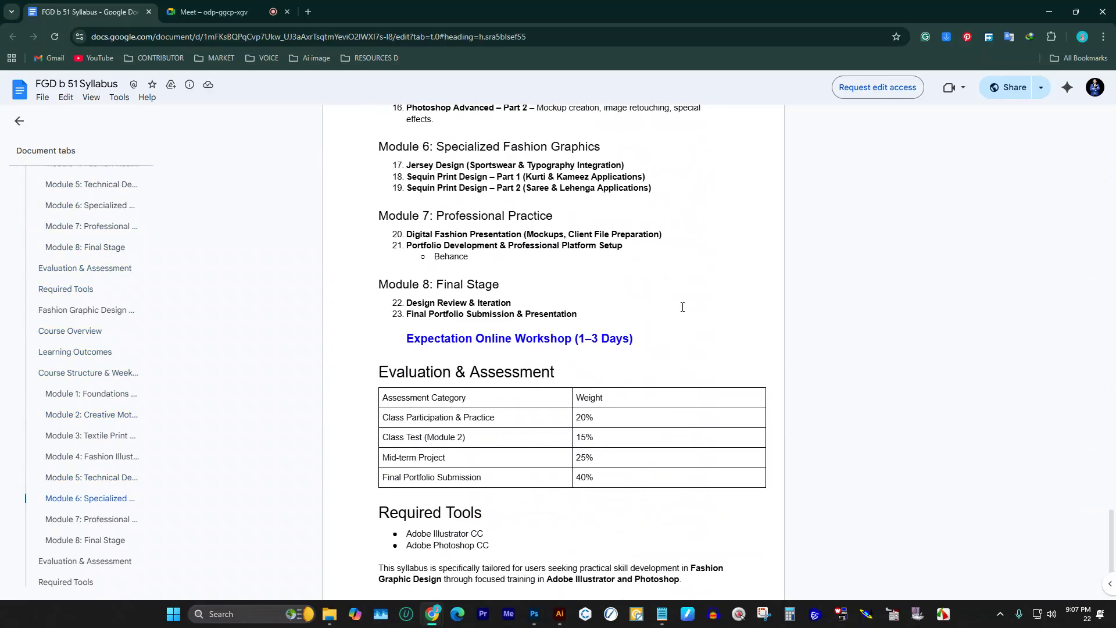
Step: Highlight the Expectation Online Workshop (1–3 Days) heading, reselecting it several times
{"action": "left_click_drag", "start_coordinate": [683, 334], "coordinate": [368, 333]}
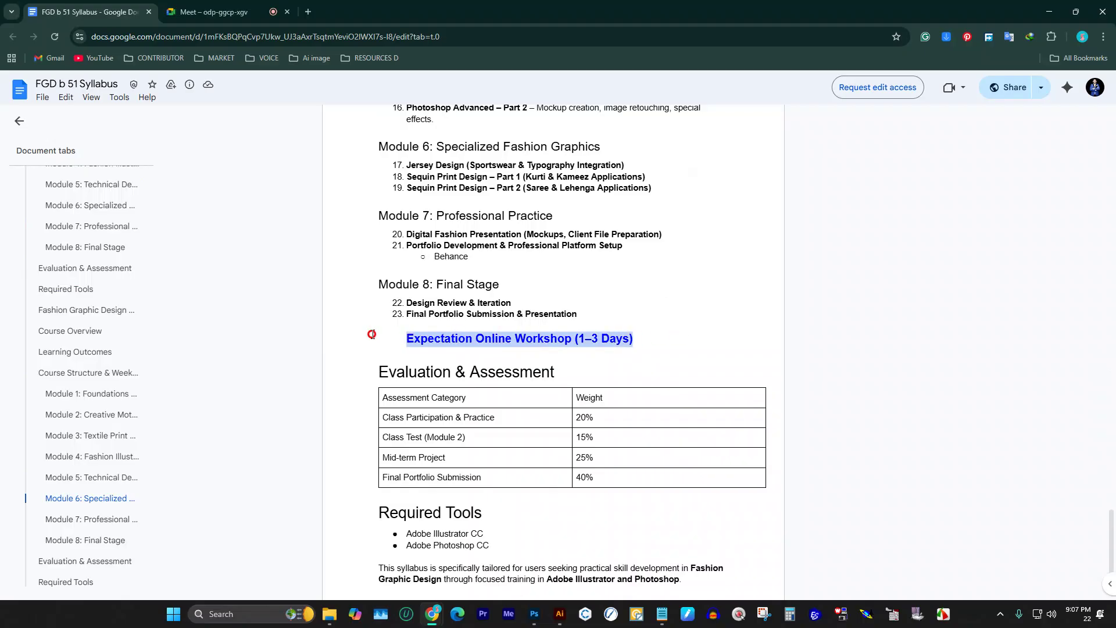
{"action": "left_click", "coordinate": [681, 317]}
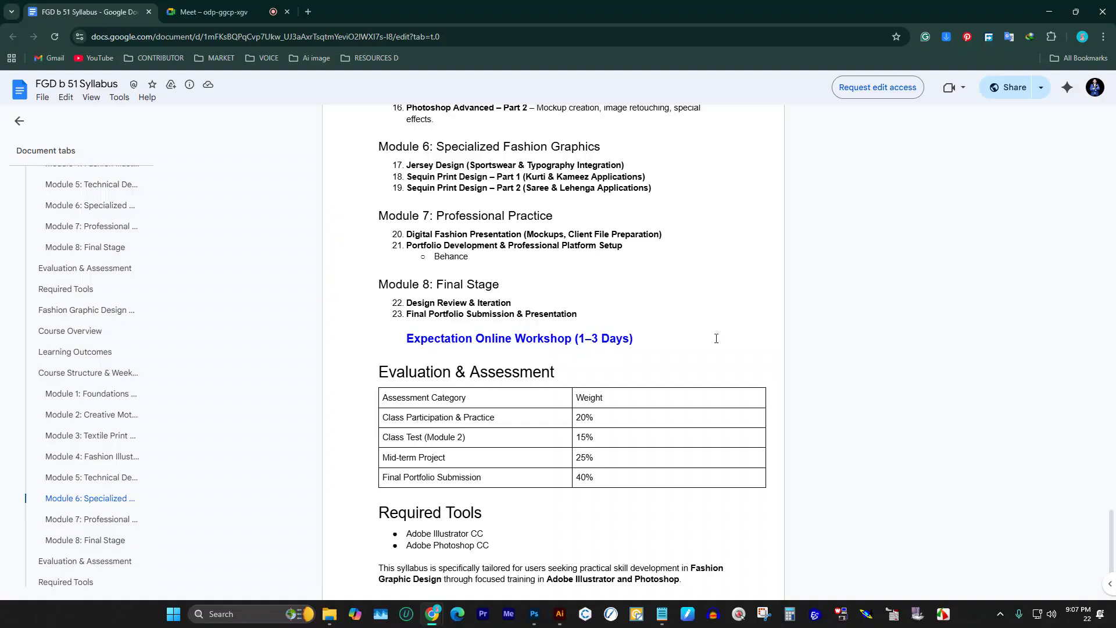
{"action": "left_click_drag", "start_coordinate": [688, 332], "coordinate": [535, 372]}
{"action": "left_click_drag", "start_coordinate": [406, 338], "coordinate": [688, 342]}
{"action": "left_click", "coordinate": [430, 341]}
{"action": "left_click_drag", "start_coordinate": [406, 338], "coordinate": [689, 341]}
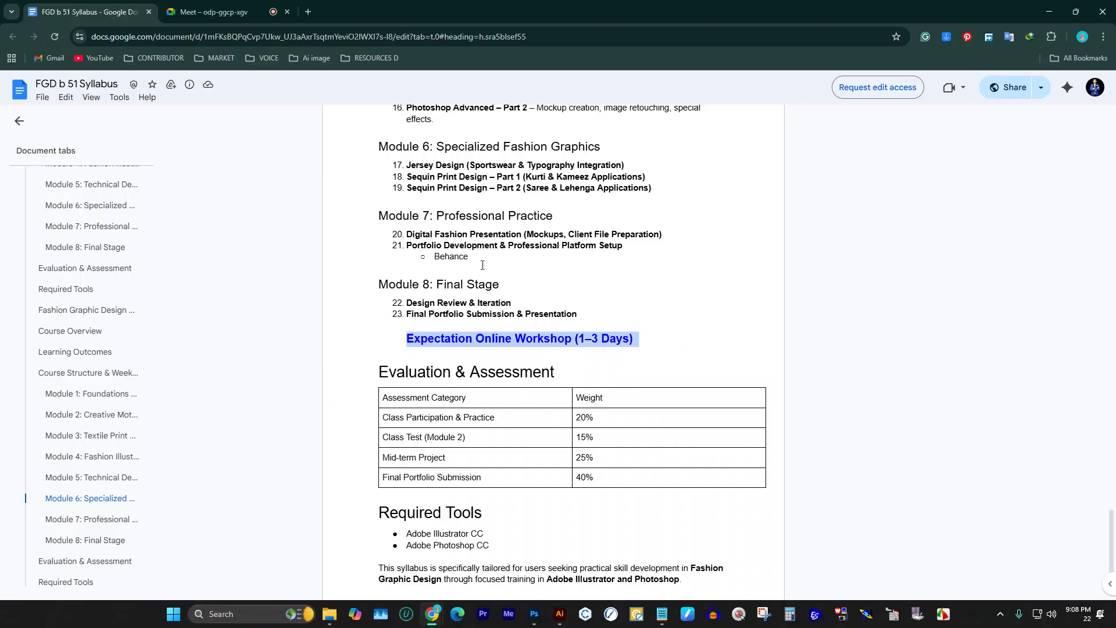
{"action": "left_click", "coordinate": [418, 337]}
{"action": "left_click_drag", "start_coordinate": [407, 339], "coordinate": [639, 341]}
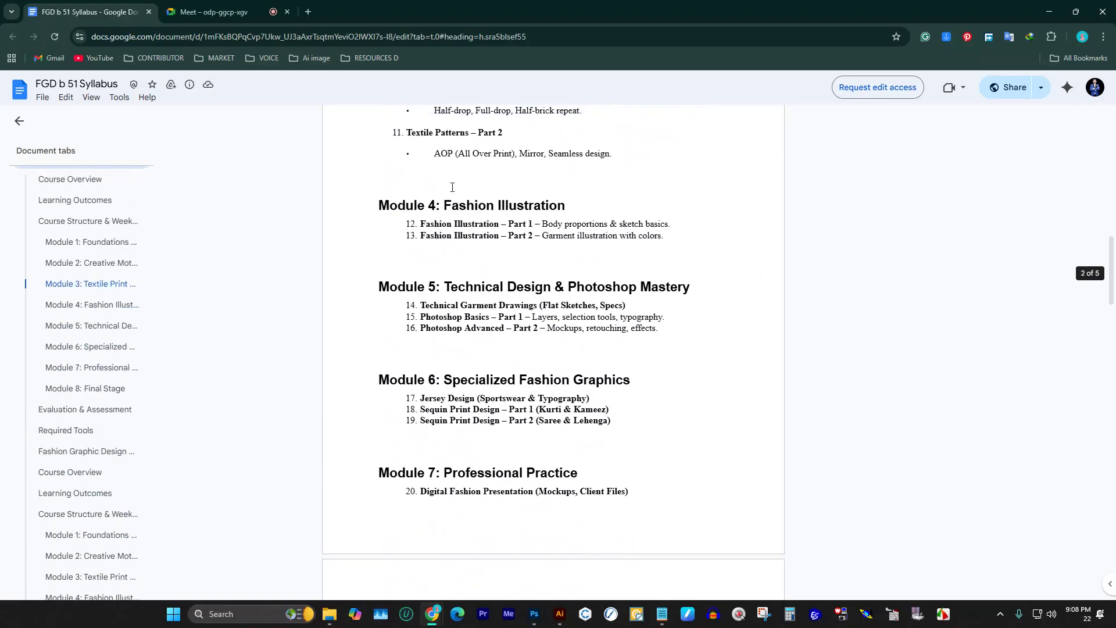
Step: Scroll around the syllabus and highlight the workshop heading again
{"action": "scroll", "coordinate": [415, 226], "scroll_direction": "up", "scroll_amount": 5}
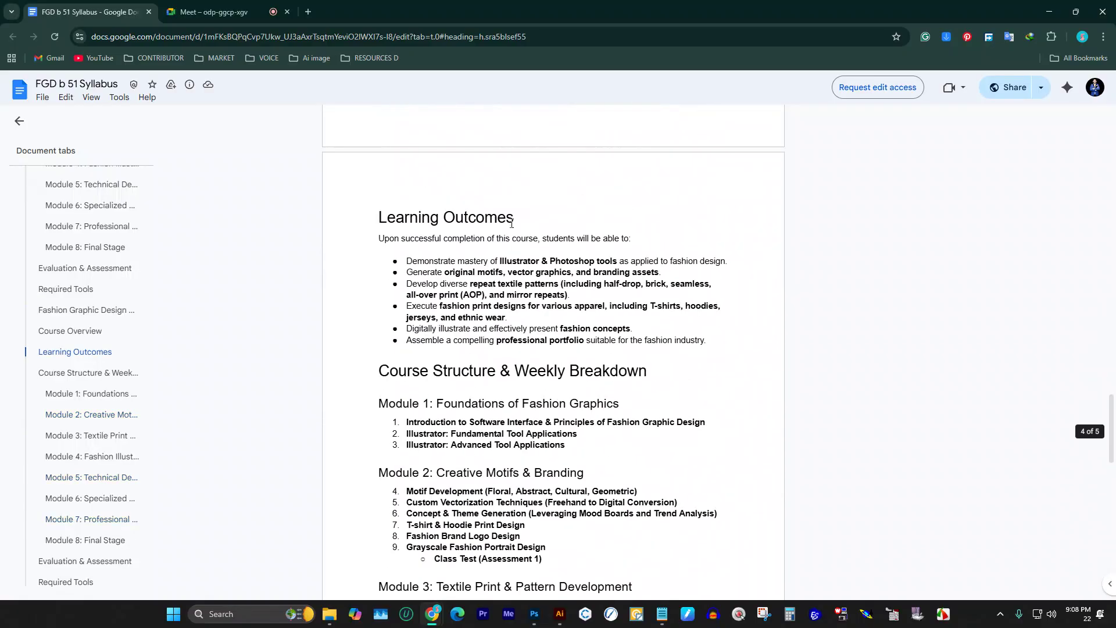
{"action": "scroll", "coordinate": [501, 233], "scroll_direction": "down", "scroll_amount": 5}
{"action": "scroll", "coordinate": [494, 234], "scroll_direction": "up", "scroll_amount": 15}
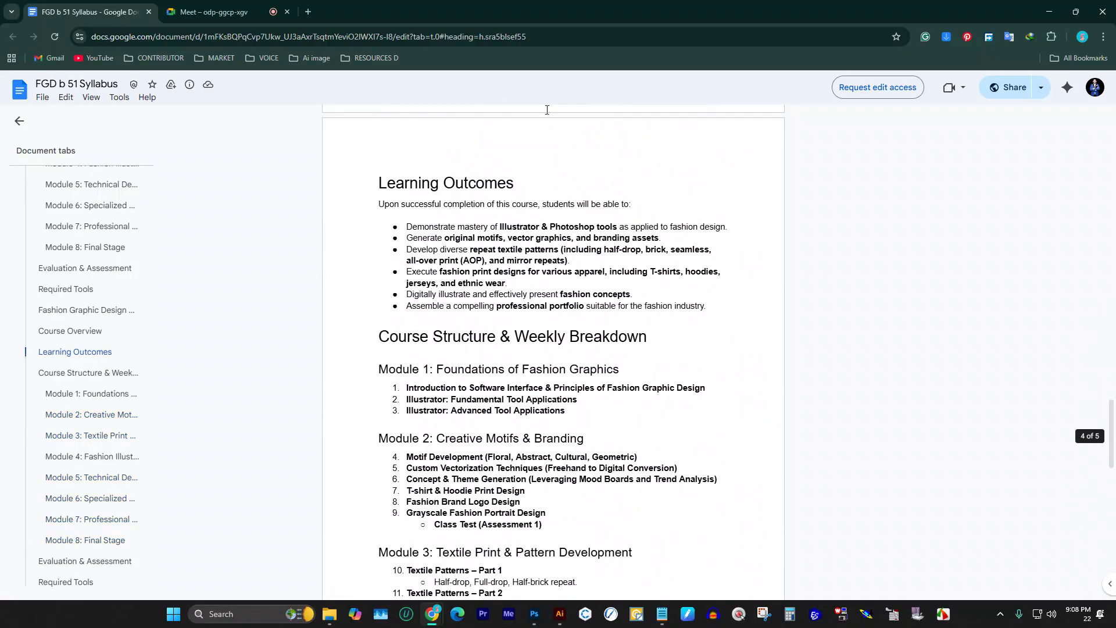
{"action": "scroll", "coordinate": [486, 236], "scroll_direction": "up", "scroll_amount": 11}
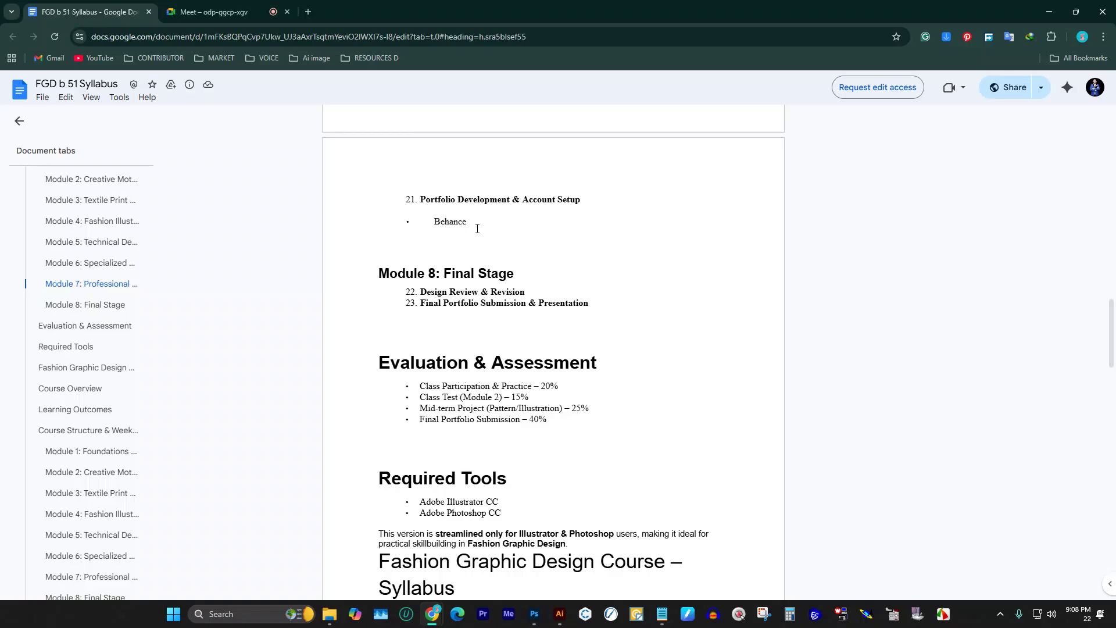
{"action": "scroll", "coordinate": [478, 226], "scroll_direction": "down", "scroll_amount": 7}
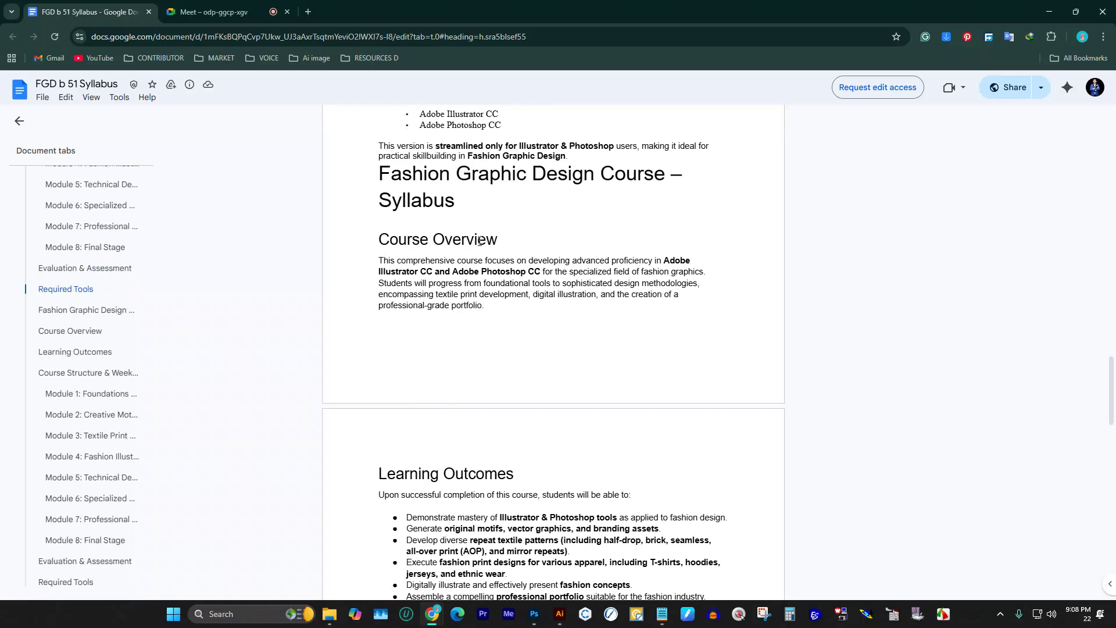
{"action": "scroll", "coordinate": [477, 238], "scroll_direction": "down", "scroll_amount": 20}
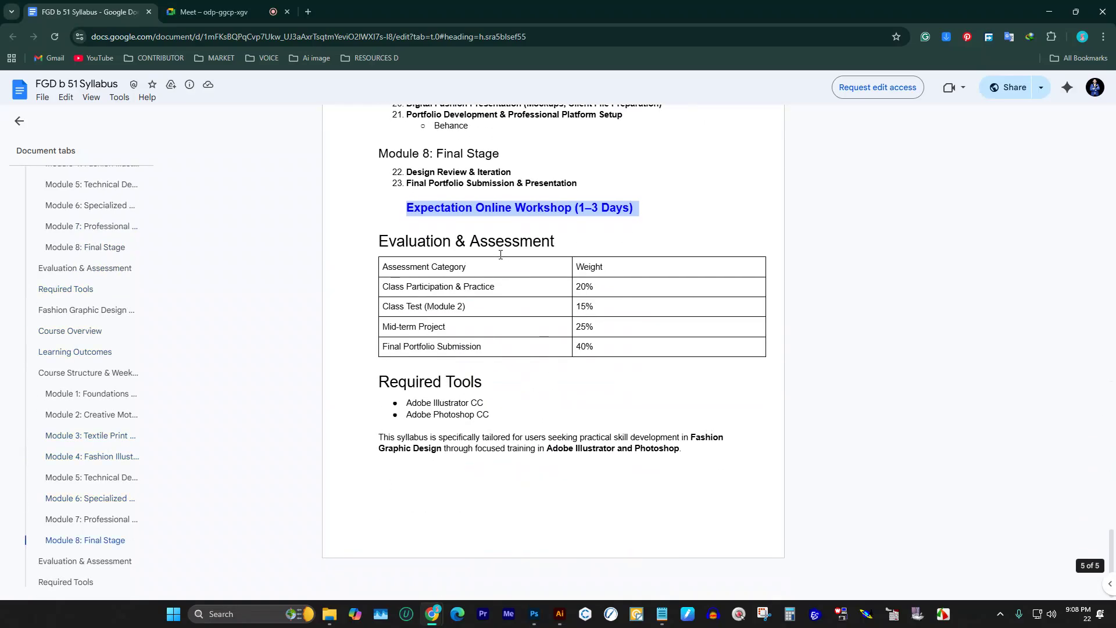
{"action": "left_click", "coordinate": [629, 207]}
{"action": "left_click_drag", "start_coordinate": [648, 211], "coordinate": [378, 207]}
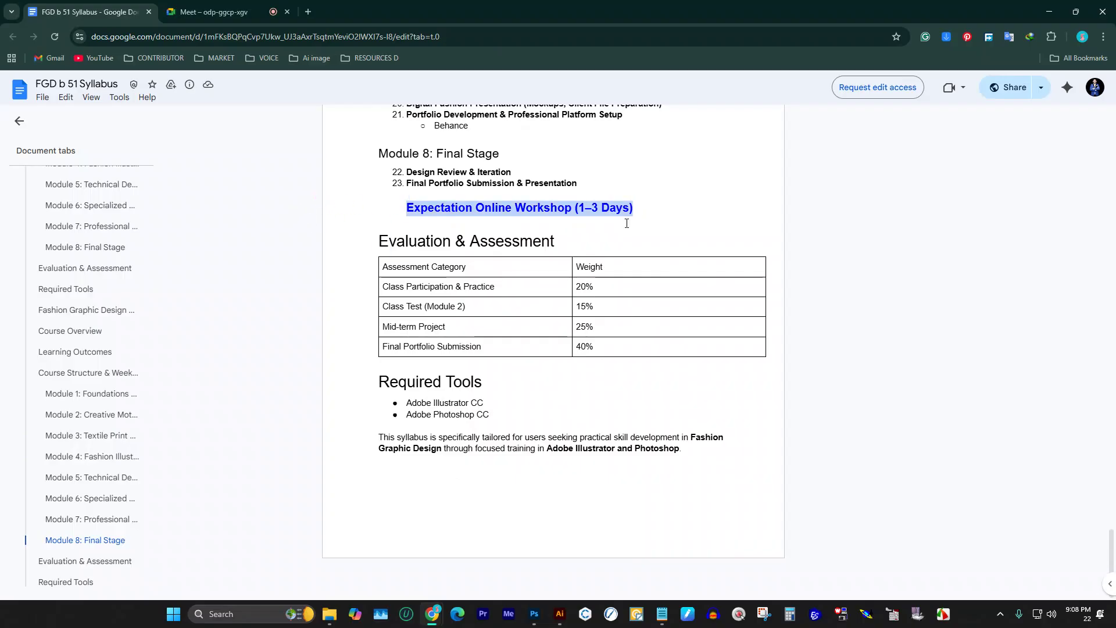
Step: Open a new blank browser tab and move it next to the syllabus tab
{"action": "scroll", "coordinate": [641, 468], "scroll_direction": "up", "scroll_amount": 20}
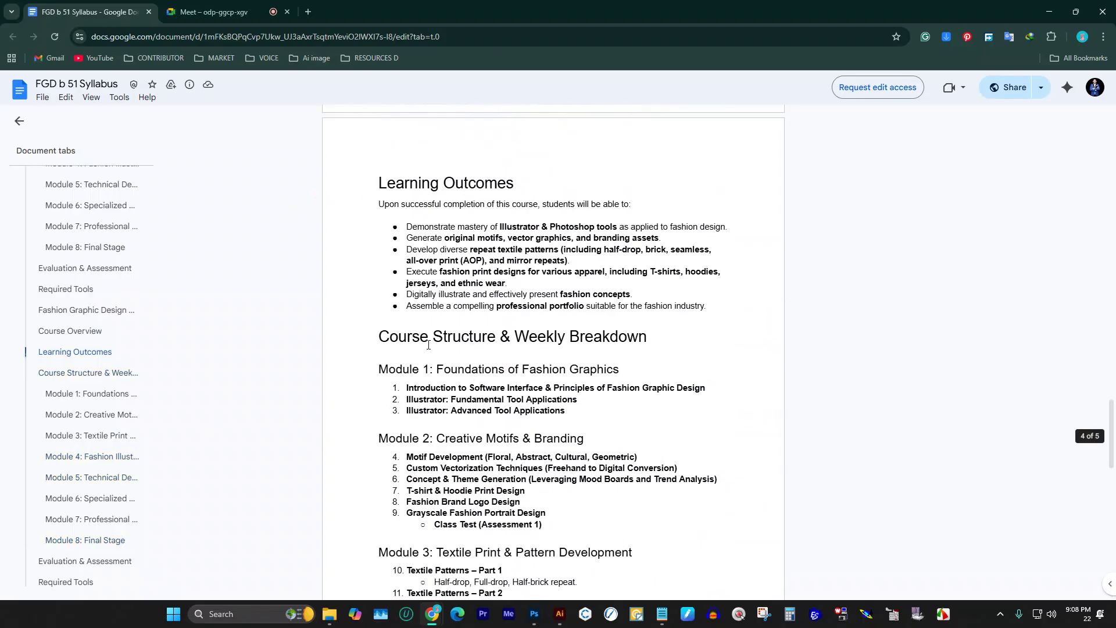
{"action": "left_click", "coordinate": [308, 12]}
{"action": "left_click_drag", "start_coordinate": [337, 12], "coordinate": [215, 26]}
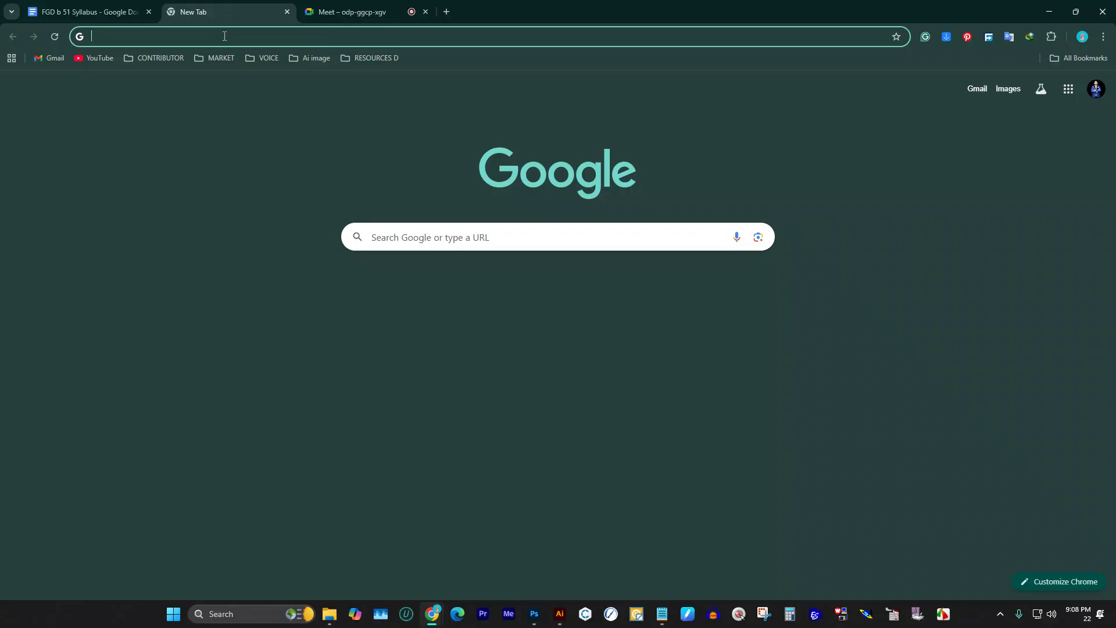
Step: Search Google for the designer's full name and switch to the corrected-spelling results
{"action": "left_click", "coordinate": [225, 36]}
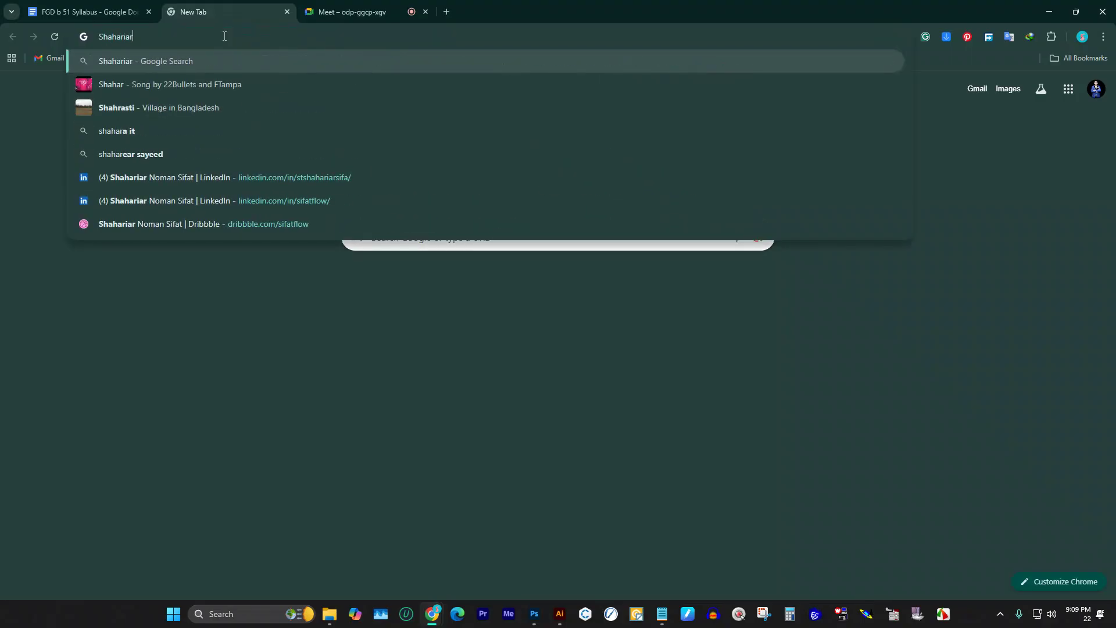
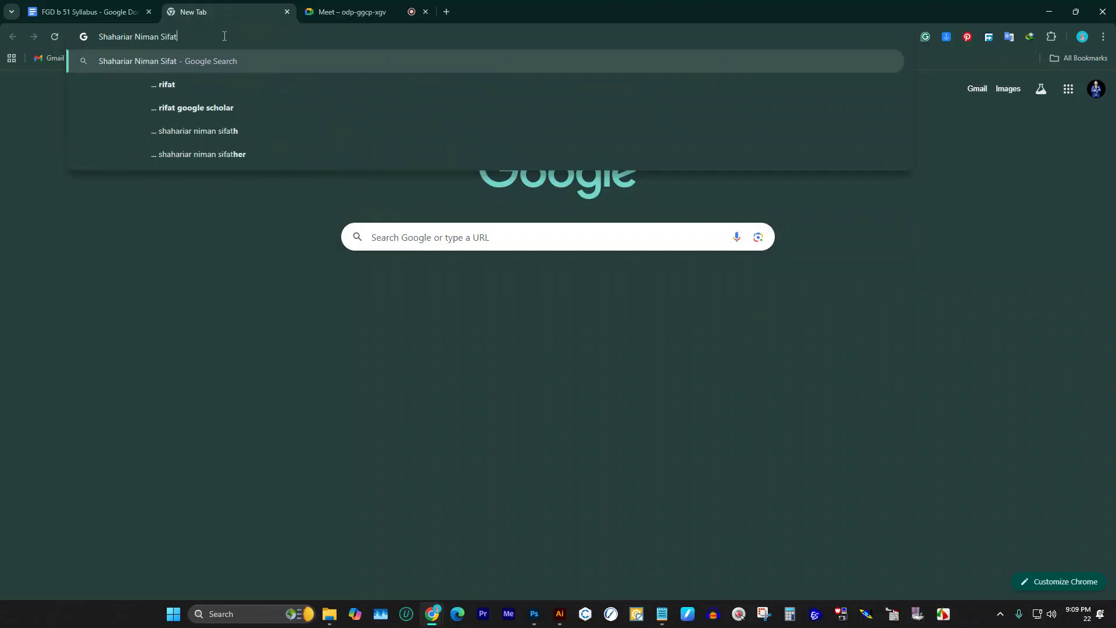
{"action": "key", "text": "Return"}
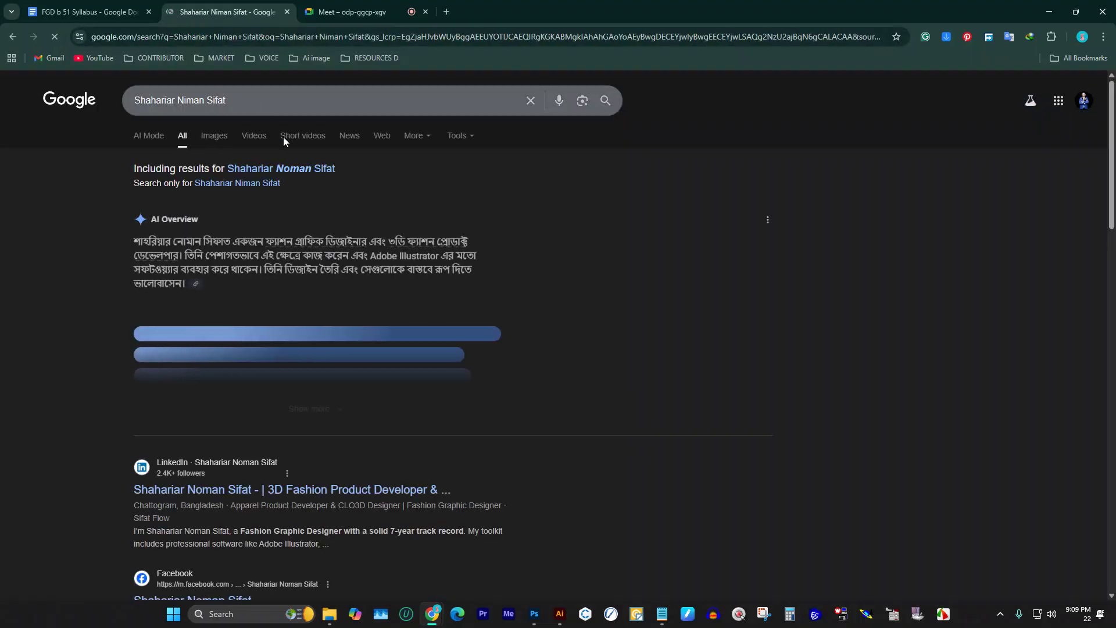
{"action": "left_click", "coordinate": [311, 169]}
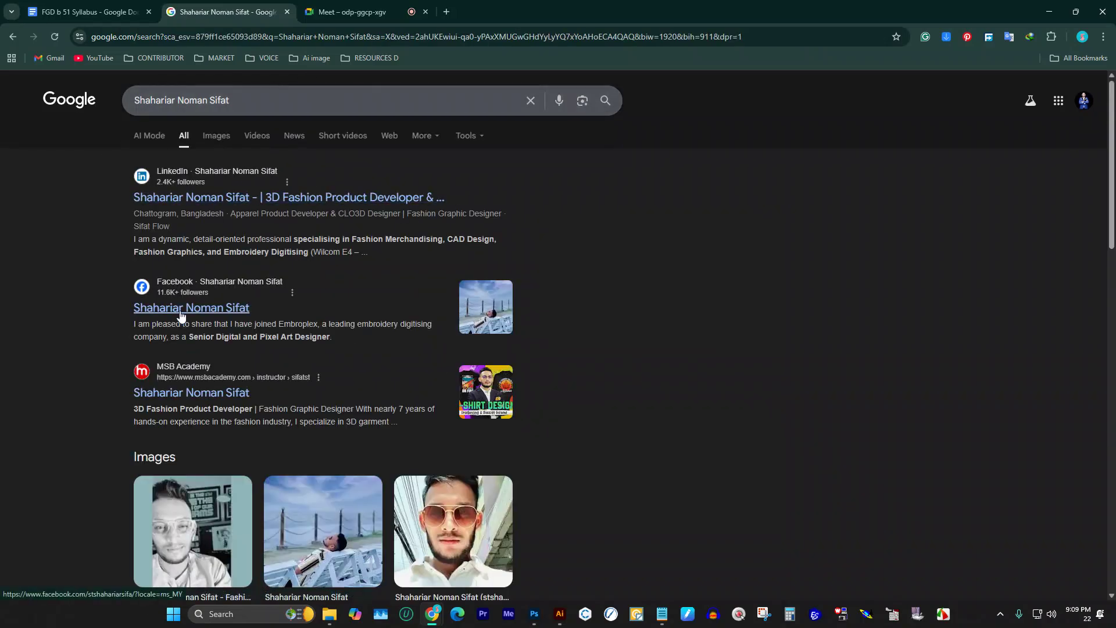
Step: Browse the results, glance at the Images tab, then return to the All results
{"action": "scroll", "coordinate": [174, 308], "scroll_direction": "down", "scroll_amount": 3}
{"action": "scroll", "coordinate": [259, 321], "scroll_direction": "down", "scroll_amount": 5}
{"action": "scroll", "coordinate": [203, 333], "scroll_direction": "down", "scroll_amount": 8}
{"action": "scroll", "coordinate": [210, 346], "scroll_direction": "up", "scroll_amount": 15}
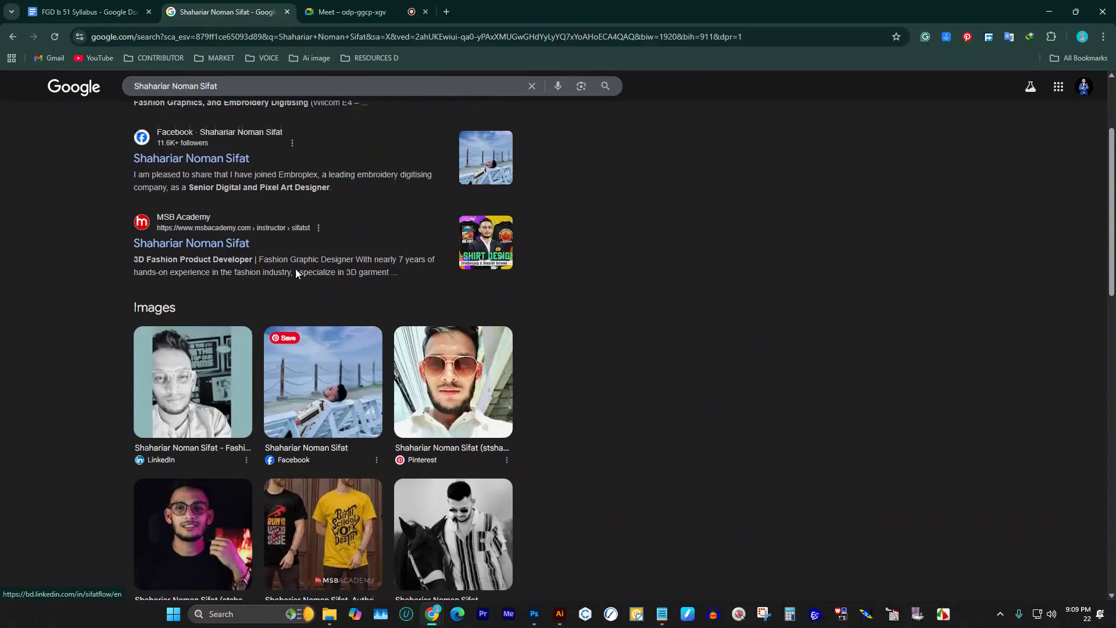
{"action": "left_click", "coordinate": [210, 136]}
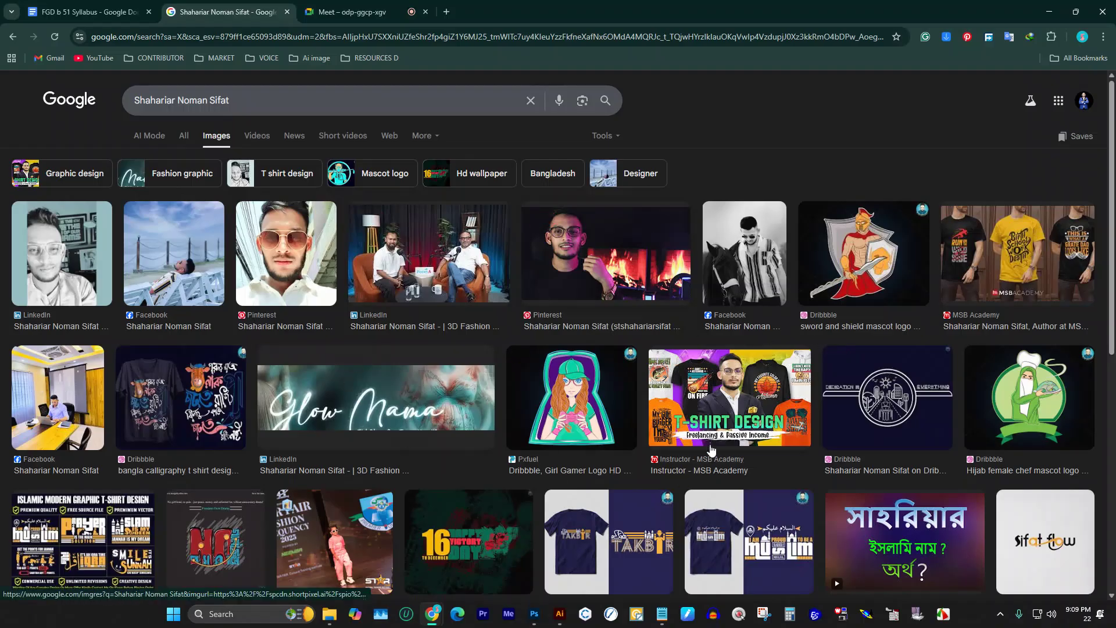
{"action": "left_click", "coordinate": [180, 137]}
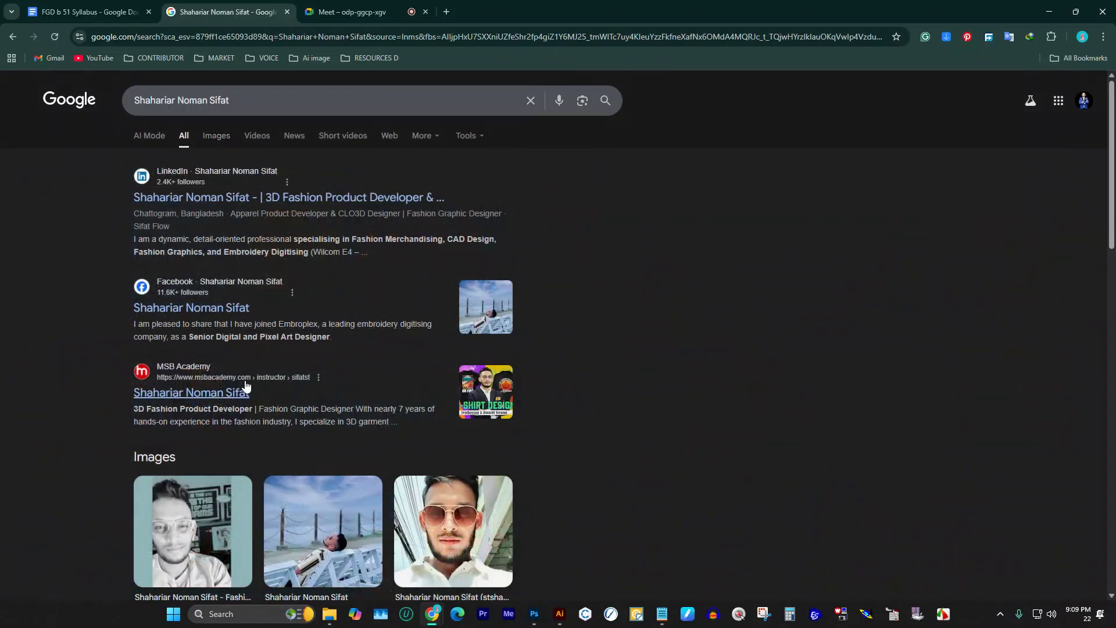
{"action": "scroll", "coordinate": [298, 328], "scroll_direction": "down", "scroll_amount": 3}
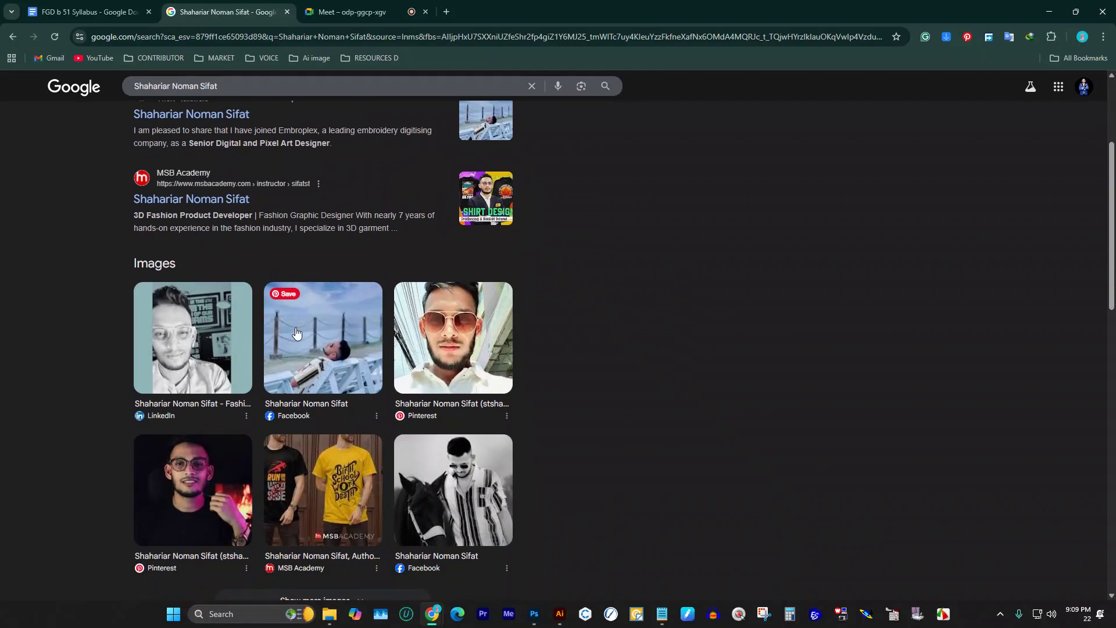
{"action": "scroll", "coordinate": [300, 328], "scroll_direction": "up", "scroll_amount": 3}
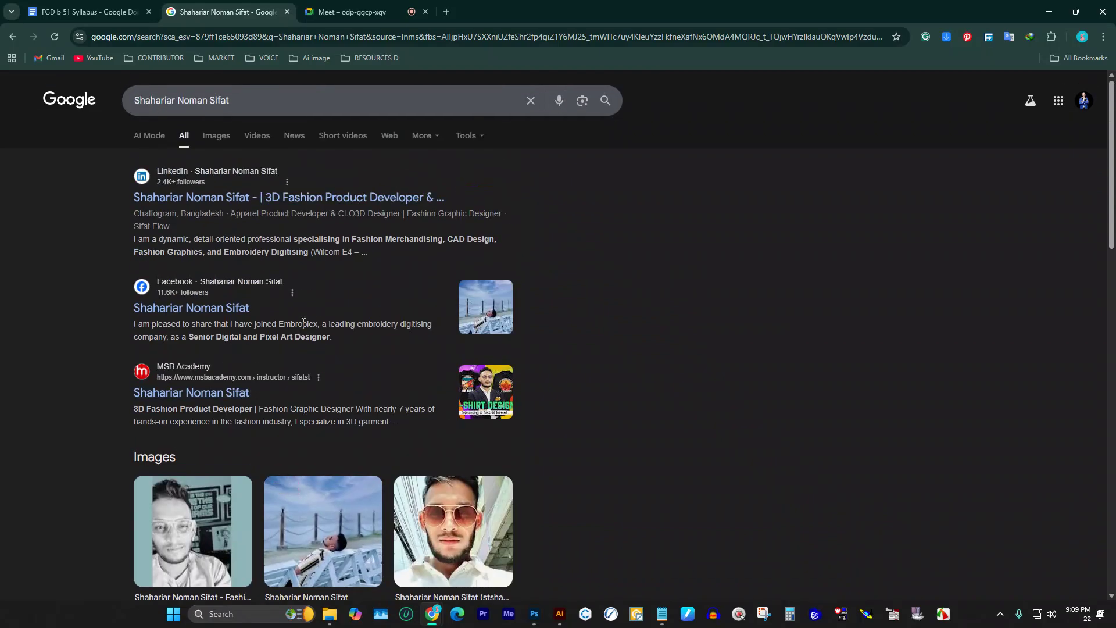
Step: Close the search results tab, open a blank new tab and dismiss the picture-in-picture prompt
{"action": "left_click", "coordinate": [287, 12]}
{"action": "left_click", "coordinate": [304, 11]}
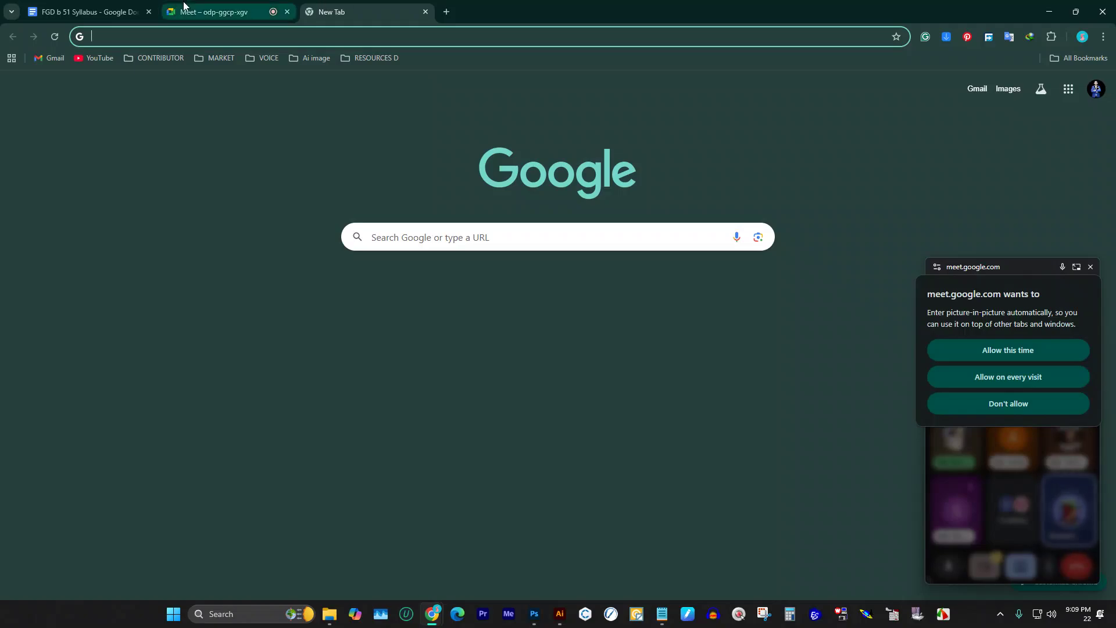
{"action": "left_click", "coordinate": [1090, 266]}
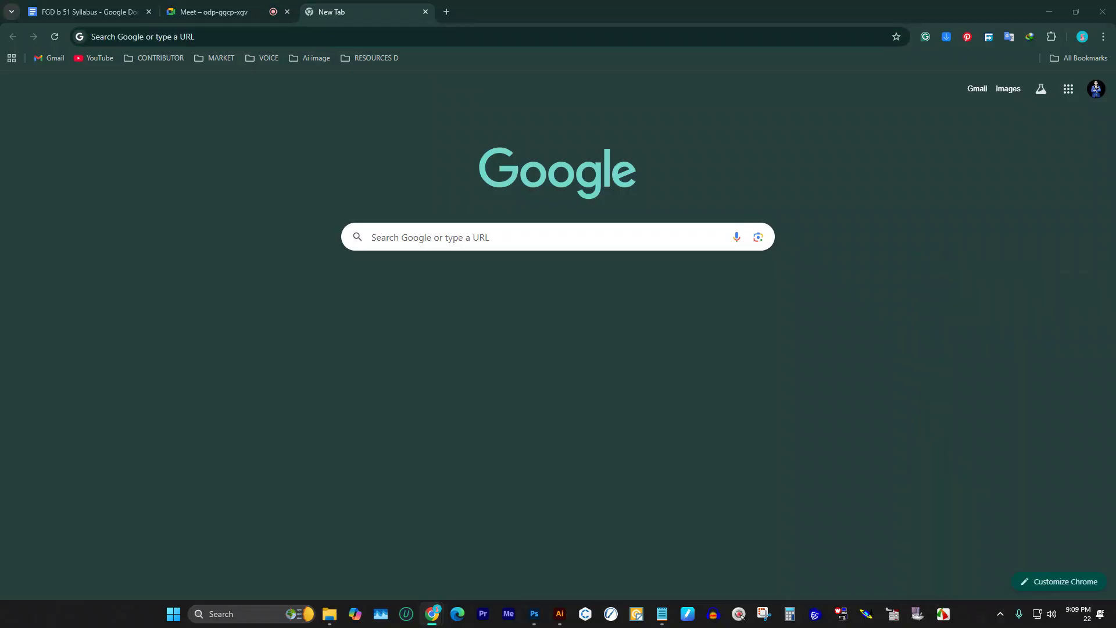
{"action": "left_click", "coordinate": [351, 40]}
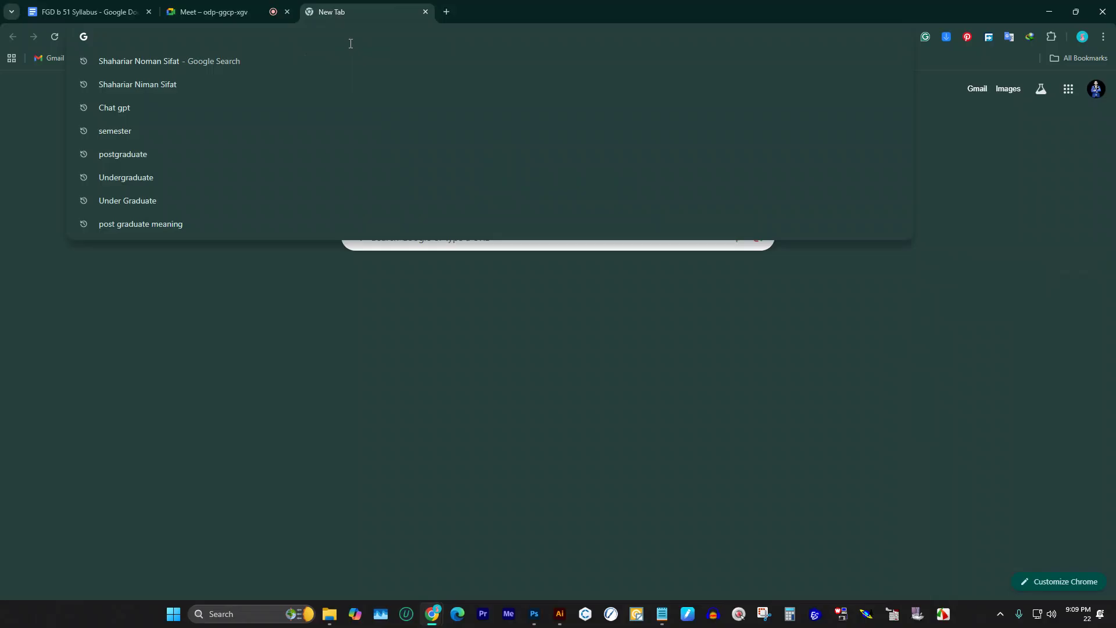
Step: Move the Meet tab to first position and return to the syllabus at Course Structure
{"action": "left_click", "coordinate": [60, 5]}
{"action": "left_click_drag", "start_coordinate": [193, 8], "coordinate": [70, 9]}
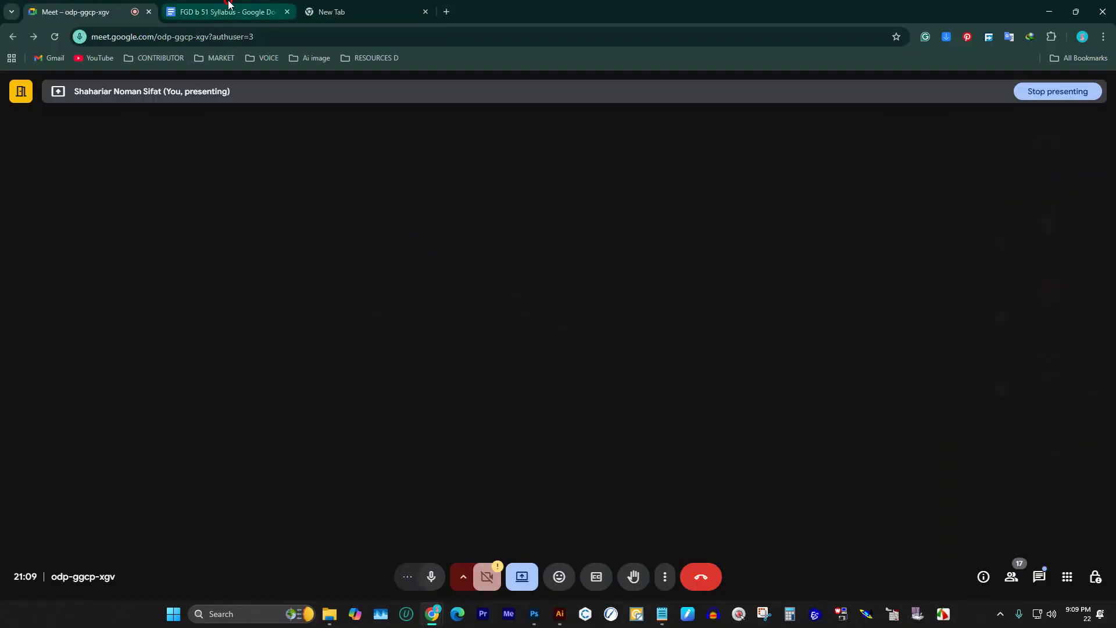
{"action": "left_click", "coordinate": [221, 11]}
{"action": "scroll", "coordinate": [419, 323], "scroll_direction": "down", "scroll_amount": 3}
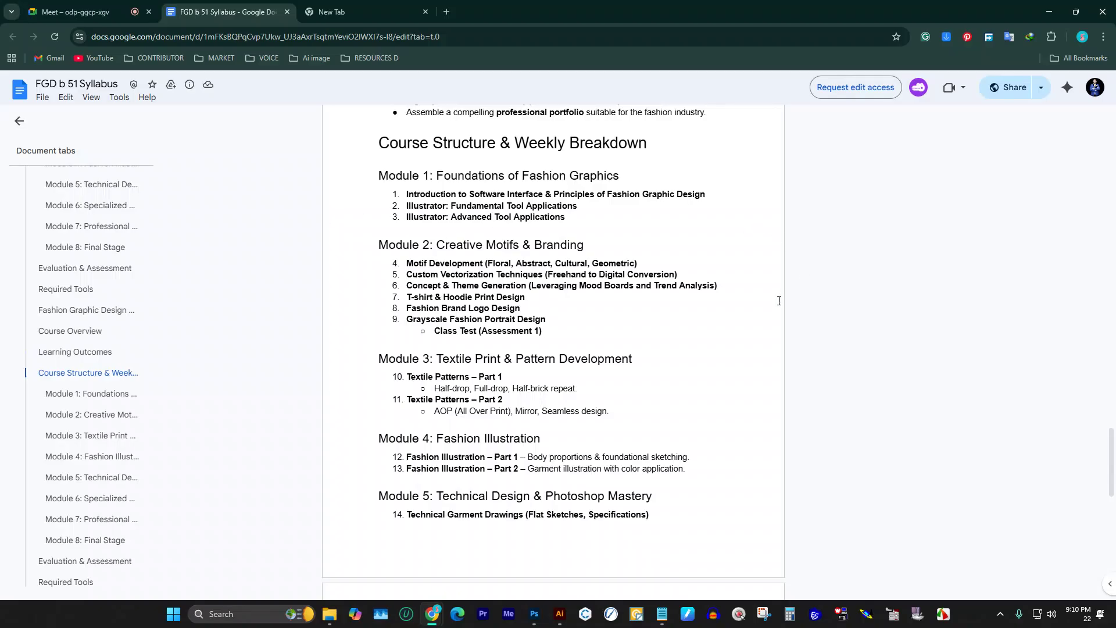
Step: Copy the motif categories text (Floral, Abstract, Cultural, Geometric) from the syllabus
{"action": "left_click_drag", "start_coordinate": [486, 262], "coordinate": [681, 259]}
{"action": "key", "text": "ctrl+c"}
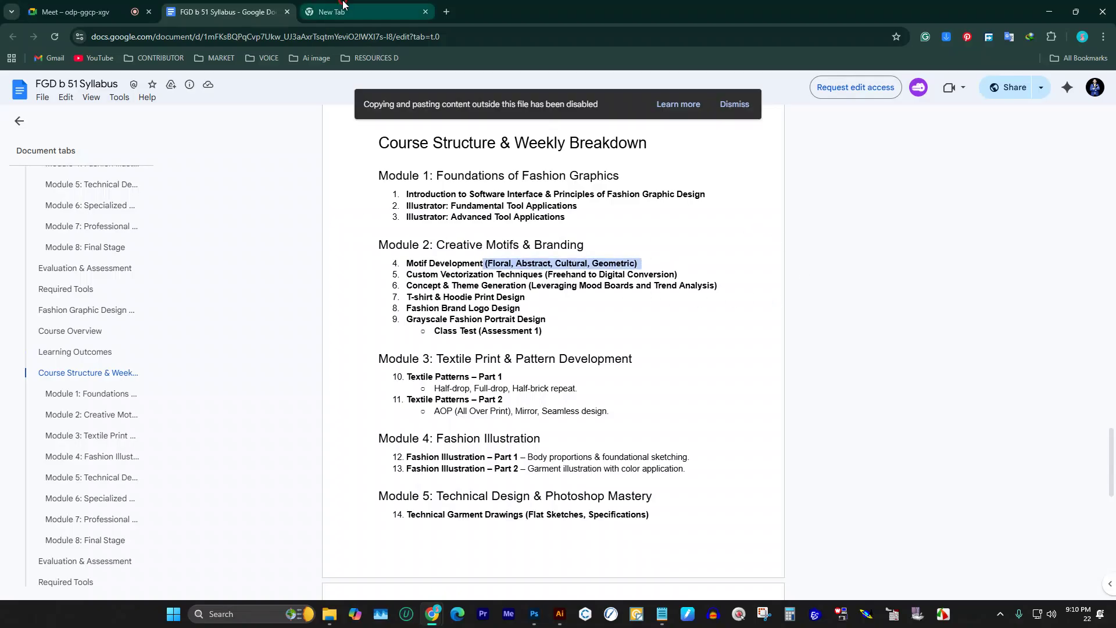
{"action": "left_click", "coordinate": [355, 12]}
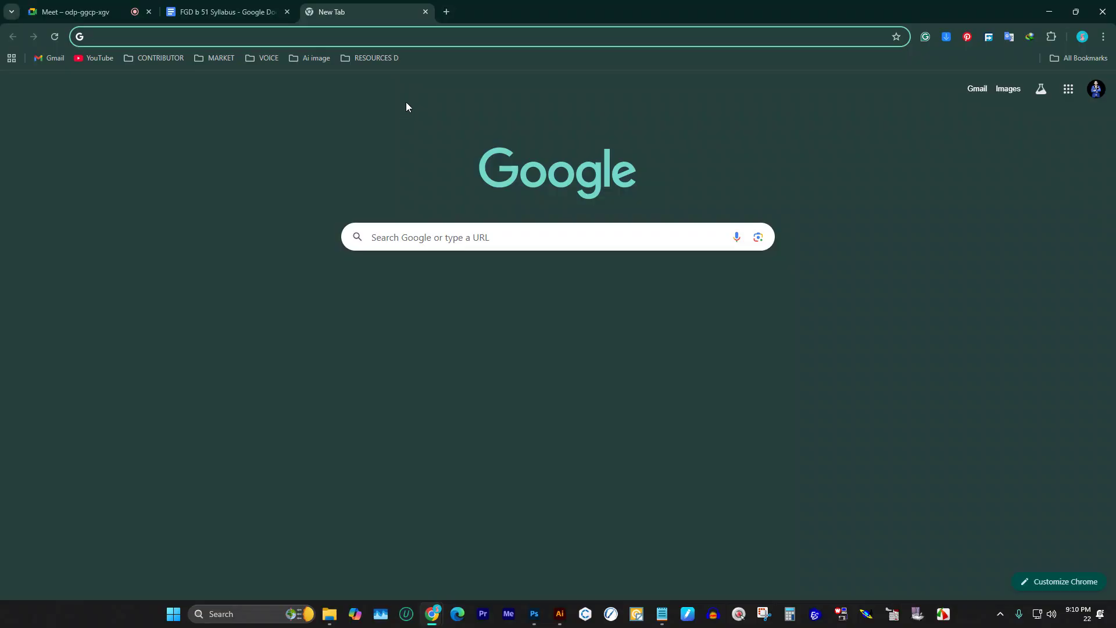
{"action": "left_click", "coordinate": [326, 39]}
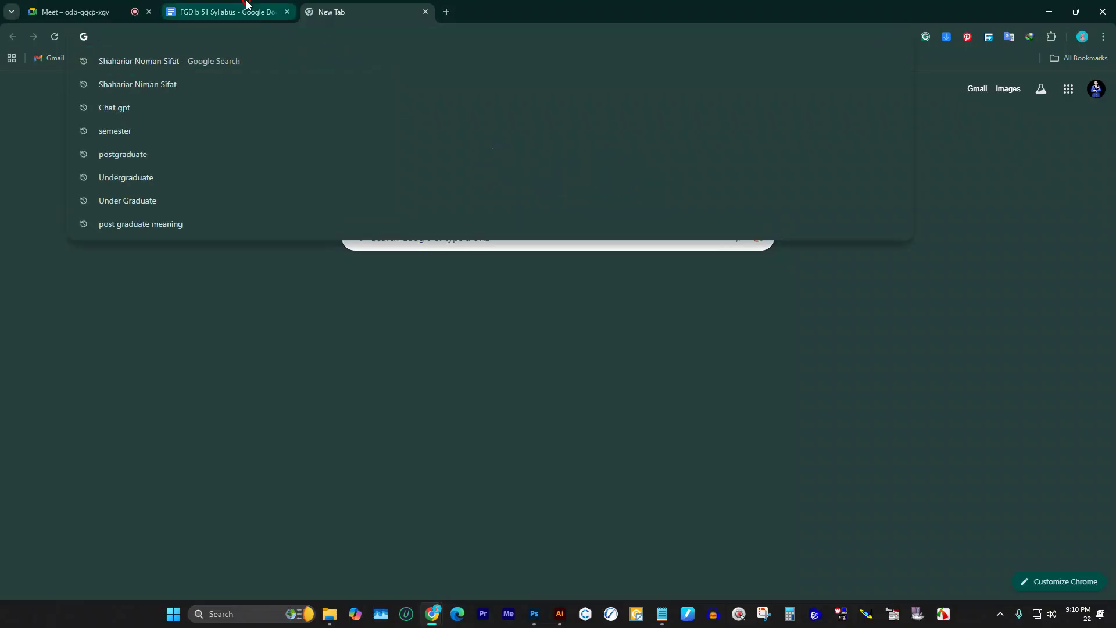
Step: Copy the syllabus heading's link and paste it into the new tab's address bar
{"action": "left_click", "coordinate": [253, 12]}
{"action": "left_click", "coordinate": [553, 256]}
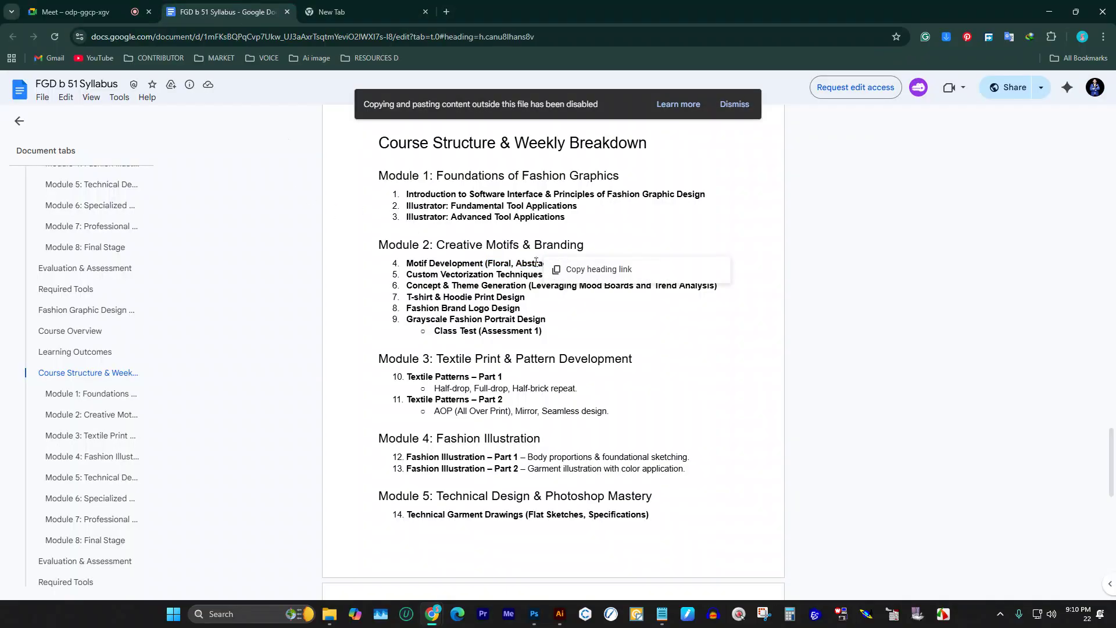
{"action": "left_click", "coordinate": [566, 269]}
{"action": "left_click", "coordinate": [349, 11]}
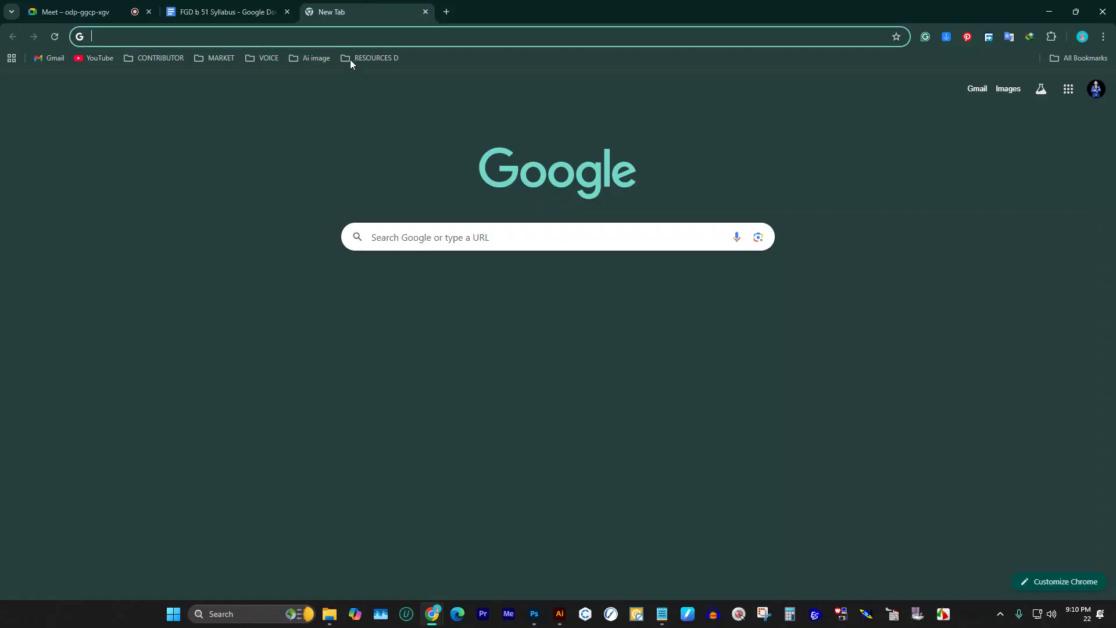
{"action": "key", "text": "ctrl+v"}
{"action": "left_click_drag", "start_coordinate": [578, 37], "coordinate": [2, 69]}
Step: Run an image search for 'abstract geomatric object and pattern' and scroll through the results
{"action": "type", "text": "abs"}
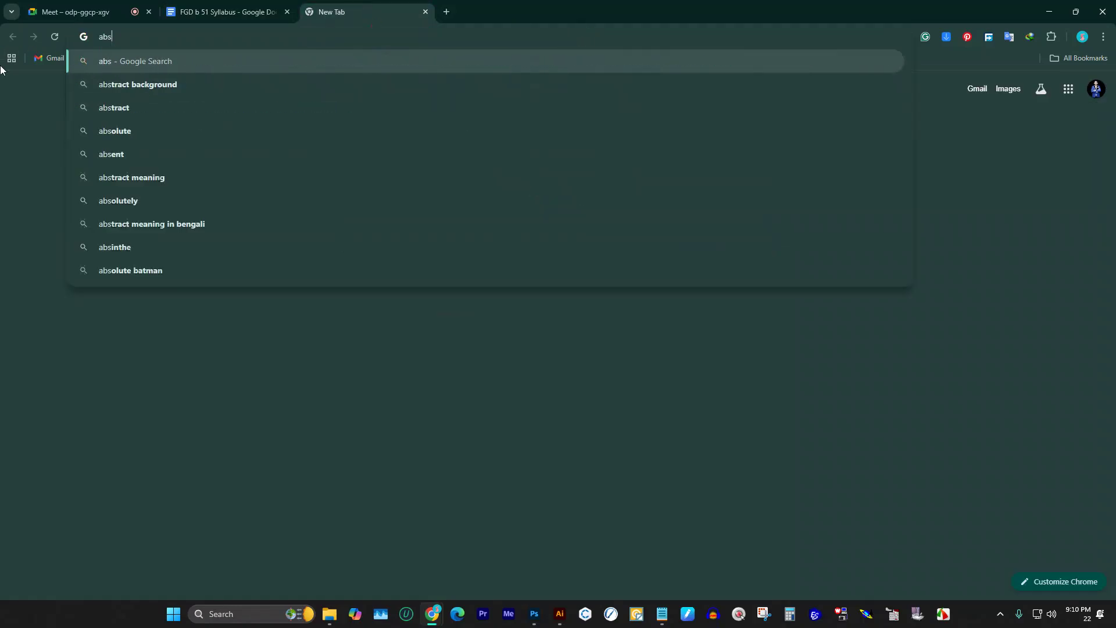
{"action": "type", "text": "tract geomatric "}
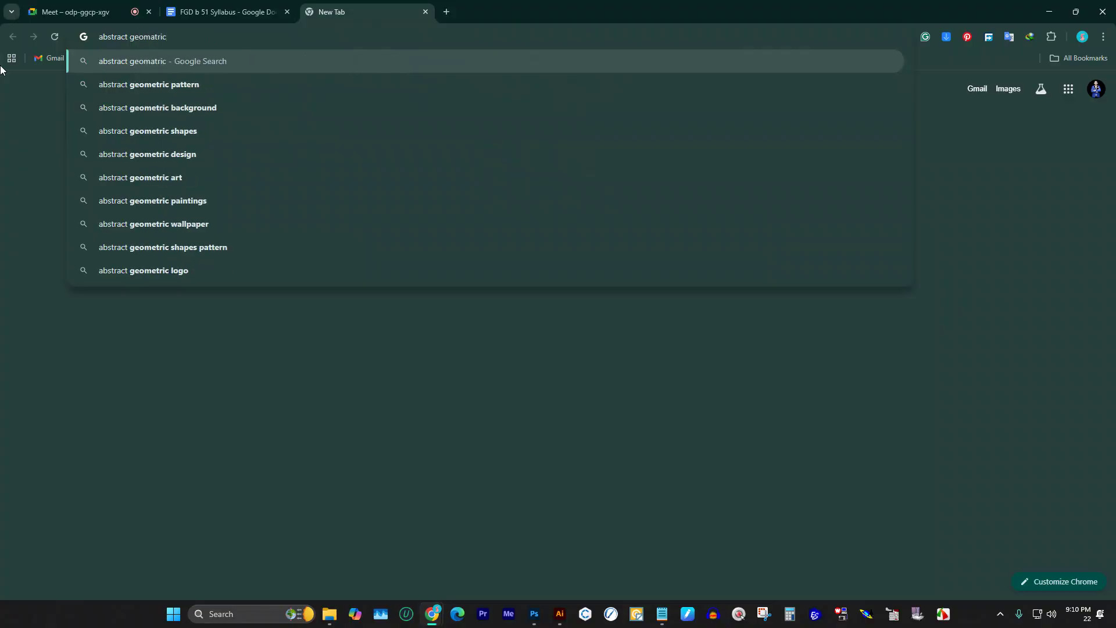
{"action": "type", "text": "object "}
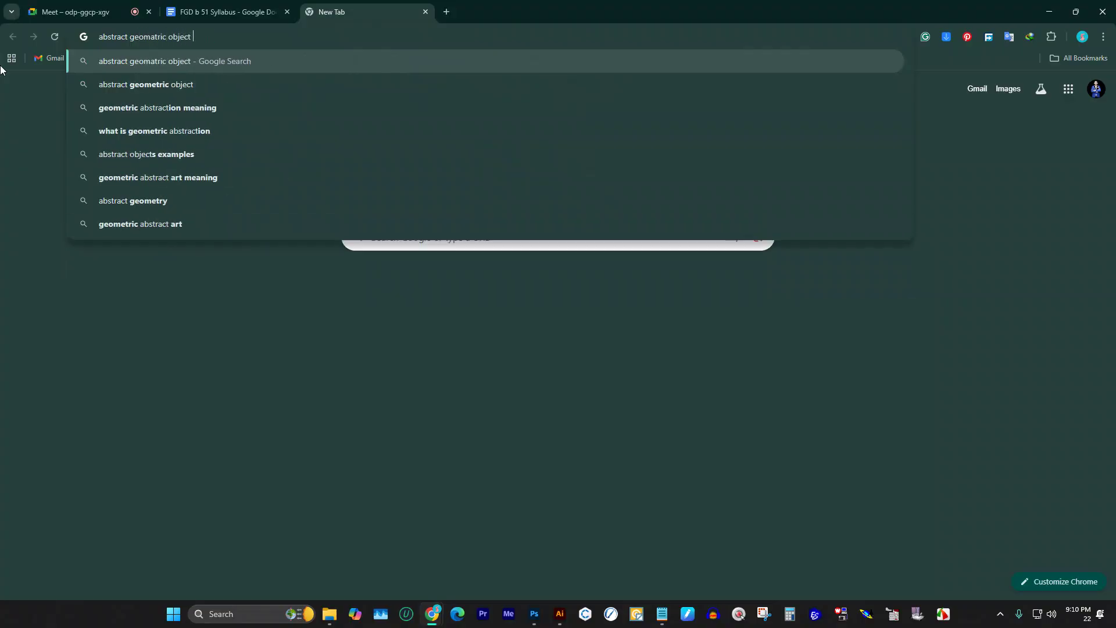
{"action": "type", "text": "and pattern"}
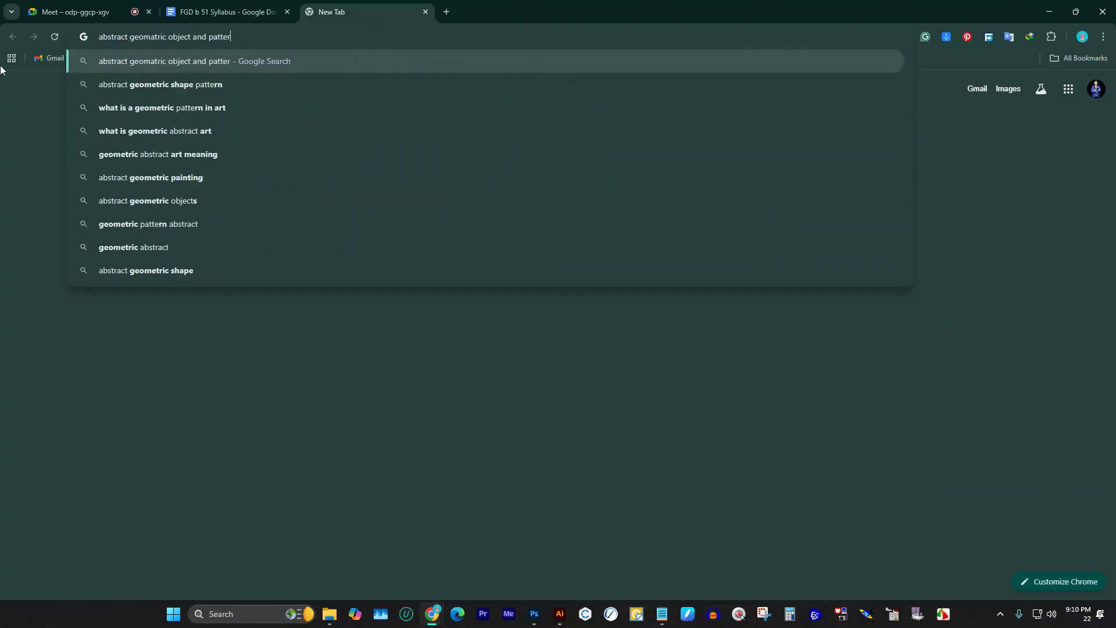
{"action": "key", "text": "Return"}
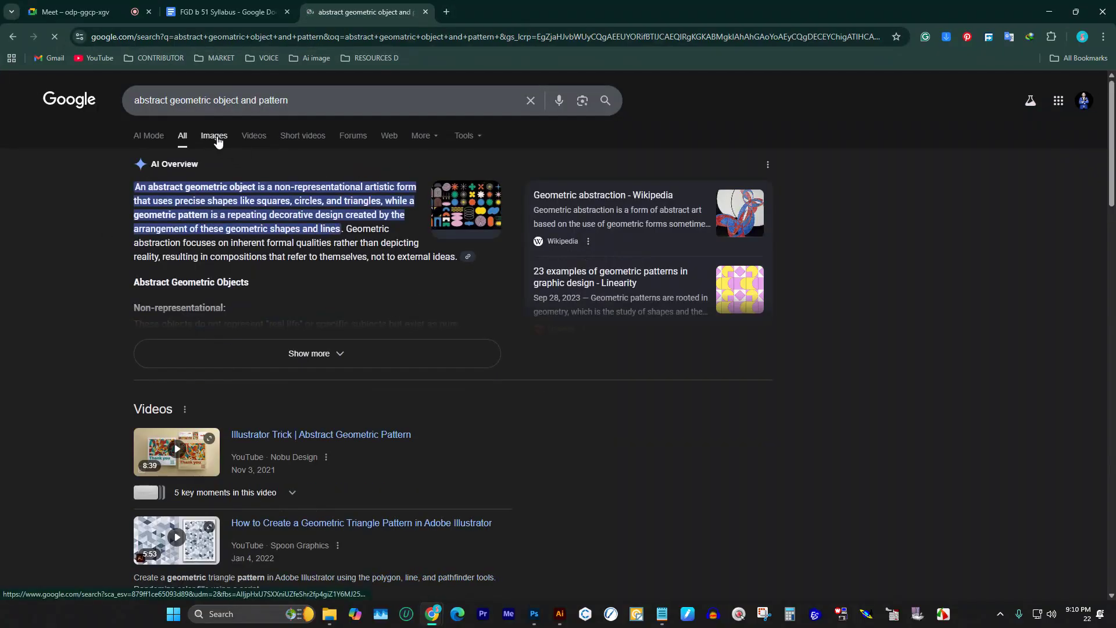
{"action": "left_click", "coordinate": [215, 137]}
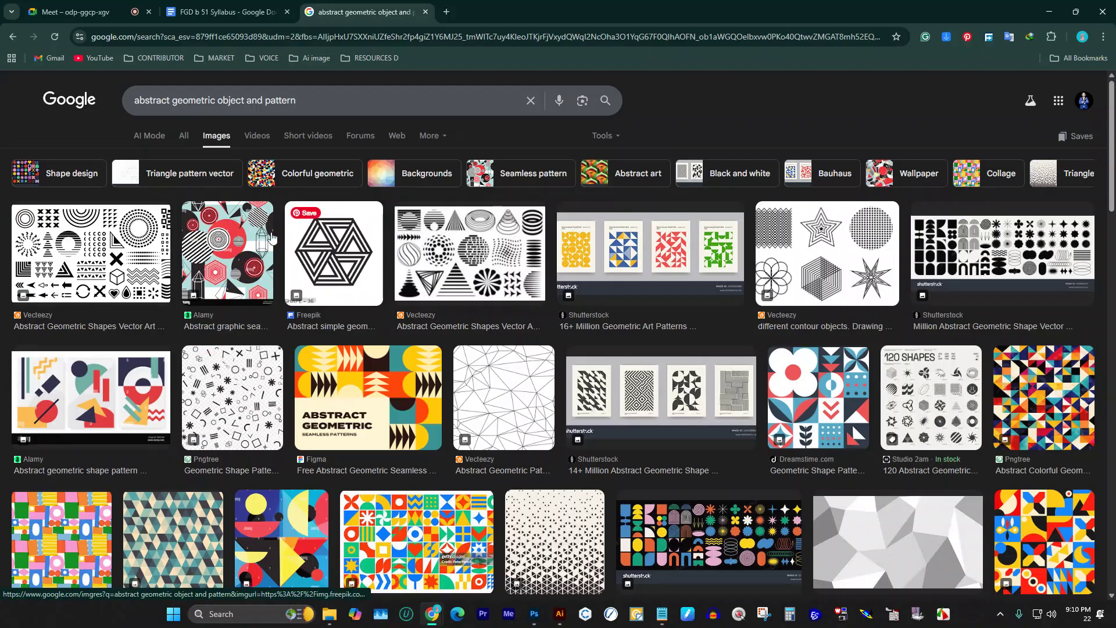
{"action": "scroll", "coordinate": [356, 337], "scroll_direction": "down", "scroll_amount": 3}
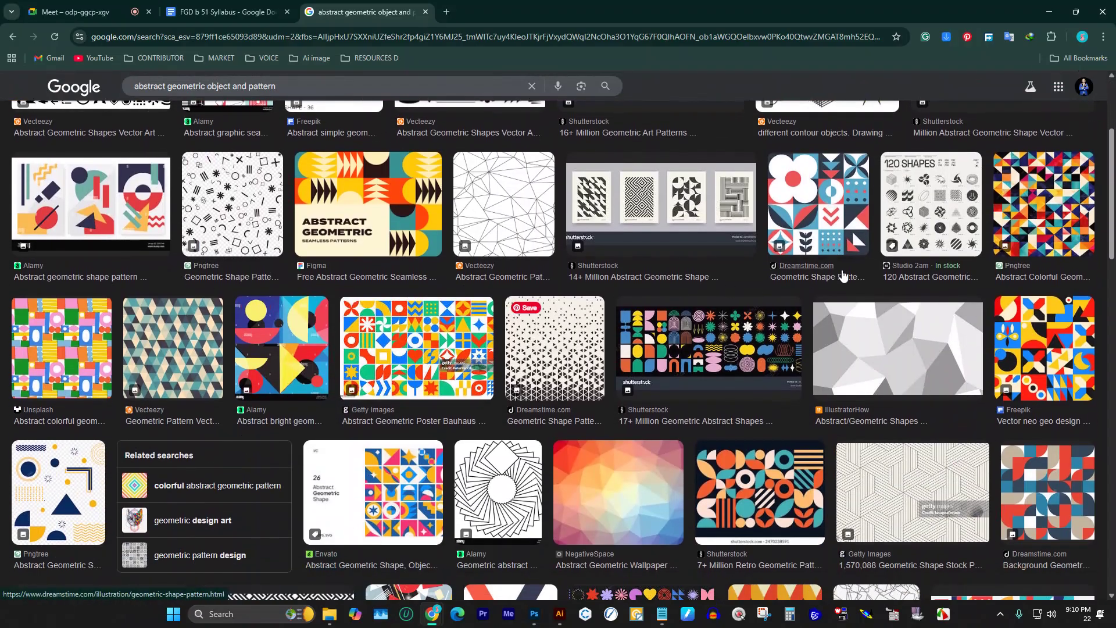
{"action": "scroll", "coordinate": [513, 318], "scroll_direction": "down", "scroll_amount": 3}
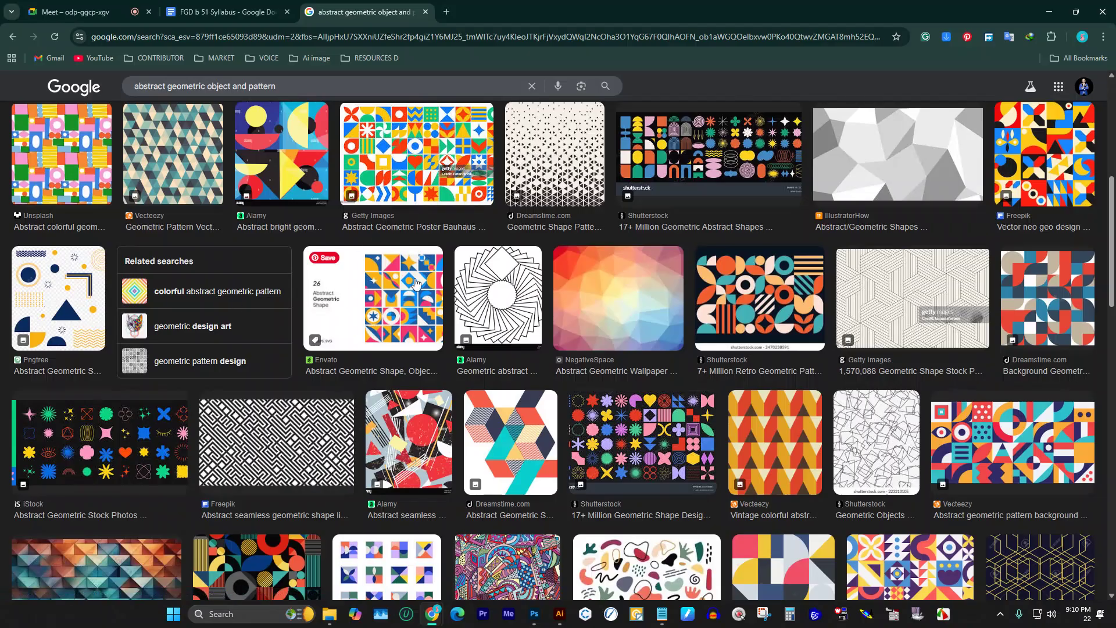
{"action": "scroll", "coordinate": [494, 290], "scroll_direction": "down", "scroll_amount": 2}
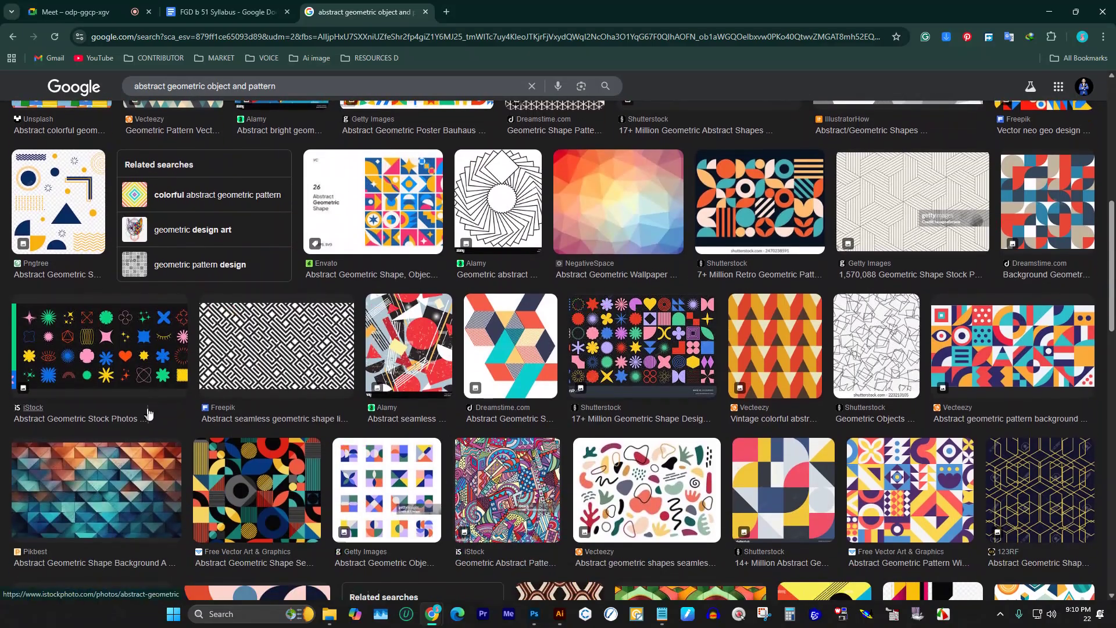
{"action": "scroll", "coordinate": [491, 344], "scroll_direction": "down", "scroll_amount": 5}
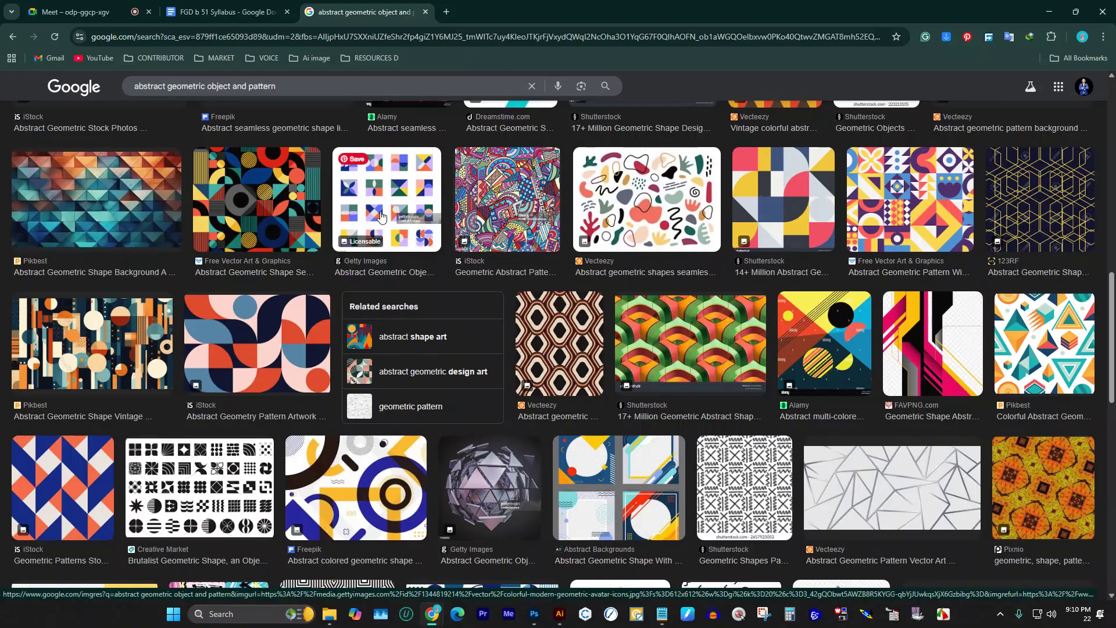
{"action": "scroll", "coordinate": [373, 219], "scroll_direction": "up", "scroll_amount": 2}
{"action": "scroll", "coordinate": [374, 219], "scroll_direction": "up", "scroll_amount": 10}
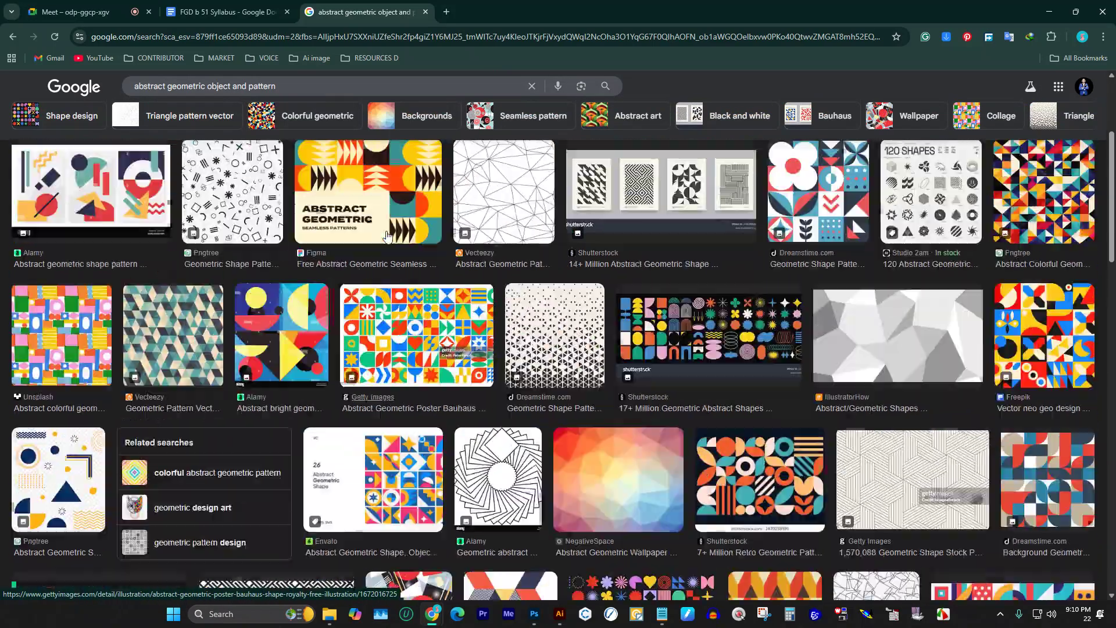
{"action": "scroll", "coordinate": [388, 256], "scroll_direction": "up", "scroll_amount": 2}
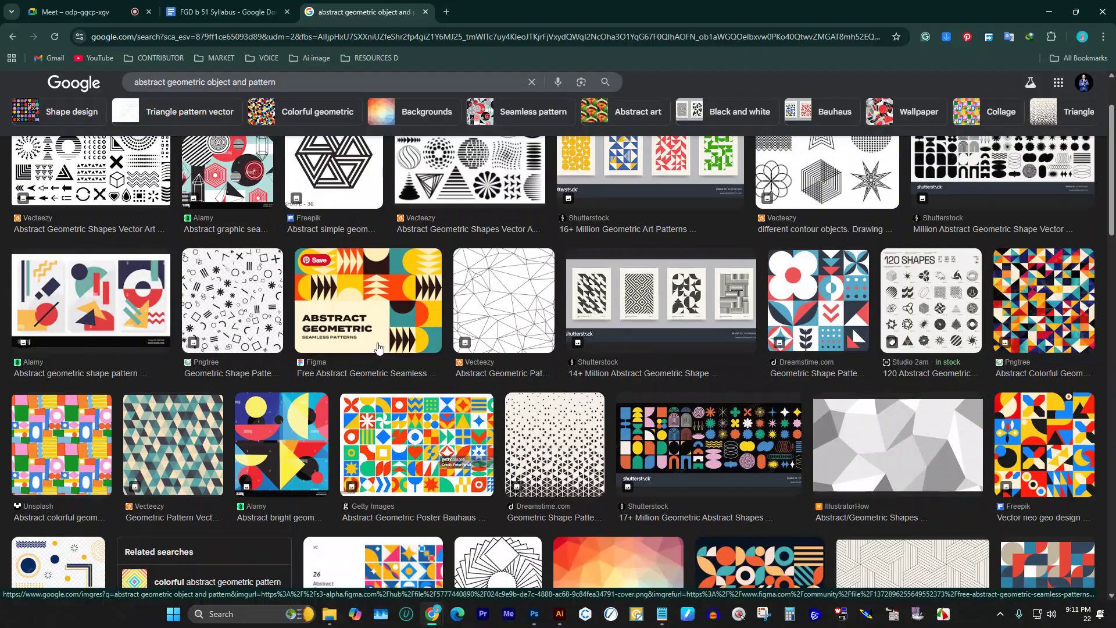
Step: Search 'sequance printinmg kari' and accept the corrected spelling 'sequence printing kari'
{"action": "left_click", "coordinate": [205, 6]}
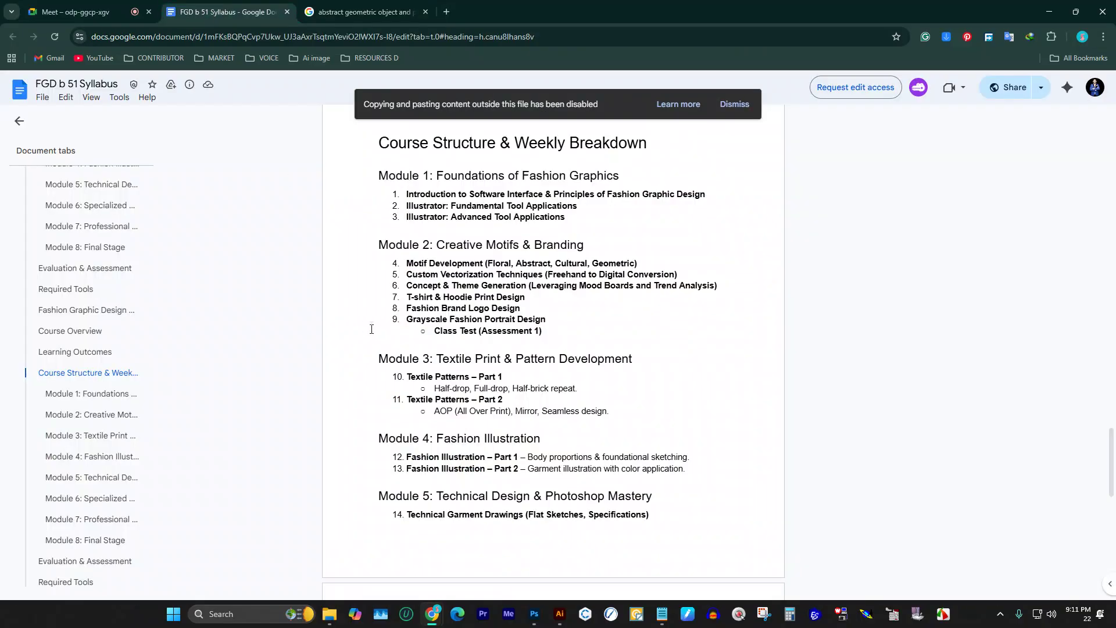
{"action": "left_click", "coordinate": [365, 11]}
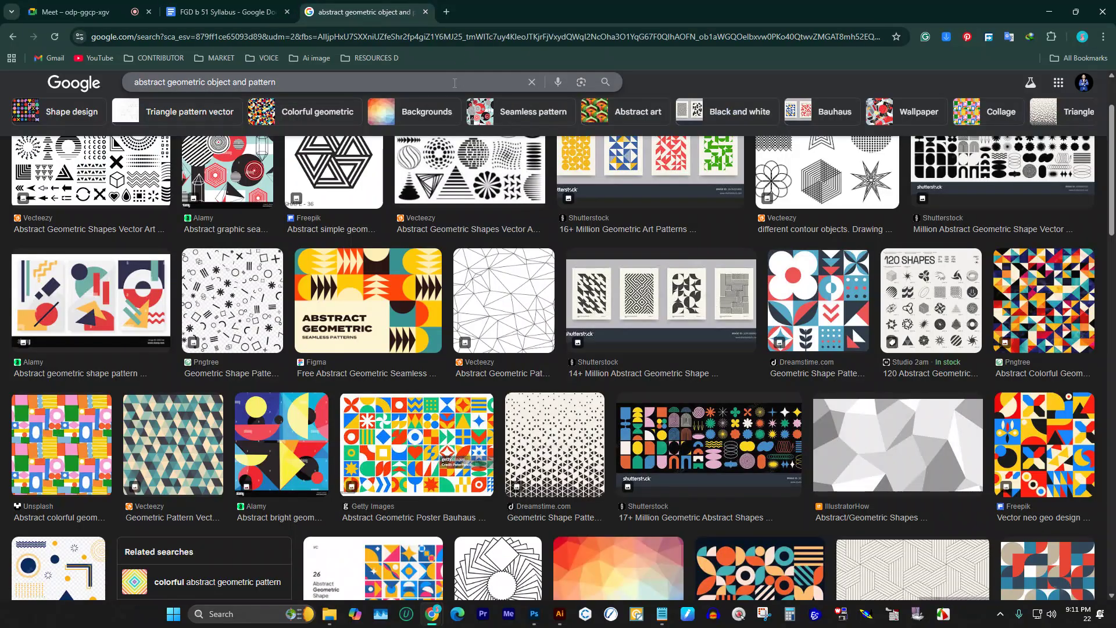
{"action": "type", "text": "s"}
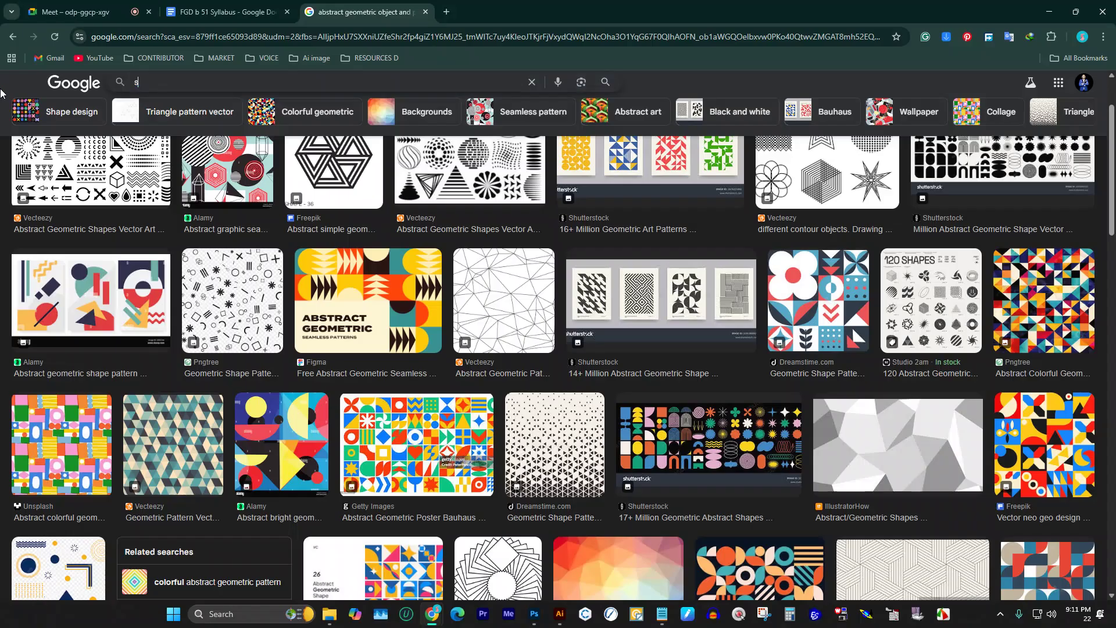
{"action": "type", "text": "equance printinmg kari"}
{"action": "key", "text": "Return"}
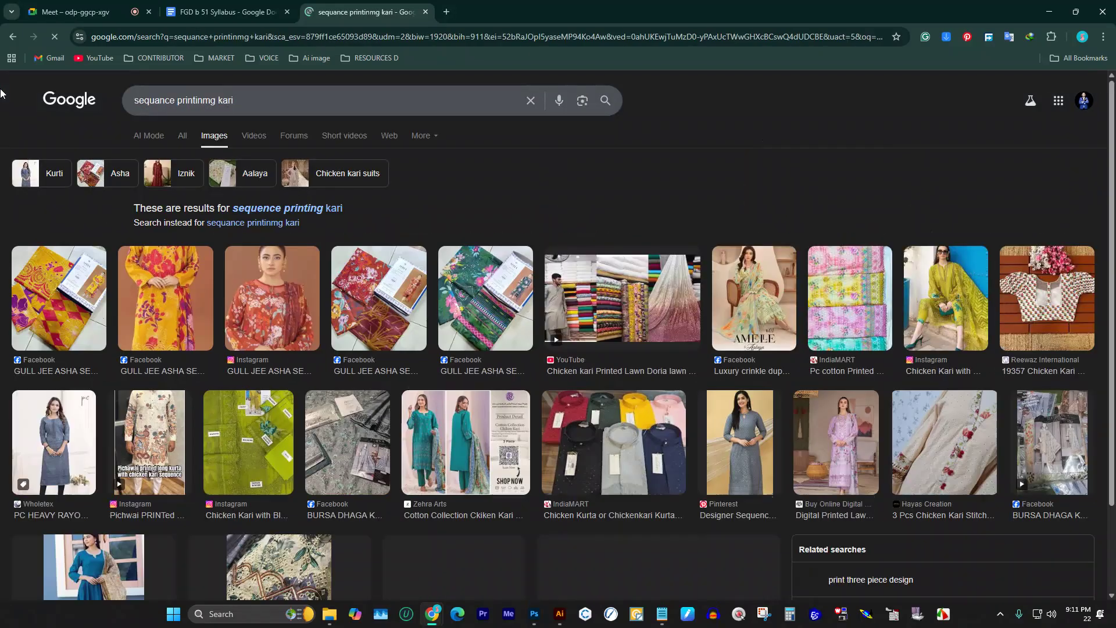
{"action": "left_click", "coordinate": [341, 215]}
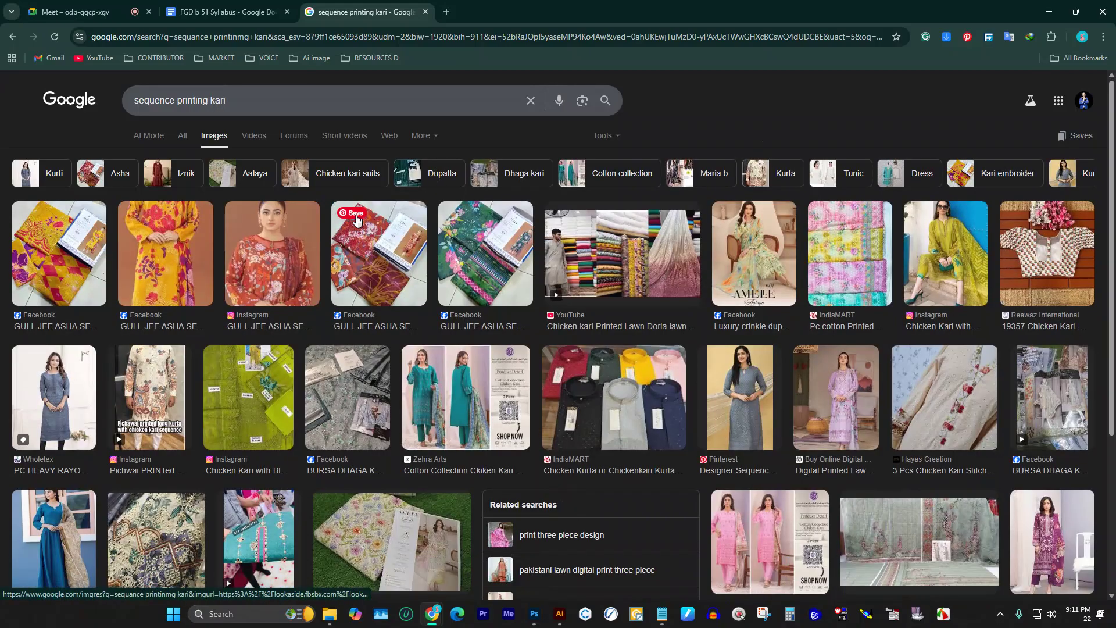
Step: Open the Amelle by Aalaya lawn suit image preview and scroll through it
{"action": "left_click", "coordinate": [776, 250]}
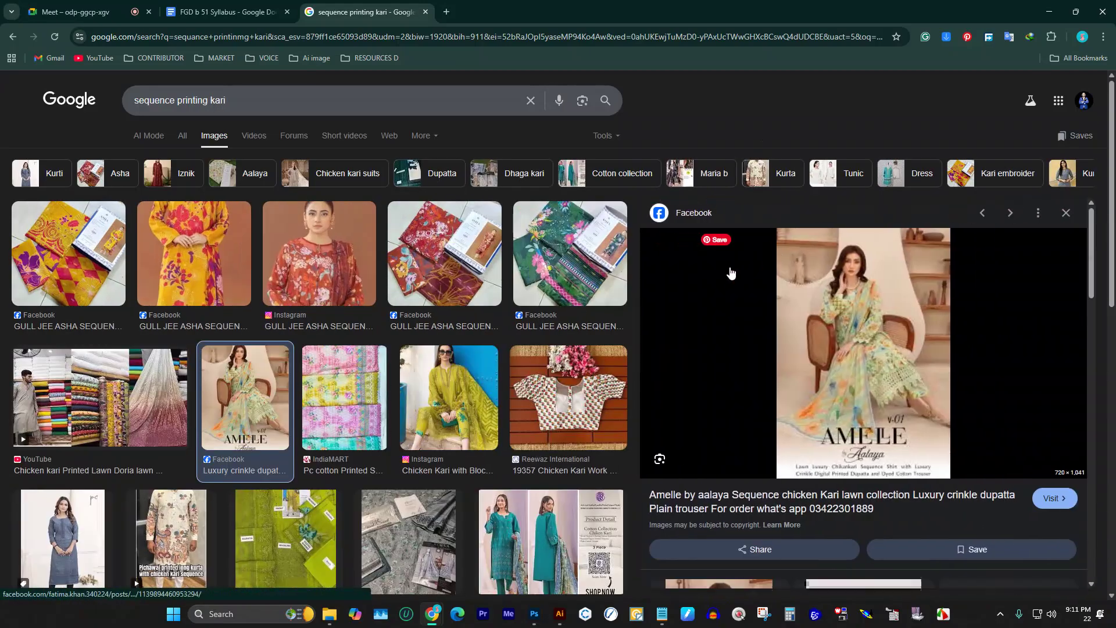
{"action": "scroll", "coordinate": [178, 286], "scroll_direction": "down", "scroll_amount": 1}
{"action": "scroll", "coordinate": [214, 306], "scroll_direction": "down", "scroll_amount": 3}
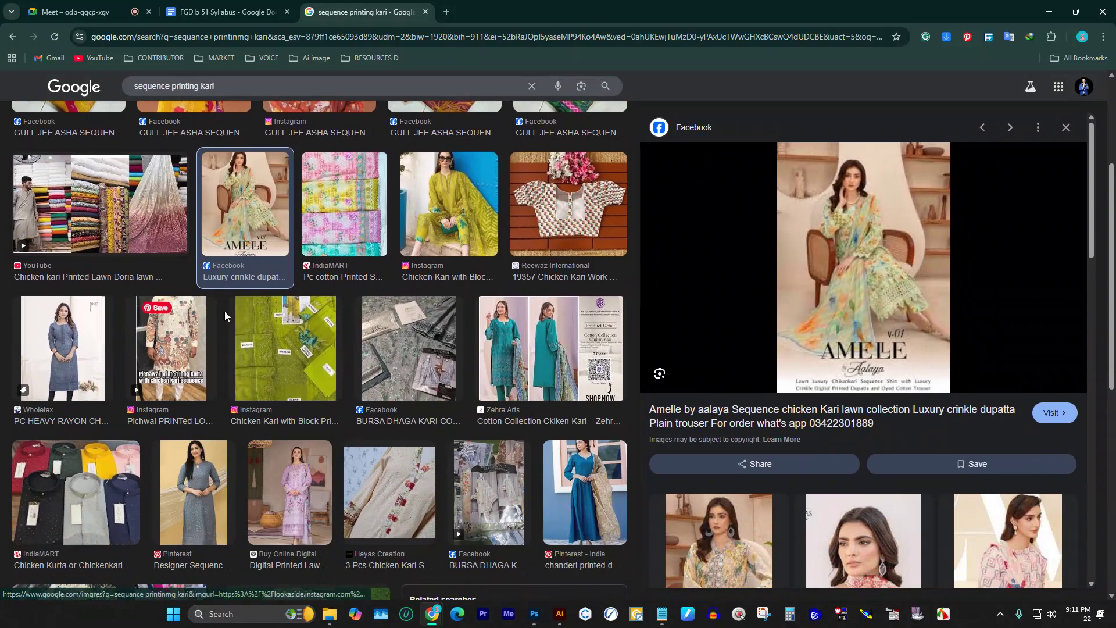
{"action": "scroll", "coordinate": [396, 320], "scroll_direction": "down", "scroll_amount": 1}
{"action": "scroll", "coordinate": [395, 320], "scroll_direction": "down", "scroll_amount": 2}
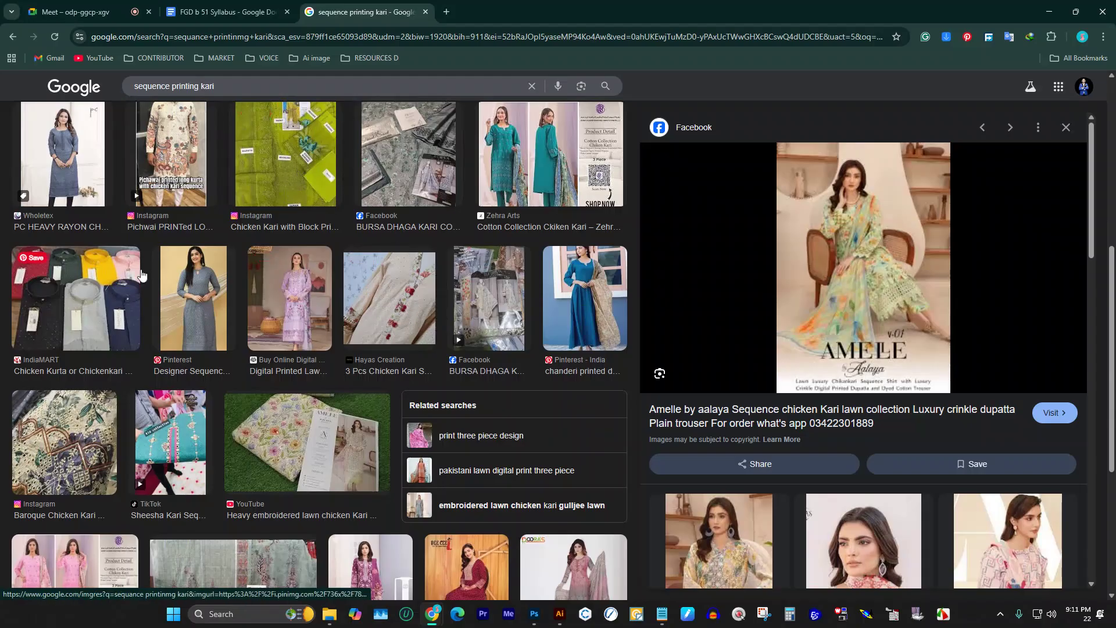
{"action": "scroll", "coordinate": [775, 258], "scroll_direction": "down", "scroll_amount": 5}
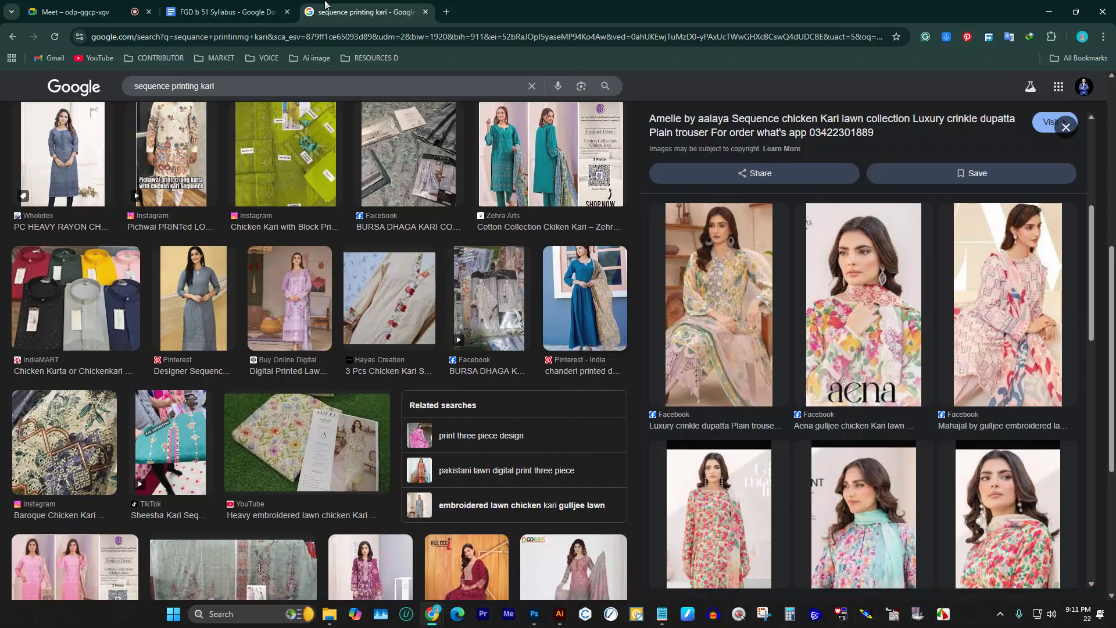
Step: Switch to the syllabus and scroll through Modules 6–8 and the Evaluation & Assessment weights
{"action": "left_click", "coordinate": [181, 7]}
{"action": "scroll", "coordinate": [626, 360], "scroll_direction": "down", "scroll_amount": 6}
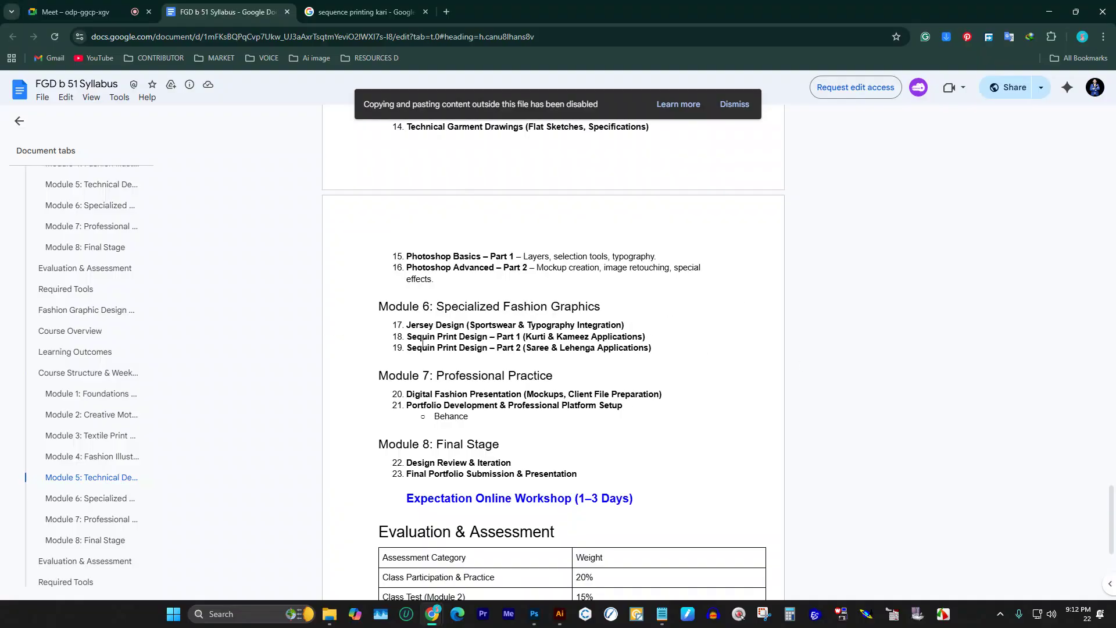
{"action": "scroll", "coordinate": [430, 343], "scroll_direction": "down", "scroll_amount": 2}
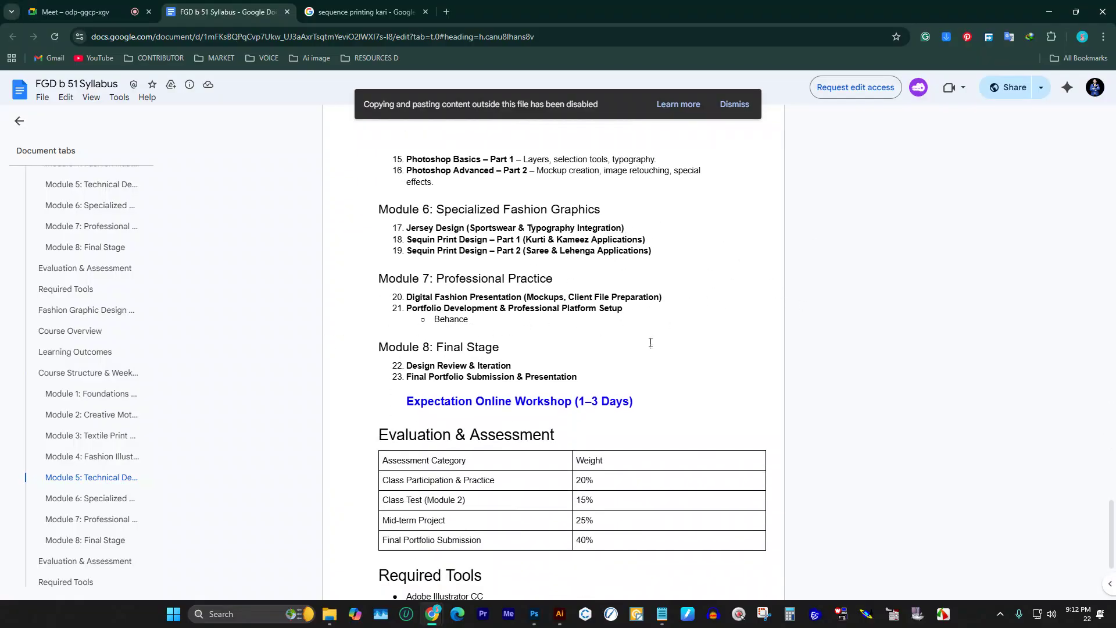
{"action": "scroll", "coordinate": [542, 277], "scroll_direction": "down", "scroll_amount": 2}
{"action": "scroll", "coordinate": [542, 277], "scroll_direction": "down", "scroll_amount": 2}
{"action": "scroll", "coordinate": [441, 311], "scroll_direction": "up", "scroll_amount": 10}
{"action": "scroll", "coordinate": [440, 310], "scroll_direction": "up", "scroll_amount": 8}
Step: Replace the query with 'clo3d t shirt' and preview the CLO 3D black T-shirt image
{"action": "left_click", "coordinate": [357, 12]}
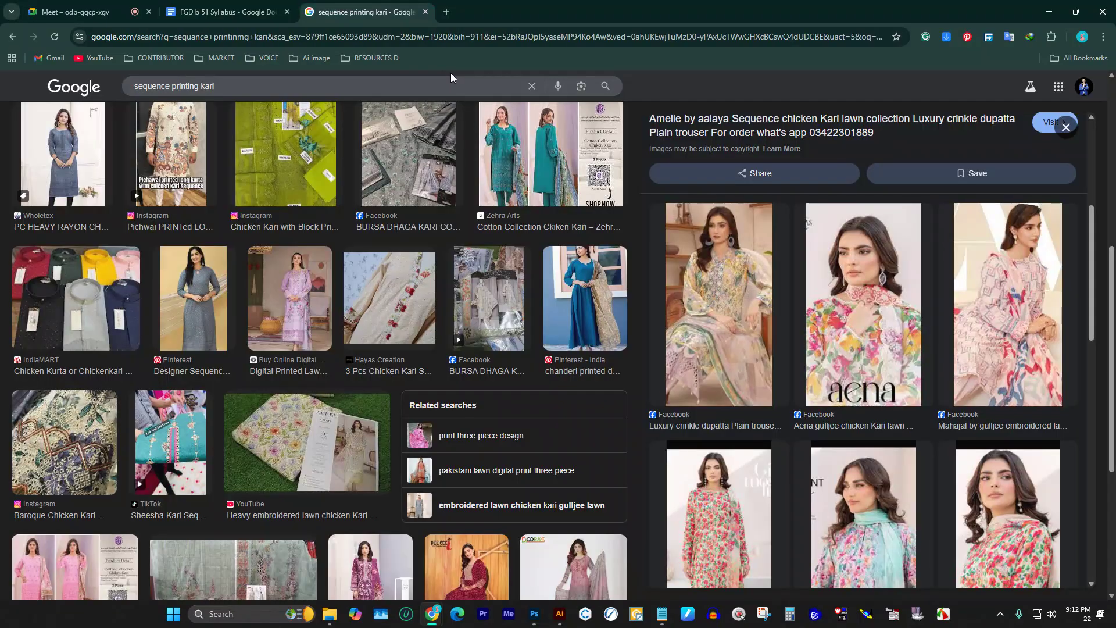
{"action": "left_click_drag", "start_coordinate": [427, 85], "coordinate": [4, 102]}
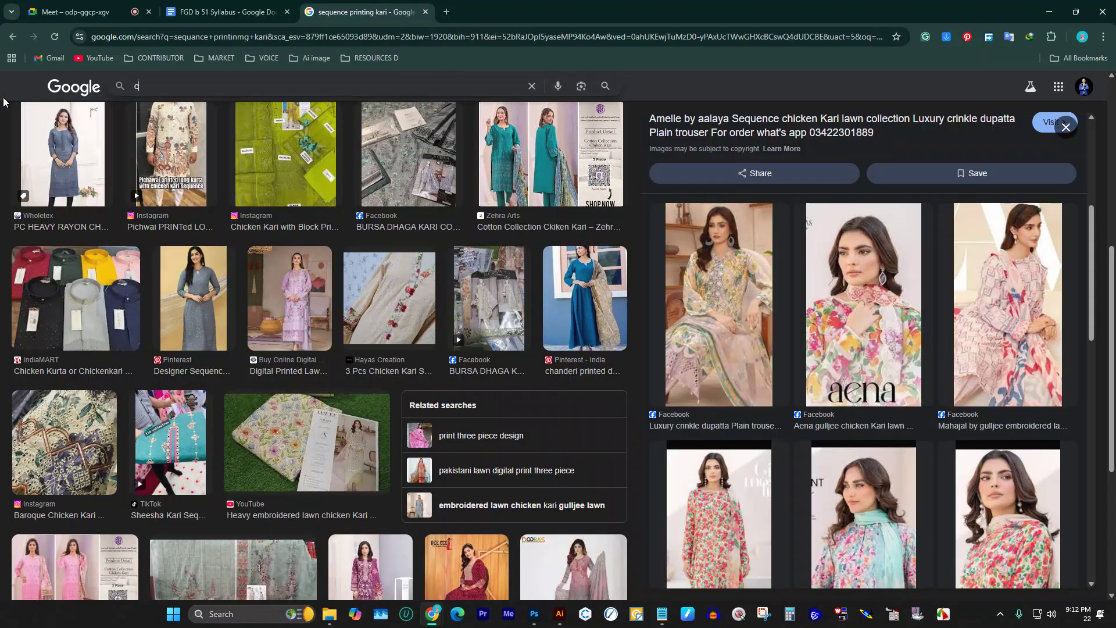
{"action": "type", "text": "clo3d t shirt"}
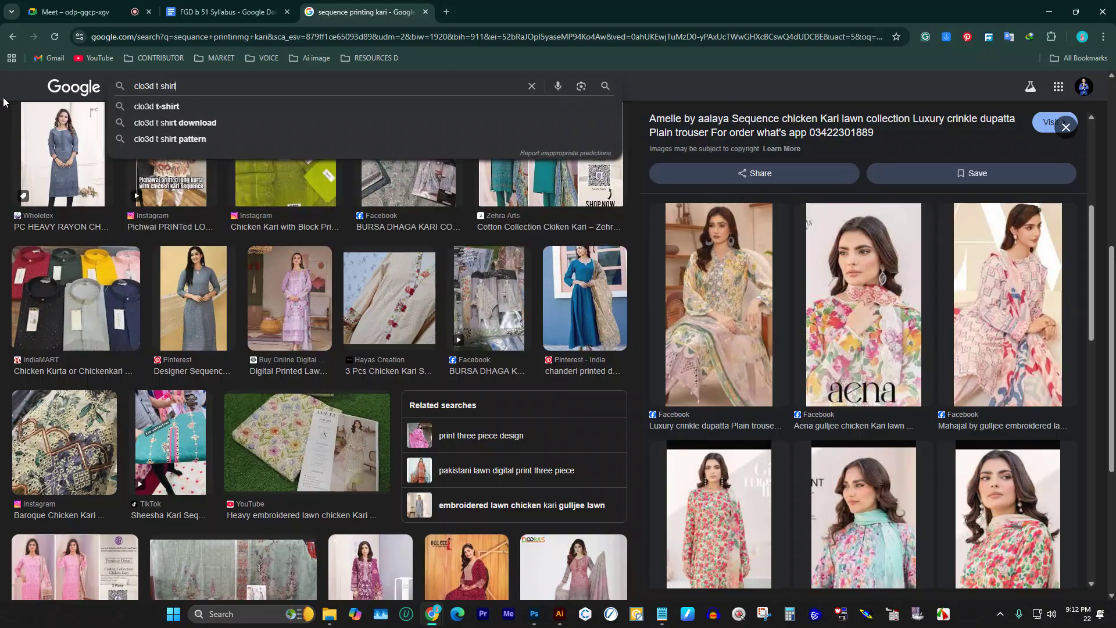
{"action": "key", "text": "Return"}
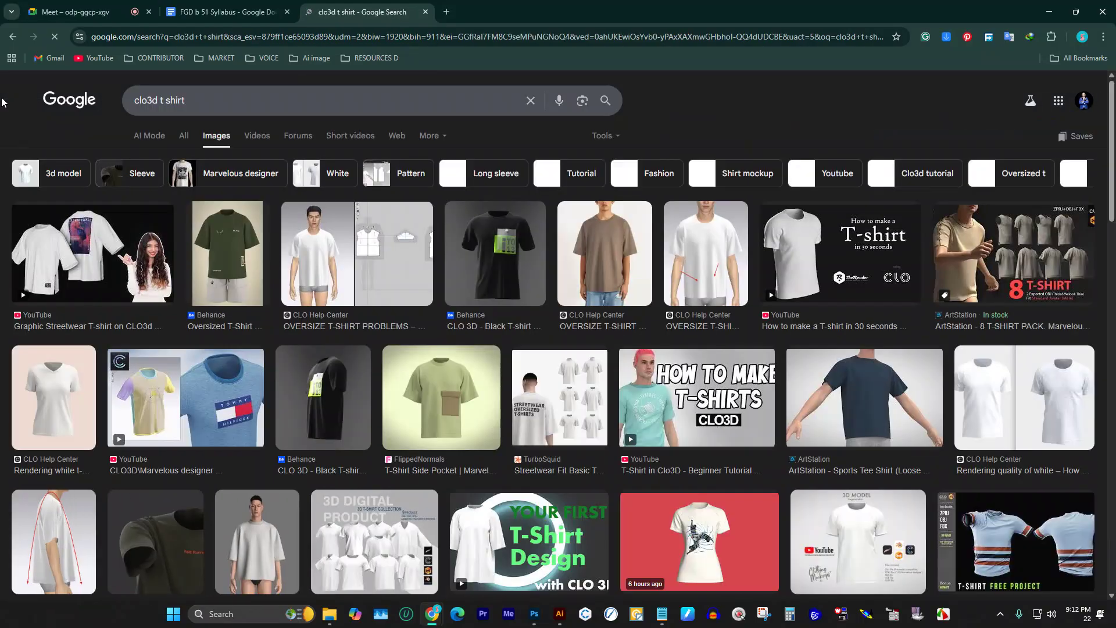
{"action": "left_click", "coordinate": [503, 266]}
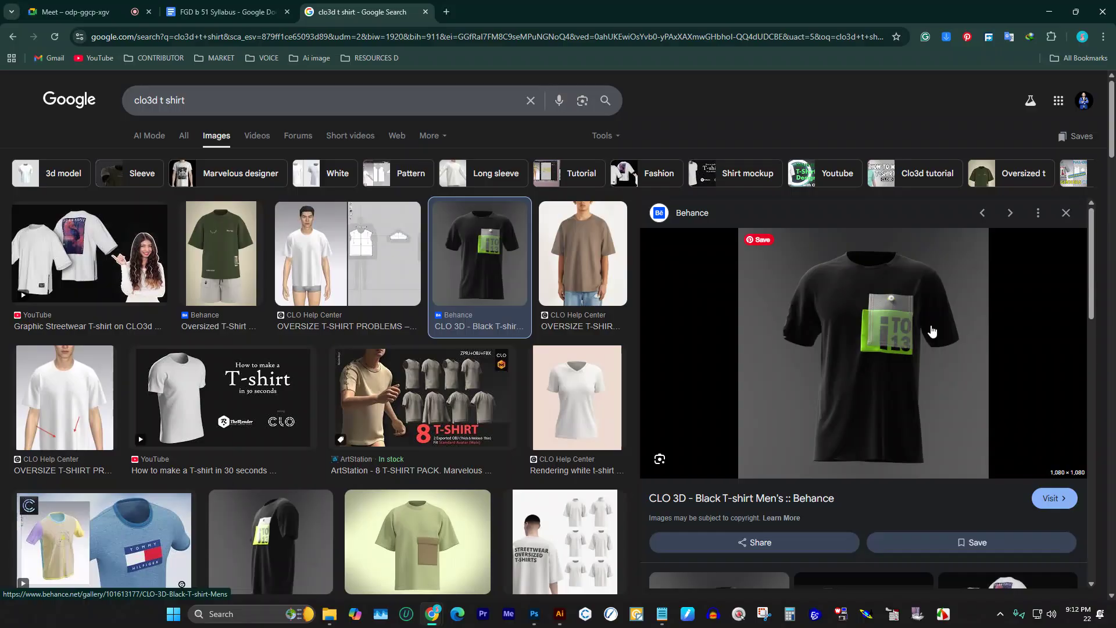
Step: Preview the basic T-shirt pattern video, ArtStation T-shirt project and Drafting Polo Shirt results
{"action": "scroll", "coordinate": [221, 395], "scroll_direction": "down", "scroll_amount": 3}
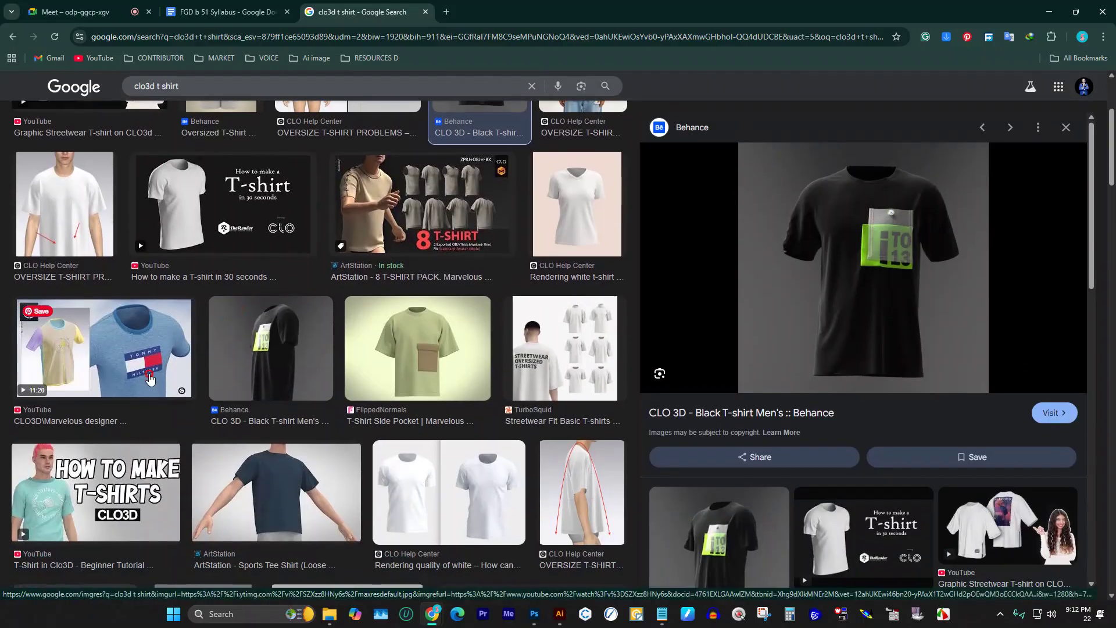
{"action": "left_click", "coordinate": [105, 349]}
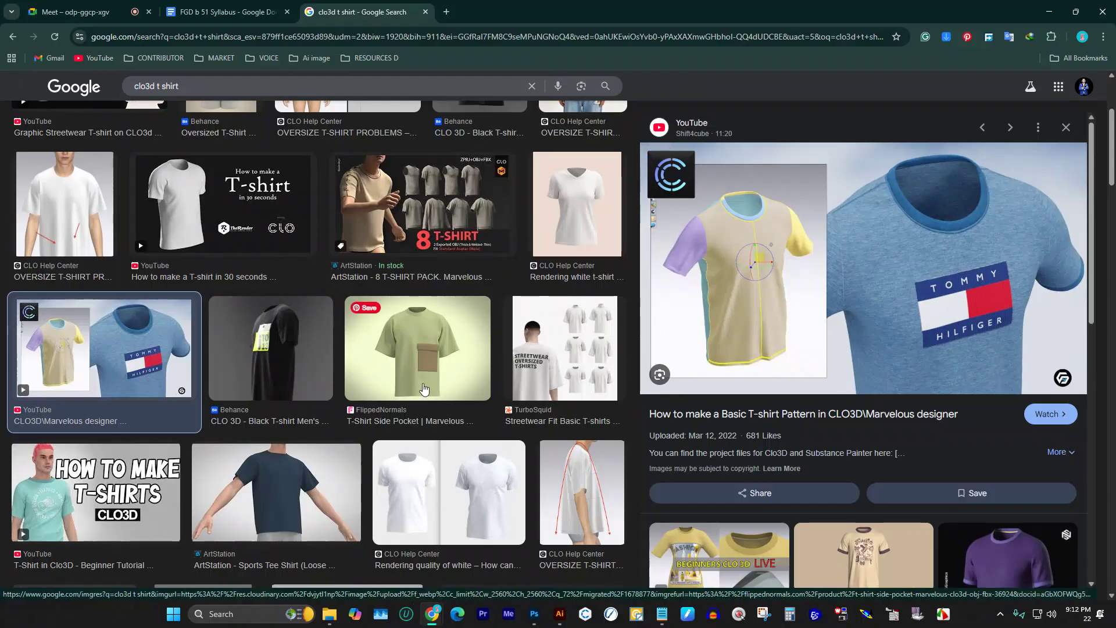
{"action": "scroll", "coordinate": [281, 386], "scroll_direction": "down", "scroll_amount": 3}
{"action": "scroll", "coordinate": [284, 389], "scroll_direction": "down", "scroll_amount": 5}
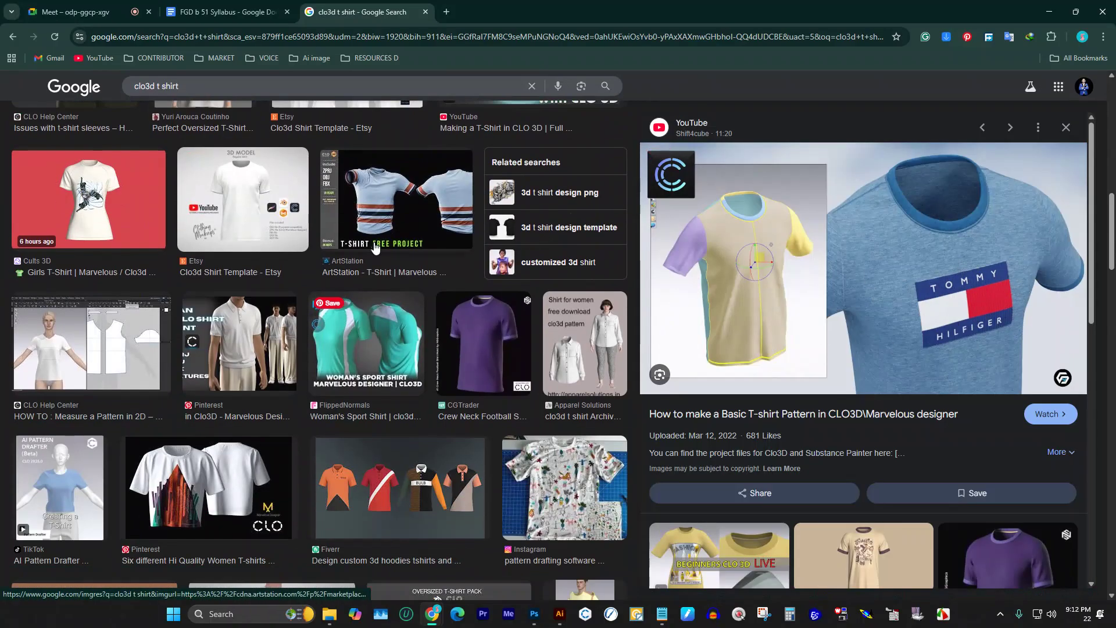
{"action": "left_click", "coordinate": [427, 180]}
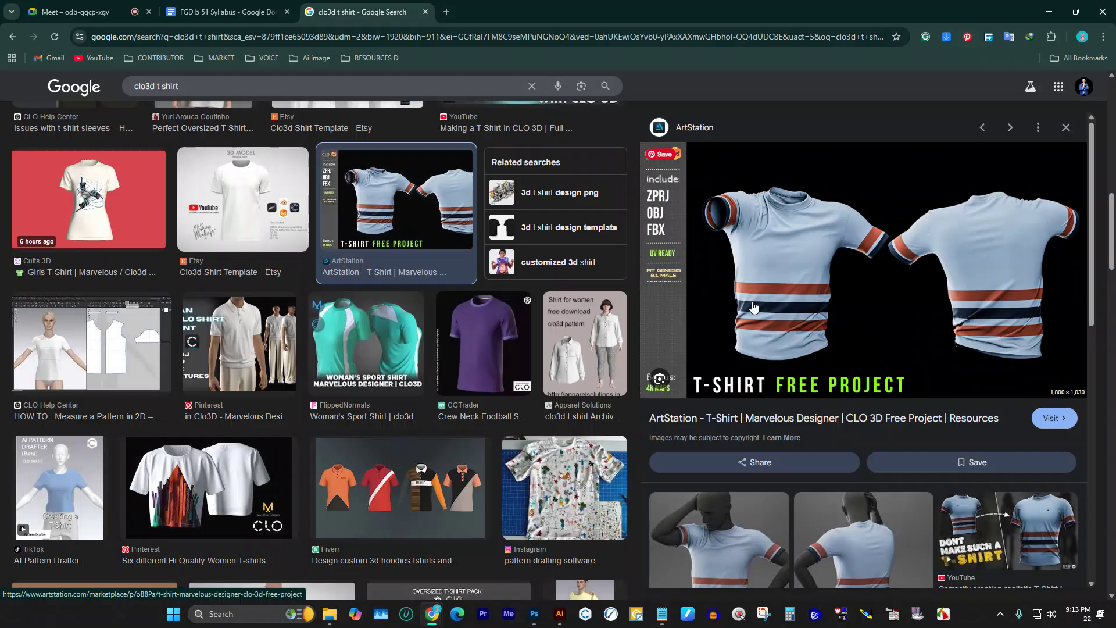
{"action": "scroll", "coordinate": [845, 287], "scroll_direction": "down", "scroll_amount": 3}
{"action": "scroll", "coordinate": [972, 281], "scroll_direction": "down", "scroll_amount": 3}
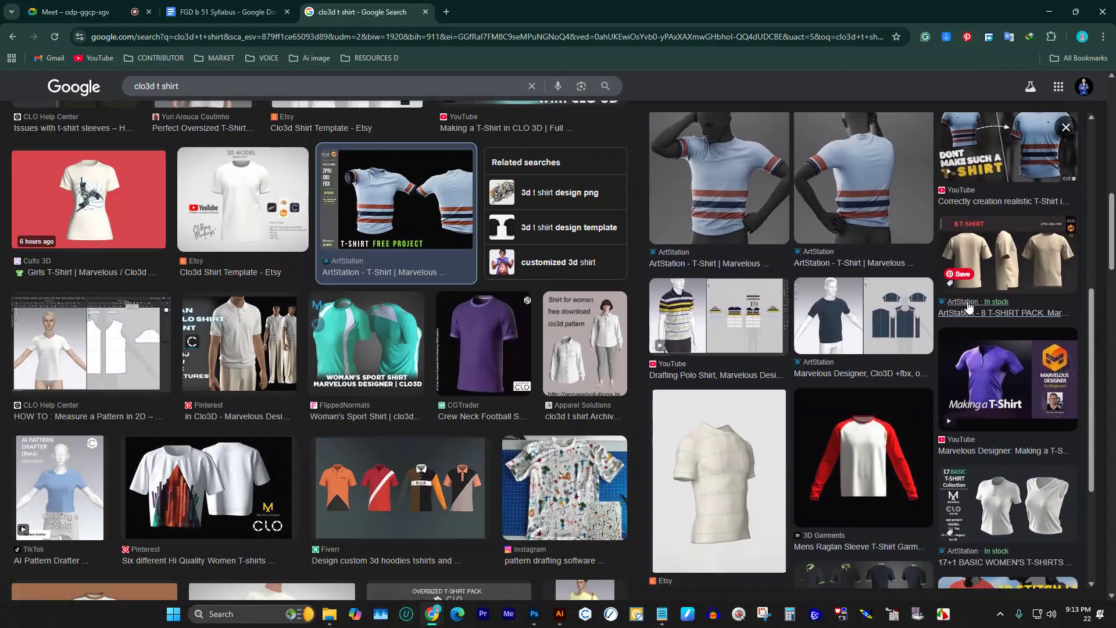
{"action": "left_click", "coordinate": [736, 299]}
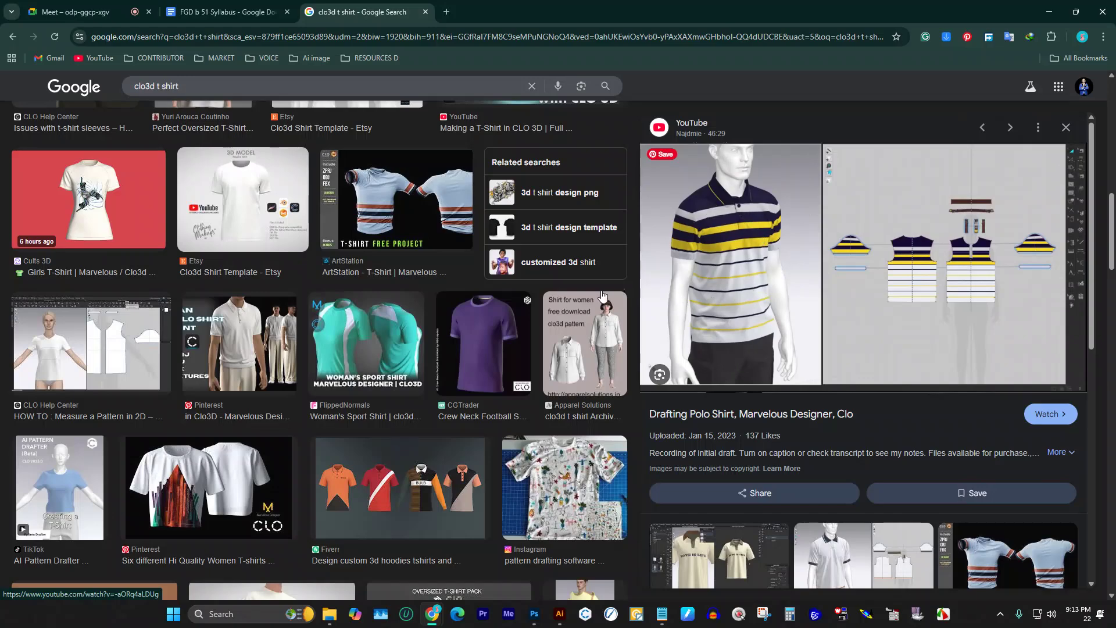
Step: Preview the Instagram custom-fit T-shirt, Fiverr polo shirt and ArtStation printed T-shirt results
{"action": "left_click", "coordinate": [568, 490]}
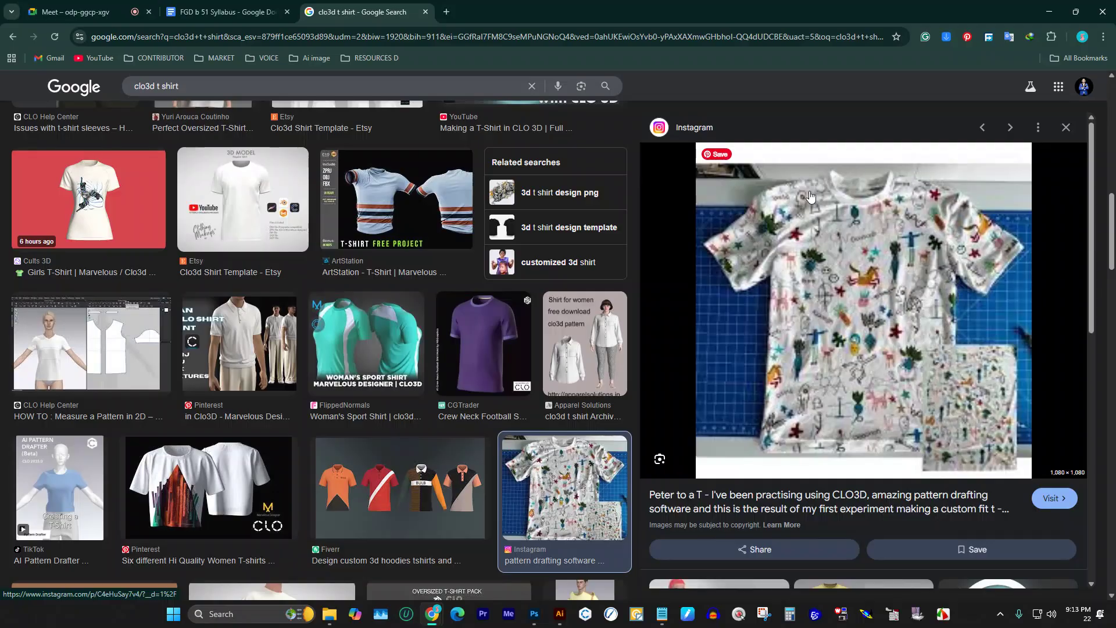
{"action": "scroll", "coordinate": [569, 389], "scroll_direction": "down", "scroll_amount": 5}
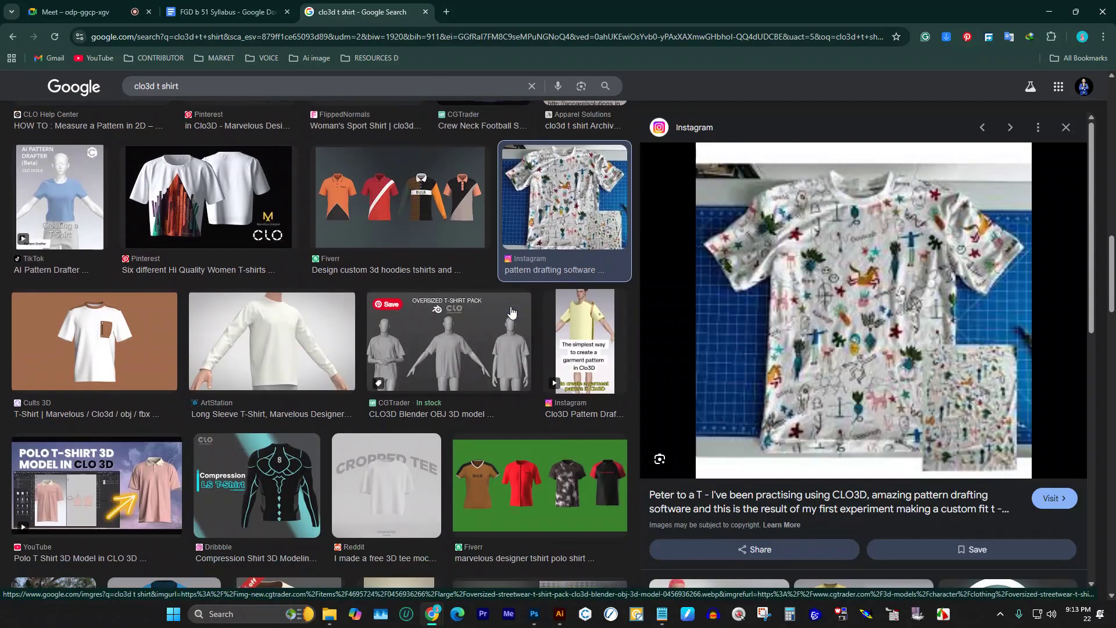
{"action": "scroll", "coordinate": [569, 389], "scroll_direction": "down", "scroll_amount": 2}
{"action": "left_click", "coordinate": [569, 389]}
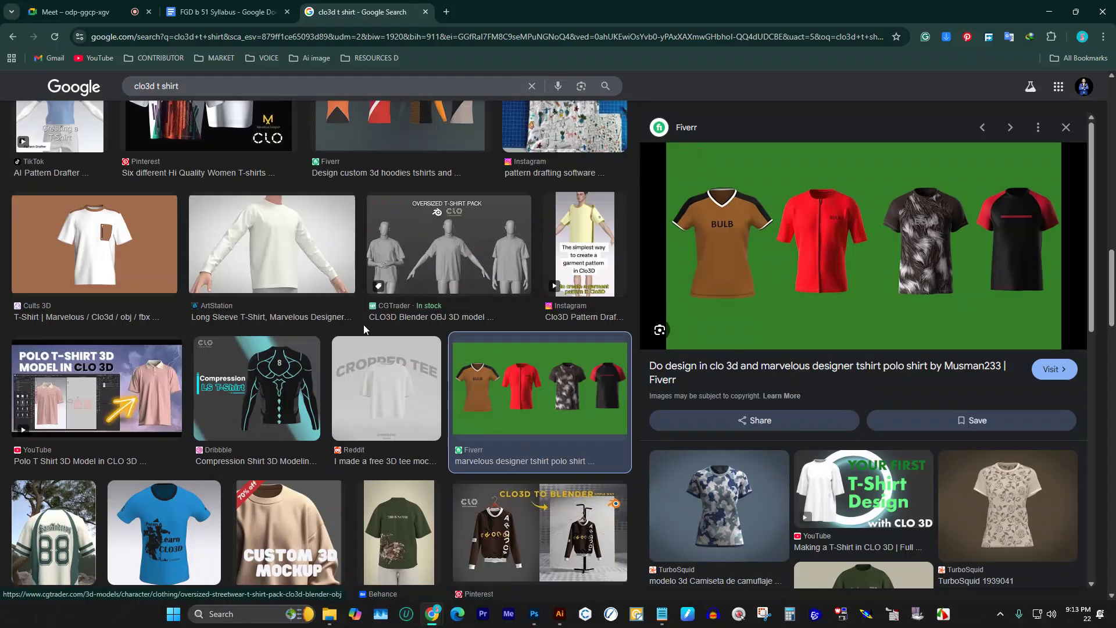
{"action": "scroll", "coordinate": [116, 345], "scroll_direction": "down", "scroll_amount": 5}
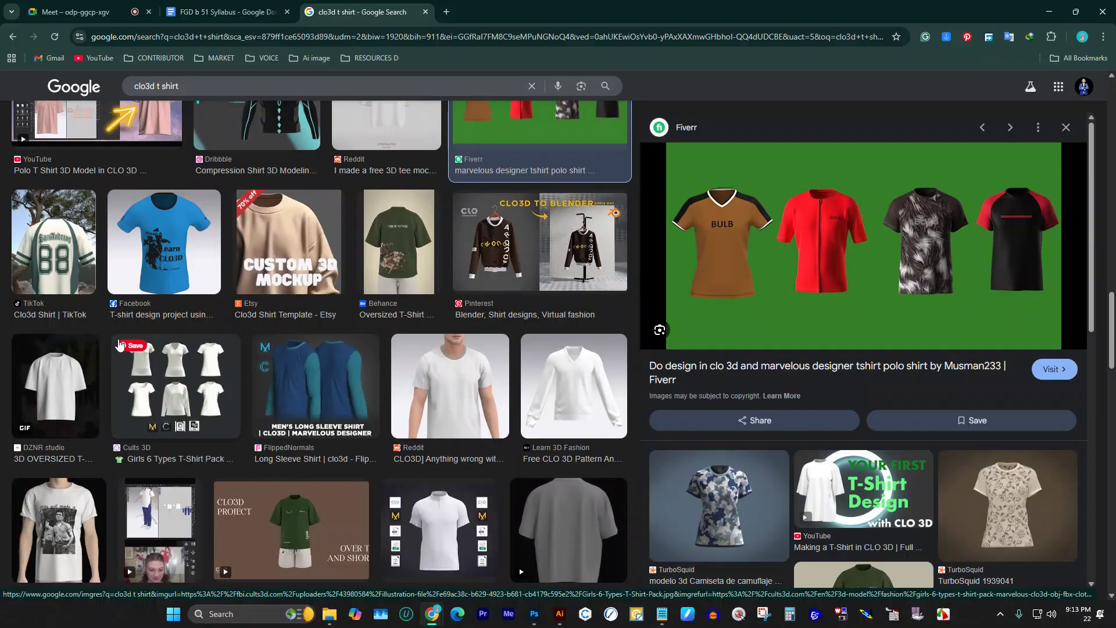
{"action": "left_click", "coordinate": [65, 526]}
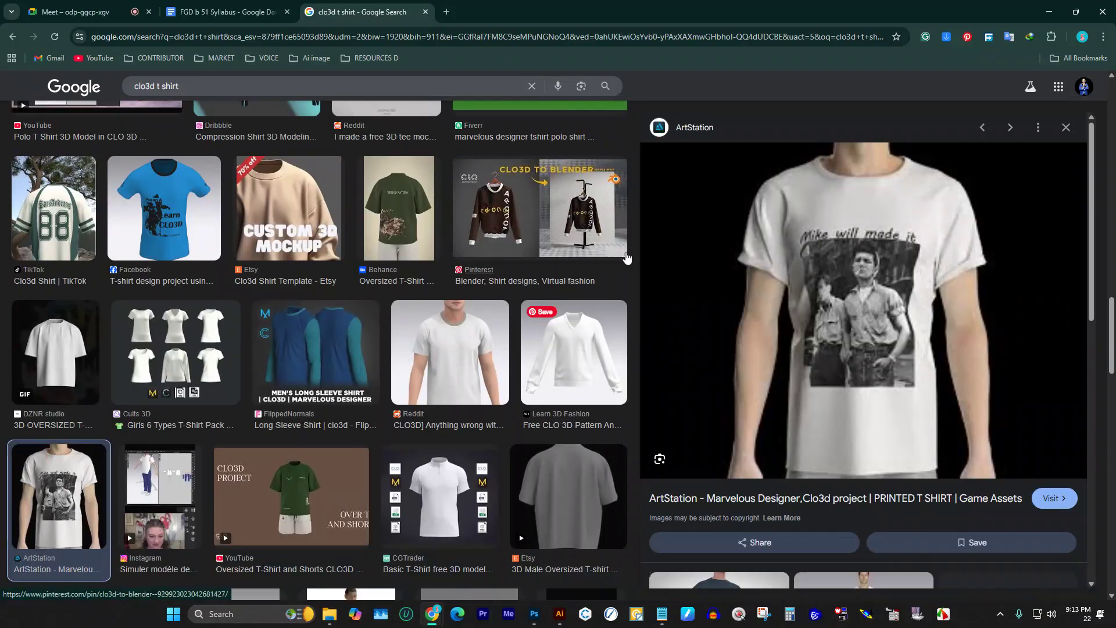
Step: Enter 'figure fashion figure' as the query, then open a new tab showing creative-platform bookmarks
{"action": "left_click_drag", "start_coordinate": [181, 86], "coordinate": [2, 87]}
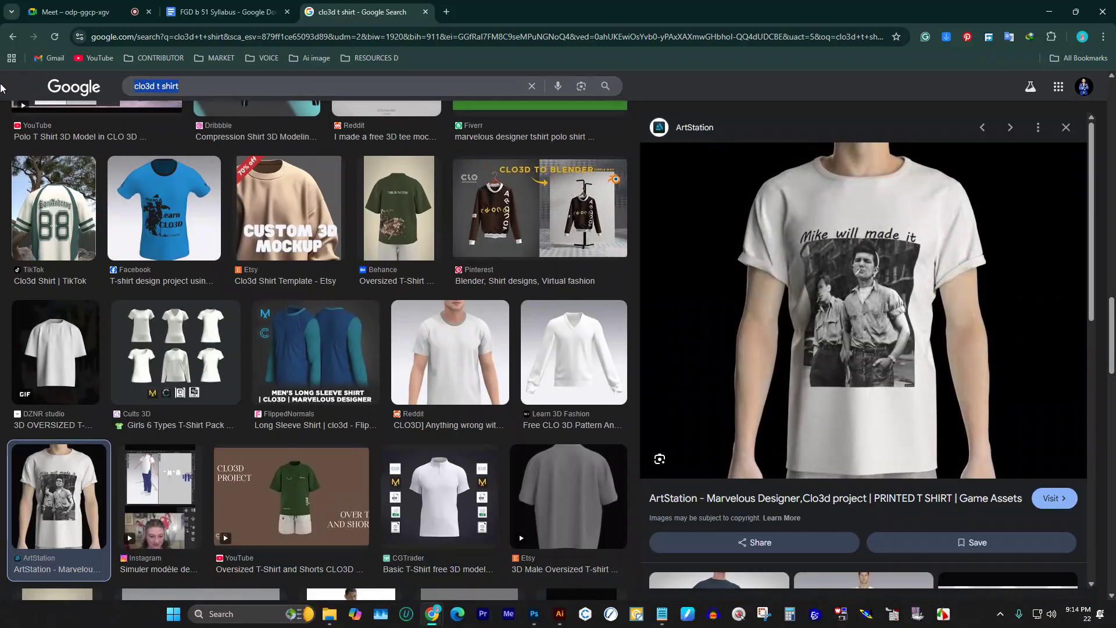
{"action": "type", "text": "figure "}
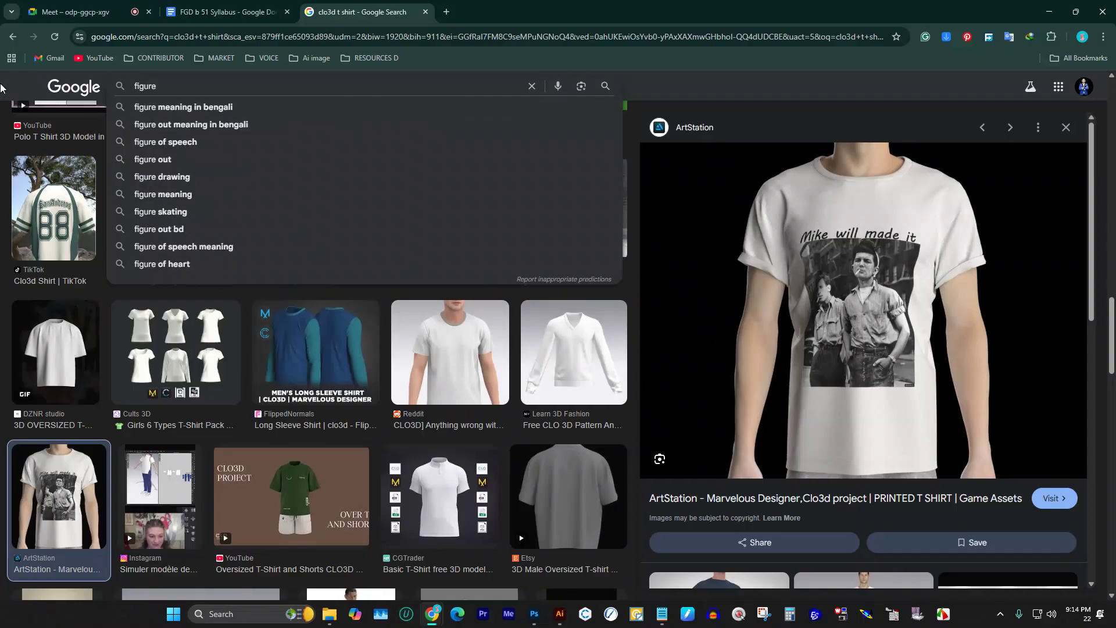
{"action": "type", "text": "fa"}
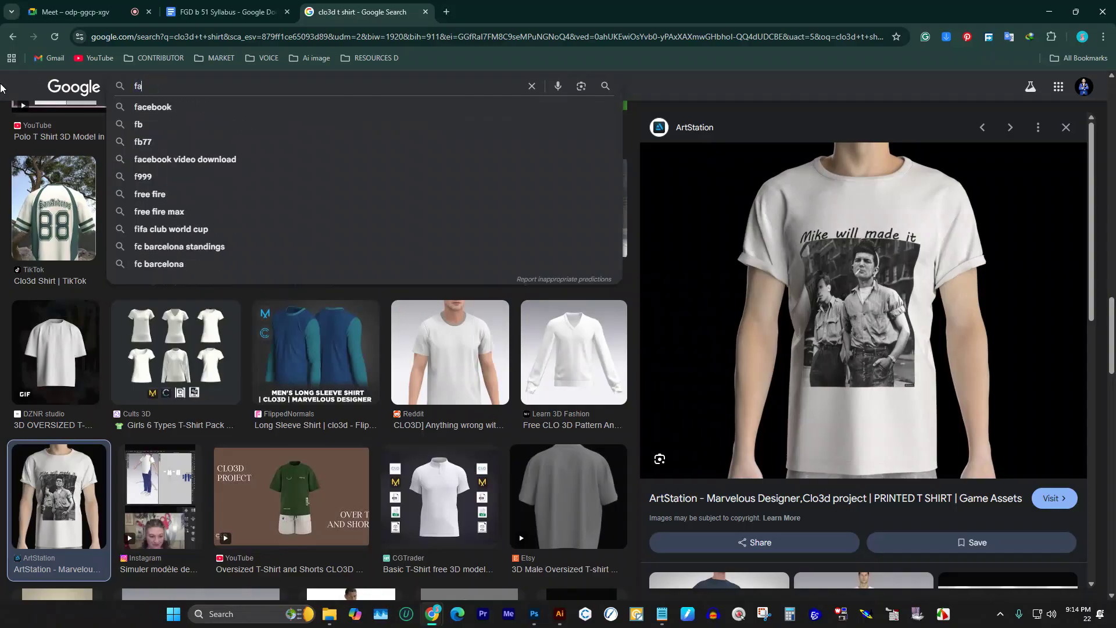
{"action": "type", "text": "shion figure"}
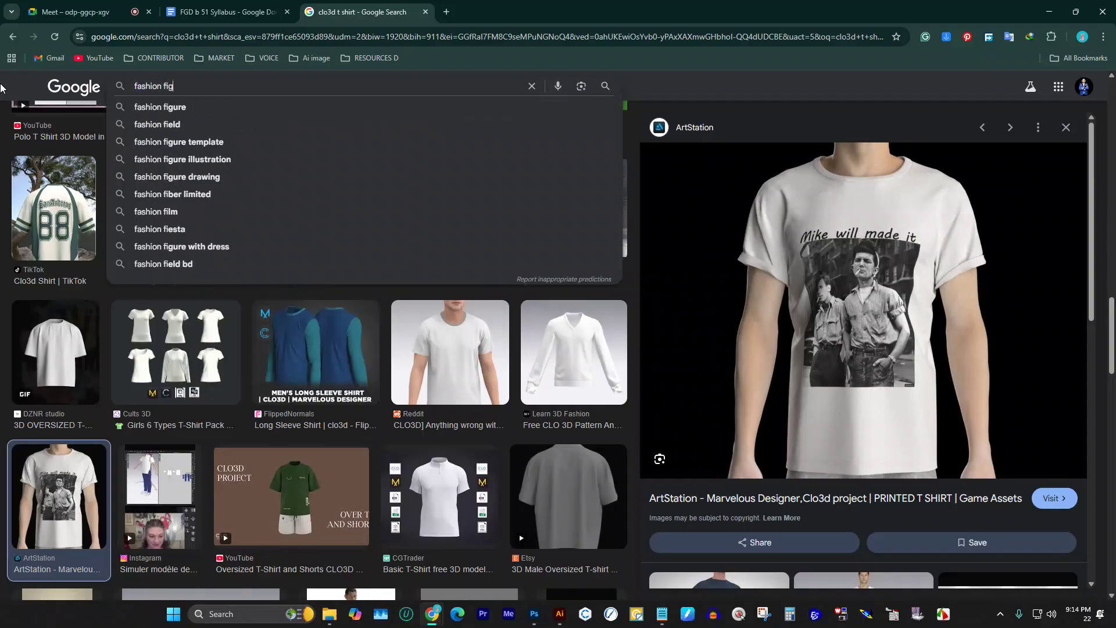
{"action": "left_click", "coordinate": [445, 12]}
{"action": "left_click", "coordinate": [209, 57]}
Step: Go to Behance, dismiss the Google sign-in prompt, and open the Search Behance suggestions
{"action": "mouse_move", "coordinate": [173, 61]}
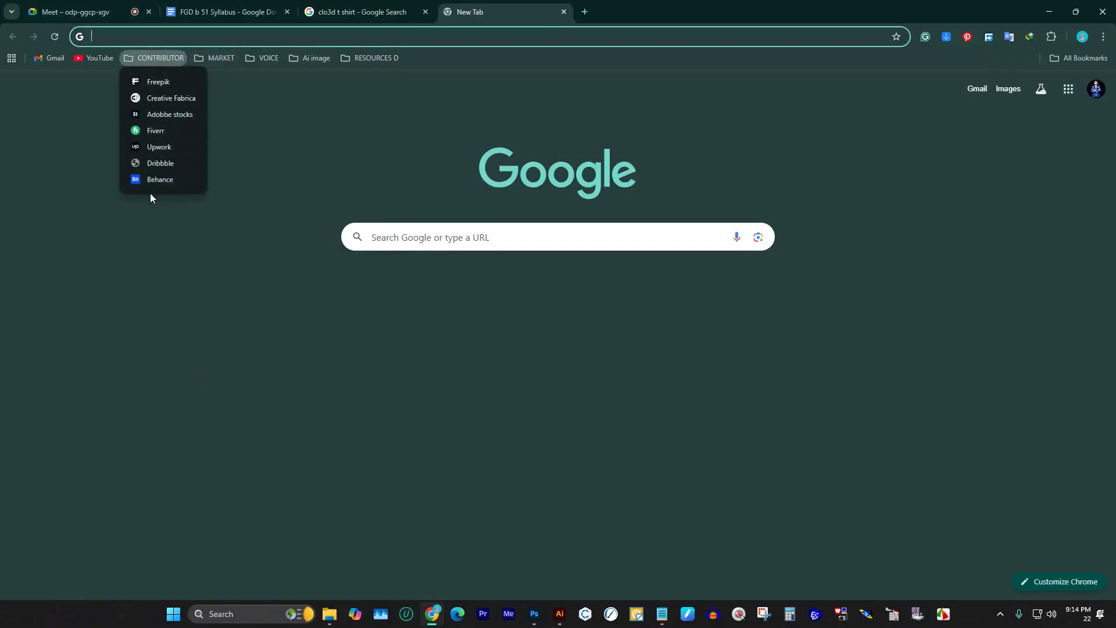
{"action": "left_click", "coordinate": [166, 179]}
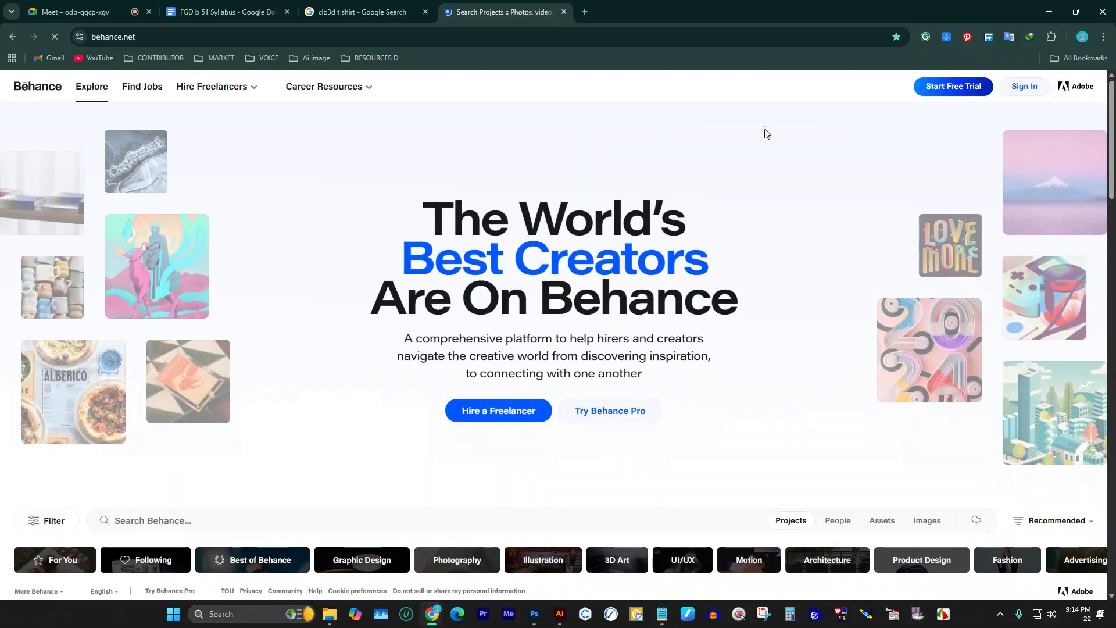
{"action": "mouse_move", "coordinate": [324, 77]}
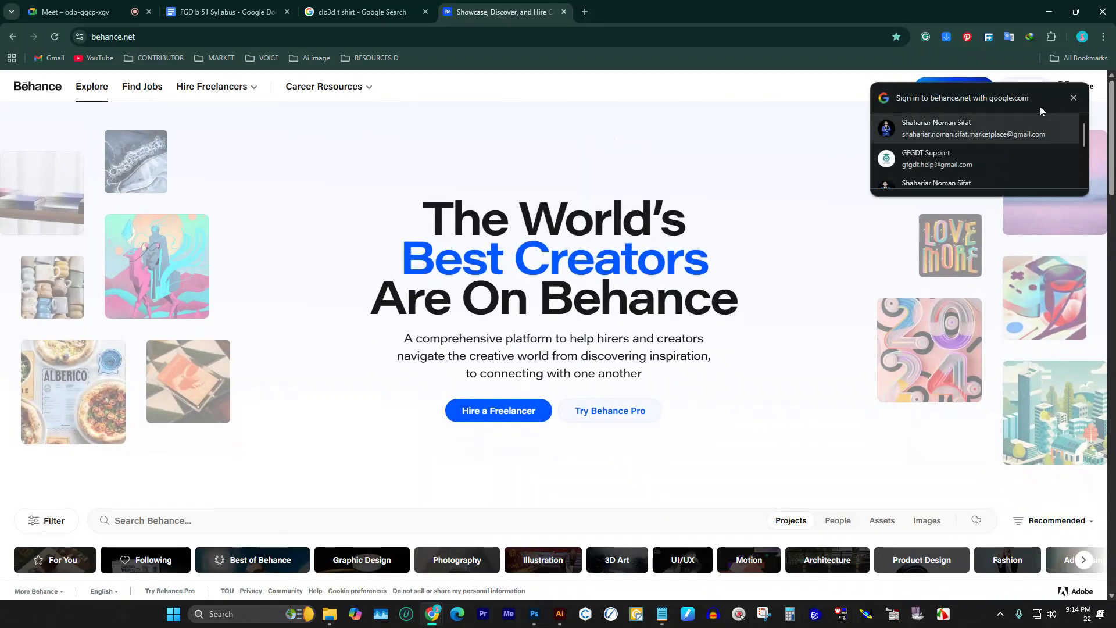
{"action": "left_click", "coordinate": [1073, 98]}
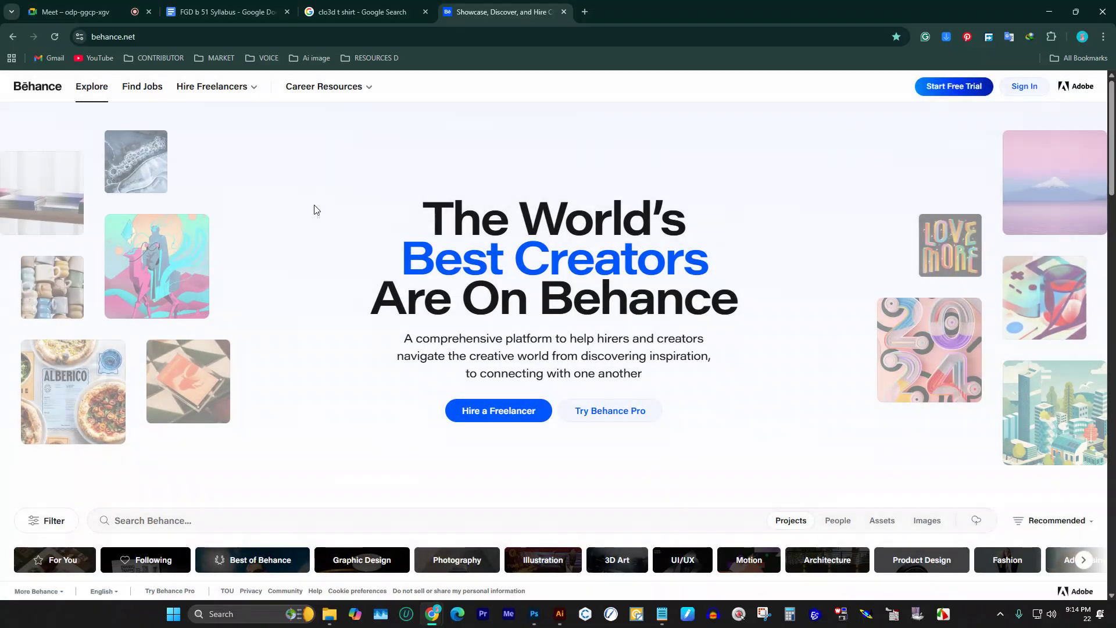
{"action": "scroll", "coordinate": [316, 238], "scroll_direction": "down", "scroll_amount": 5}
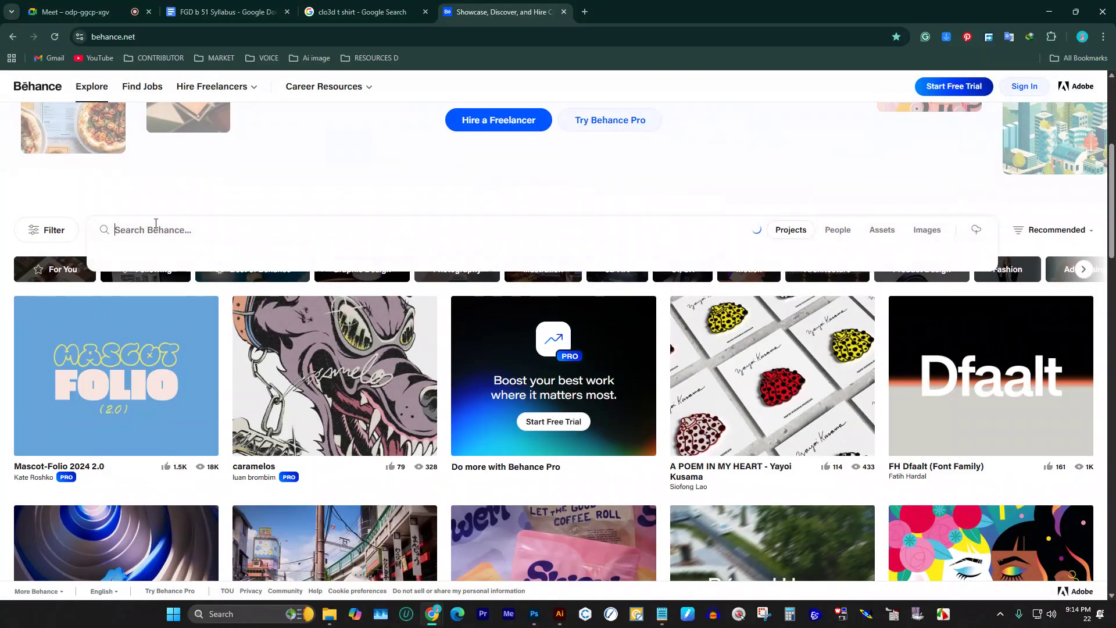
{"action": "left_click", "coordinate": [156, 221]}
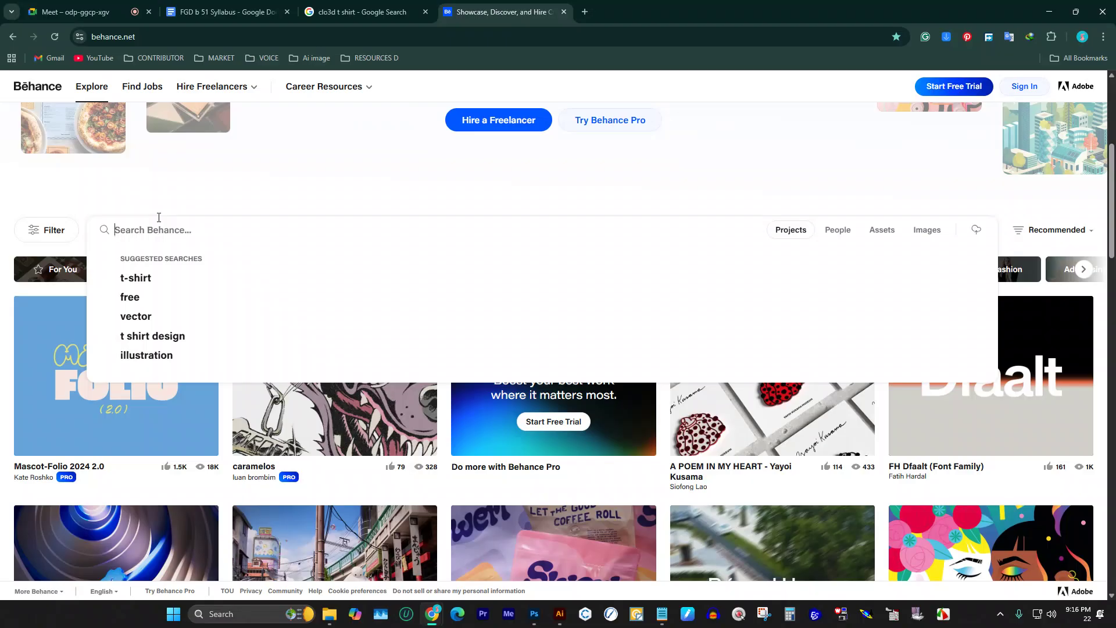
Step: Search Behance for 'sifatflow' and open the ALL KIND OF T-SHIRT DESIGN project
{"action": "type", "text": "sifatflow"}
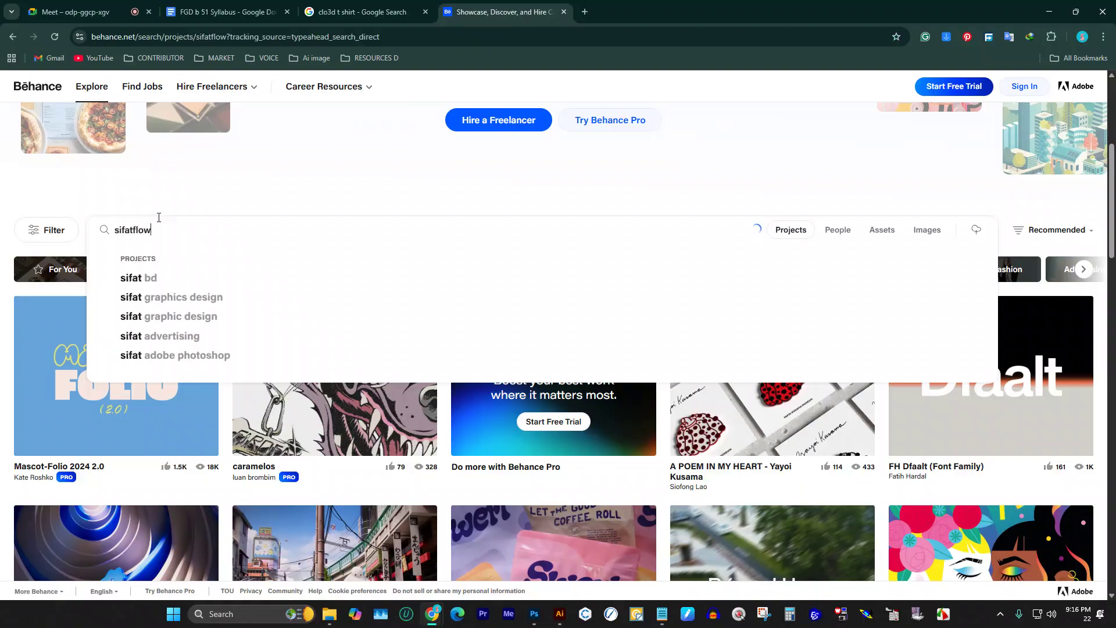
{"action": "key", "text": "Return"}
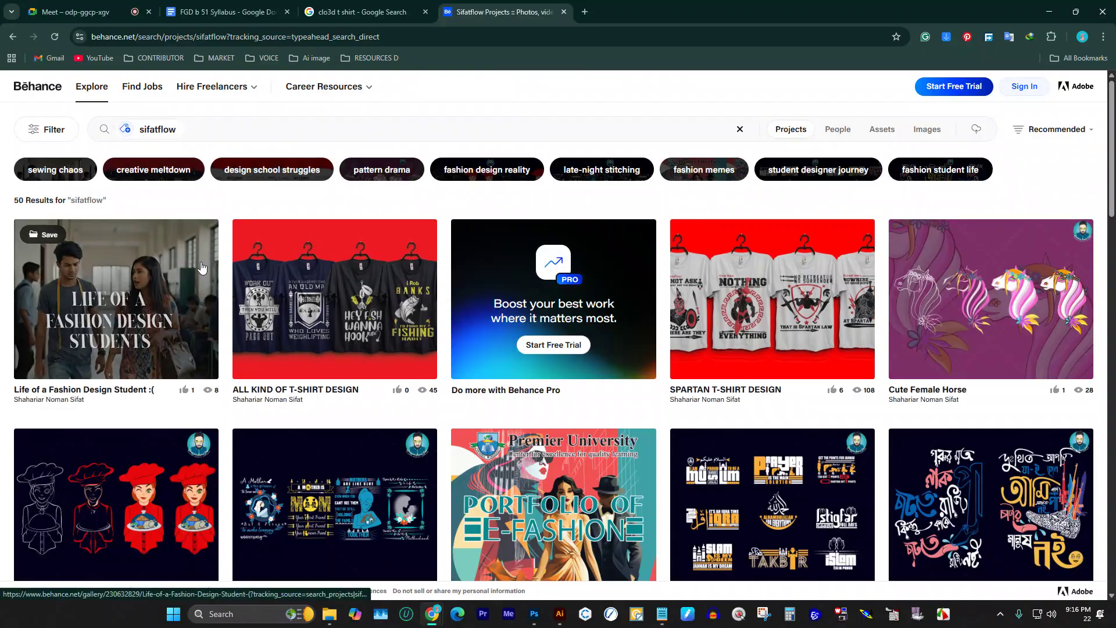
{"action": "left_click", "coordinate": [292, 279]}
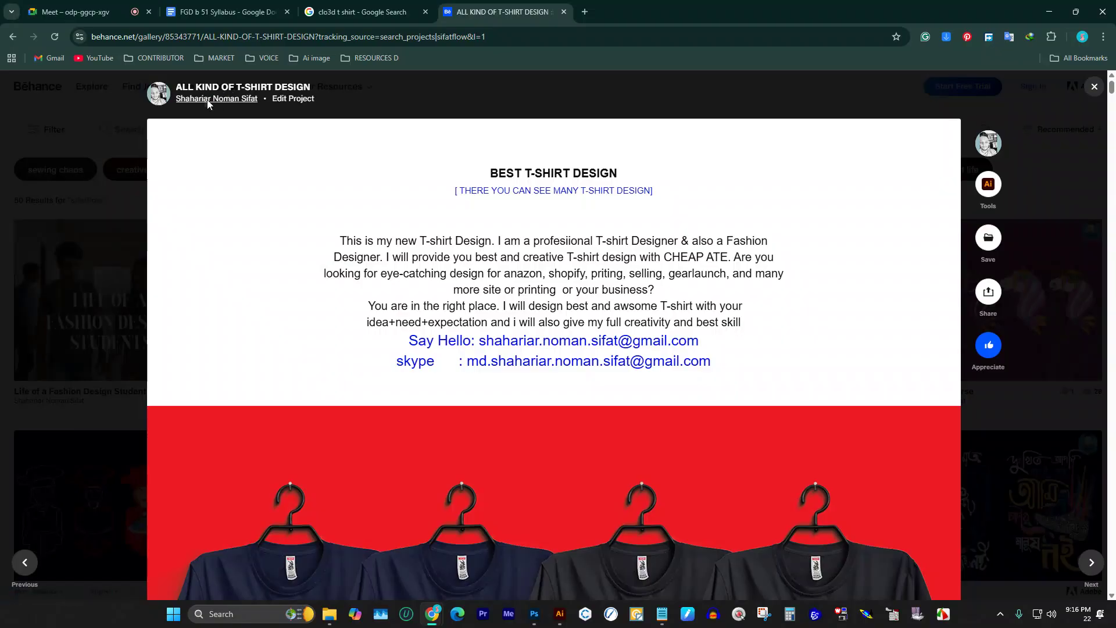
Step: Open the designer's profile in a new tab, dismiss Advanced Analytics, and open Portfolio of E-Fashion
{"action": "left_click", "coordinate": [208, 100]}
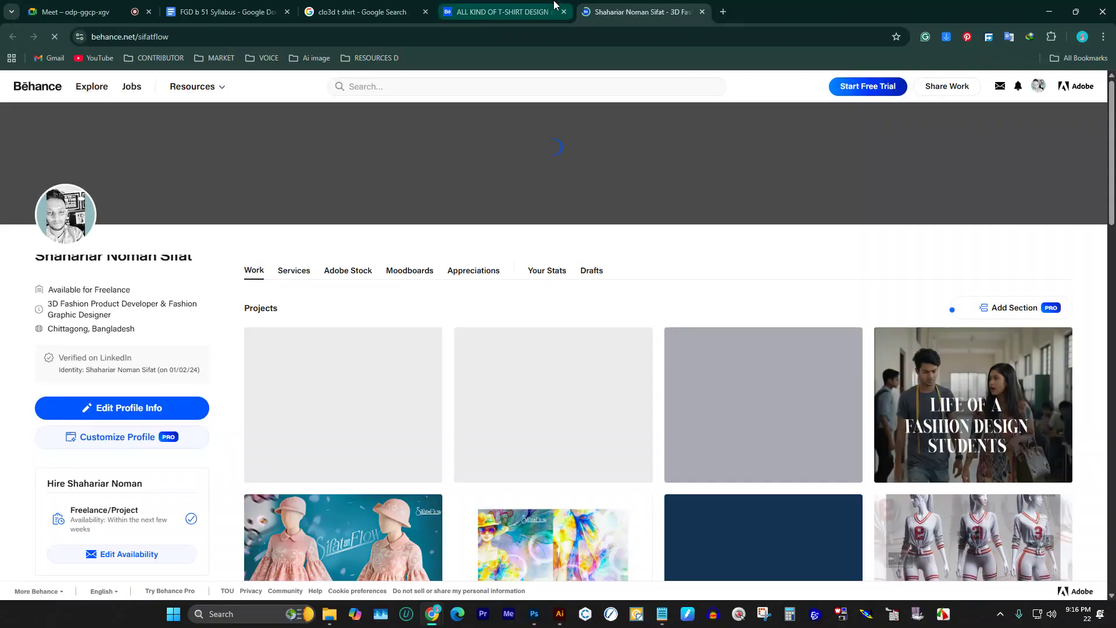
{"action": "scroll", "coordinate": [497, 349], "scroll_direction": "down", "scroll_amount": 3}
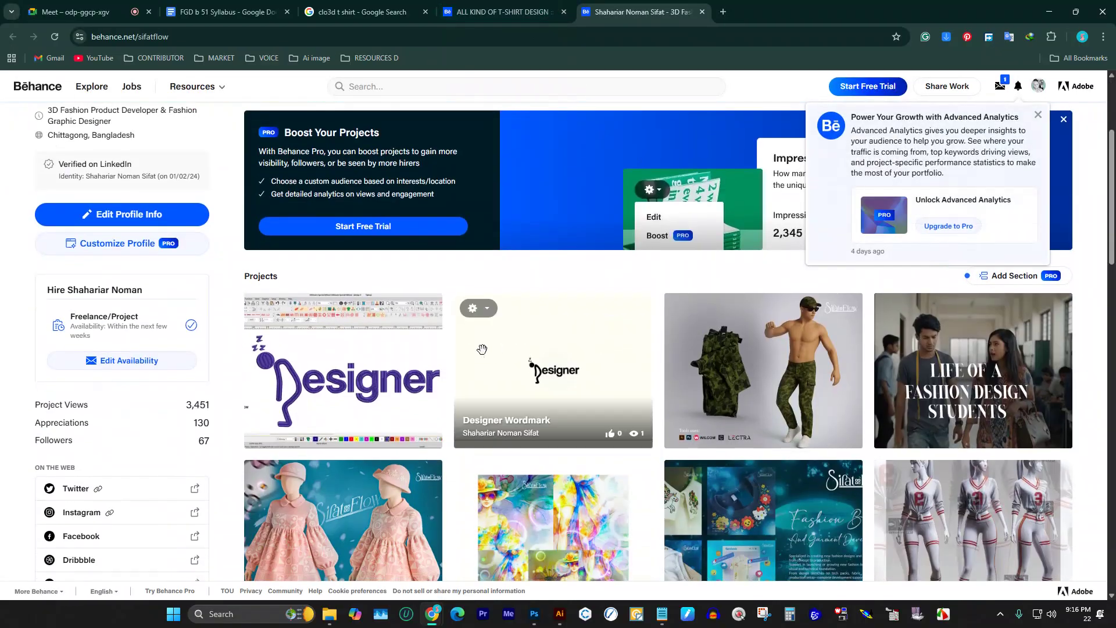
{"action": "scroll", "coordinate": [497, 348], "scroll_direction": "down", "scroll_amount": 3}
{"action": "scroll", "coordinate": [478, 340], "scroll_direction": "down", "scroll_amount": 3}
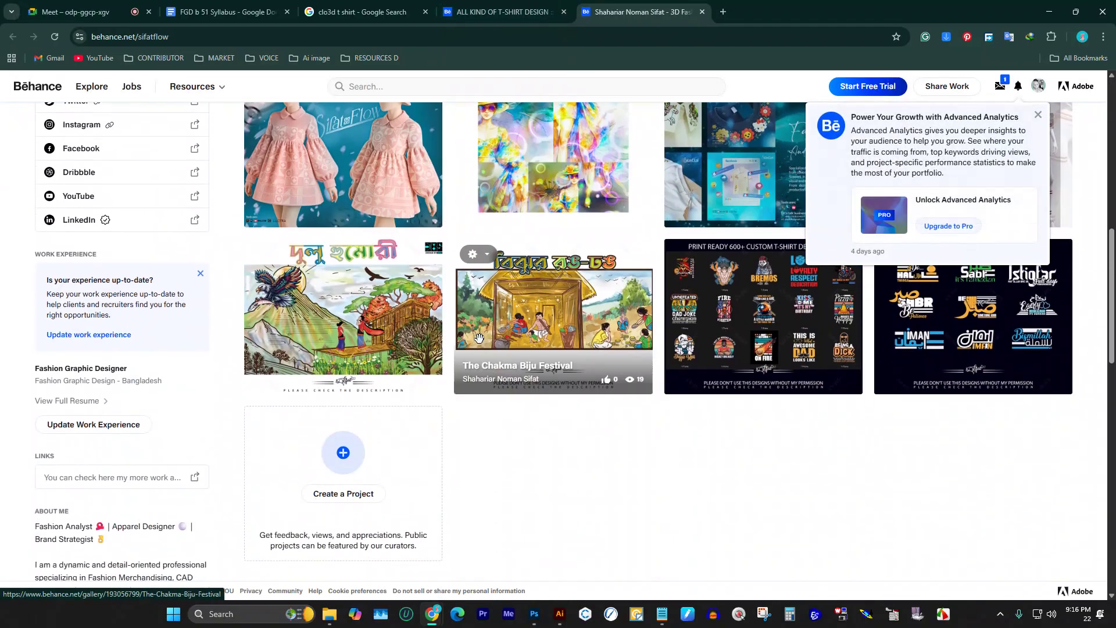
{"action": "left_click", "coordinate": [1037, 114]}
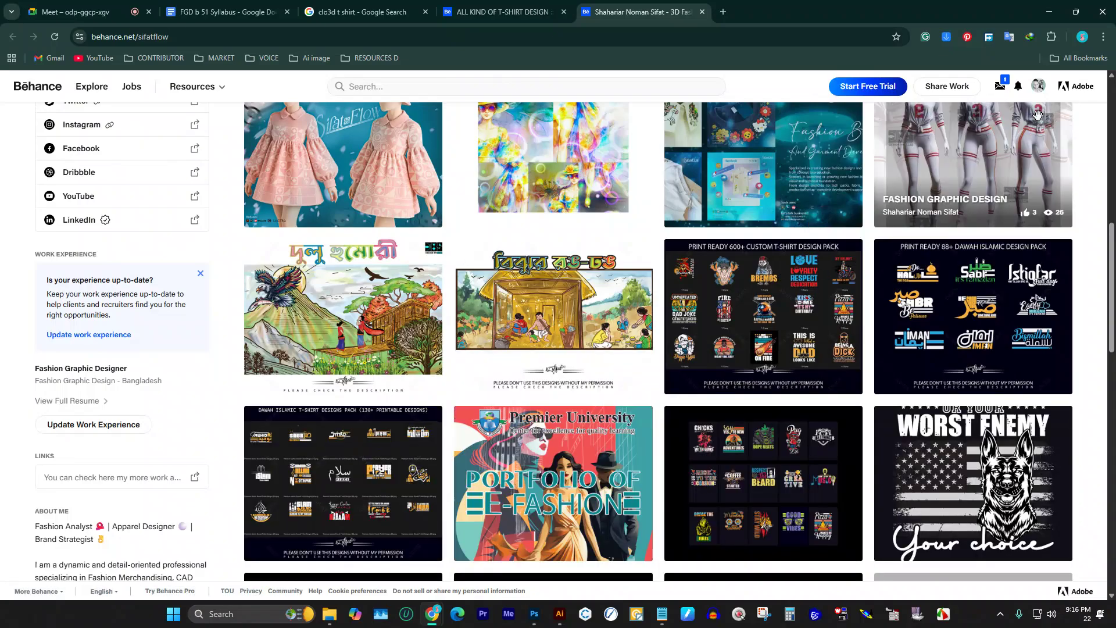
{"action": "left_click", "coordinate": [569, 484]}
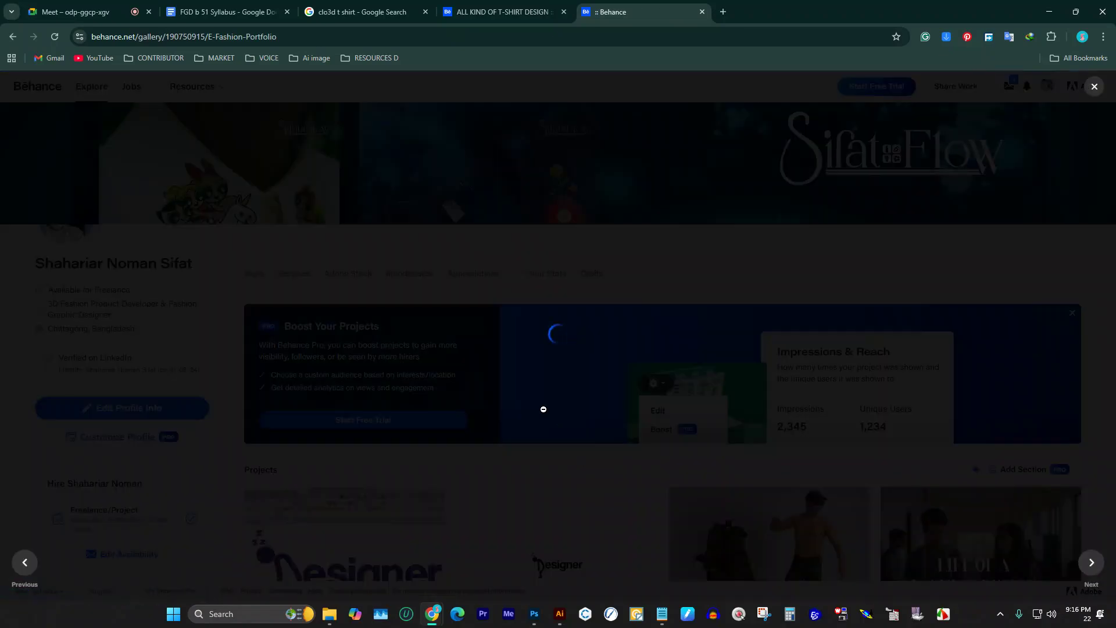
Step: Scroll through the first pages of the E-Fashion Portfolio project
{"action": "scroll", "coordinate": [562, 299], "scroll_direction": "down", "scroll_amount": 6}
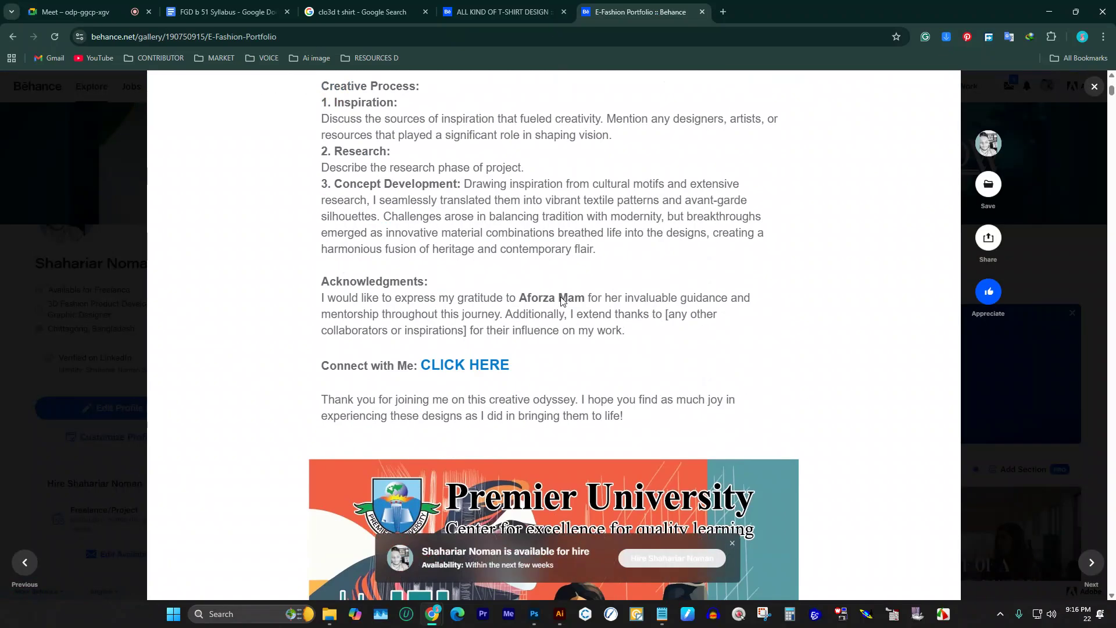
{"action": "scroll", "coordinate": [562, 299], "scroll_direction": "down", "scroll_amount": 6}
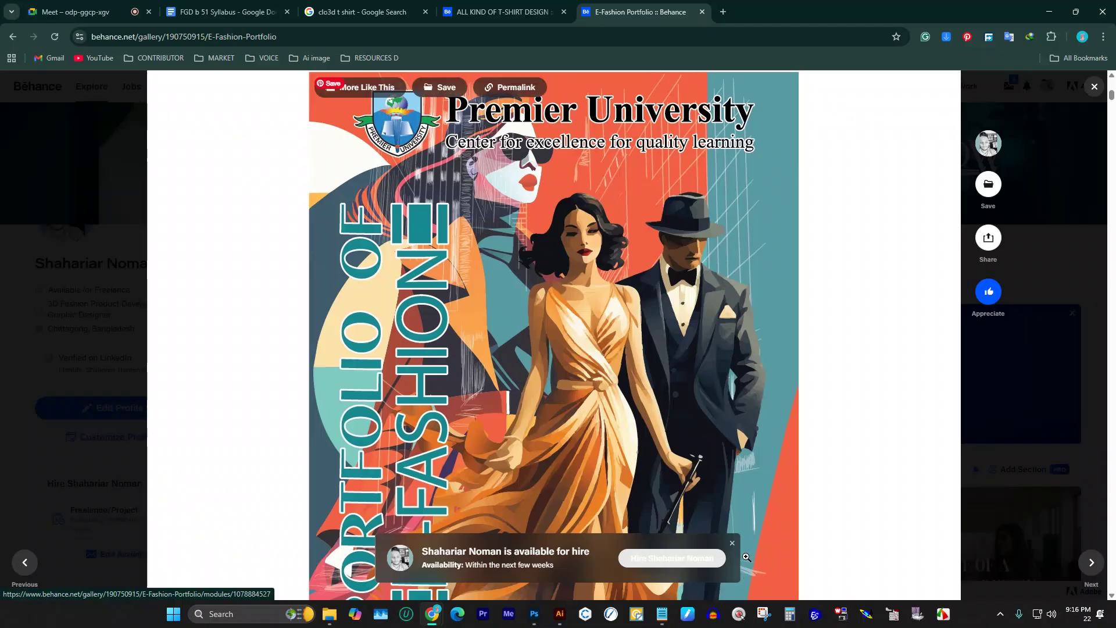
{"action": "scroll", "coordinate": [581, 465], "scroll_direction": "down", "scroll_amount": 10}
{"action": "scroll", "coordinate": [520, 413], "scroll_direction": "down", "scroll_amount": 20}
{"action": "scroll", "coordinate": [535, 401], "scroll_direction": "down", "scroll_amount": 13}
{"action": "scroll", "coordinate": [555, 343], "scroll_direction": "up", "scroll_amount": 5}
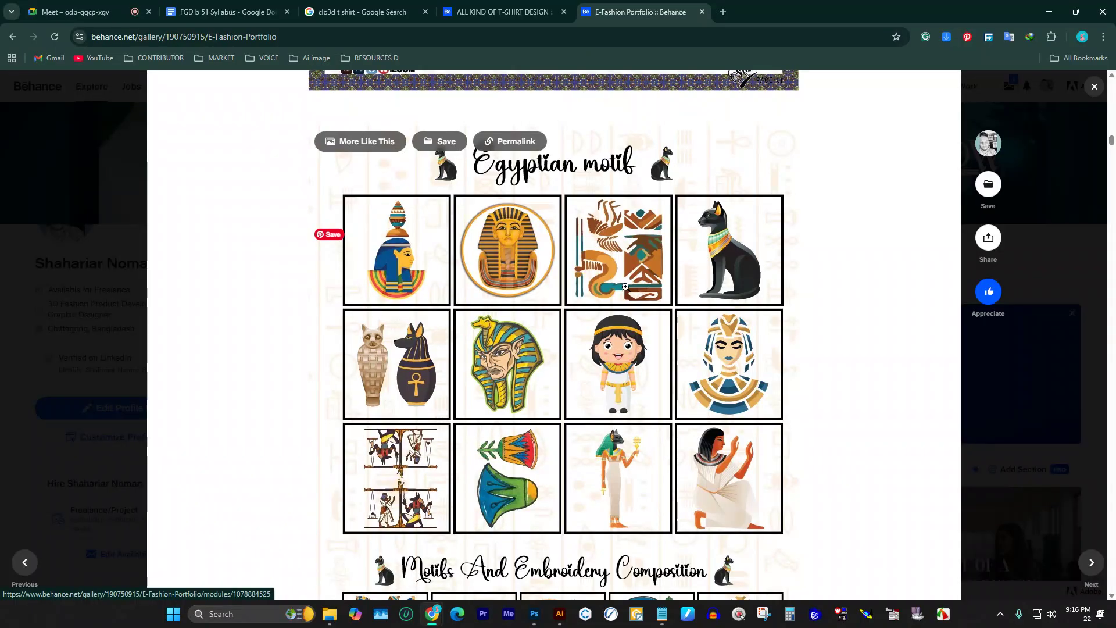
{"action": "scroll", "coordinate": [625, 290], "scroll_direction": "down", "scroll_amount": 3}
{"action": "scroll", "coordinate": [629, 285], "scroll_direction": "down", "scroll_amount": 10}
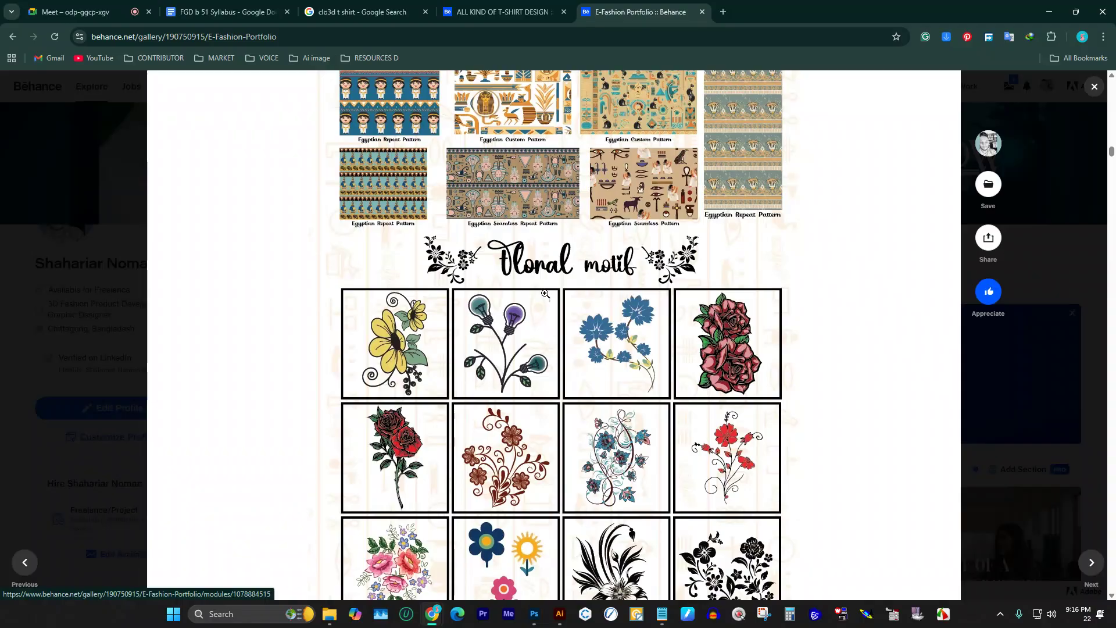
{"action": "scroll", "coordinate": [635, 295], "scroll_direction": "down", "scroll_amount": 5}
{"action": "scroll", "coordinate": [522, 298], "scroll_direction": "down", "scroll_amount": 5}
{"action": "scroll", "coordinate": [523, 298], "scroll_direction": "down", "scroll_amount": 8}
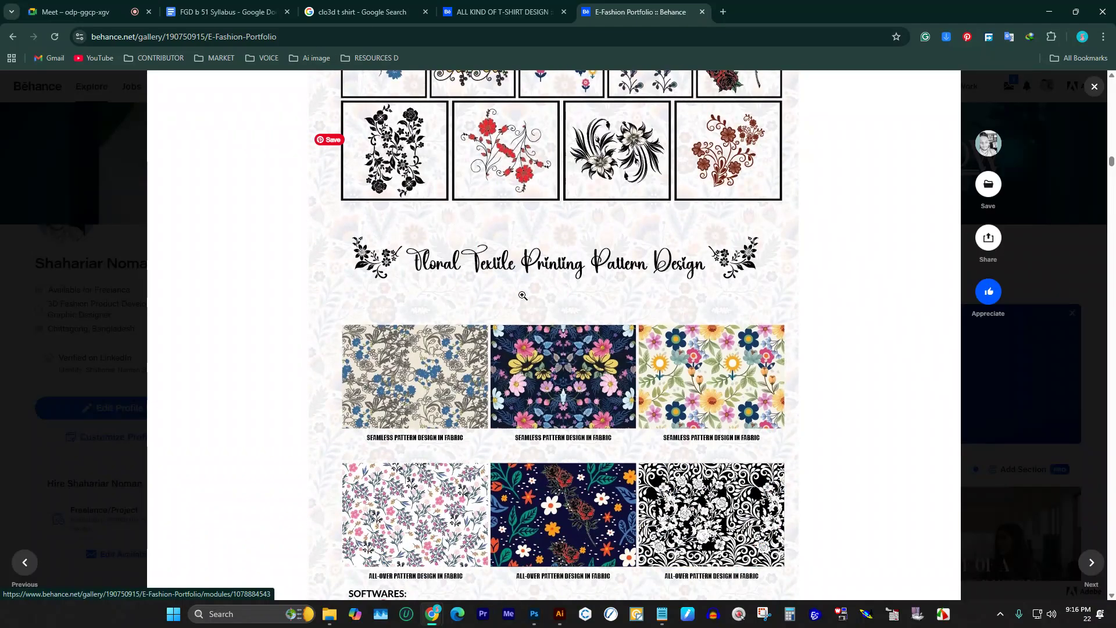
{"action": "scroll", "coordinate": [526, 290], "scroll_direction": "up", "scroll_amount": 6}
{"action": "scroll", "coordinate": [523, 263], "scroll_direction": "down", "scroll_amount": 5}
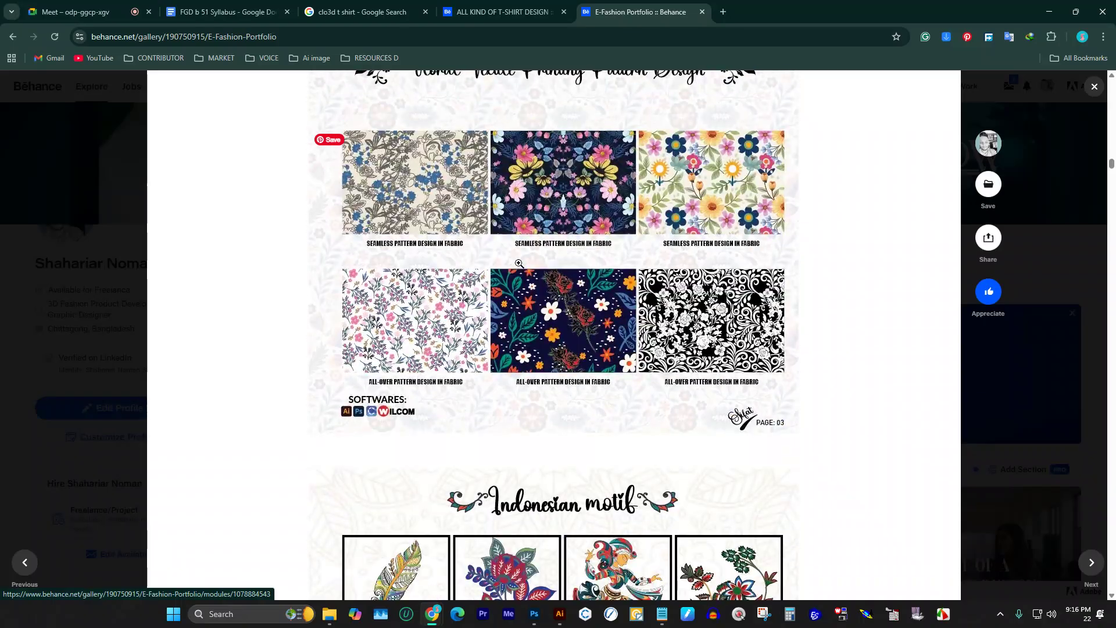
{"action": "scroll", "coordinate": [518, 263], "scroll_direction": "down", "scroll_amount": 15}
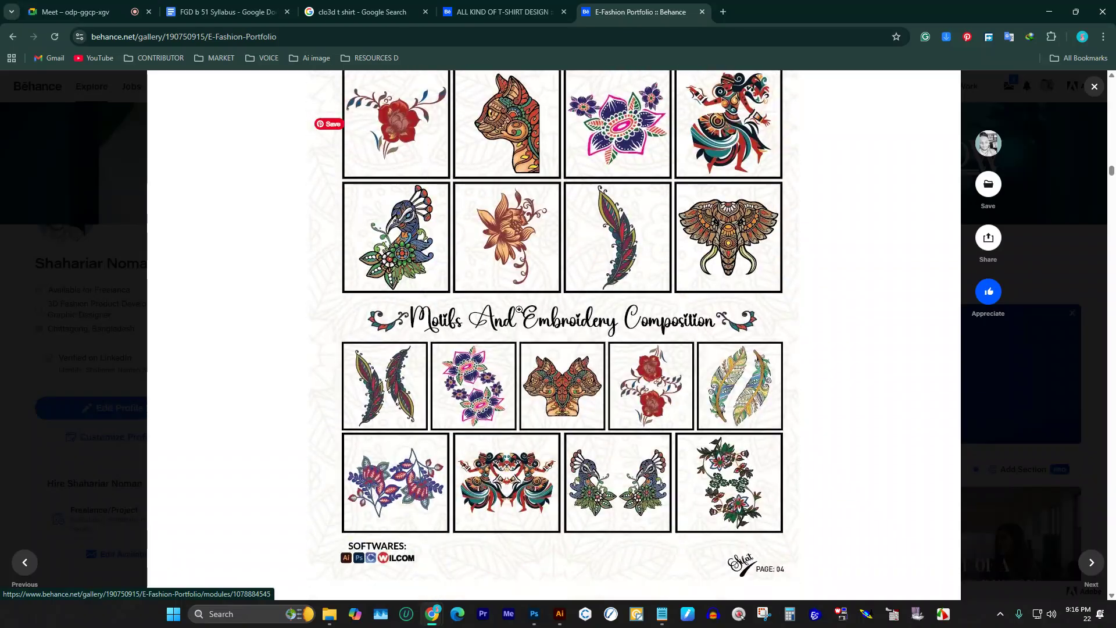
{"action": "scroll", "coordinate": [522, 302], "scroll_direction": "down", "scroll_amount": 20}
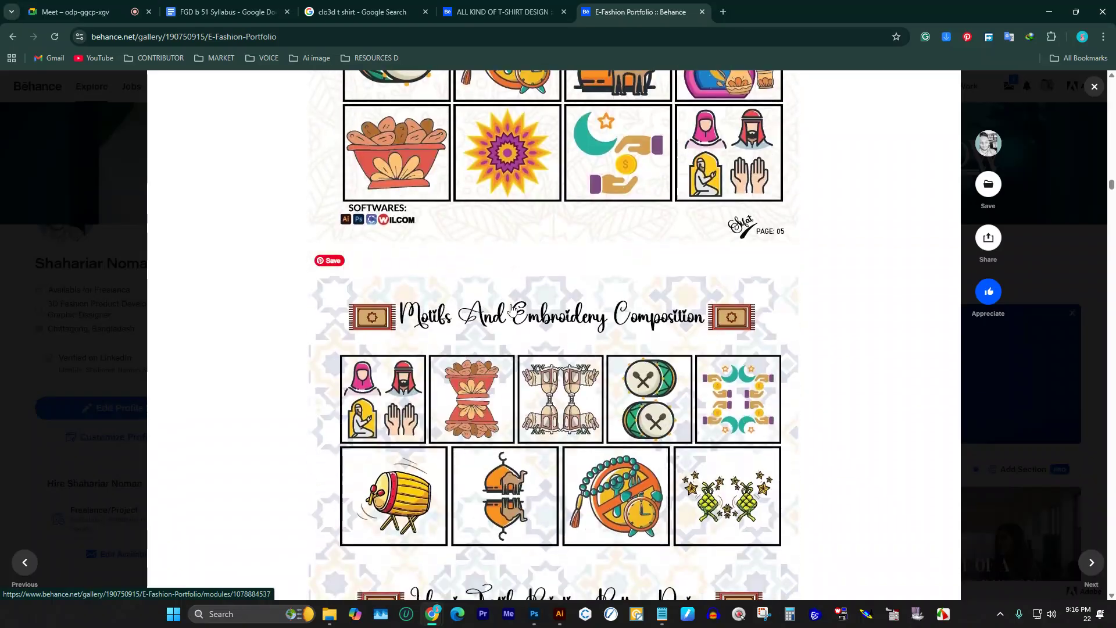
{"action": "scroll", "coordinate": [514, 305], "scroll_direction": "down", "scroll_amount": 10}
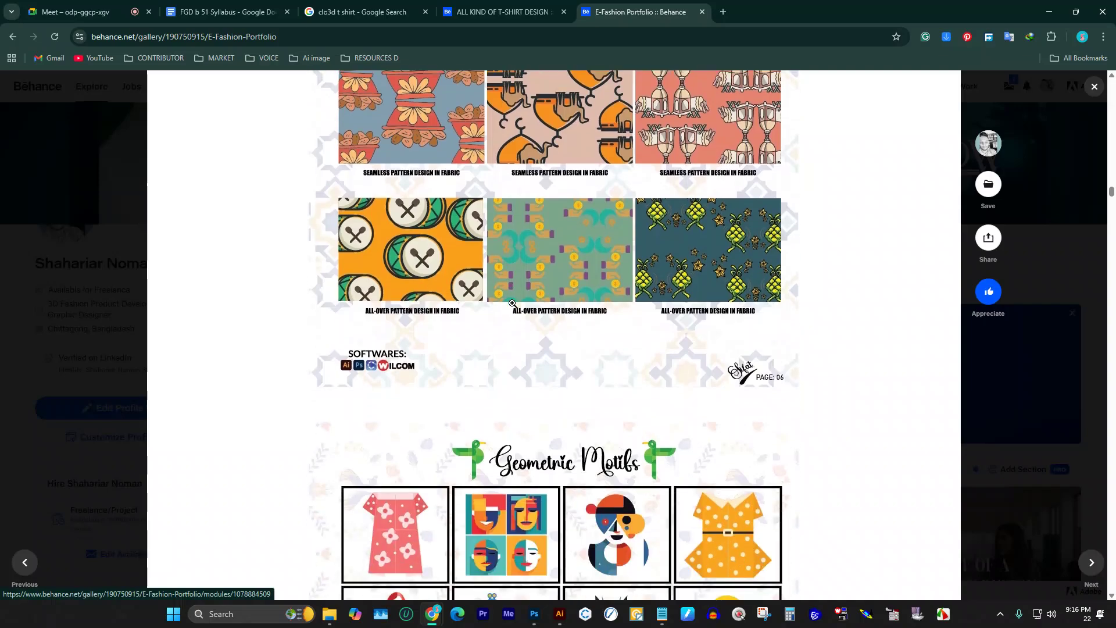
{"action": "scroll", "coordinate": [514, 299], "scroll_direction": "down", "scroll_amount": 5}
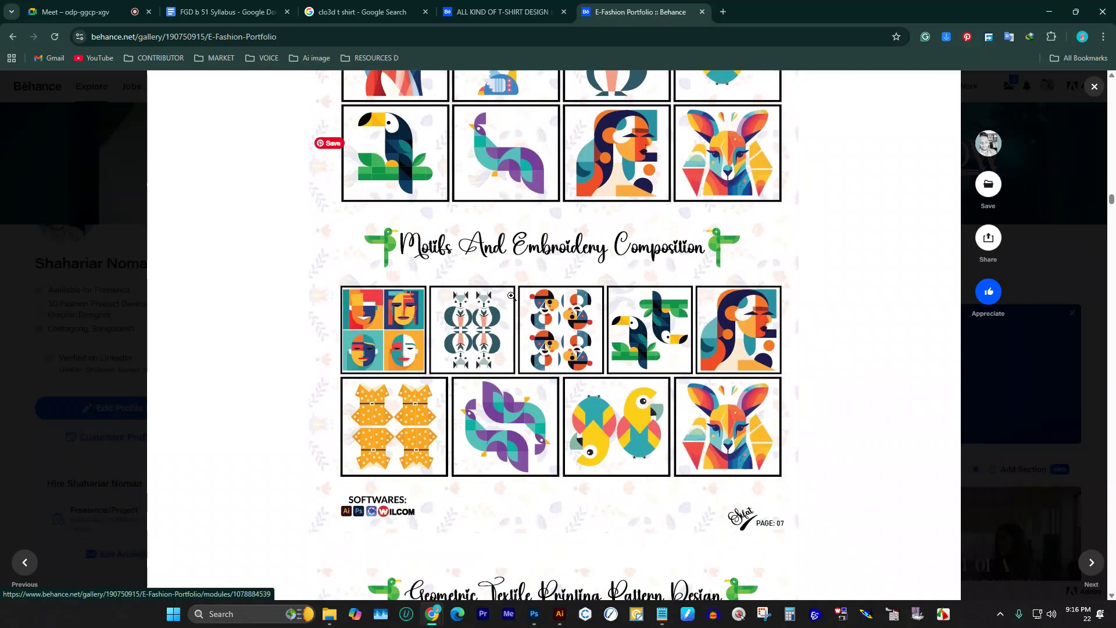
{"action": "scroll", "coordinate": [511, 295], "scroll_direction": "up", "scroll_amount": 5}
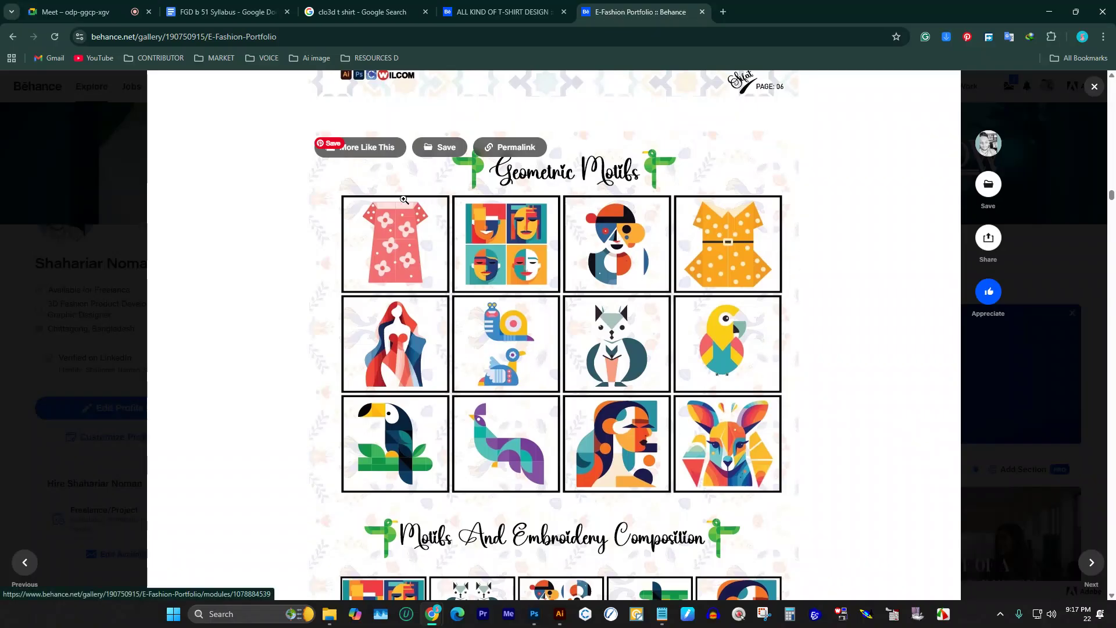
{"action": "scroll", "coordinate": [405, 289], "scroll_direction": "down", "scroll_amount": 12}
{"action": "scroll", "coordinate": [405, 289], "scroll_direction": "down", "scroll_amount": 20}
{"action": "scroll", "coordinate": [620, 298], "scroll_direction": "down", "scroll_amount": 16}
{"action": "scroll", "coordinate": [721, 288], "scroll_direction": "up", "scroll_amount": 8}
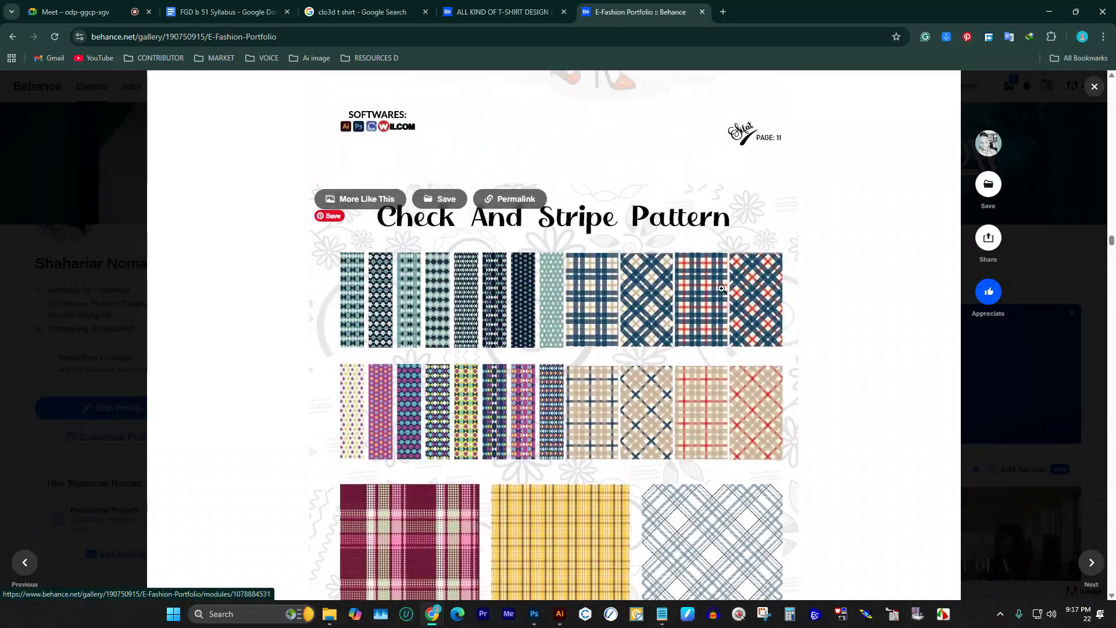
{"action": "scroll", "coordinate": [678, 194], "scroll_direction": "down", "scroll_amount": 20}
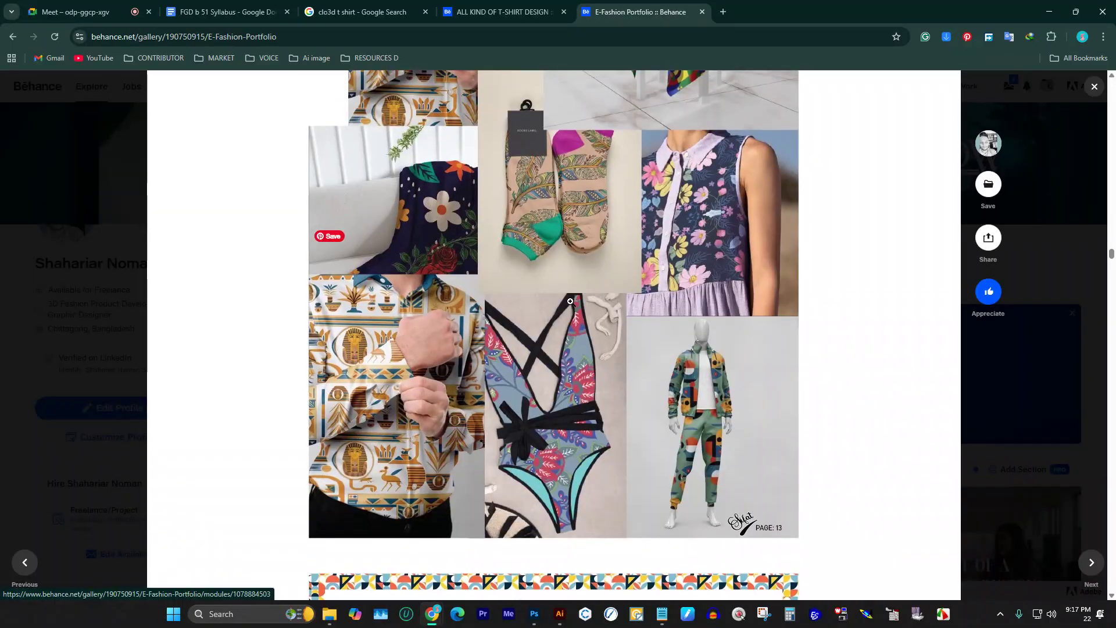
{"action": "scroll", "coordinate": [571, 303], "scroll_direction": "up", "scroll_amount": 8}
{"action": "scroll", "coordinate": [668, 429], "scroll_direction": "down", "scroll_amount": 12}
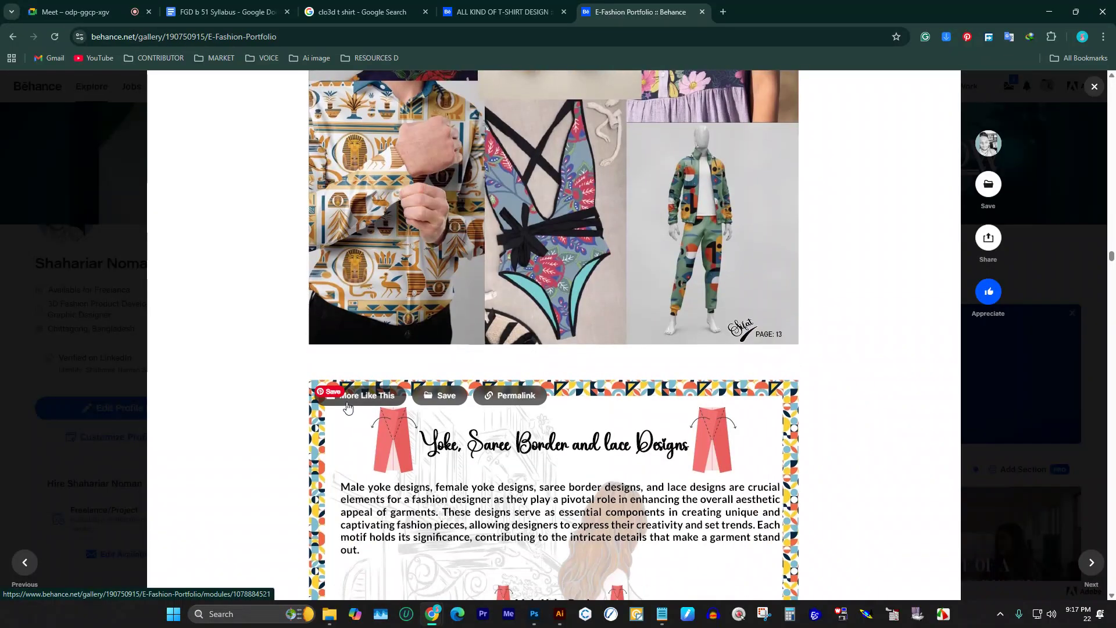
{"action": "scroll", "coordinate": [348, 407], "scroll_direction": "down", "scroll_amount": 20}
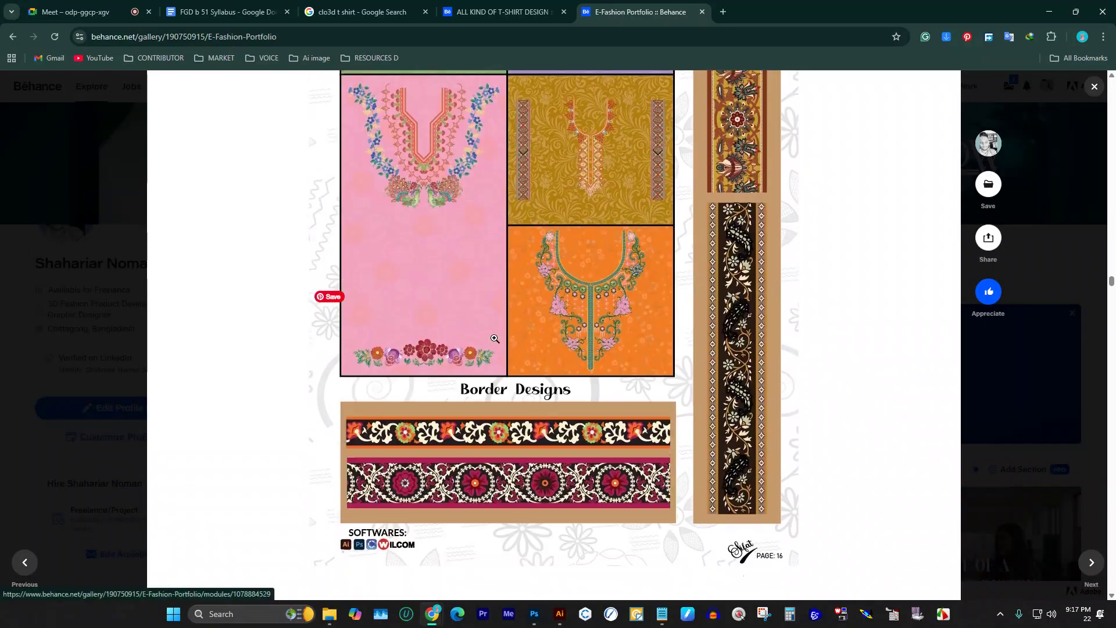
{"action": "scroll", "coordinate": [495, 338], "scroll_direction": "down", "scroll_amount": 15}
Step: Copy the E-Fashion Portfolio project's web address
{"action": "left_click", "coordinate": [381, 36]}
{"action": "key", "text": "ctrl+c"}
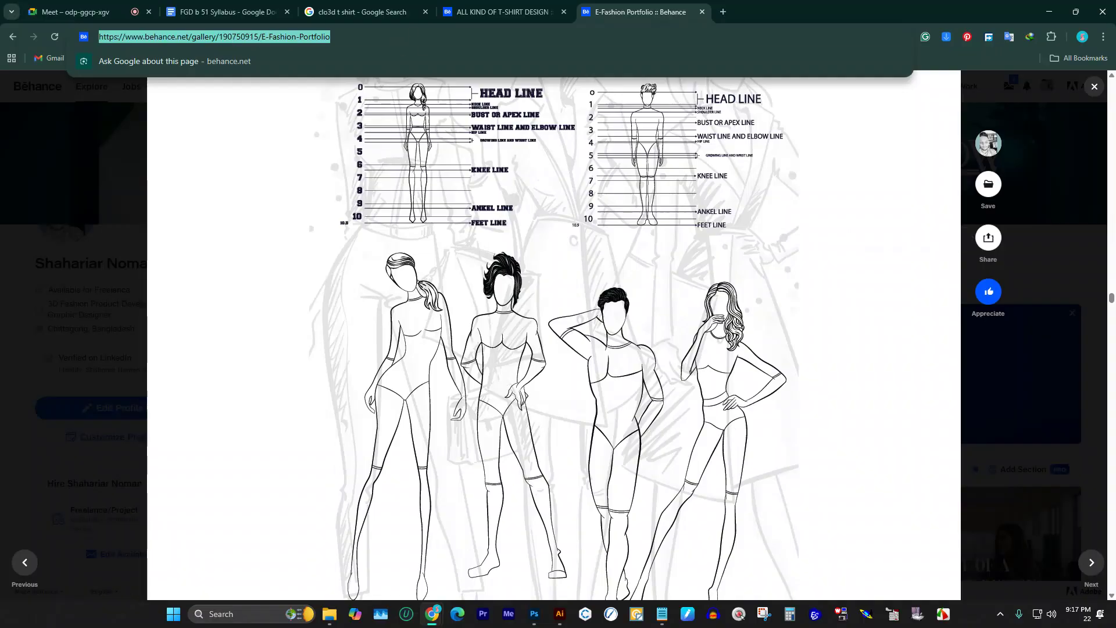
{"action": "key", "text": "alt+Tab"}
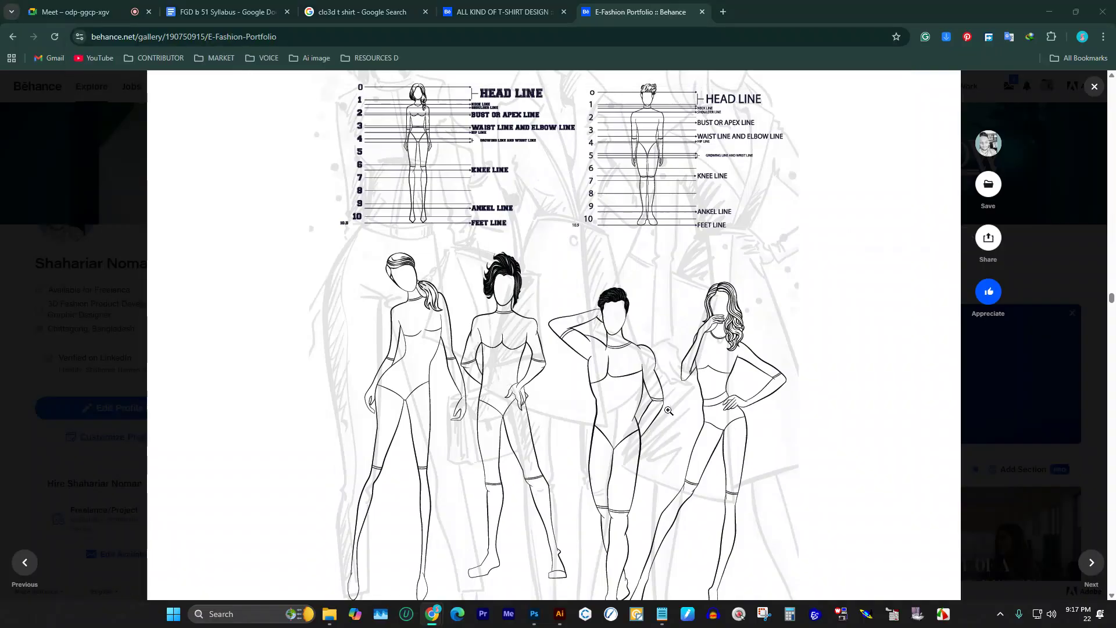
Step: Browse the trims pages on labels, zippers and buttons, then return to ALL KIND OF T-SHIRT DESIGN
{"action": "scroll", "coordinate": [739, 420], "scroll_direction": "down", "scroll_amount": 15}
{"action": "scroll", "coordinate": [671, 322], "scroll_direction": "up", "scroll_amount": 5}
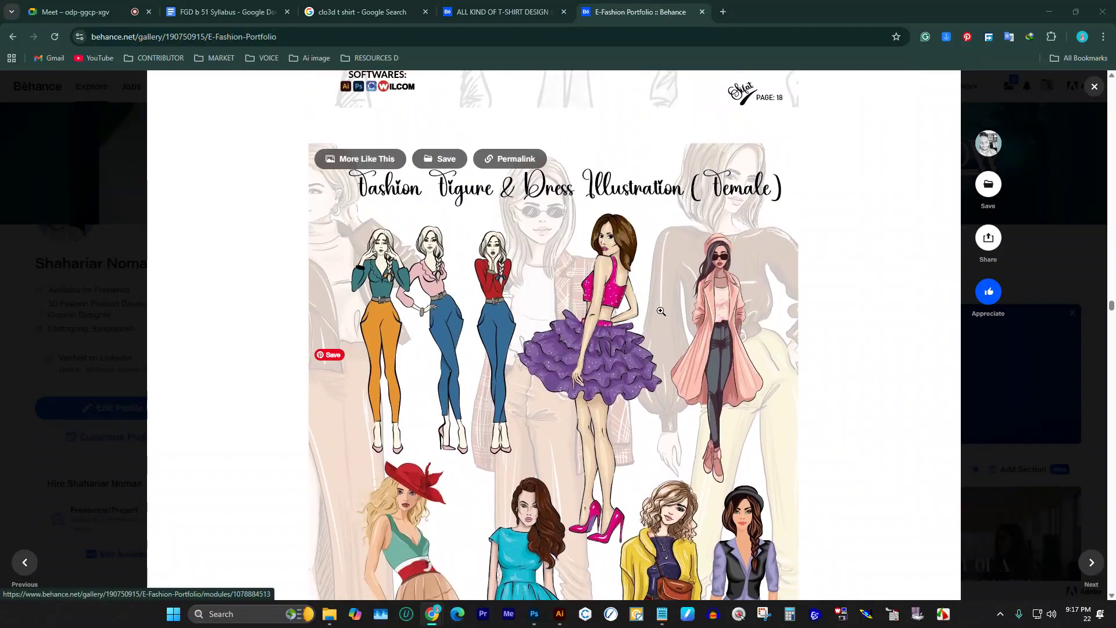
{"action": "scroll", "coordinate": [671, 321], "scroll_direction": "down", "scroll_amount": 20}
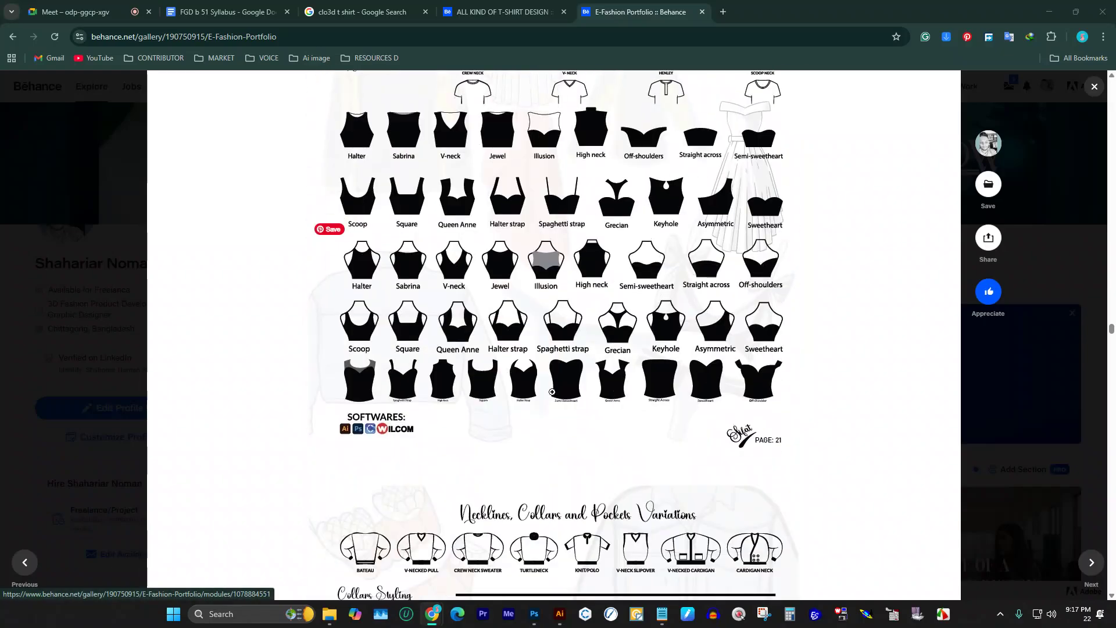
{"action": "scroll", "coordinate": [491, 379], "scroll_direction": "down", "scroll_amount": 10}
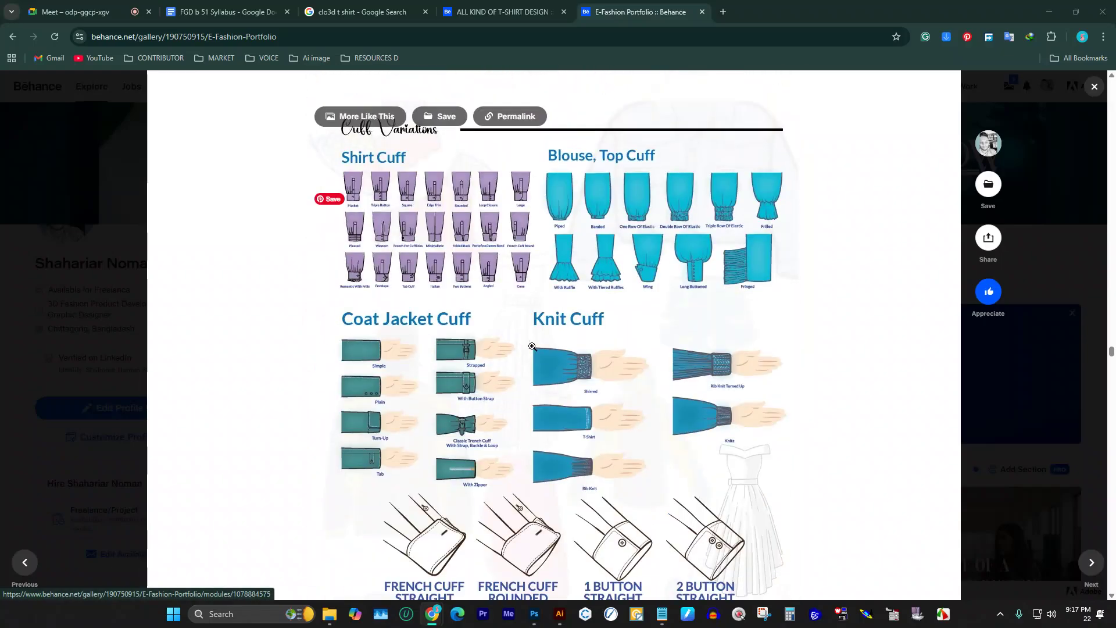
{"action": "scroll", "coordinate": [561, 333], "scroll_direction": "down", "scroll_amount": 6}
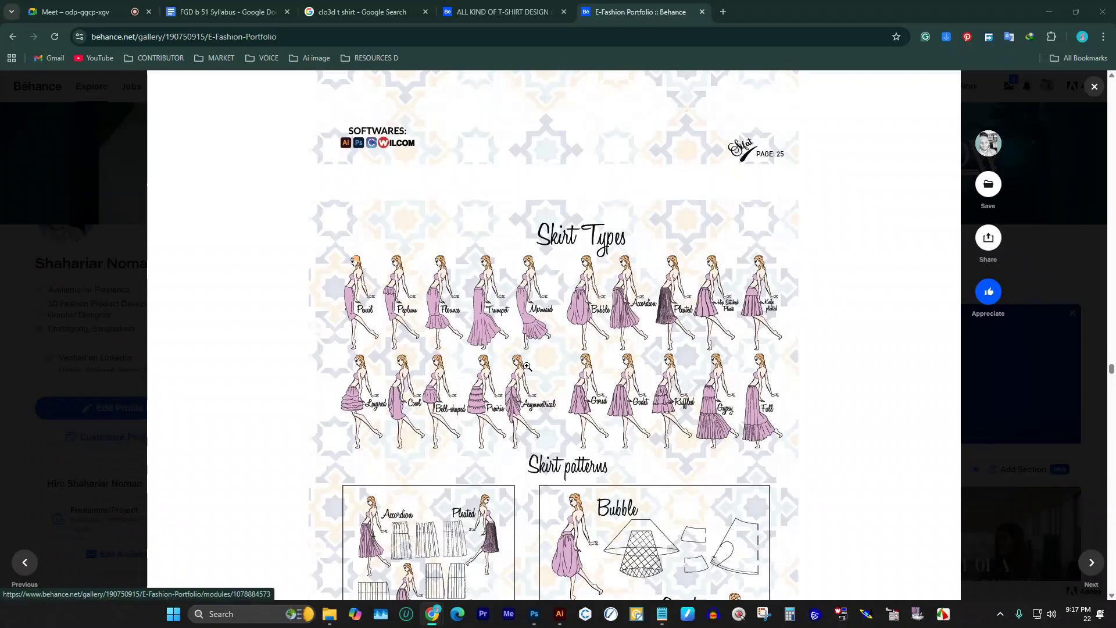
{"action": "scroll", "coordinate": [581, 363], "scroll_direction": "down", "scroll_amount": 12}
{"action": "scroll", "coordinate": [616, 359], "scroll_direction": "down", "scroll_amount": 3}
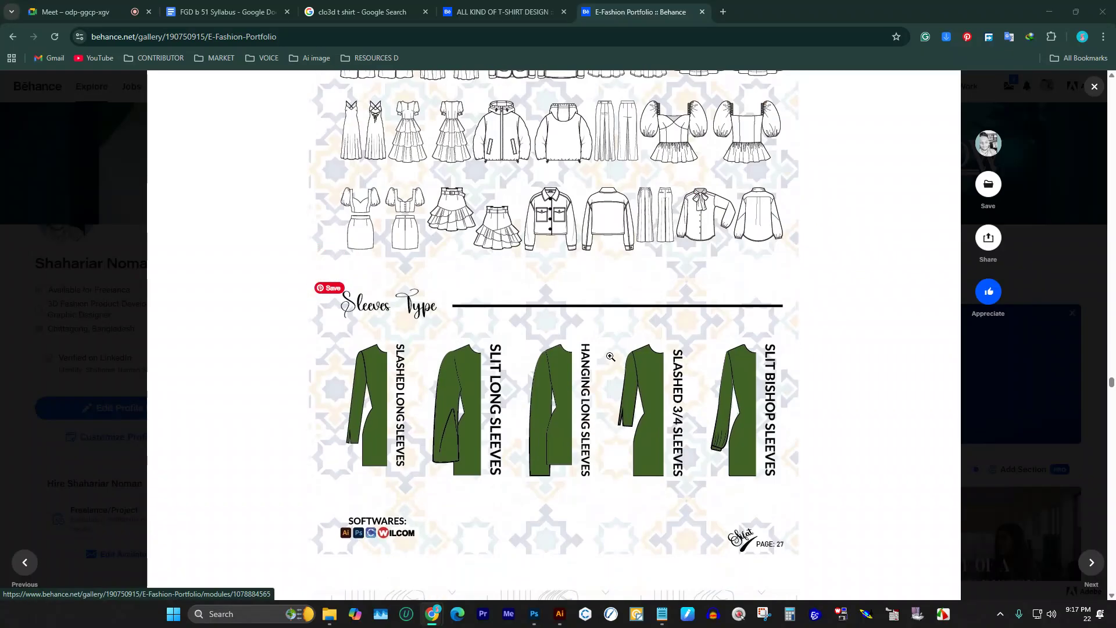
{"action": "scroll", "coordinate": [614, 356], "scroll_direction": "down", "scroll_amount": 15}
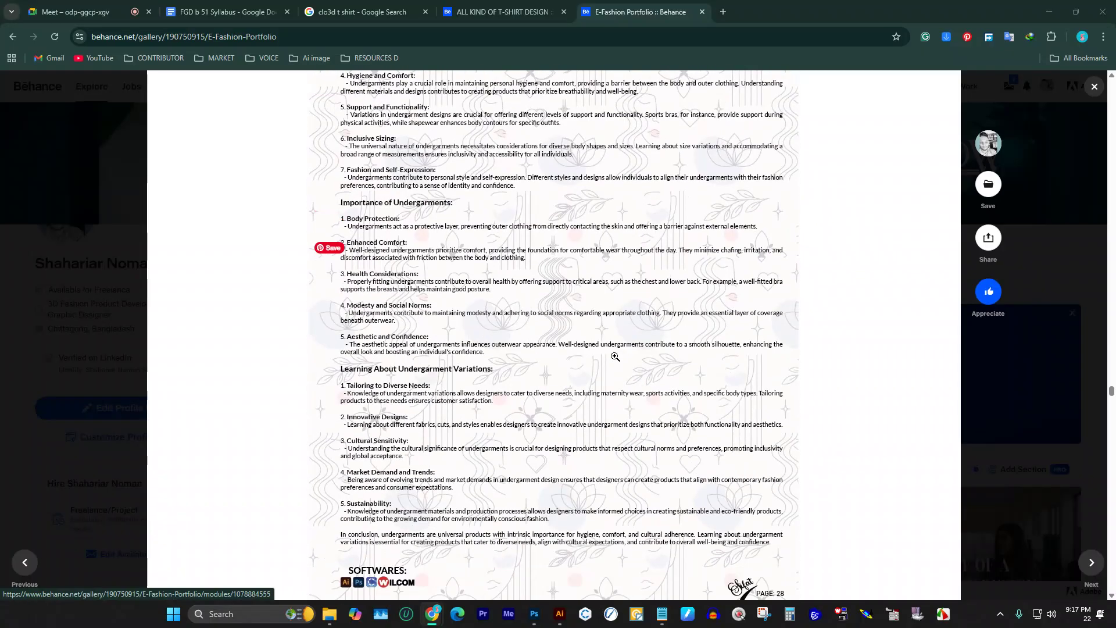
{"action": "scroll", "coordinate": [615, 364], "scroll_direction": "down", "scroll_amount": 20}
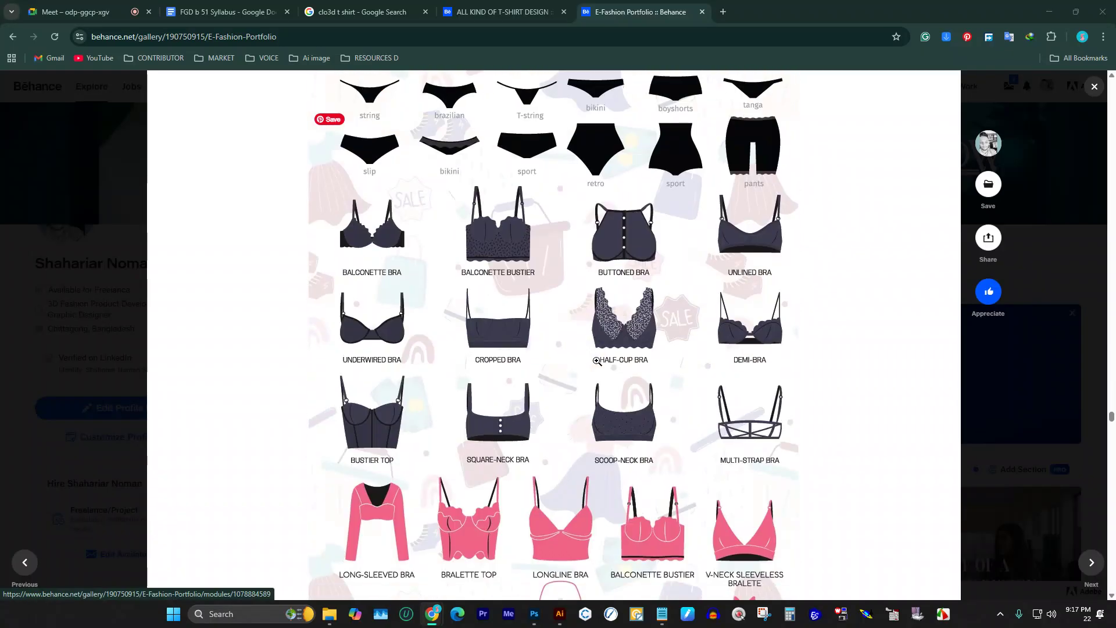
{"action": "scroll", "coordinate": [600, 363], "scroll_direction": "down", "scroll_amount": 20}
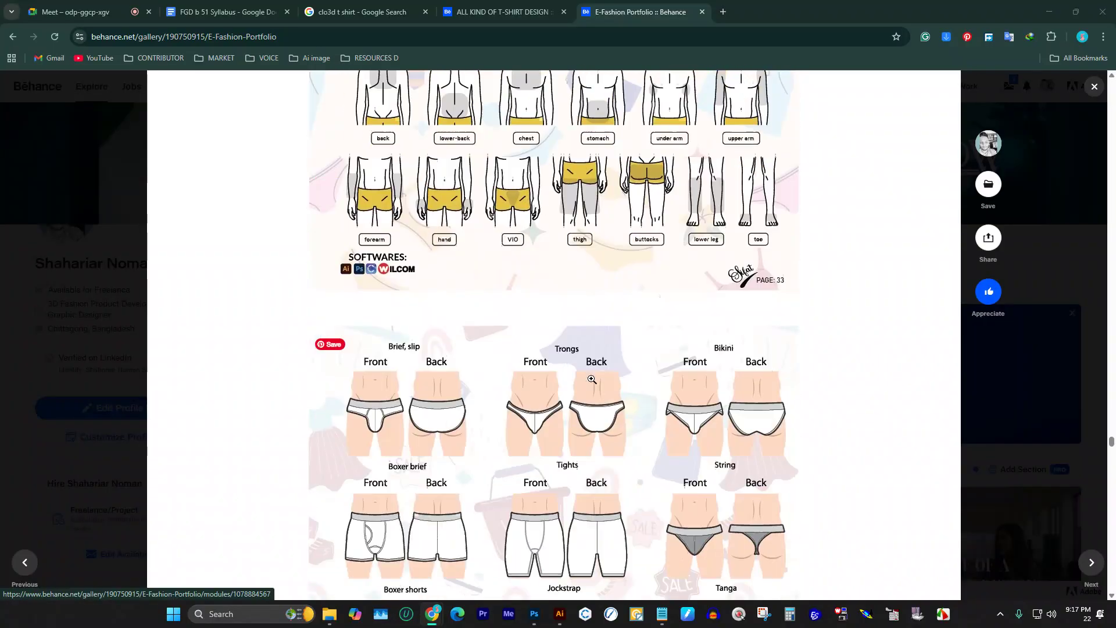
{"action": "scroll", "coordinate": [588, 381], "scroll_direction": "down", "scroll_amount": 20}
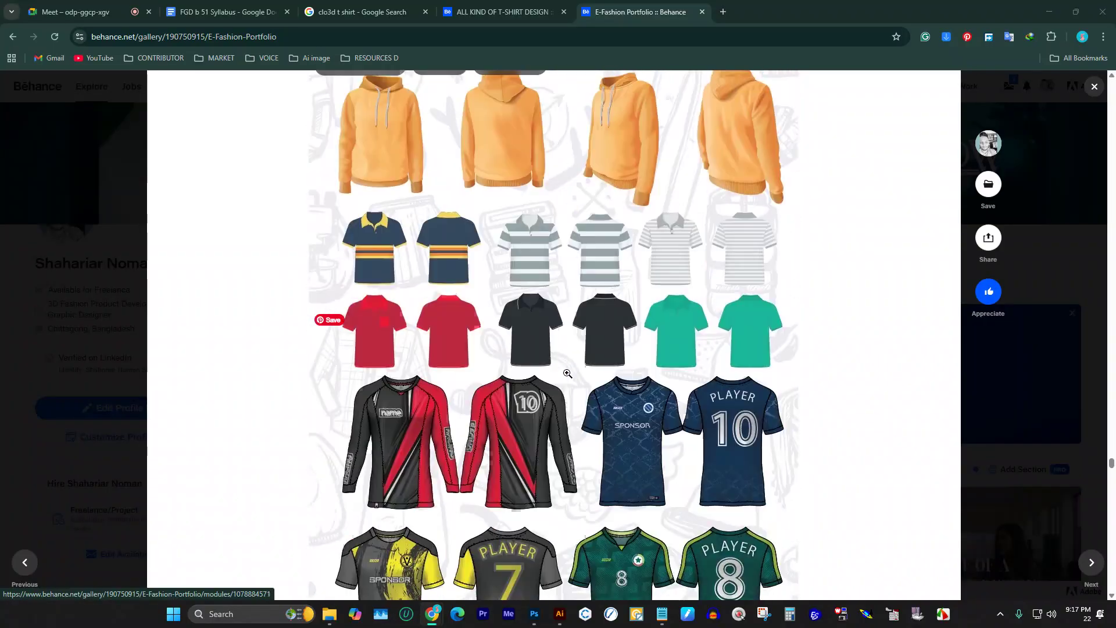
{"action": "scroll", "coordinate": [568, 369], "scroll_direction": "up", "scroll_amount": 5}
{"action": "scroll", "coordinate": [568, 368], "scroll_direction": "down", "scroll_amount": 7}
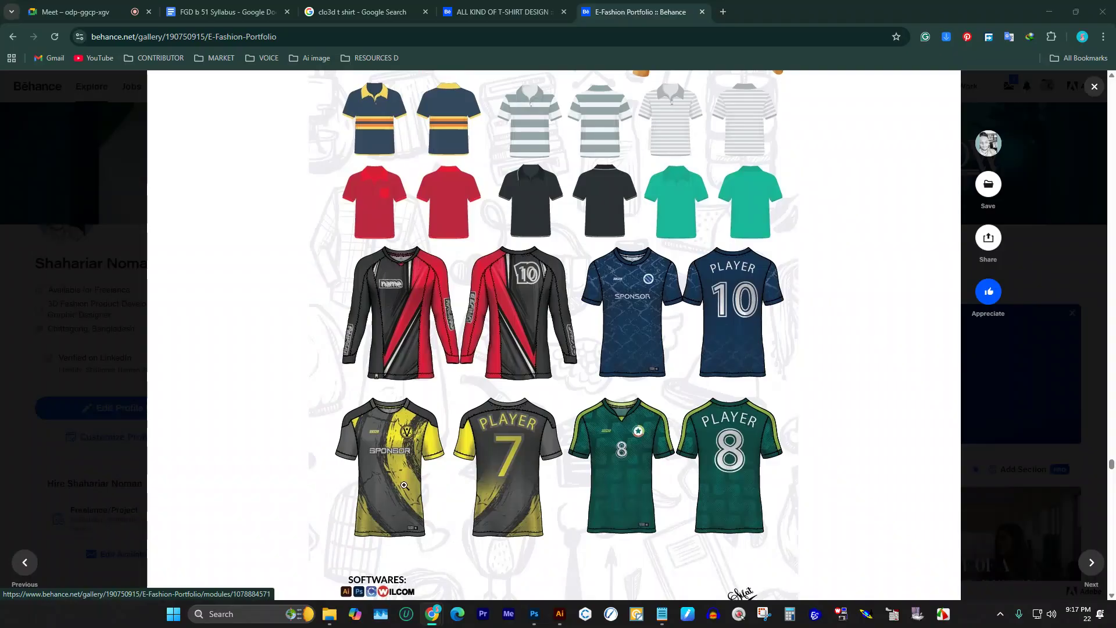
{"action": "scroll", "coordinate": [582, 326], "scroll_direction": "down", "scroll_amount": 15}
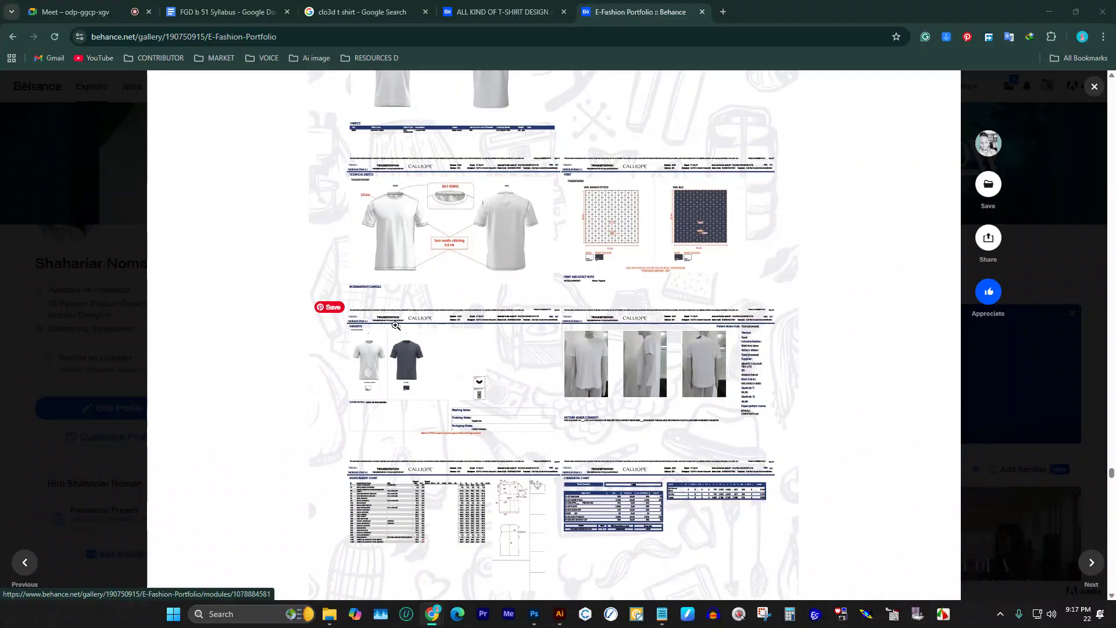
{"action": "scroll", "coordinate": [743, 341], "scroll_direction": "down", "scroll_amount": 5}
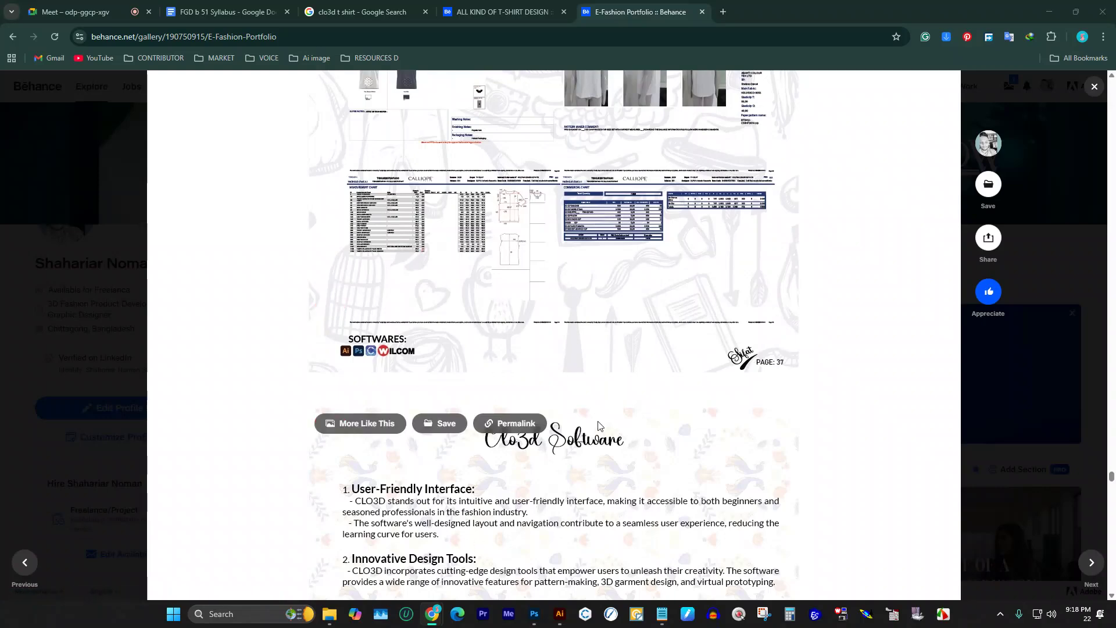
{"action": "scroll", "coordinate": [533, 406], "scroll_direction": "down", "scroll_amount": 15}
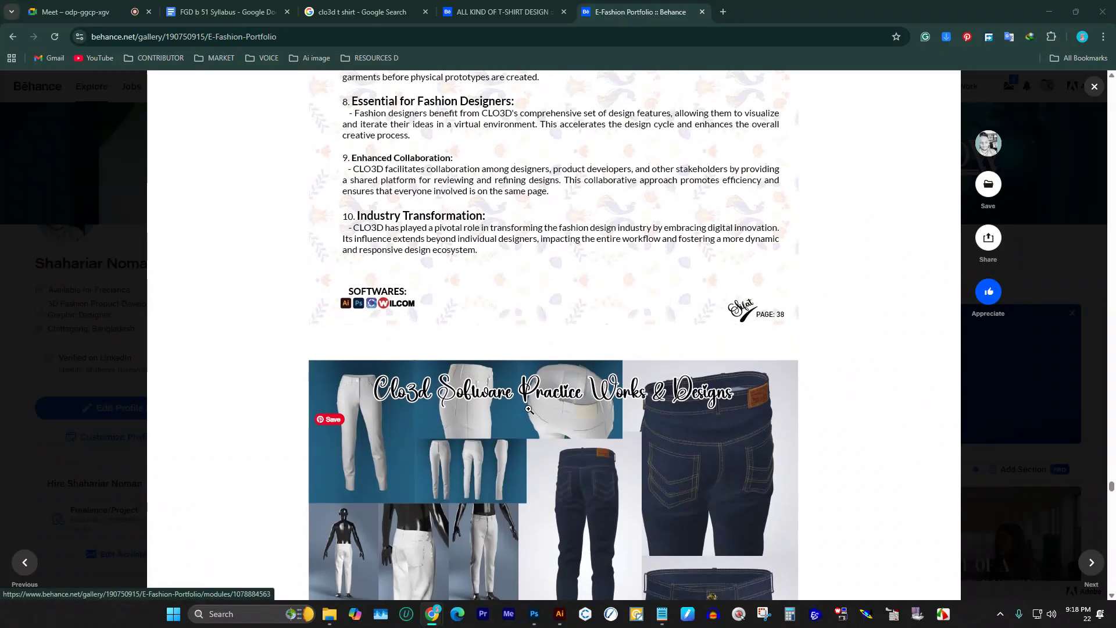
{"action": "scroll", "coordinate": [531, 405], "scroll_direction": "down", "scroll_amount": 20}
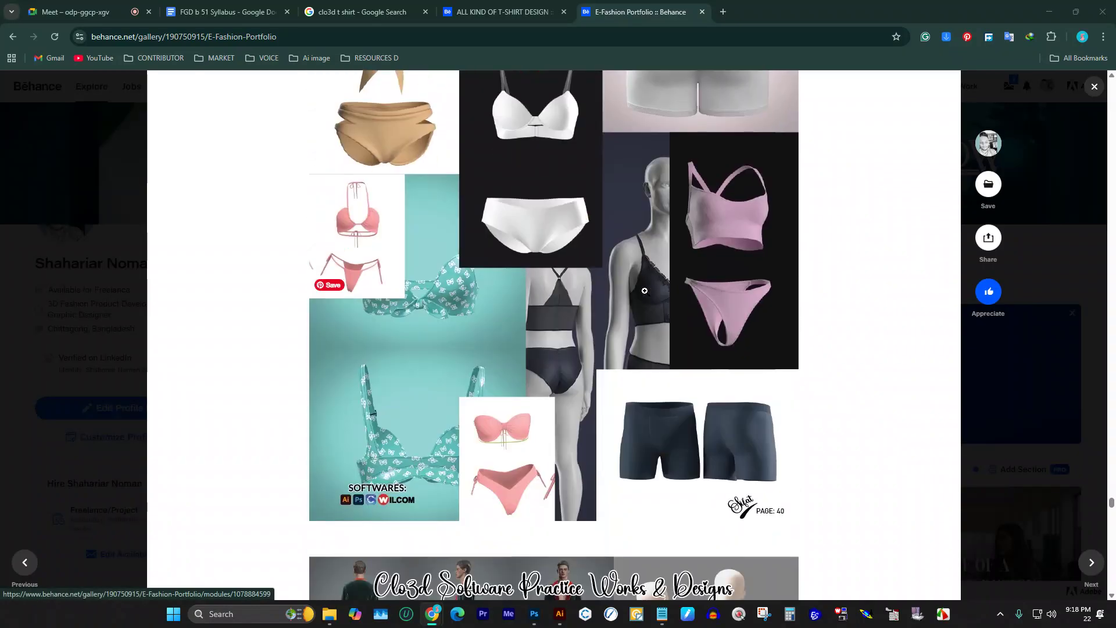
{"action": "scroll", "coordinate": [757, 177], "scroll_direction": "down", "scroll_amount": 20}
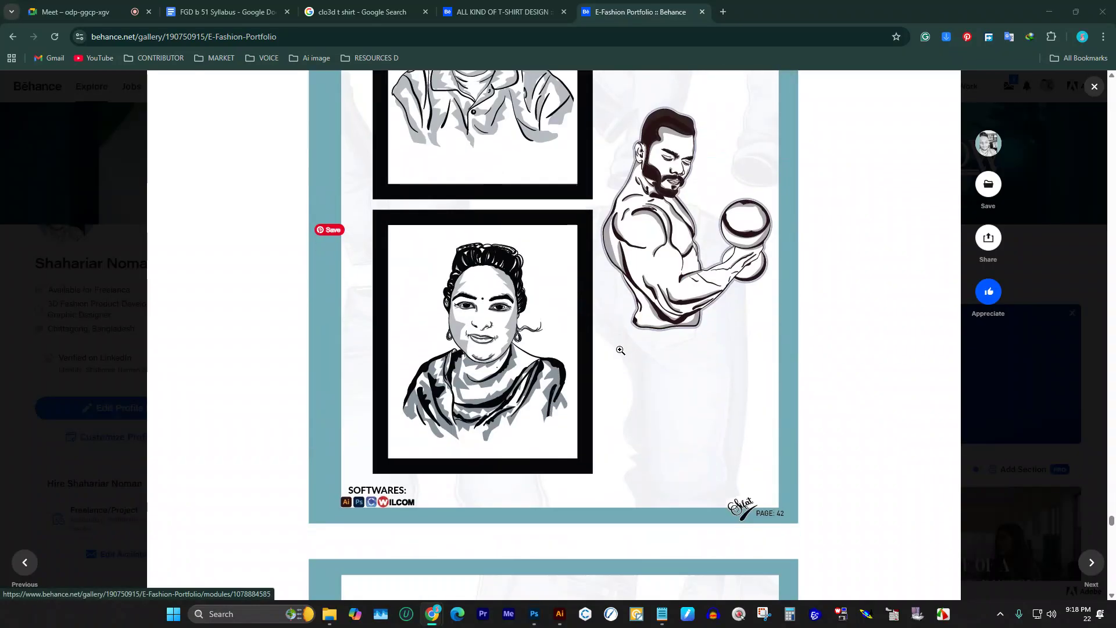
{"action": "scroll", "coordinate": [644, 327], "scroll_direction": "down", "scroll_amount": 8}
{"action": "scroll", "coordinate": [657, 314], "scroll_direction": "up", "scroll_amount": 5}
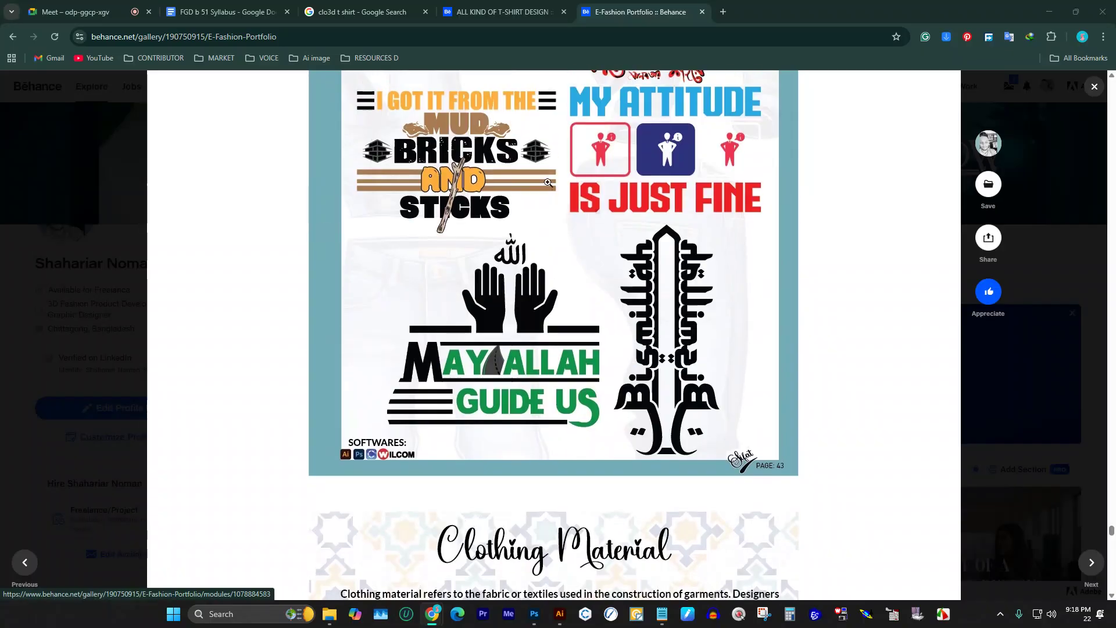
{"action": "scroll", "coordinate": [531, 292], "scroll_direction": "down", "scroll_amount": 8}
{"action": "scroll", "coordinate": [531, 291], "scroll_direction": "up", "scroll_amount": 10}
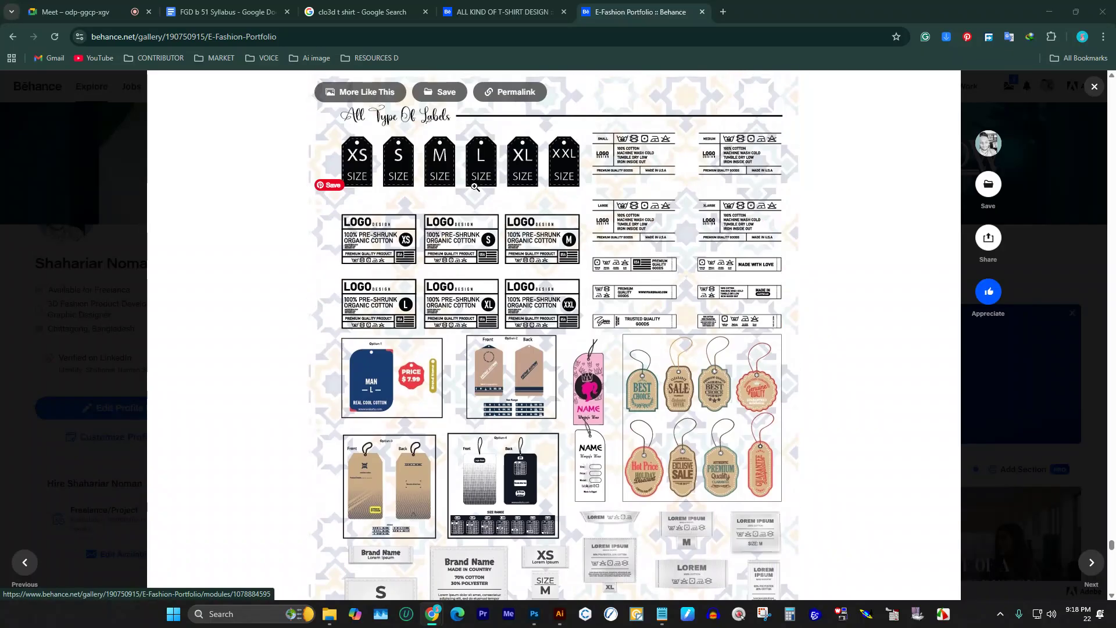
{"action": "scroll", "coordinate": [511, 402], "scroll_direction": "down", "scroll_amount": 6}
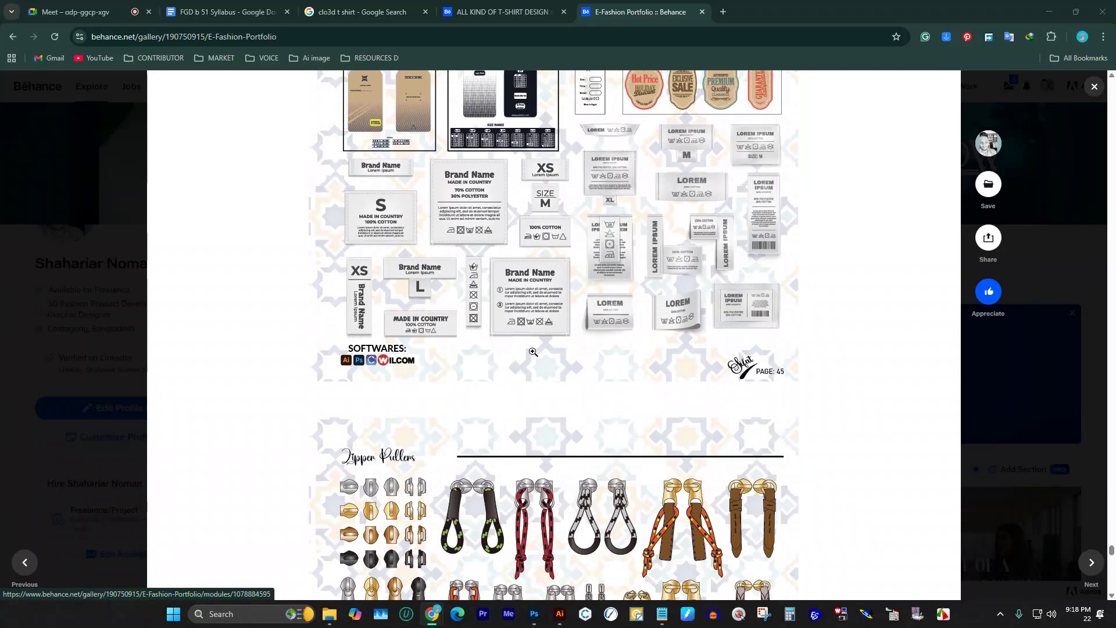
{"action": "scroll", "coordinate": [532, 337], "scroll_direction": "down", "scroll_amount": 5}
{"action": "scroll", "coordinate": [532, 335], "scroll_direction": "down", "scroll_amount": 20}
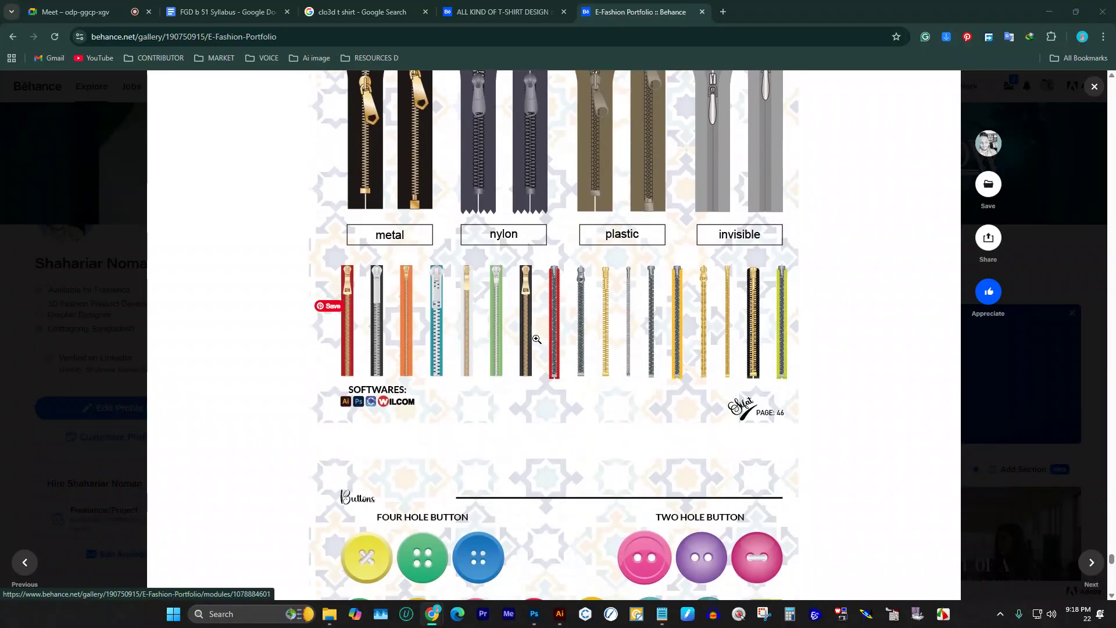
{"action": "scroll", "coordinate": [551, 341], "scroll_direction": "up", "scroll_amount": 20}
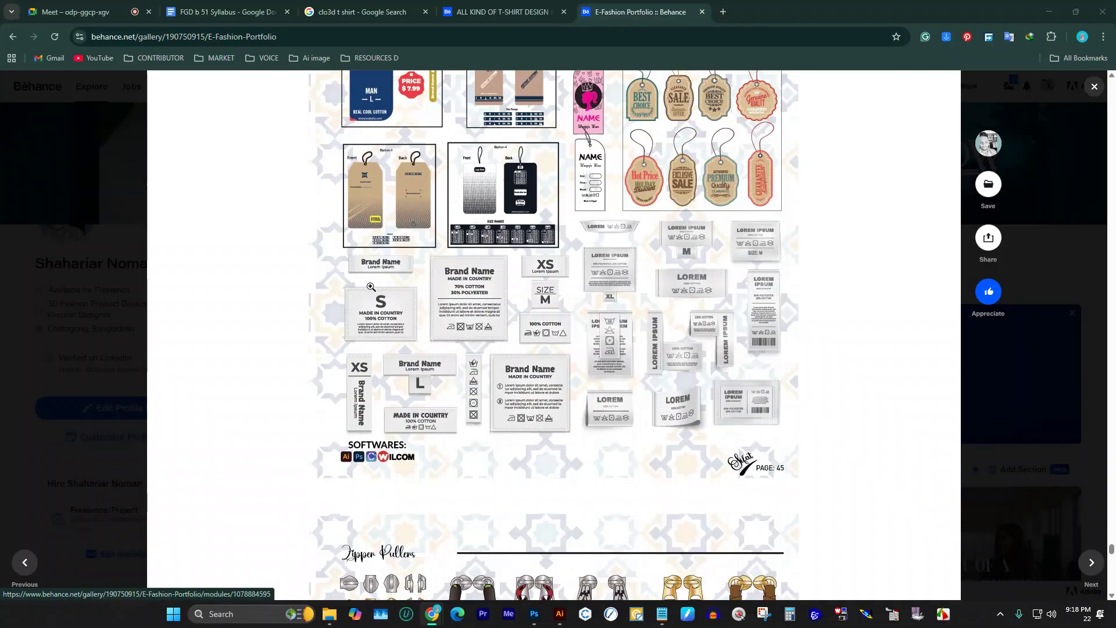
{"action": "scroll", "coordinate": [370, 287], "scroll_direction": "down", "scroll_amount": 3}
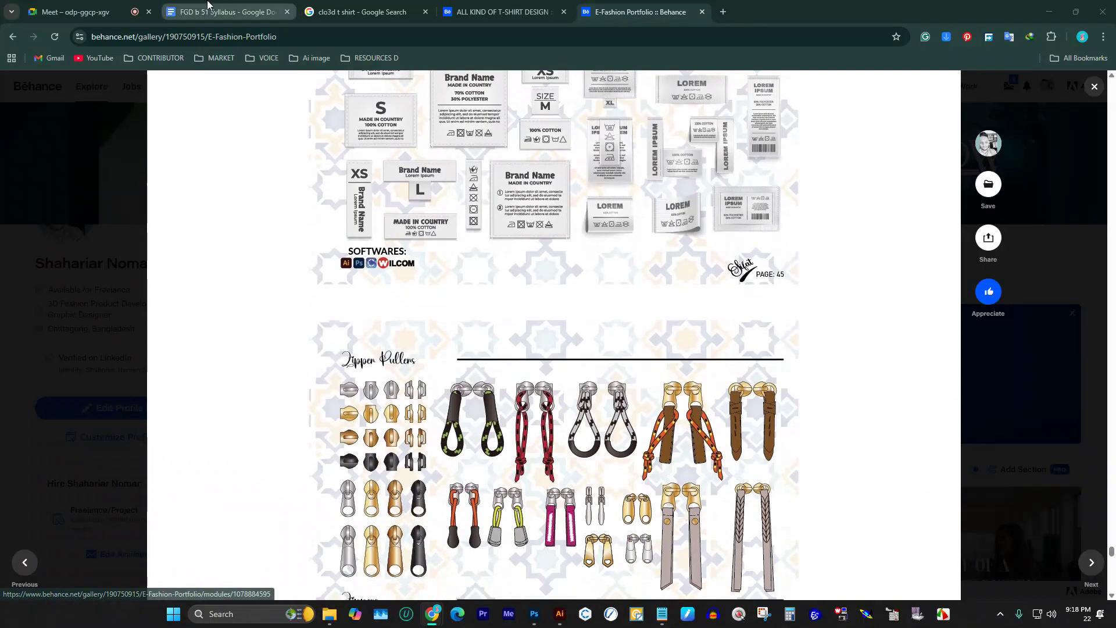
{"action": "left_click", "coordinate": [520, 11]}
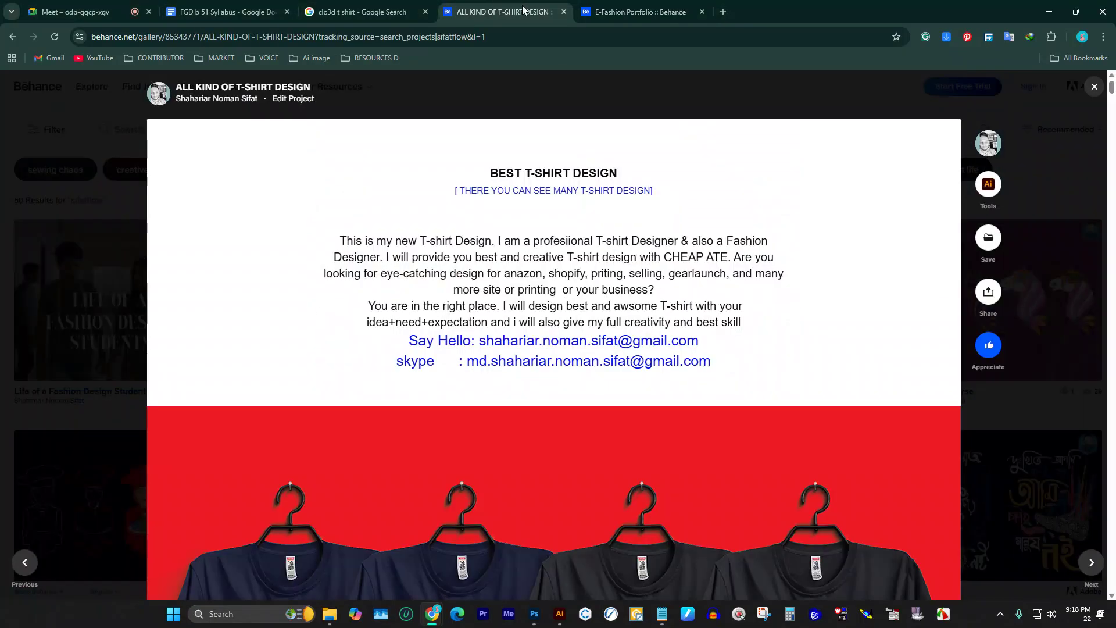
Step: Close both Behance project tabs and switch to the FGD b 51 Syllabus
{"action": "left_click", "coordinate": [564, 12]}
{"action": "left_click", "coordinate": [563, 12]}
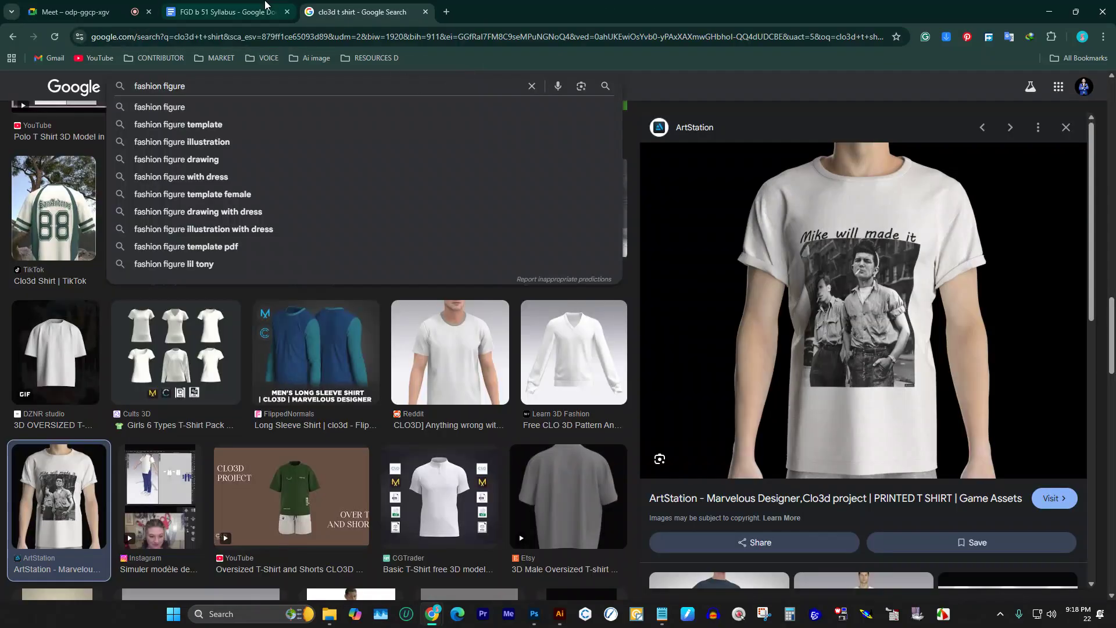
{"action": "left_click", "coordinate": [247, 5]}
Step: Select the Final Portfolio Submission & Presentation line in Module 8, then return to the clo3d t shirt results
{"action": "scroll", "coordinate": [419, 348], "scroll_direction": "down", "scroll_amount": 10}
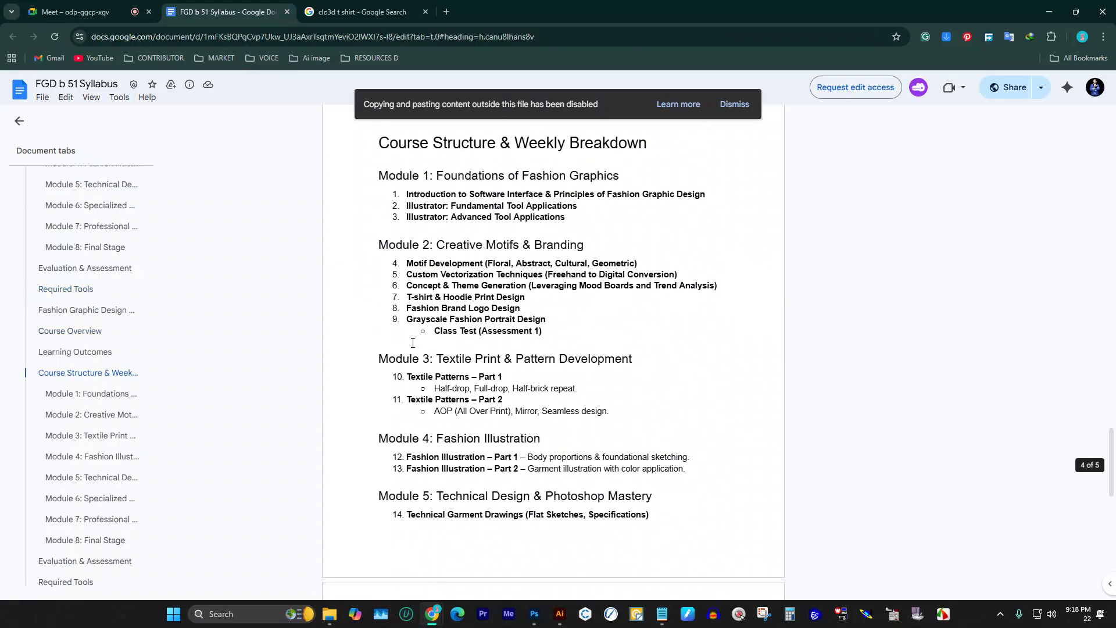
{"action": "scroll", "coordinate": [424, 371], "scroll_direction": "down", "scroll_amount": 3}
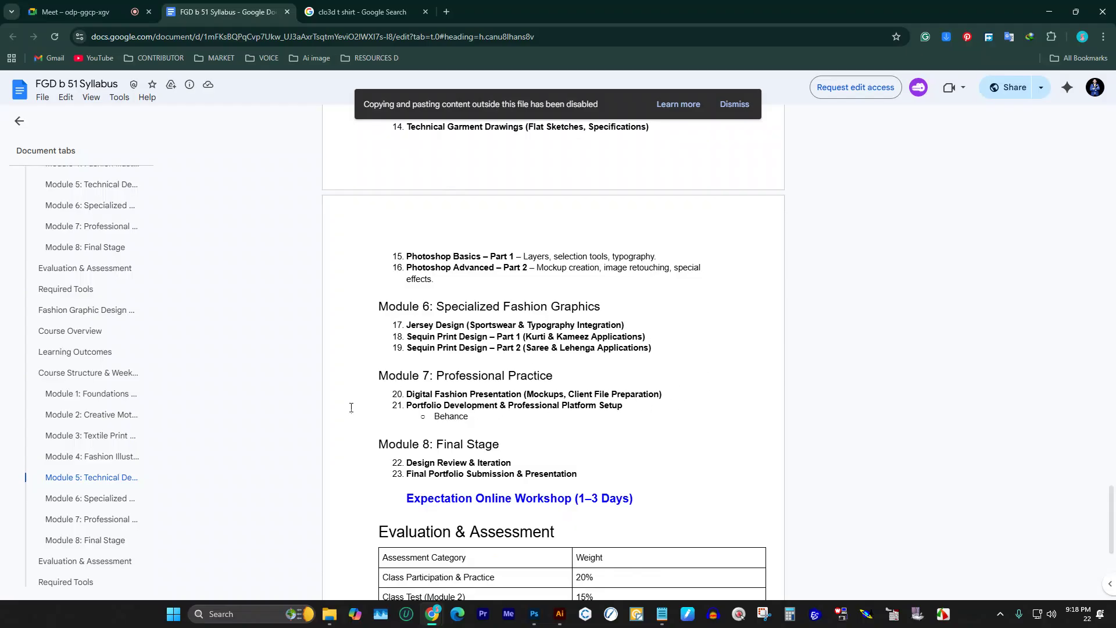
{"action": "scroll", "coordinate": [561, 406], "scroll_direction": "down", "scroll_amount": 5}
{"action": "scroll", "coordinate": [561, 406], "scroll_direction": "up", "scroll_amount": 3}
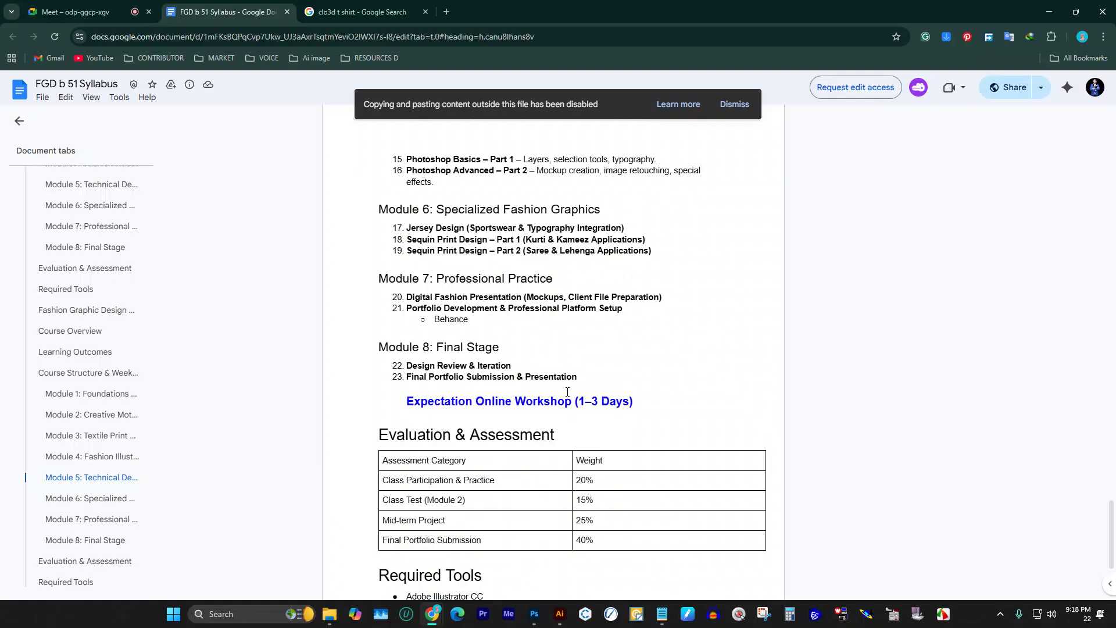
{"action": "left_click_drag", "start_coordinate": [577, 377], "coordinate": [348, 381]}
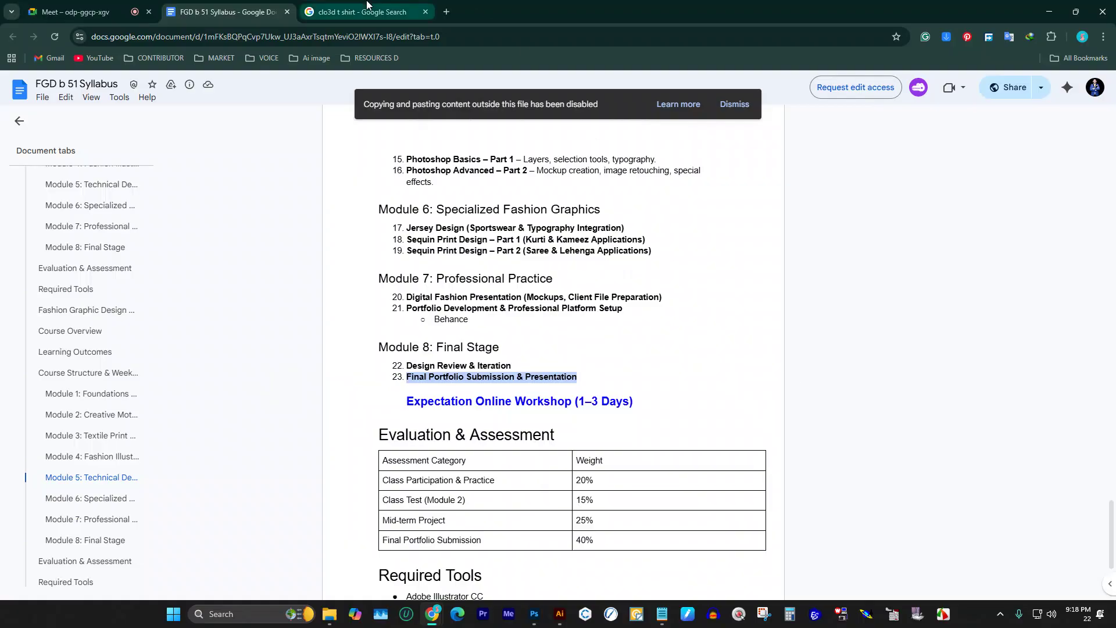
{"action": "mouse_move", "coordinate": [367, 5]}
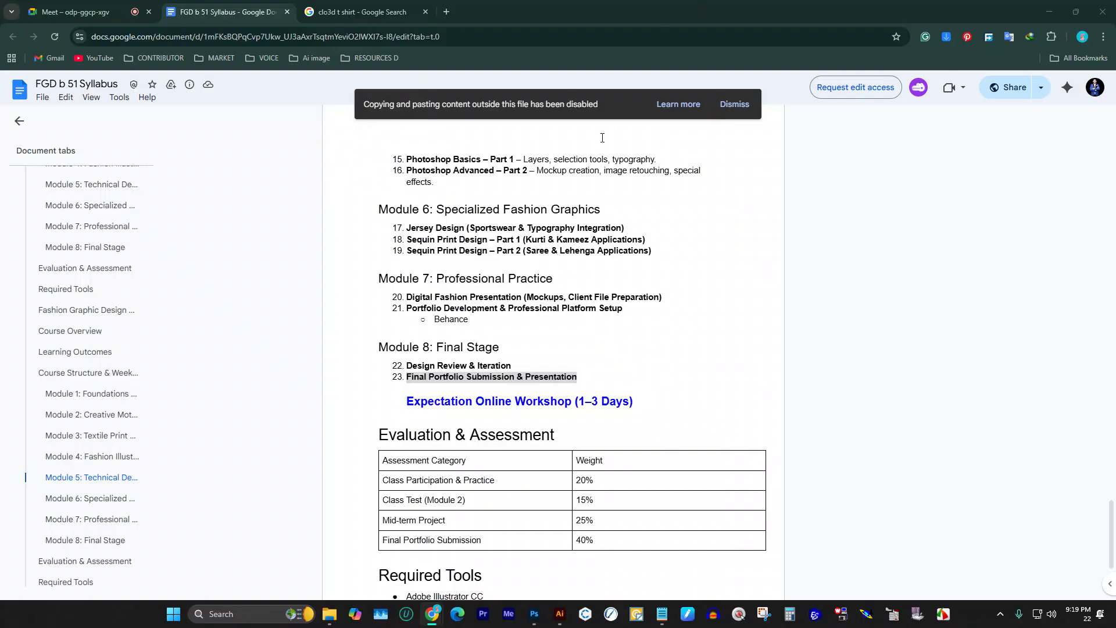
{"action": "left_click", "coordinate": [360, 12]}
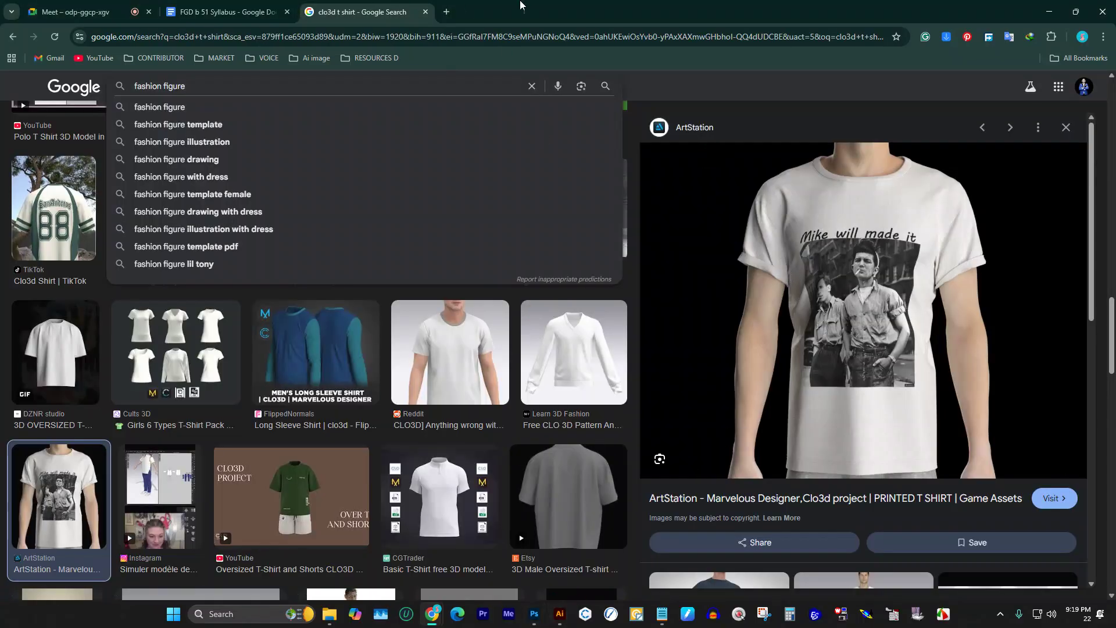
Step: Replace the 'fashion figure' query with 'textile seamless pattern' and run the search
{"action": "key", "text": "ctrl+a"}
{"action": "key", "text": "Escape"}
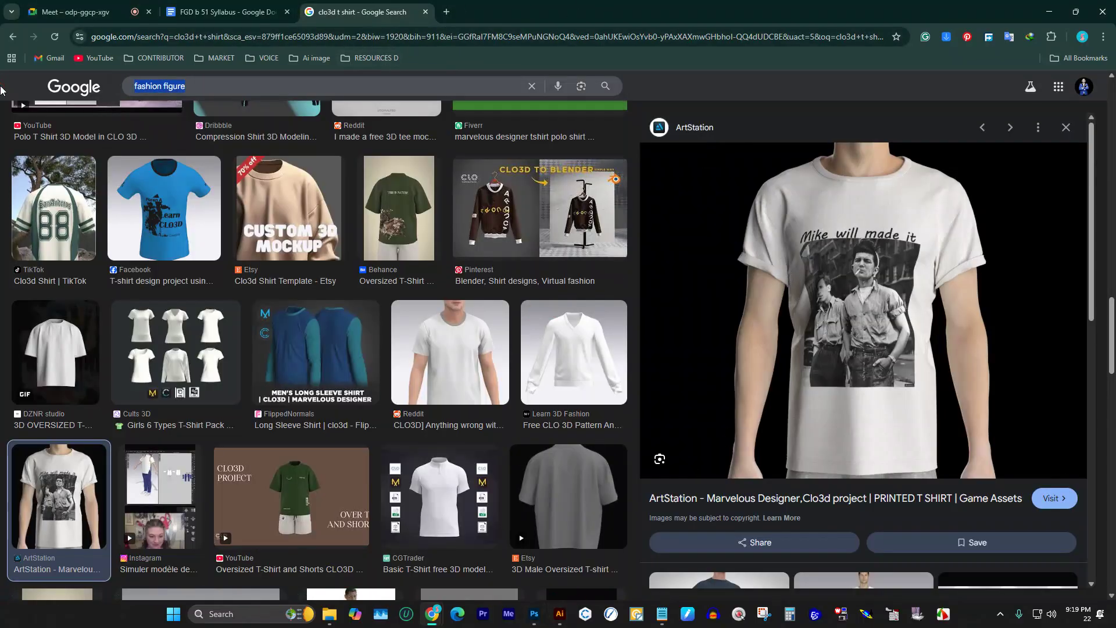
{"action": "type", "text": "f"}
{"action": "key", "text": "BackSpace"}
{"action": "type", "text": "textile seam"}
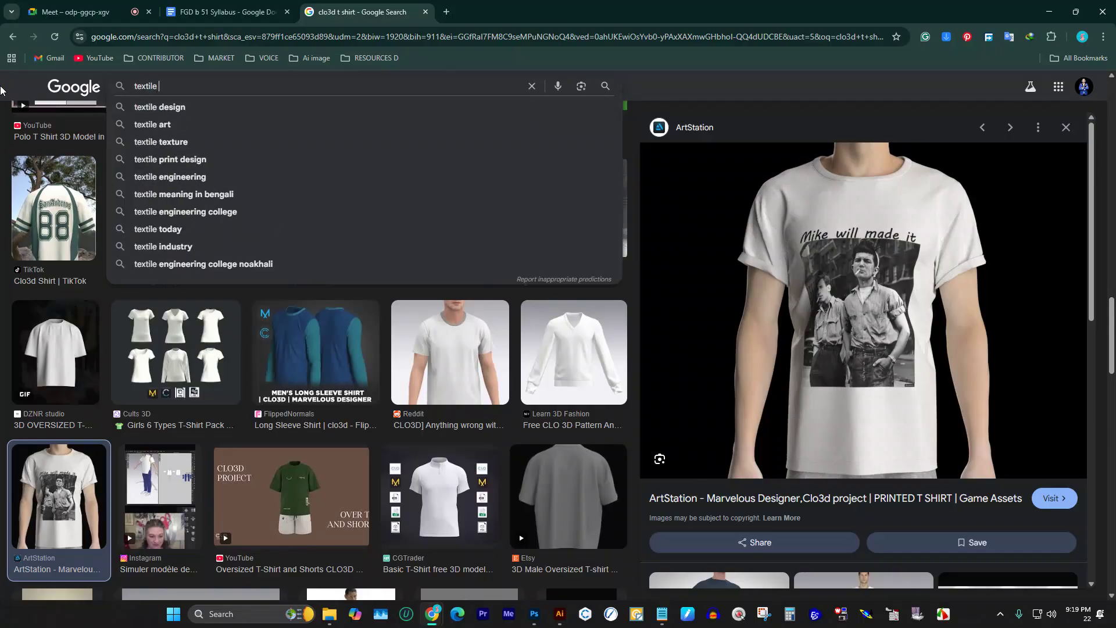
{"action": "type", "text": "less pattern"}
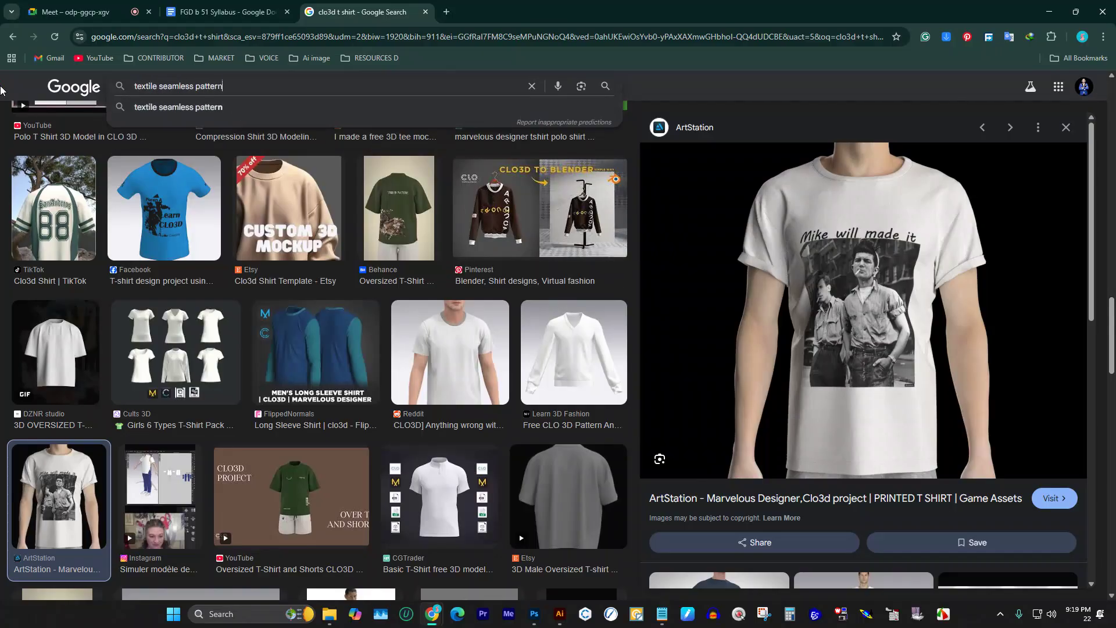
{"action": "key", "text": "Return"}
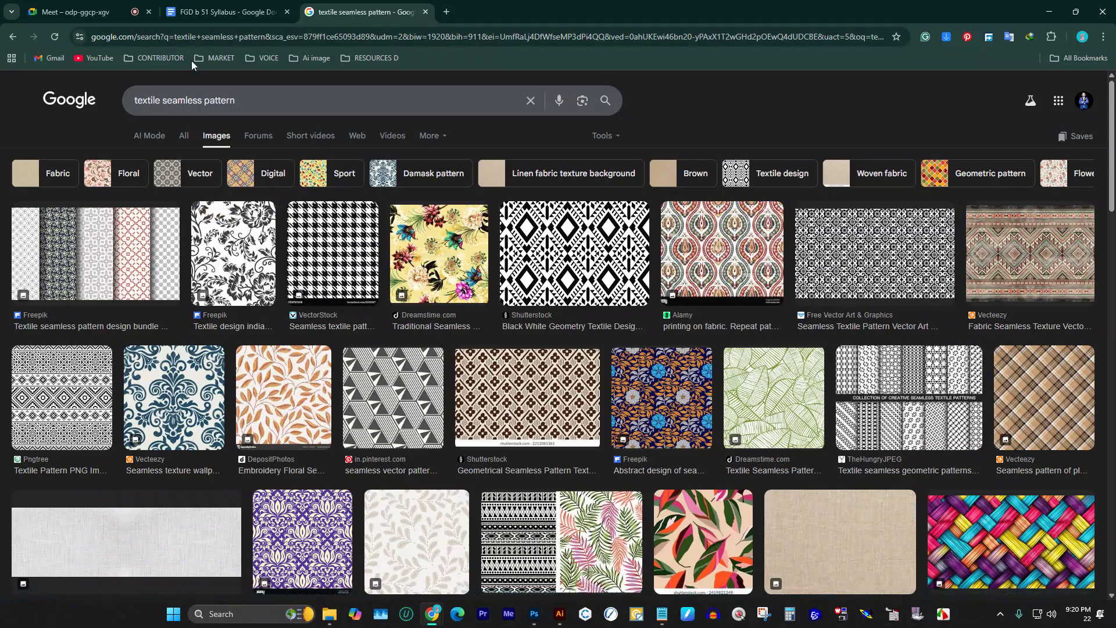
Step: Preview the floral, plaid, stained-glass and Alamy diamond patterns, settling on the Vecteezy plaid
{"action": "scroll", "coordinate": [833, 390], "scroll_direction": "down", "scroll_amount": 3}
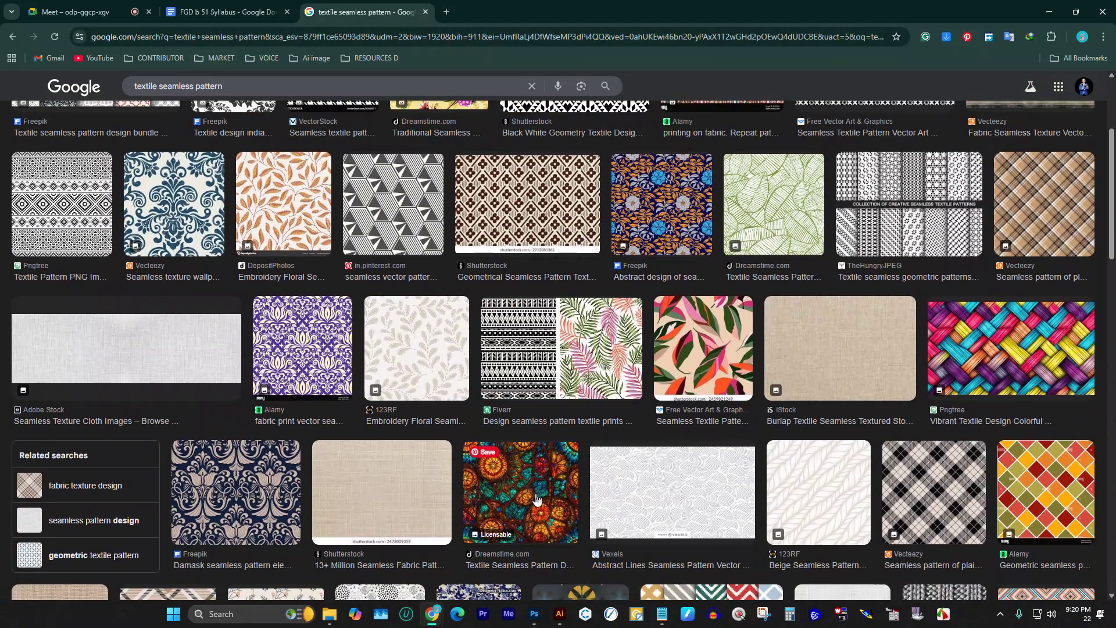
{"action": "scroll", "coordinate": [520, 497], "scroll_direction": "down", "scroll_amount": 5}
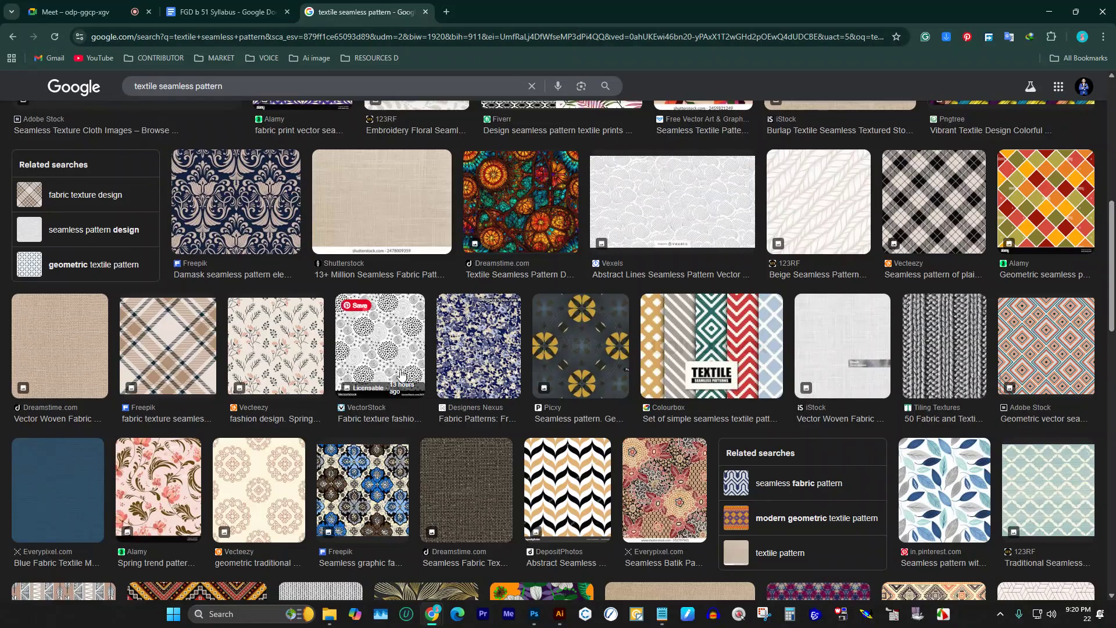
{"action": "left_click", "coordinate": [248, 348]}
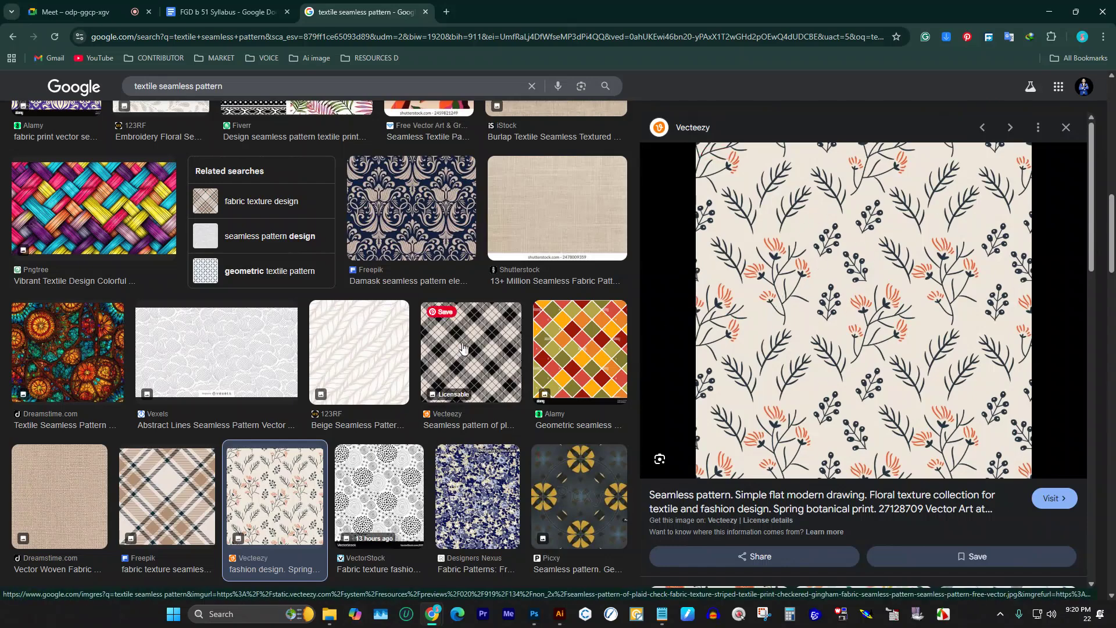
{"action": "left_click", "coordinate": [516, 363]}
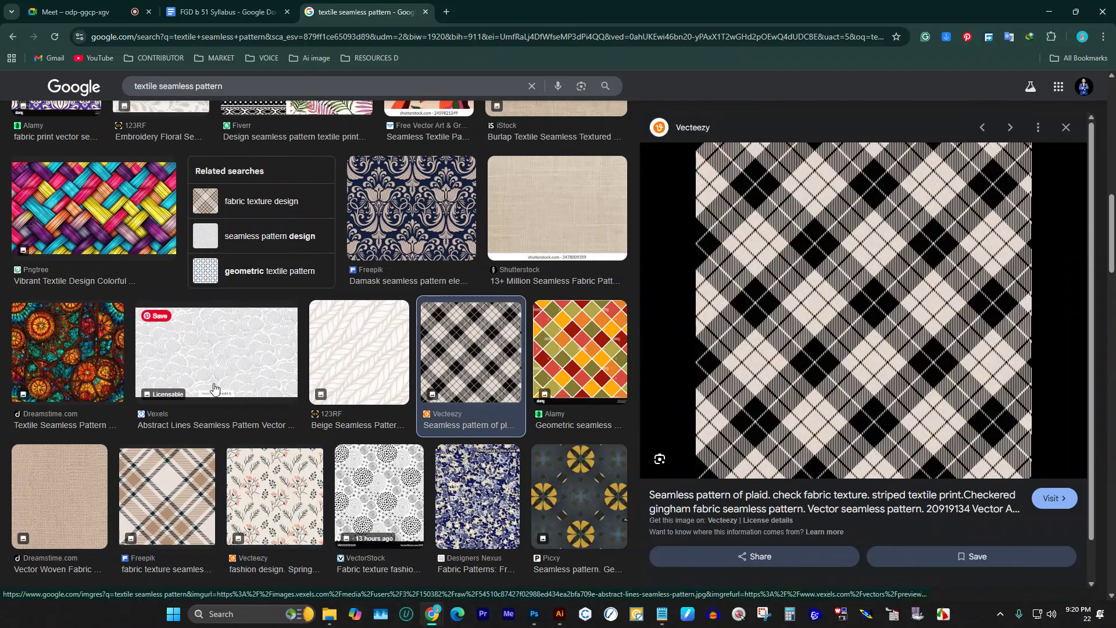
{"action": "left_click", "coordinate": [65, 358]}
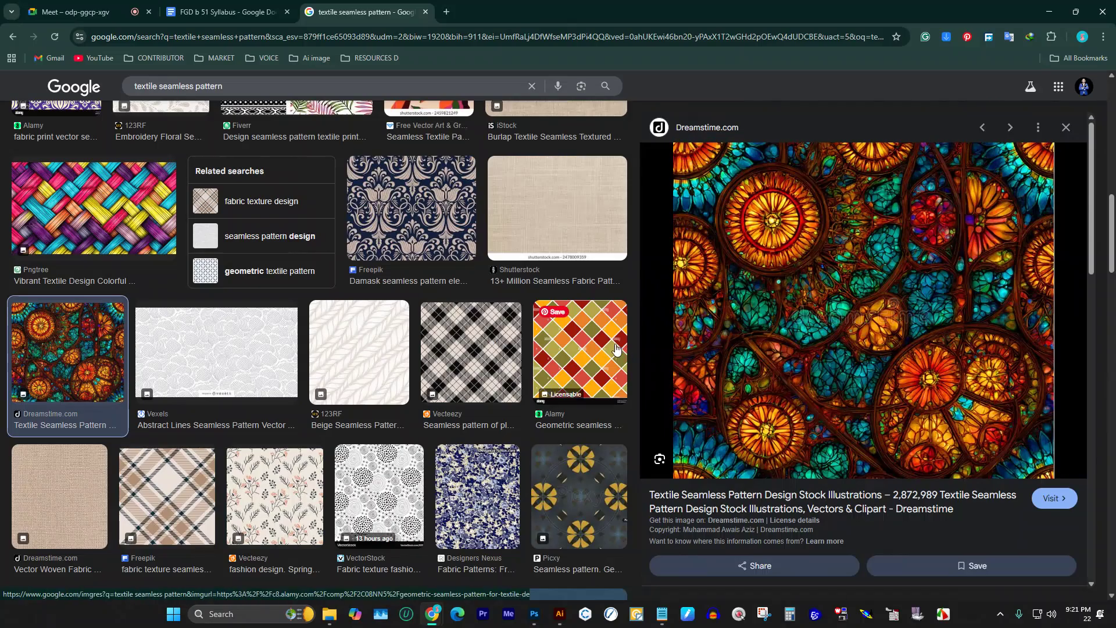
{"action": "left_click", "coordinate": [581, 351]}
{"action": "left_click", "coordinate": [491, 346]}
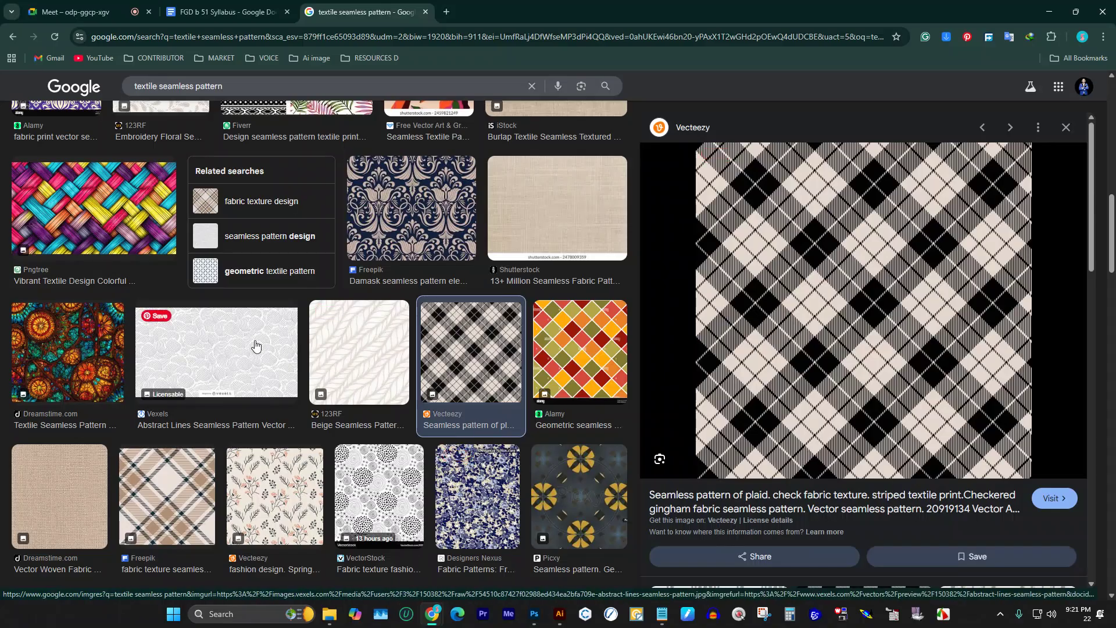
{"action": "scroll", "coordinate": [242, 330], "scroll_direction": "up", "scroll_amount": 3}
{"action": "scroll", "coordinate": [242, 330], "scroll_direction": "up", "scroll_amount": 10}
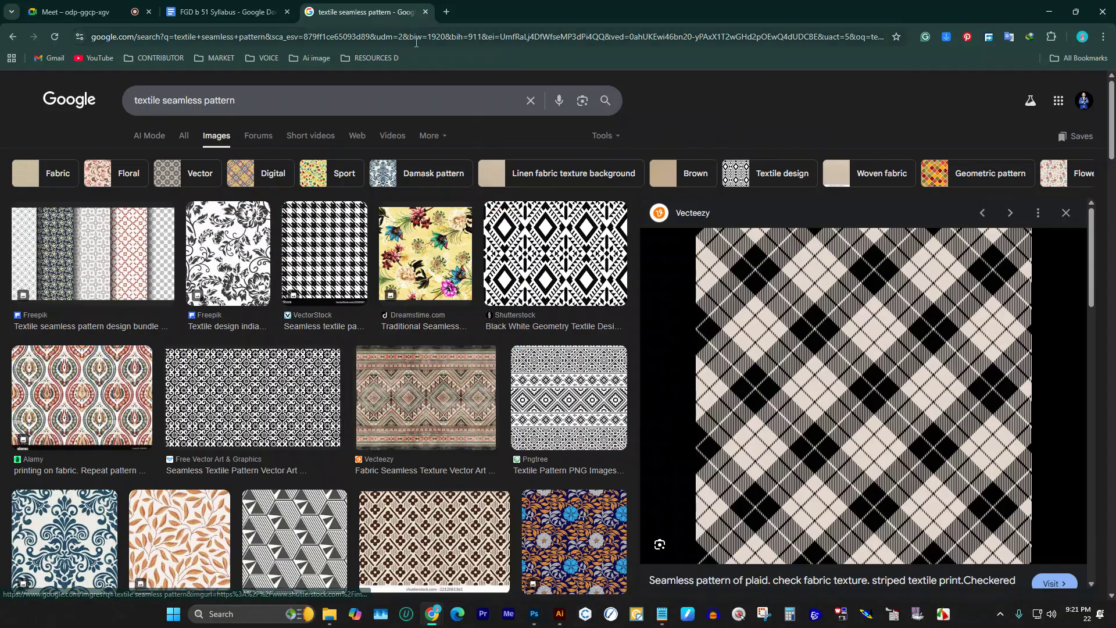
Step: Select the image results page's web address in the address bar
{"action": "left_click", "coordinate": [639, 37]}
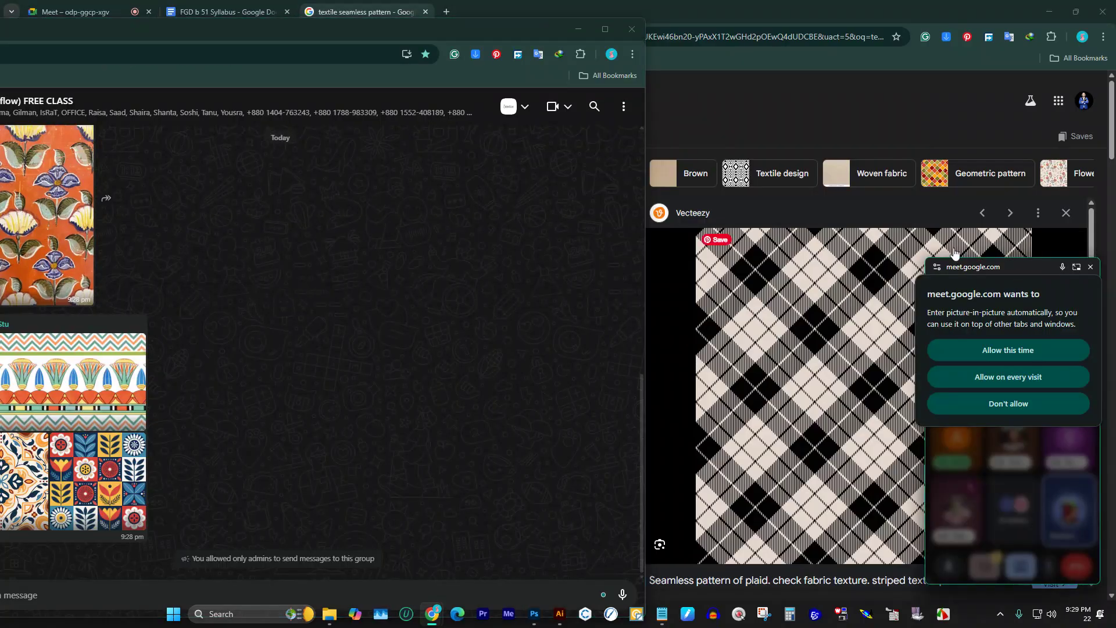
Step: Scroll the group chat back to the dragon line-art image, type '21', then return to Chrome
{"action": "left_click", "coordinate": [1090, 266]}
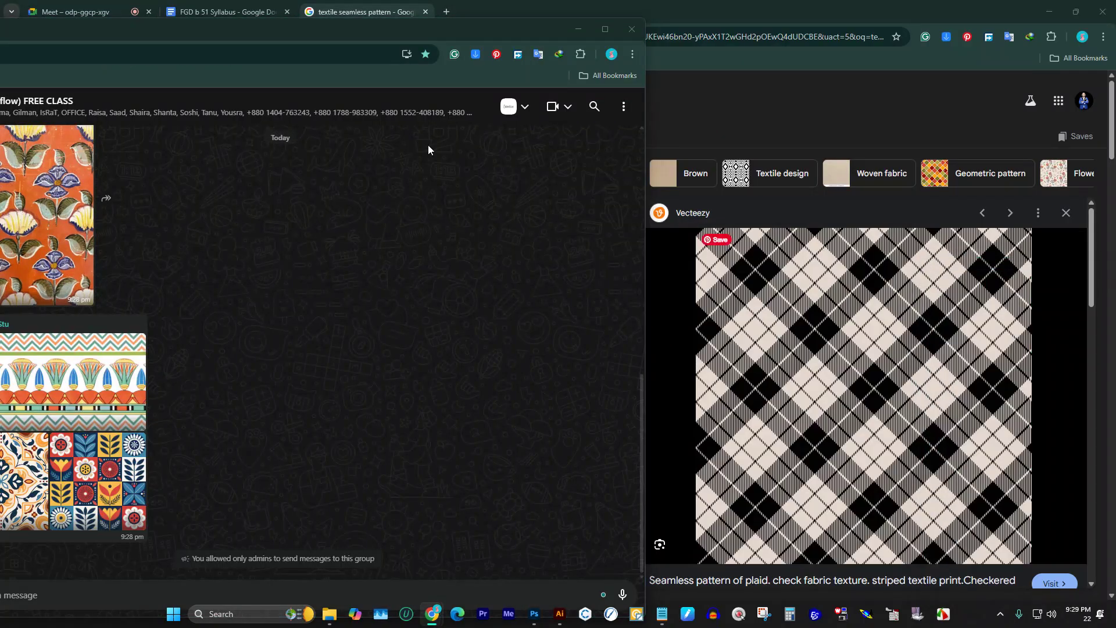
{"action": "left_click_drag", "start_coordinate": [339, 27], "coordinate": [423, 53]}
{"action": "scroll", "coordinate": [185, 284], "scroll_direction": "up", "scroll_amount": 10}
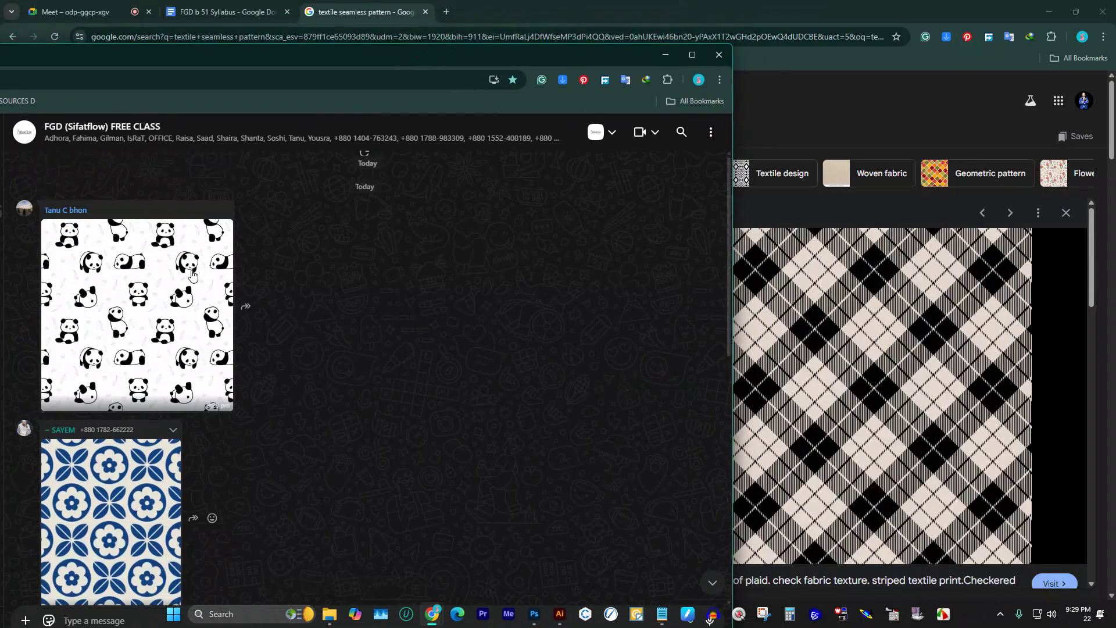
{"action": "scroll", "coordinate": [190, 273], "scroll_direction": "up", "scroll_amount": 5}
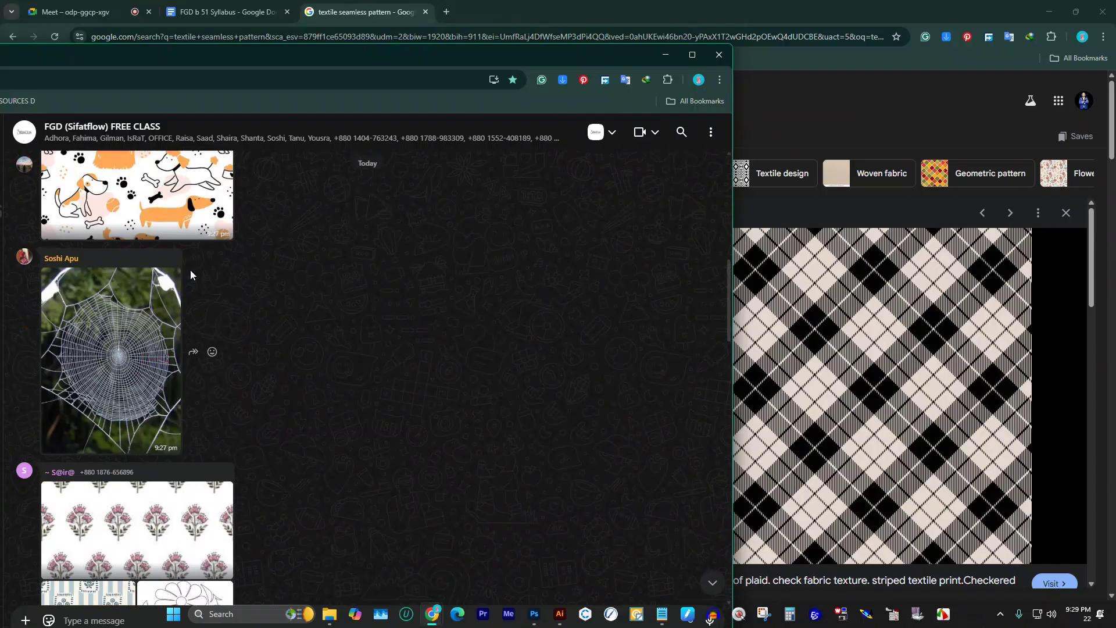
{"action": "scroll", "coordinate": [190, 269], "scroll_direction": "up", "scroll_amount": 10}
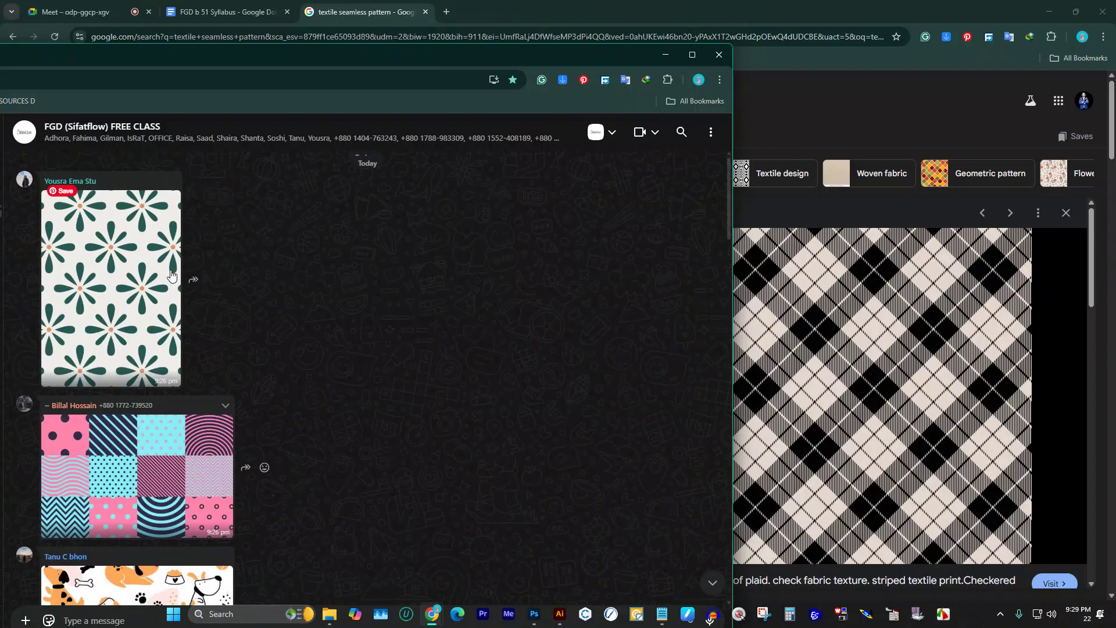
{"action": "scroll", "coordinate": [167, 272], "scroll_direction": "up", "scroll_amount": 15}
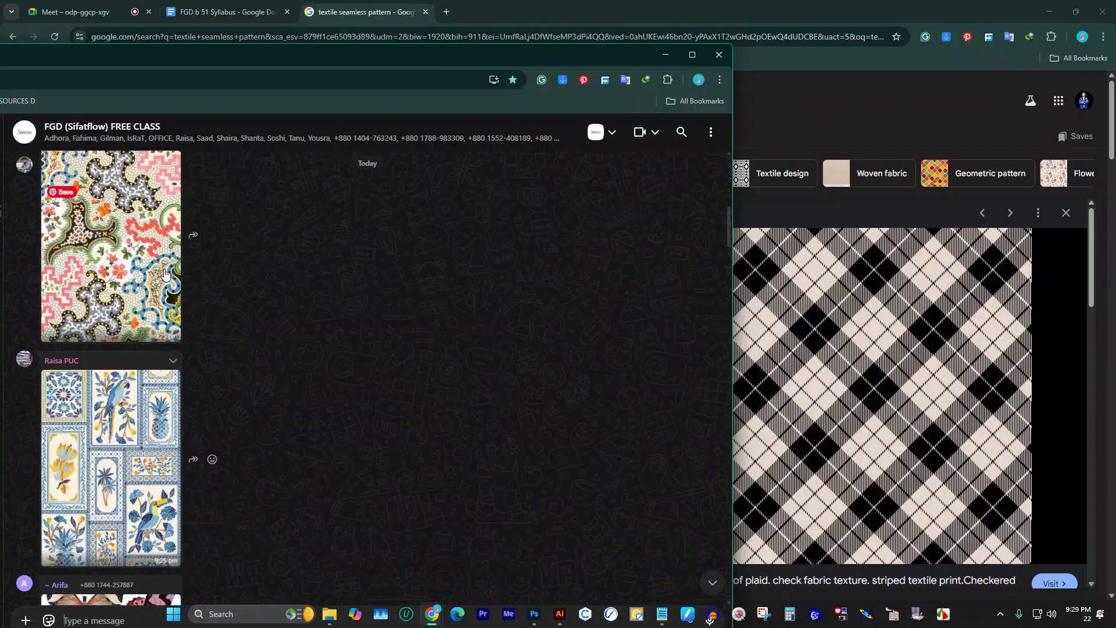
{"action": "scroll", "coordinate": [169, 268], "scroll_direction": "up", "scroll_amount": 5}
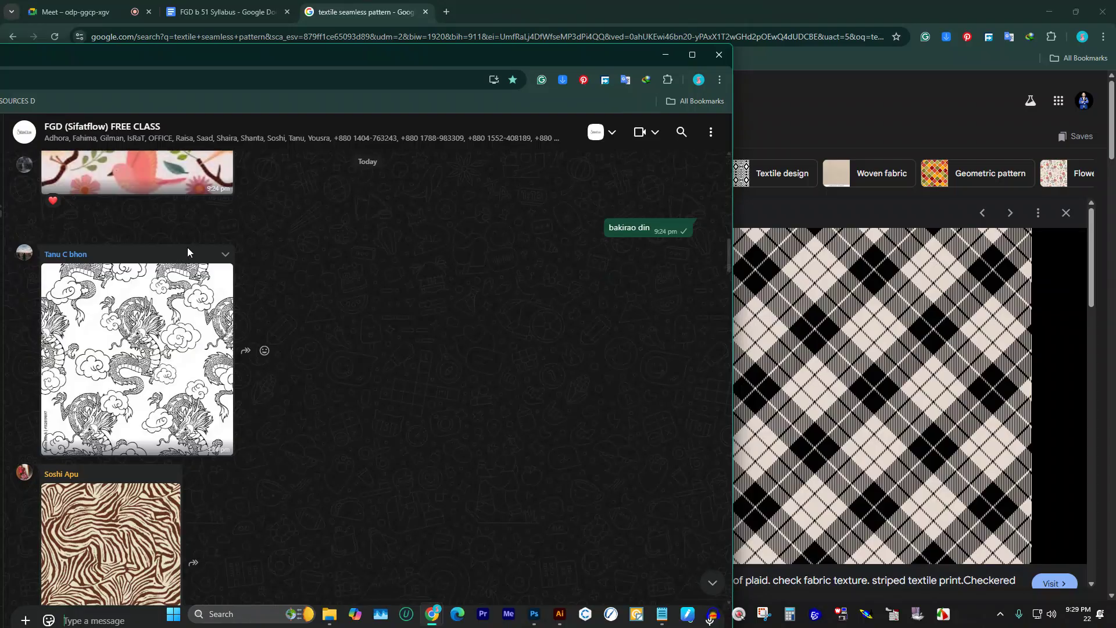
{"action": "type", "text": "21"}
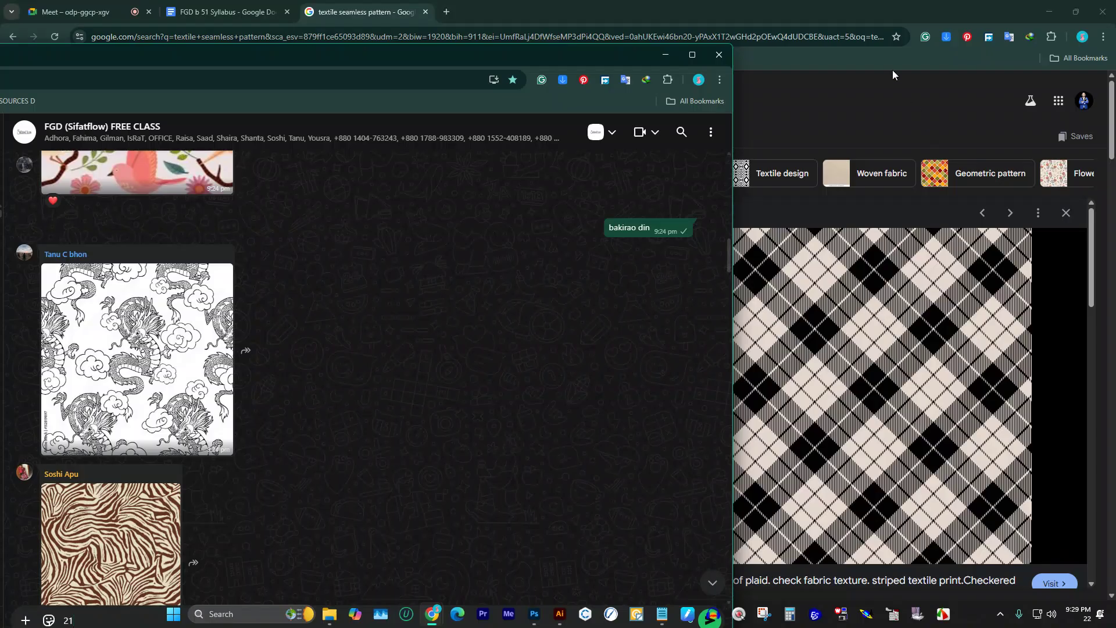
{"action": "left_click", "coordinate": [875, 98]}
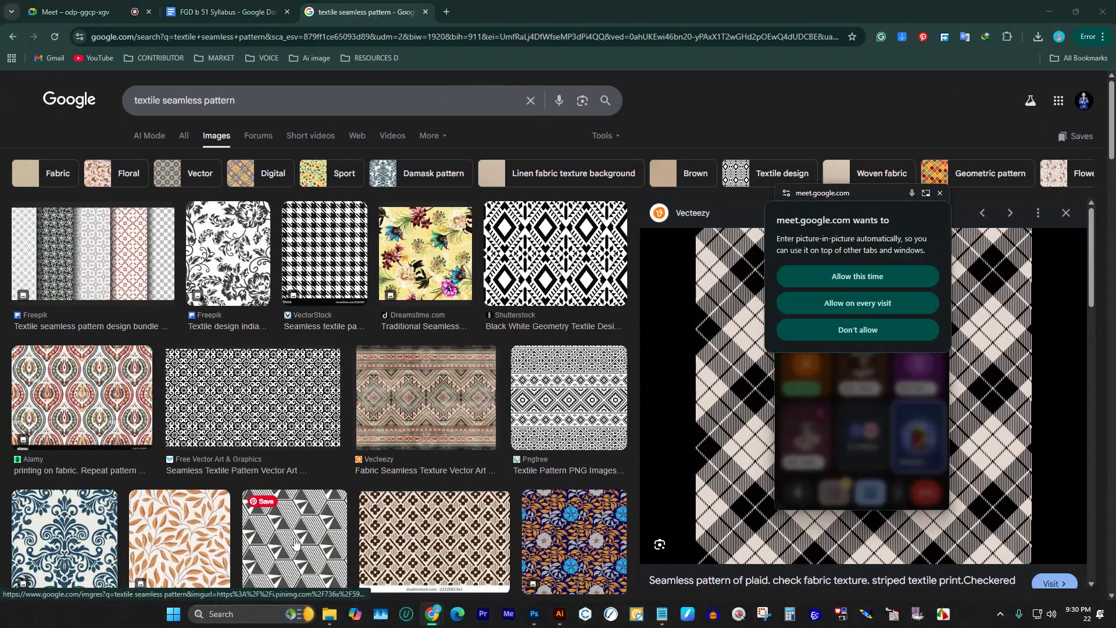
Step: Create a new Print document with a 1000 × 1000 pt artboard, keeping points as units
{"action": "left_click", "coordinate": [562, 616]}
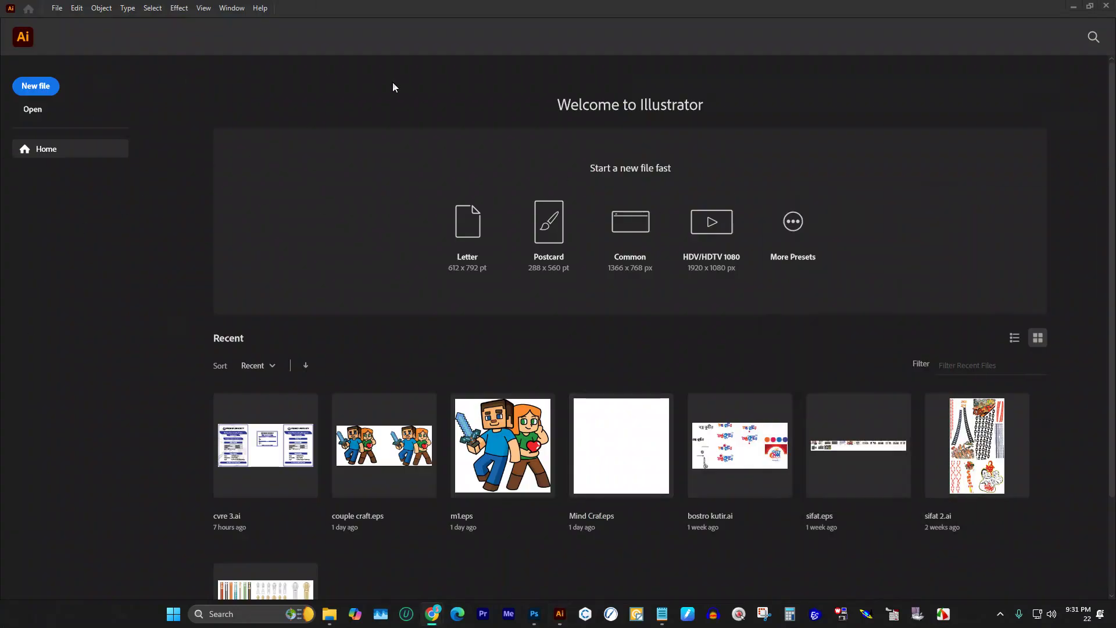
{"action": "left_click", "coordinate": [32, 86]}
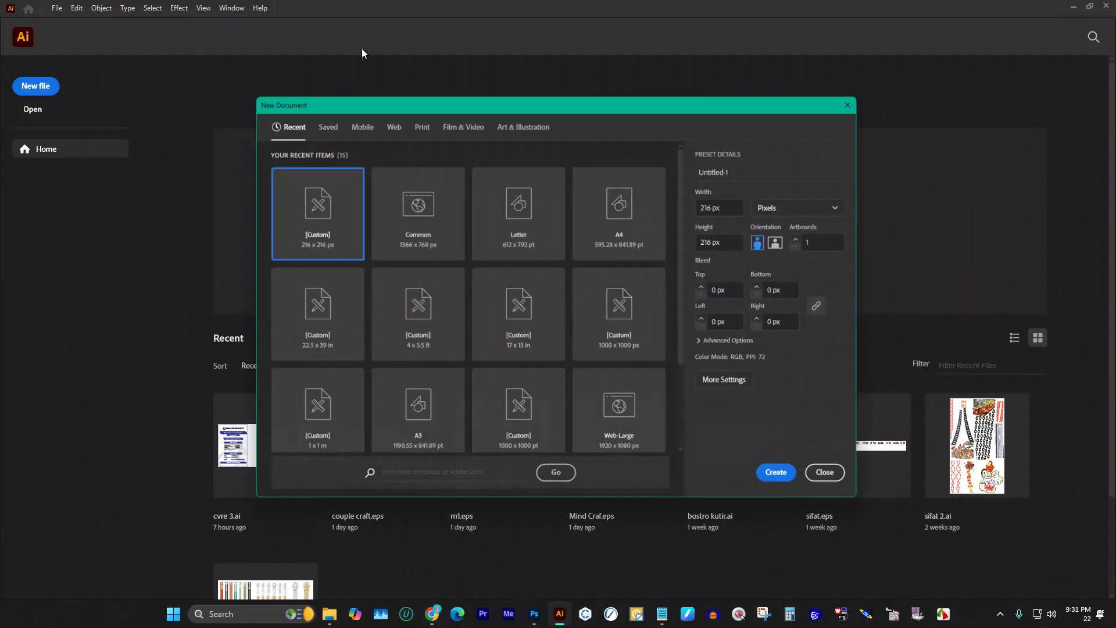
{"action": "left_click", "coordinate": [418, 121]}
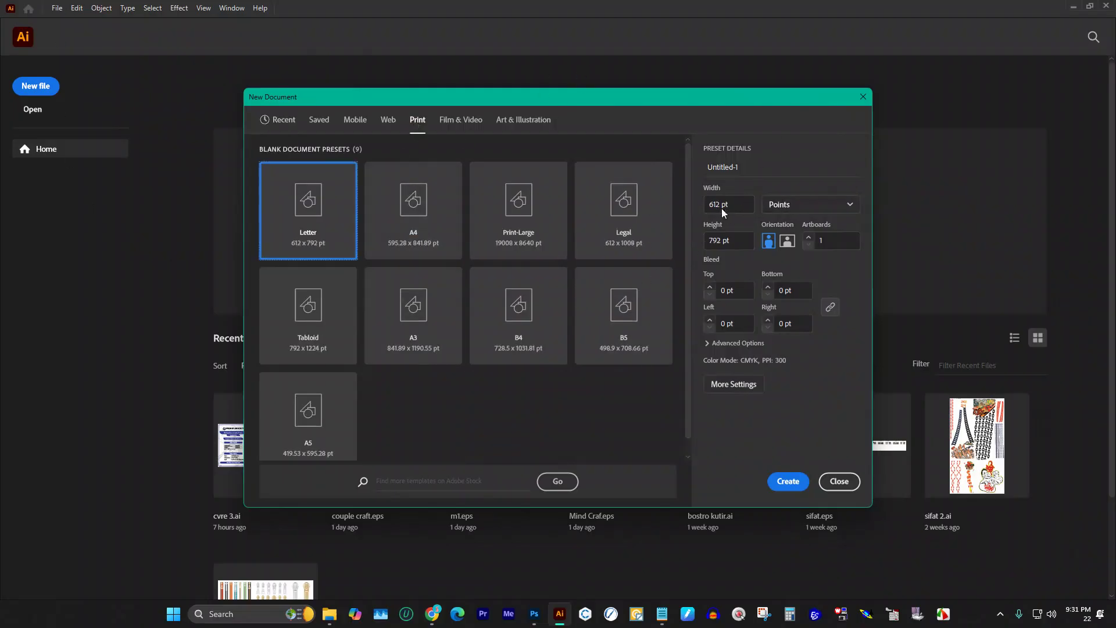
{"action": "left_click", "coordinate": [788, 210]}
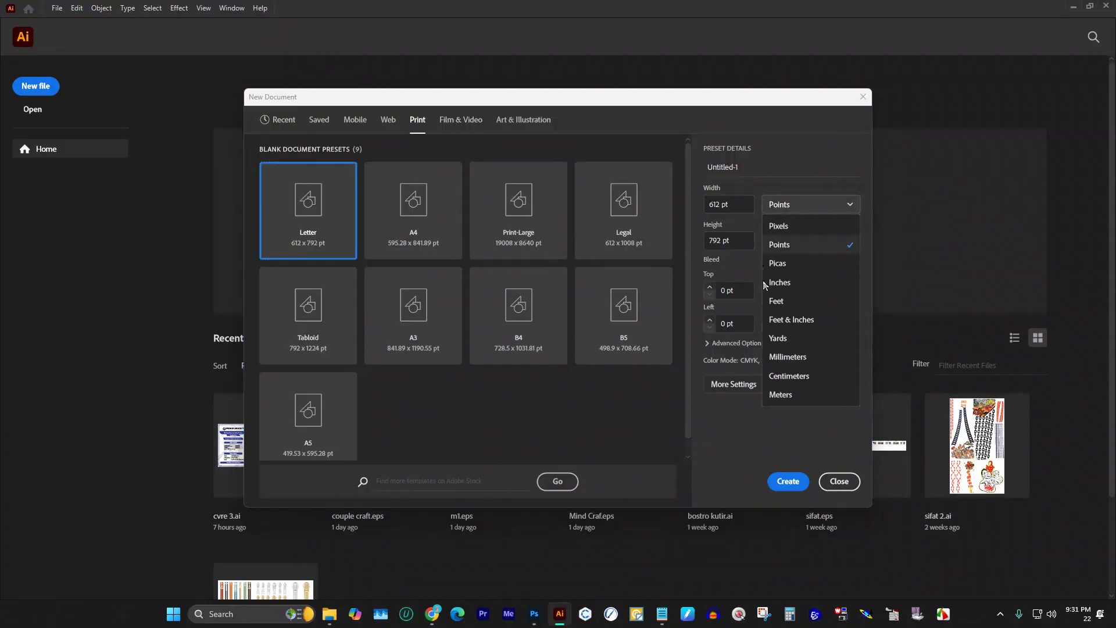
{"action": "left_click", "coordinate": [730, 210]}
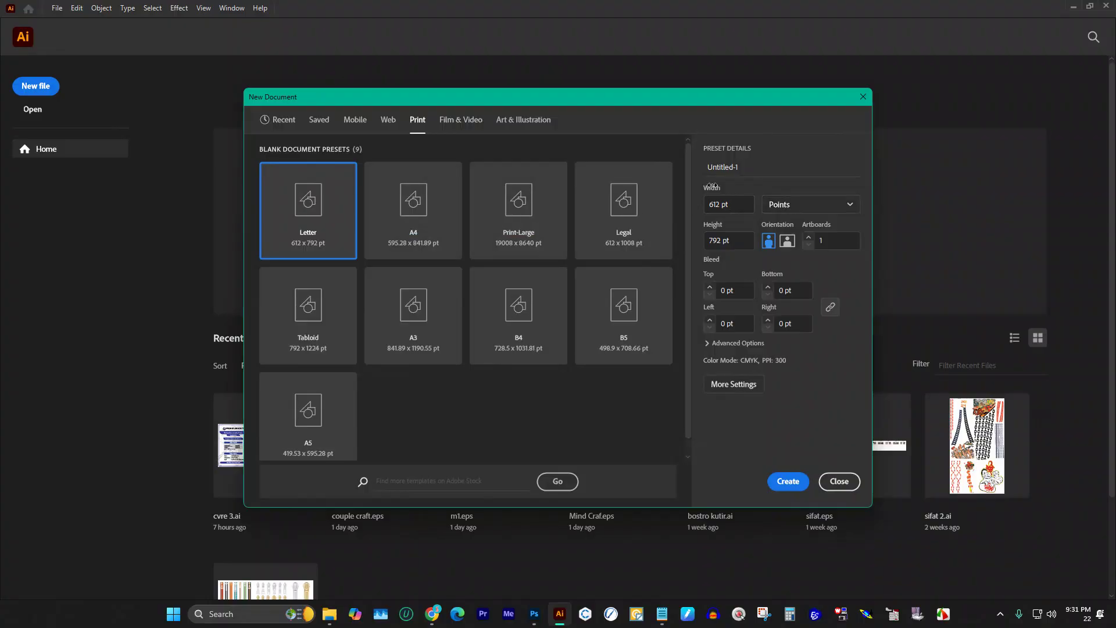
{"action": "left_click_drag", "start_coordinate": [744, 203], "coordinate": [662, 206]}
{"action": "type", "text": "1000"}
{"action": "key", "text": "Tab"}
{"action": "type", "text": "1000"}
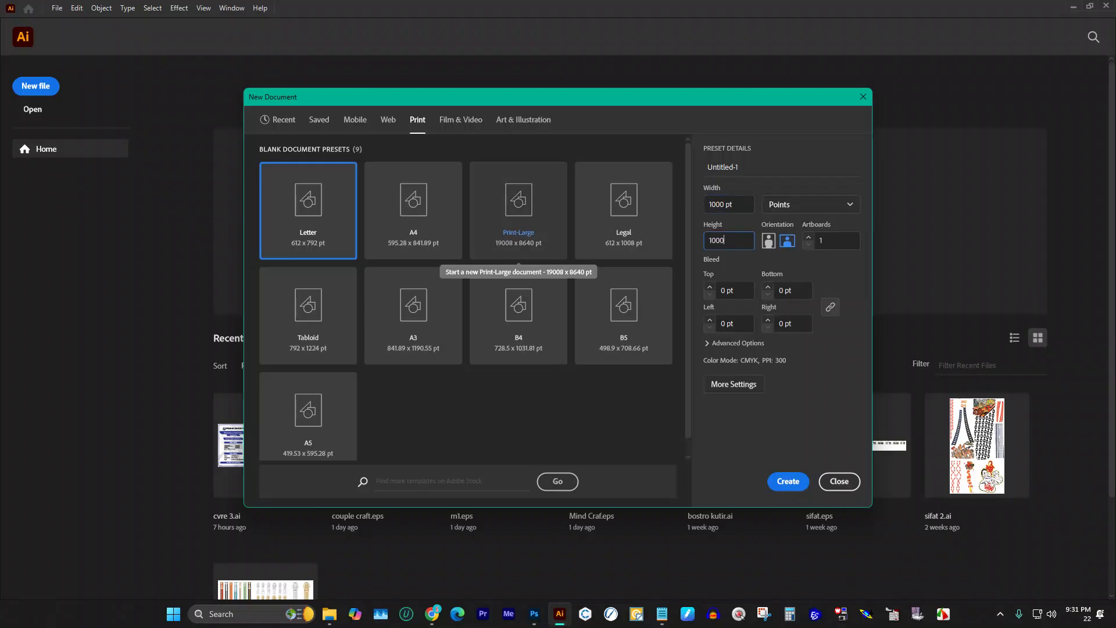
{"action": "left_click", "coordinate": [709, 346]}
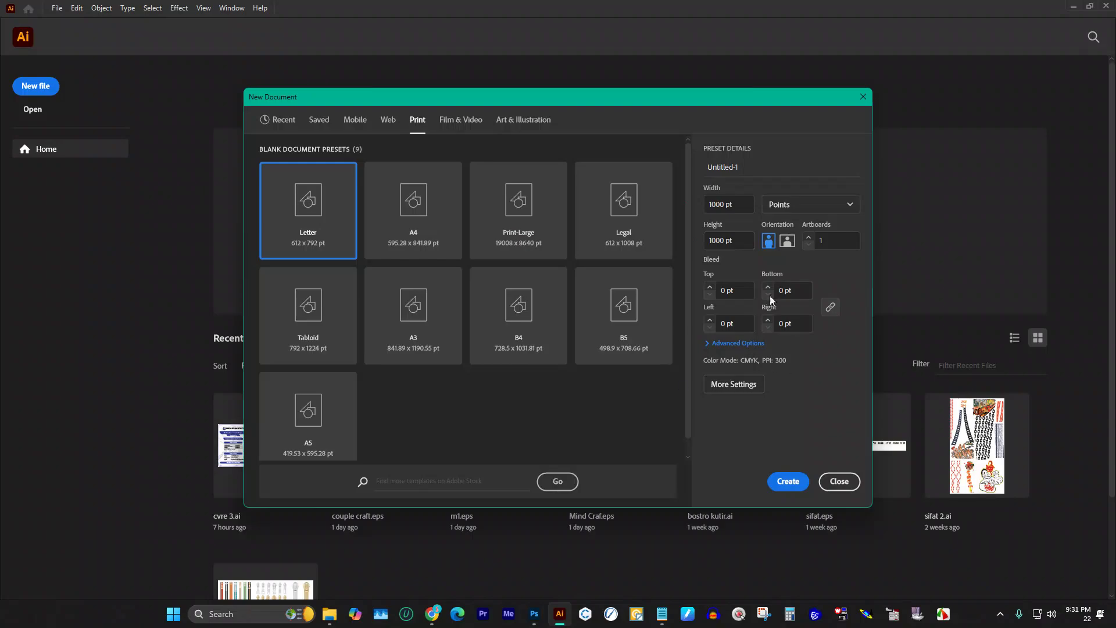
{"action": "left_click", "coordinate": [783, 481]}
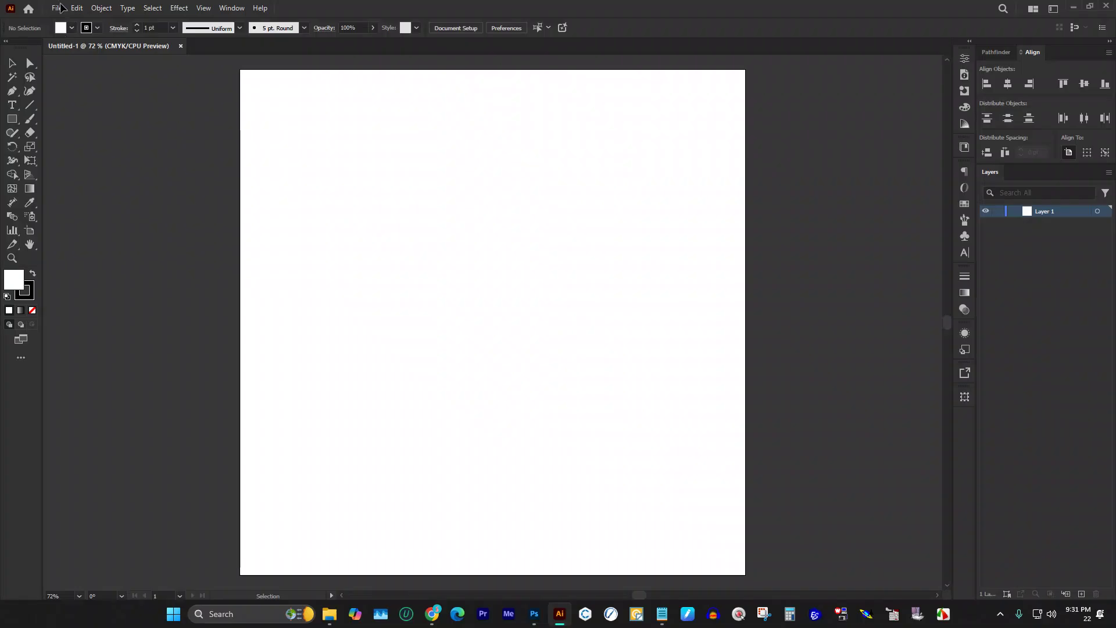
Step: Zoom out to view the whole artboard, then bring up Save As for Untitled-1.ai
{"action": "scroll", "coordinate": [650, 229], "scroll_direction": "up", "scroll_amount": 1}
{"action": "key", "text": "ctrl+minus"}
{"action": "key", "text": "ctrl+minus"}
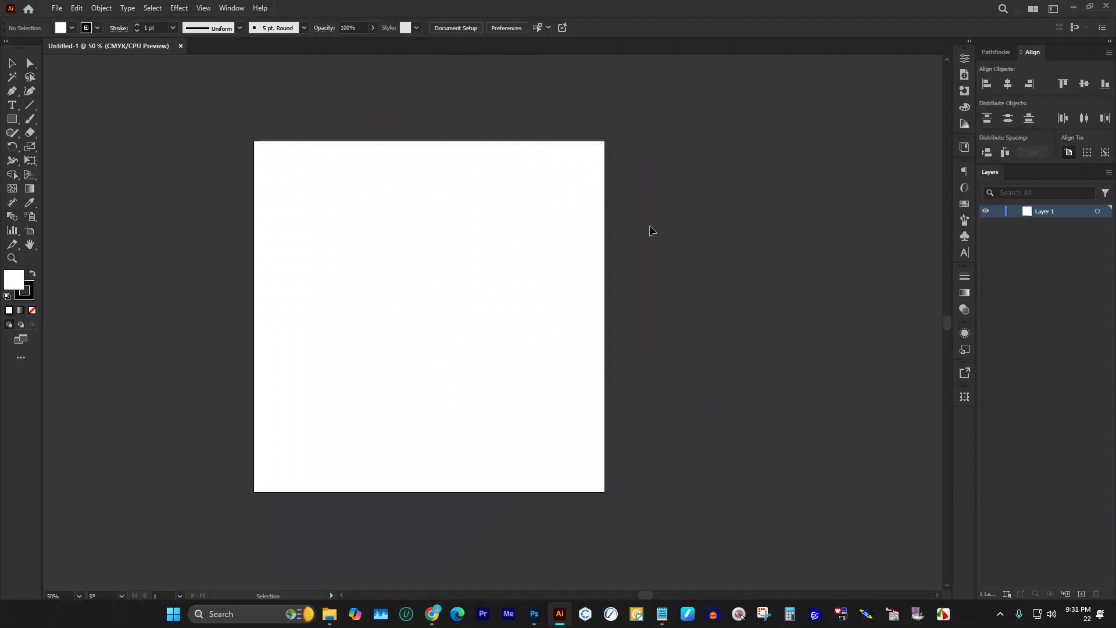
{"action": "left_click", "coordinate": [57, 8]}
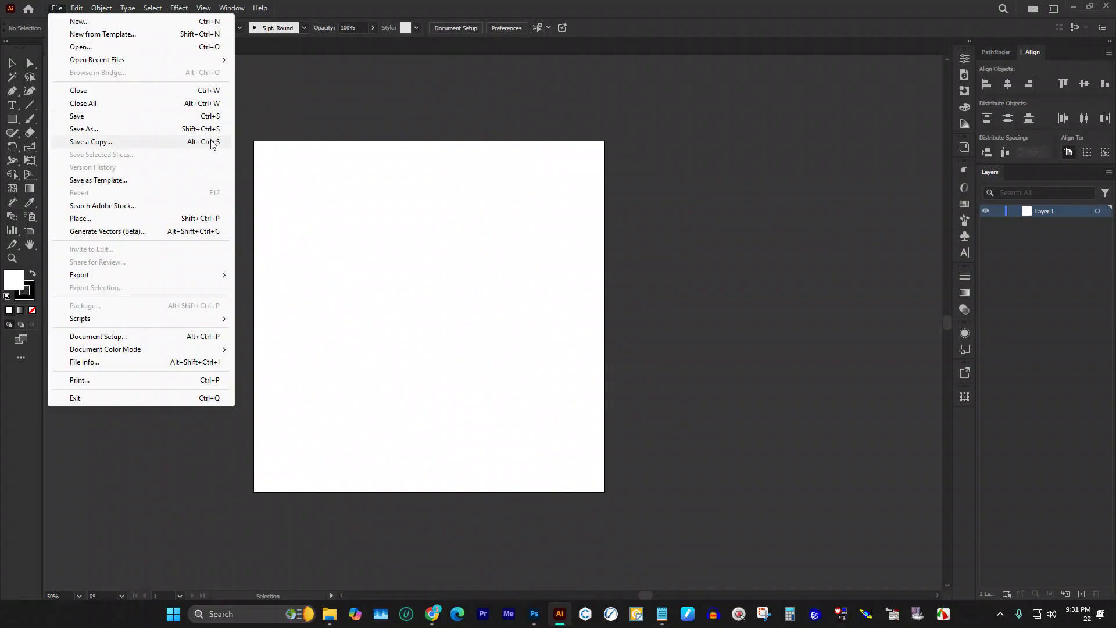
{"action": "left_click", "coordinate": [340, 117]}
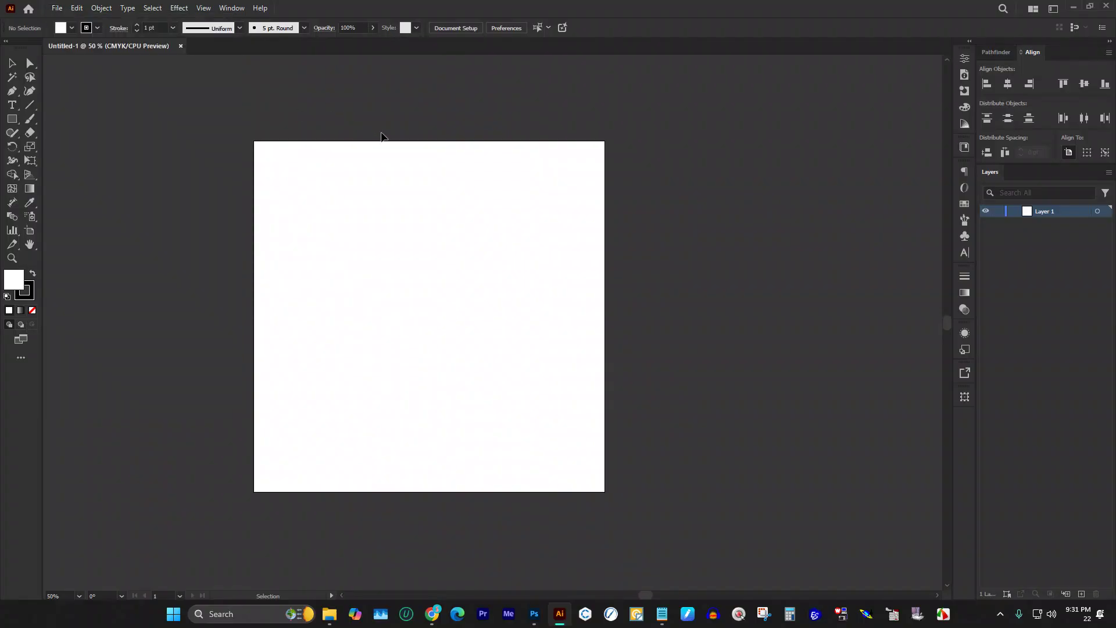
{"action": "key", "text": "ctrl+alt+shift+s"}
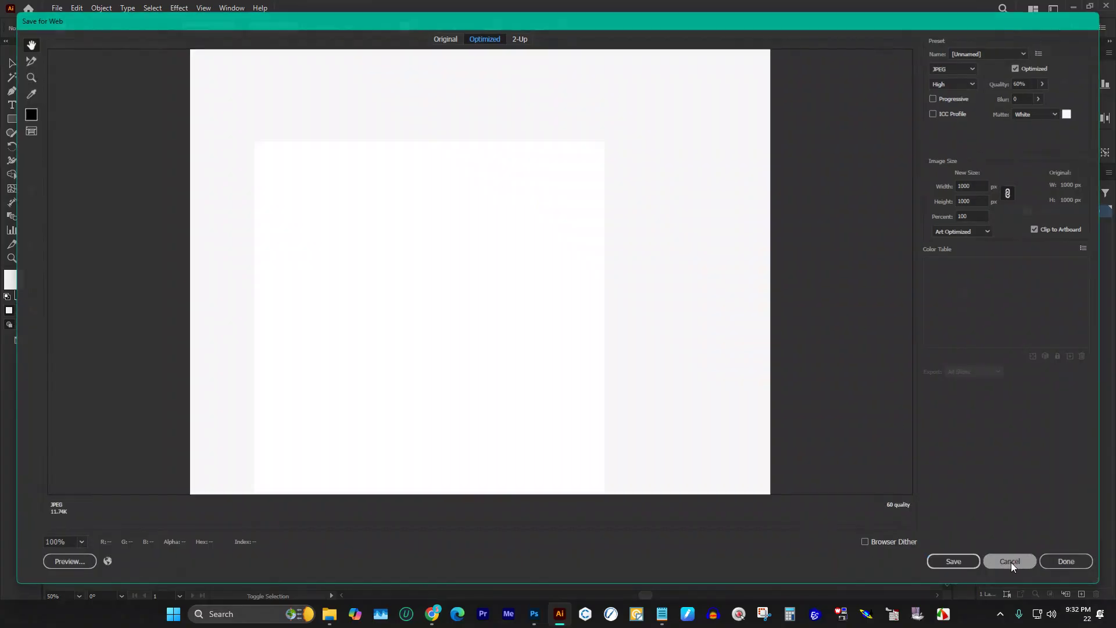
{"action": "left_click", "coordinate": [1007, 552]}
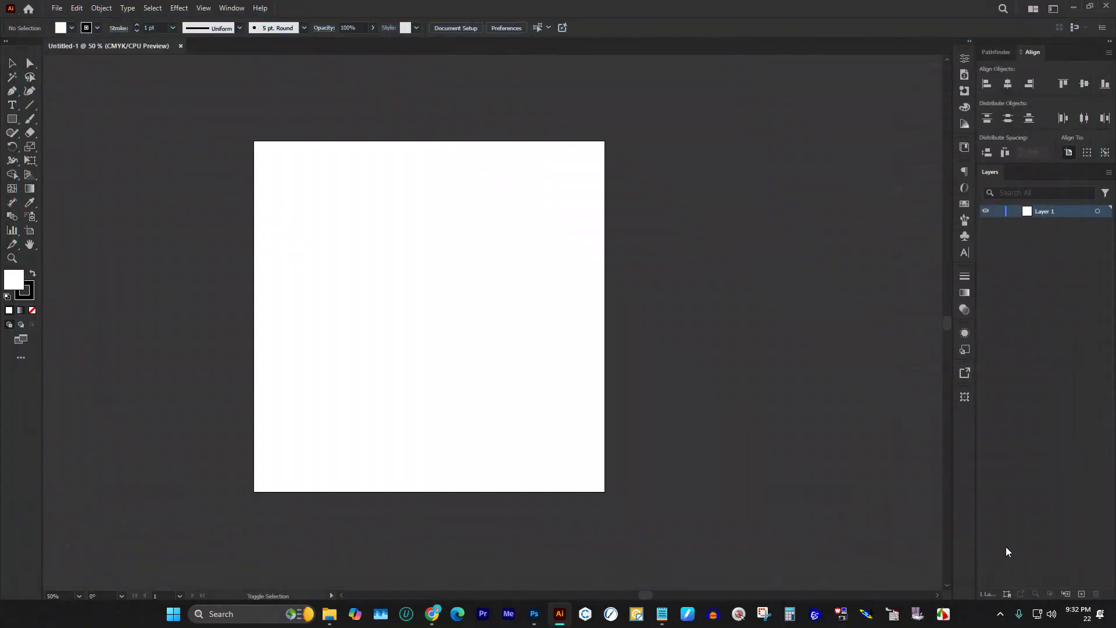
{"action": "key", "text": "ctrl+s"}
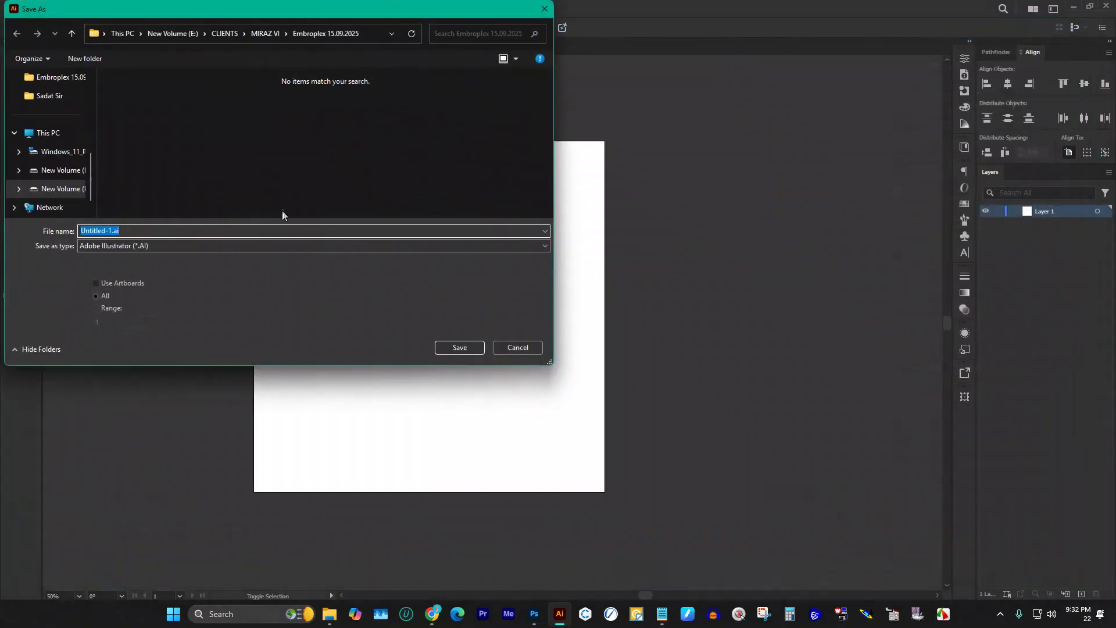
Step: In the DOWNLOAD folder on drive D, name the file 'FGD FREE'
{"action": "left_click", "coordinate": [73, 176]}
{"action": "double_click", "coordinate": [139, 107]}
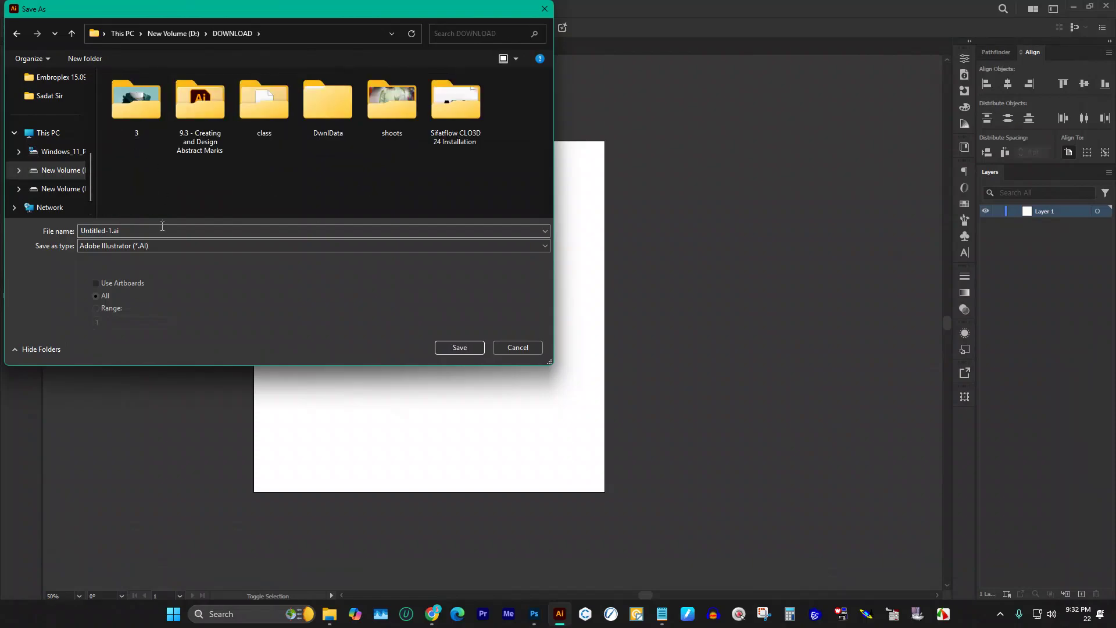
{"action": "left_click", "coordinate": [157, 231]}
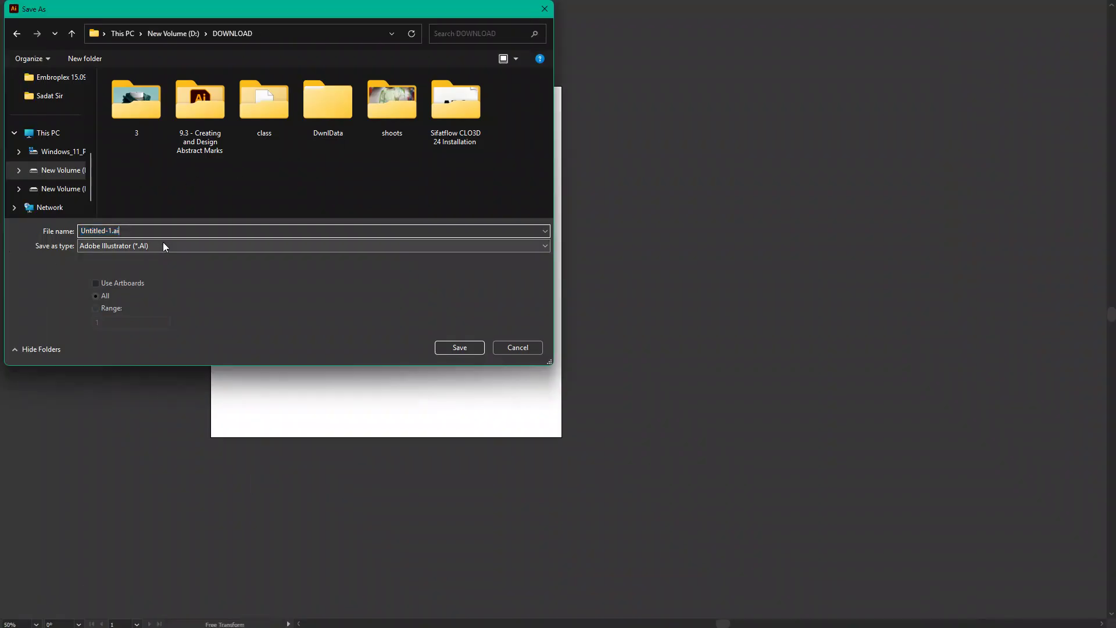
{"action": "left_click_drag", "start_coordinate": [149, 231], "coordinate": [3, 224]}
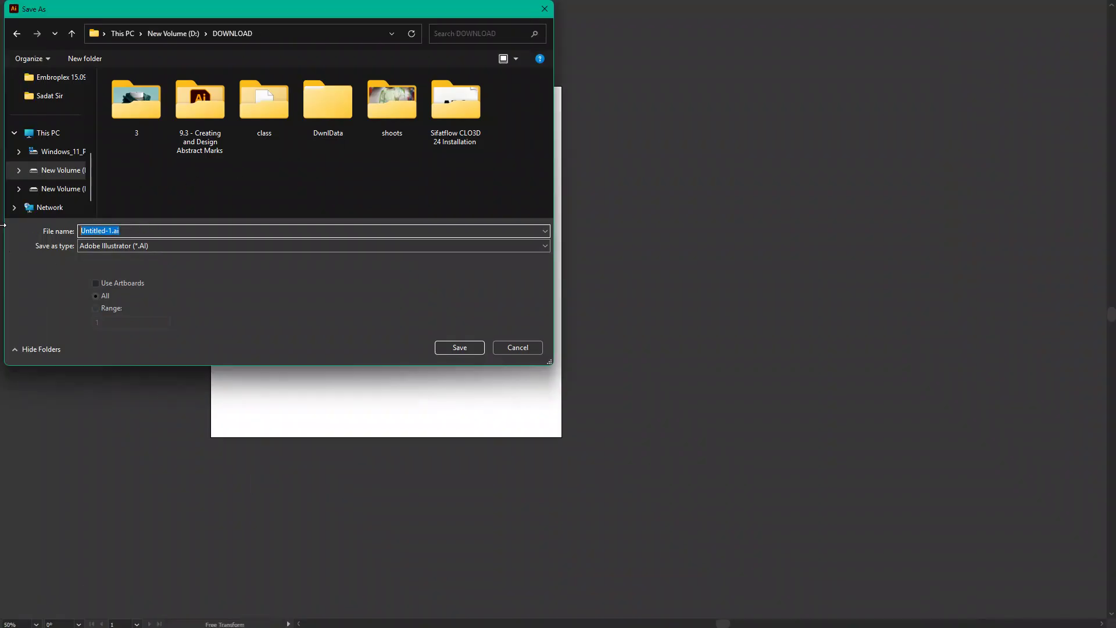
{"action": "type", "text": "FD"}
{"action": "key", "text": "BackSpace"}
{"action": "type", "text": "GD"}
{"action": "type", "text": "Ff"}
{"action": "key", "text": "BackSpace"}
{"action": "type", "text": "R"}
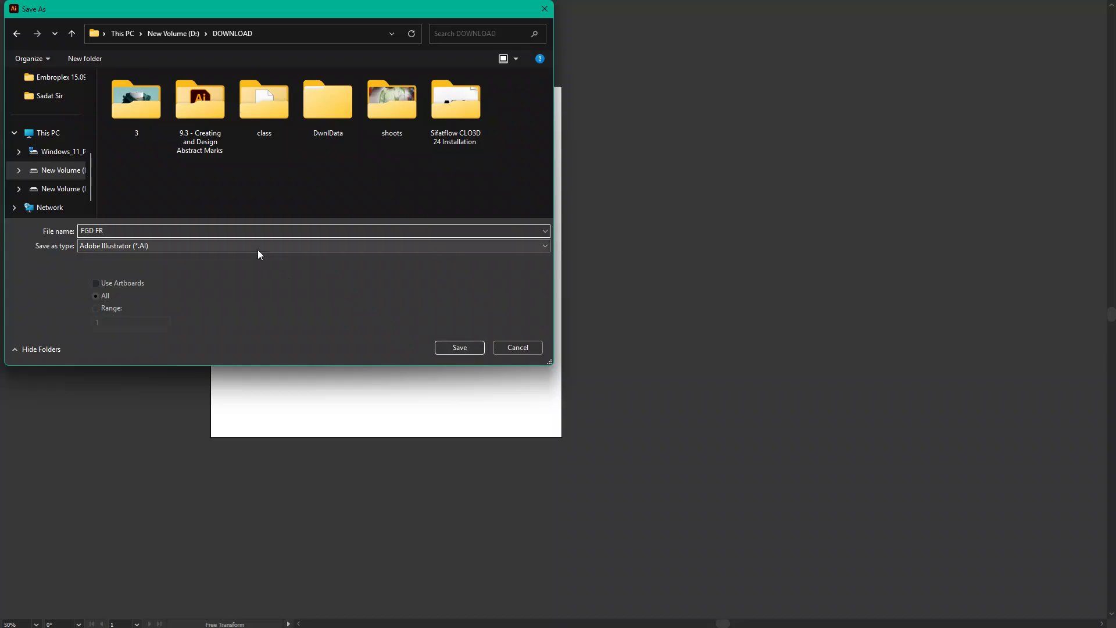
{"action": "type", "text": "EE"}
Step: Set the file type to Illustrator EPS and save
{"action": "left_click", "coordinate": [150, 247]}
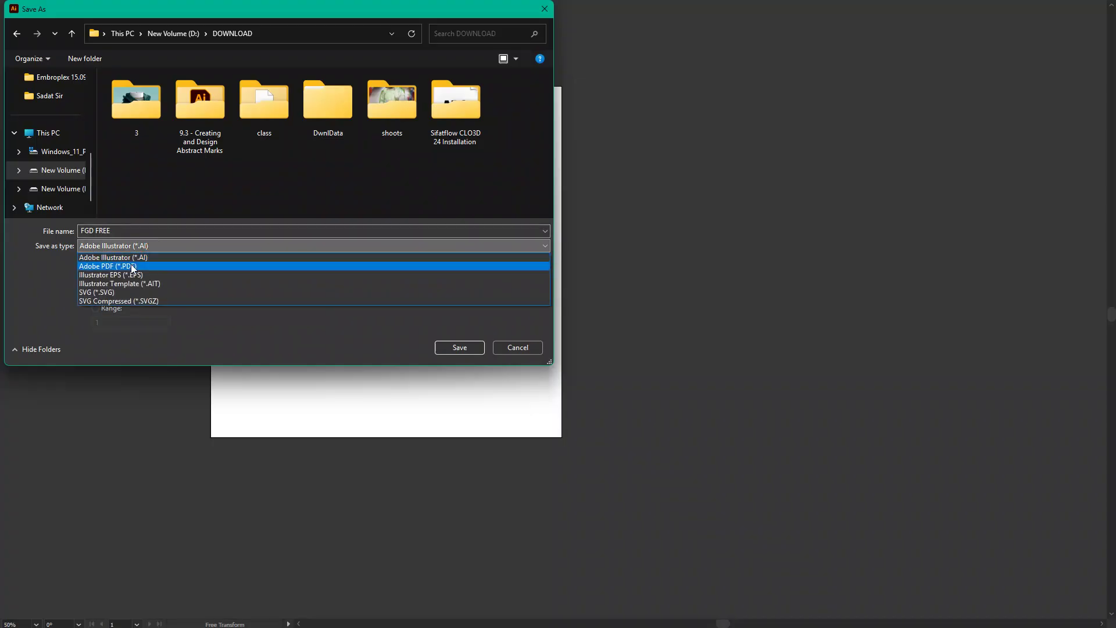
{"action": "left_click", "coordinate": [132, 276]}
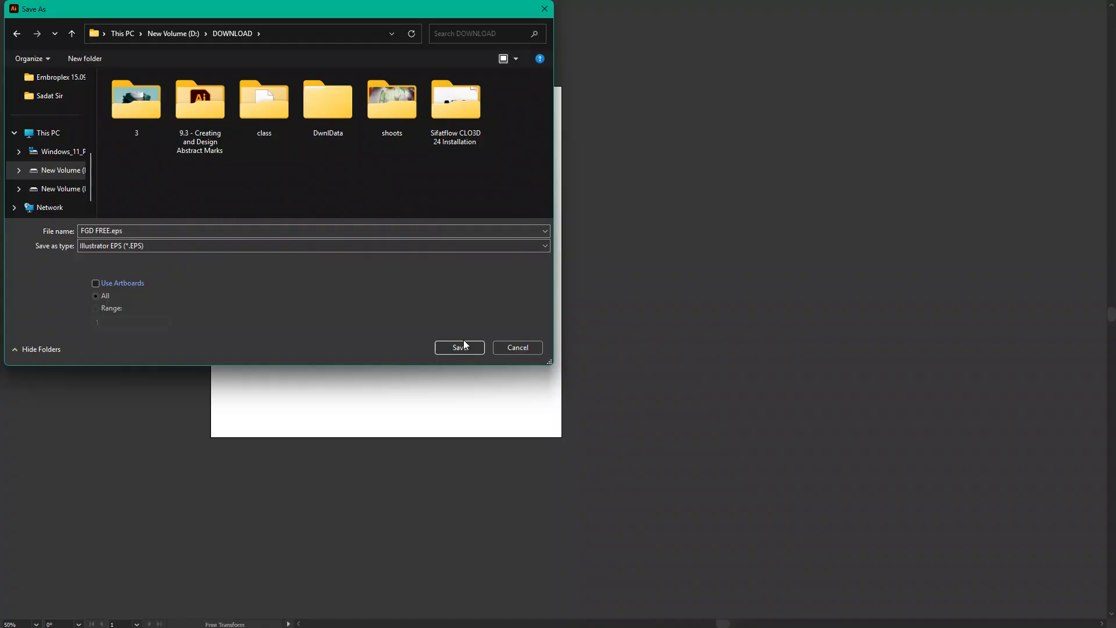
{"action": "left_click", "coordinate": [471, 352]}
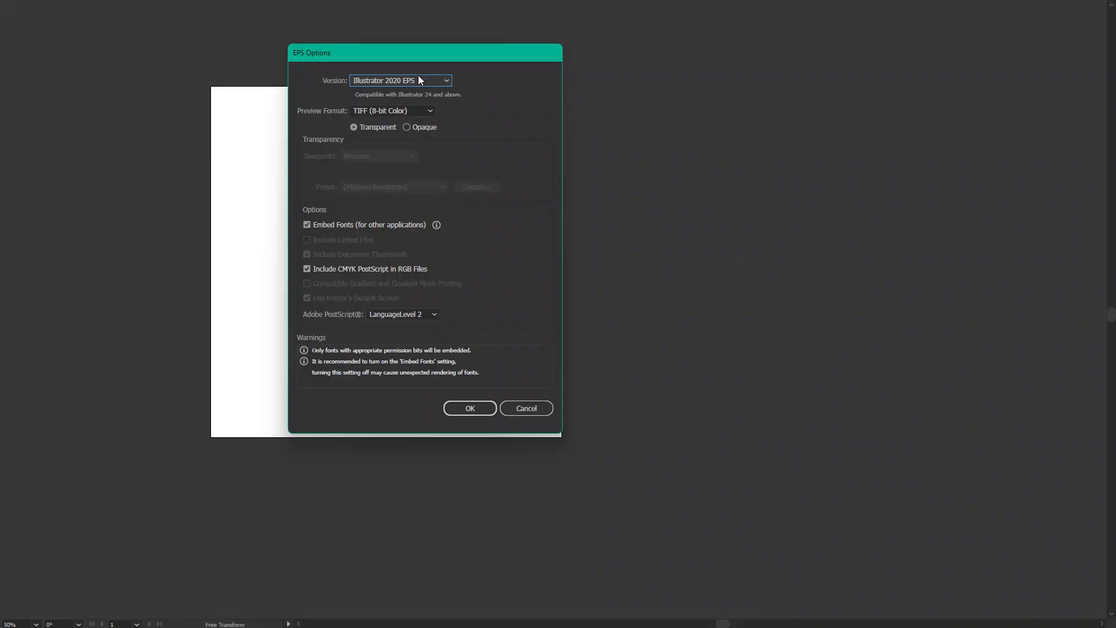
Step: Save with the Illustrator CC EPS version, accept the legacy-format warning, and leave full-screen
{"action": "left_click", "coordinate": [419, 80]}
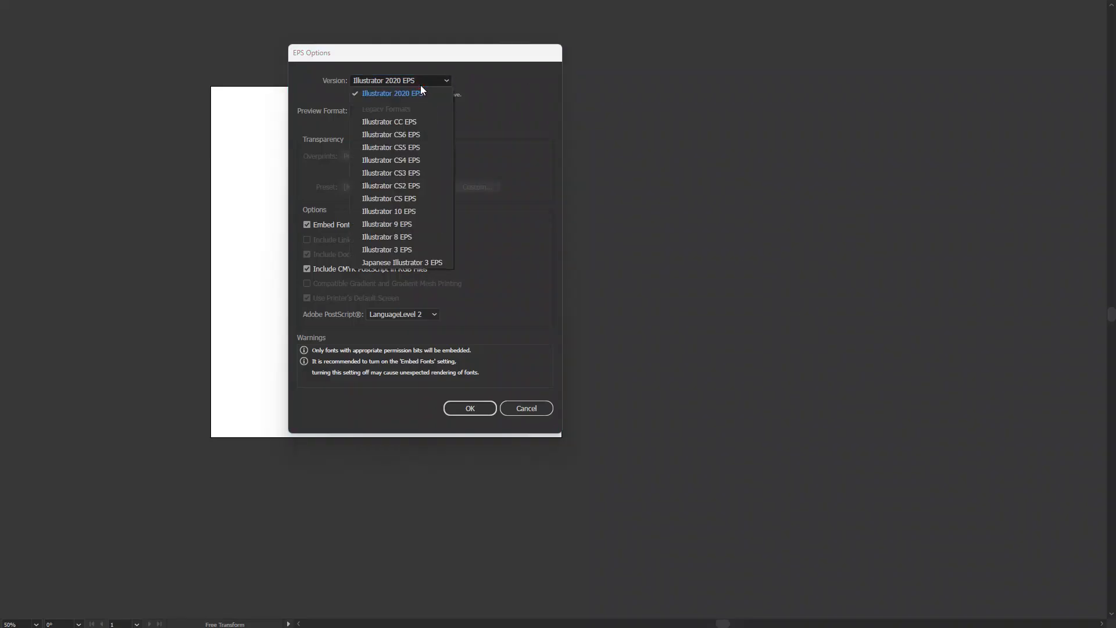
{"action": "left_click", "coordinate": [423, 122]}
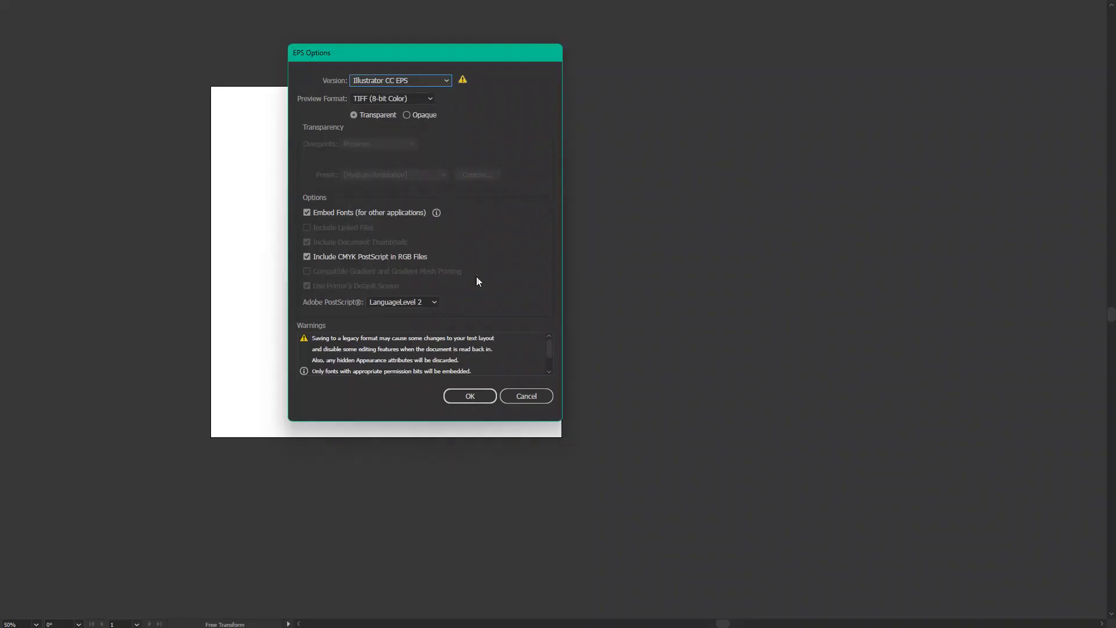
{"action": "left_click", "coordinate": [479, 395]}
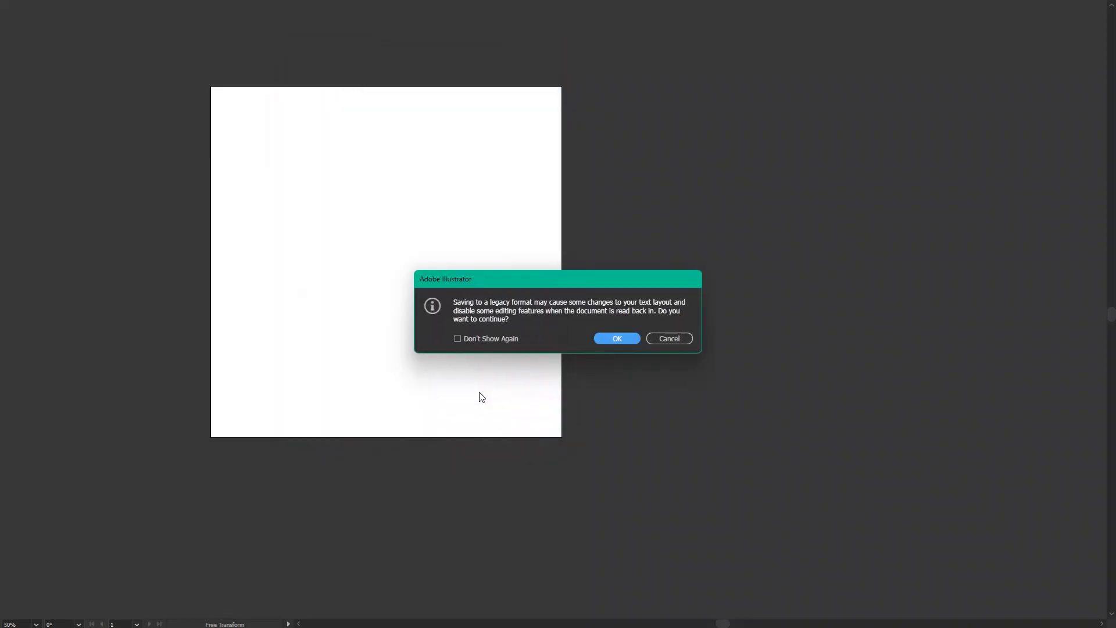
{"action": "left_click", "coordinate": [619, 342]}
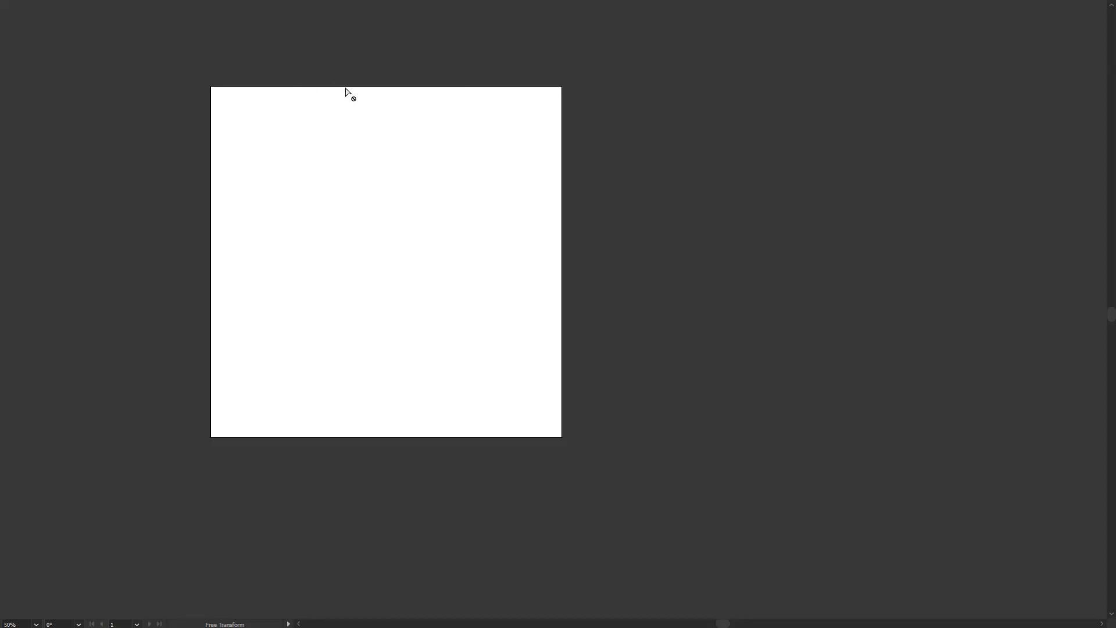
{"action": "key", "text": "f"}
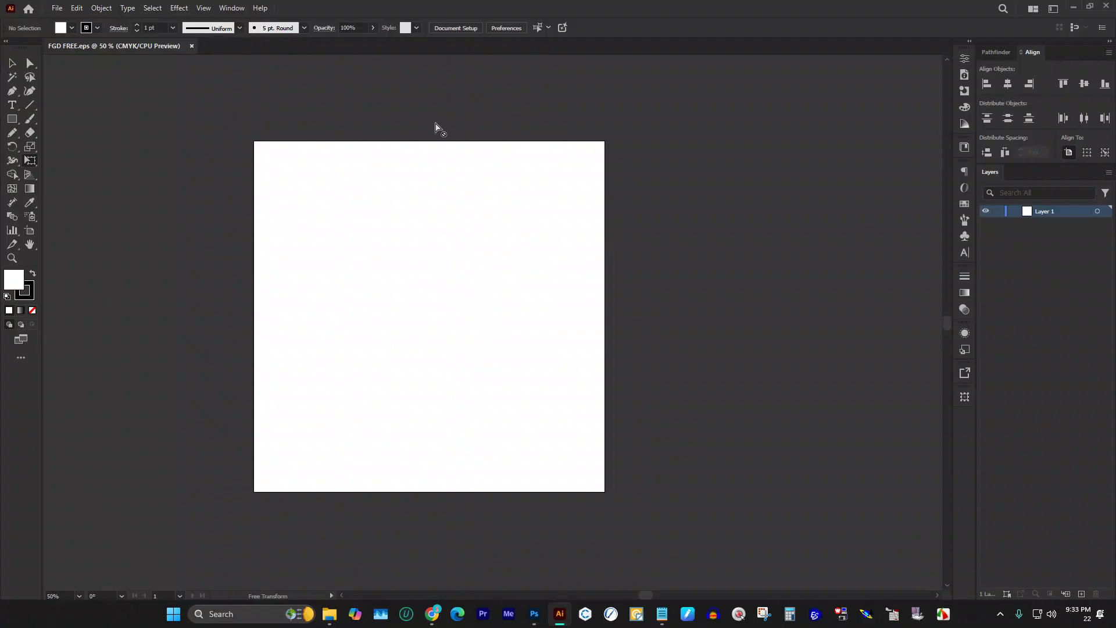
Step: Switch to the Selection tool and zoom the view around the blank 1000 × 1000 pt artboard
{"action": "left_click", "coordinate": [11, 62]}
{"action": "scroll", "coordinate": [447, 204], "scroll_direction": "up", "scroll_amount": 1}
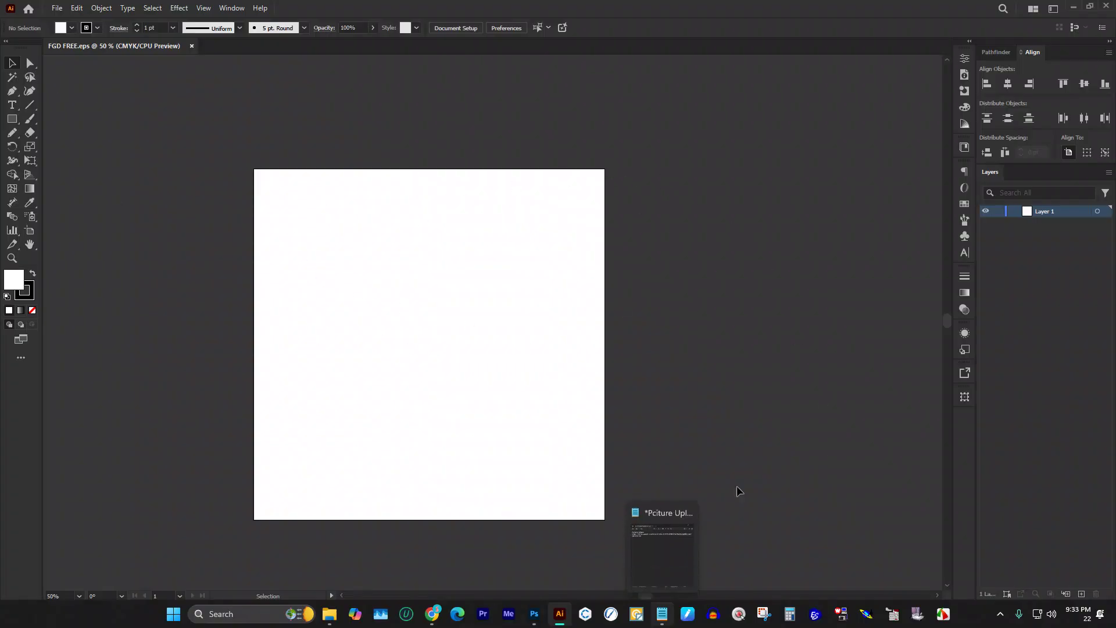
{"action": "scroll", "coordinate": [738, 494], "scroll_direction": "up", "scroll_amount": 2}
{"action": "scroll", "coordinate": [614, 343], "scroll_direction": "up", "scroll_amount": 1}
{"action": "scroll", "coordinate": [611, 334], "scroll_direction": "down", "scroll_amount": 3}
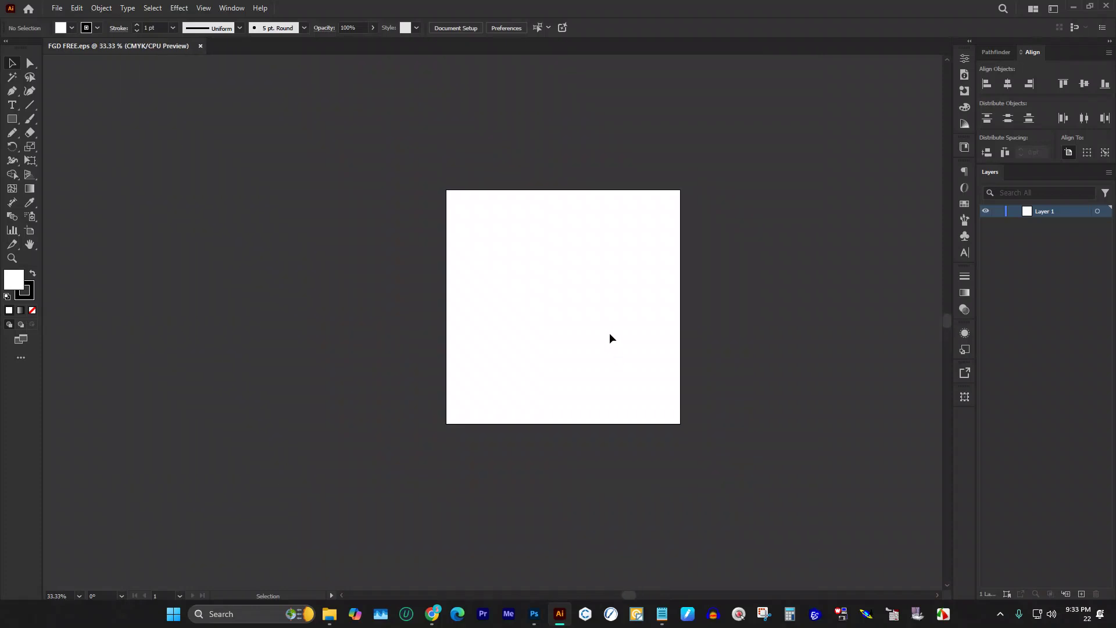
{"action": "scroll", "coordinate": [610, 334], "scroll_direction": "up", "scroll_amount": 2}
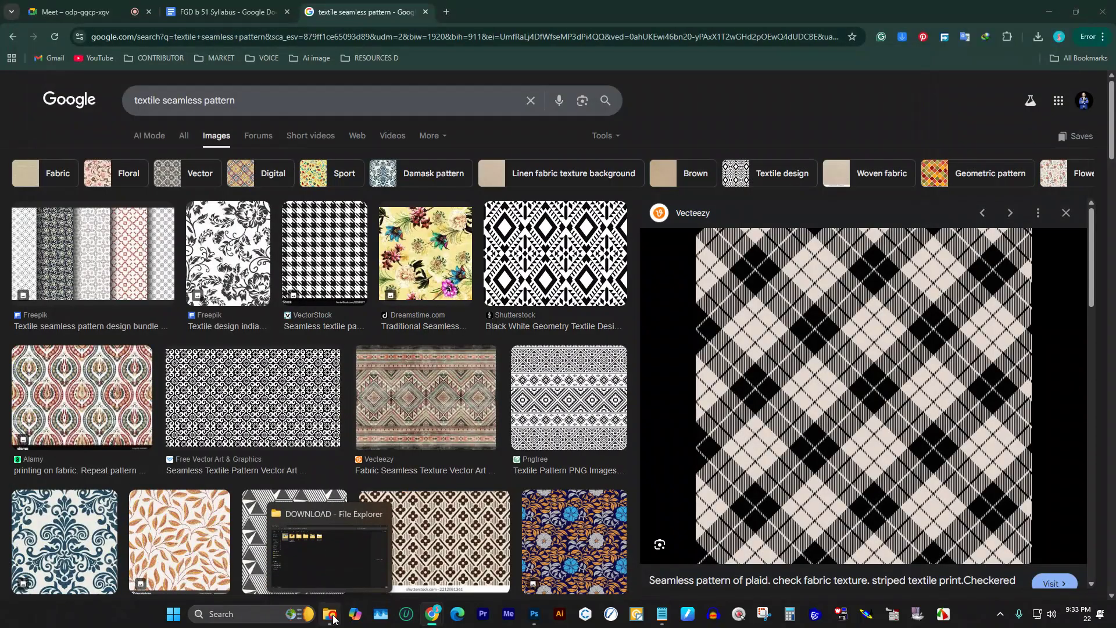
Step: Open FGD FREE.eps in Illustrator from File Explorer's DOWNLOAD folder
{"action": "left_click", "coordinate": [330, 613]}
{"action": "left_click", "coordinate": [596, 384]}
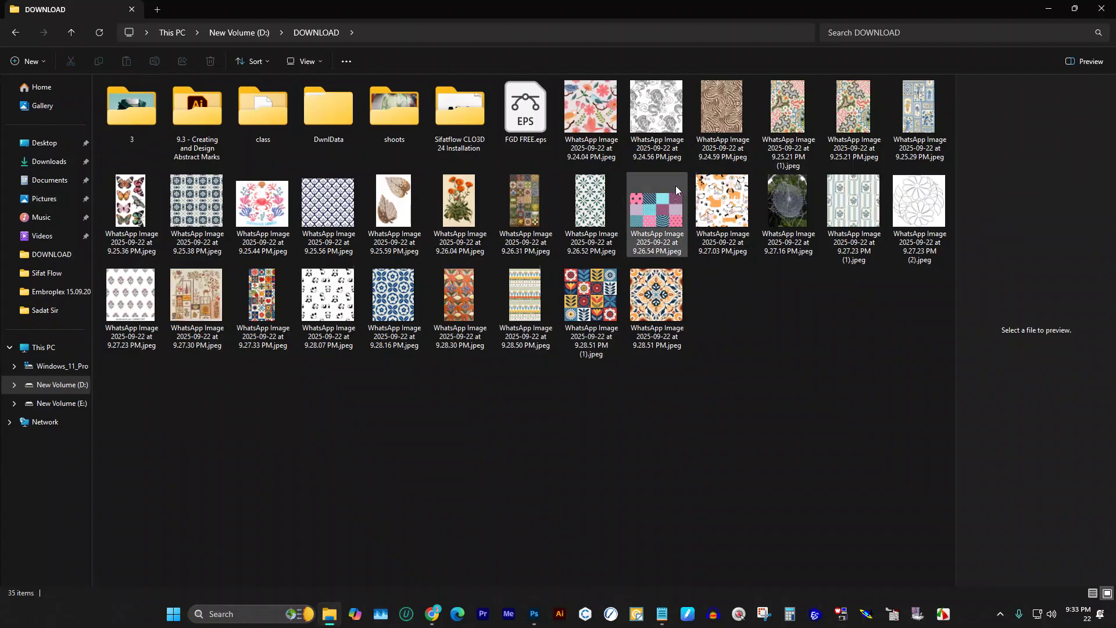
{"action": "left_click", "coordinate": [528, 113]}
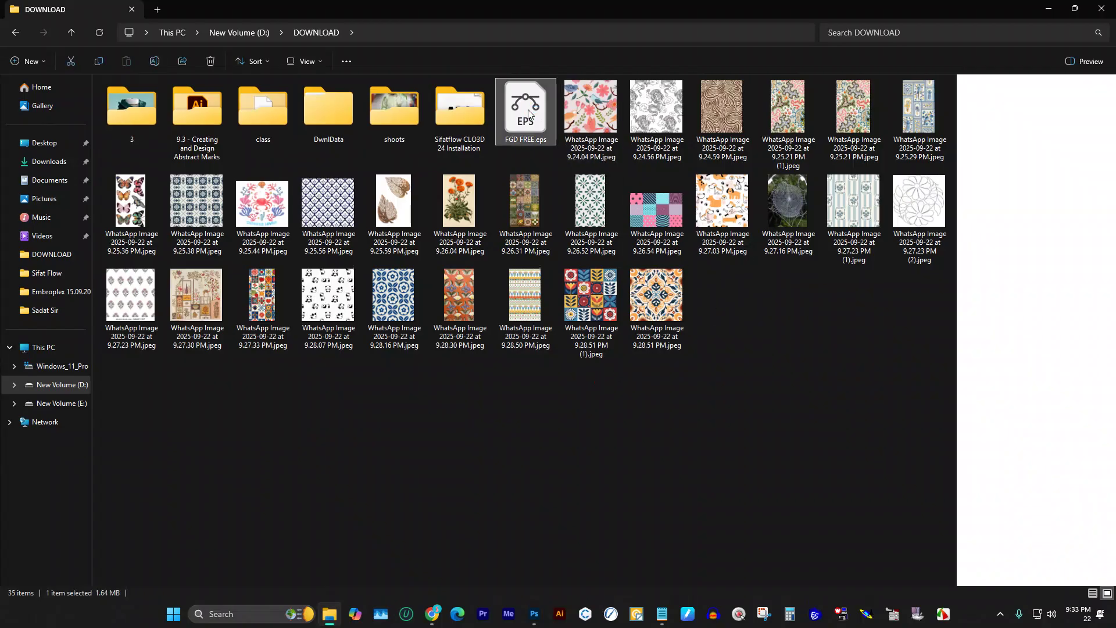
{"action": "double_click", "coordinate": [526, 114]}
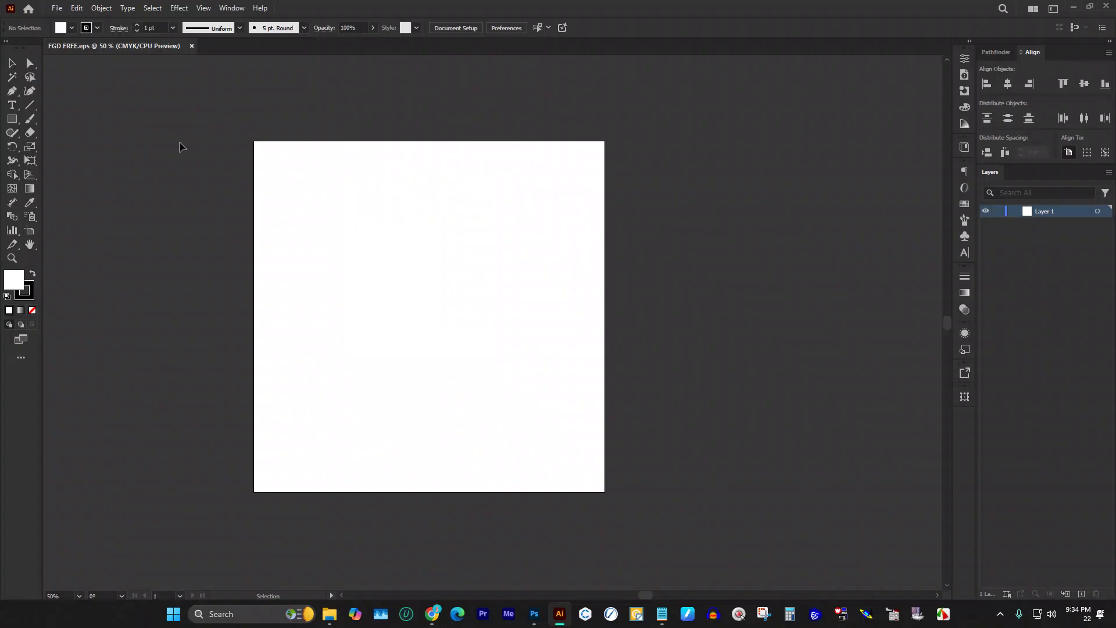
Step: Place all 28 WhatsApp pattern images from DOWNLOAD, embedded rather than linked
{"action": "left_click", "coordinate": [57, 8]}
{"action": "left_click", "coordinate": [88, 220]}
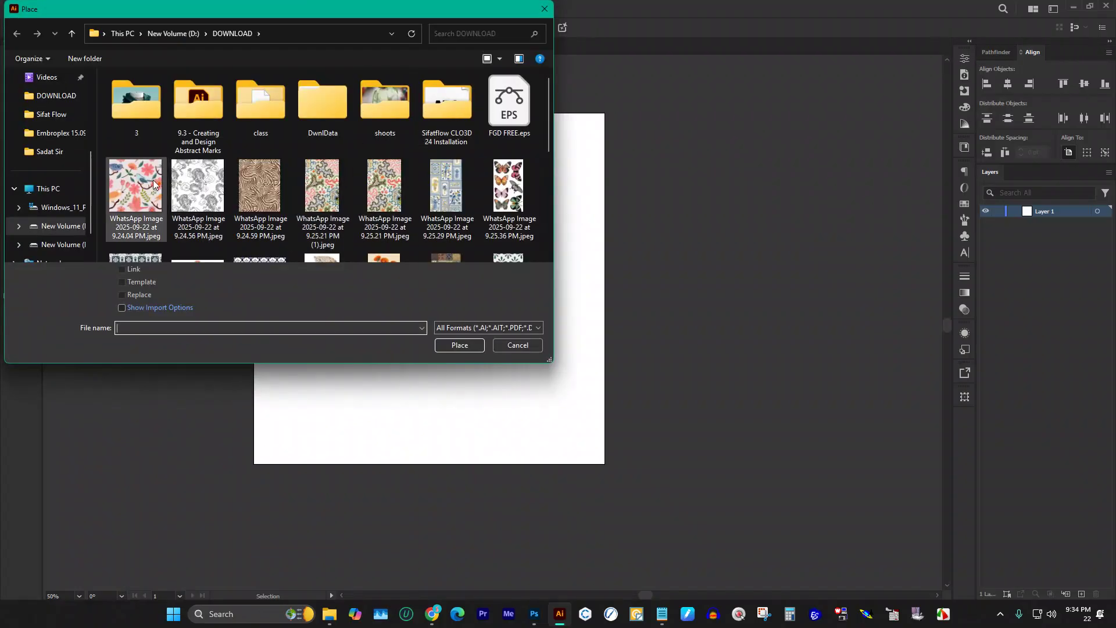
{"action": "left_click", "coordinate": [160, 184]}
{"action": "scroll", "coordinate": [226, 188], "scroll_direction": "down", "scroll_amount": 3}
{"action": "scroll", "coordinate": [294, 203], "scroll_direction": "up", "scroll_amount": 3}
{"action": "scroll", "coordinate": [415, 228], "scroll_direction": "down", "scroll_amount": 5}
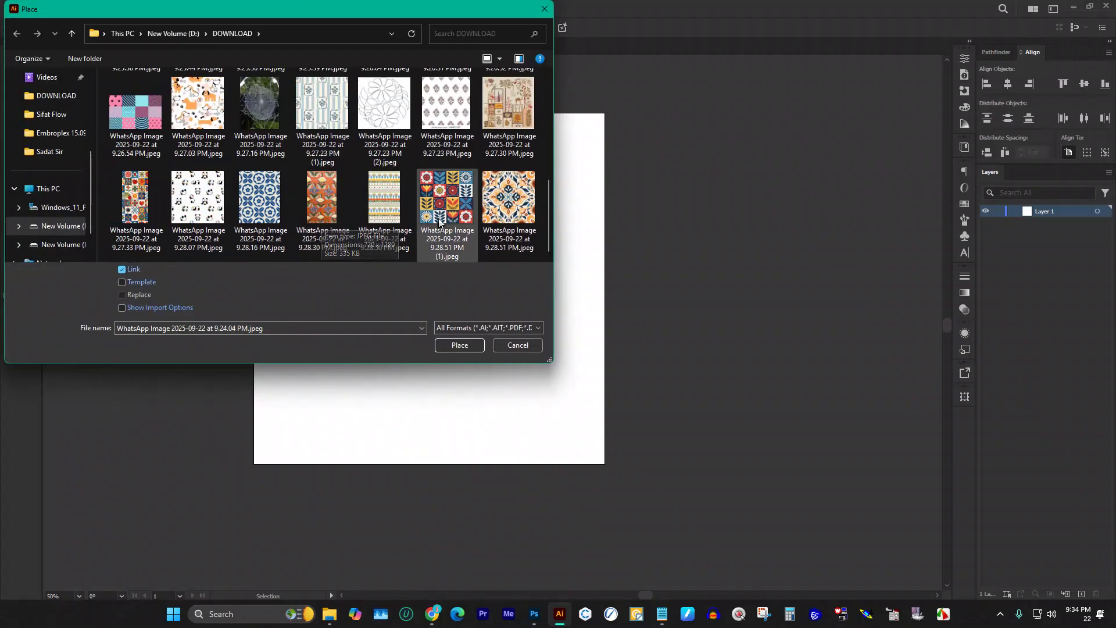
{"action": "left_click", "coordinate": [500, 201], "text": "shift"}
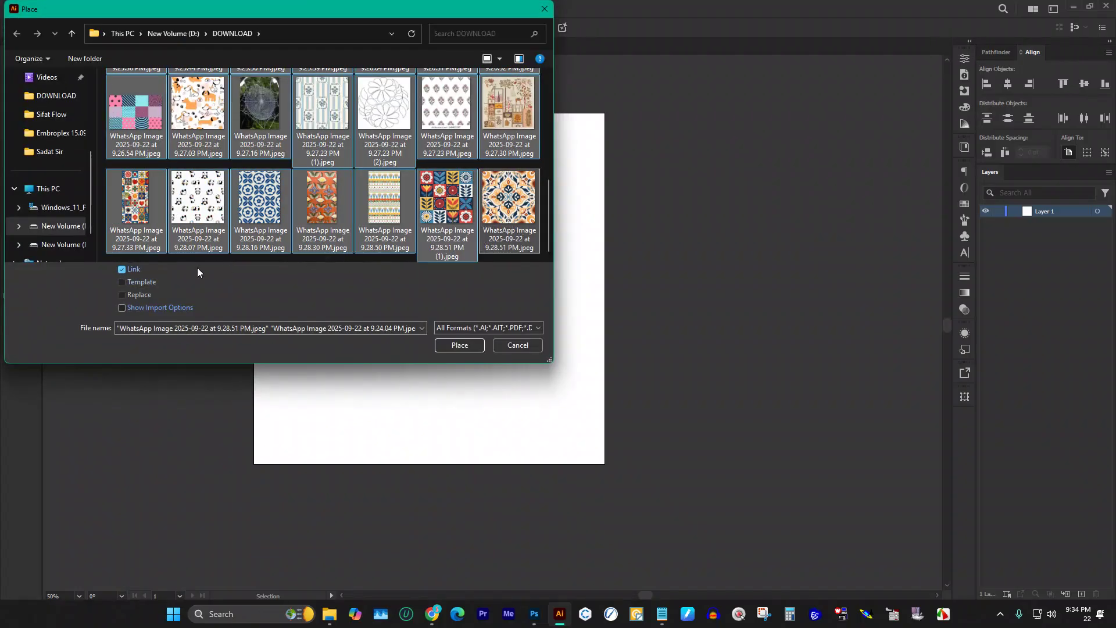
{"action": "left_click", "coordinate": [123, 269]}
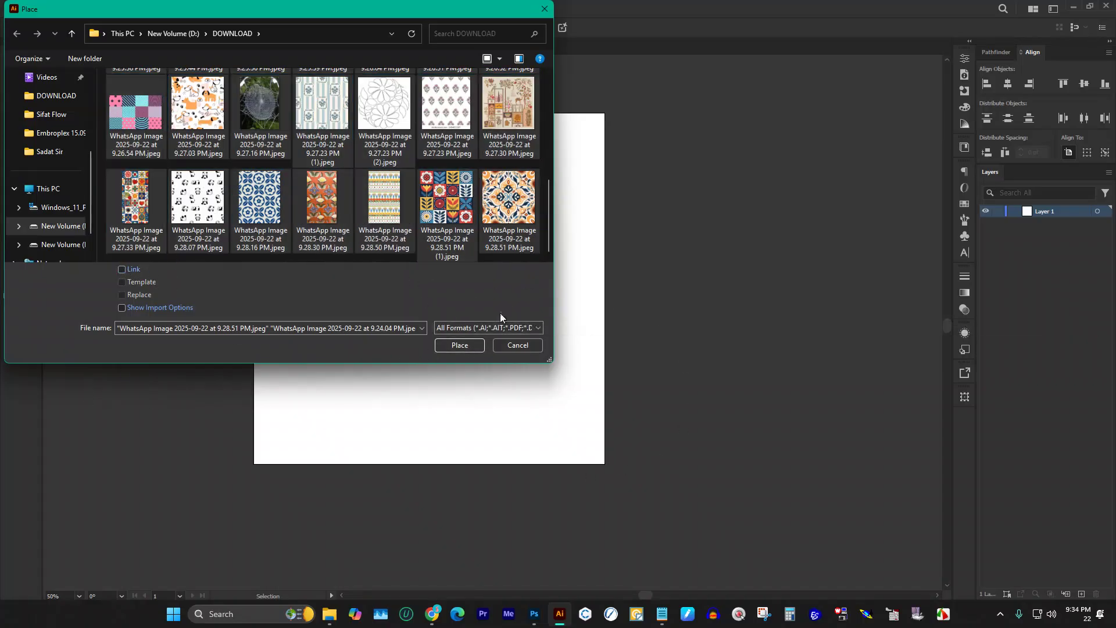
{"action": "left_click", "coordinate": [469, 346]}
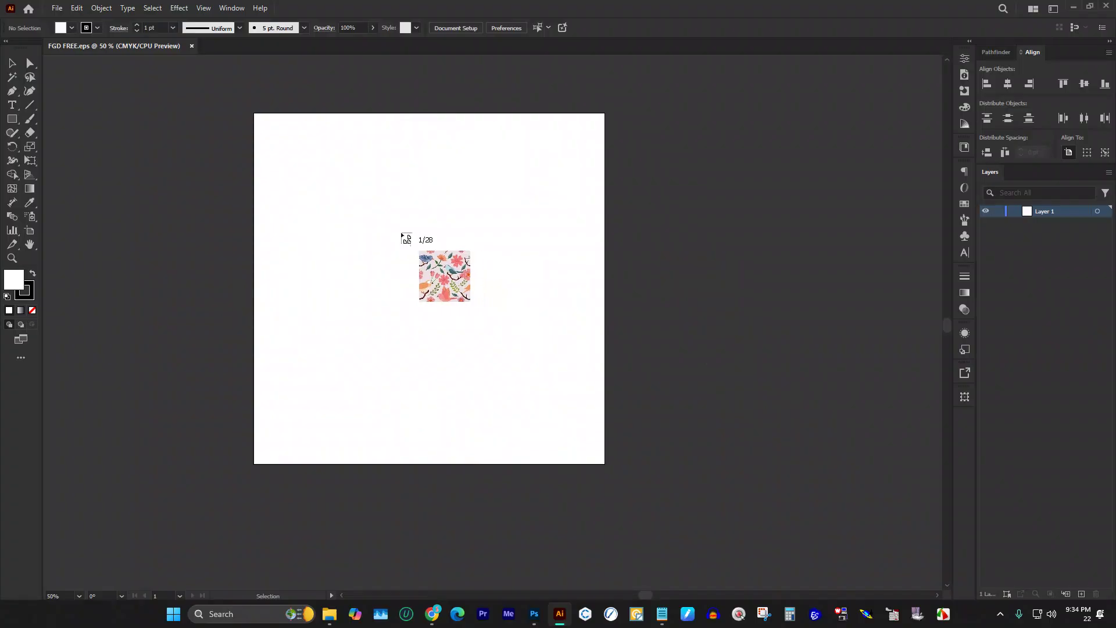
Step: Drop the first images around the artboard: floral, dragon line-art, zebra-stripe, butterfly, tiles, and crab
{"action": "scroll", "coordinate": [217, 211], "scroll_direction": "down", "scroll_amount": 2}
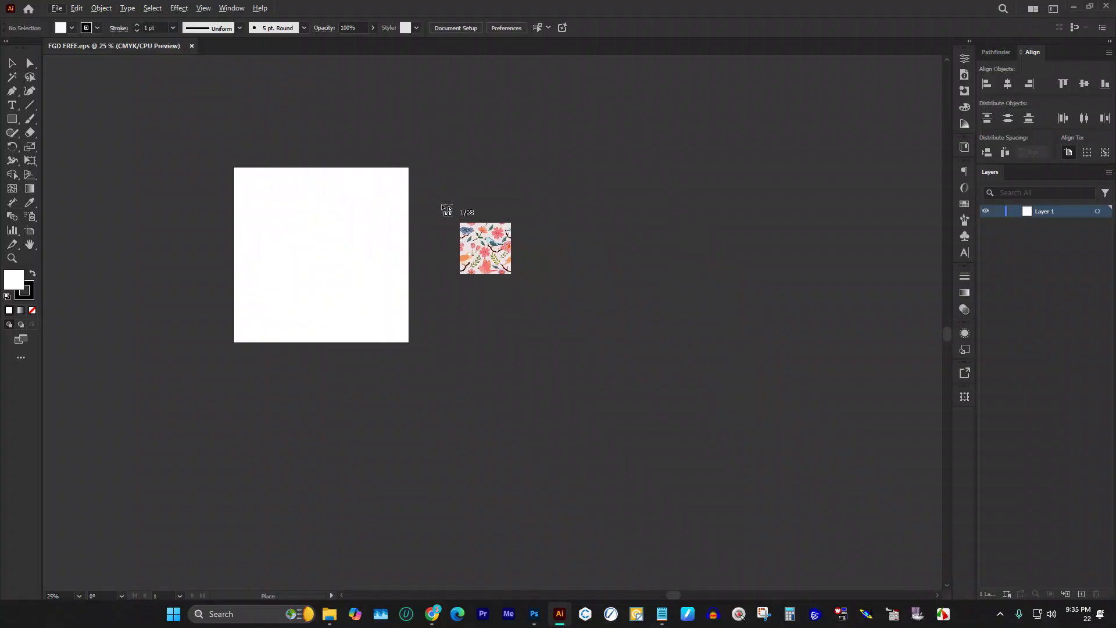
{"action": "left_click_drag", "start_coordinate": [437, 194], "coordinate": [490, 245]}
{"action": "left_click_drag", "start_coordinate": [512, 192], "coordinate": [598, 278]}
{"action": "left_click_drag", "start_coordinate": [475, 302], "coordinate": [545, 389]}
{"action": "left_click_drag", "start_coordinate": [592, 319], "coordinate": [689, 420]}
{"action": "left_click_drag", "start_coordinate": [666, 192], "coordinate": [747, 315]}
{"action": "scroll", "coordinate": [733, 333], "scroll_direction": "down", "scroll_amount": 4}
{"action": "left_click", "coordinate": [366, 334]}
{"action": "left_click", "coordinate": [495, 358]}
{"action": "left_click", "coordinate": [649, 339]}
{"action": "left_click_drag", "start_coordinate": [710, 431], "coordinate": [721, 411]}
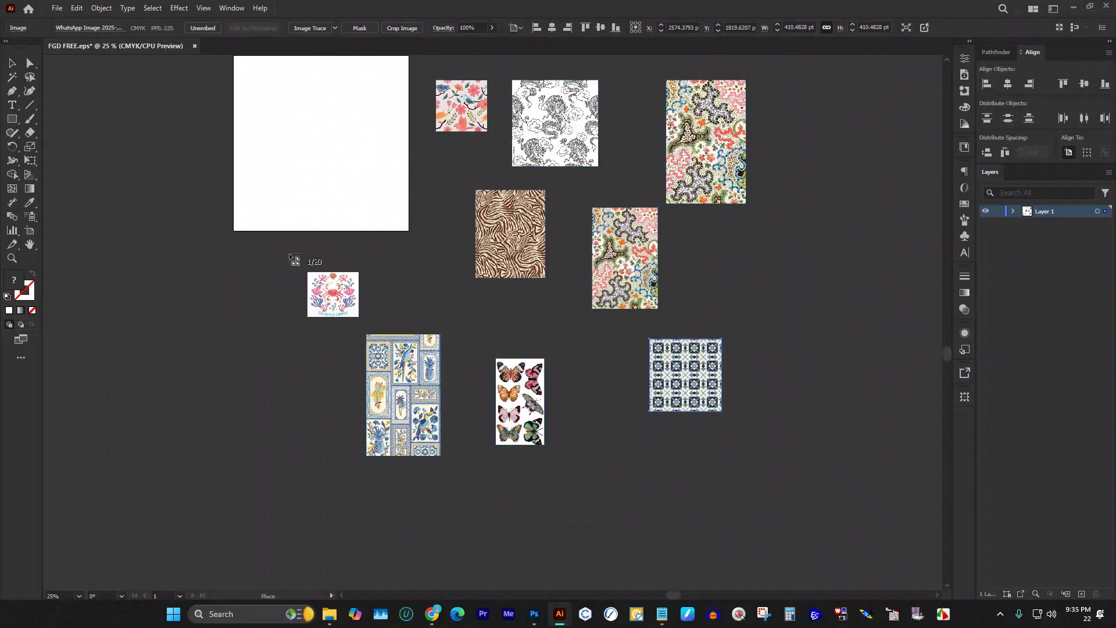
{"action": "left_click", "coordinate": [261, 278]}
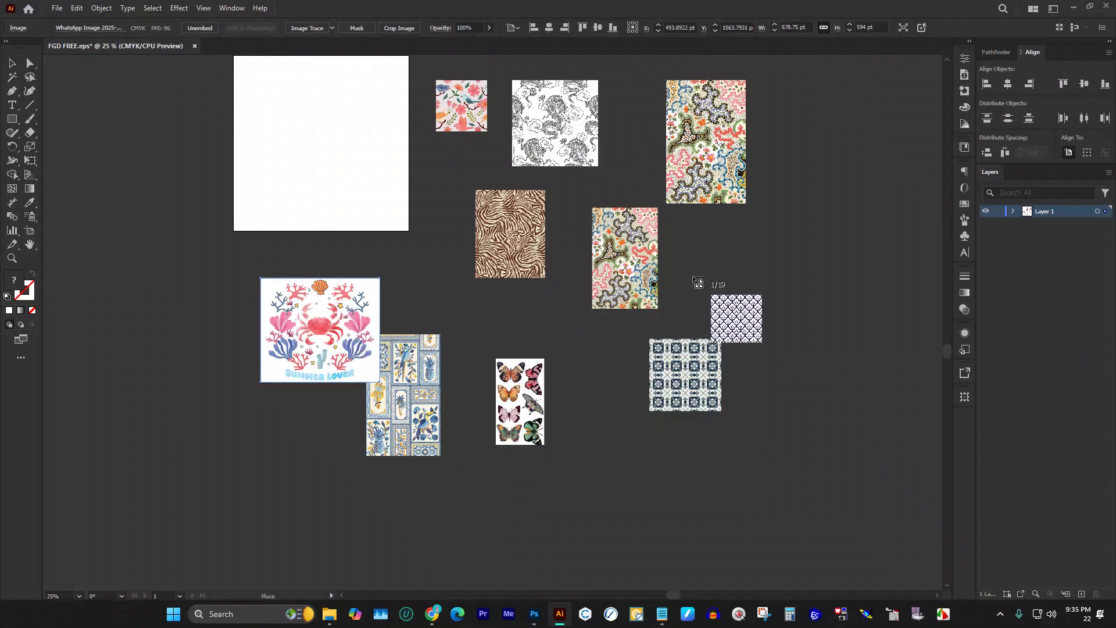
Step: Place the blue pattern, leaves and the next batch of images further across the canvas
{"action": "scroll", "coordinate": [668, 288], "scroll_direction": "up", "scroll_amount": 4}
{"action": "scroll", "coordinate": [581, 221], "scroll_direction": "up", "scroll_amount": 2}
{"action": "scroll", "coordinate": [639, 232], "scroll_direction": "down", "scroll_amount": 2}
{"action": "scroll", "coordinate": [730, 282], "scroll_direction": "down", "scroll_amount": 3}
{"action": "left_click", "coordinate": [713, 281]}
{"action": "left_click", "coordinate": [132, 252]}
{"action": "left_click_drag", "start_coordinate": [155, 362], "coordinate": [265, 495]}
{"action": "scroll", "coordinate": [581, 442], "scroll_direction": "down", "scroll_amount": 5}
{"action": "left_click_drag", "start_coordinate": [598, 347], "coordinate": [651, 441]}
{"action": "left_click_drag", "start_coordinate": [694, 358], "coordinate": [761, 402]}
{"action": "scroll", "coordinate": [372, 500], "scroll_direction": "down", "scroll_amount": 3}
{"action": "left_click_drag", "start_coordinate": [241, 341], "coordinate": [319, 419]}
{"action": "left_click_drag", "start_coordinate": [424, 341], "coordinate": [517, 466]}
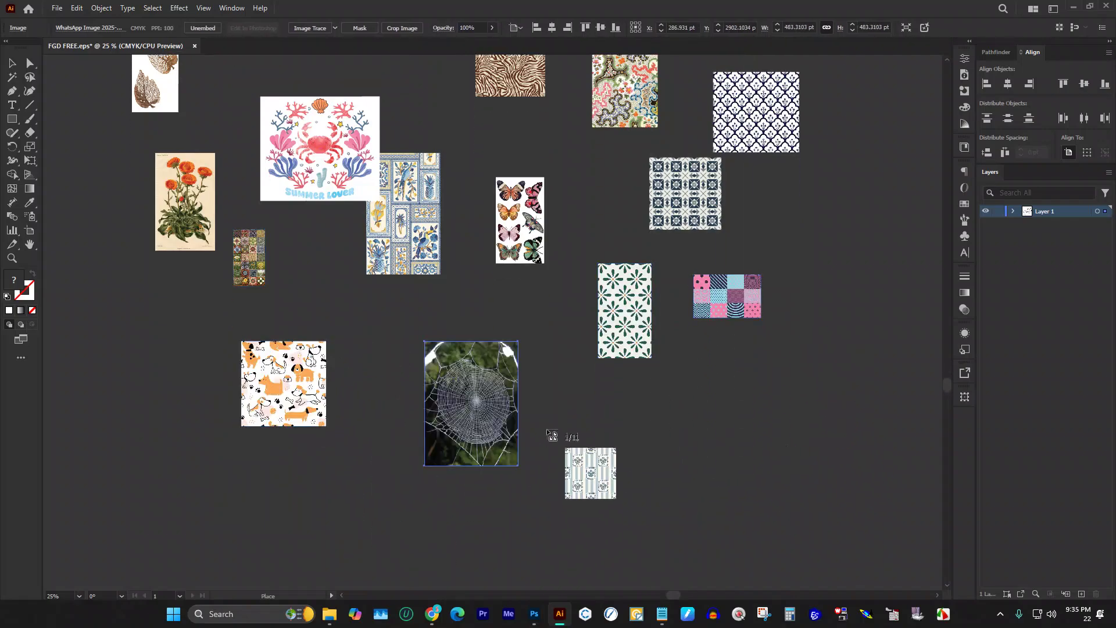
{"action": "scroll", "coordinate": [576, 418], "scroll_direction": "down", "scroll_amount": 3}
{"action": "left_click_drag", "start_coordinate": [606, 333], "coordinate": [689, 416]}
{"action": "left_click_drag", "start_coordinate": [738, 326], "coordinate": [834, 420]}
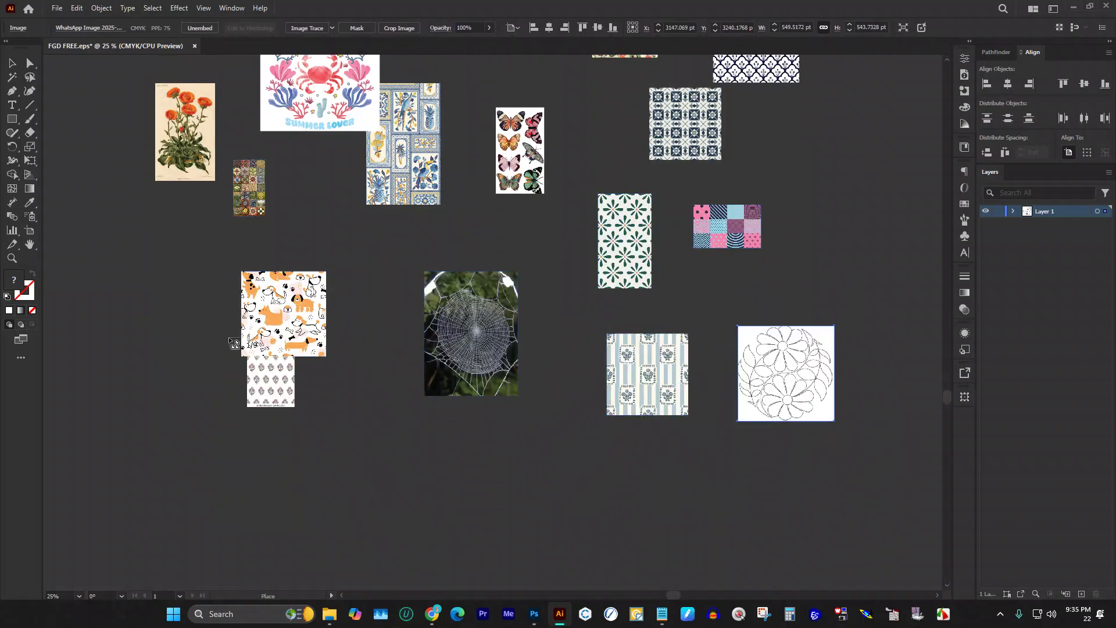
Step: Place the remaining queued pattern images until none are left
{"action": "scroll", "coordinate": [181, 325], "scroll_direction": "down", "scroll_amount": 2}
{"action": "left_click_drag", "start_coordinate": [124, 347], "coordinate": [169, 407]}
{"action": "left_click_drag", "start_coordinate": [218, 371], "coordinate": [311, 465]}
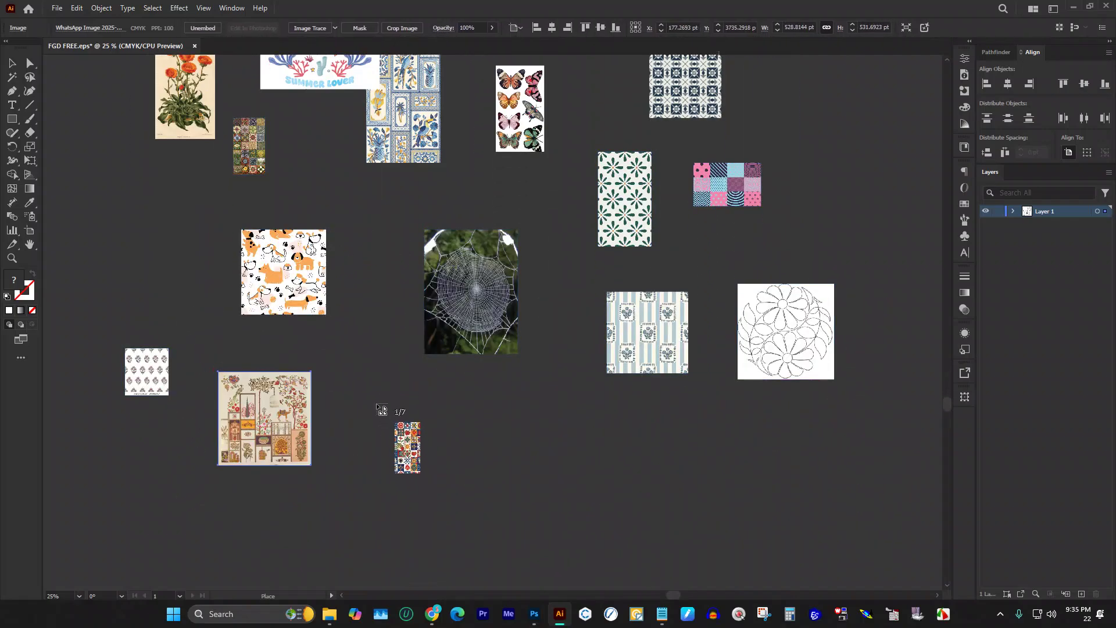
{"action": "left_click_drag", "start_coordinate": [376, 402], "coordinate": [428, 507]}
{"action": "left_click_drag", "start_coordinate": [519, 417], "coordinate": [573, 471]}
{"action": "scroll", "coordinate": [630, 418], "scroll_direction": "down", "scroll_amount": 2}
{"action": "left_click_drag", "start_coordinate": [624, 356], "coordinate": [717, 472]}
{"action": "left_click_drag", "start_coordinate": [746, 363], "coordinate": [792, 445]}
{"action": "scroll", "coordinate": [572, 352], "scroll_direction": "down", "scroll_amount": 5}
{"action": "left_click_drag", "start_coordinate": [233, 343], "coordinate": [273, 409]}
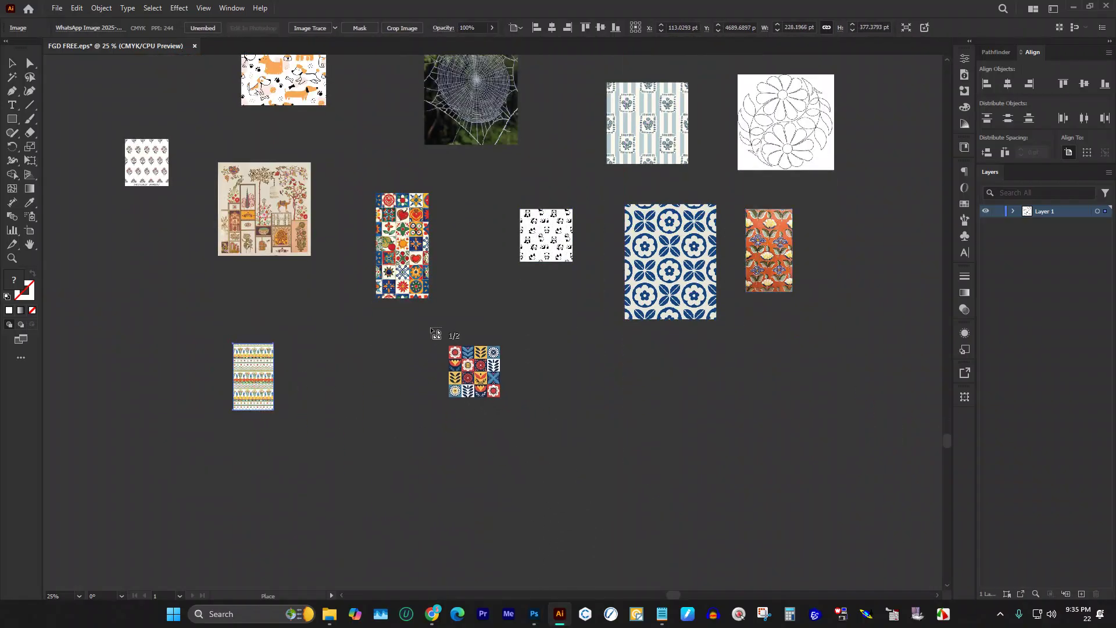
{"action": "left_click_drag", "start_coordinate": [428, 326], "coordinate": [530, 429]}
{"action": "scroll", "coordinate": [587, 334], "scroll_direction": "down", "scroll_amount": 1}
{"action": "left_click_drag", "start_coordinate": [587, 320], "coordinate": [687, 418]}
{"action": "scroll", "coordinate": [539, 380], "scroll_direction": "up", "scroll_amount": 3}
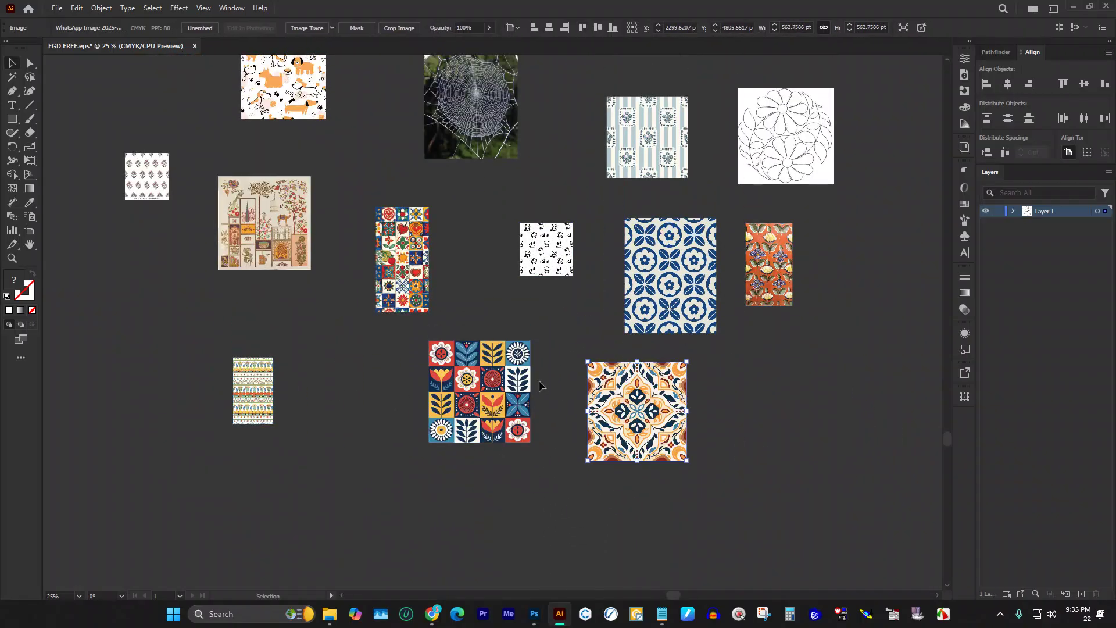
Step: Delete the paisley image from the pattern collection
{"action": "scroll", "coordinate": [552, 355], "scroll_direction": "down", "scroll_amount": 3}
{"action": "scroll", "coordinate": [639, 246], "scroll_direction": "up", "scroll_amount": 1}
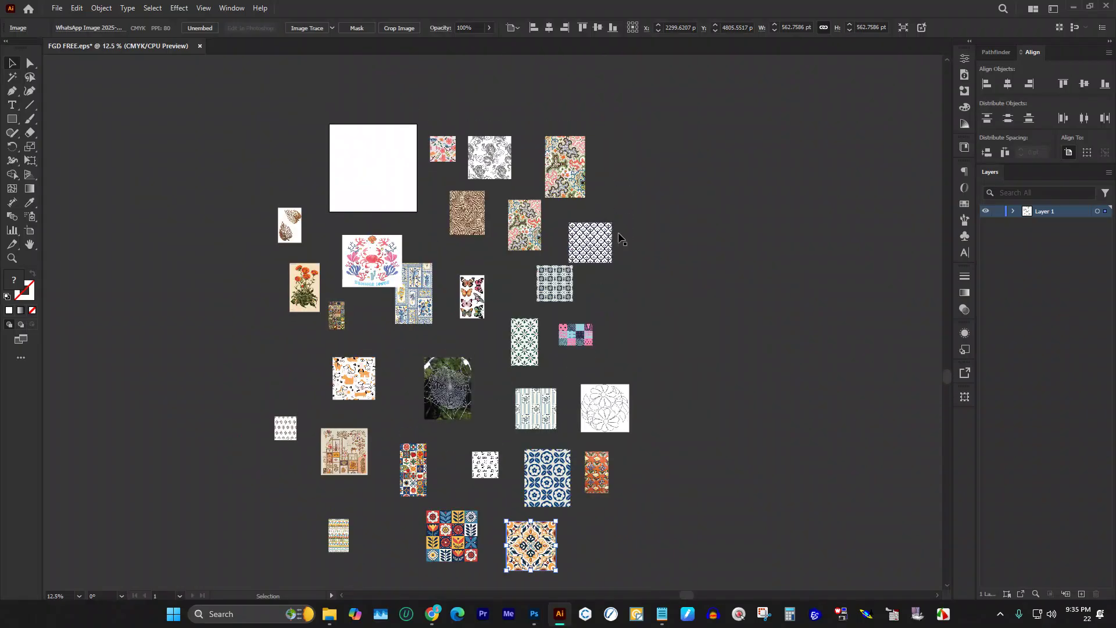
{"action": "scroll", "coordinate": [468, 93], "scroll_direction": "up", "scroll_amount": 3}
{"action": "scroll", "coordinate": [488, 164], "scroll_direction": "down", "scroll_amount": 1}
{"action": "scroll", "coordinate": [506, 161], "scroll_direction": "down", "scroll_amount": 3}
{"action": "scroll", "coordinate": [516, 168], "scroll_direction": "down", "scroll_amount": 1}
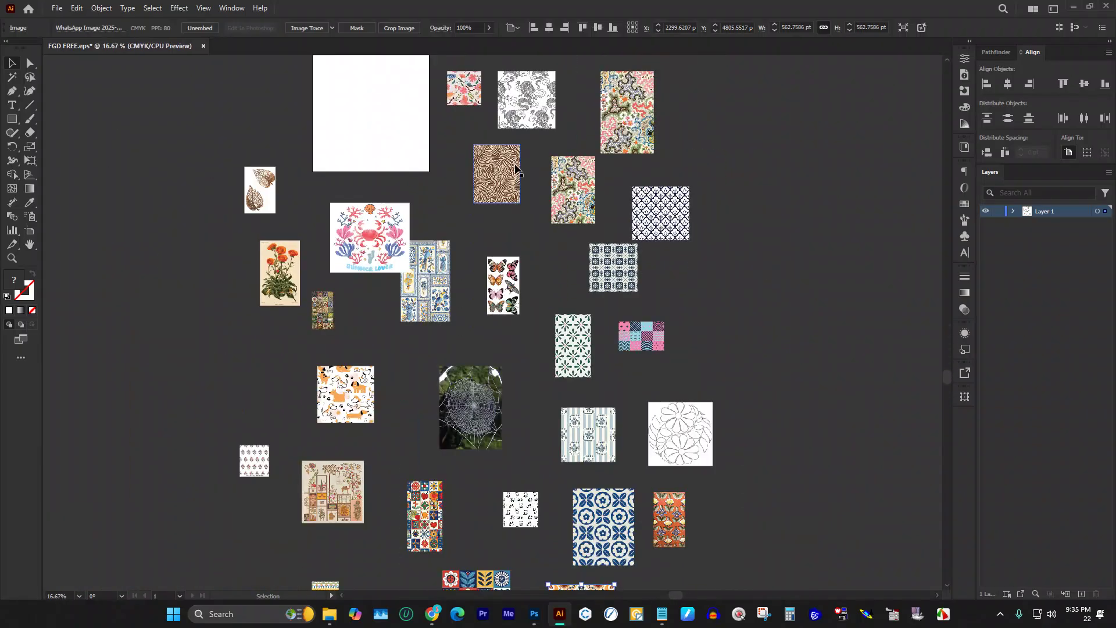
{"action": "scroll", "coordinate": [516, 169], "scroll_direction": "down", "scroll_amount": 1}
{"action": "scroll", "coordinate": [523, 170], "scroll_direction": "down", "scroll_amount": 1}
{"action": "scroll", "coordinate": [544, 175], "scroll_direction": "up", "scroll_amount": 1}
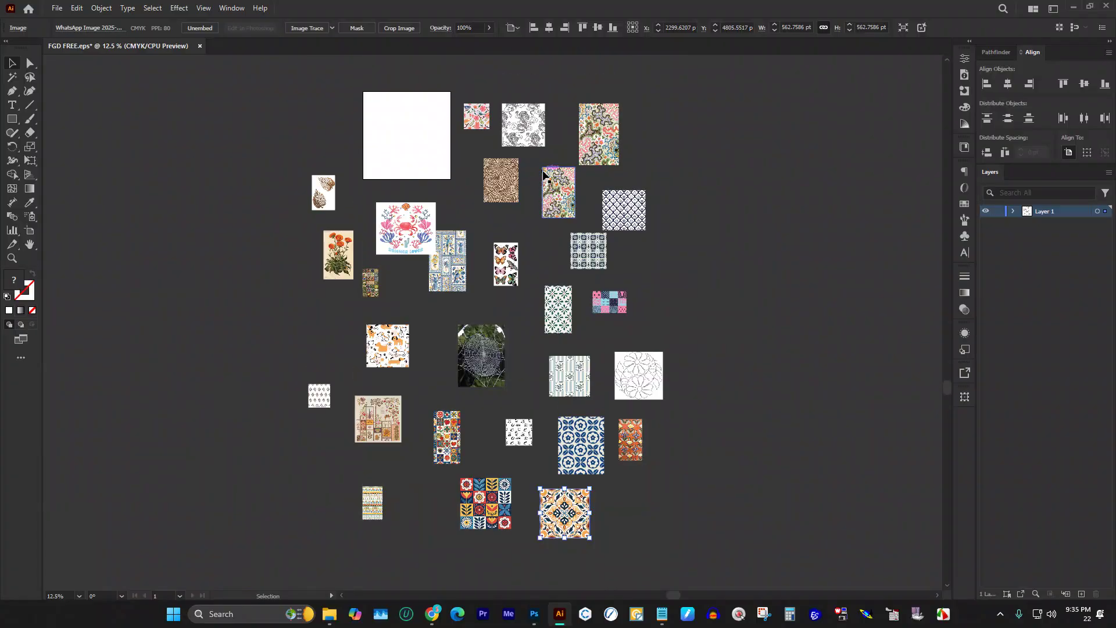
{"action": "scroll", "coordinate": [523, 169], "scroll_direction": "up", "scroll_amount": 1}
{"action": "scroll", "coordinate": [495, 168], "scroll_direction": "up", "scroll_amount": 2}
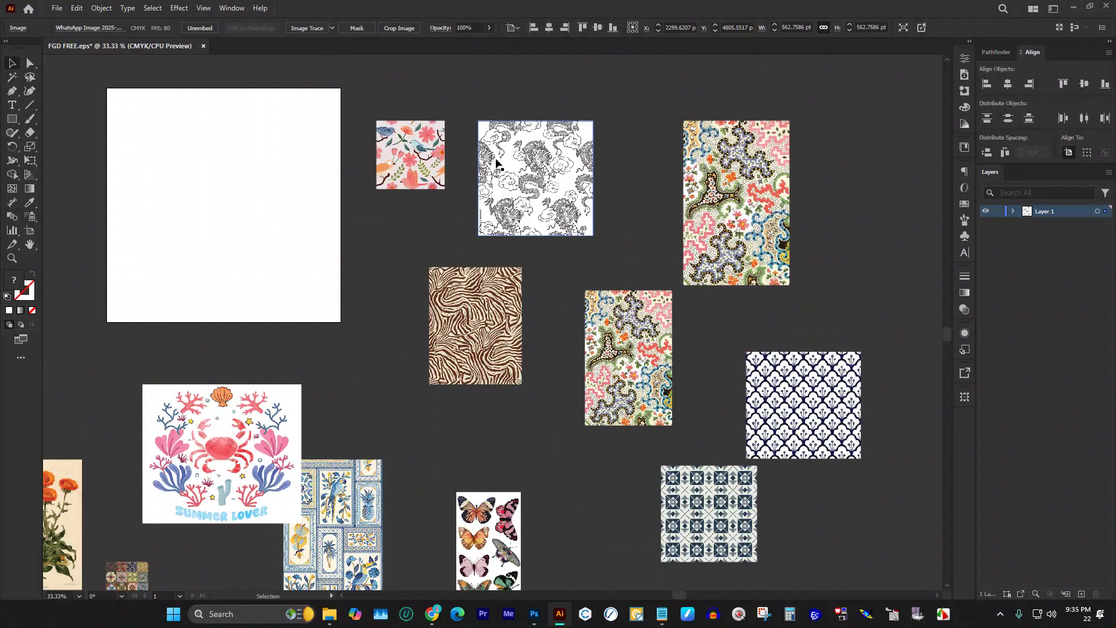
{"action": "scroll", "coordinate": [495, 168], "scroll_direction": "up", "scroll_amount": 1}
{"action": "scroll", "coordinate": [494, 174], "scroll_direction": "up", "scroll_amount": 3}
{"action": "scroll", "coordinate": [472, 215], "scroll_direction": "down", "scroll_amount": 4}
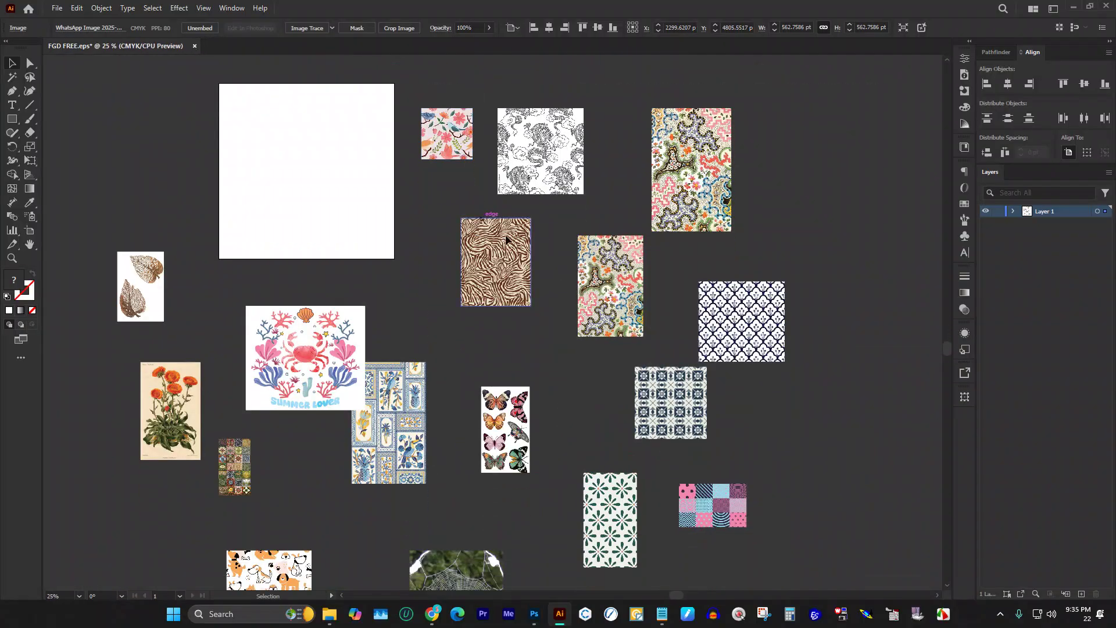
{"action": "scroll", "coordinate": [472, 215], "scroll_direction": "down", "scroll_amount": 2}
{"action": "left_click_drag", "start_coordinate": [626, 235], "coordinate": [510, 267]}
{"action": "key", "text": "Delete"}
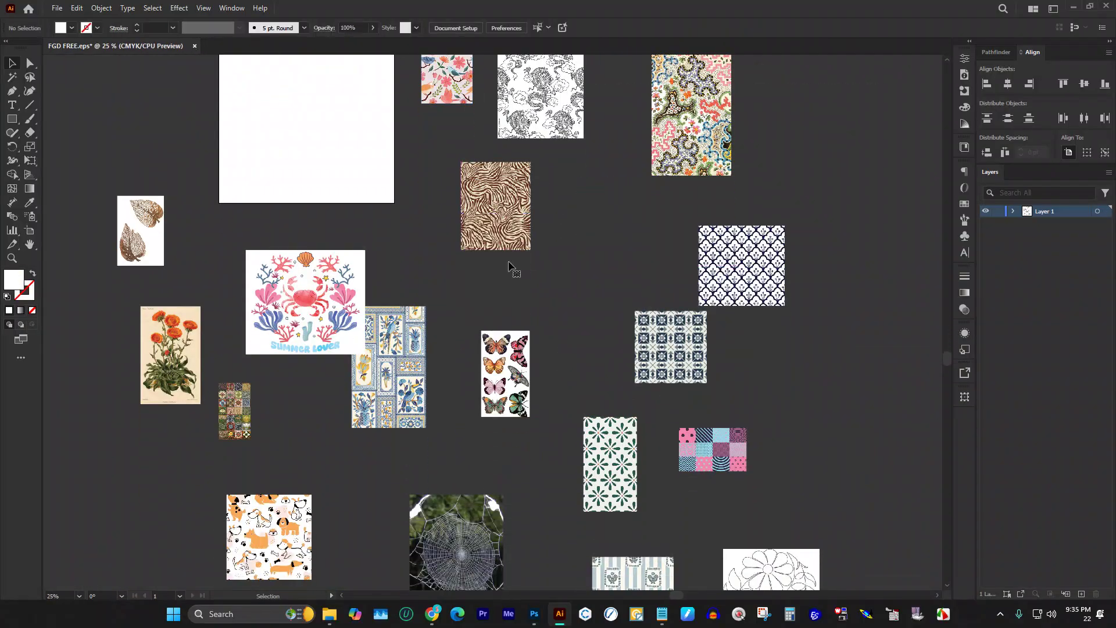
Step: Move the zebra-stripe image to the far left of the artboard area
{"action": "scroll", "coordinate": [511, 264], "scroll_direction": "down", "scroll_amount": 7}
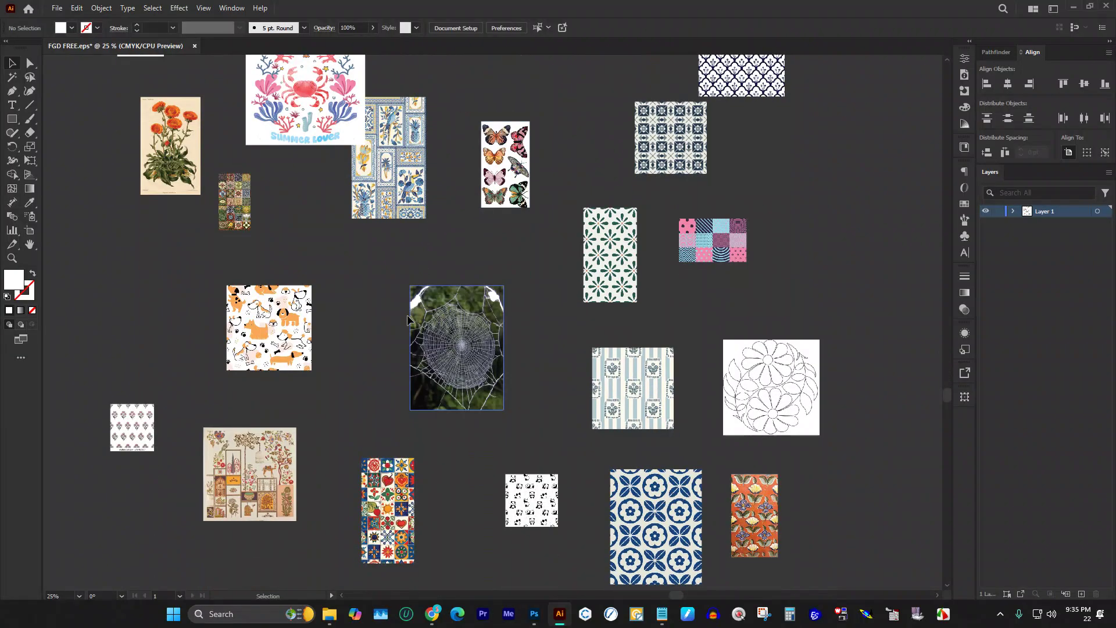
{"action": "scroll", "coordinate": [417, 319], "scroll_direction": "down", "scroll_amount": 3}
{"action": "scroll", "coordinate": [471, 324], "scroll_direction": "up", "scroll_amount": 1}
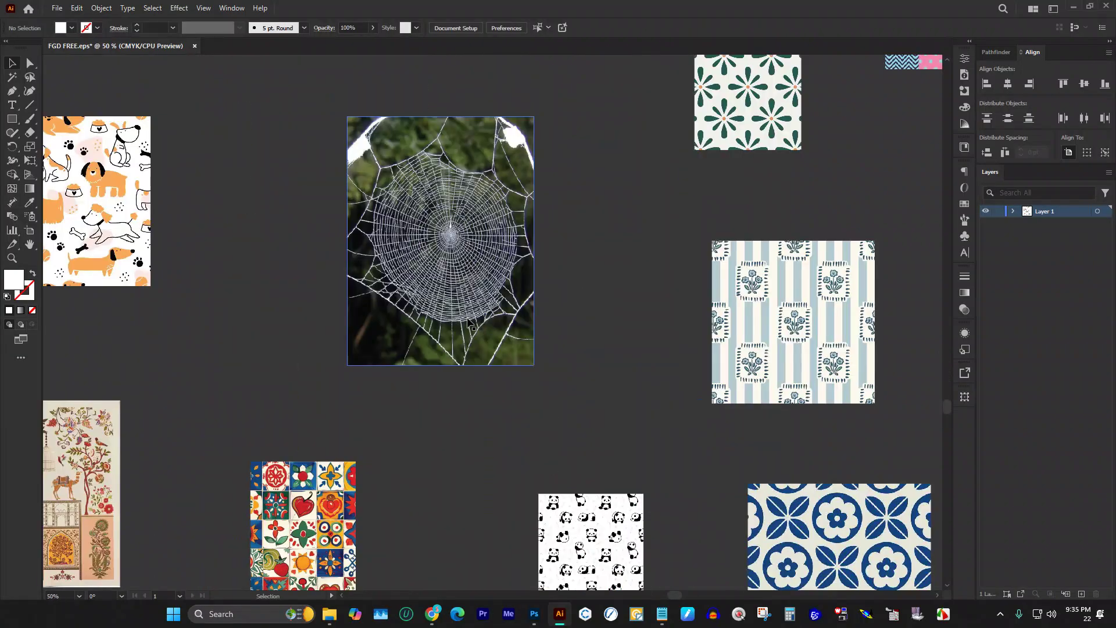
{"action": "scroll", "coordinate": [477, 302], "scroll_direction": "down", "scroll_amount": 4}
{"action": "scroll", "coordinate": [458, 289], "scroll_direction": "up", "scroll_amount": 2}
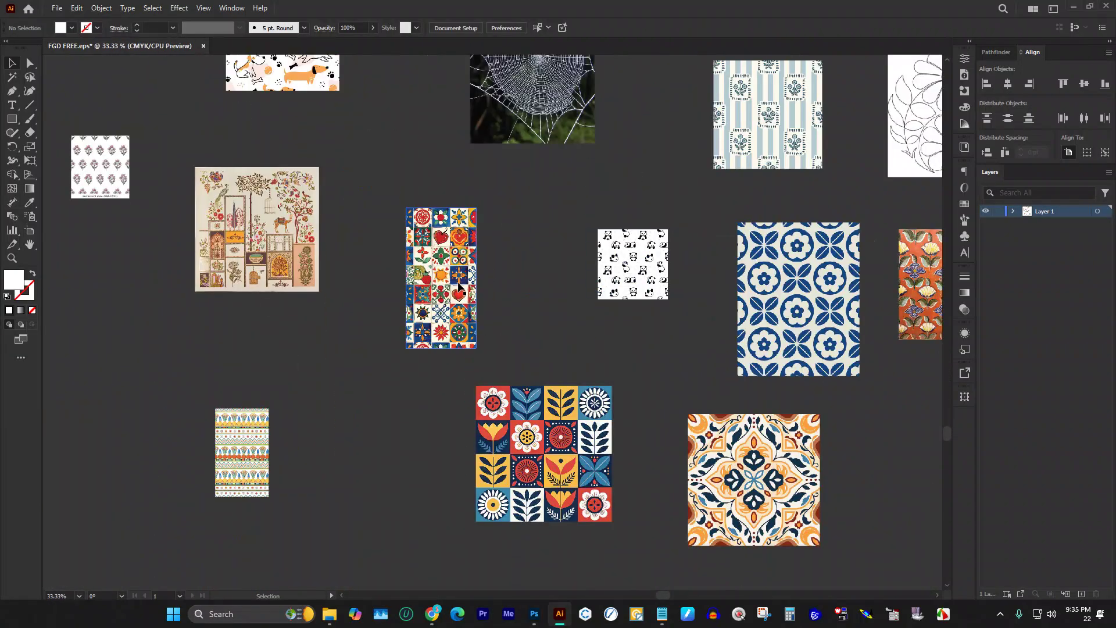
{"action": "scroll", "coordinate": [269, 351], "scroll_direction": "down", "scroll_amount": 3}
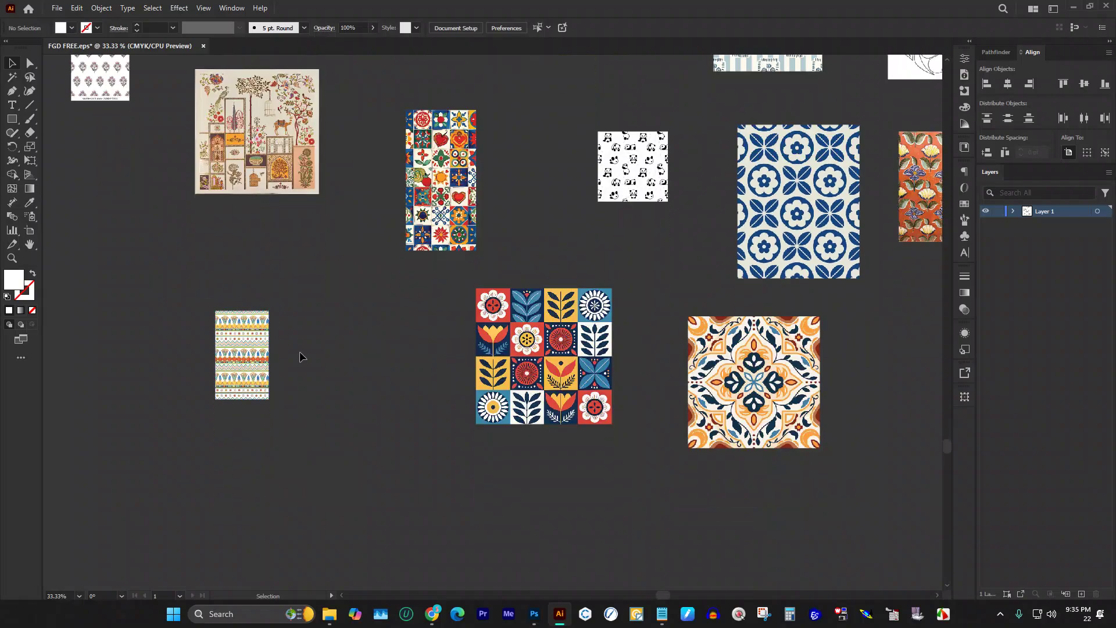
{"action": "scroll", "coordinate": [302, 356], "scroll_direction": "up", "scroll_amount": 6}
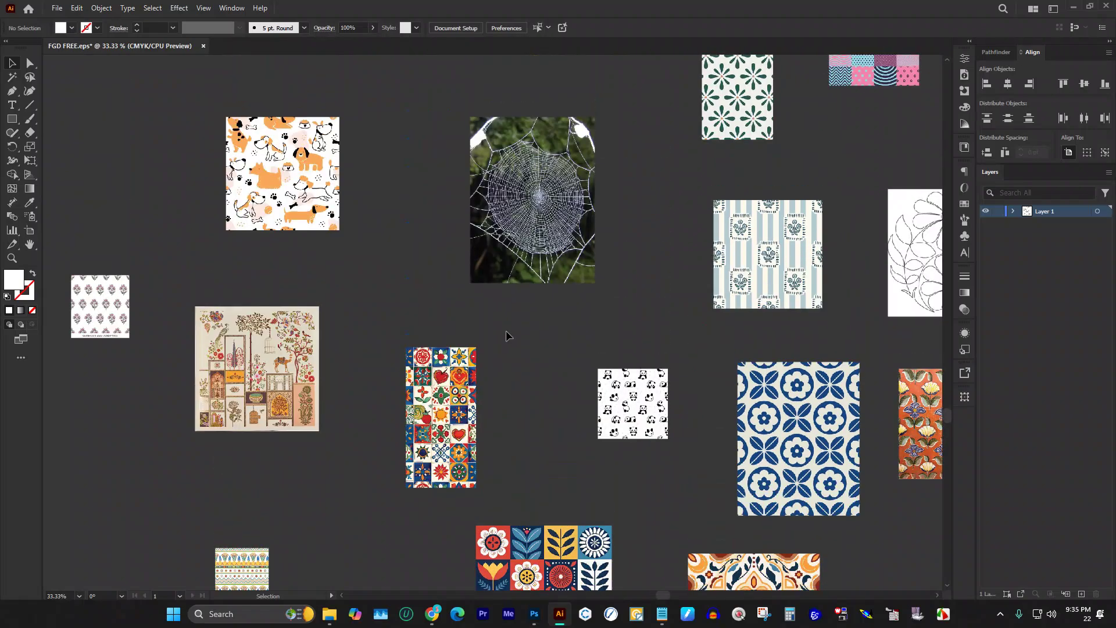
{"action": "scroll", "coordinate": [506, 336], "scroll_direction": "up", "scroll_amount": 10}
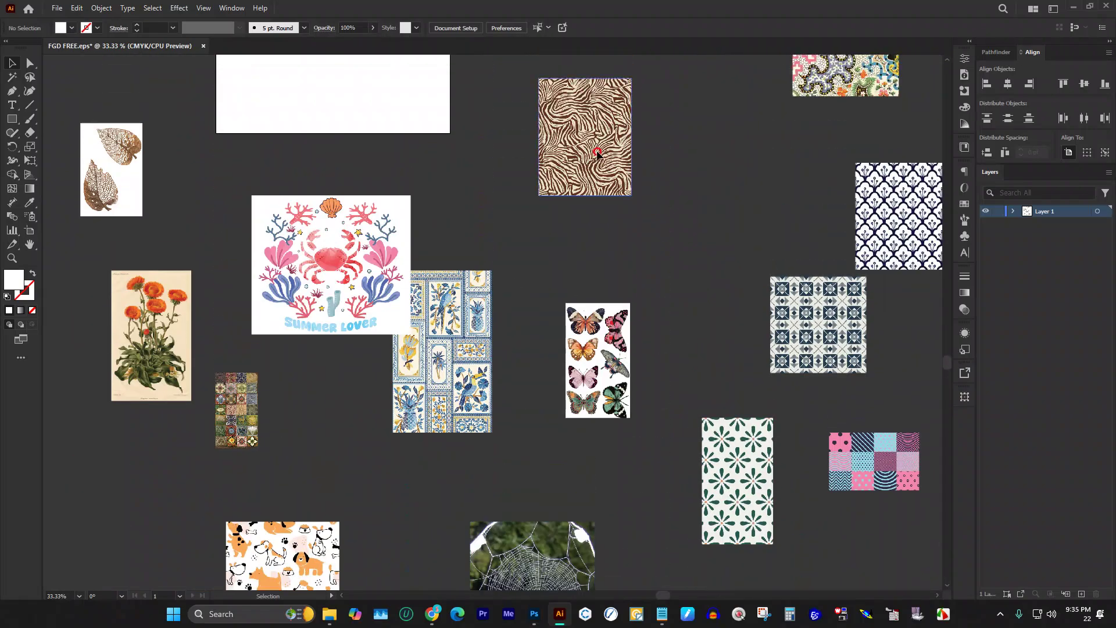
{"action": "left_click", "coordinate": [596, 150]}
{"action": "scroll", "coordinate": [663, 207], "scroll_direction": "down", "scroll_amount": 3}
{"action": "left_click_drag", "start_coordinate": [638, 186], "coordinate": [250, 185]}
{"action": "scroll", "coordinate": [780, 175], "scroll_direction": "up", "scroll_amount": 1}
{"action": "scroll", "coordinate": [779, 186], "scroll_direction": "down", "scroll_amount": 4}
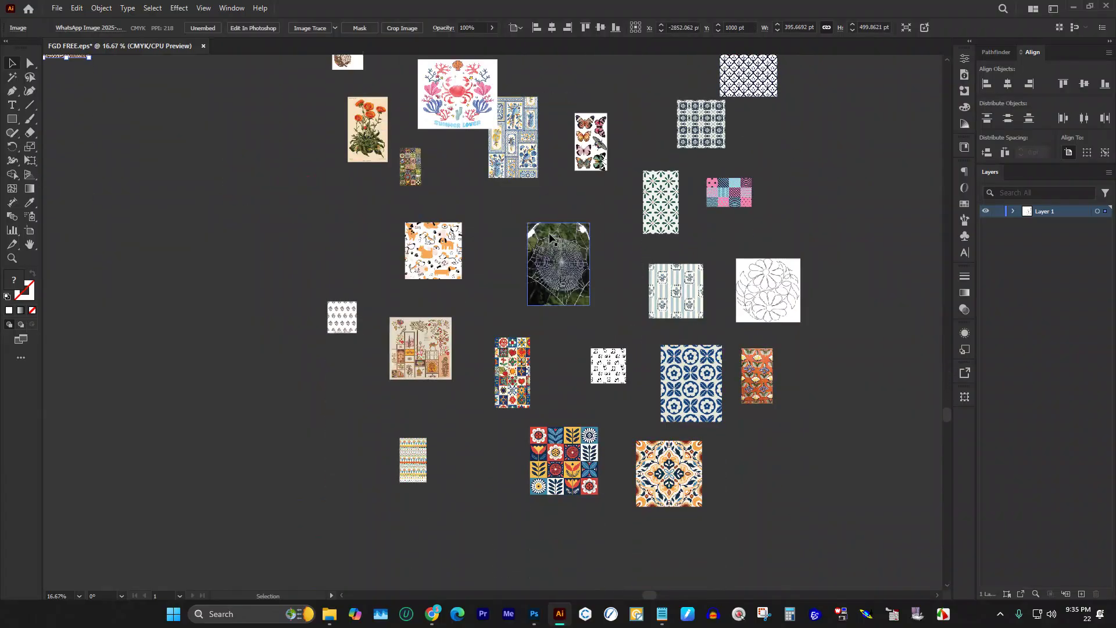
{"action": "left_click", "coordinate": [296, 184]}
Step: Move the dragon line-art image to the left, below the zebra
{"action": "scroll", "coordinate": [384, 441], "scroll_direction": "up", "scroll_amount": 4}
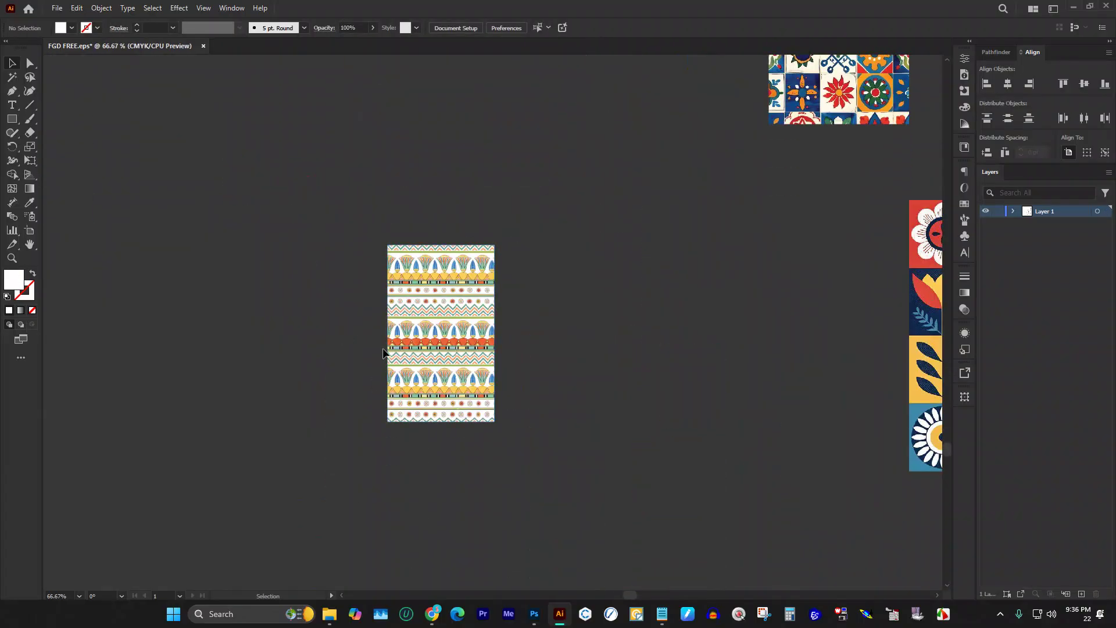
{"action": "scroll", "coordinate": [383, 353], "scroll_direction": "down", "scroll_amount": 3}
{"action": "scroll", "coordinate": [750, 366], "scroll_direction": "up", "scroll_amount": 6}
{"action": "scroll", "coordinate": [725, 361], "scroll_direction": "up", "scroll_amount": 8}
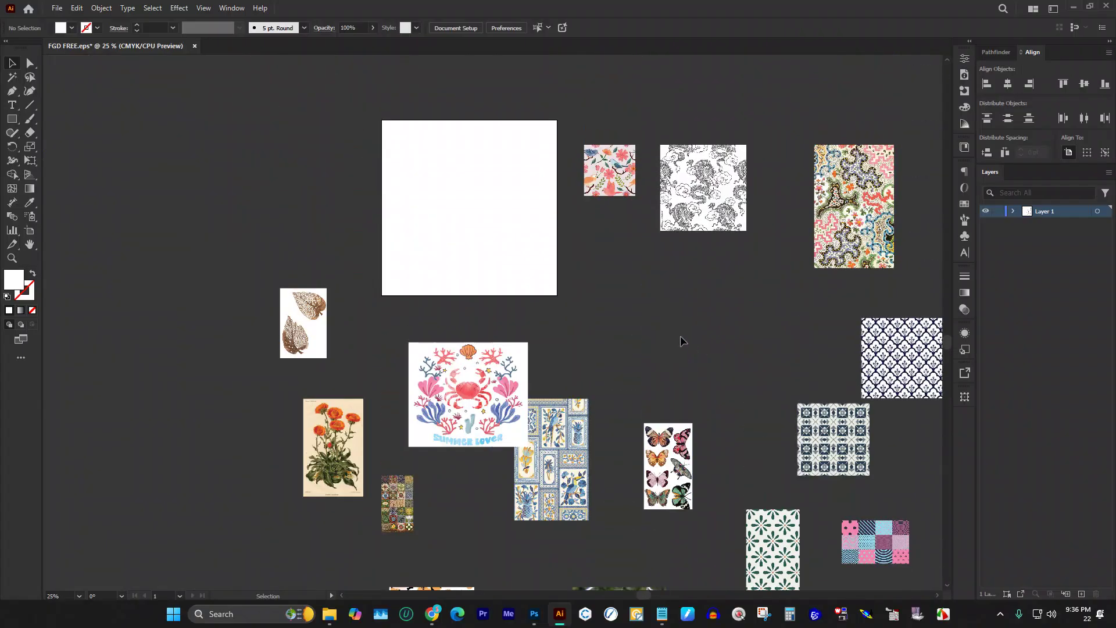
{"action": "scroll", "coordinate": [698, 302], "scroll_direction": "up", "scroll_amount": 1}
{"action": "left_click", "coordinate": [728, 243]}
{"action": "scroll", "coordinate": [730, 235], "scroll_direction": "up", "scroll_amount": 5}
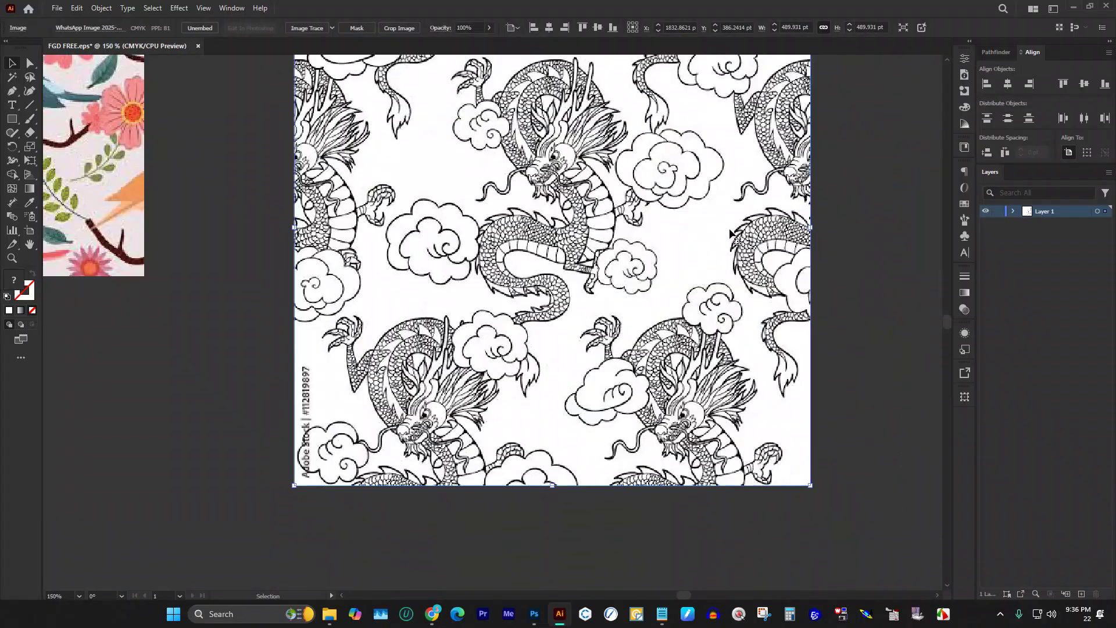
{"action": "scroll", "coordinate": [726, 229], "scroll_direction": "up", "scroll_amount": 2}
{"action": "scroll", "coordinate": [719, 231], "scroll_direction": "down", "scroll_amount": 4}
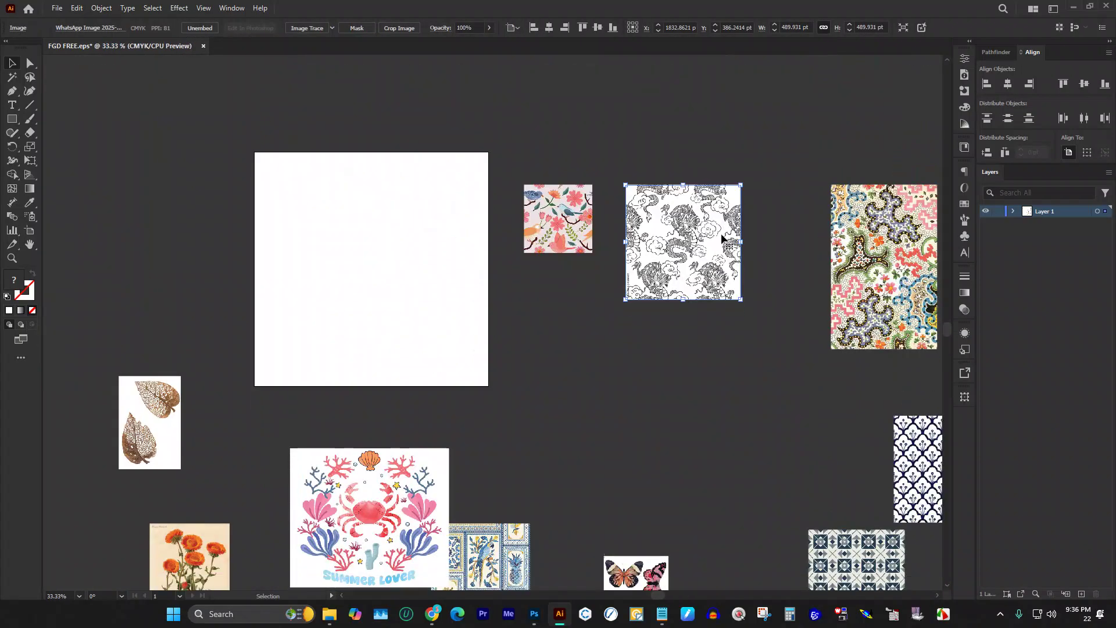
{"action": "scroll", "coordinate": [702, 214], "scroll_direction": "down", "scroll_amount": 2}
{"action": "left_click_drag", "start_coordinate": [665, 183], "coordinate": [122, 321]}
{"action": "scroll", "coordinate": [361, 159], "scroll_direction": "down", "scroll_amount": 1}
{"action": "left_click", "coordinate": [890, 210]}
Step: Select the folk flower tile in the collection
{"action": "scroll", "coordinate": [887, 210], "scroll_direction": "up", "scroll_amount": 2}
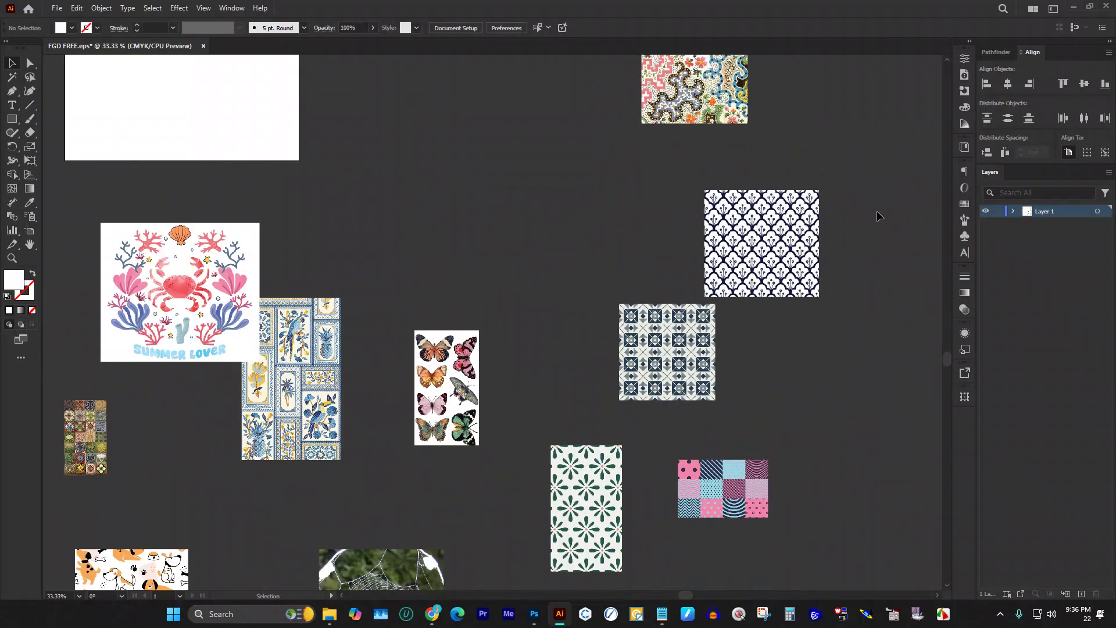
{"action": "scroll", "coordinate": [888, 211], "scroll_direction": "down", "scroll_amount": 2}
{"action": "scroll", "coordinate": [346, 311], "scroll_direction": "down", "scroll_amount": 5}
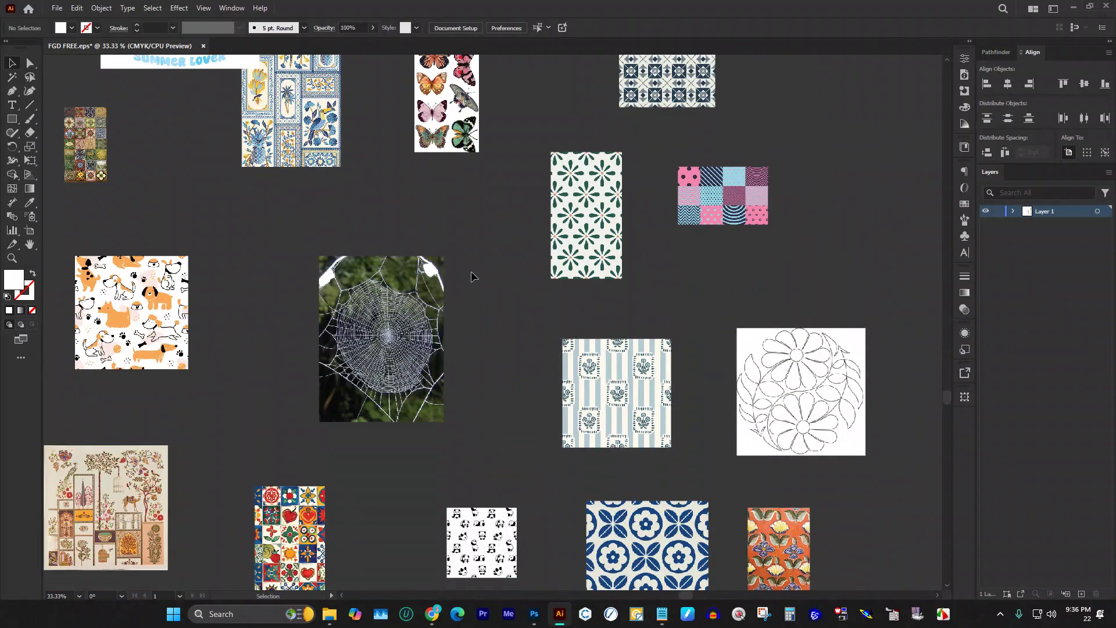
{"action": "scroll", "coordinate": [521, 266], "scroll_direction": "down", "scroll_amount": 5}
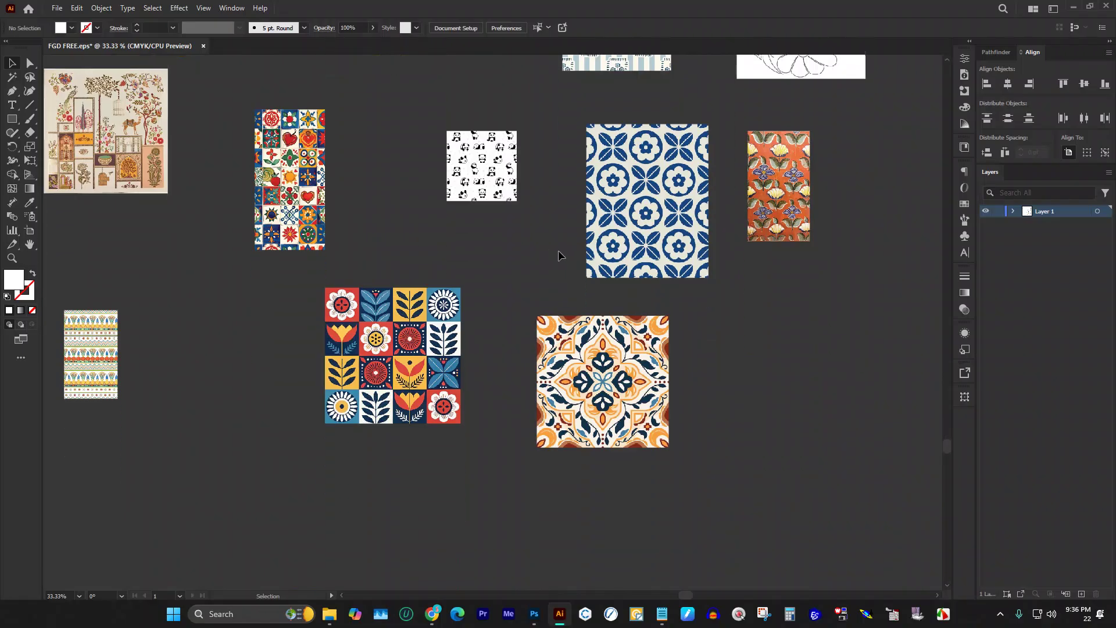
{"action": "scroll", "coordinate": [409, 314], "scroll_direction": "up", "scroll_amount": 3}
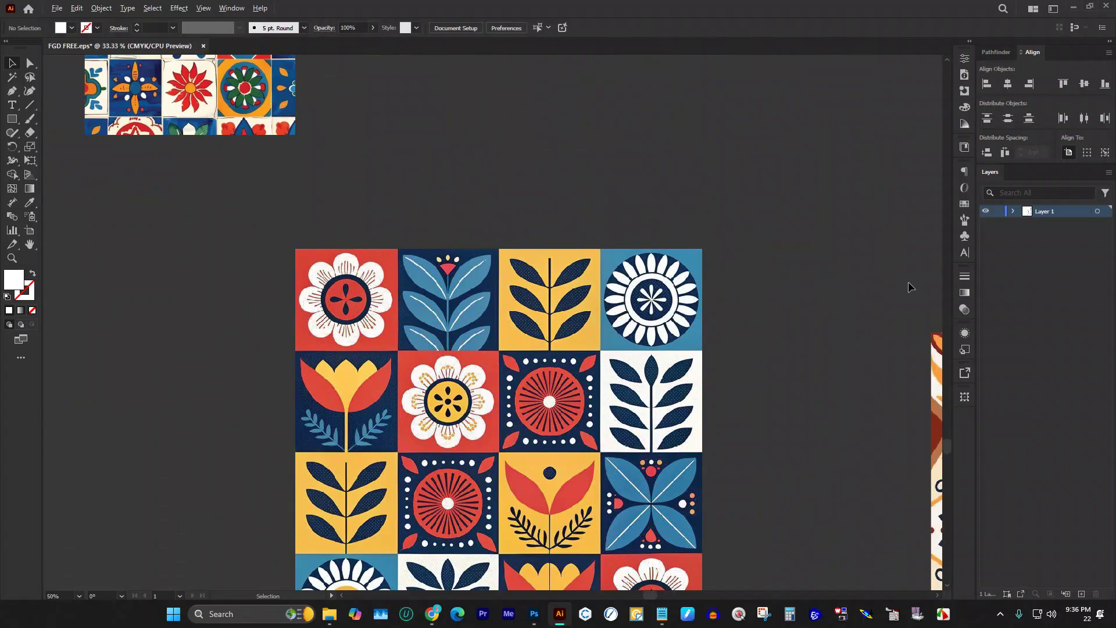
{"action": "scroll", "coordinate": [743, 296], "scroll_direction": "down", "scroll_amount": 3}
{"action": "scroll", "coordinate": [742, 296], "scroll_direction": "up", "scroll_amount": 4}
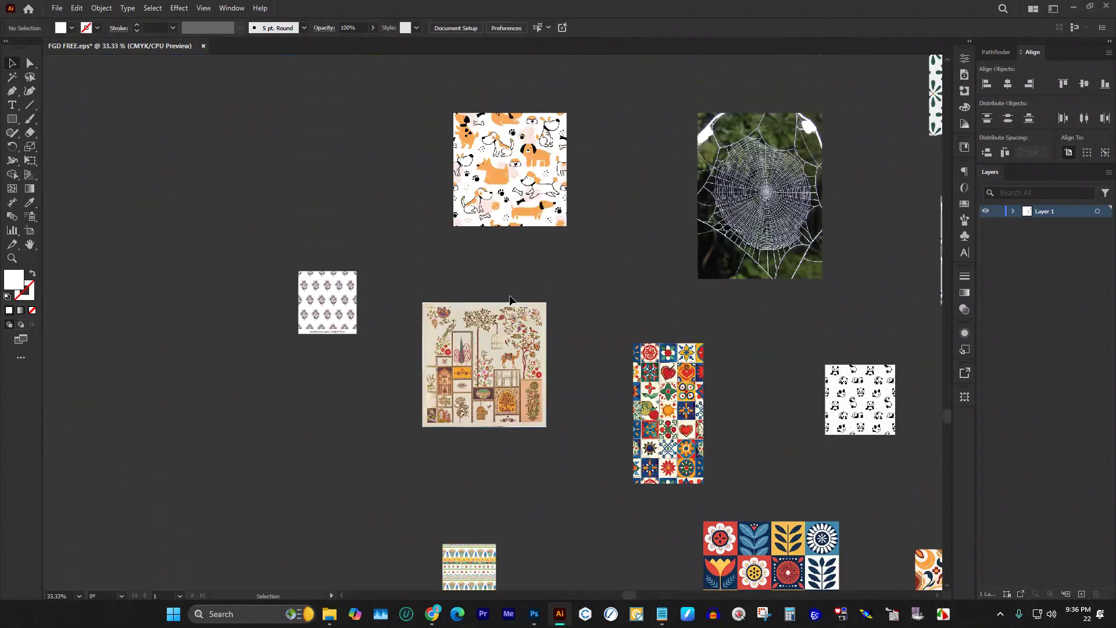
{"action": "scroll", "coordinate": [486, 310], "scroll_direction": "down", "scroll_amount": 1}
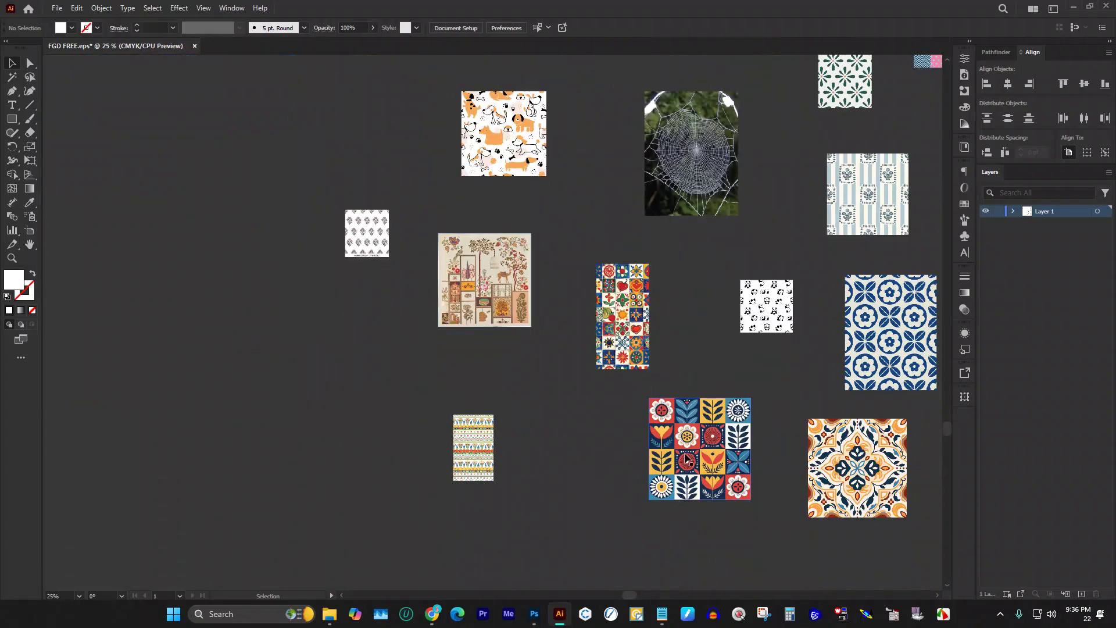
{"action": "scroll", "coordinate": [686, 459], "scroll_direction": "up", "scroll_amount": 1}
{"action": "scroll", "coordinate": [316, 302], "scroll_direction": "down", "scroll_amount": 4}
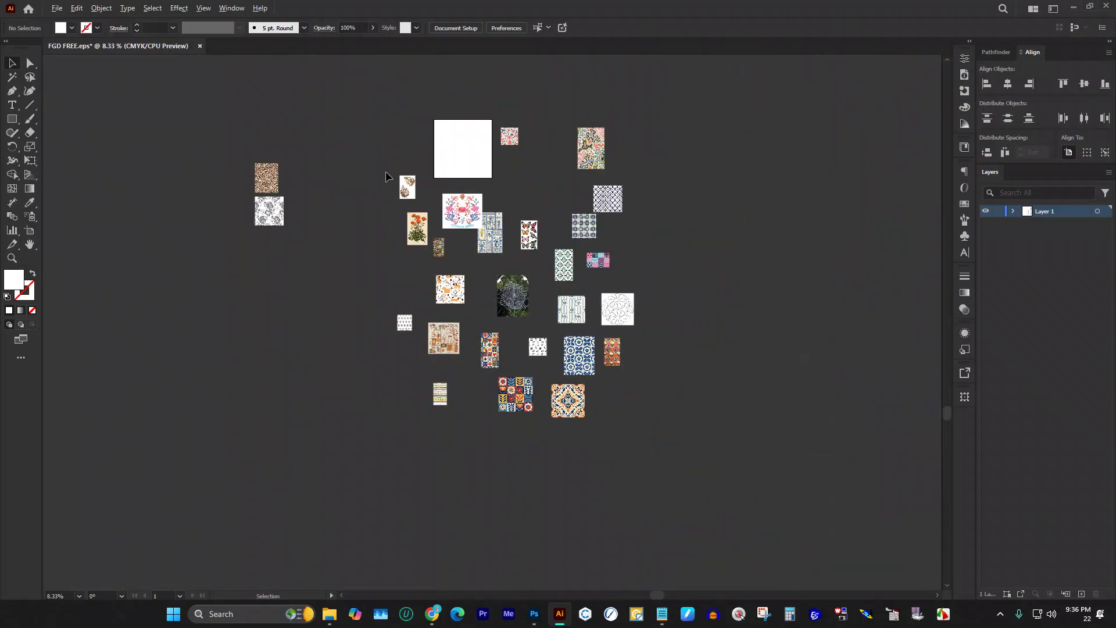
{"action": "scroll", "coordinate": [459, 276], "scroll_direction": "up", "scroll_amount": 5}
{"action": "scroll", "coordinate": [494, 368], "scroll_direction": "up", "scroll_amount": 3}
{"action": "scroll", "coordinate": [493, 367], "scroll_direction": "down", "scroll_amount": 1}
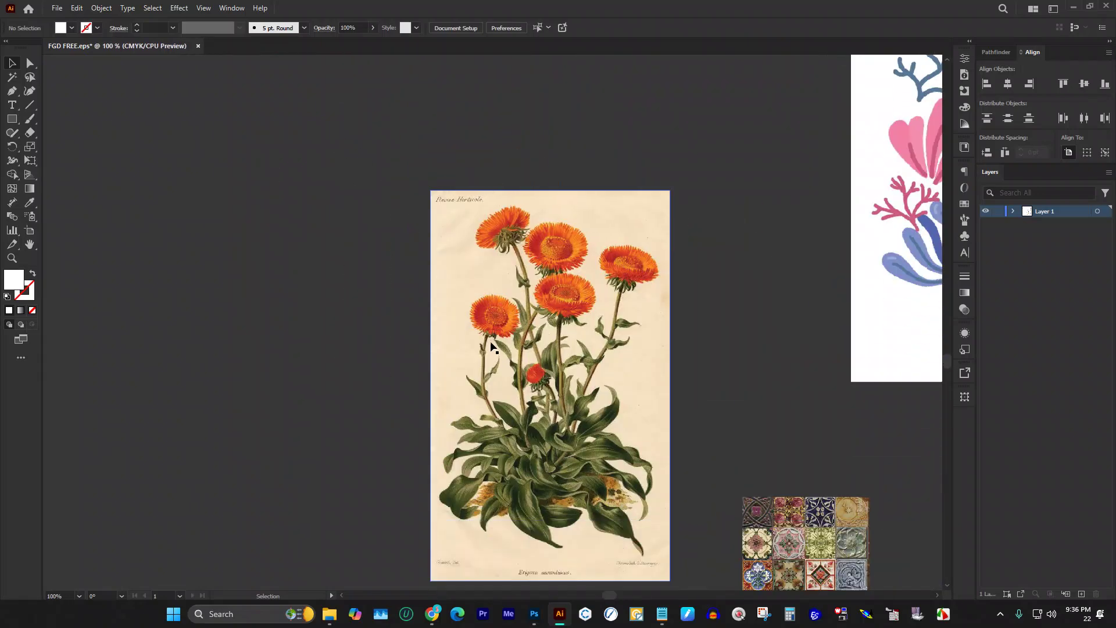
{"action": "scroll", "coordinate": [478, 317], "scroll_direction": "down", "scroll_amount": 3}
{"action": "scroll", "coordinate": [478, 316], "scroll_direction": "down", "scroll_amount": 1}
{"action": "scroll", "coordinate": [488, 308], "scroll_direction": "down", "scroll_amount": 6}
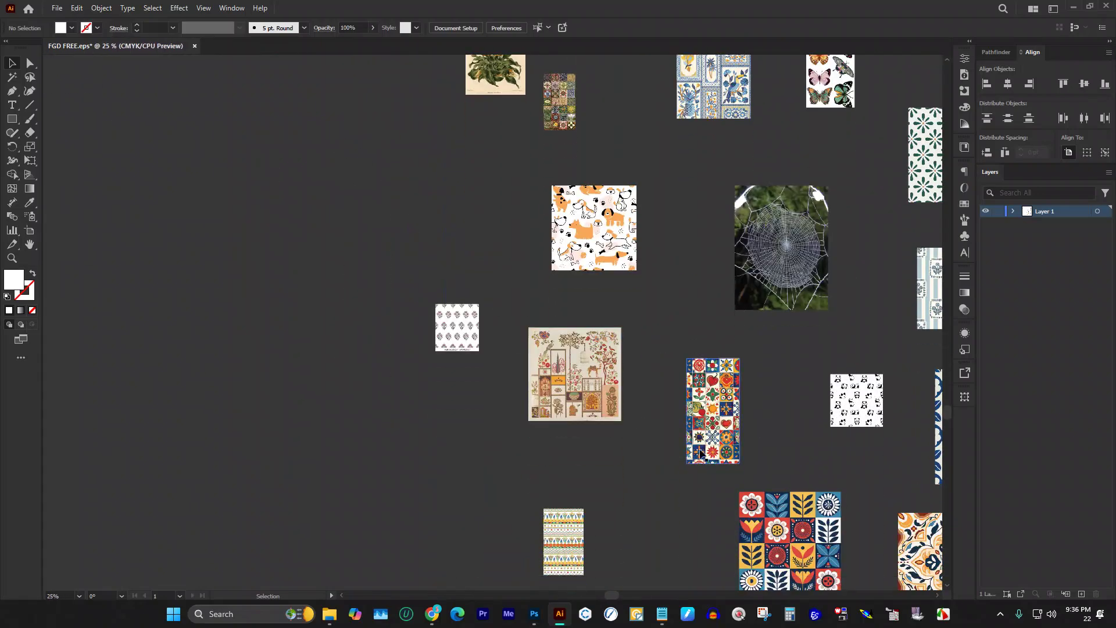
{"action": "scroll", "coordinate": [767, 402], "scroll_direction": "up", "scroll_amount": 3}
{"action": "left_click", "coordinate": [793, 382]}
Step: Move the folk flower tile left beside the dragon image
{"action": "scroll", "coordinate": [790, 377], "scroll_direction": "down", "scroll_amount": 4}
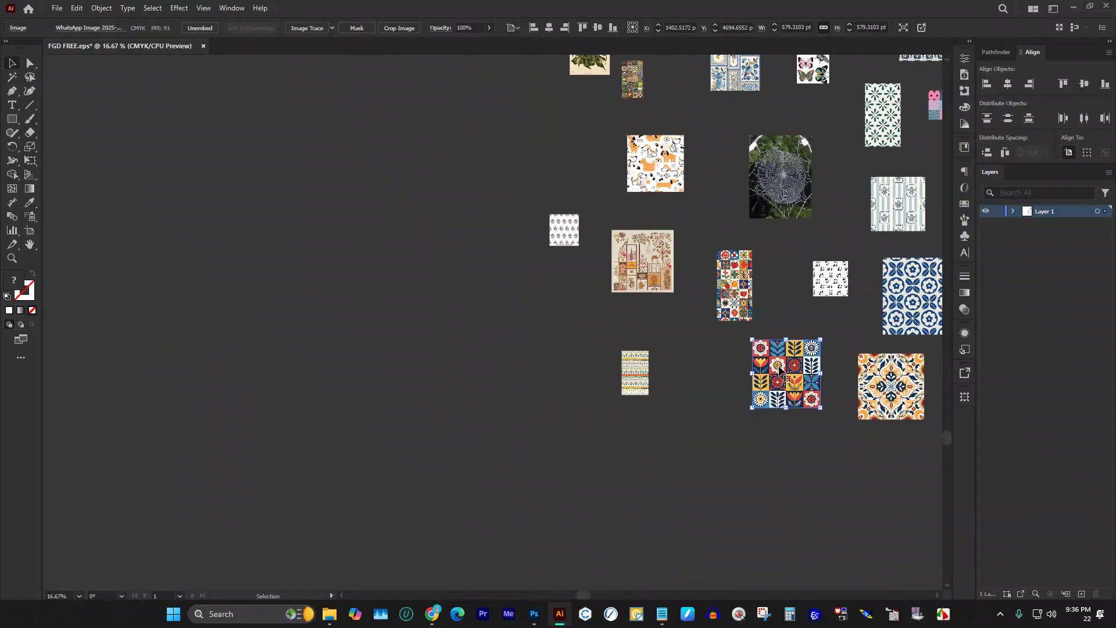
{"action": "scroll", "coordinate": [785, 372], "scroll_direction": "down", "scroll_amount": 1}
{"action": "scroll", "coordinate": [797, 328], "scroll_direction": "up", "scroll_amount": 2}
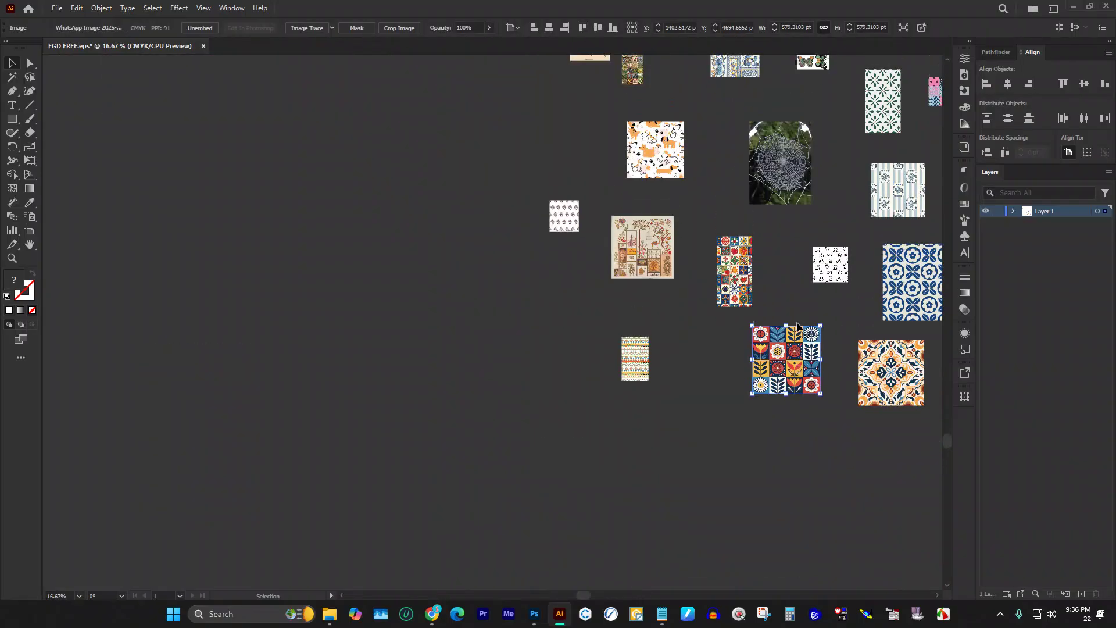
{"action": "scroll", "coordinate": [801, 367], "scroll_direction": "down", "scroll_amount": 1}
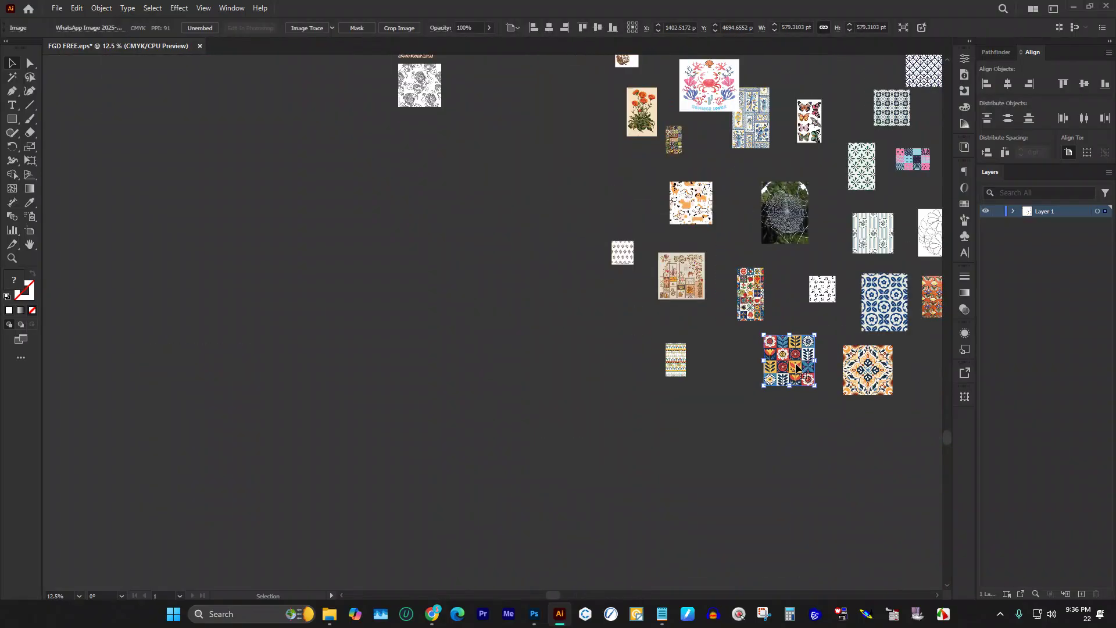
{"action": "left_click_drag", "start_coordinate": [798, 367], "coordinate": [407, 148]}
Step: Scale the panda image up around its centre and drag it to the left
{"action": "scroll", "coordinate": [657, 219], "scroll_direction": "up", "scroll_amount": 1}
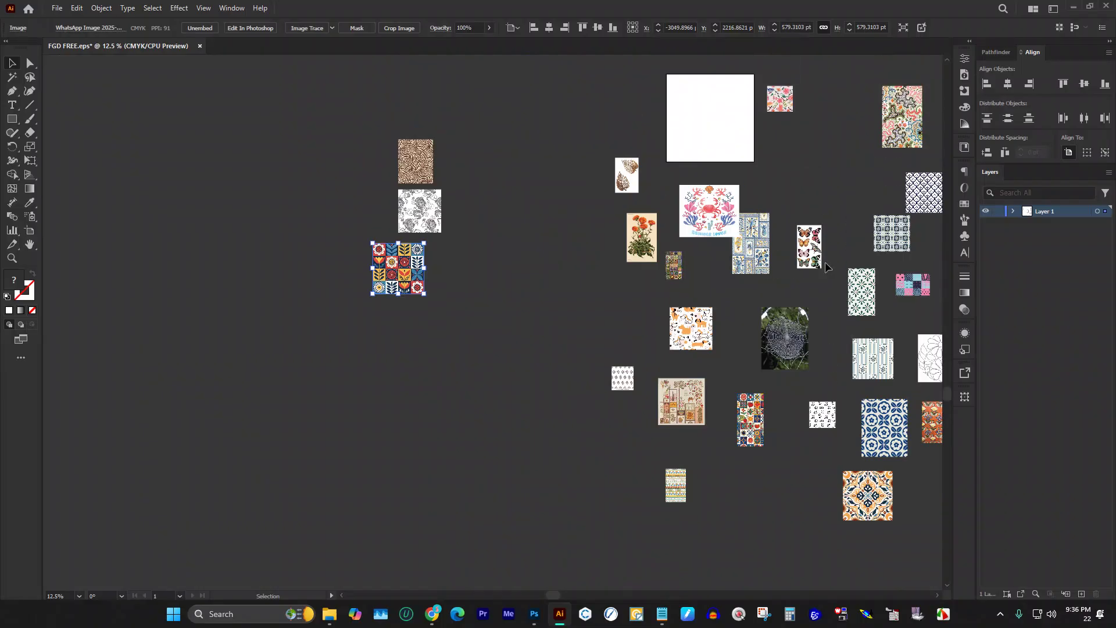
{"action": "scroll", "coordinate": [721, 258], "scroll_direction": "up", "scroll_amount": 2}
{"action": "scroll", "coordinate": [401, 253], "scroll_direction": "down", "scroll_amount": 3}
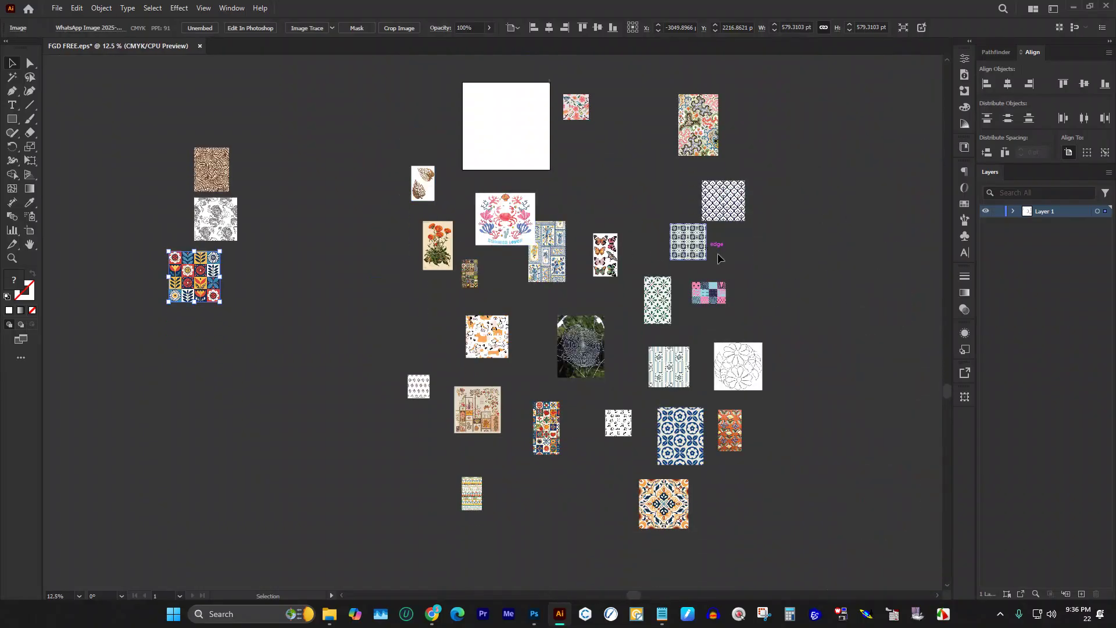
{"action": "scroll", "coordinate": [533, 312], "scroll_direction": "up", "scroll_amount": 4}
{"action": "scroll", "coordinate": [533, 312], "scroll_direction": "down", "scroll_amount": 1}
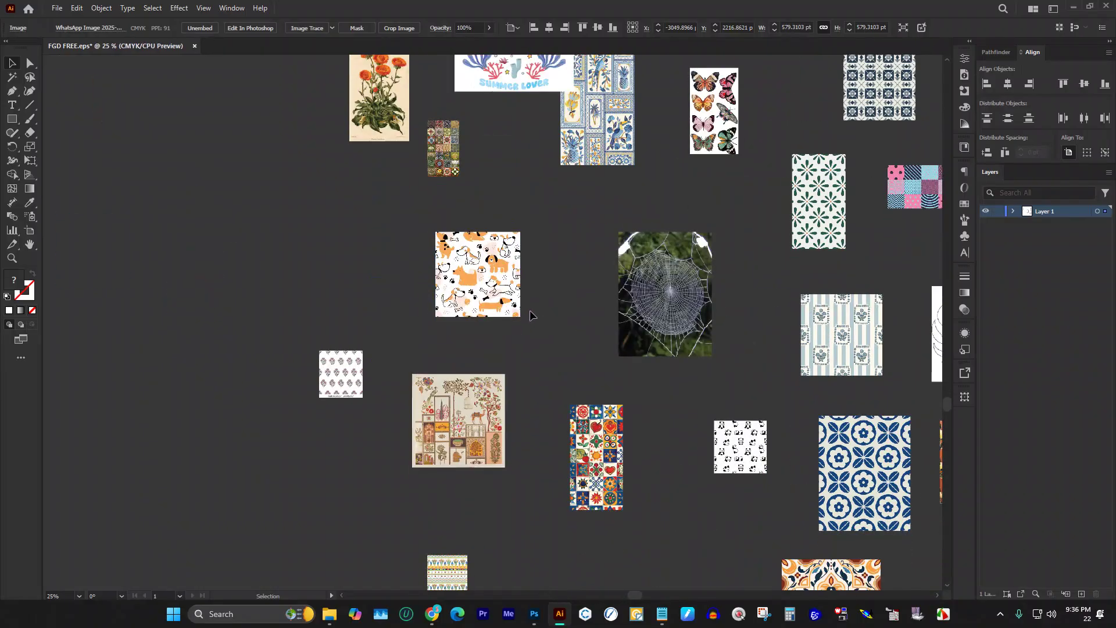
{"action": "scroll", "coordinate": [487, 278], "scroll_direction": "up", "scroll_amount": 1}
{"action": "scroll", "coordinate": [420, 285], "scroll_direction": "up", "scroll_amount": 1}
{"action": "scroll", "coordinate": [553, 250], "scroll_direction": "down", "scroll_amount": 3}
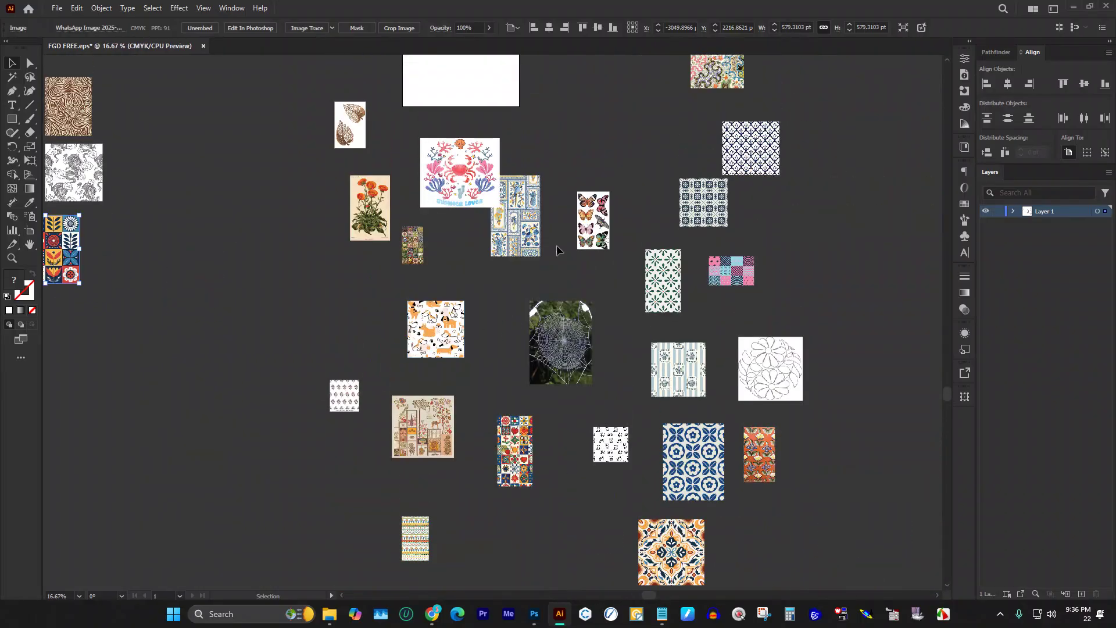
{"action": "scroll", "coordinate": [556, 245], "scroll_direction": "up", "scroll_amount": 2}
{"action": "scroll", "coordinate": [745, 366], "scroll_direction": "up", "scroll_amount": 2}
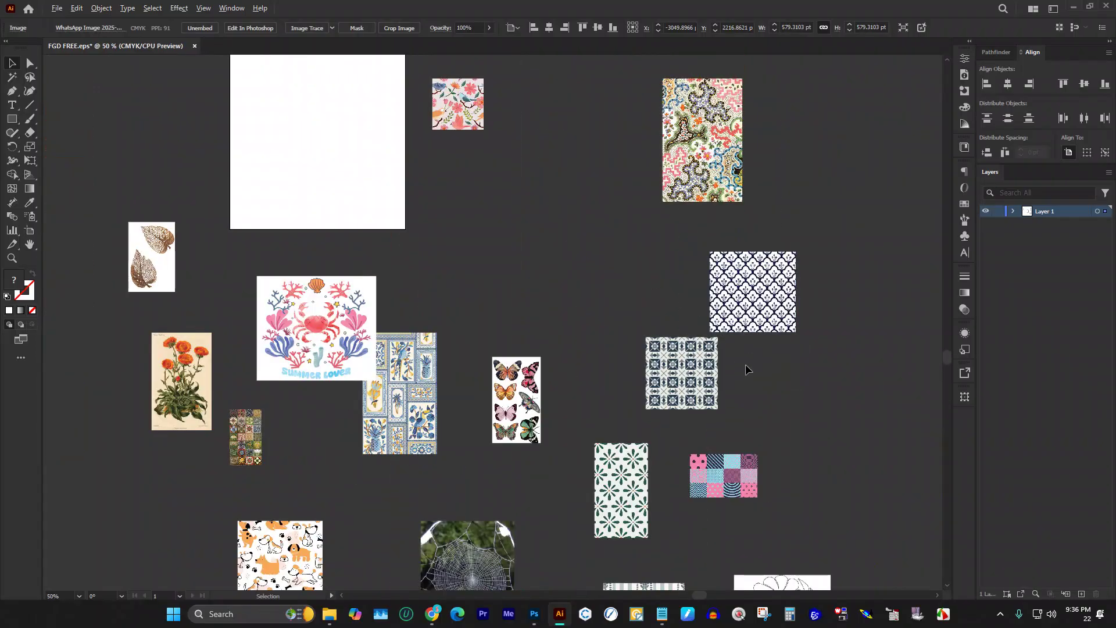
{"action": "scroll", "coordinate": [703, 319], "scroll_direction": "down", "scroll_amount": 1}
{"action": "scroll", "coordinate": [692, 290], "scroll_direction": "down", "scroll_amount": 3}
{"action": "scroll", "coordinate": [688, 281], "scroll_direction": "down", "scroll_amount": 2}
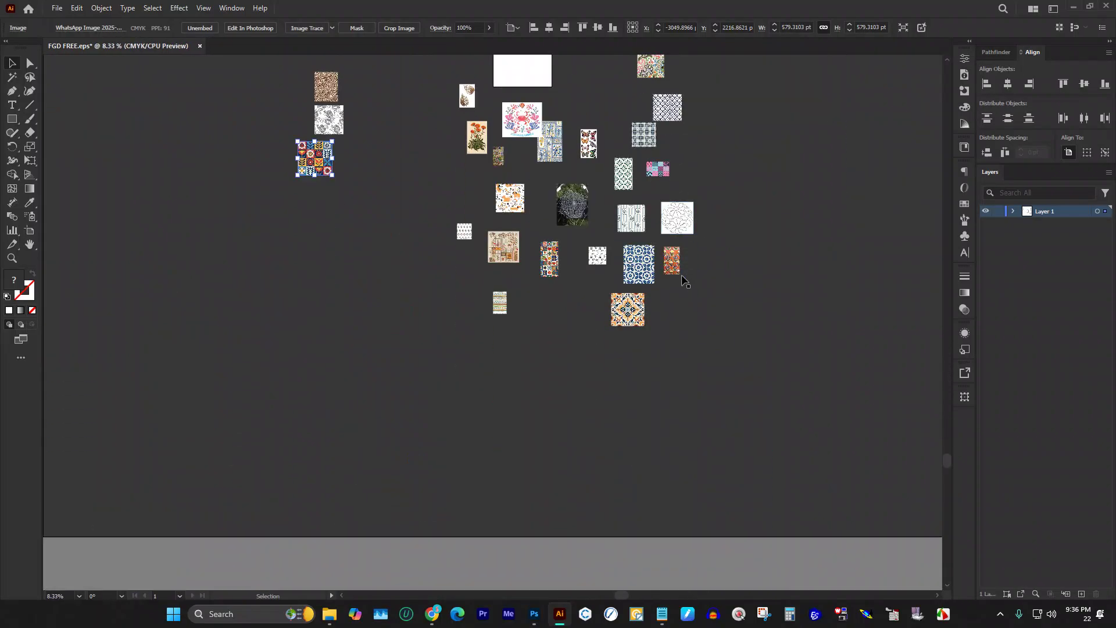
{"action": "scroll", "coordinate": [569, 253], "scroll_direction": "up", "scroll_amount": 3}
{"action": "left_click_drag", "start_coordinate": [615, 266], "coordinate": [543, 336]}
{"action": "scroll", "coordinate": [771, 256], "scroll_direction": "down", "scroll_amount": 2}
{"action": "left_click_drag", "start_coordinate": [718, 273], "coordinate": [304, 351]}
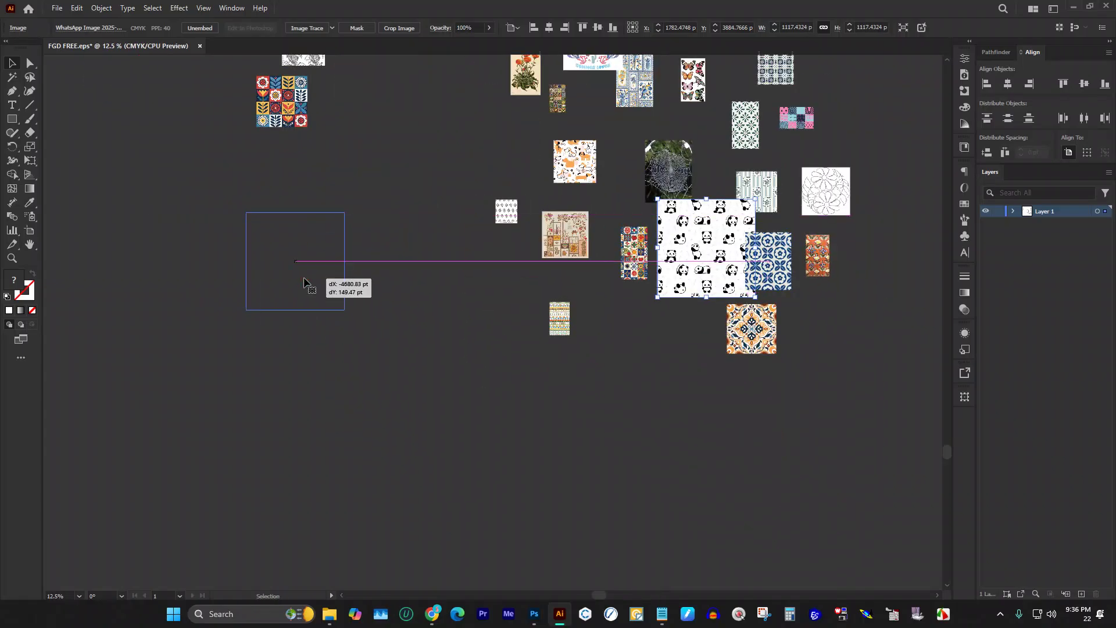
Step: Delete the remaining cluster of unwanted images and move the panda up beside the zebra
{"action": "scroll", "coordinate": [486, 225], "scroll_direction": "up", "scroll_amount": 2}
{"action": "scroll", "coordinate": [485, 226], "scroll_direction": "down", "scroll_amount": 1}
{"action": "scroll", "coordinate": [480, 78], "scroll_direction": "up", "scroll_amount": 1}
{"action": "left_click_drag", "start_coordinate": [451, 73], "coordinate": [776, 582]}
{"action": "key", "text": "Delete"}
{"action": "left_click_drag", "start_coordinate": [302, 346], "coordinate": [313, 132]}
{"action": "scroll", "coordinate": [336, 187], "scroll_direction": "up", "scroll_amount": 2}
Step: Enlarge the zebra and dragon images, then rename Layer 1 to 'demo'
{"action": "left_click", "coordinate": [329, 198]}
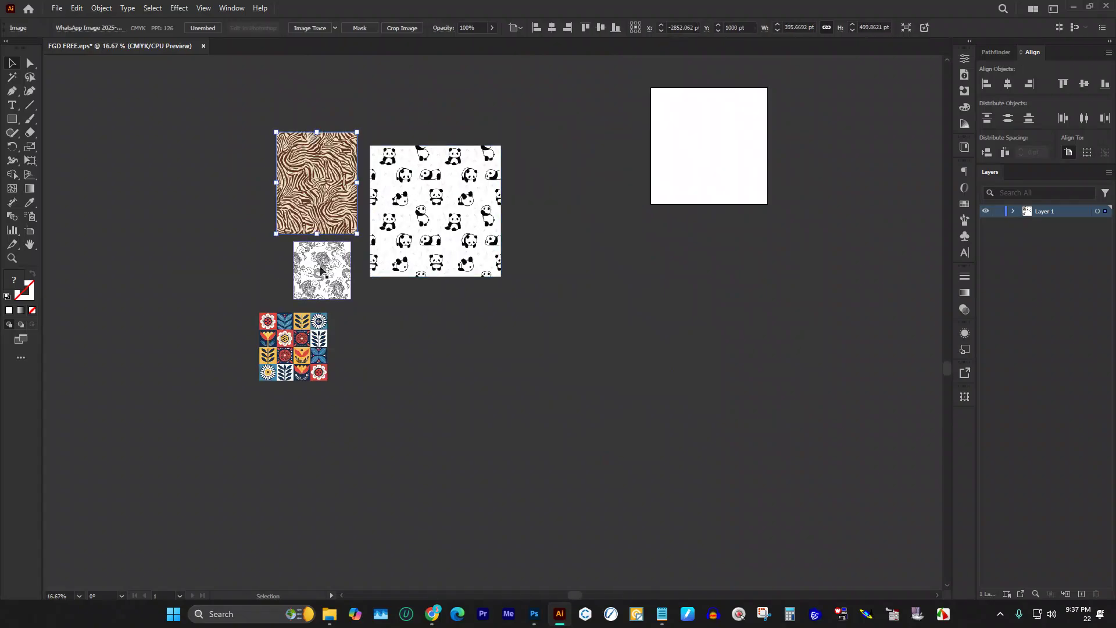
{"action": "mouse_move", "coordinate": [351, 297]}
{"action": "left_mouse_down"}
{"action": "mouse_move", "coordinate": [332, 298]}
{"action": "mouse_move", "coordinate": [352, 319]}
{"action": "left_mouse_up"}
{"action": "left_click_drag", "start_coordinate": [308, 349], "coordinate": [417, 321]}
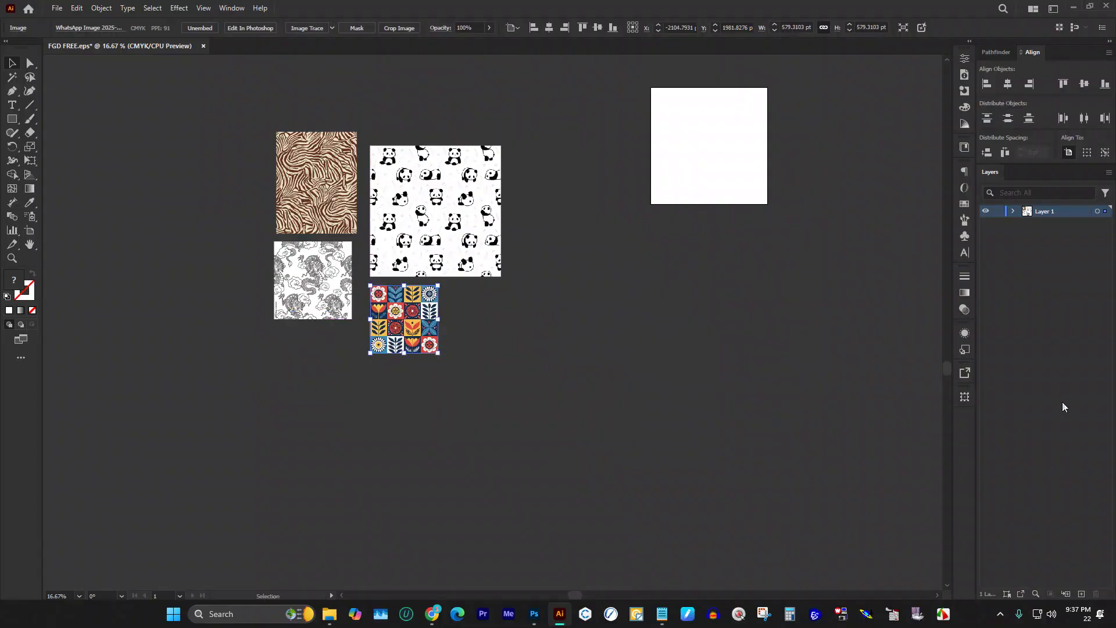
{"action": "double_click", "coordinate": [1051, 211]}
{"action": "type", "text": "dacn"}
{"action": "scroll", "coordinate": [500, 209], "scroll_direction": "up", "scroll_amount": 3}
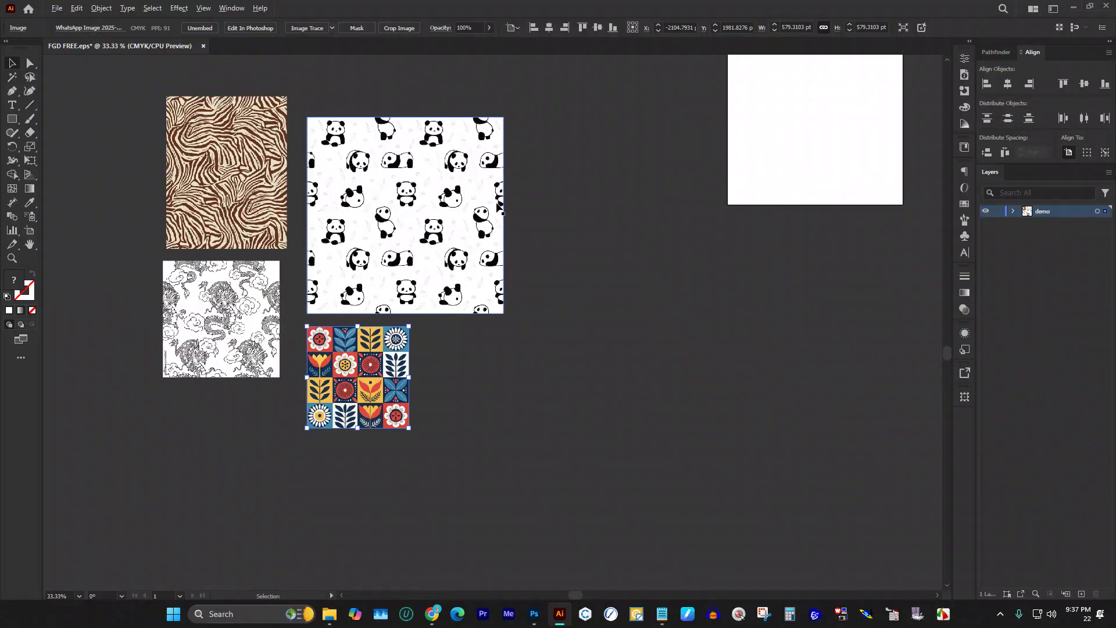
{"action": "scroll", "coordinate": [317, 223], "scroll_direction": "up", "scroll_amount": 2}
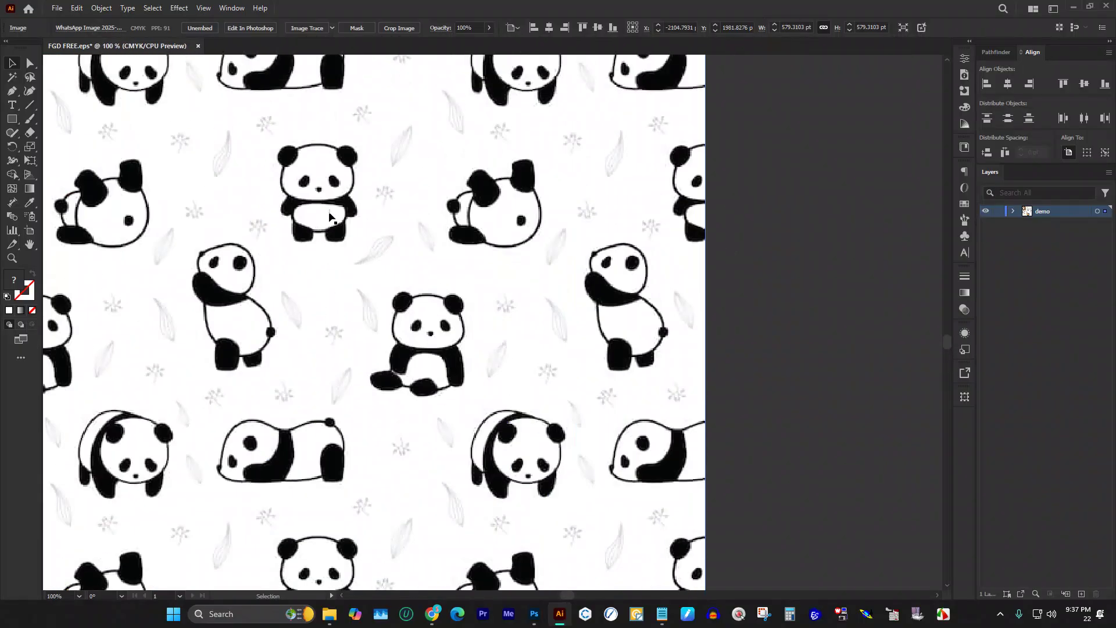
{"action": "scroll", "coordinate": [352, 215], "scroll_direction": "down", "scroll_amount": 2}
{"action": "scroll", "coordinate": [352, 215], "scroll_direction": "down", "scroll_amount": 1}
{"action": "scroll", "coordinate": [340, 241], "scroll_direction": "up", "scroll_amount": 2}
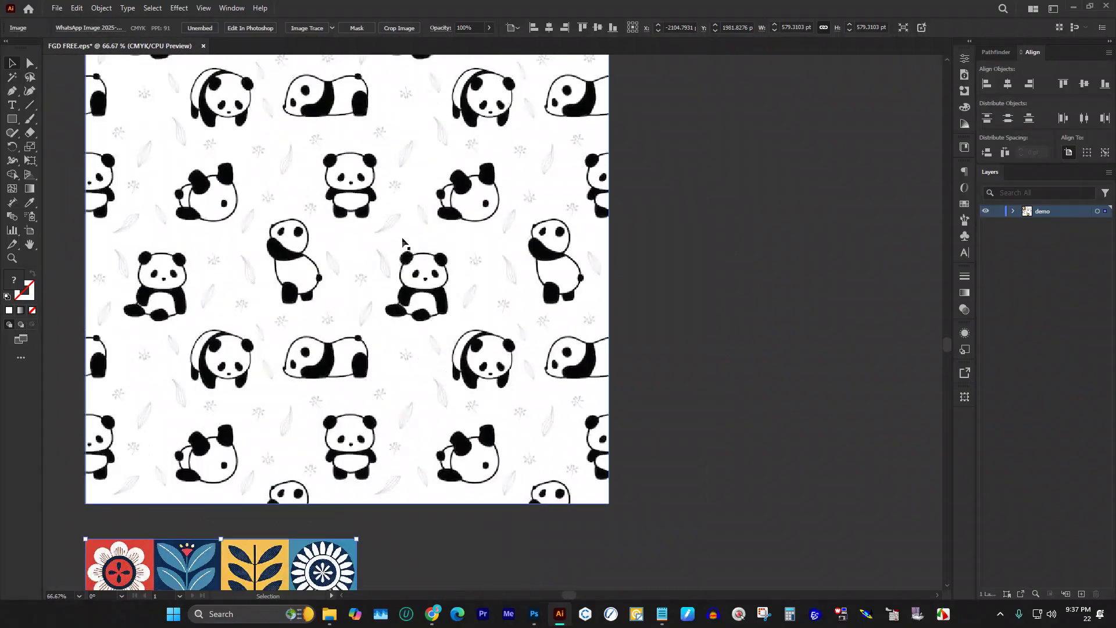
{"action": "scroll", "coordinate": [483, 237], "scroll_direction": "down", "scroll_amount": 3}
{"action": "scroll", "coordinate": [353, 344], "scroll_direction": "up", "scroll_amount": 3}
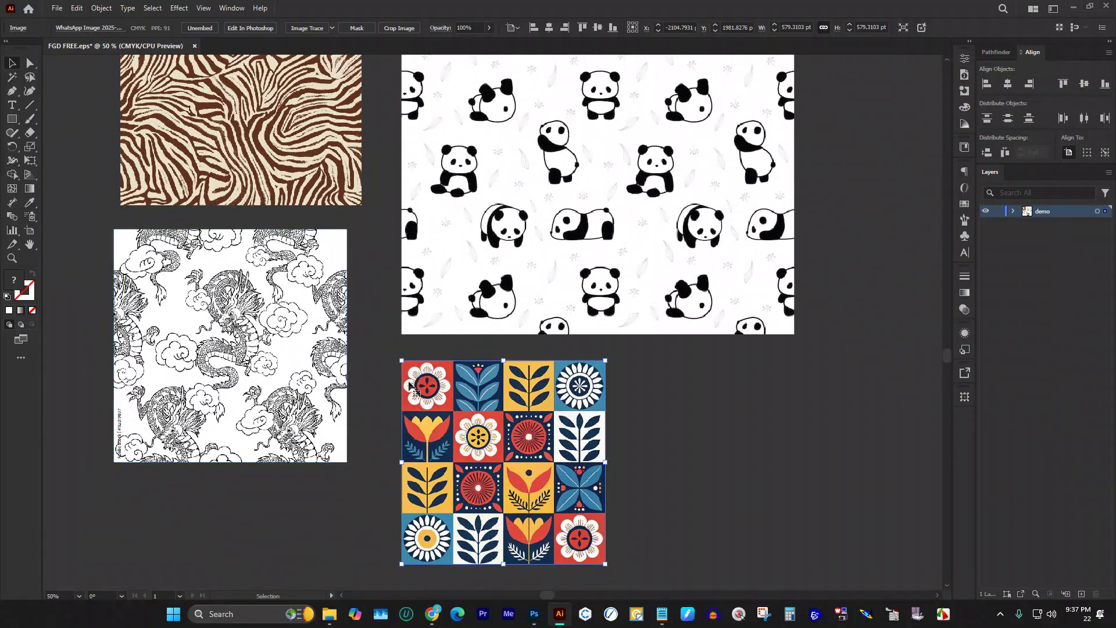
{"action": "scroll", "coordinate": [244, 326], "scroll_direction": "up", "scroll_amount": 3}
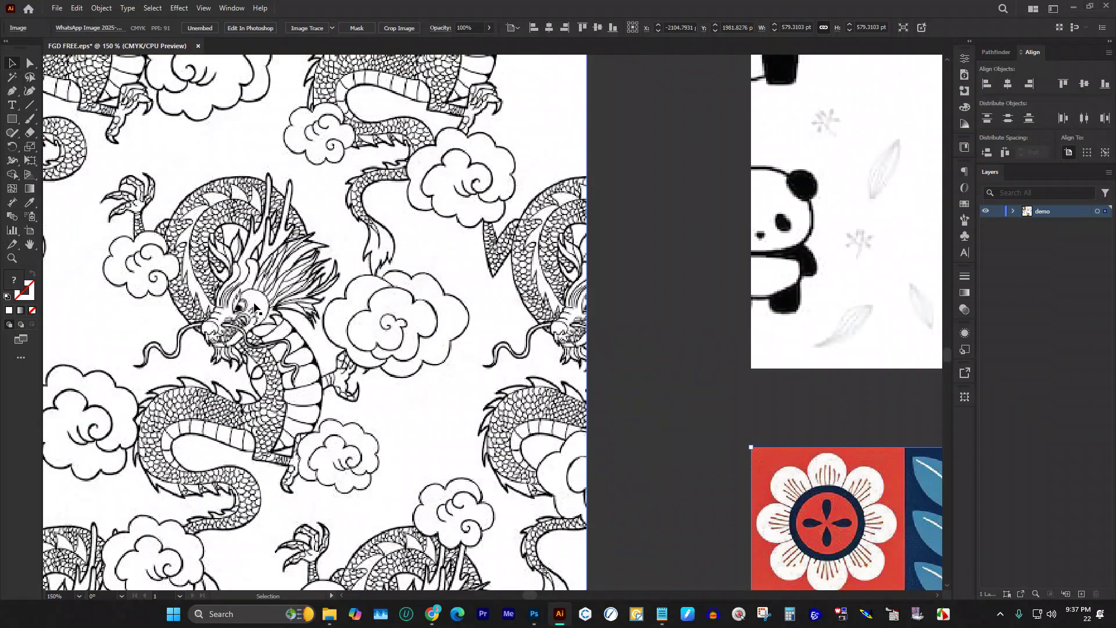
{"action": "scroll", "coordinate": [368, 306], "scroll_direction": "down", "scroll_amount": 4}
{"action": "scroll", "coordinate": [408, 258], "scroll_direction": "up", "scroll_amount": 2}
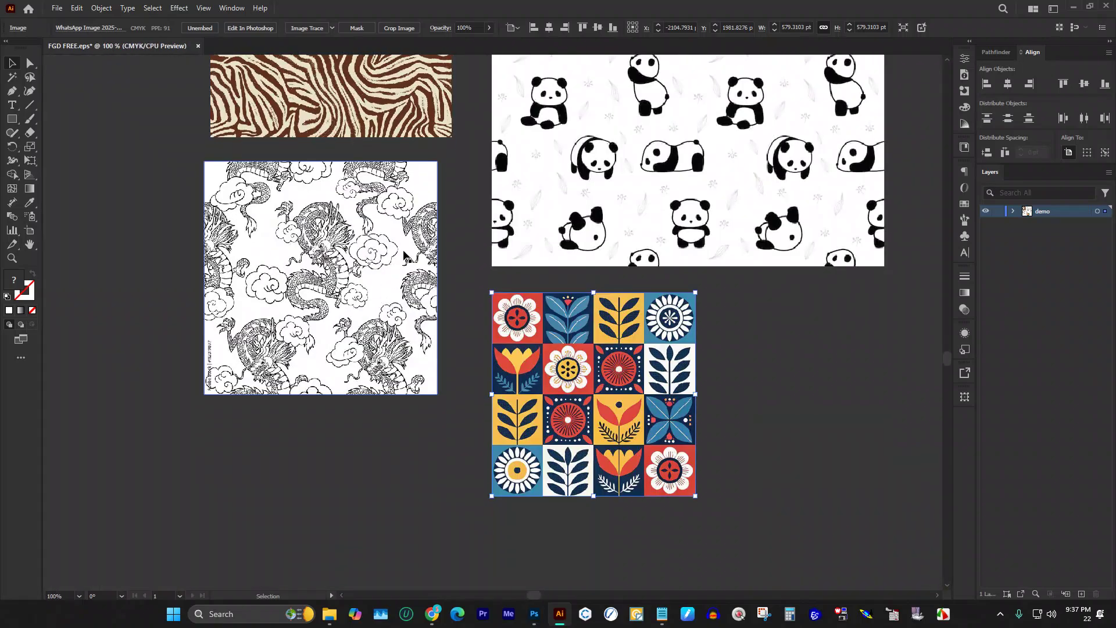
{"action": "scroll", "coordinate": [357, 257], "scroll_direction": "down", "scroll_amount": 3}
{"action": "scroll", "coordinate": [453, 325], "scroll_direction": "up", "scroll_amount": 2}
{"action": "scroll", "coordinate": [481, 351], "scroll_direction": "down", "scroll_amount": 1}
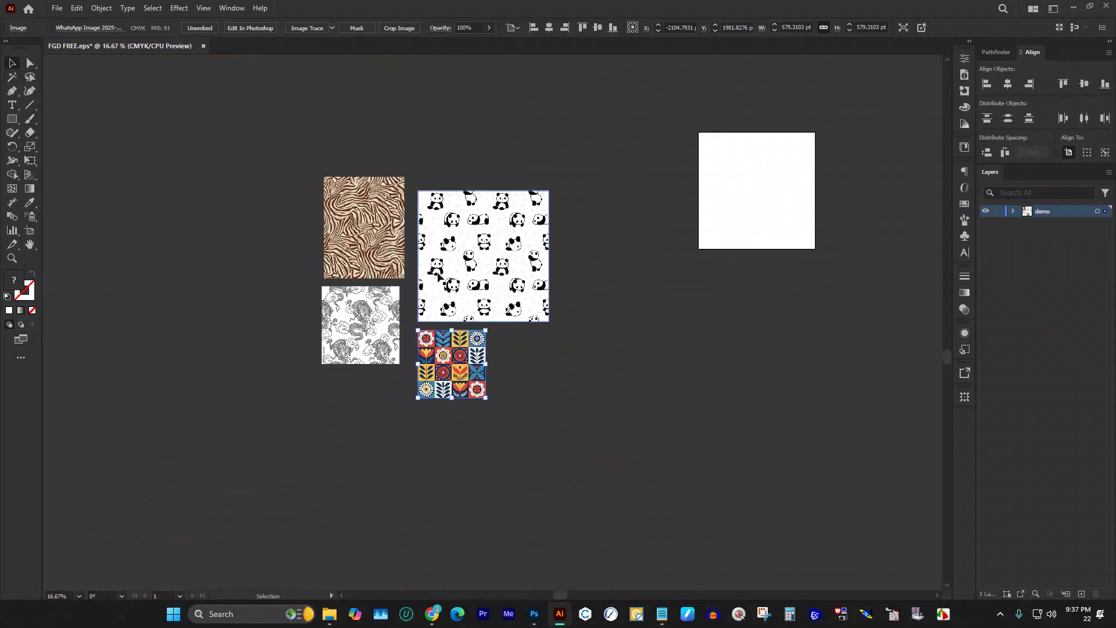
{"action": "scroll", "coordinate": [482, 351], "scroll_direction": "up", "scroll_amount": 2}
Step: Move the dragon pattern away from the other tiles and scale it to about 2900 pt wide
{"action": "left_click_drag", "start_coordinate": [299, 291], "coordinate": [838, 281]}
{"action": "scroll", "coordinate": [459, 287], "scroll_direction": "down", "scroll_amount": 2}
{"action": "scroll", "coordinate": [724, 269], "scroll_direction": "up", "scroll_amount": 3}
{"action": "scroll", "coordinate": [724, 268], "scroll_direction": "up", "scroll_amount": 1}
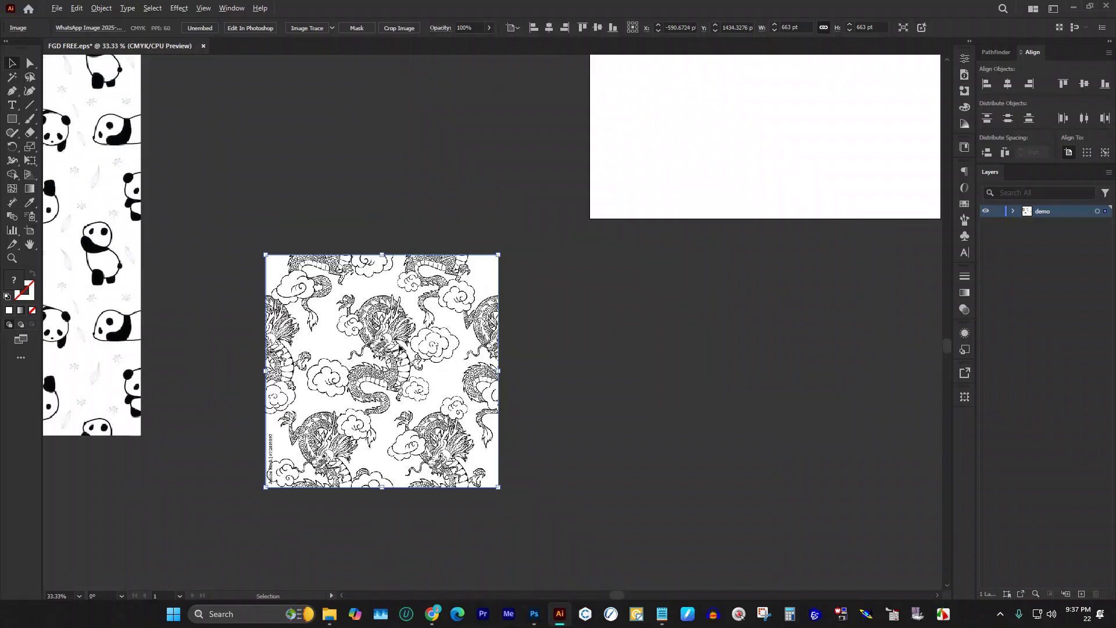
{"action": "scroll", "coordinate": [431, 356], "scroll_direction": "down", "scroll_amount": 2}
{"action": "left_click_drag", "start_coordinate": [449, 357], "coordinate": [648, 357]}
{"action": "scroll", "coordinate": [553, 345], "scroll_direction": "down", "scroll_amount": 3}
{"action": "left_click_drag", "start_coordinate": [535, 348], "coordinate": [664, 286]}
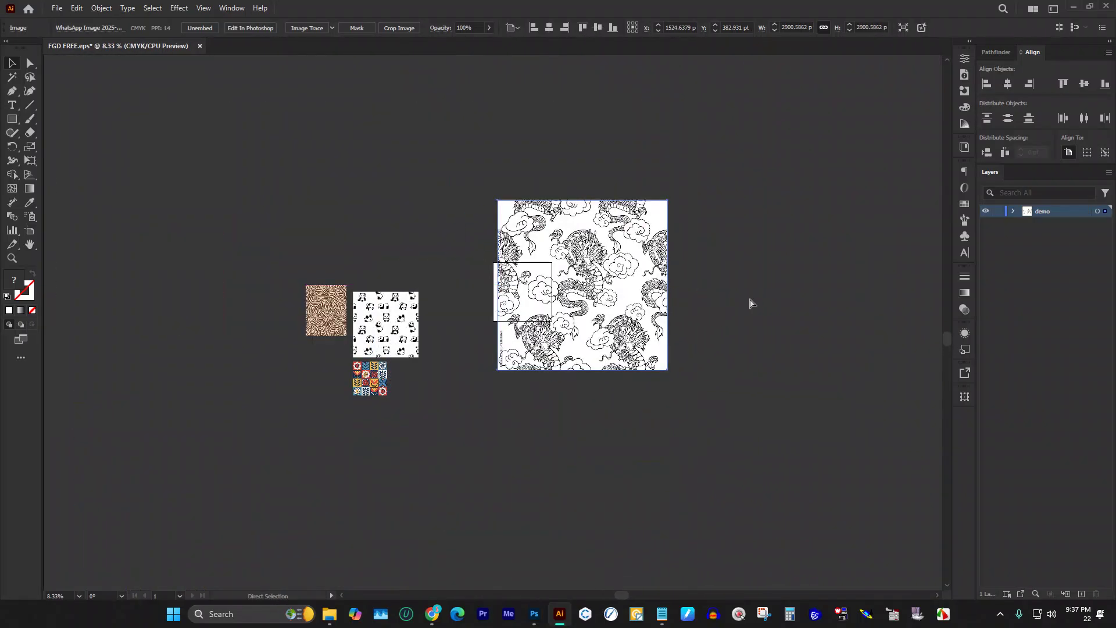
Step: Cut the dragon pattern and paste it in place on a new Layer 2, nudged right
{"action": "key", "text": "Delete"}
{"action": "left_click", "coordinate": [1081, 594]}
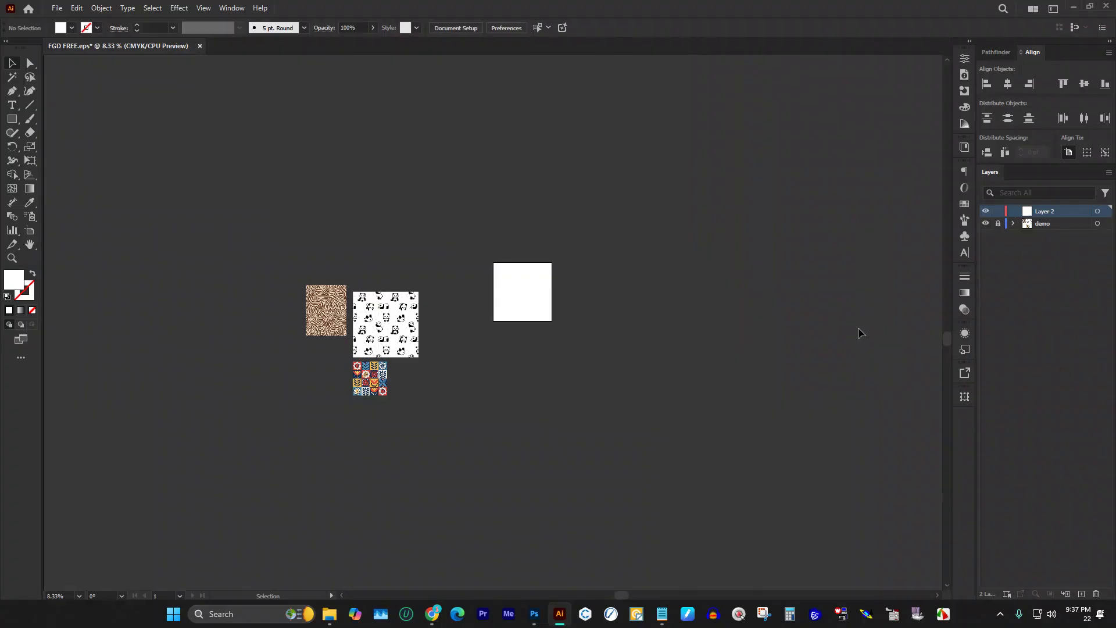
{"action": "key", "text": "ctrl+f"}
{"action": "scroll", "coordinate": [589, 285], "scroll_direction": "up", "scroll_amount": 3}
{"action": "scroll", "coordinate": [589, 284], "scroll_direction": "down", "scroll_amount": 3}
{"action": "left_click_drag", "start_coordinate": [516, 291], "coordinate": [631, 295]}
{"action": "scroll", "coordinate": [762, 300], "scroll_direction": "up", "scroll_amount": 2}
{"action": "scroll", "coordinate": [474, 293], "scroll_direction": "up", "scroll_amount": 1}
{"action": "scroll", "coordinate": [383, 290], "scroll_direction": "down", "scroll_amount": 1}
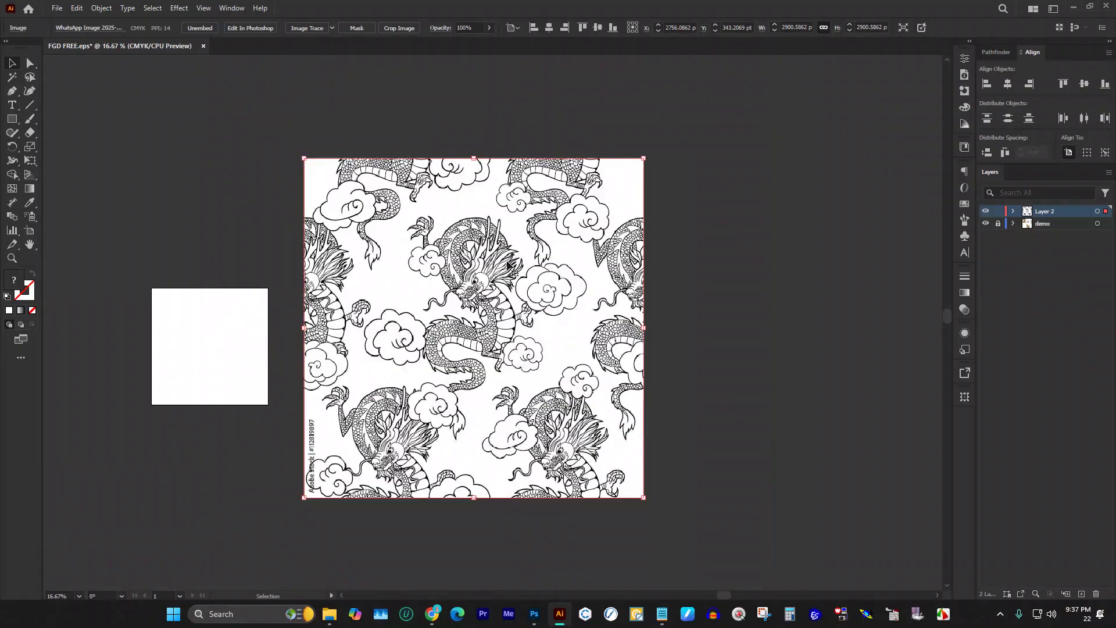
{"action": "scroll", "coordinate": [596, 265], "scroll_direction": "up", "scroll_amount": 1}
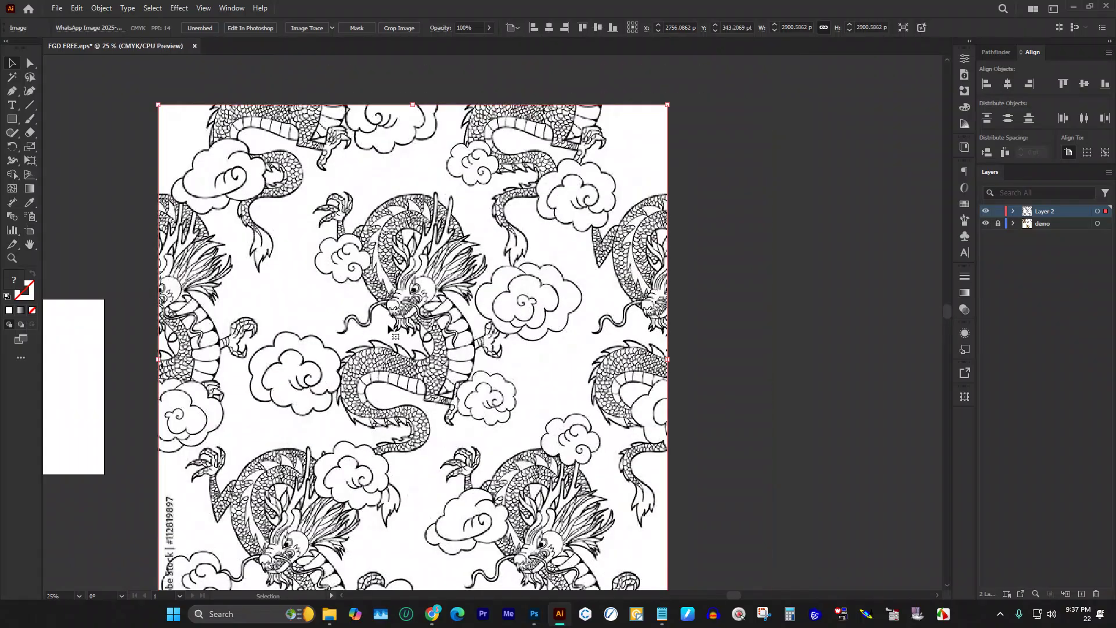
{"action": "scroll", "coordinate": [378, 322], "scroll_direction": "down", "scroll_amount": 1}
{"action": "left_click", "coordinate": [330, 29]}
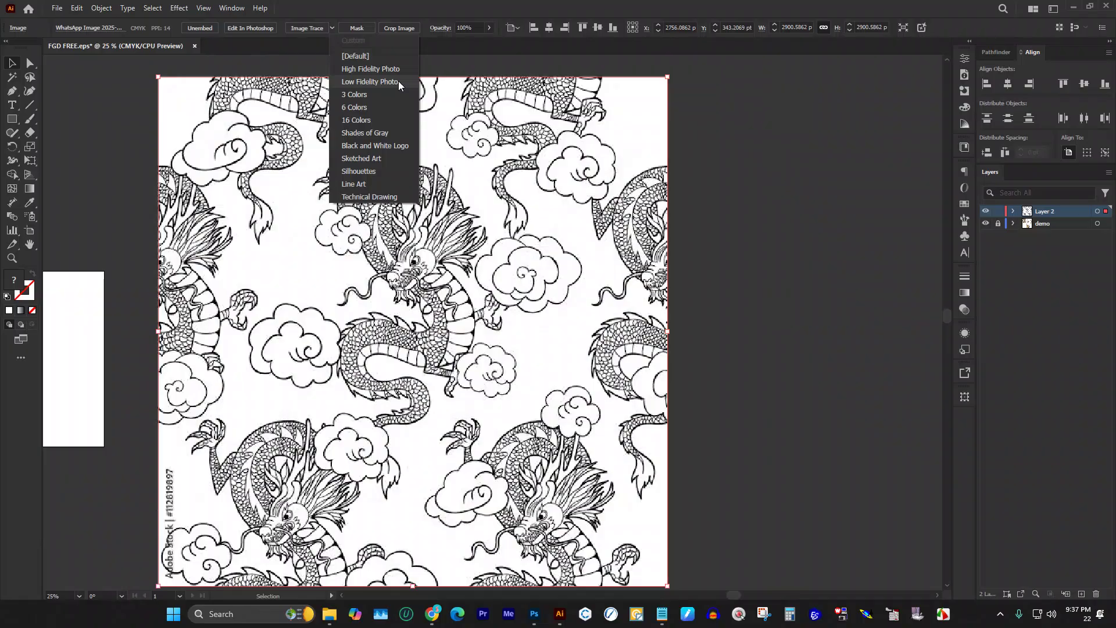
{"action": "left_click", "coordinate": [310, 30]}
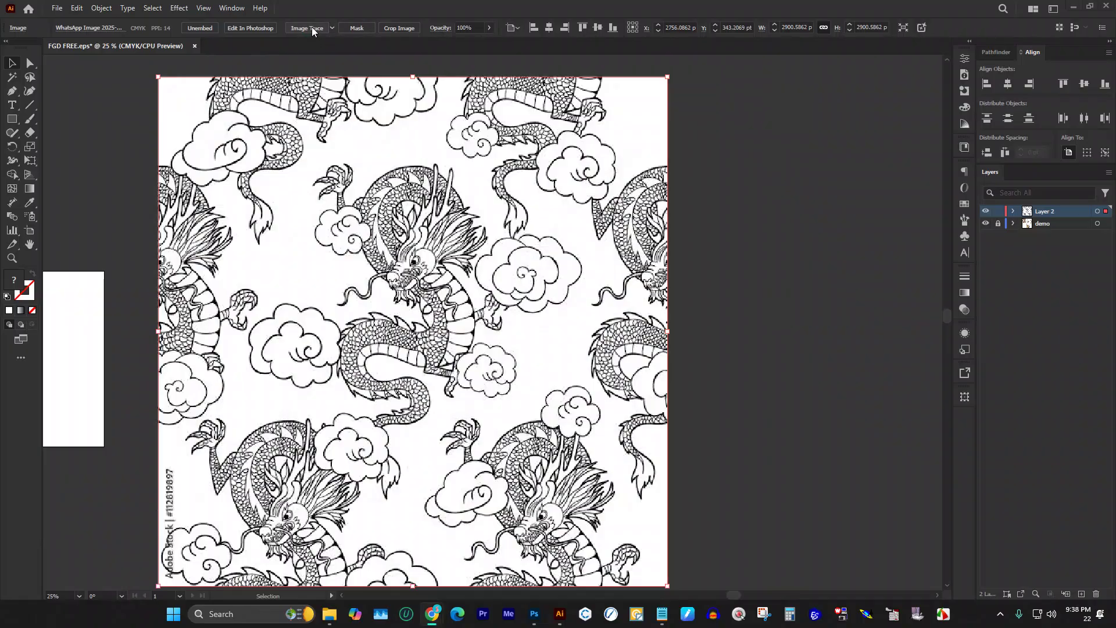
{"action": "left_click", "coordinate": [311, 28]}
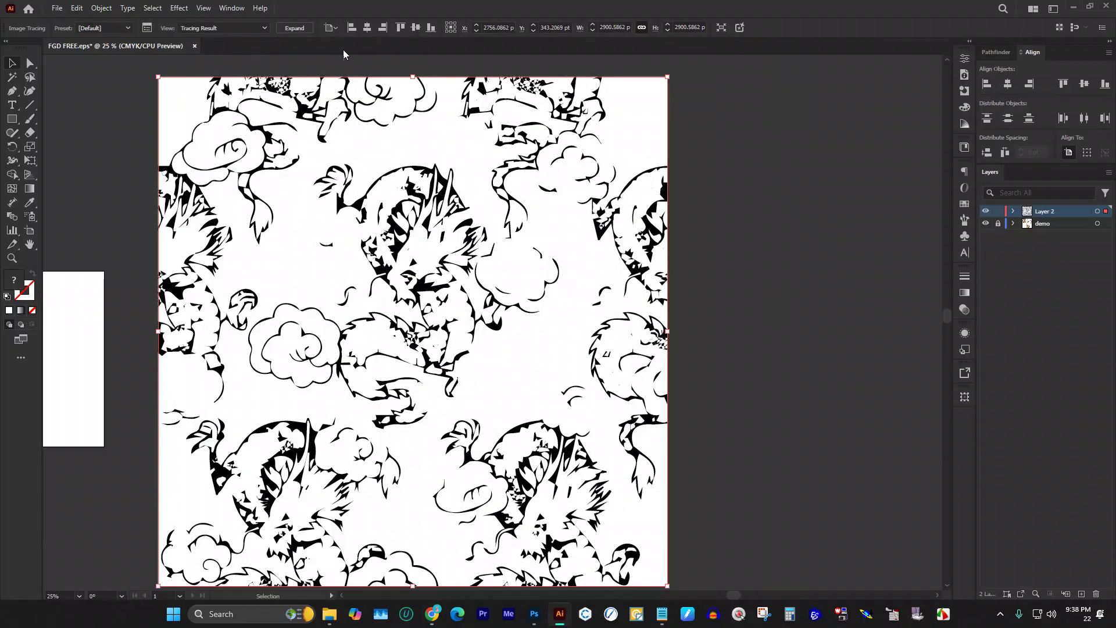
{"action": "key", "text": "ctrl+z"}
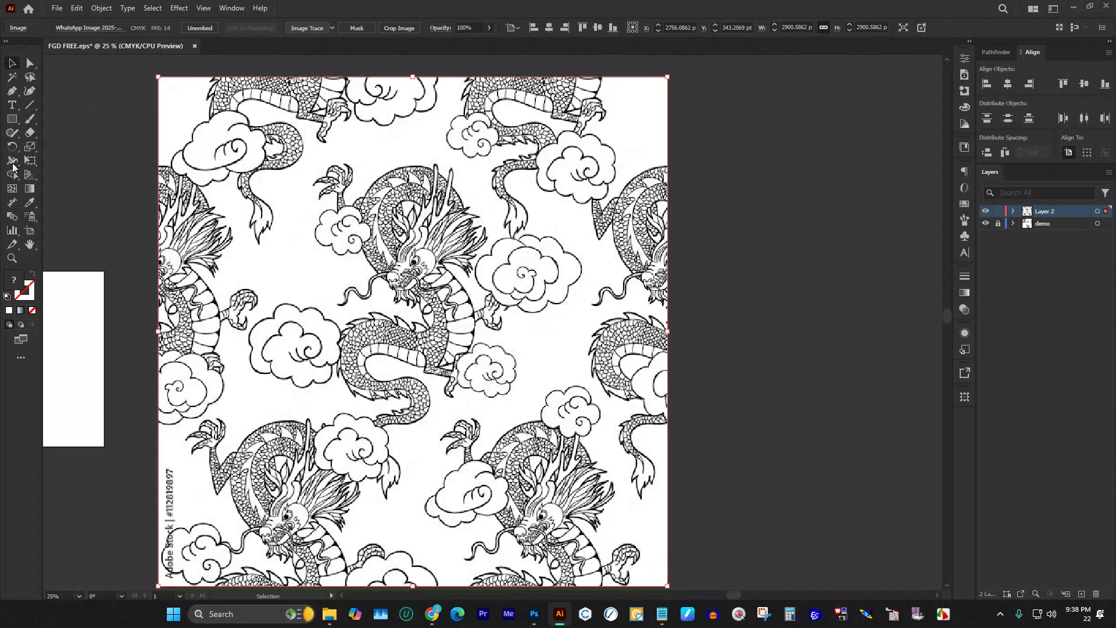
{"action": "left_click", "coordinate": [332, 27]}
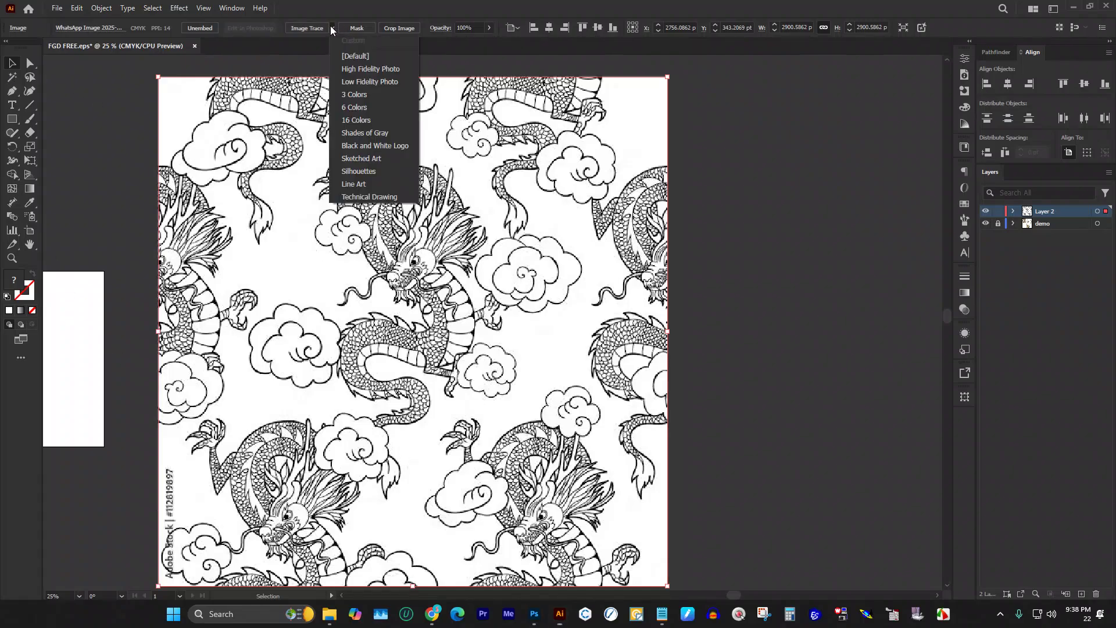
{"action": "left_click", "coordinate": [358, 70]}
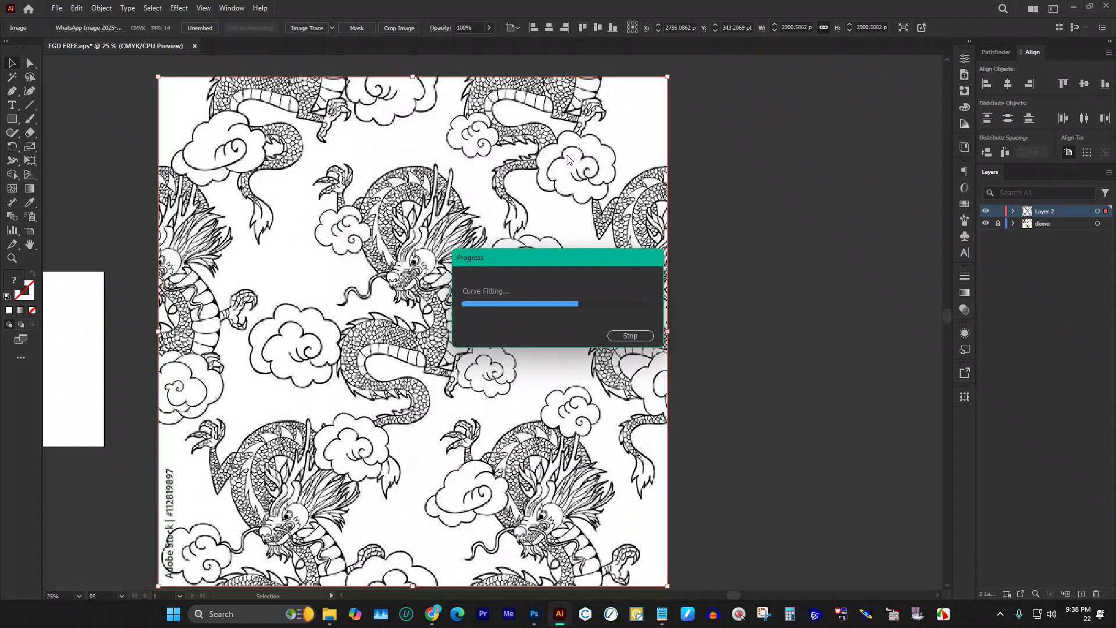
{"action": "key", "text": "ctrl+z"}
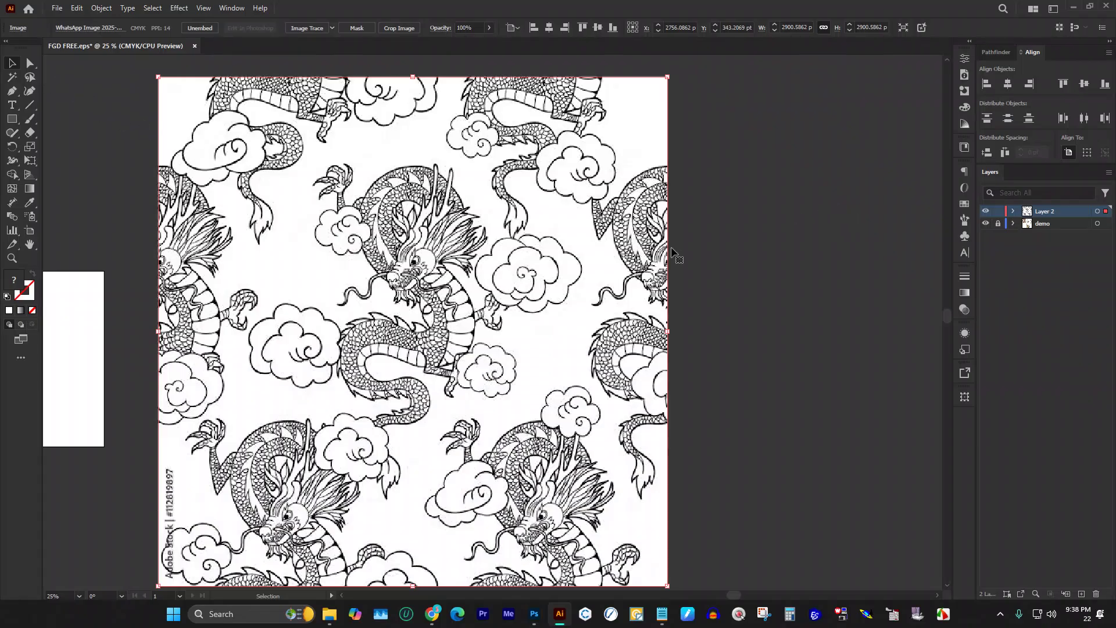
{"action": "key", "text": "ctrl+minus"}
Step: Lock Layer 2 holding the dragon, add an empty Layer 3 on top, and zoom out
{"action": "scroll", "coordinate": [675, 246], "scroll_direction": "up", "scroll_amount": 2}
{"action": "scroll", "coordinate": [503, 185], "scroll_direction": "up", "scroll_amount": 2}
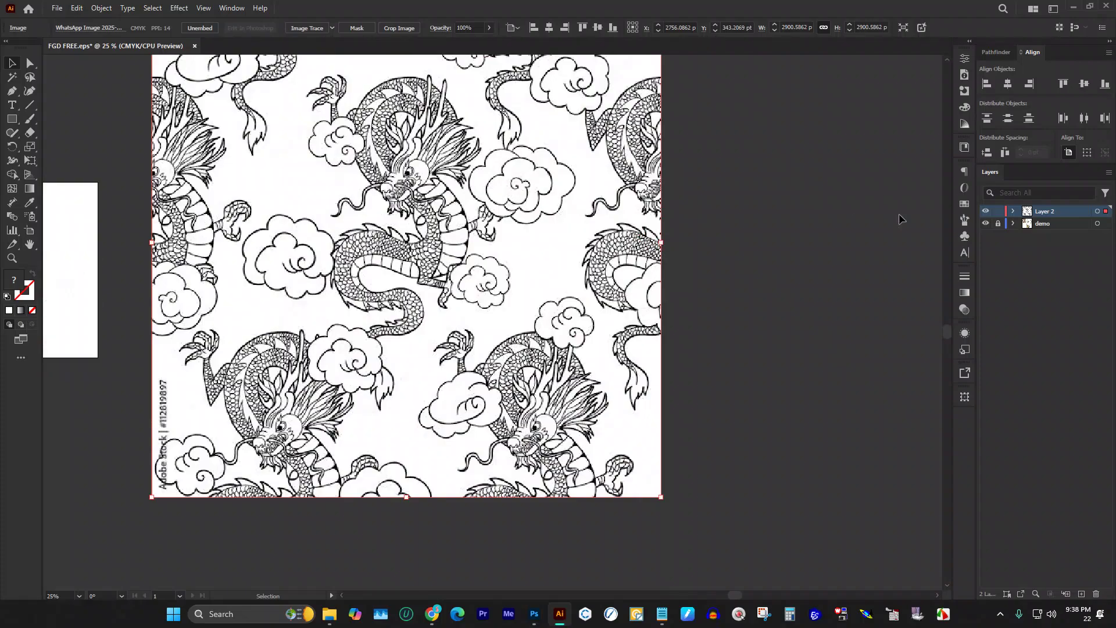
{"action": "left_click", "coordinate": [997, 212]}
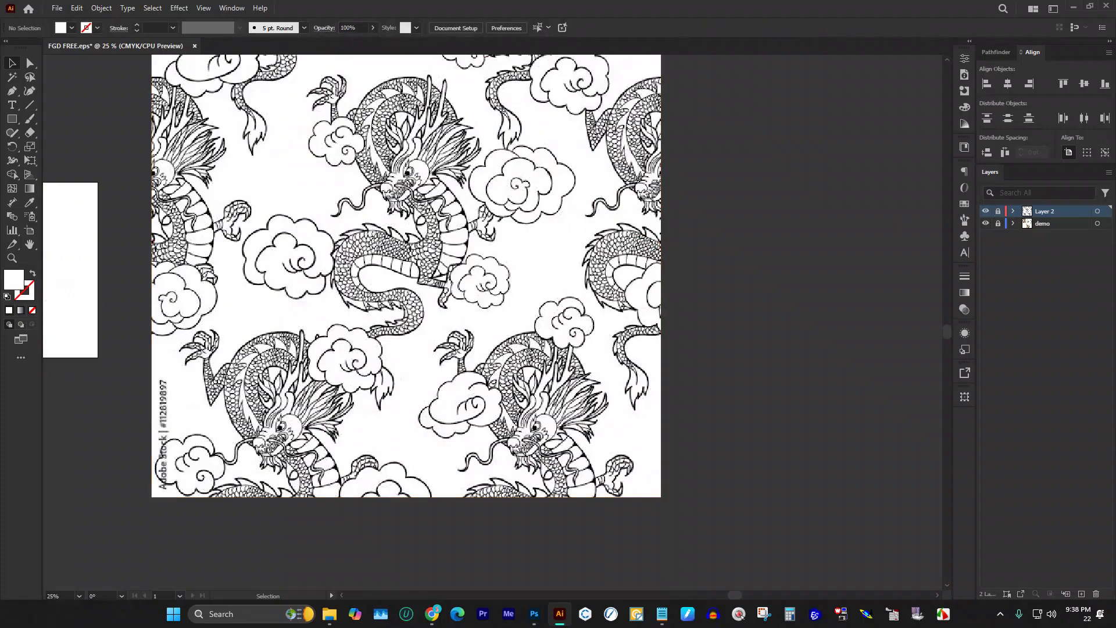
{"action": "left_click", "coordinate": [1081, 594]}
{"action": "scroll", "coordinate": [517, 227], "scroll_direction": "up", "scroll_amount": 3}
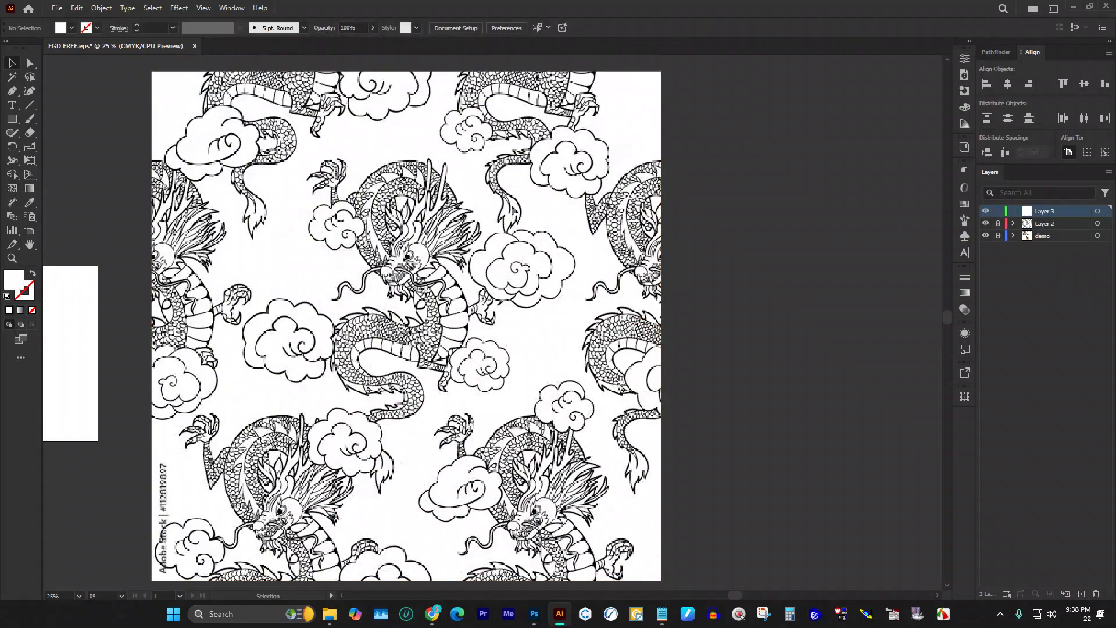
{"action": "key", "text": "ctrl+minus"}
{"action": "key", "text": "ctrl+minus"}
{"action": "key", "text": "ctrl+minus"}
{"action": "scroll", "coordinate": [603, 210], "scroll_direction": "down", "scroll_amount": 2}
{"action": "scroll", "coordinate": [602, 209], "scroll_direction": "down", "scroll_amount": 1}
{"action": "scroll", "coordinate": [360, 349], "scroll_direction": "up", "scroll_amount": 4}
{"action": "scroll", "coordinate": [360, 349], "scroll_direction": "down", "scroll_amount": 2}
{"action": "scroll", "coordinate": [360, 370], "scroll_direction": "down", "scroll_amount": 1}
{"action": "scroll", "coordinate": [569, 281], "scroll_direction": "up", "scroll_amount": 1}
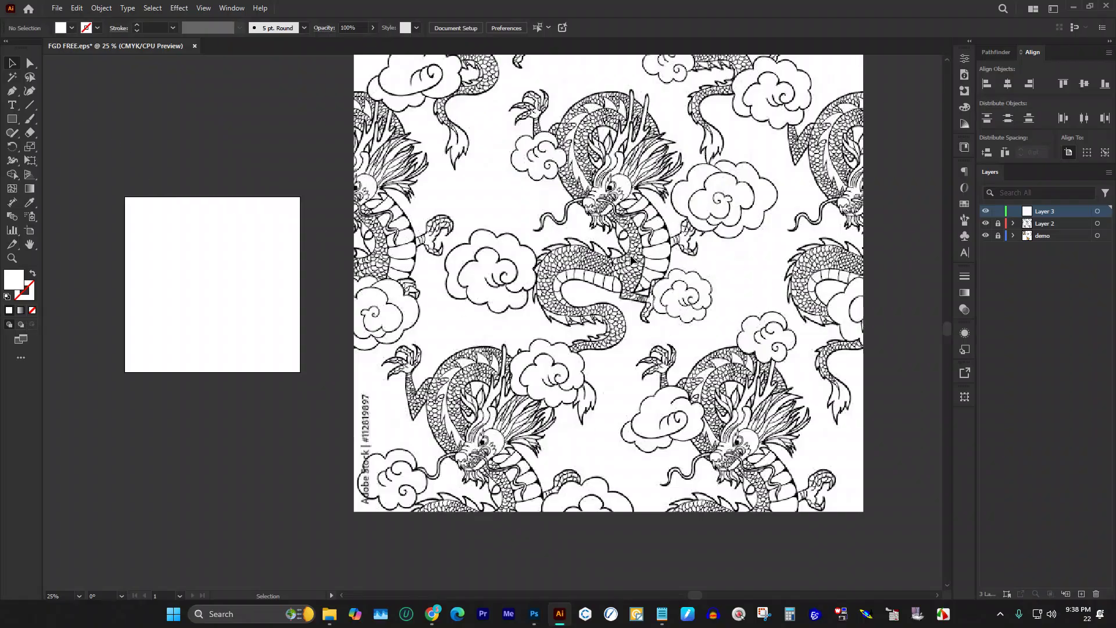
Step: Set the fill colour to red with no stroke using the Control bar Fill swatches
{"action": "scroll", "coordinate": [632, 261], "scroll_direction": "down", "scroll_amount": 2}
{"action": "scroll", "coordinate": [205, 201], "scroll_direction": "up", "scroll_amount": 2}
{"action": "scroll", "coordinate": [216, 232], "scroll_direction": "up", "scroll_amount": 1}
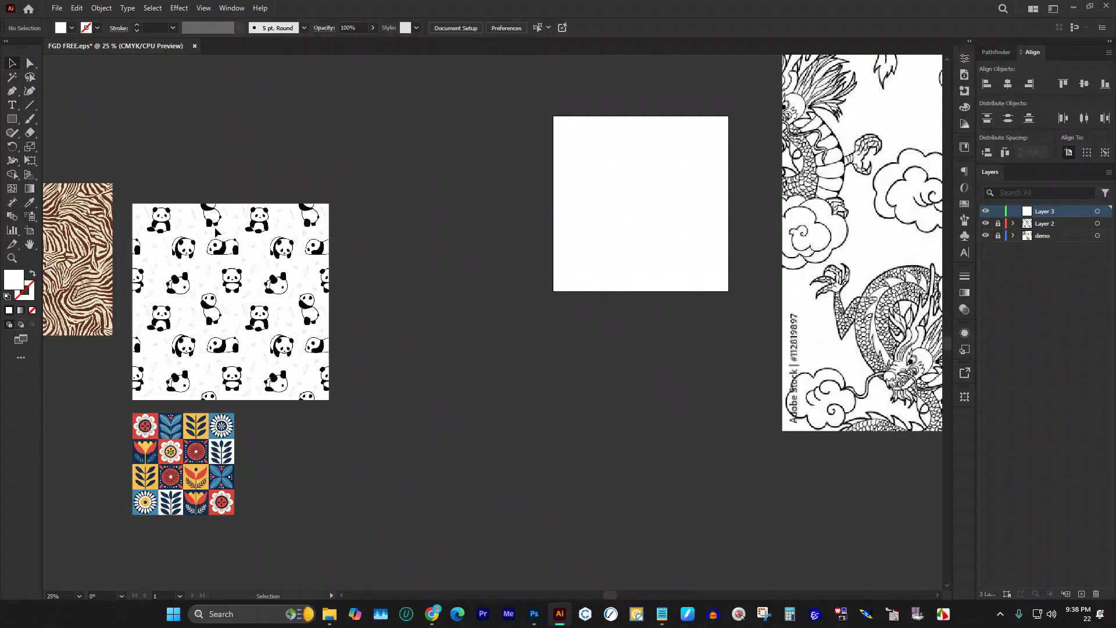
{"action": "scroll", "coordinate": [216, 233], "scroll_direction": "up", "scroll_amount": 2}
{"action": "scroll", "coordinate": [374, 261], "scroll_direction": "down", "scroll_amount": 3}
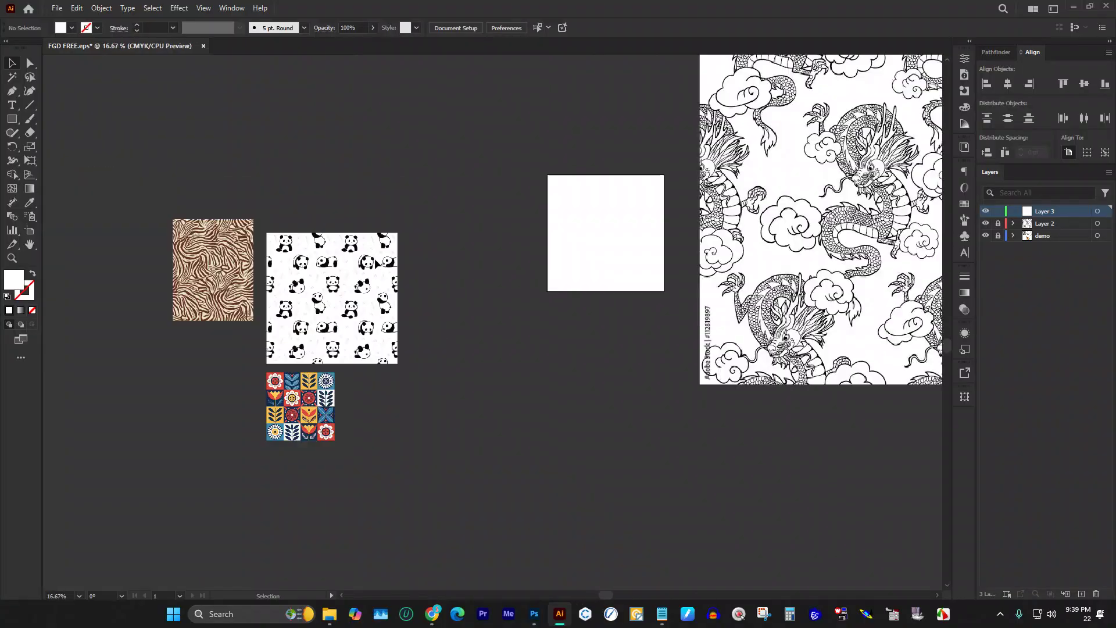
{"action": "scroll", "coordinate": [375, 259], "scroll_direction": "down", "scroll_amount": 1}
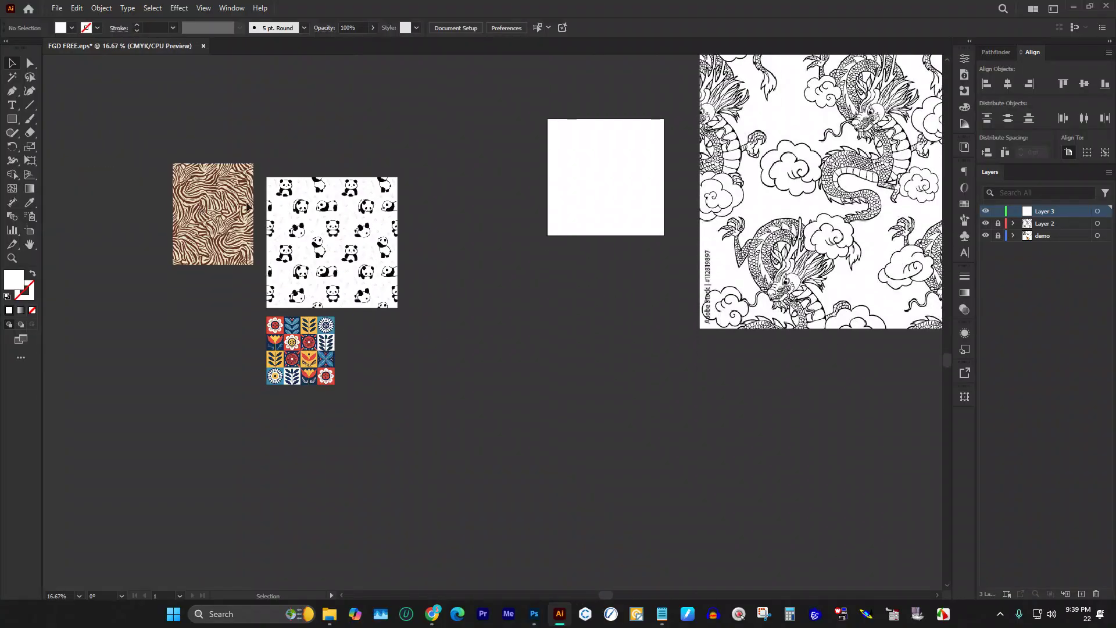
{"action": "scroll", "coordinate": [326, 227], "scroll_direction": "up", "scroll_amount": 3}
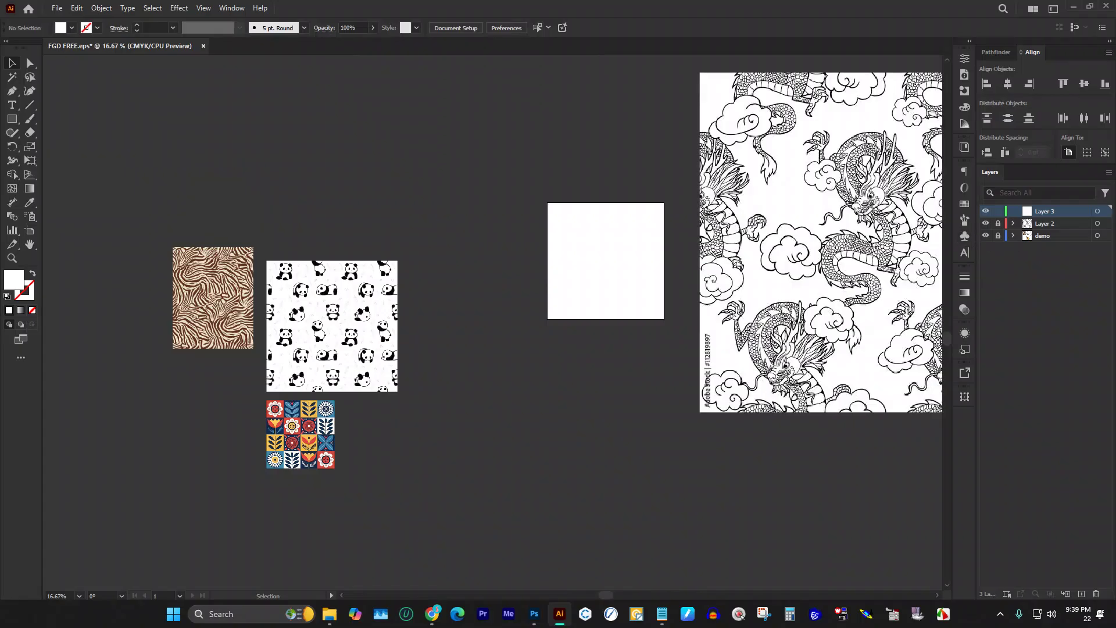
{"action": "key", "text": "alt+Tab"}
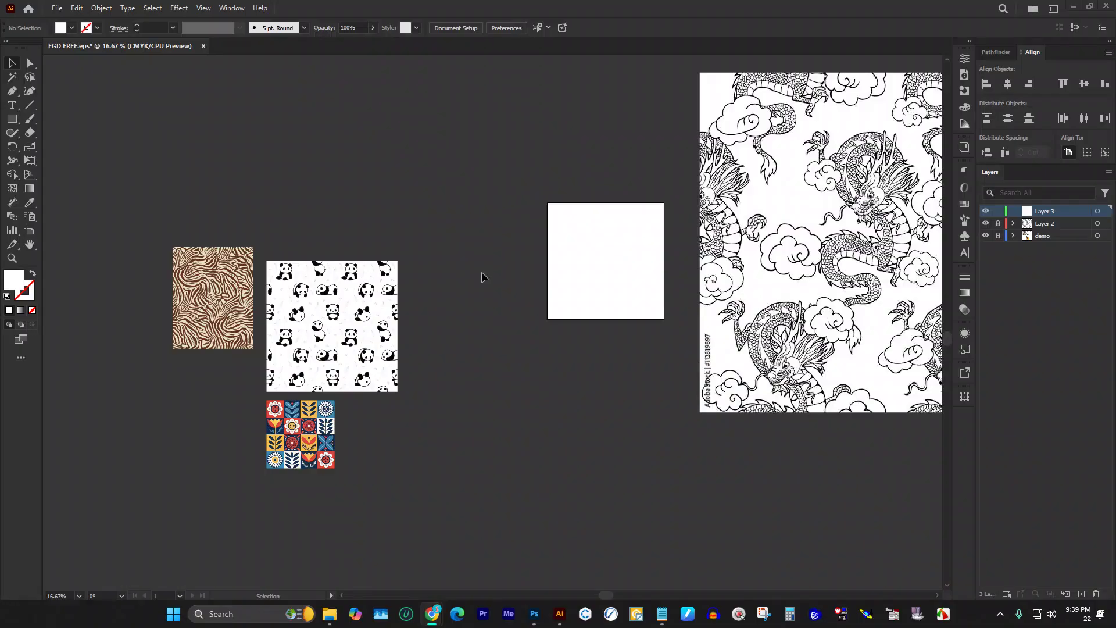
{"action": "scroll", "coordinate": [469, 264], "scroll_direction": "up", "scroll_amount": 1}
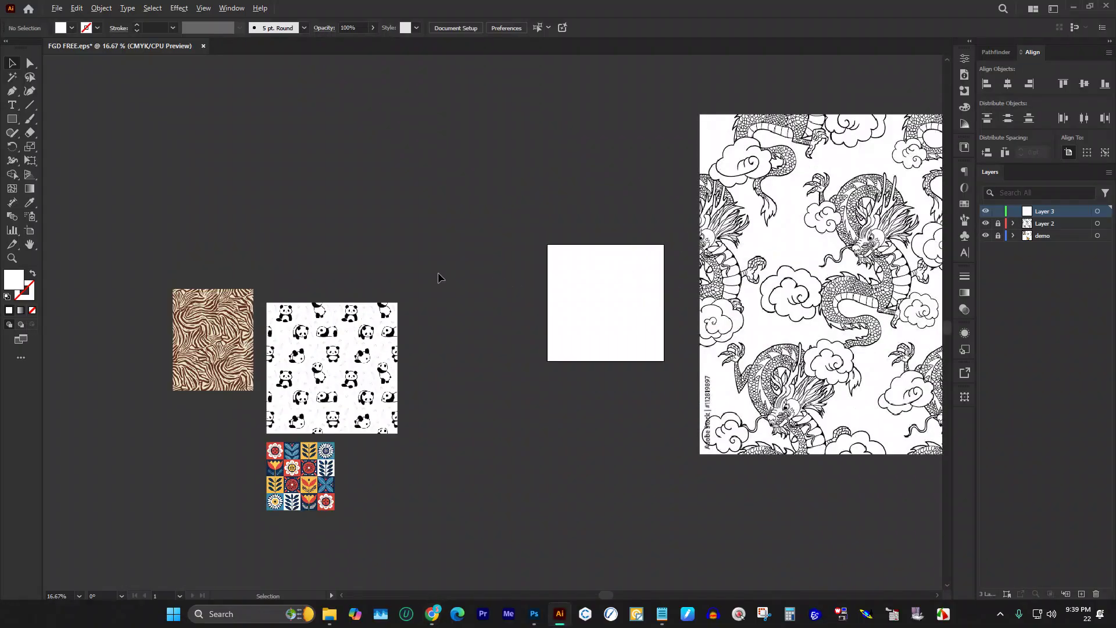
{"action": "scroll", "coordinate": [444, 276], "scroll_direction": "down", "scroll_amount": 3}
{"action": "scroll", "coordinate": [581, 226], "scroll_direction": "up", "scroll_amount": 5}
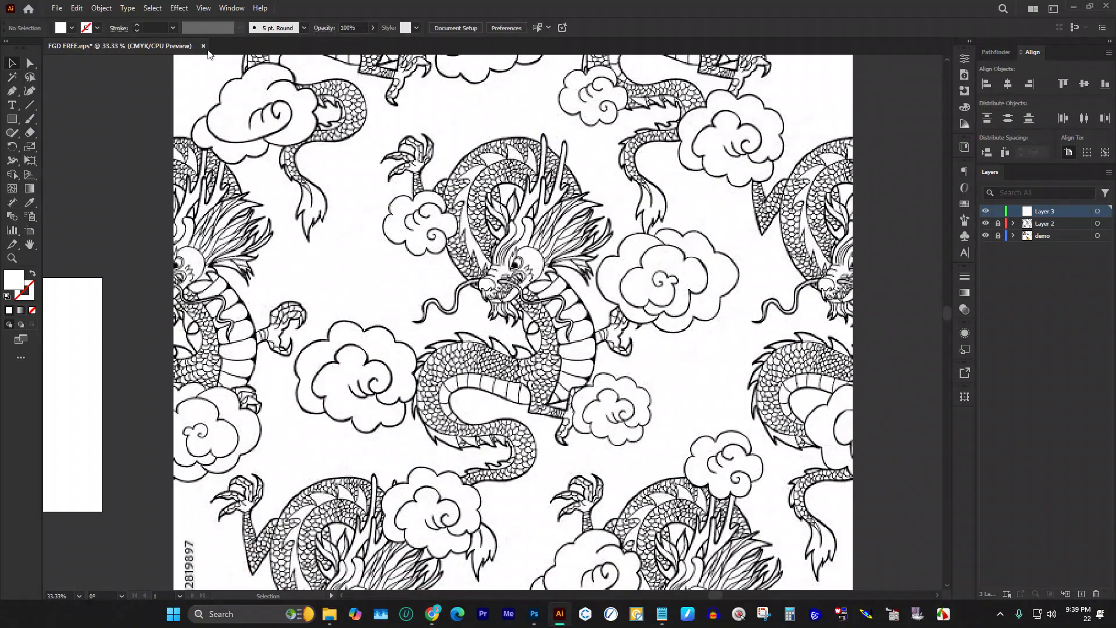
{"action": "left_click", "coordinate": [72, 33]}
Step: Pick the Pen tool and swap fill and stroke to get a red 1 pt stroke with no fill
{"action": "left_click", "coordinate": [12, 91]}
{"action": "scroll", "coordinate": [174, 174], "scroll_direction": "up", "scroll_amount": 2}
{"action": "scroll", "coordinate": [182, 184], "scroll_direction": "down", "scroll_amount": 2}
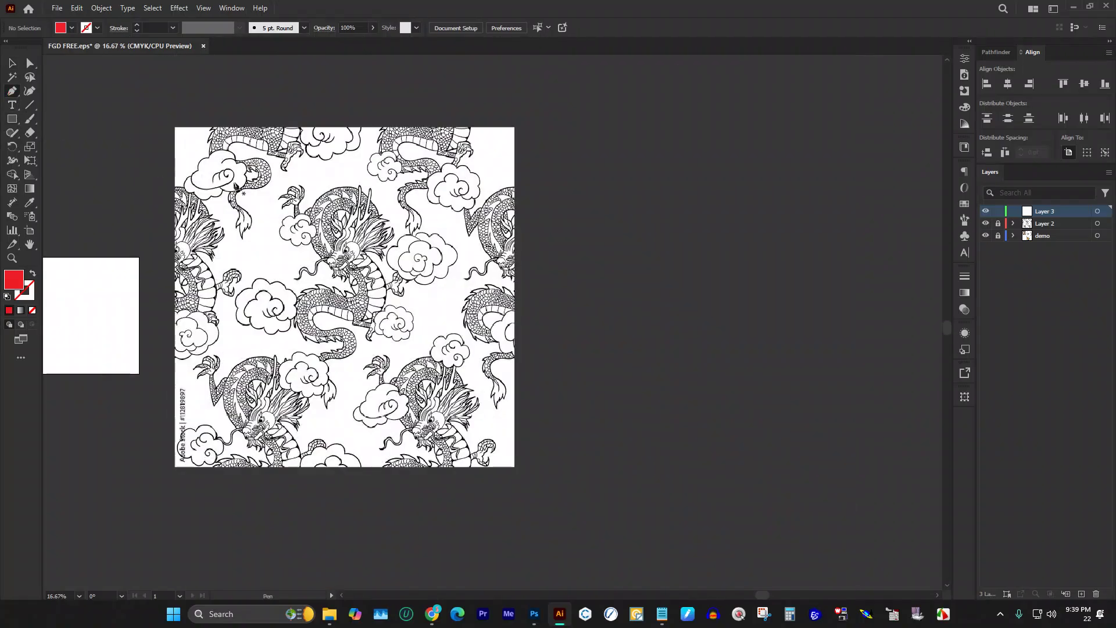
{"action": "scroll", "coordinate": [360, 178], "scroll_direction": "down", "scroll_amount": 2}
{"action": "scroll", "coordinate": [366, 177], "scroll_direction": "up", "scroll_amount": 2}
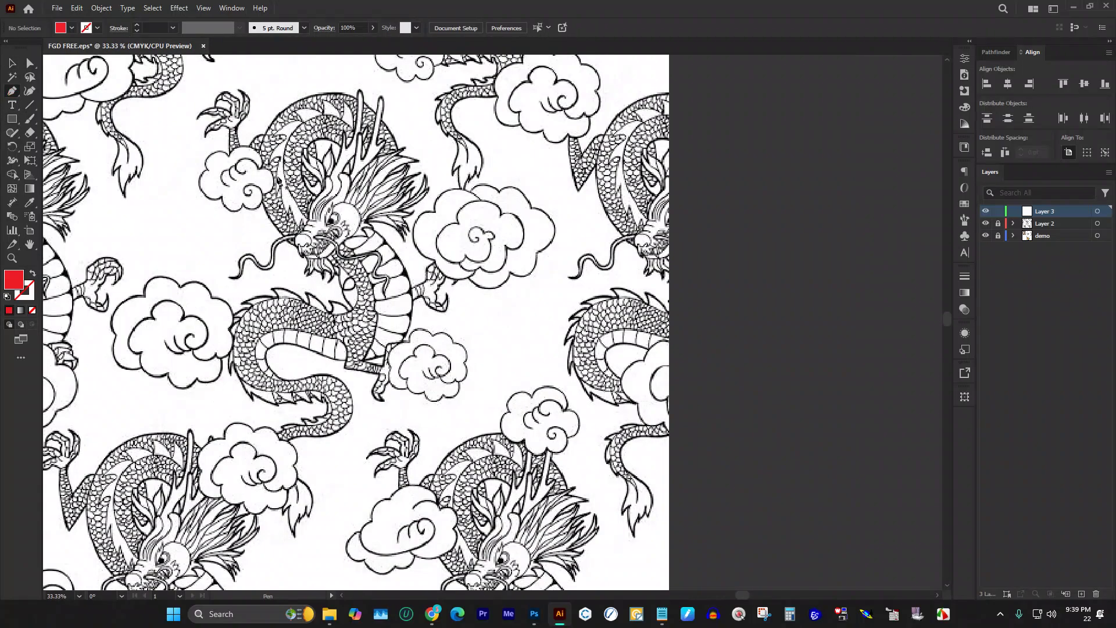
{"action": "left_click", "coordinate": [33, 272]}
{"action": "scroll", "coordinate": [388, 280], "scroll_direction": "up", "scroll_amount": 1}
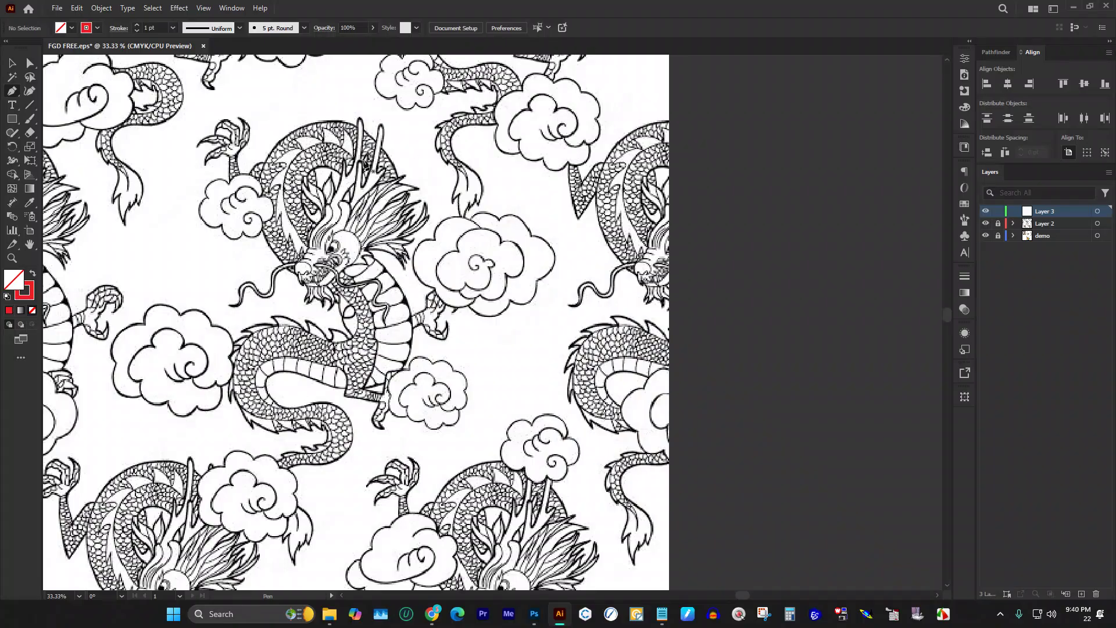
Step: Draw the first curved Pen path from the dragon's belly up to its neck
{"action": "left_click", "coordinate": [12, 63]}
{"action": "scroll", "coordinate": [487, 249], "scroll_direction": "down", "scroll_amount": 3}
{"action": "scroll", "coordinate": [487, 249], "scroll_direction": "up", "scroll_amount": 2}
{"action": "scroll", "coordinate": [492, 256], "scroll_direction": "down", "scroll_amount": 3}
{"action": "scroll", "coordinate": [301, 187], "scroll_direction": "up", "scroll_amount": 3}
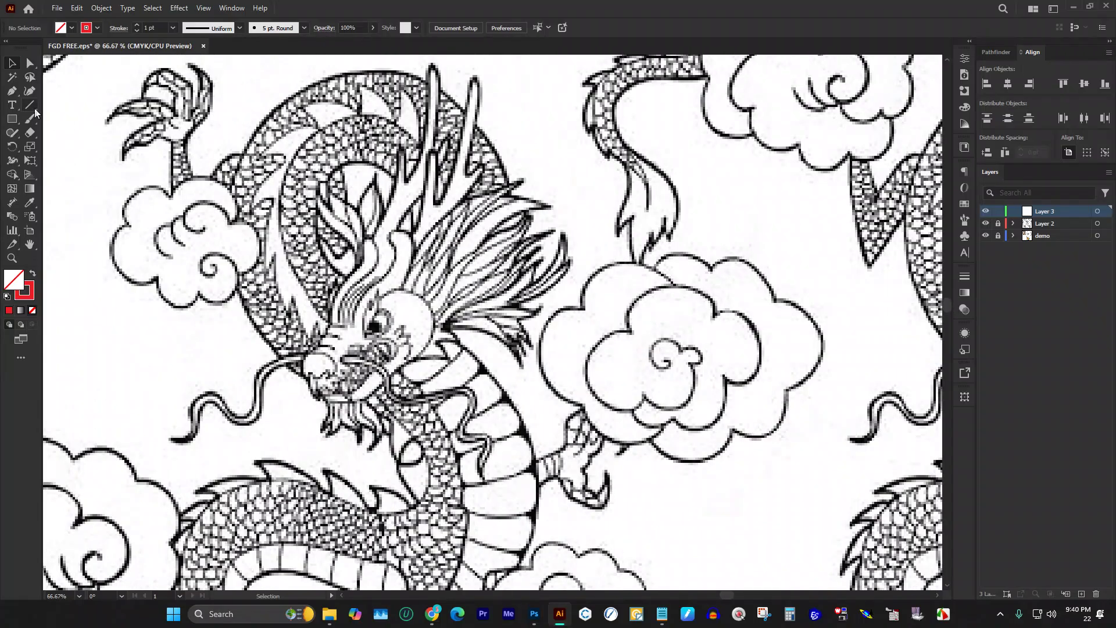
{"action": "left_click", "coordinate": [12, 91]}
{"action": "scroll", "coordinate": [374, 271], "scroll_direction": "down", "scroll_amount": 3}
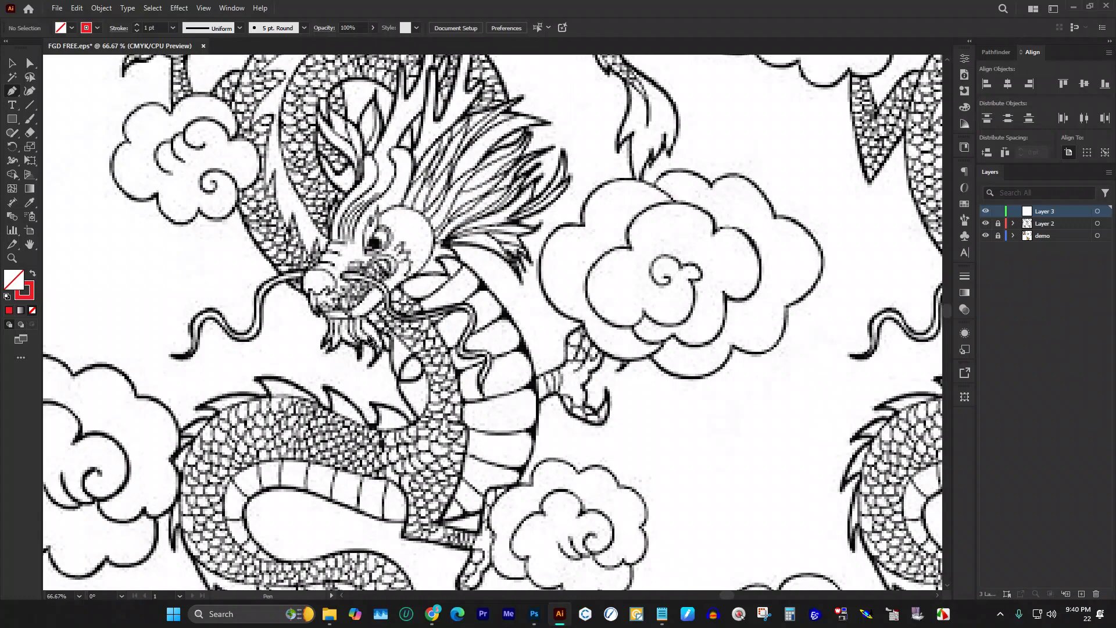
{"action": "scroll", "coordinate": [383, 331], "scroll_direction": "down", "scroll_amount": 1}
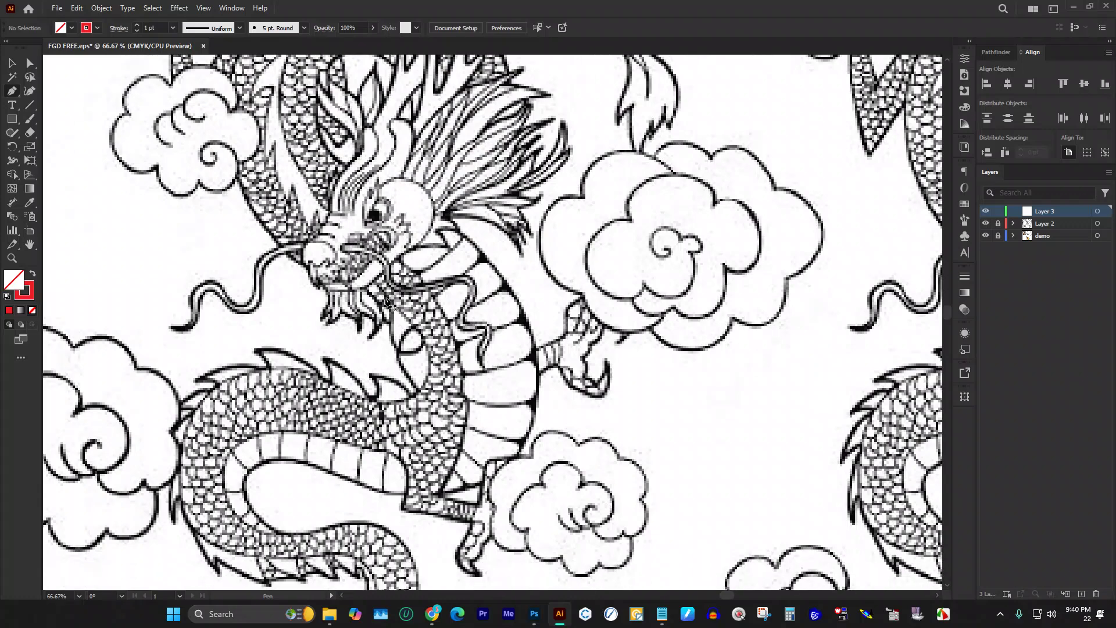
{"action": "scroll", "coordinate": [537, 343], "scroll_direction": "down", "scroll_amount": 1}
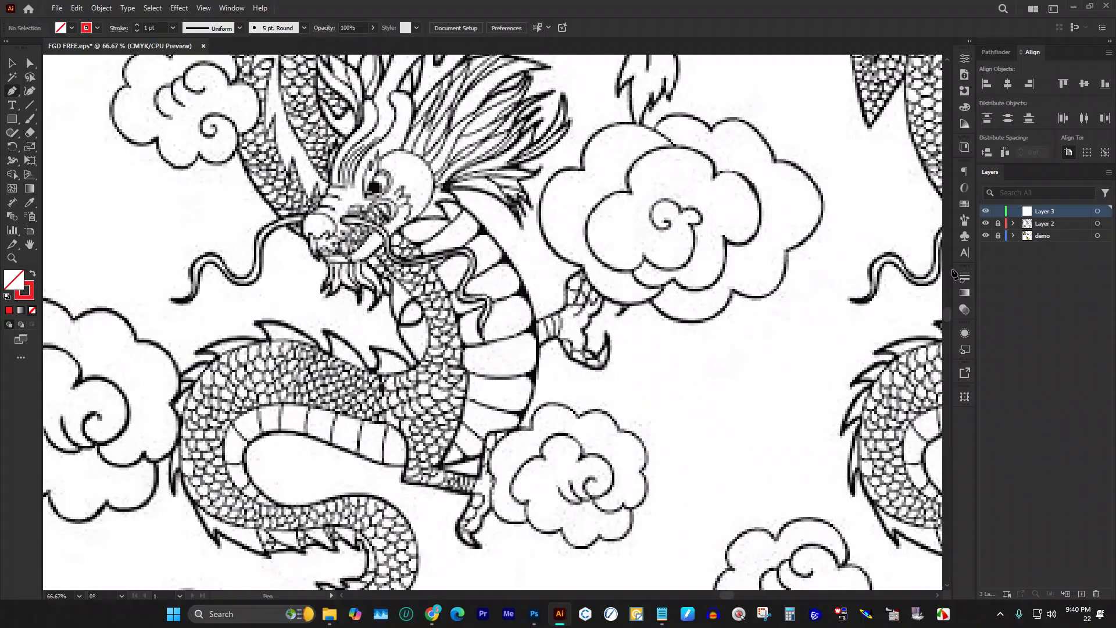
{"action": "left_click", "coordinate": [442, 468]}
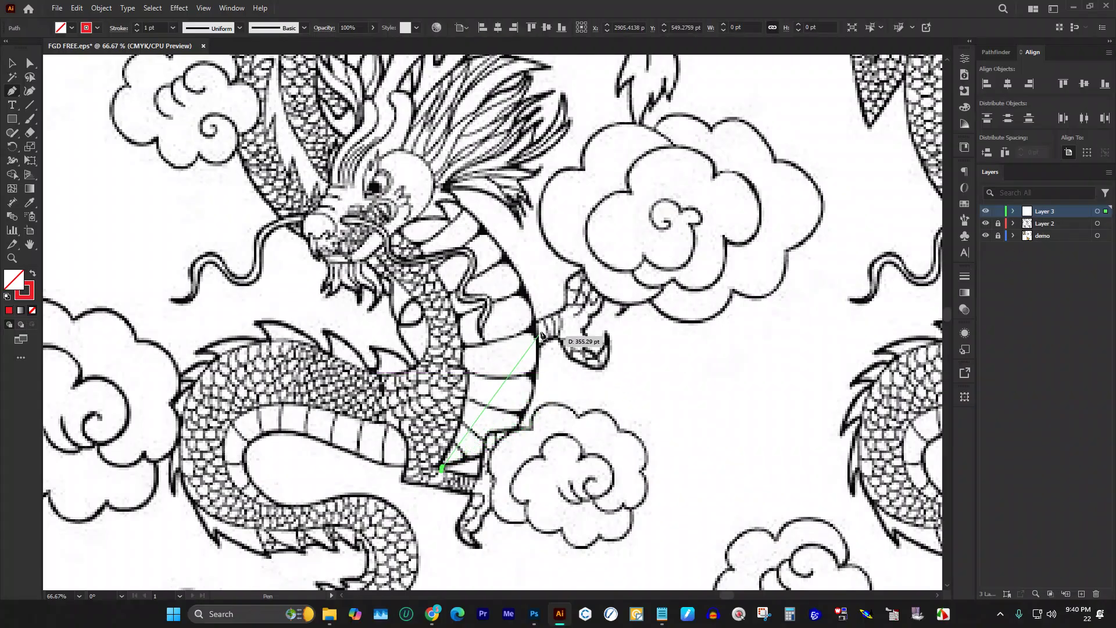
{"action": "scroll", "coordinate": [543, 331], "scroll_direction": "up", "scroll_amount": 2}
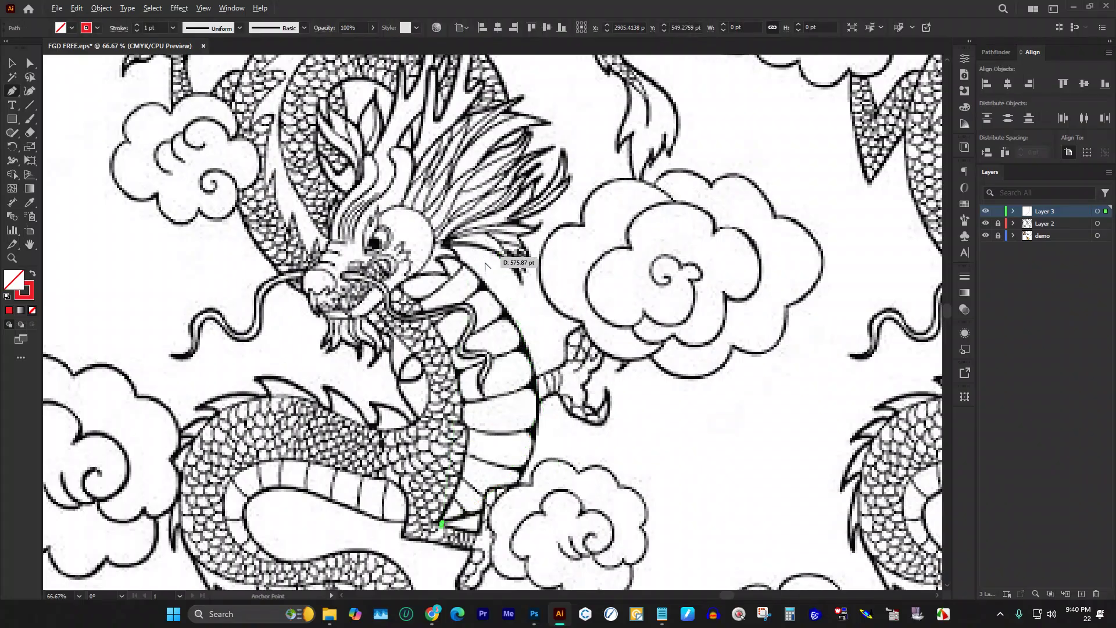
{"action": "scroll", "coordinate": [478, 260], "scroll_direction": "down", "scroll_amount": 2}
{"action": "scroll", "coordinate": [478, 260], "scroll_direction": "up", "scroll_amount": 1}
{"action": "left_click_drag", "start_coordinate": [470, 272], "coordinate": [371, 164]}
{"action": "left_click", "coordinate": [11, 62]}
{"action": "left_click", "coordinate": [606, 351]}
Step: Give the first curve a red stroke and thicken it to 14 pt
{"action": "scroll", "coordinate": [605, 346], "scroll_direction": "up", "scroll_amount": 2}
{"action": "scroll", "coordinate": [473, 309], "scroll_direction": "down", "scroll_amount": 1}
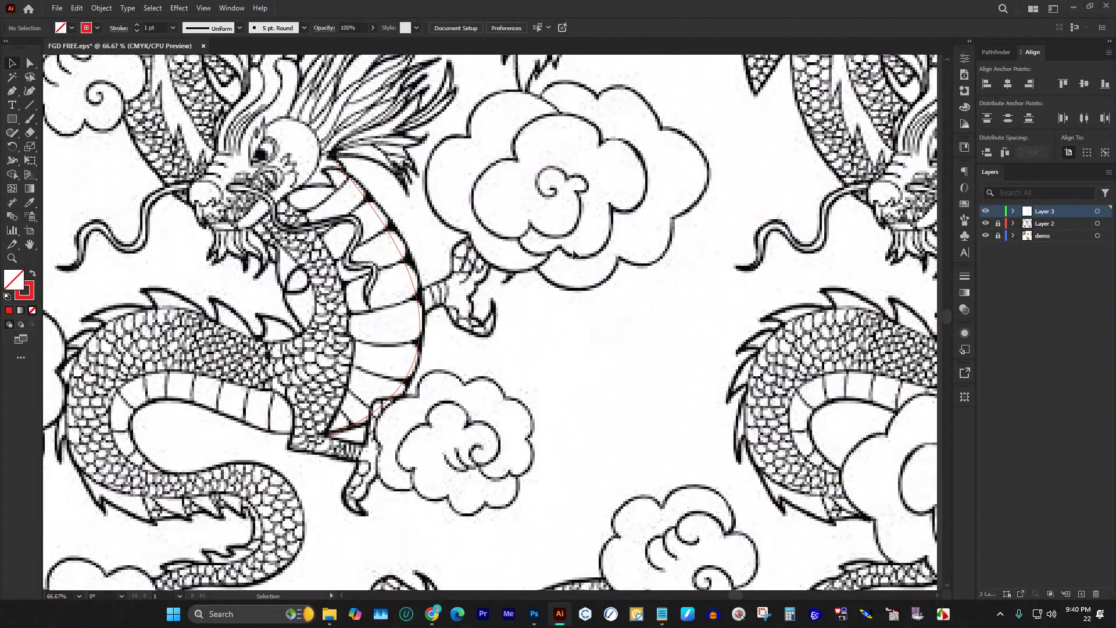
{"action": "left_click", "coordinate": [415, 279]}
{"action": "left_click", "coordinate": [138, 25]}
{"action": "left_click", "coordinate": [138, 25]}
{"action": "left_click", "coordinate": [138, 25]}
{"action": "left_click", "coordinate": [138, 25]}
{"action": "left_click", "coordinate": [138, 25]}
{"action": "left_click", "coordinate": [138, 25]}
{"action": "left_click", "coordinate": [138, 25]}
{"action": "scroll", "coordinate": [356, 177], "scroll_direction": "up", "scroll_amount": 1}
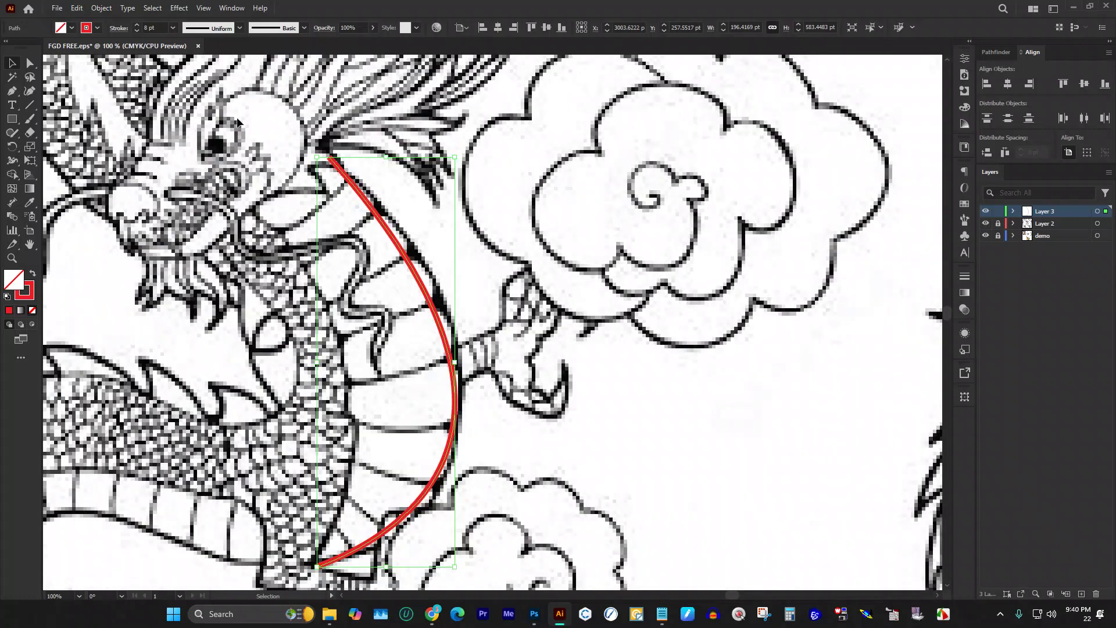
{"action": "left_click", "coordinate": [137, 25]}
{"action": "left_click", "coordinate": [137, 25]}
{"action": "left_click", "coordinate": [138, 25]}
{"action": "left_click", "coordinate": [137, 25]}
{"action": "left_click", "coordinate": [137, 25]}
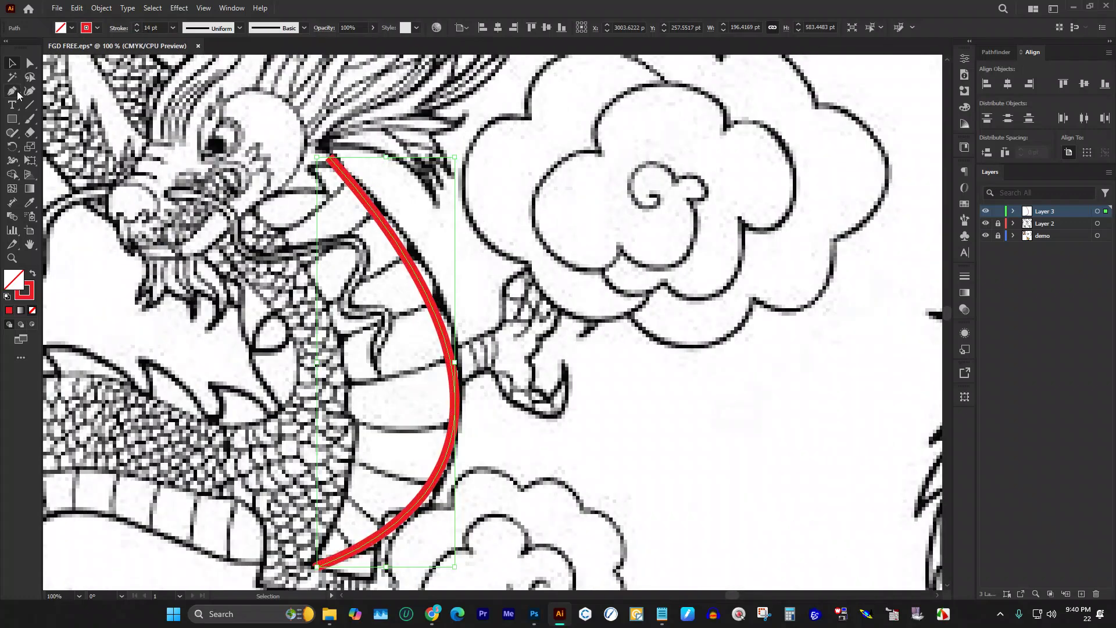
{"action": "scroll", "coordinate": [619, 239], "scroll_direction": "down", "scroll_amount": 1}
{"action": "left_click", "coordinate": [619, 239]}
{"action": "scroll", "coordinate": [540, 242], "scroll_direction": "down", "scroll_amount": 1}
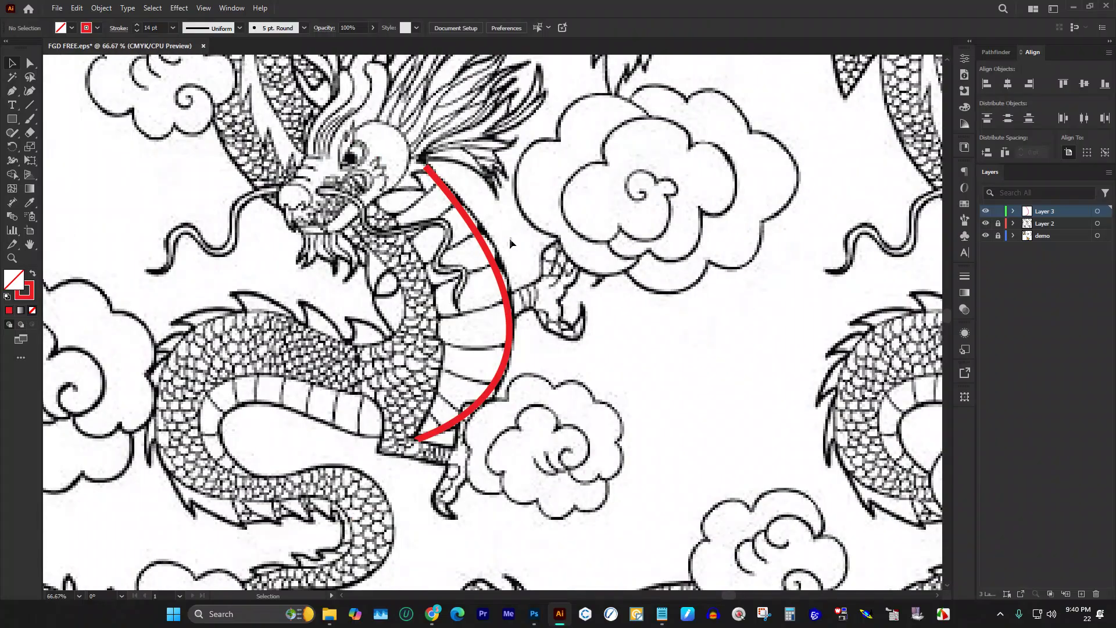
{"action": "scroll", "coordinate": [540, 242], "scroll_direction": "up", "scroll_amount": 1}
{"action": "left_click", "coordinate": [486, 251]}
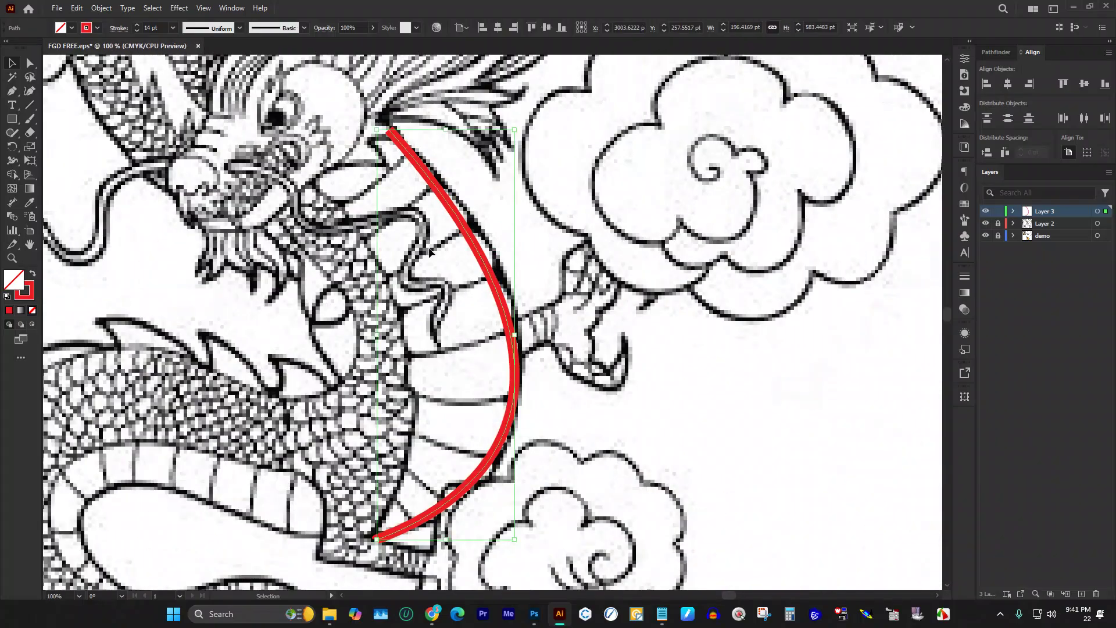
{"action": "scroll", "coordinate": [372, 282], "scroll_direction": "down", "scroll_amount": 1}
{"action": "left_click", "coordinate": [420, 319]}
Step: Draw a second curve from below the mouth down the neck to the first curve's tip
{"action": "key", "text": "p"}
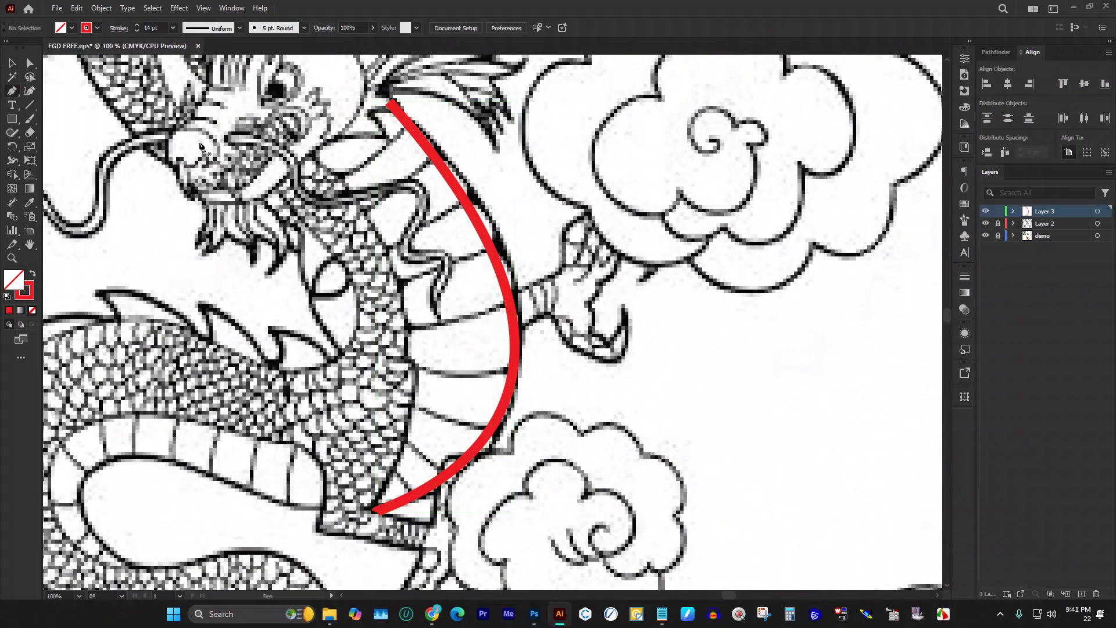
{"action": "left_click", "coordinate": [319, 157]}
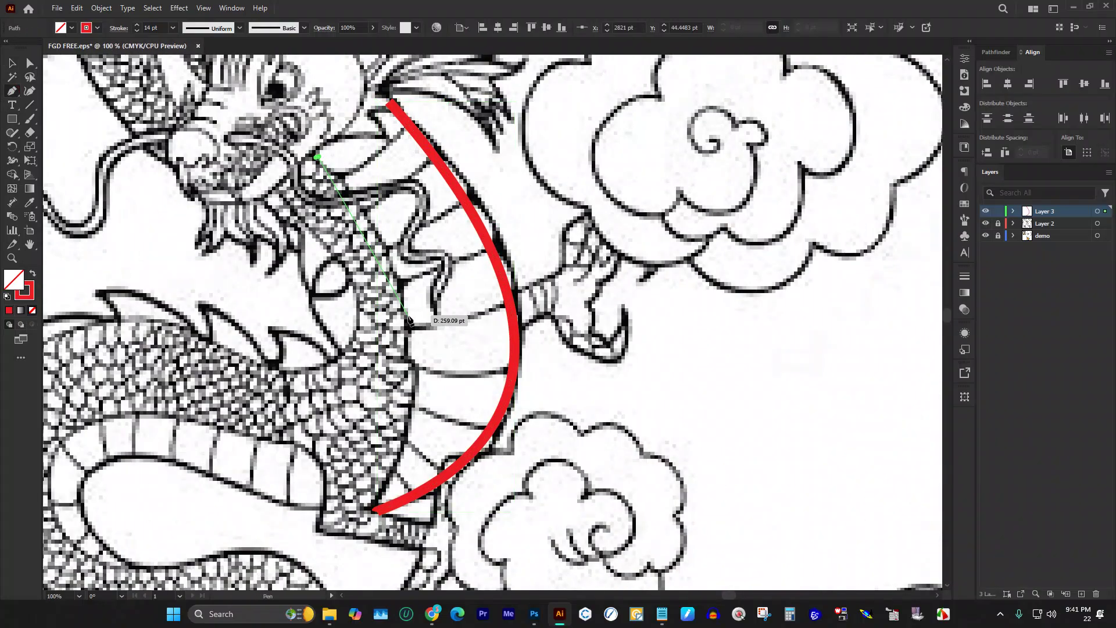
{"action": "left_click_drag", "start_coordinate": [407, 334], "coordinate": [407, 421]}
{"action": "key", "text": "ctrl+z"}
{"action": "left_click_drag", "start_coordinate": [397, 273], "coordinate": [406, 354]}
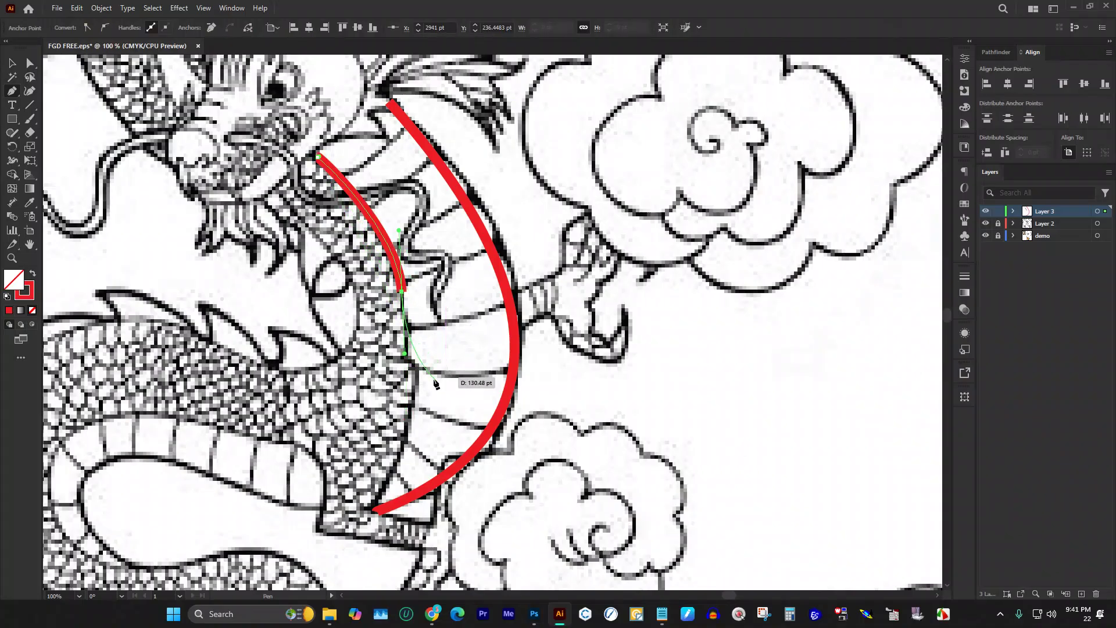
{"action": "left_click_drag", "start_coordinate": [412, 392], "coordinate": [402, 430]}
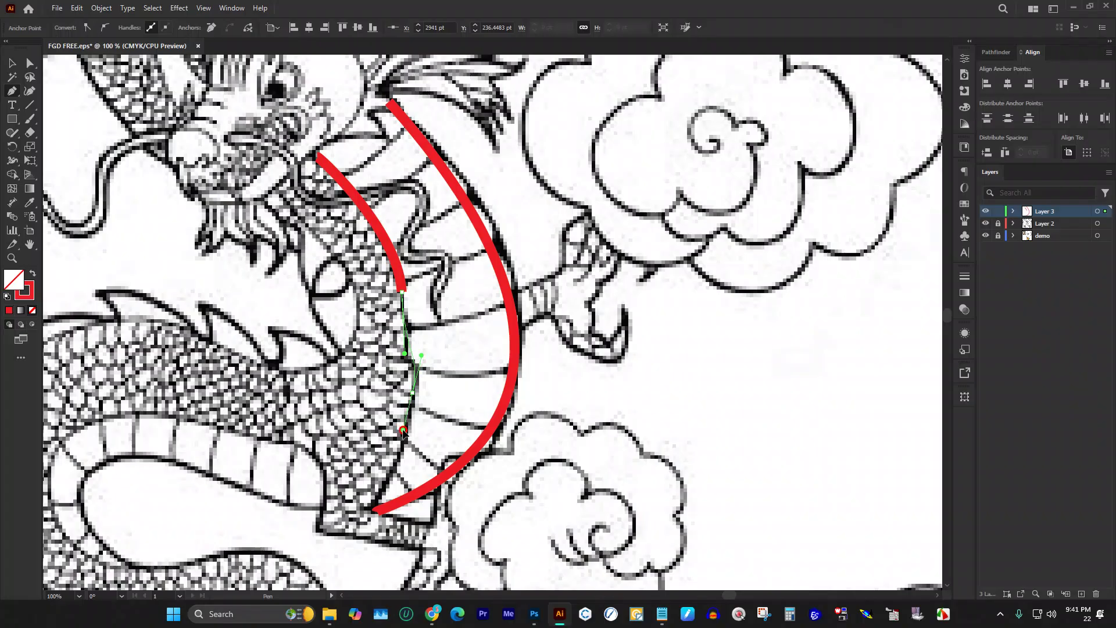
{"action": "left_click", "coordinate": [371, 526]}
{"action": "key", "text": "Escape"}
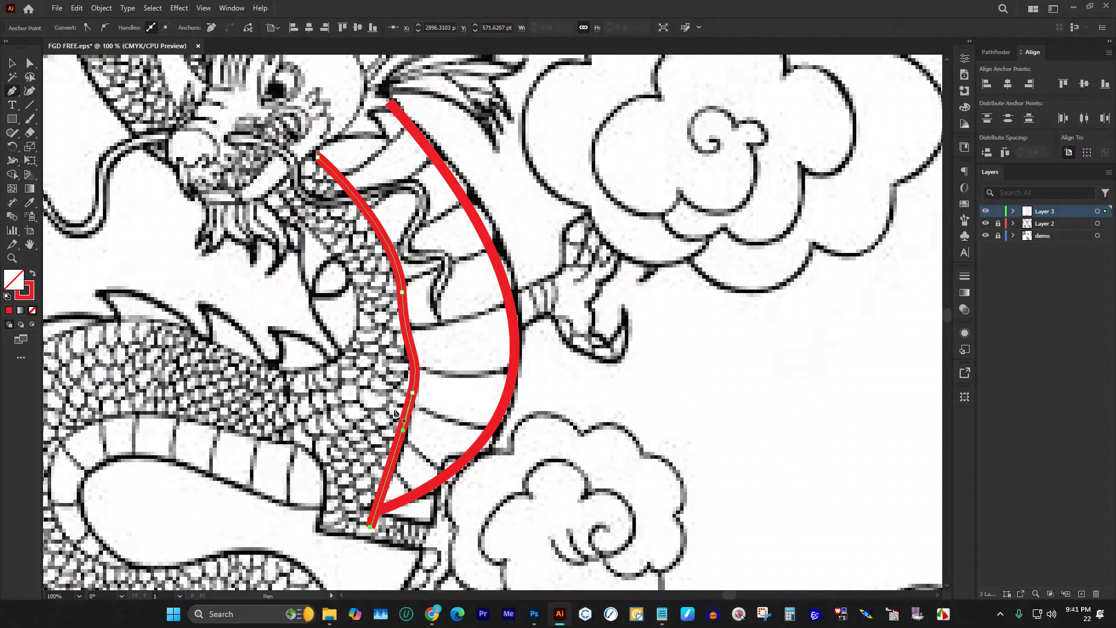
Step: Draw a third curve from under the chin down the chest, hooking left, then deselect all
{"action": "left_click", "coordinate": [272, 186]}
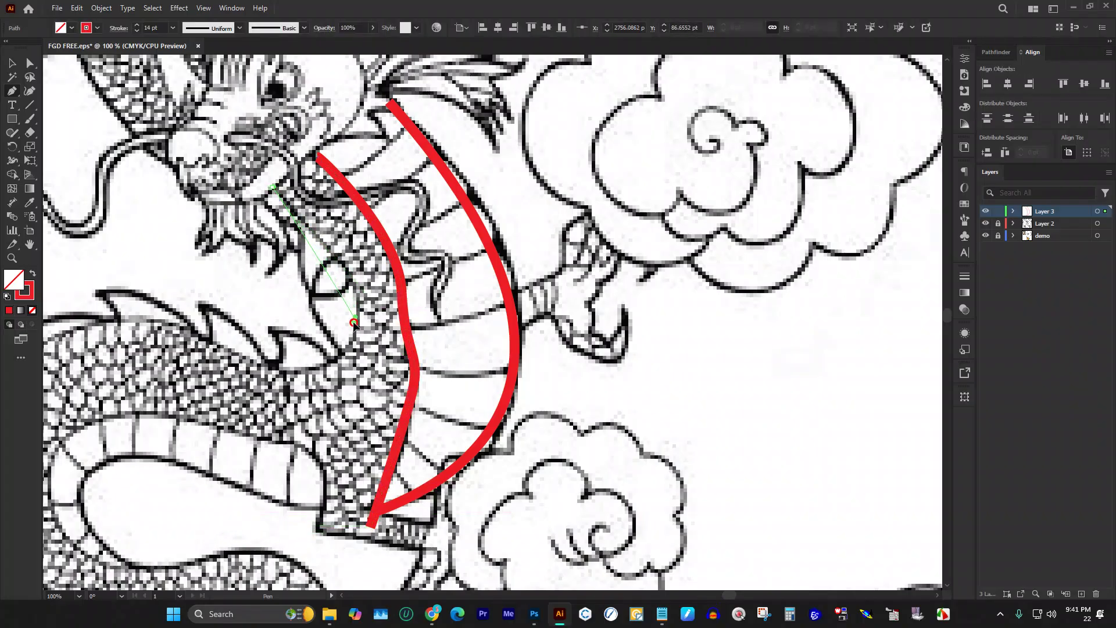
{"action": "left_click_drag", "start_coordinate": [355, 318], "coordinate": [339, 373]}
{"action": "left_click_drag", "start_coordinate": [271, 372], "coordinate": [239, 376]}
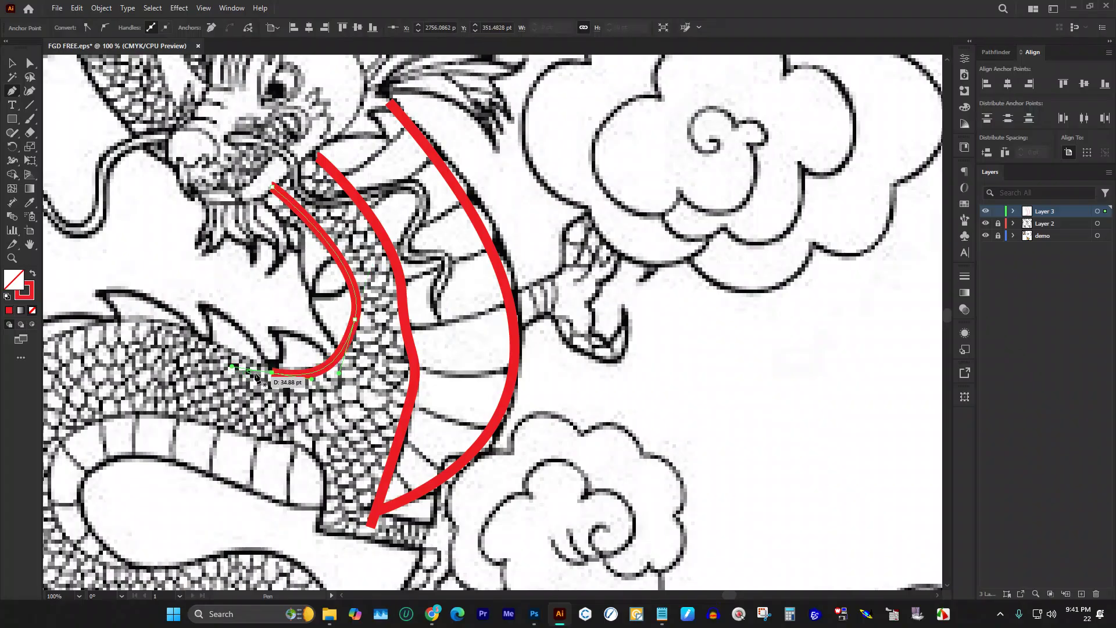
{"action": "scroll", "coordinate": [341, 218], "scroll_direction": "up", "scroll_amount": 3}
{"action": "scroll", "coordinate": [341, 218], "scroll_direction": "down", "scroll_amount": 2}
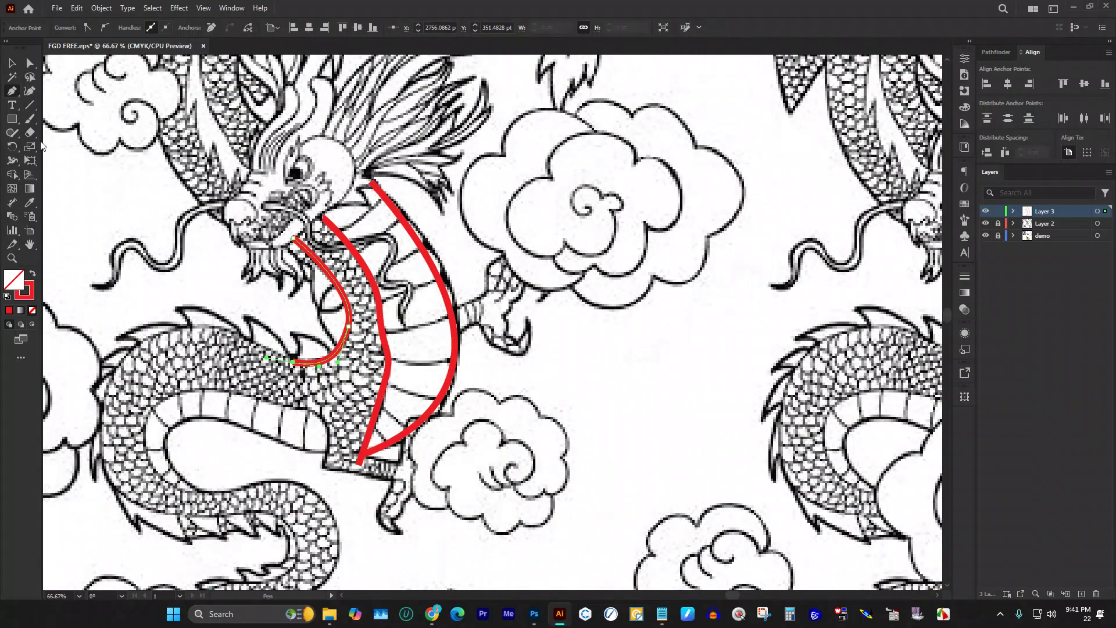
{"action": "left_click", "coordinate": [12, 63]}
{"action": "key", "text": "ctrl+shift+a"}
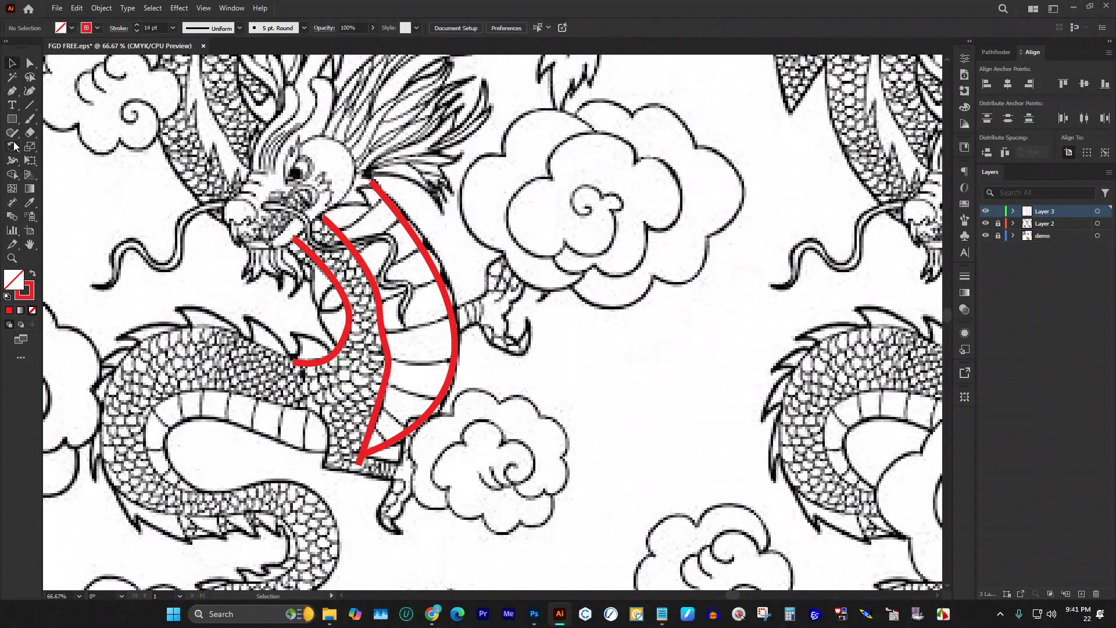
Step: Draw a short straight crossbar between the outer and middle red curves
{"action": "left_click", "coordinate": [11, 90]}
{"action": "scroll", "coordinate": [372, 205], "scroll_direction": "up", "scroll_amount": 2}
{"action": "scroll", "coordinate": [472, 299], "scroll_direction": "down", "scroll_amount": 3}
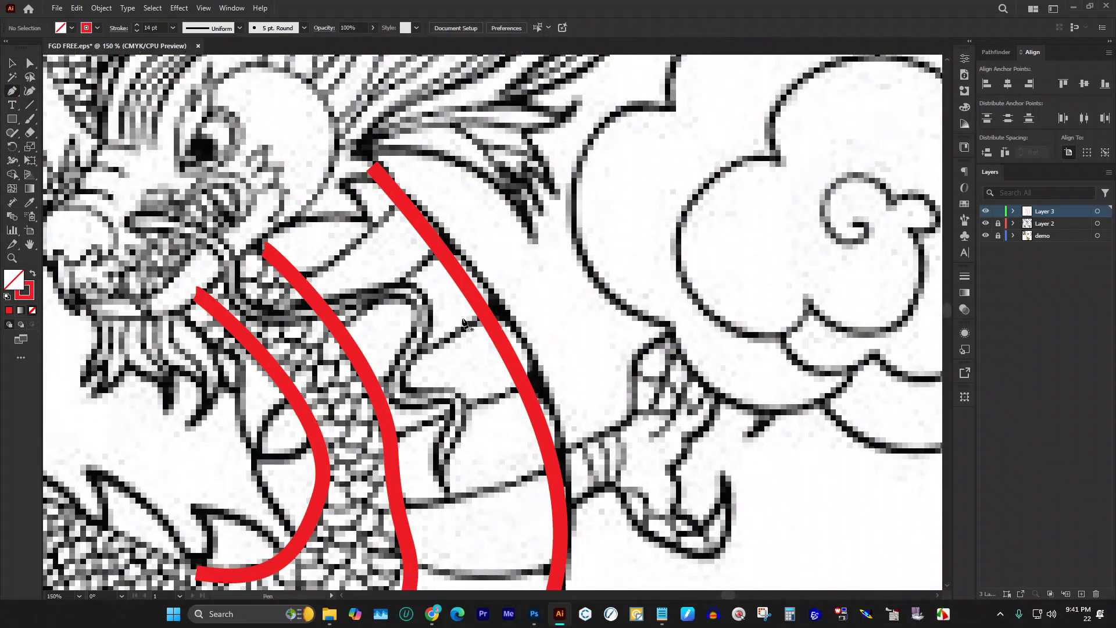
{"action": "scroll", "coordinate": [472, 300], "scroll_direction": "down", "scroll_amount": 2}
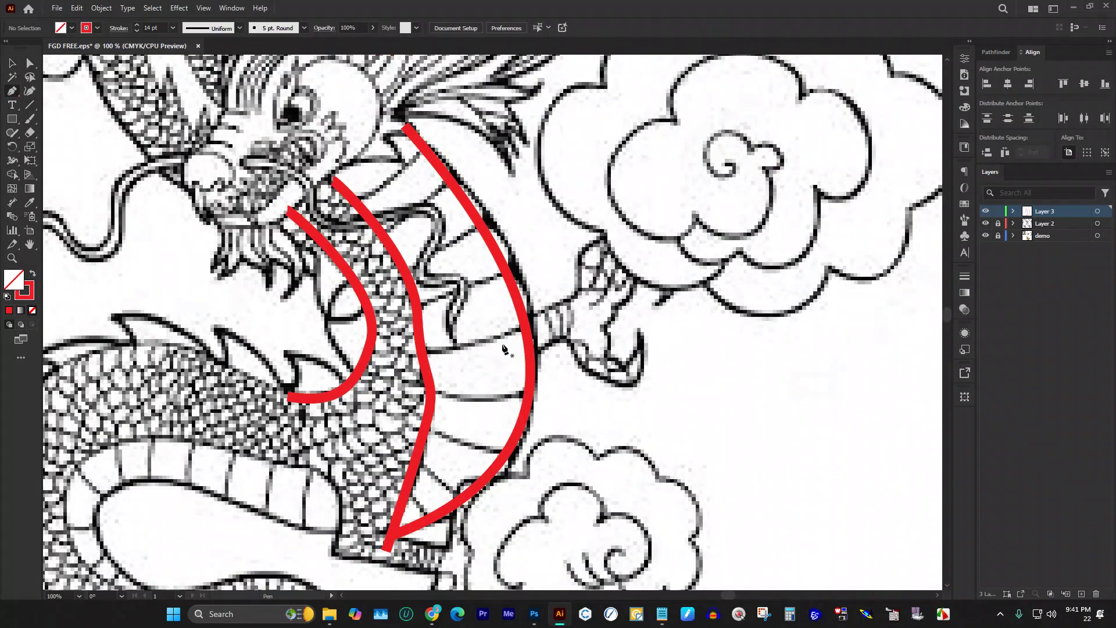
{"action": "scroll", "coordinate": [445, 218], "scroll_direction": "up", "scroll_amount": 1}
{"action": "scroll", "coordinate": [437, 208], "scroll_direction": "up", "scroll_amount": 2}
{"action": "left_click", "coordinate": [435, 168]}
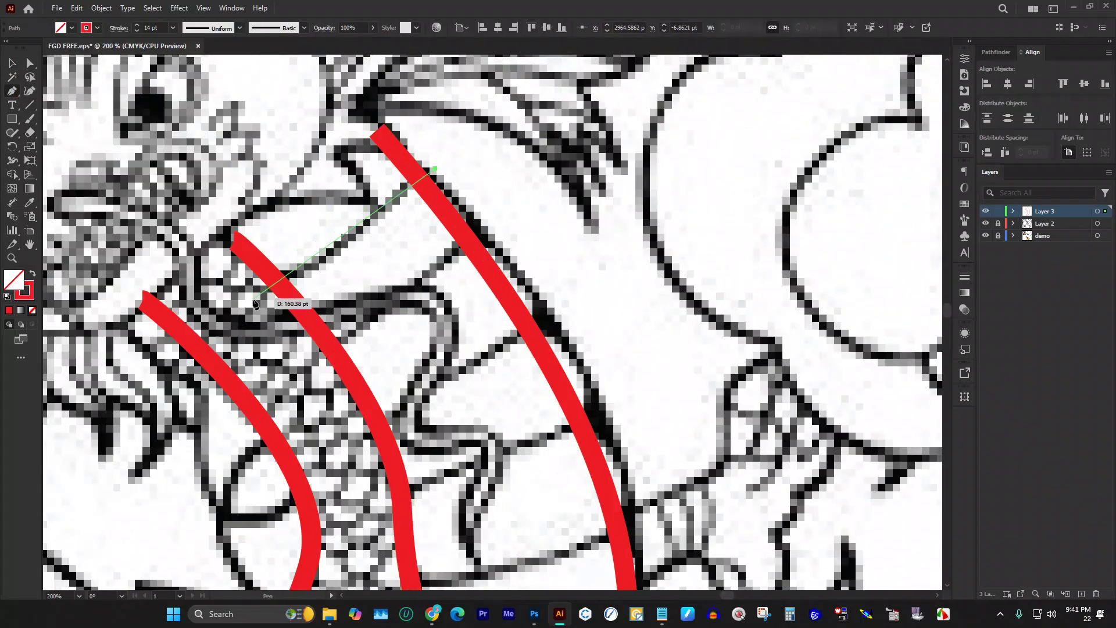
{"action": "left_click_drag", "start_coordinate": [258, 309], "coordinate": [198, 335]}
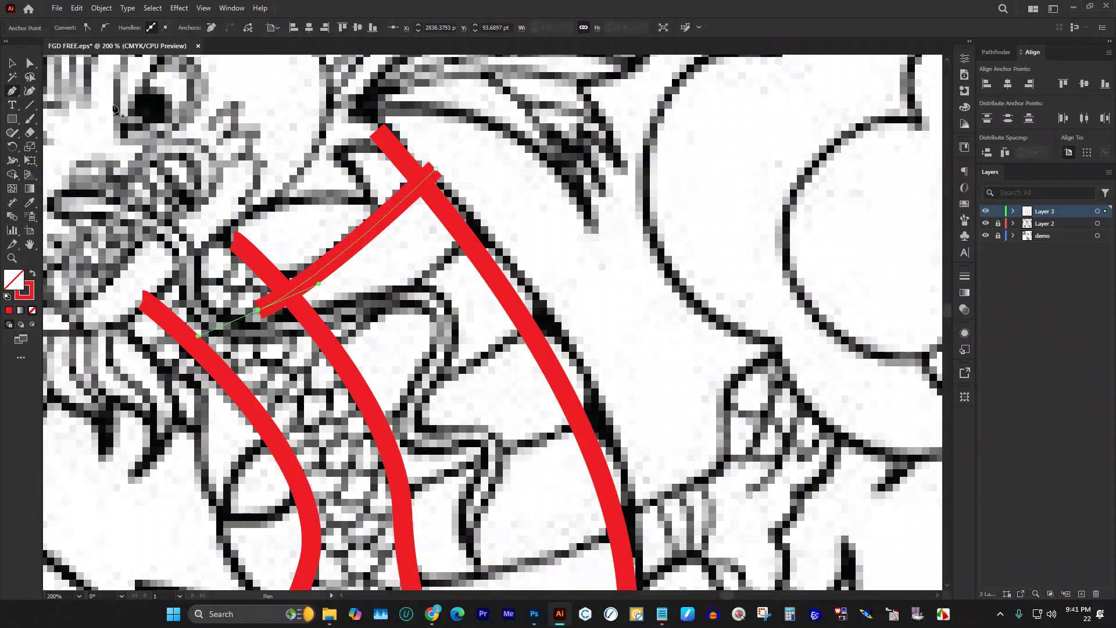
{"action": "left_click", "coordinate": [11, 62]}
{"action": "left_click", "coordinate": [351, 193]}
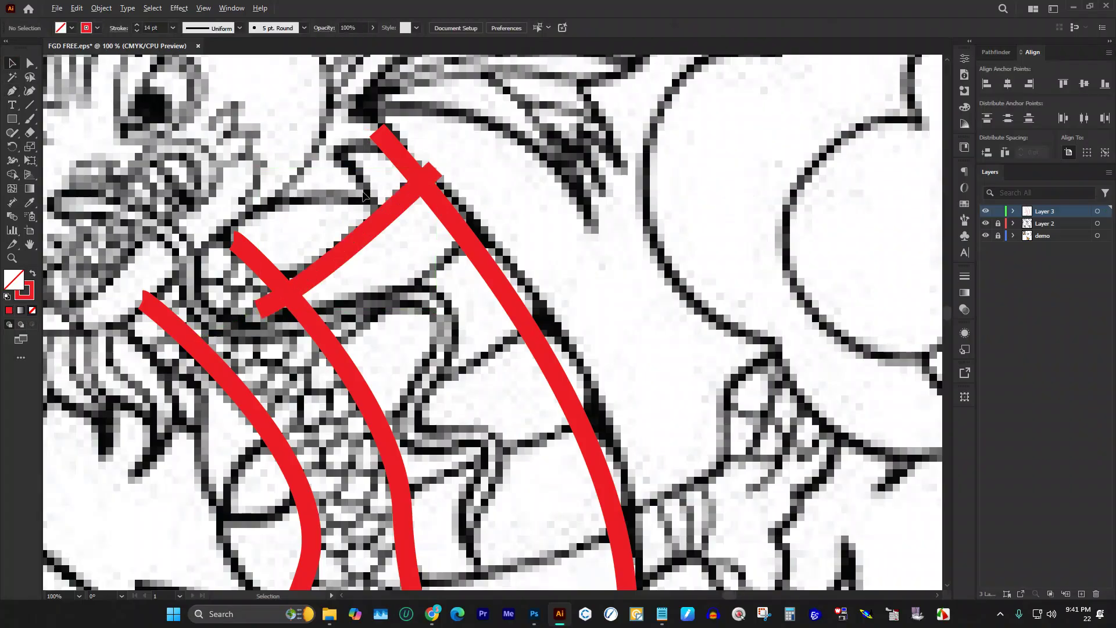
Step: Move the crossbar up beside the cloud's left edge
{"action": "scroll", "coordinate": [377, 206], "scroll_direction": "down", "scroll_amount": 3}
{"action": "scroll", "coordinate": [375, 208], "scroll_direction": "up", "scroll_amount": 3}
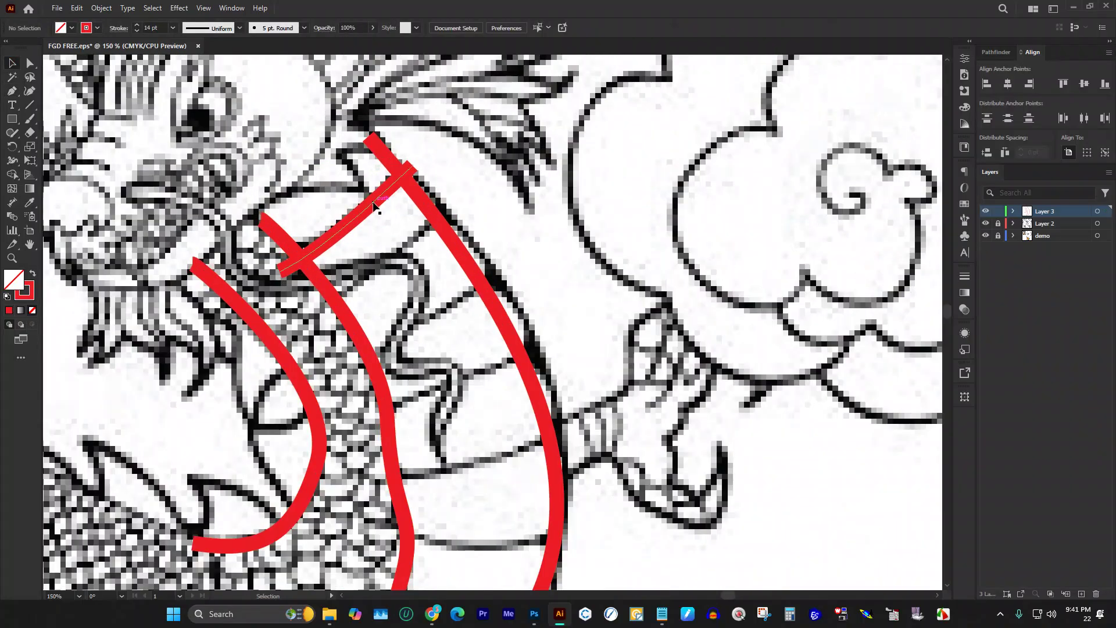
{"action": "scroll", "coordinate": [427, 224], "scroll_direction": "down", "scroll_amount": 2}
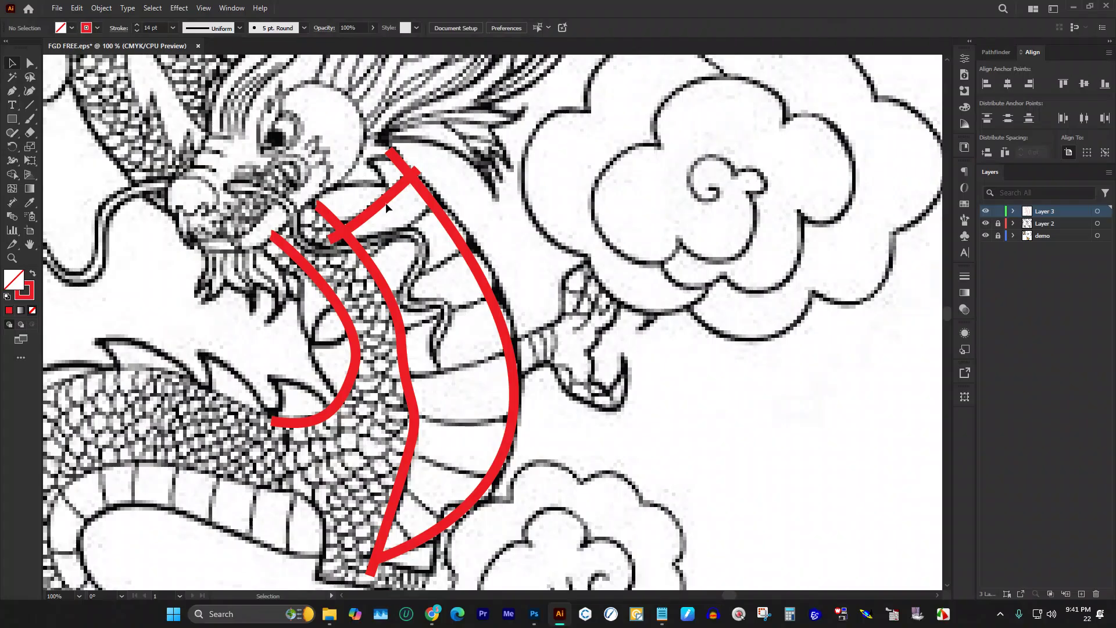
{"action": "left_click_drag", "start_coordinate": [385, 203], "coordinate": [576, 154]}
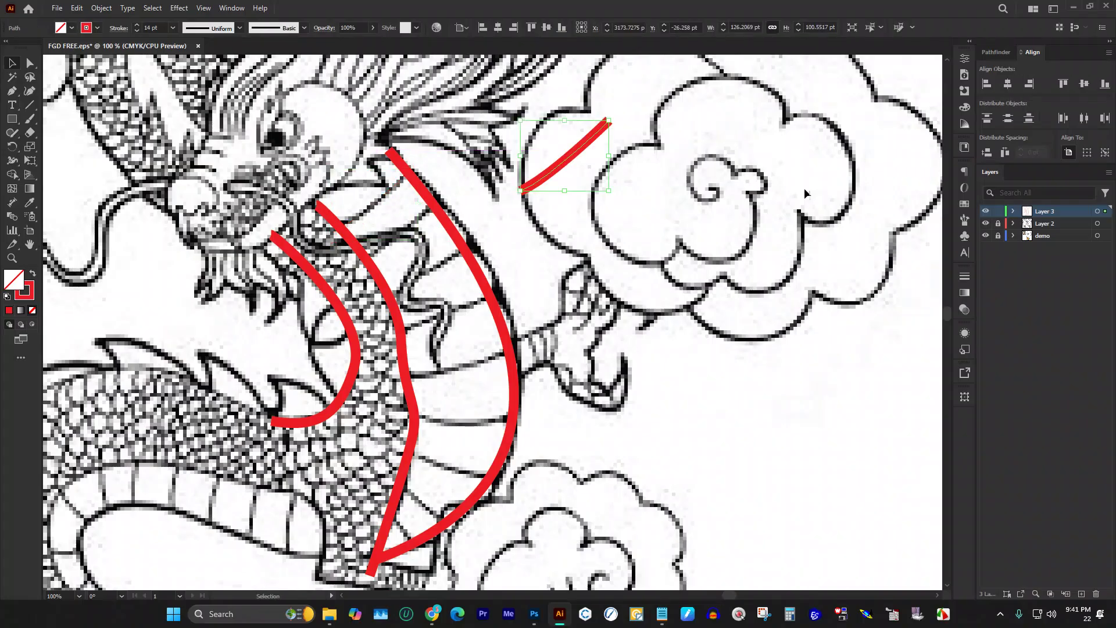
Step: Give the stroke round caps and a flipped Width Profile 5 so it tapers at both ends
{"action": "left_click", "coordinate": [960, 278]}
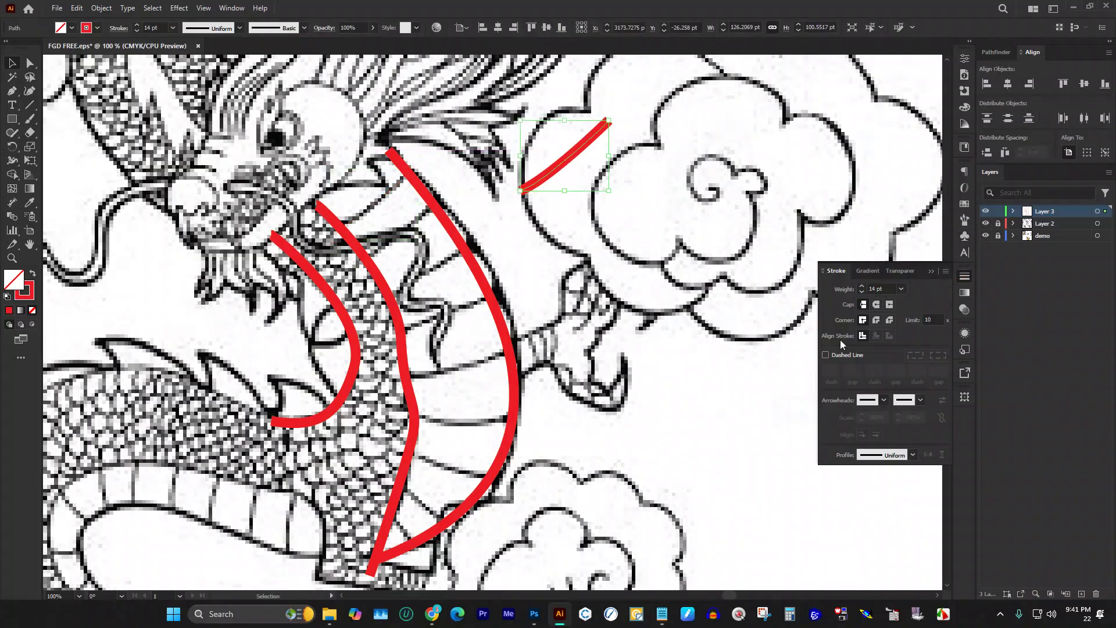
{"action": "left_click", "coordinate": [876, 305]}
{"action": "scroll", "coordinate": [638, 144], "scroll_direction": "up", "scroll_amount": 2}
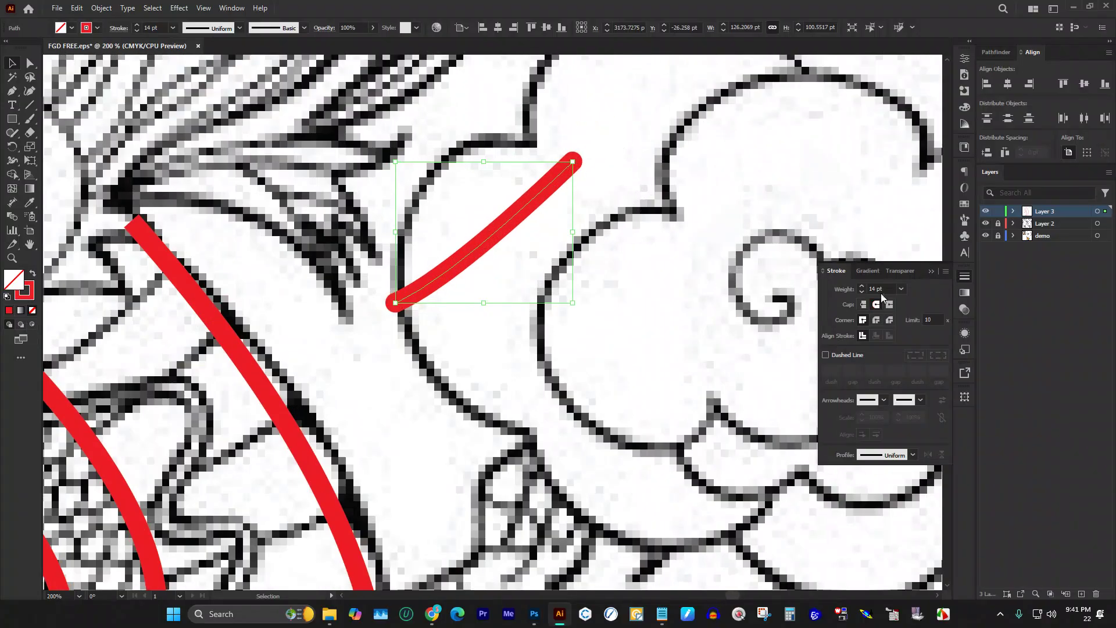
{"action": "left_click", "coordinate": [912, 455]}
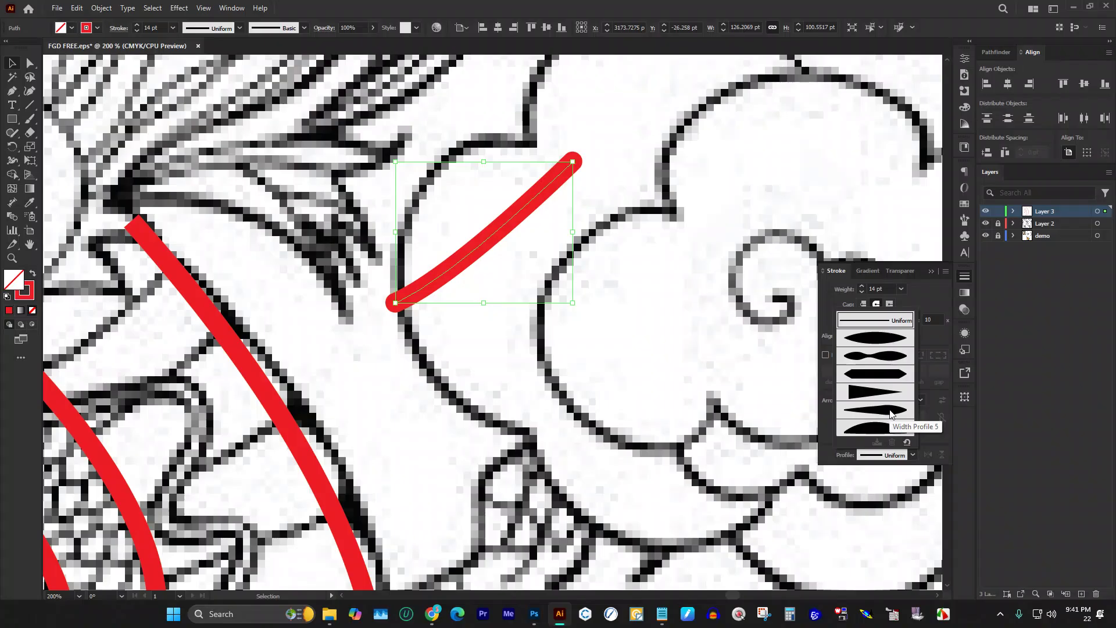
{"action": "left_click", "coordinate": [891, 412]}
{"action": "left_click", "coordinate": [927, 454]}
{"action": "scroll", "coordinate": [533, 281], "scroll_direction": "down", "scroll_amount": 3}
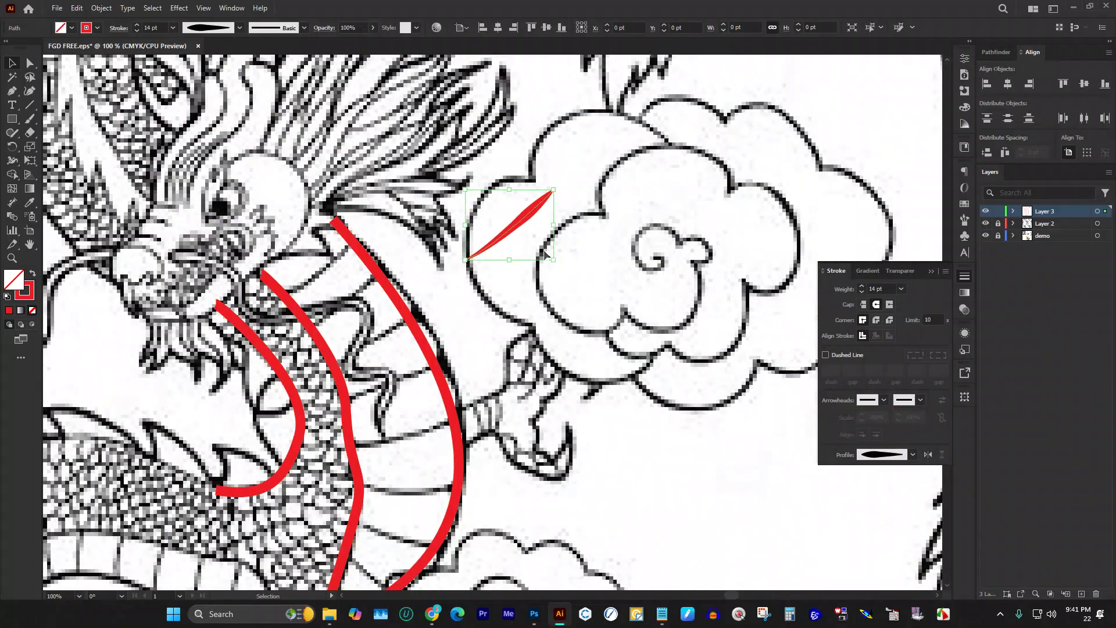
Step: Expand the tapered stroke's appearance into a filled red leaf and reselect it
{"action": "left_click", "coordinate": [100, 14]}
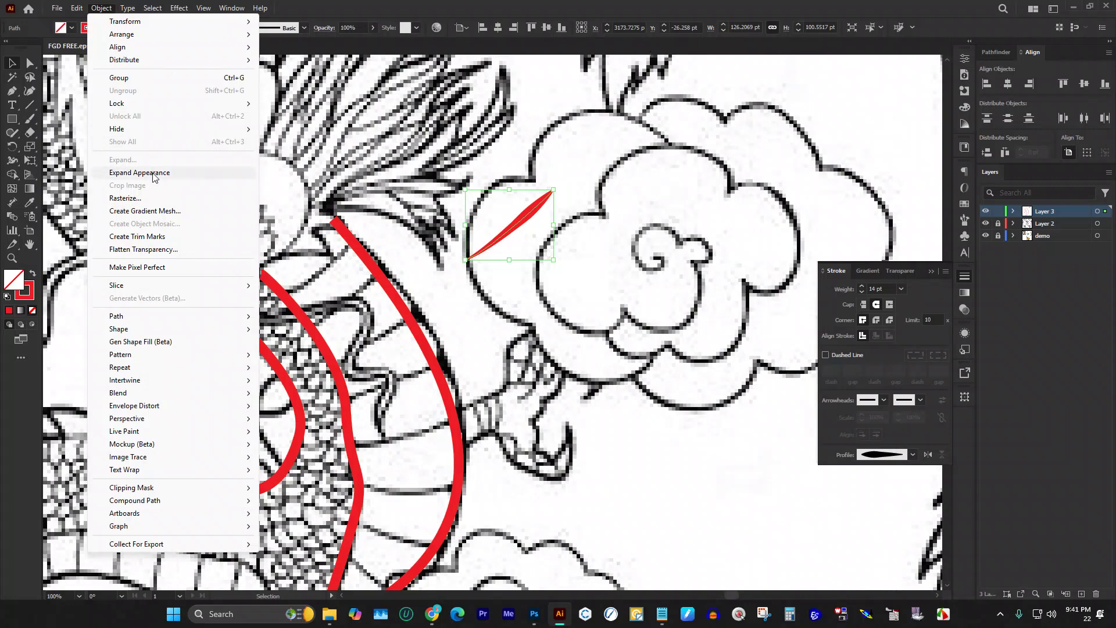
{"action": "left_click", "coordinate": [151, 171]}
{"action": "left_click", "coordinate": [482, 154]}
{"action": "left_click", "coordinate": [510, 225]}
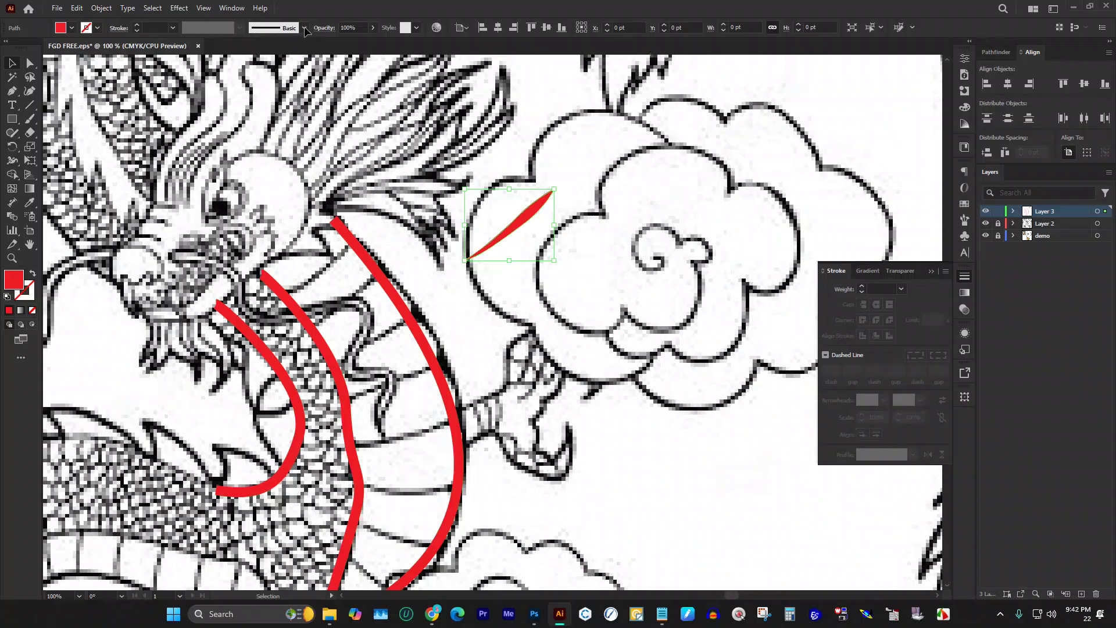
Step: Create Pattern Brush 1 from the selected leaf with Tints colorization
{"action": "left_click", "coordinate": [304, 28]}
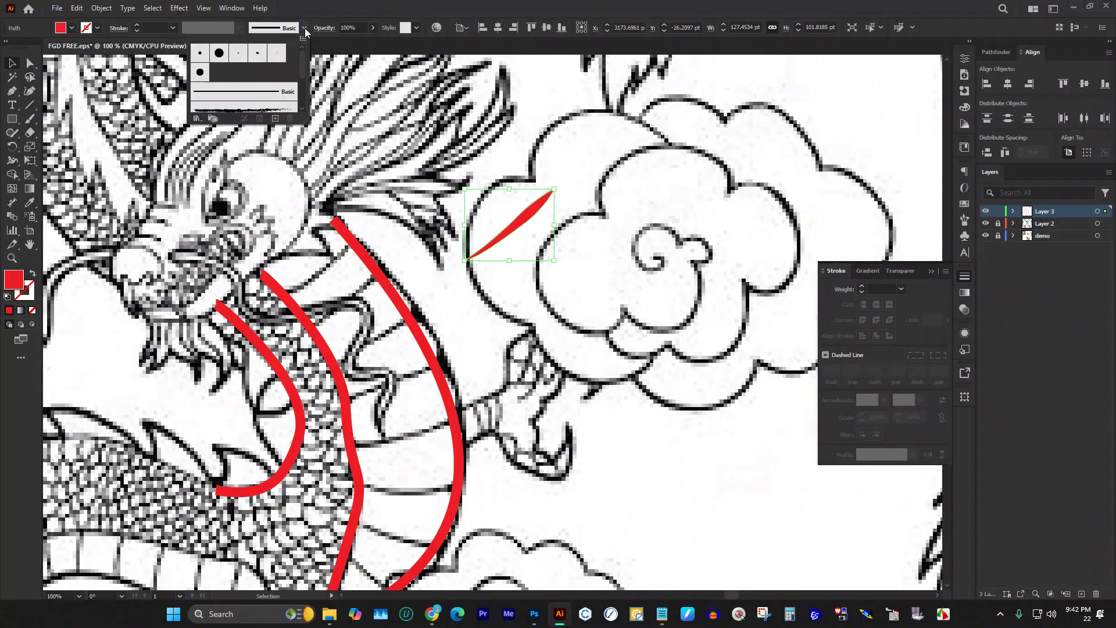
{"action": "left_click", "coordinate": [274, 119]}
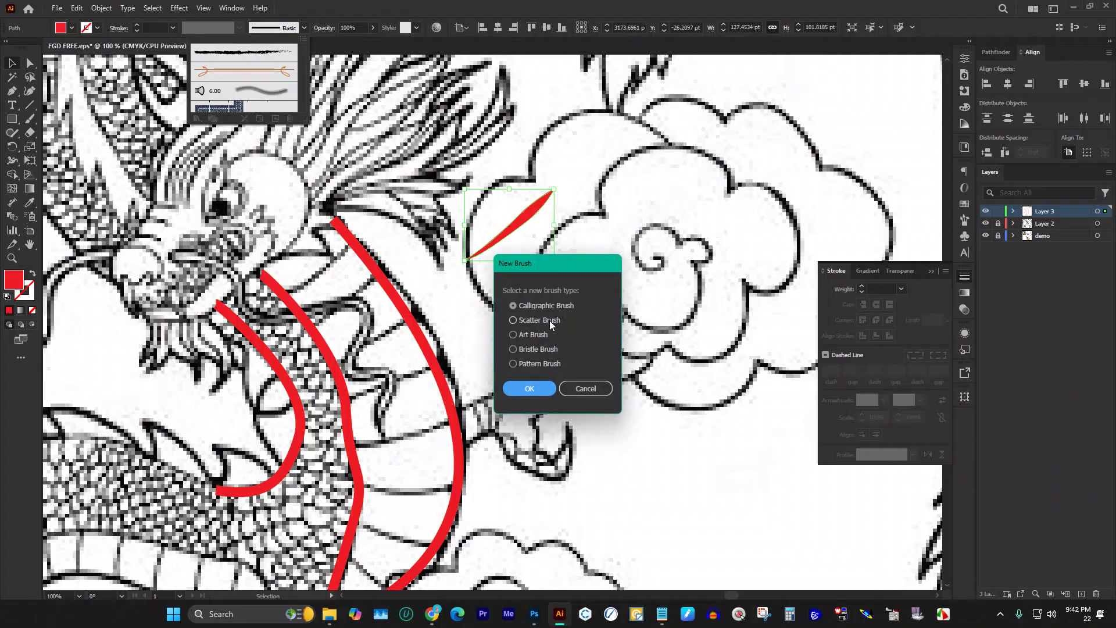
{"action": "left_click", "coordinate": [513, 363]}
{"action": "left_click", "coordinate": [530, 388]}
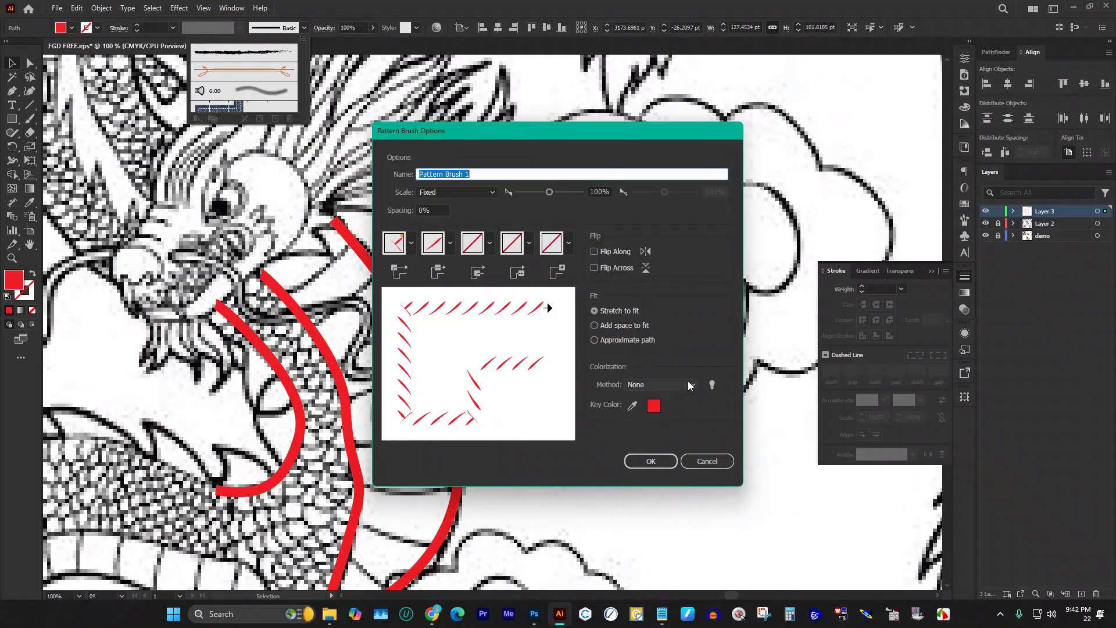
{"action": "left_click", "coordinate": [696, 381]}
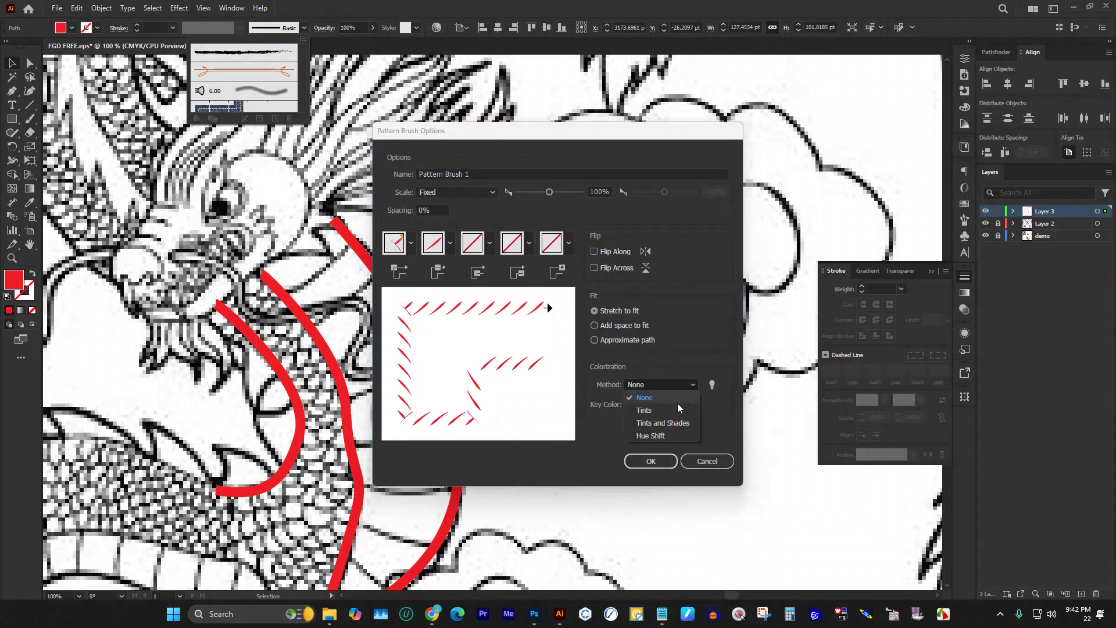
{"action": "left_click", "coordinate": [672, 409]}
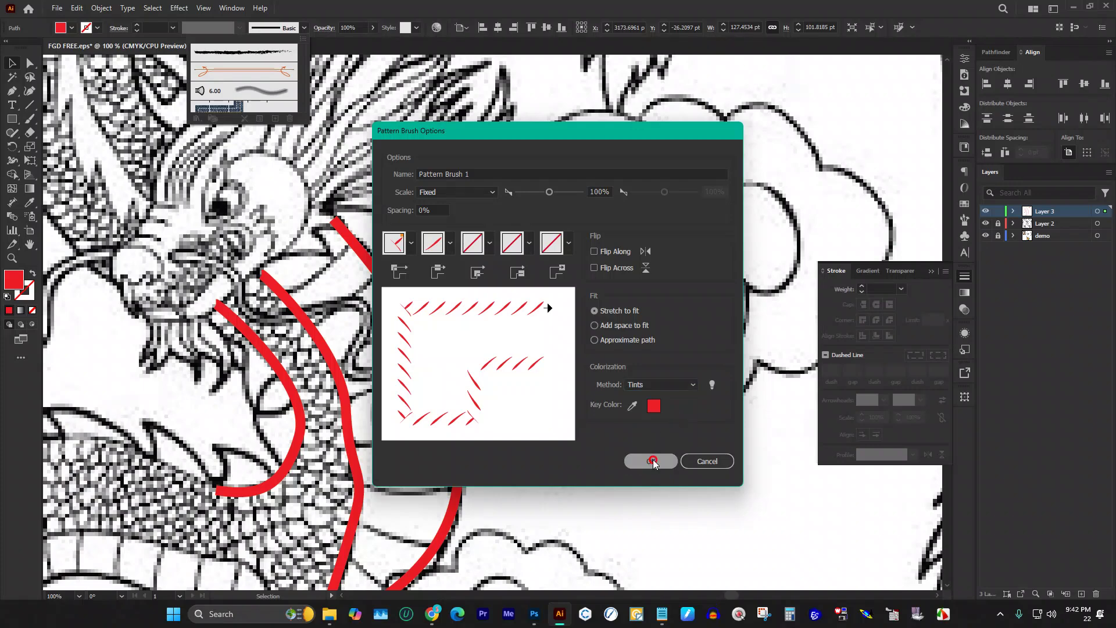
{"action": "left_click", "coordinate": [653, 459]}
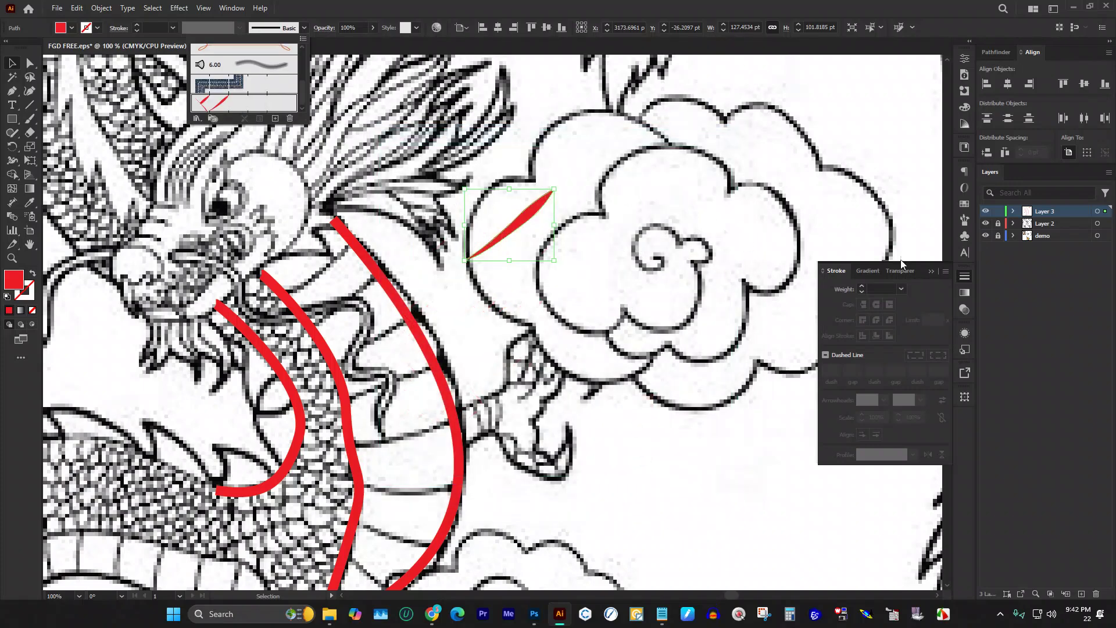
Step: Close the Brushes list and Stroke panel and deselect the leaf
{"action": "key", "text": "Escape"}
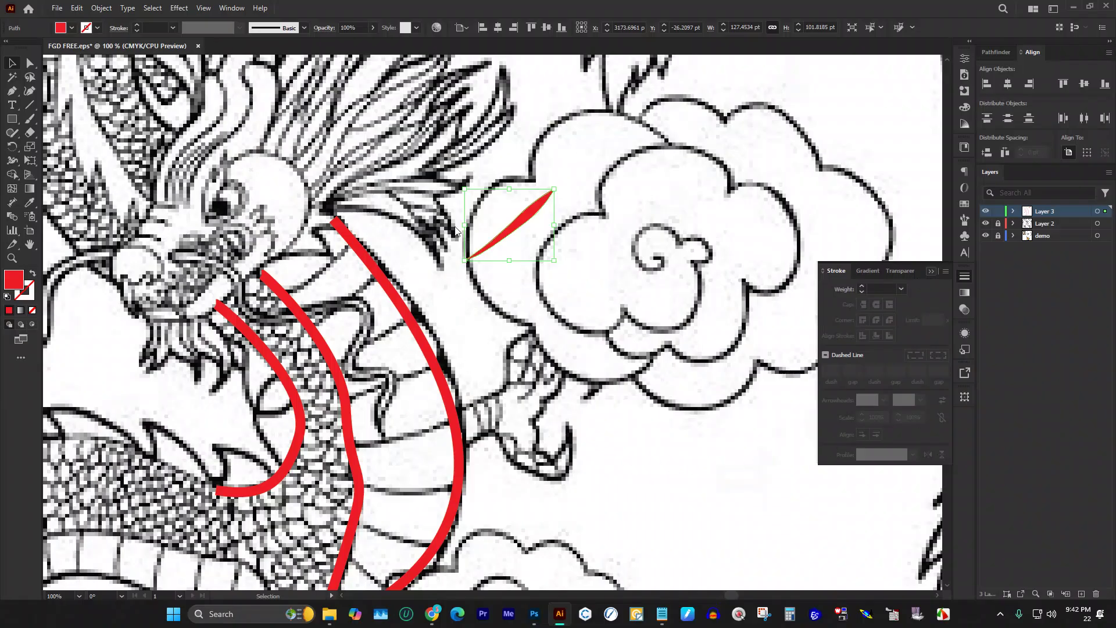
{"action": "left_click", "coordinate": [964, 275]}
{"action": "scroll", "coordinate": [871, 214], "scroll_direction": "down", "scroll_amount": 4}
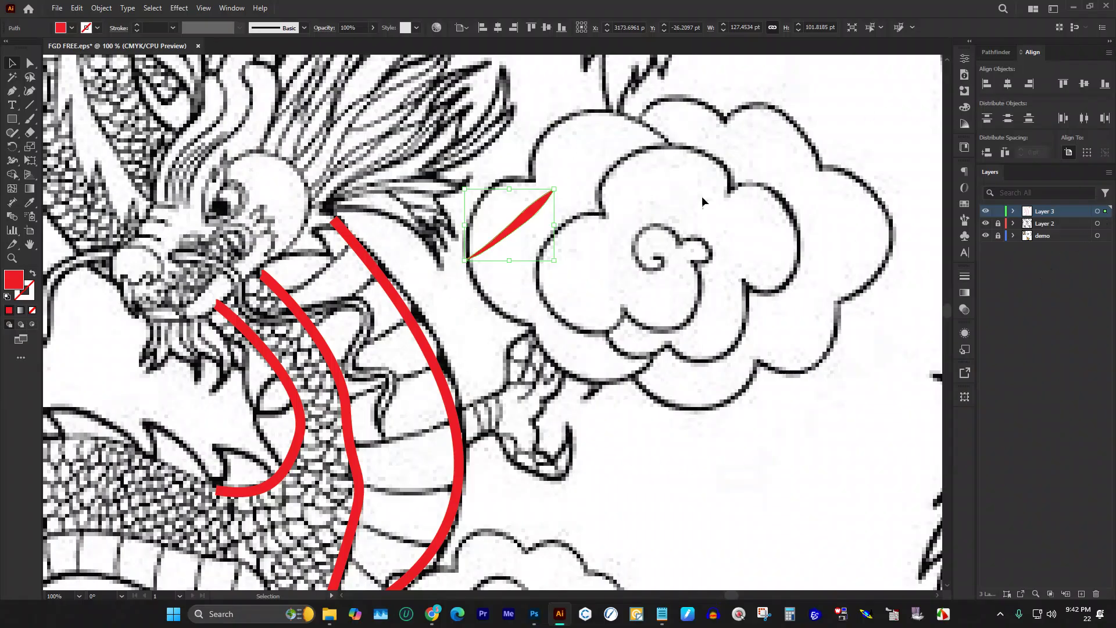
{"action": "scroll", "coordinate": [499, 181], "scroll_direction": "up", "scroll_amount": 4}
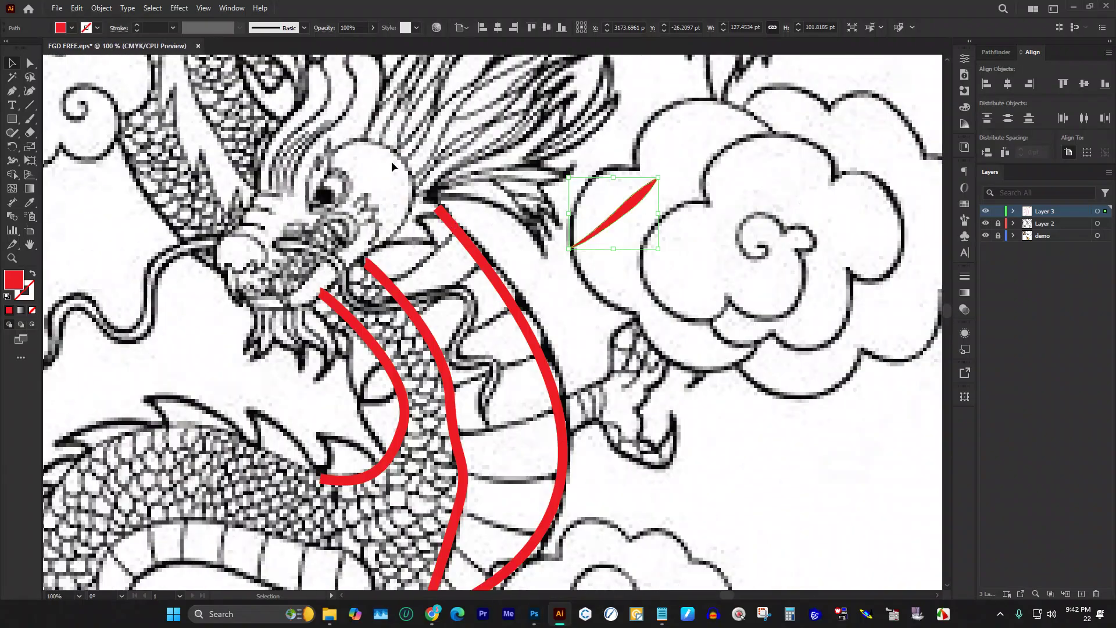
{"action": "left_click", "coordinate": [487, 152]}
Step: With the Pen set to no fill and a red stroke, place a first point near the head
{"action": "left_click", "coordinate": [12, 90]}
{"action": "left_click", "coordinate": [32, 271]}
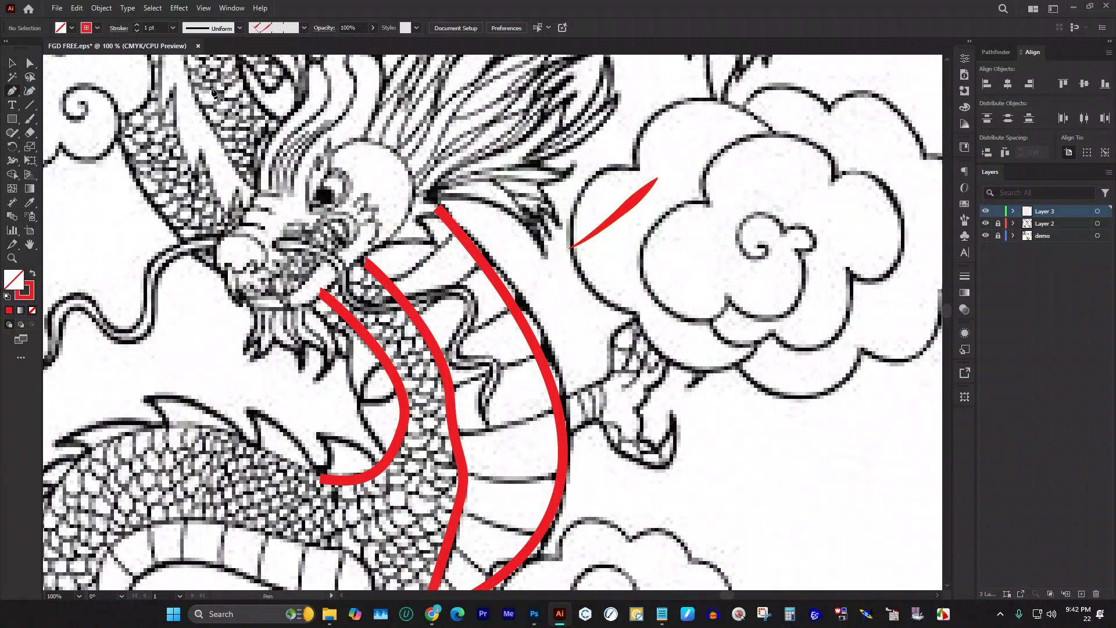
{"action": "left_click", "coordinate": [403, 226]}
{"action": "scroll", "coordinate": [512, 297], "scroll_direction": "down", "scroll_amount": 2}
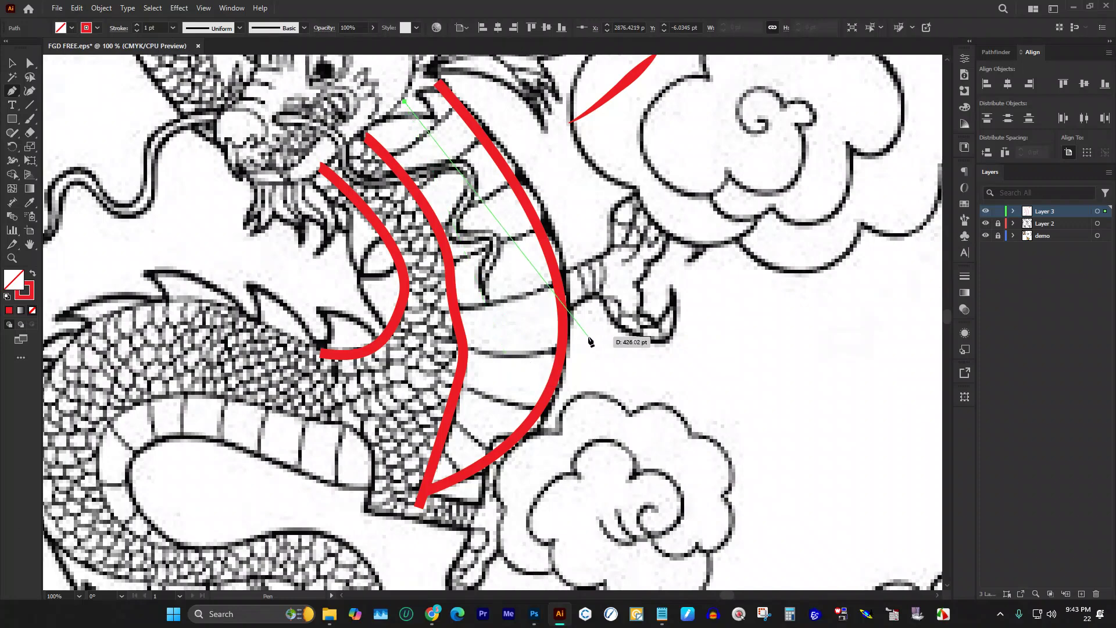
Step: Finish the thin curve down the body to where the red strokes meet and select it
{"action": "left_click_drag", "start_coordinate": [512, 300], "coordinate": [517, 383]}
{"action": "left_click", "coordinate": [452, 461]}
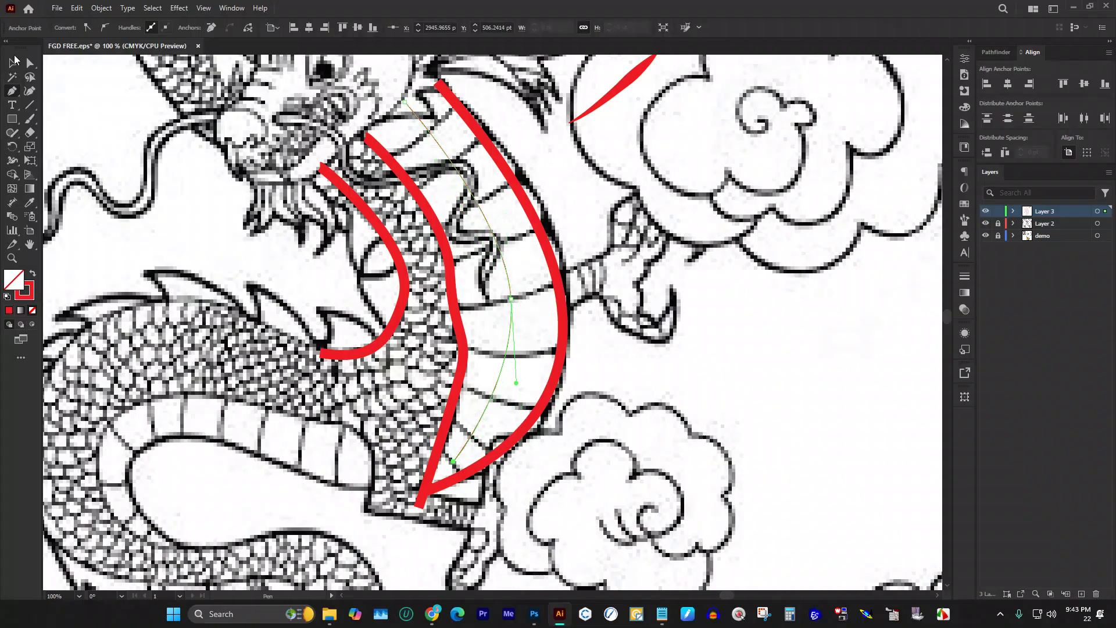
{"action": "left_click", "coordinate": [13, 64]}
{"action": "scroll", "coordinate": [423, 183], "scroll_direction": "up", "scroll_amount": 1}
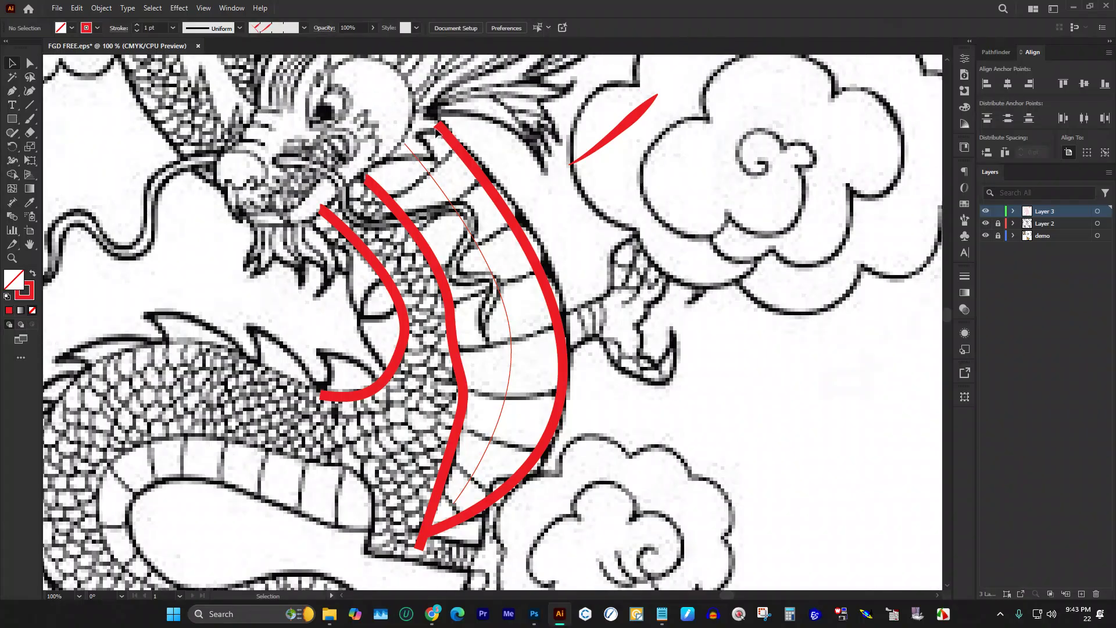
{"action": "scroll", "coordinate": [436, 131], "scroll_direction": "up", "scroll_amount": 1}
{"action": "left_click", "coordinate": [407, 192]}
Step: Apply Pattern Brush 1 to the curve, then delete the trial path
{"action": "left_click", "coordinate": [312, 28]}
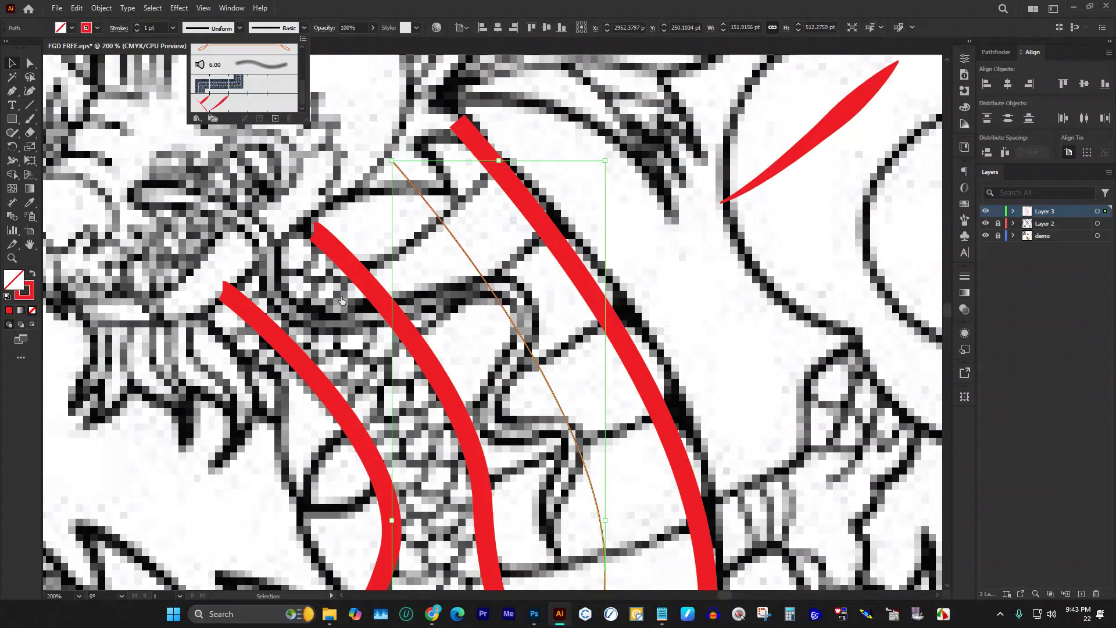
{"action": "left_click", "coordinate": [223, 102]}
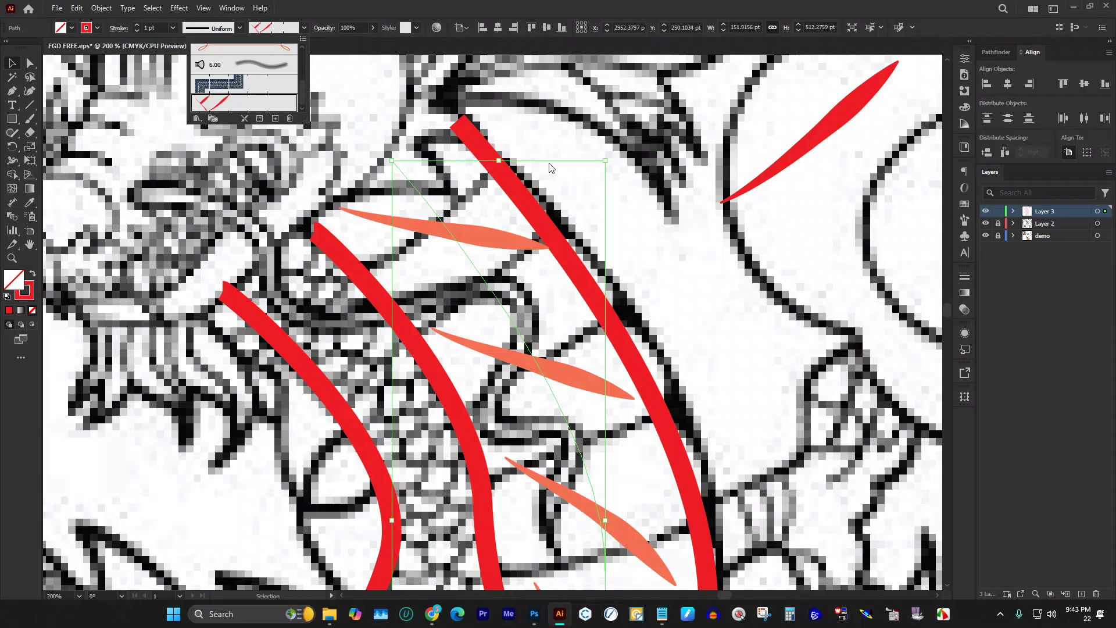
{"action": "left_click", "coordinate": [368, 102]}
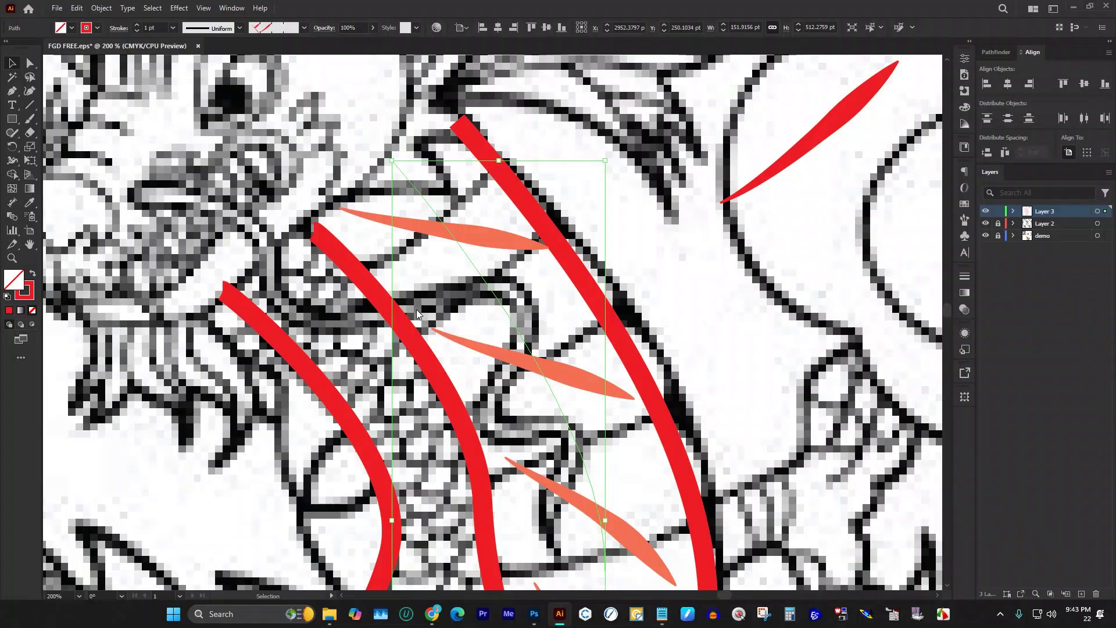
{"action": "scroll", "coordinate": [417, 314], "scroll_direction": "down", "scroll_amount": 2}
{"action": "scroll", "coordinate": [531, 278], "scroll_direction": "down", "scroll_amount": 1}
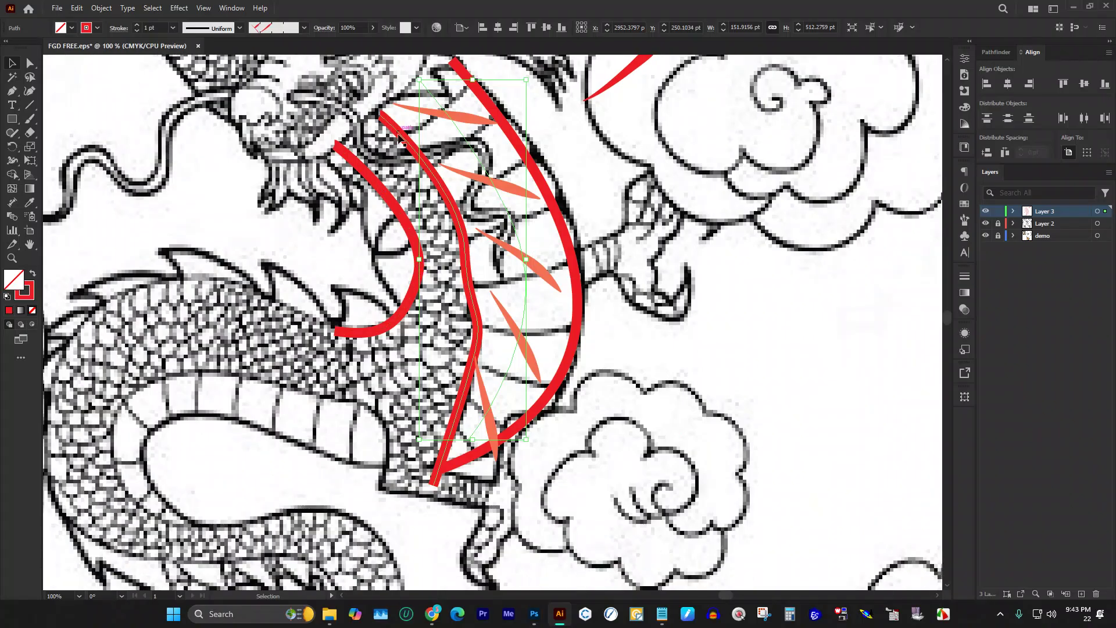
{"action": "key", "text": "Delete"}
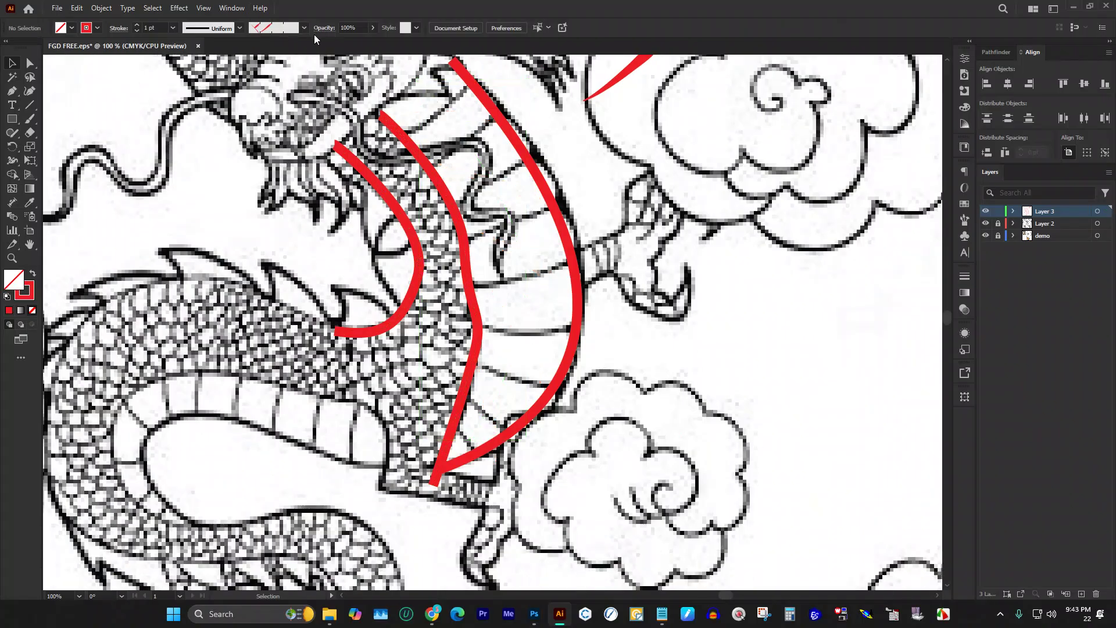
Step: Drag the leaf onto the belly and place a copy lower down between the right-hand strokes
{"action": "scroll", "coordinate": [577, 195], "scroll_direction": "up", "scroll_amount": 2}
{"action": "scroll", "coordinate": [577, 194], "scroll_direction": "up", "scroll_amount": 1}
{"action": "mouse_move", "coordinate": [641, 148]}
{"action": "left_mouse_down"}
{"action": "mouse_move", "coordinate": [458, 190]}
{"action": "mouse_move", "coordinate": [505, 238]}
{"action": "mouse_move", "coordinate": [514, 180]}
{"action": "mouse_move", "coordinate": [569, 251]}
{"action": "left_mouse_up"}
{"action": "scroll", "coordinate": [458, 192], "scroll_direction": "up", "scroll_amount": 2}
{"action": "scroll", "coordinate": [505, 238], "scroll_direction": "down", "scroll_amount": 2}
{"action": "scroll", "coordinate": [569, 251], "scroll_direction": "up", "scroll_amount": 2}
{"action": "scroll", "coordinate": [569, 255], "scroll_direction": "down", "scroll_amount": 1}
{"action": "left_click_drag", "start_coordinate": [632, 131], "coordinate": [644, 311]}
Step: Add more leaf copies further down the belly, rotating them steeper as ribs
{"action": "scroll", "coordinate": [668, 232], "scroll_direction": "down", "scroll_amount": 2}
{"action": "scroll", "coordinate": [633, 218], "scroll_direction": "up", "scroll_amount": 2}
{"action": "scroll", "coordinate": [644, 310], "scroll_direction": "down", "scroll_amount": 2}
{"action": "scroll", "coordinate": [635, 186], "scroll_direction": "up", "scroll_amount": 2}
{"action": "left_click_drag", "start_coordinate": [635, 186], "coordinate": [629, 410]}
{"action": "scroll", "coordinate": [617, 401], "scroll_direction": "down", "scroll_amount": 2}
{"action": "left_click_drag", "start_coordinate": [655, 347], "coordinate": [576, 488]}
{"action": "left_click_drag", "start_coordinate": [533, 451], "coordinate": [495, 462]}
{"action": "scroll", "coordinate": [509, 404], "scroll_direction": "down", "scroll_amount": 5}
{"action": "scroll", "coordinate": [430, 232], "scroll_direction": "up", "scroll_amount": 5}
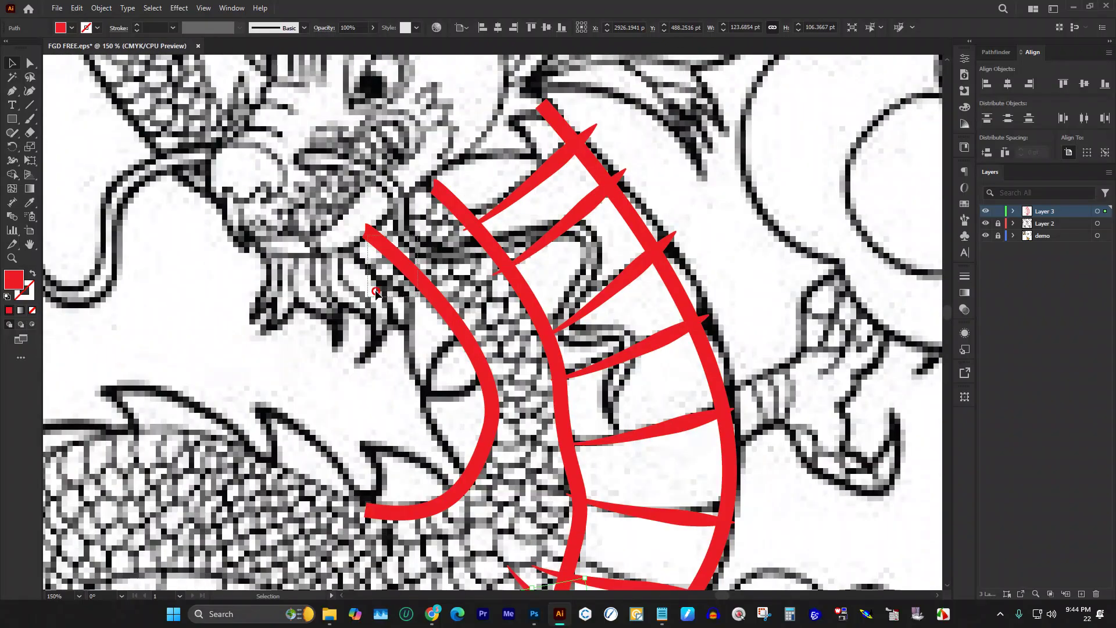
{"action": "left_click", "coordinate": [408, 261]}
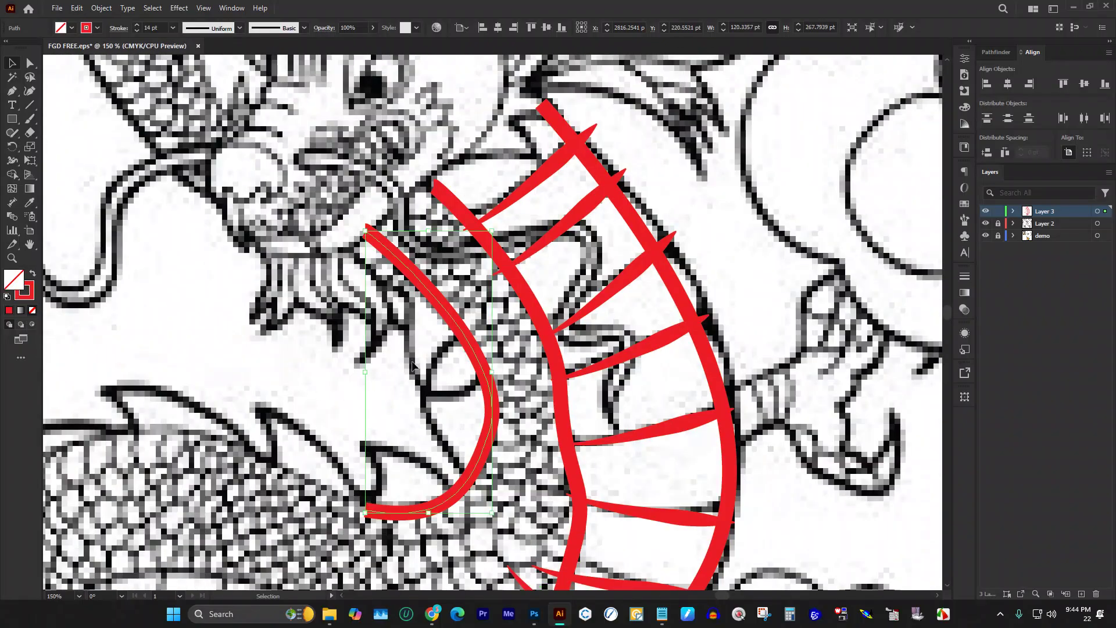
Step: Give the left red stroke a flipped tapered width profile, thick end at top
{"action": "left_click", "coordinate": [966, 277]}
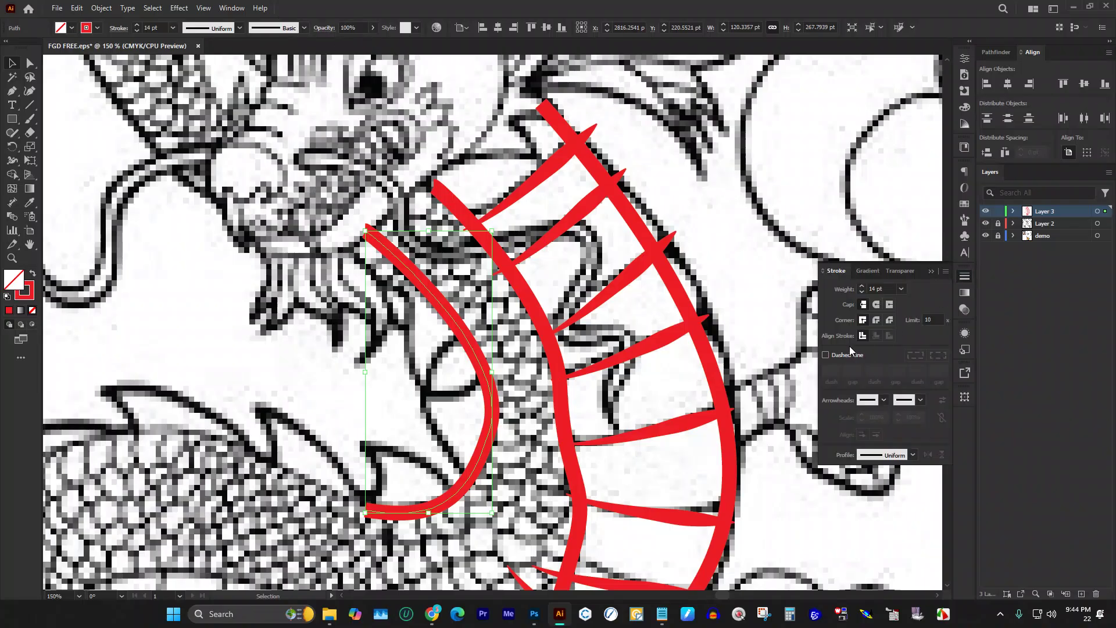
{"action": "left_click", "coordinate": [913, 455]}
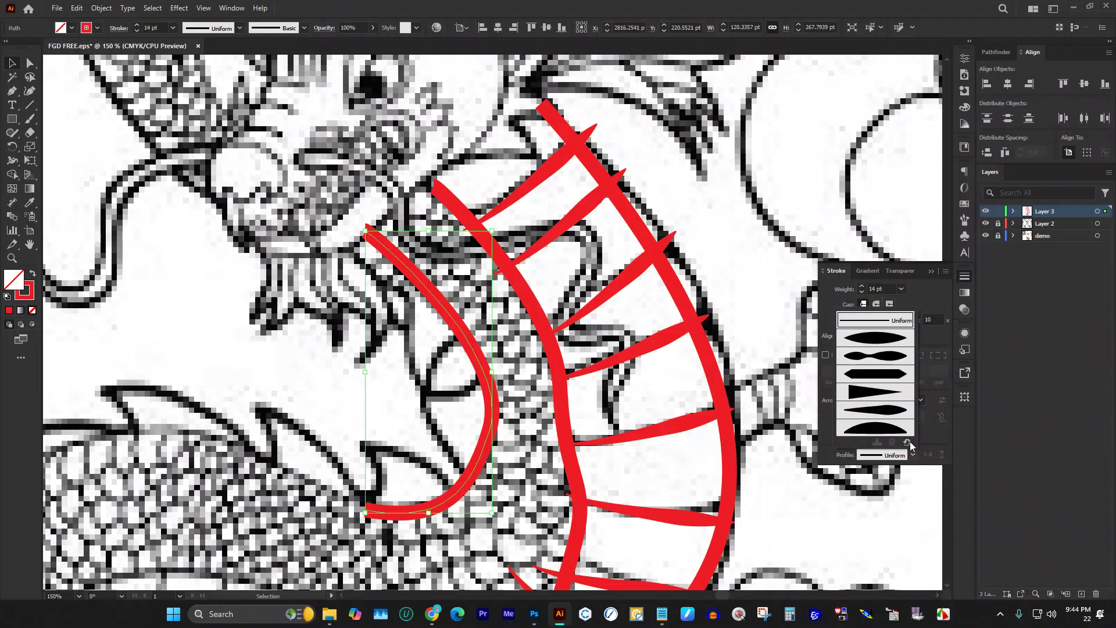
{"action": "left_click", "coordinate": [893, 409]}
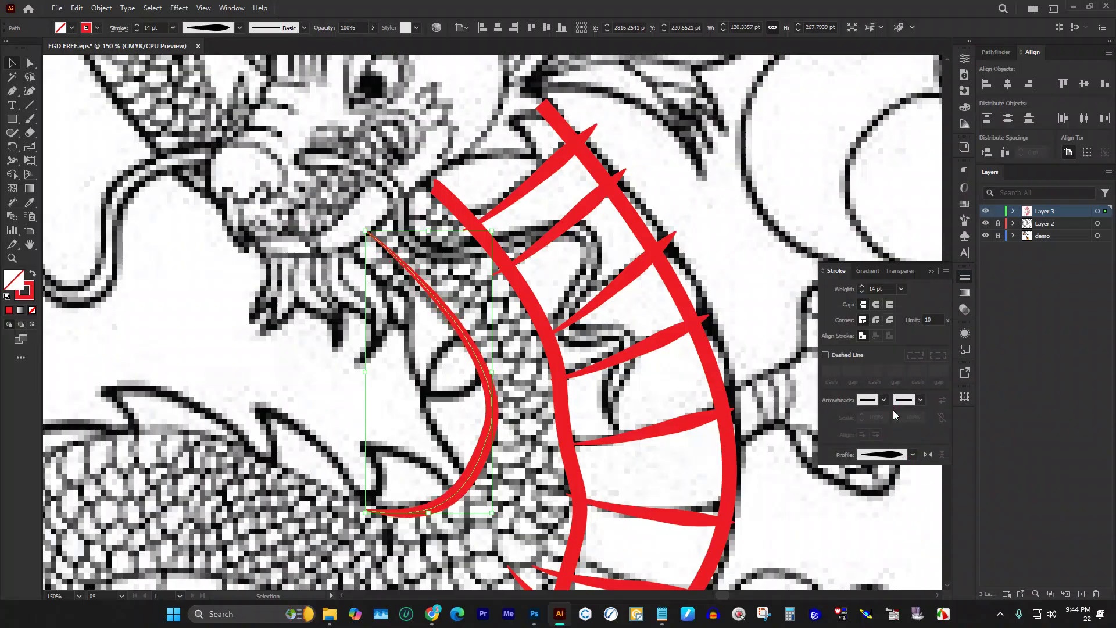
{"action": "left_click", "coordinate": [927, 454]}
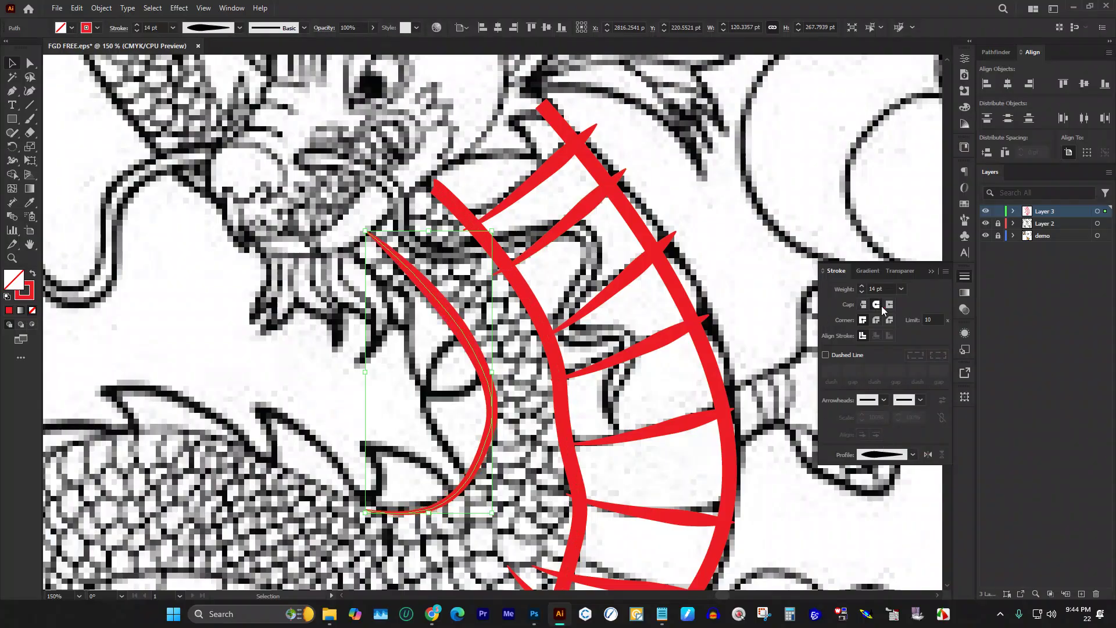
Step: Apply the same tapered width profile to the middle and right red strokes
{"action": "left_click", "coordinate": [434, 187]}
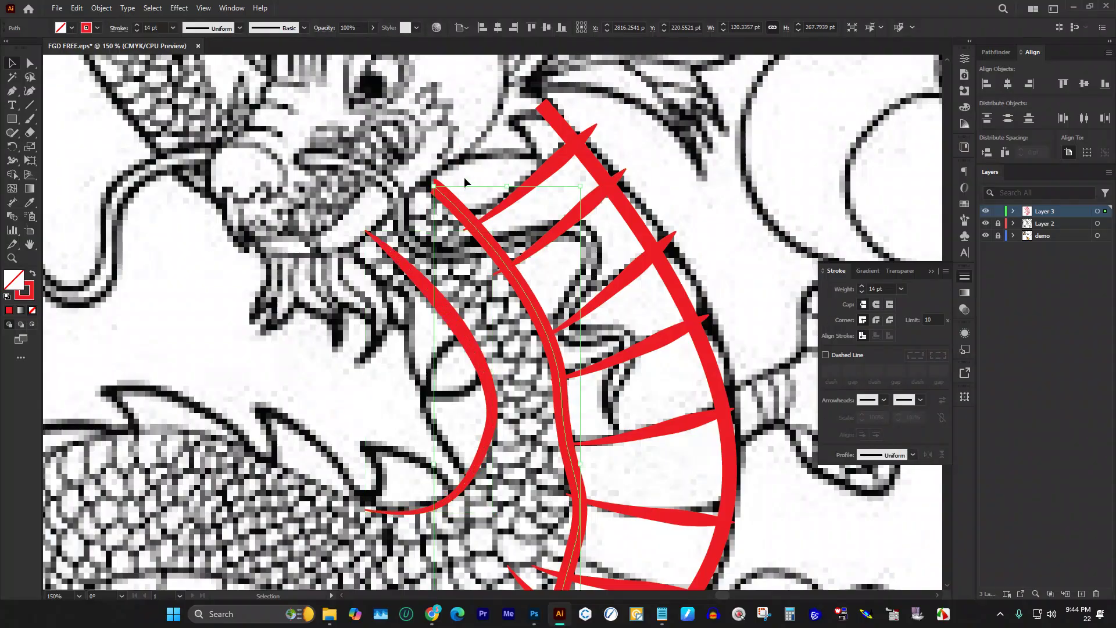
{"action": "left_click", "coordinate": [538, 109], "text": "shift"}
{"action": "left_click", "coordinate": [913, 451]}
{"action": "left_click", "coordinate": [900, 416]}
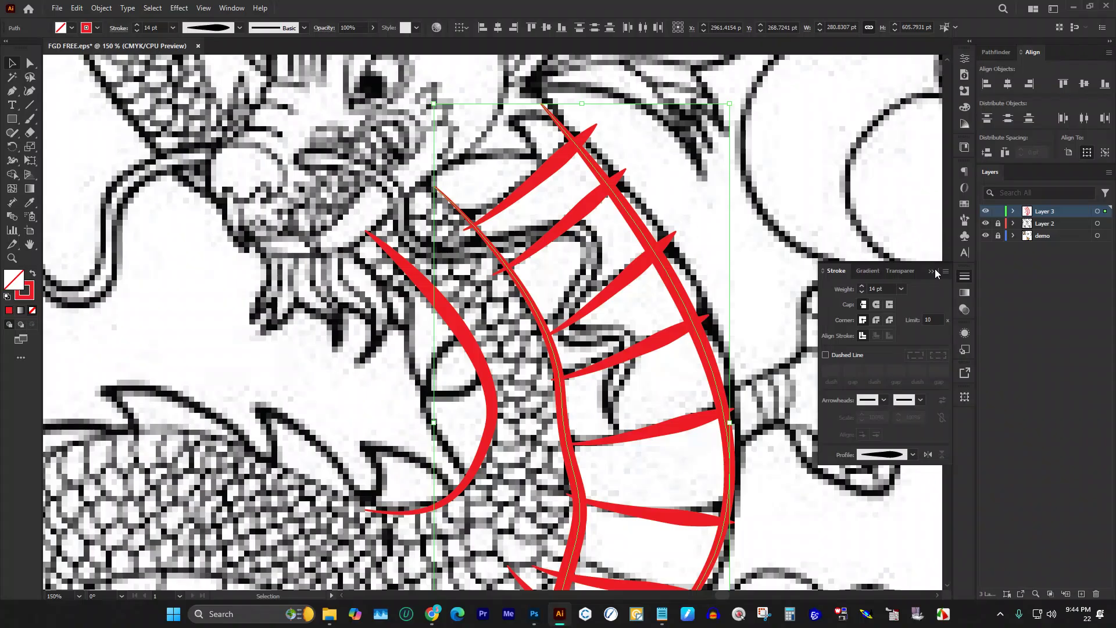
Step: Make the outer red body curve a dashed line with round caps
{"action": "key", "text": "ctrl+shift+a"}
{"action": "scroll", "coordinate": [934, 268], "scroll_direction": "down", "scroll_amount": 3}
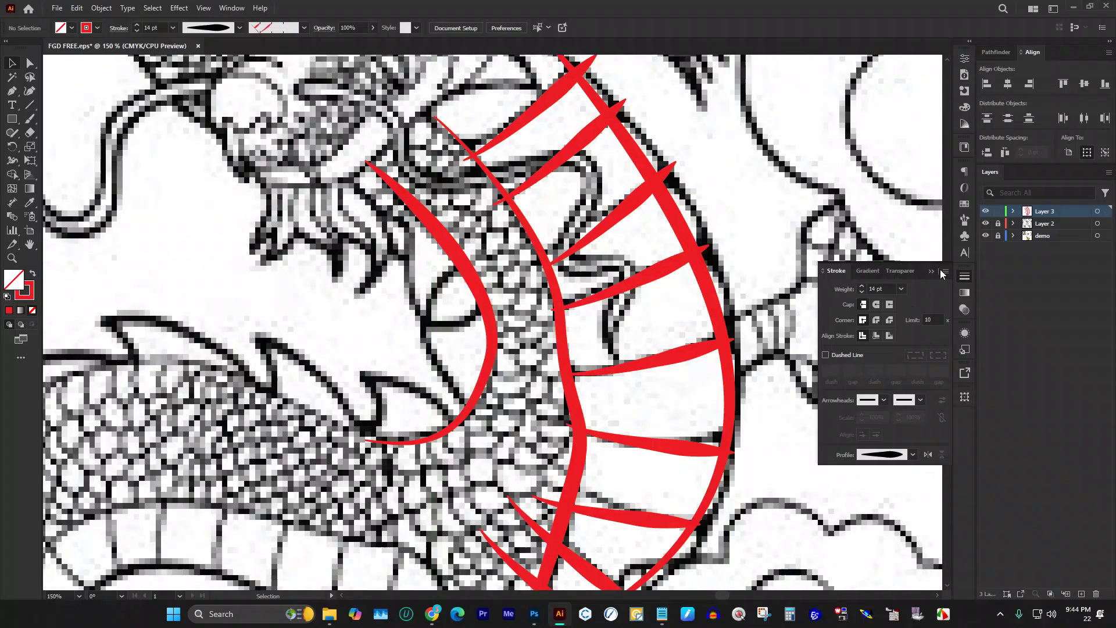
{"action": "scroll", "coordinate": [765, 254], "scroll_direction": "down", "scroll_amount": 3}
{"action": "scroll", "coordinate": [433, 322], "scroll_direction": "down", "scroll_amount": 1}
{"action": "scroll", "coordinate": [619, 291], "scroll_direction": "up", "scroll_amount": 1}
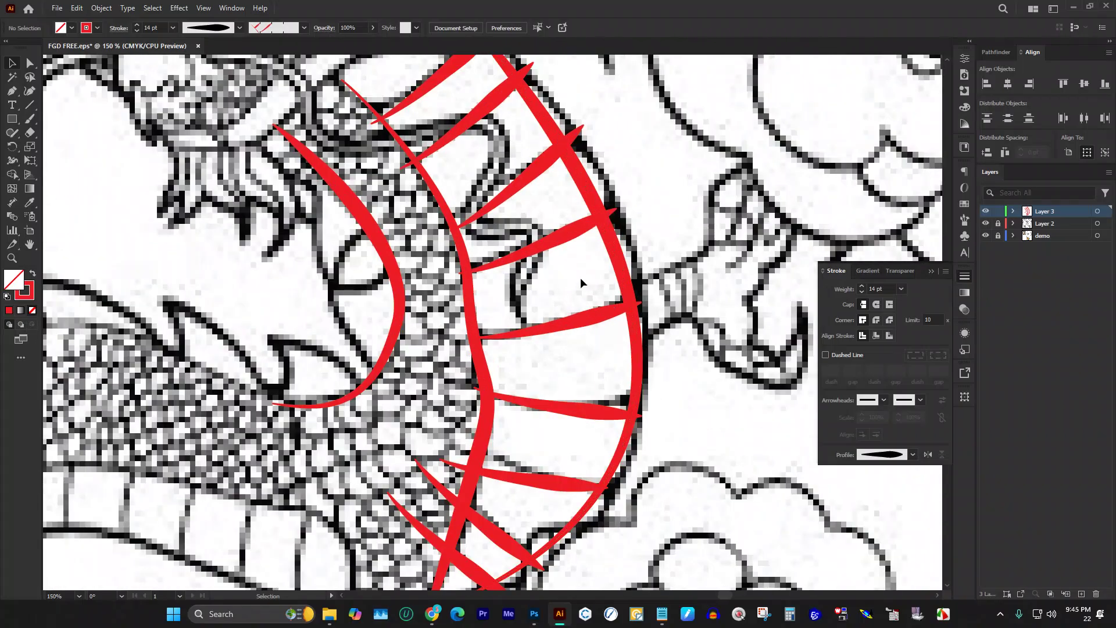
{"action": "left_click", "coordinate": [628, 262]}
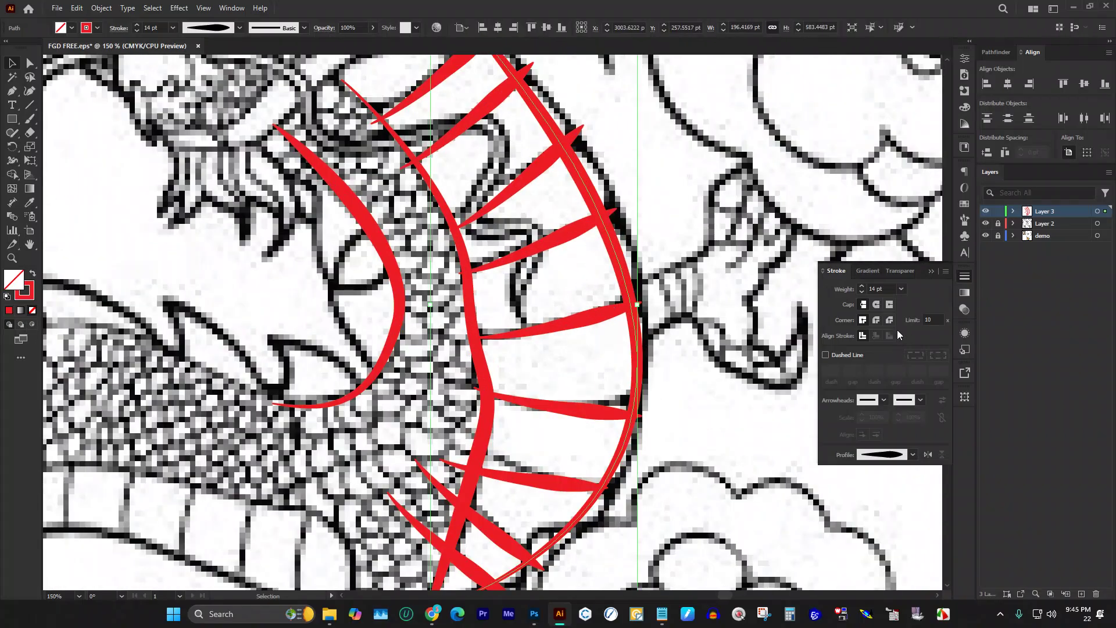
{"action": "left_click", "coordinate": [825, 354]}
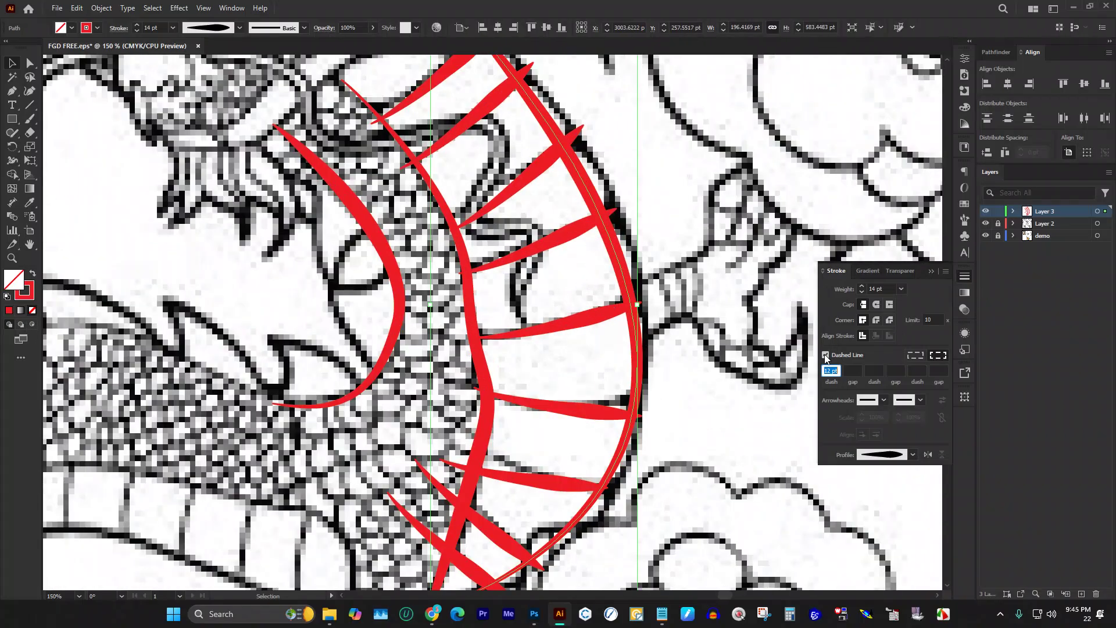
{"action": "left_click", "coordinate": [880, 304]}
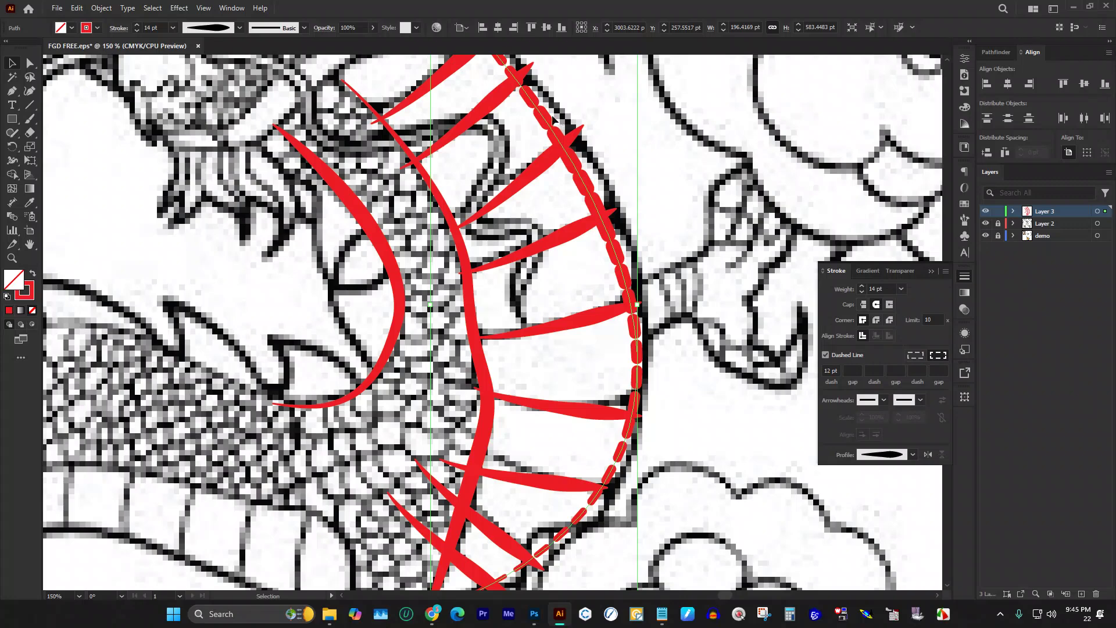
Step: Flip the inner red curve's width profile and give it round-capped 12 pt dashes
{"action": "left_click", "coordinate": [628, 187]}
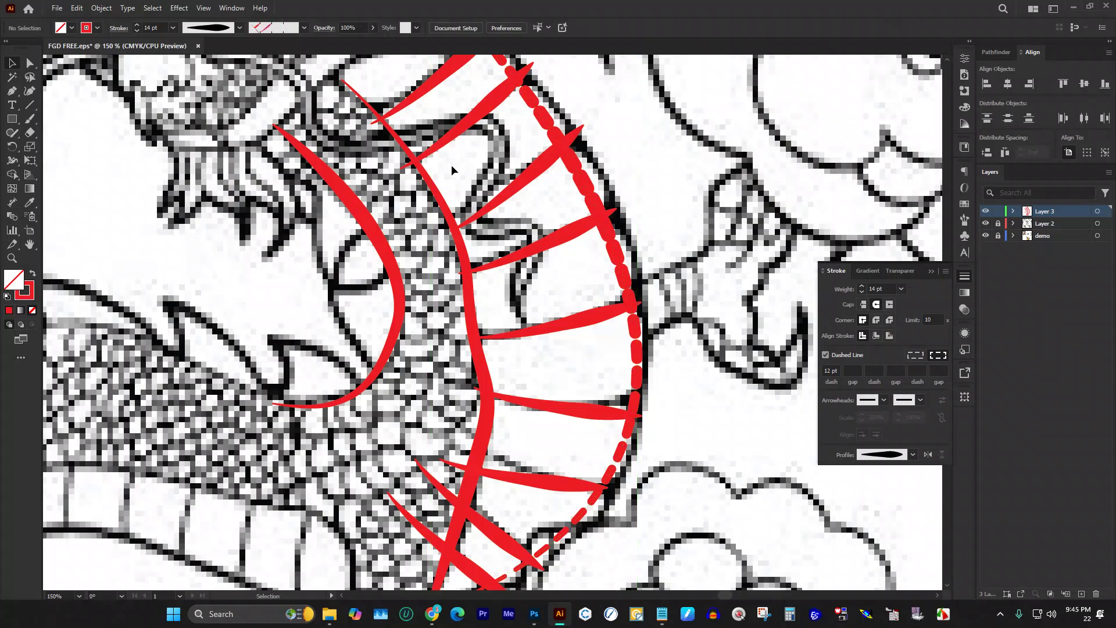
{"action": "left_click_drag", "start_coordinate": [455, 173], "coordinate": [409, 206]}
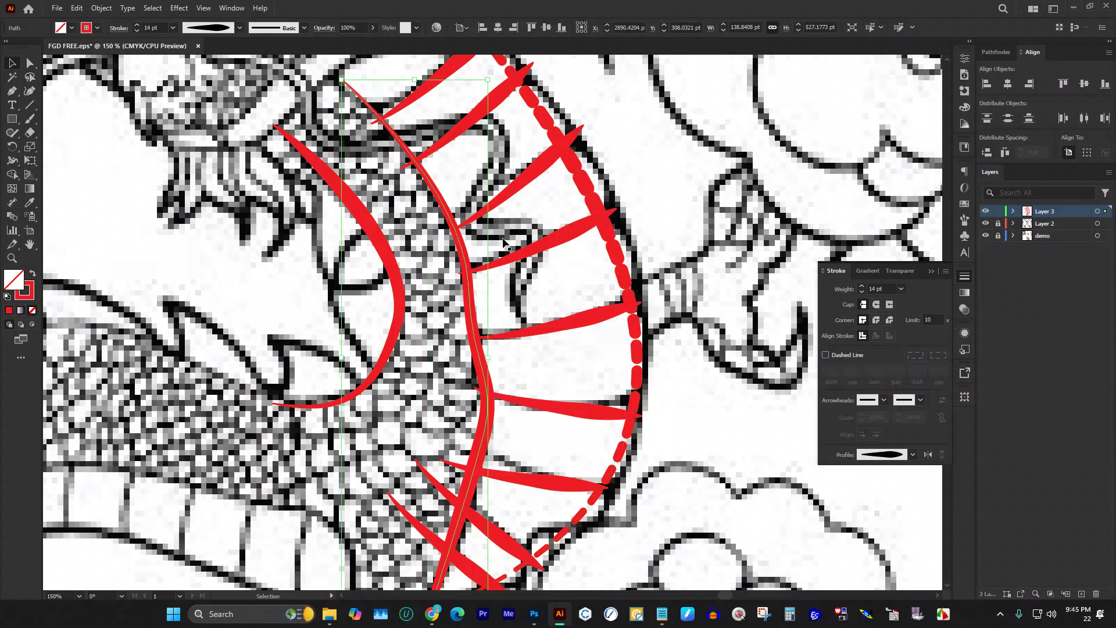
{"action": "left_click", "coordinate": [928, 454]}
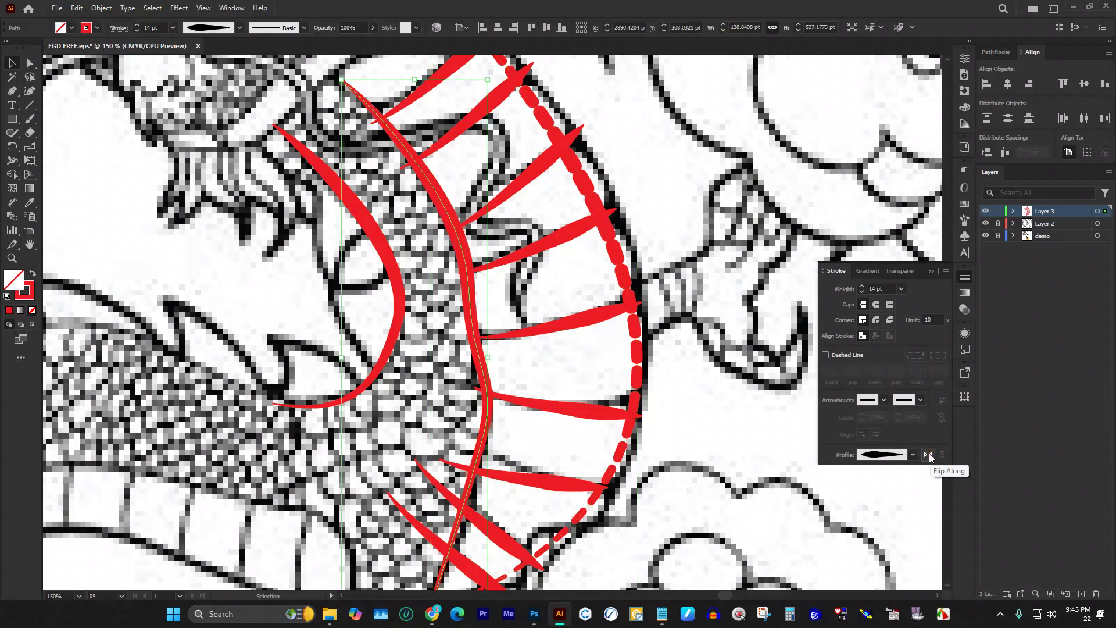
{"action": "left_click", "coordinate": [824, 355]}
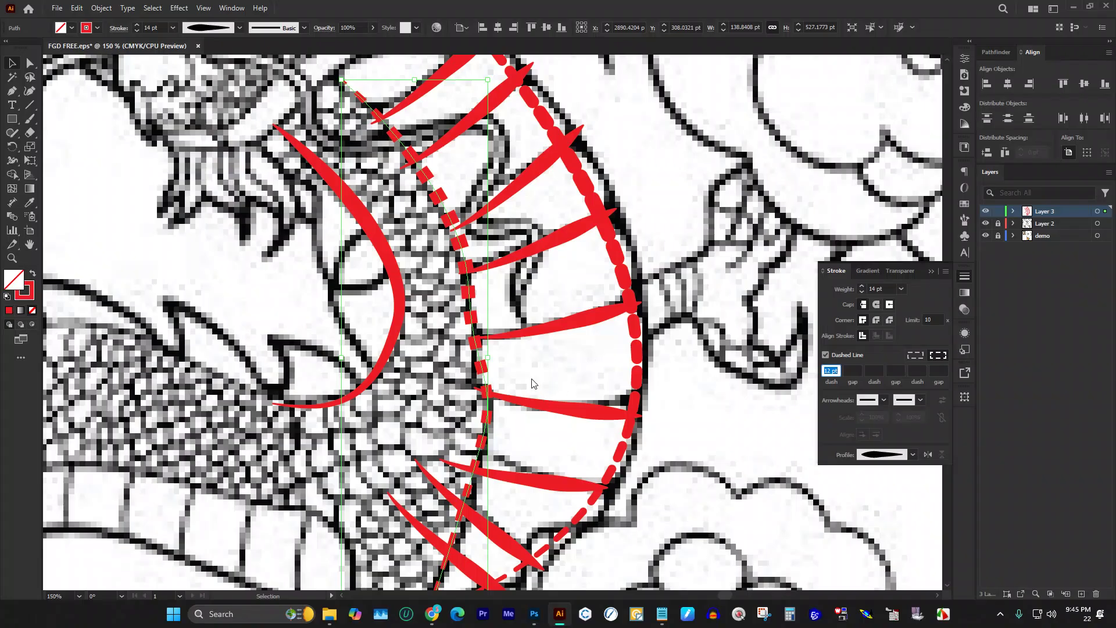
{"action": "key", "text": "Return"}
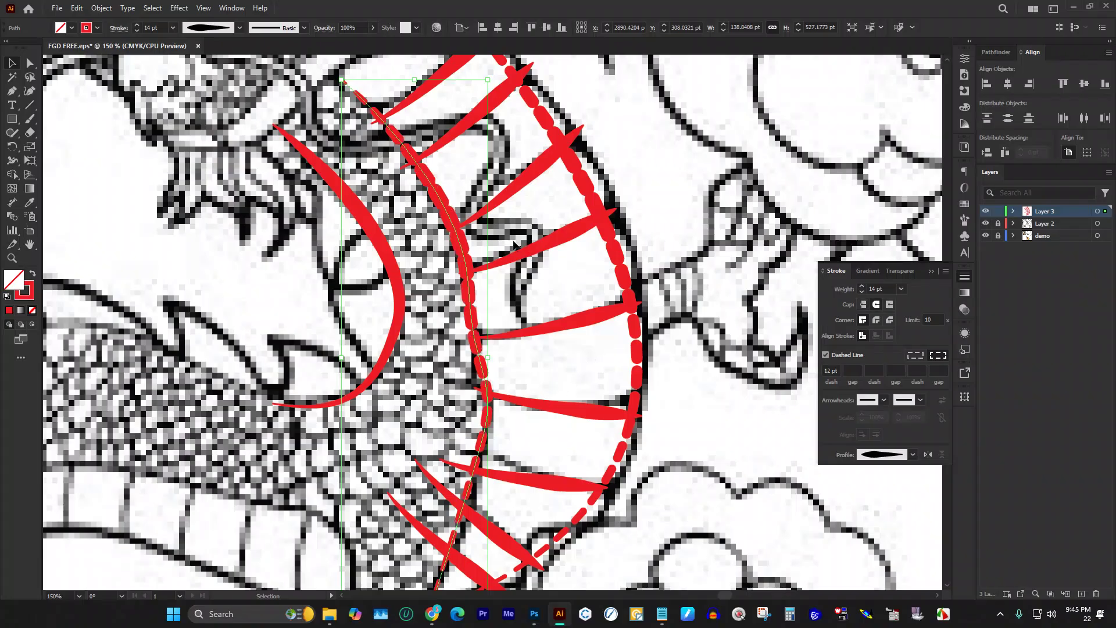
{"action": "left_click", "coordinate": [377, 201]}
Step: Make the leftmost red curve a dashed line as well
{"action": "left_click_drag", "start_coordinate": [376, 201], "coordinate": [295, 237]}
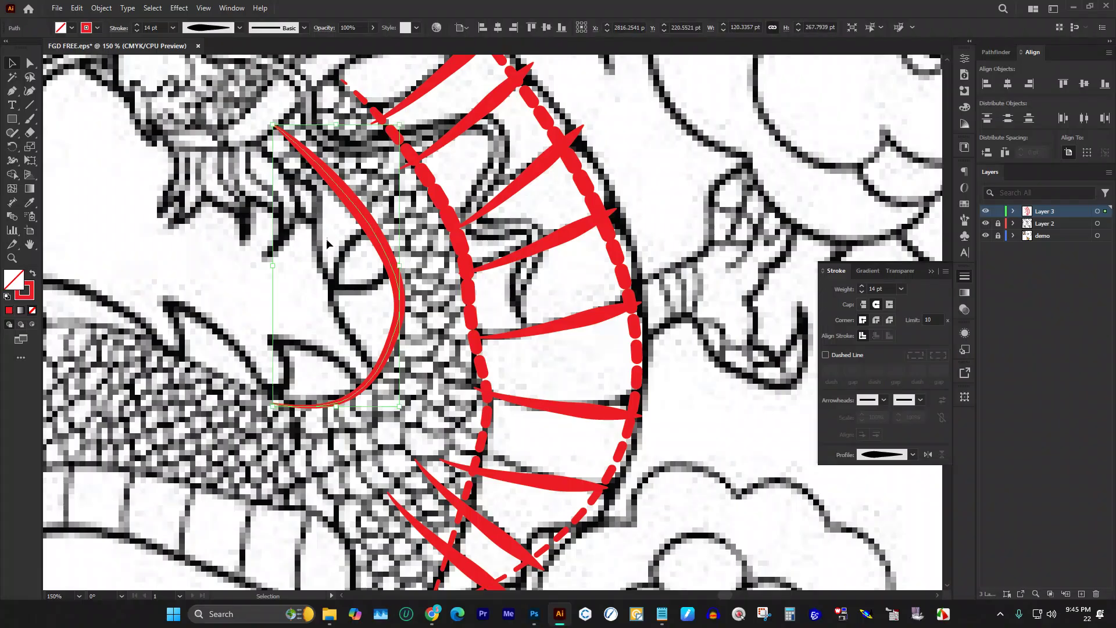
{"action": "left_click", "coordinate": [839, 353]}
{"action": "left_click", "coordinate": [668, 169]}
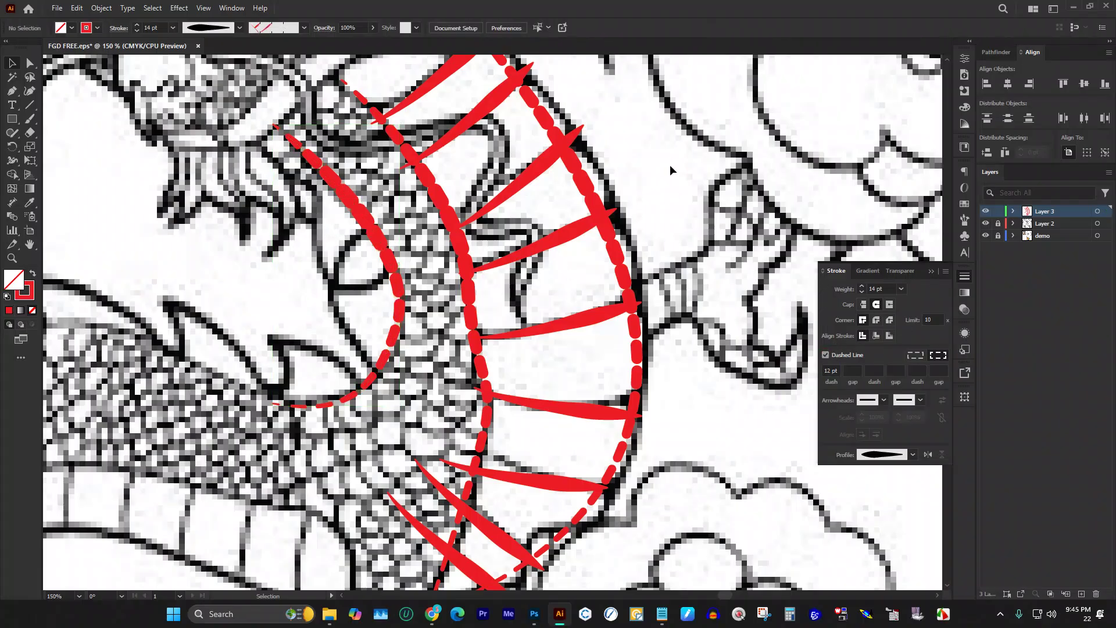
{"action": "scroll", "coordinate": [256, 265], "scroll_direction": "up", "scroll_amount": 3}
{"action": "scroll", "coordinate": [244, 247], "scroll_direction": "down", "scroll_amount": 2}
{"action": "scroll", "coordinate": [254, 228], "scroll_direction": "down", "scroll_amount": 1}
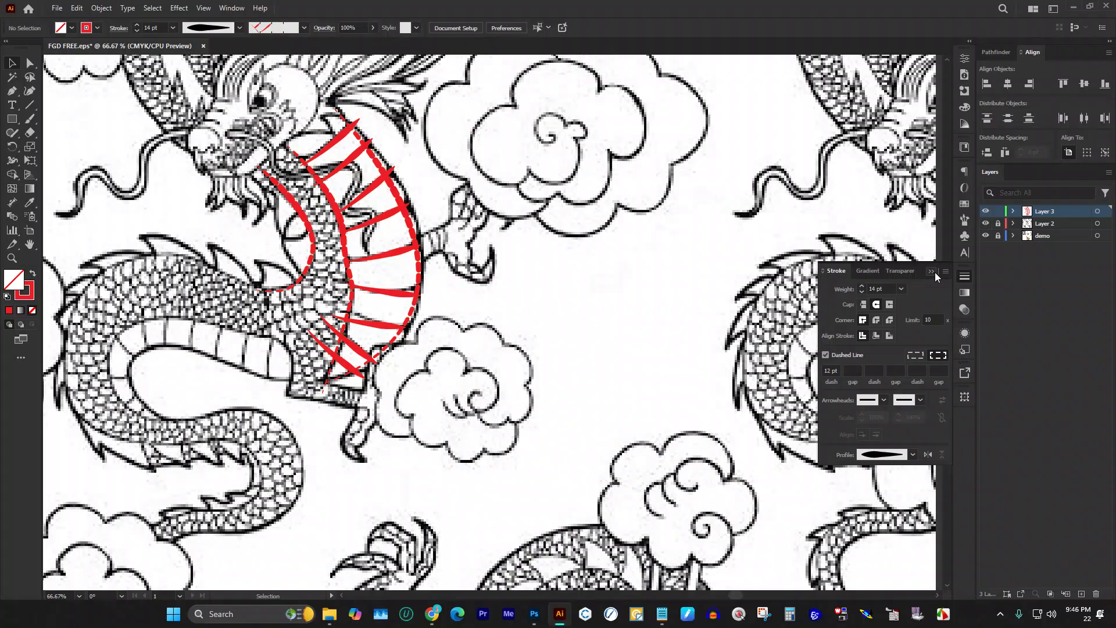
Step: Expand the appearance of all the red strokes into filled shapes
{"action": "mouse_move", "coordinate": [150, 158]}
{"action": "left_mouse_down"}
{"action": "mouse_move", "coordinate": [369, 282]}
{"action": "mouse_move", "coordinate": [508, 483]}
{"action": "left_mouse_up"}
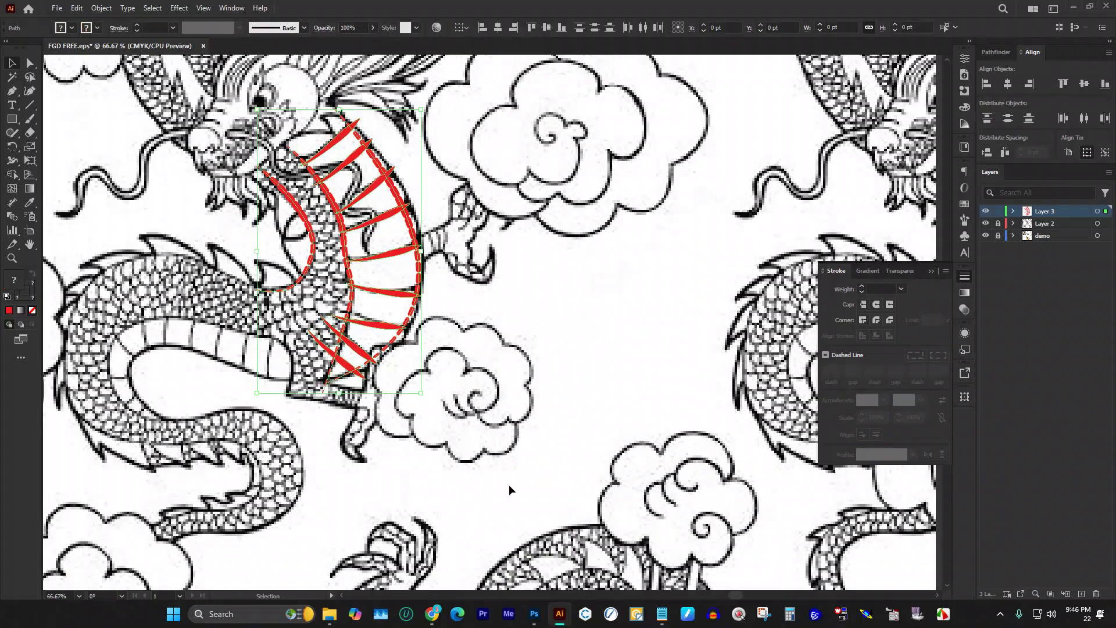
{"action": "left_click", "coordinate": [102, 8]}
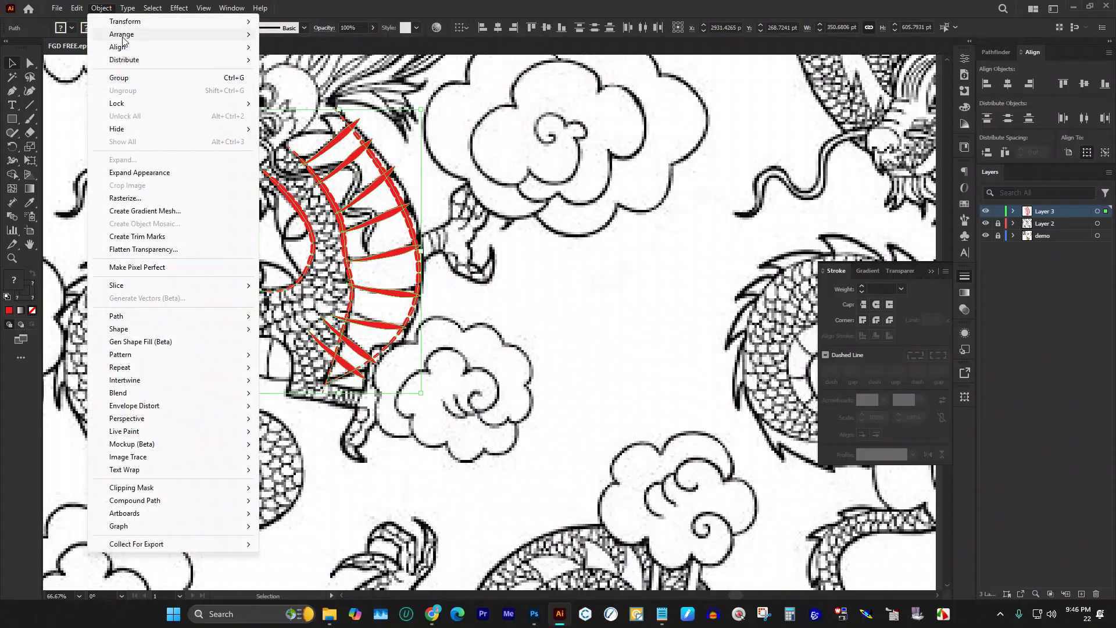
{"action": "left_click", "coordinate": [148, 172]}
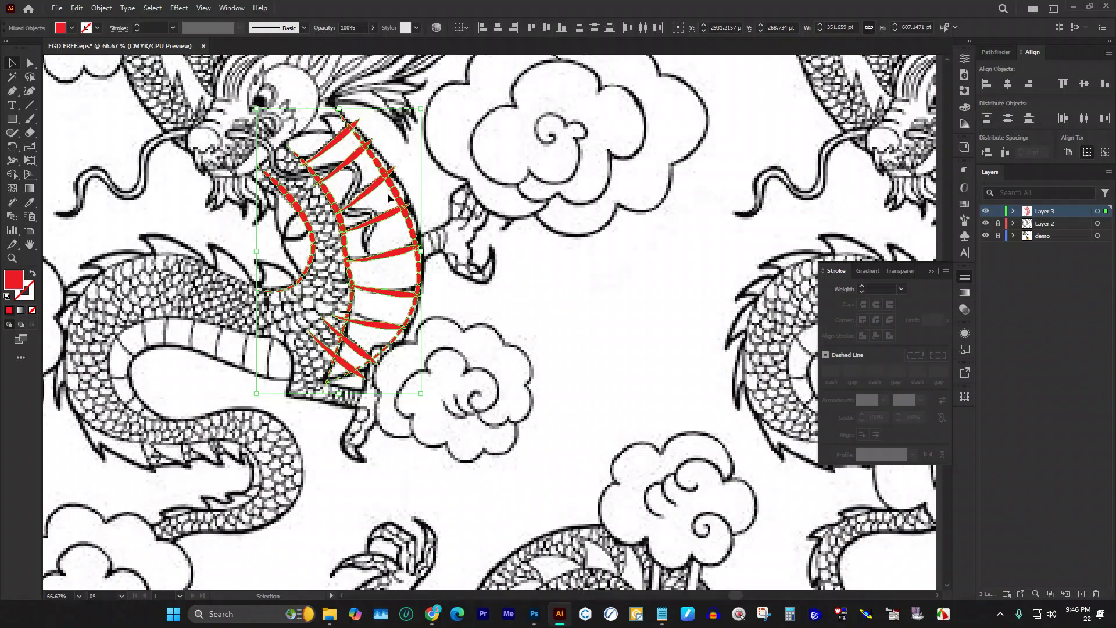
{"action": "key", "text": "ctrl+minus"}
{"action": "key", "text": "ctrl+minus"}
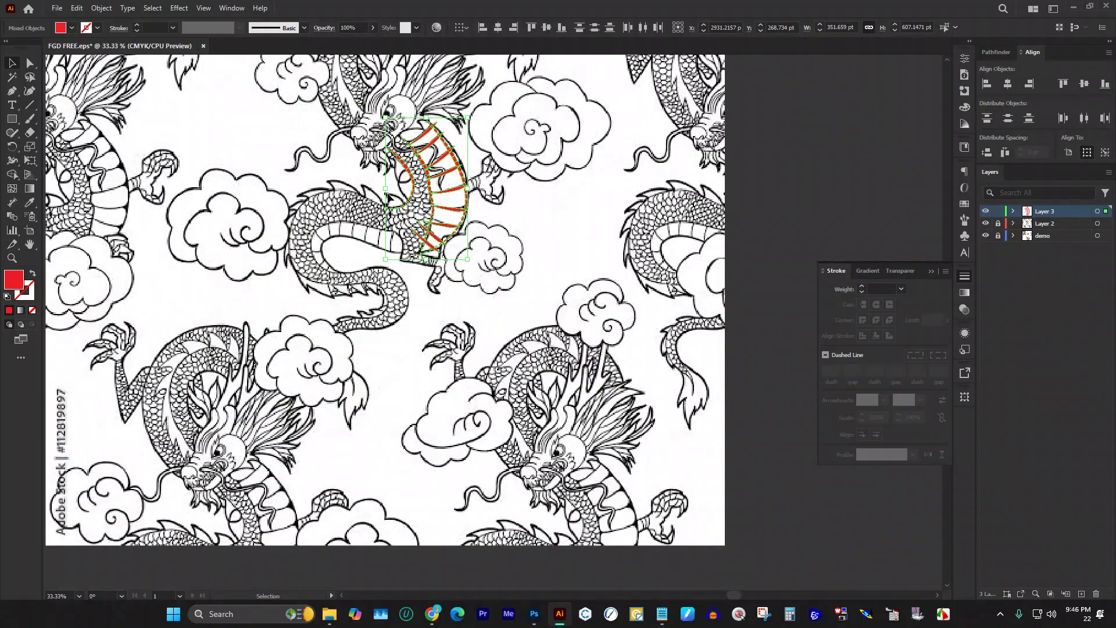
Step: Delete the dragon pattern layer, Layer 2
{"action": "left_click", "coordinate": [930, 269]}
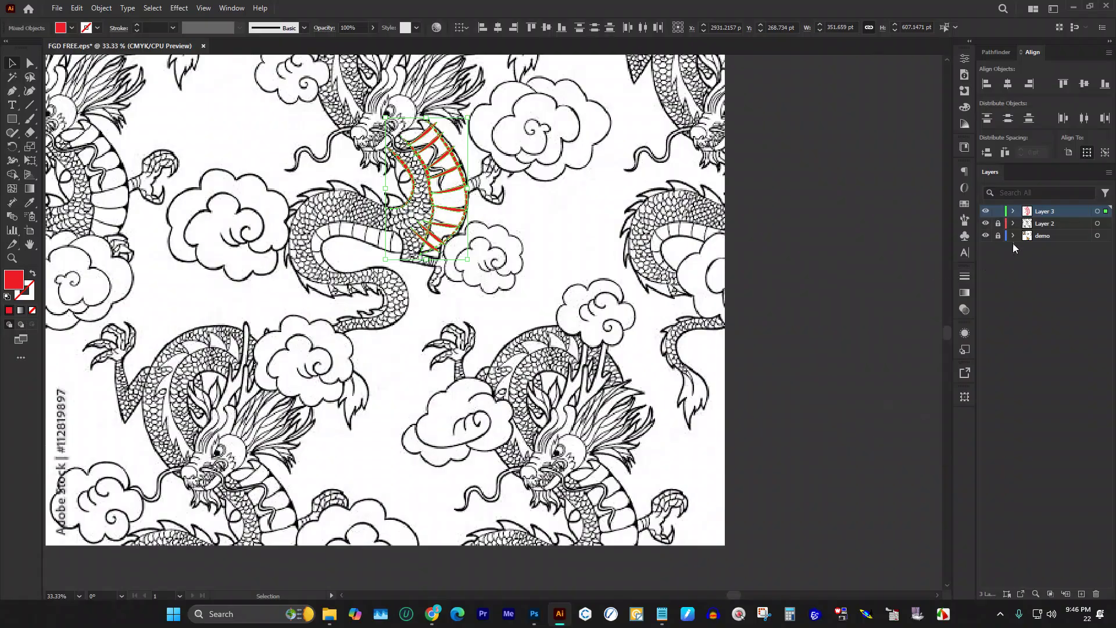
{"action": "left_click", "coordinate": [1055, 224]}
{"action": "left_click_drag", "start_coordinate": [1054, 224], "coordinate": [1096, 593]}
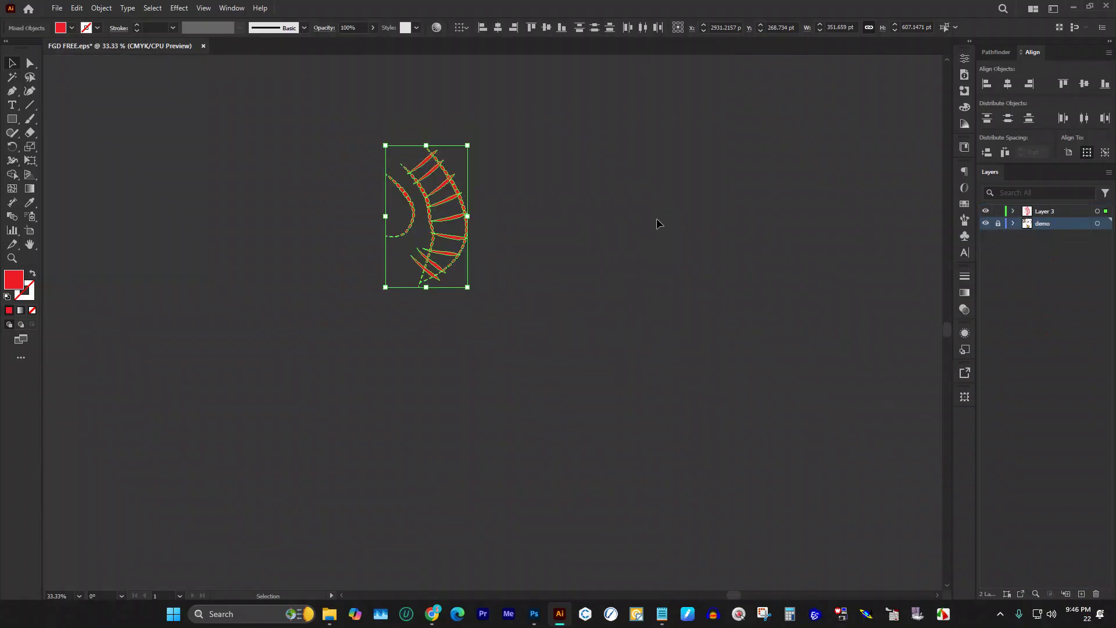
Step: Drag the red artwork onto the white artboard
{"action": "scroll", "coordinate": [690, 249], "scroll_direction": "down", "scroll_amount": 3}
{"action": "left_click_drag", "start_coordinate": [607, 262], "coordinate": [378, 290]}
{"action": "scroll", "coordinate": [358, 276], "scroll_direction": "up", "scroll_amount": 6}
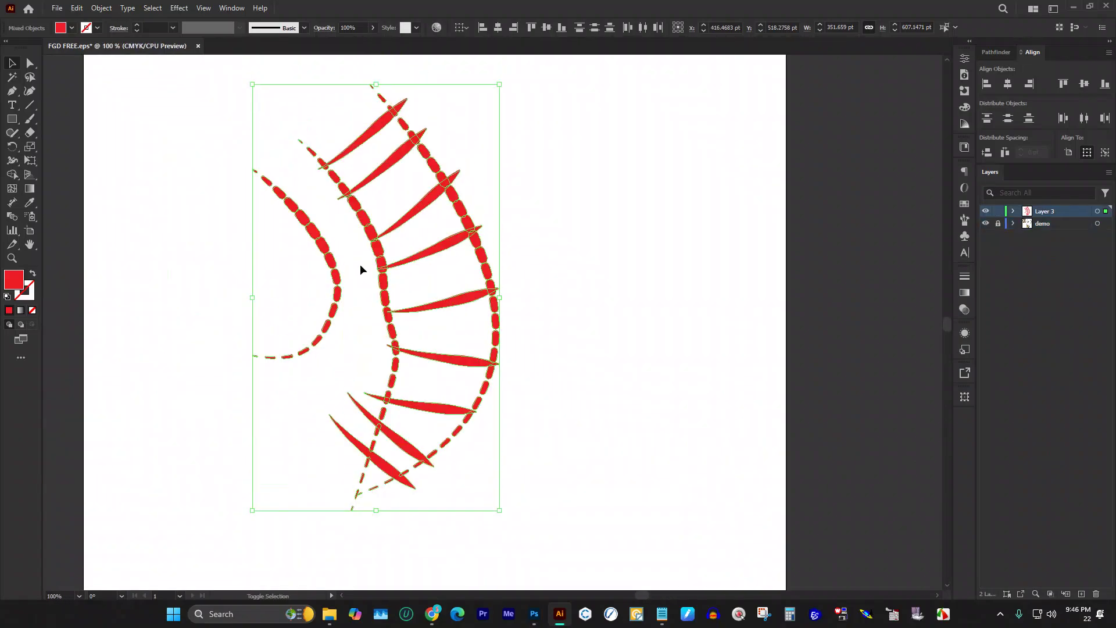
Step: Use Shape Builder to delete the overlapping rounded tips at the bar ends
{"action": "key", "text": "shift+m"}
{"action": "scroll", "coordinate": [336, 160], "scroll_direction": "up", "scroll_amount": 2}
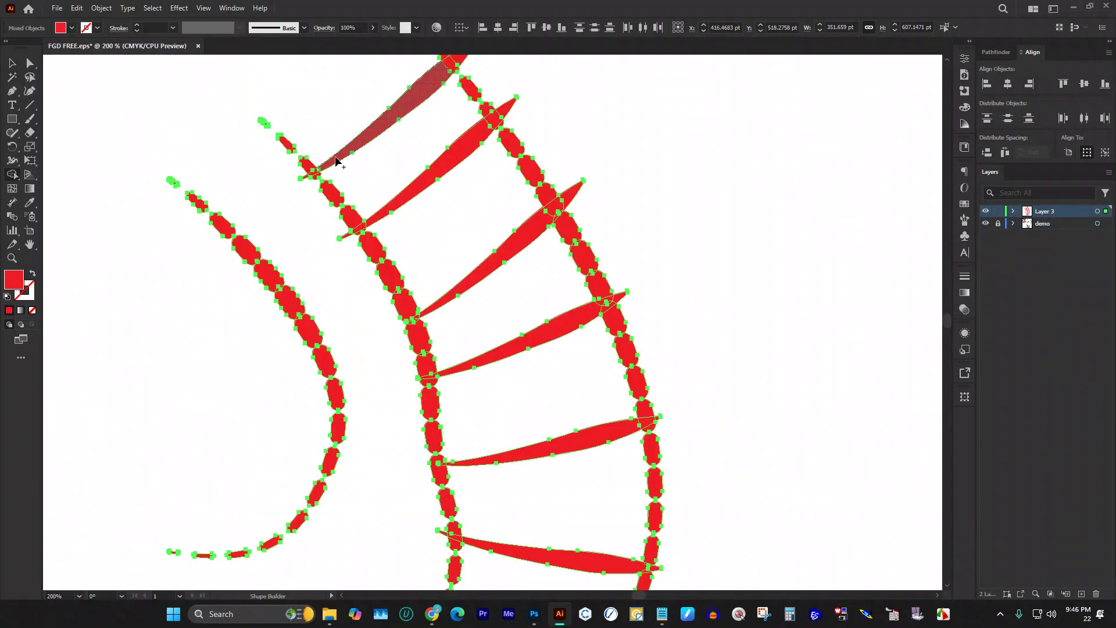
{"action": "scroll", "coordinate": [336, 161], "scroll_direction": "up", "scroll_amount": 3}
{"action": "left_click_drag", "start_coordinate": [366, 365], "coordinate": [415, 430]}
{"action": "scroll", "coordinate": [379, 352], "scroll_direction": "down", "scroll_amount": 10}
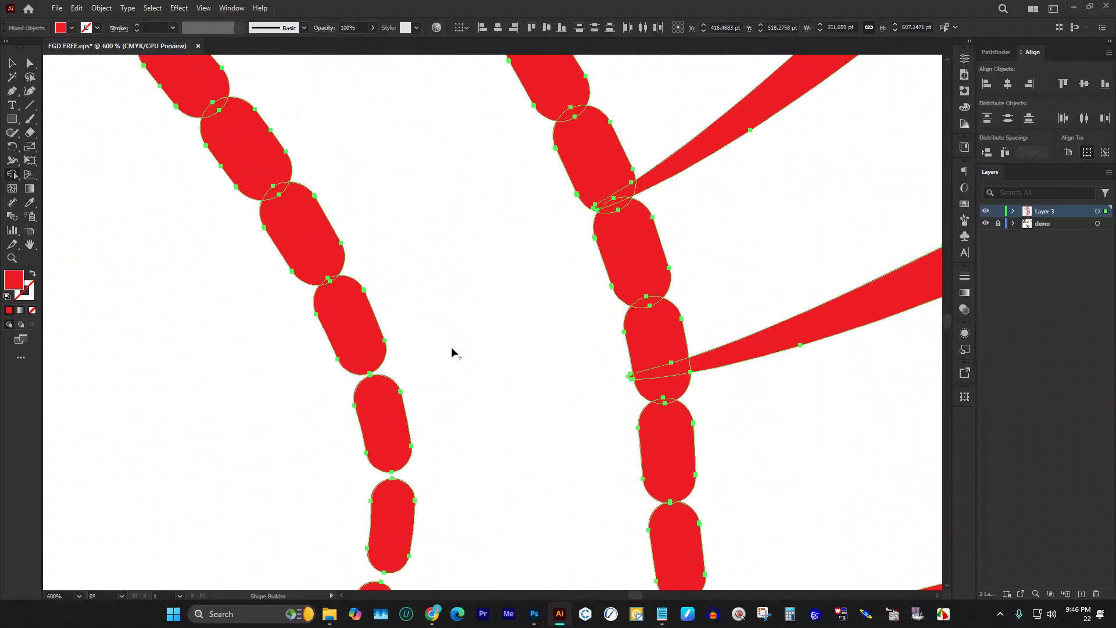
{"action": "scroll", "coordinate": [634, 323], "scroll_direction": "up", "scroll_amount": 7}
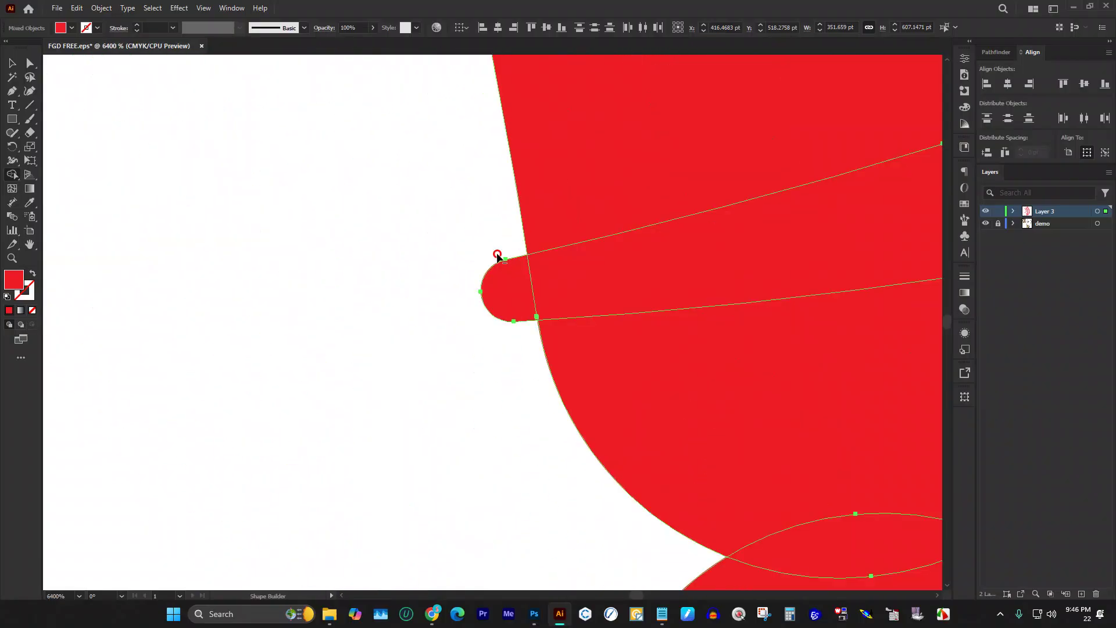
{"action": "left_click_drag", "start_coordinate": [498, 257], "coordinate": [500, 332]}
{"action": "scroll", "coordinate": [433, 277], "scroll_direction": "down", "scroll_amount": 8}
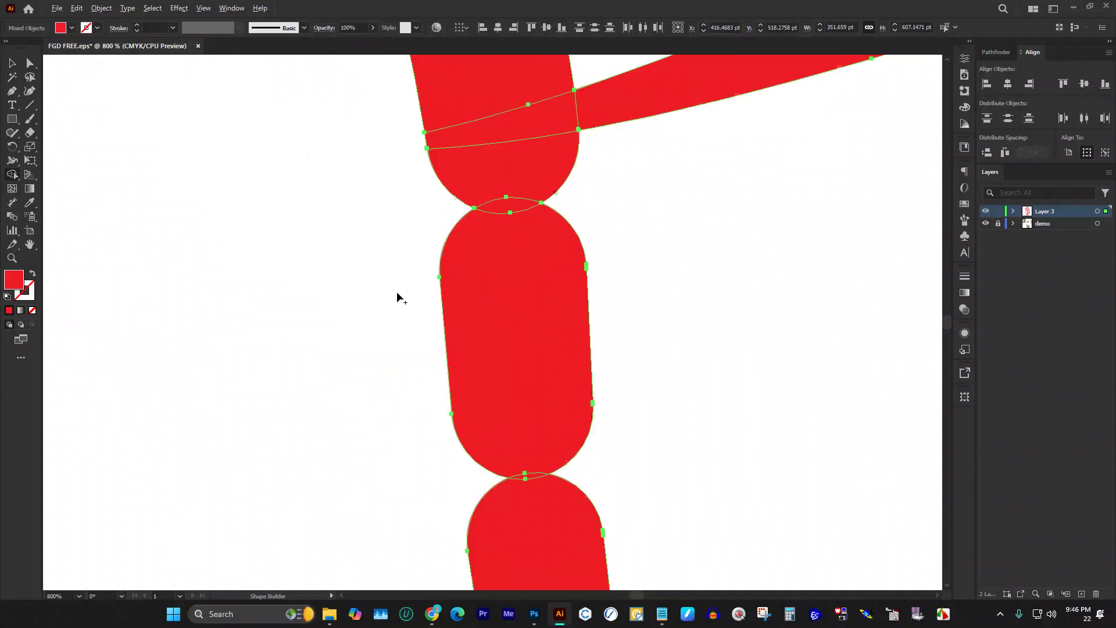
{"action": "scroll", "coordinate": [361, 328], "scroll_direction": "up", "scroll_amount": 5}
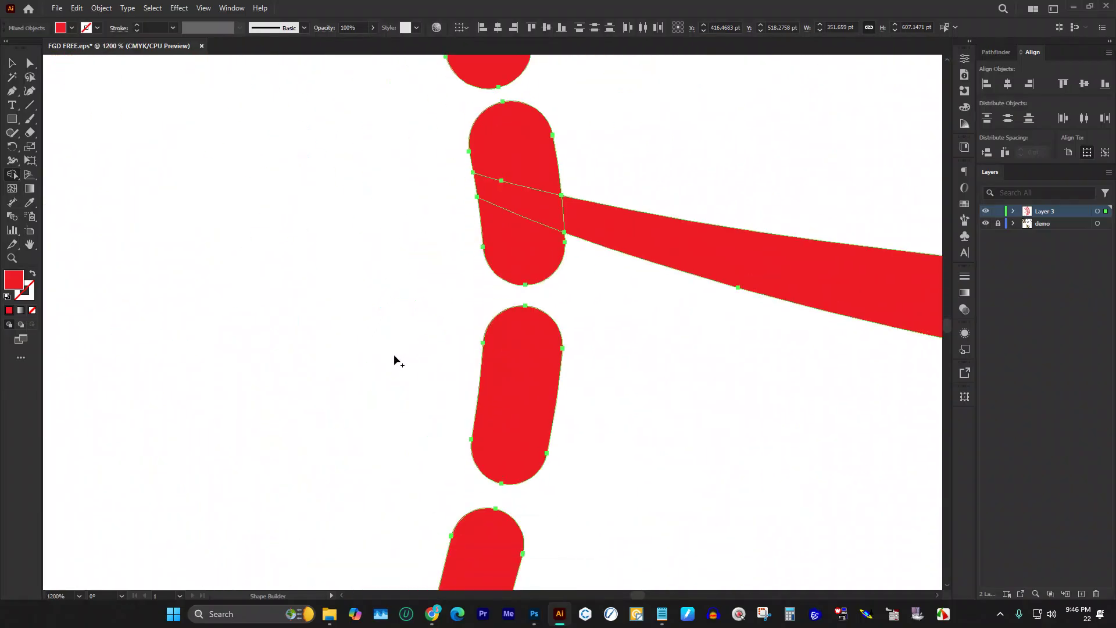
Step: Delete the lower-left bar pieces with Shape Builder, then undo to restore the tapered bars
{"action": "scroll", "coordinate": [395, 355], "scroll_direction": "down", "scroll_amount": 4}
{"action": "left_click_drag", "start_coordinate": [298, 251], "coordinate": [227, 442]}
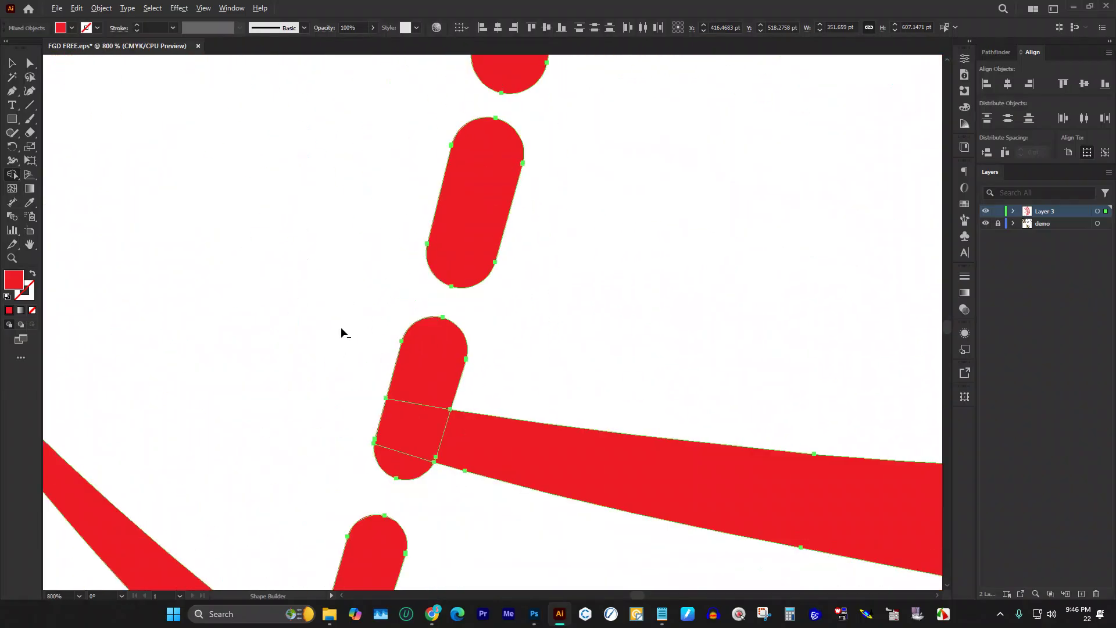
{"action": "scroll", "coordinate": [341, 329], "scroll_direction": "down", "scroll_amount": 3}
{"action": "left_click_drag", "start_coordinate": [311, 249], "coordinate": [216, 398]}
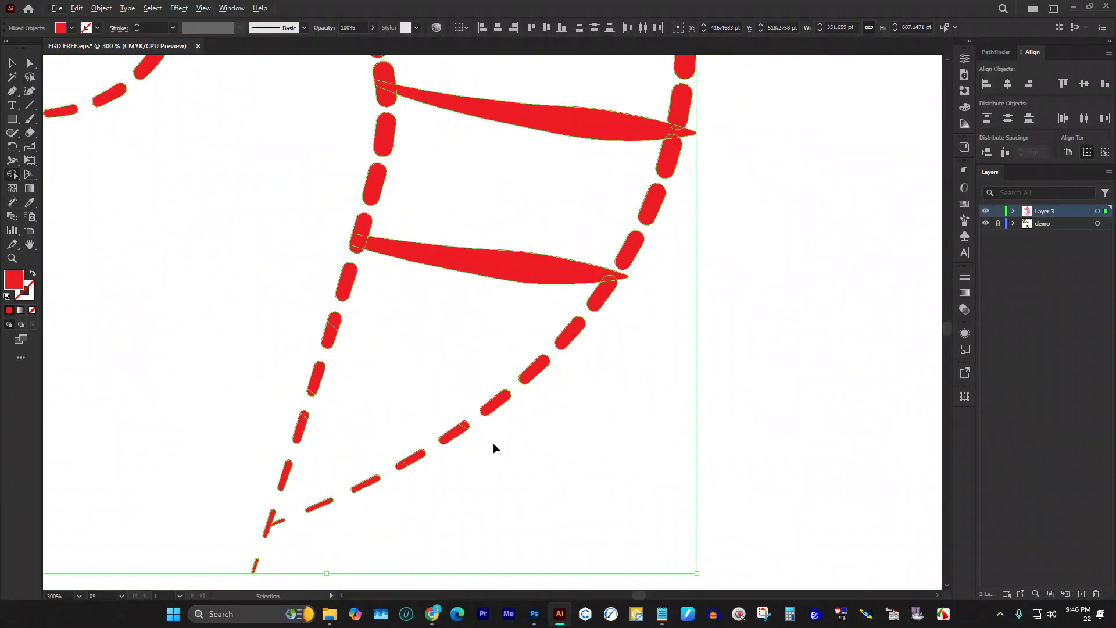
{"action": "key", "text": "ctrl+z"}
Step: Reselect all the red artwork and remove another lower-left region with Shape Builder
{"action": "left_click", "coordinate": [11, 63]}
{"action": "left_click", "coordinate": [129, 166]}
{"action": "scroll", "coordinate": [130, 167], "scroll_direction": "down", "scroll_amount": 4}
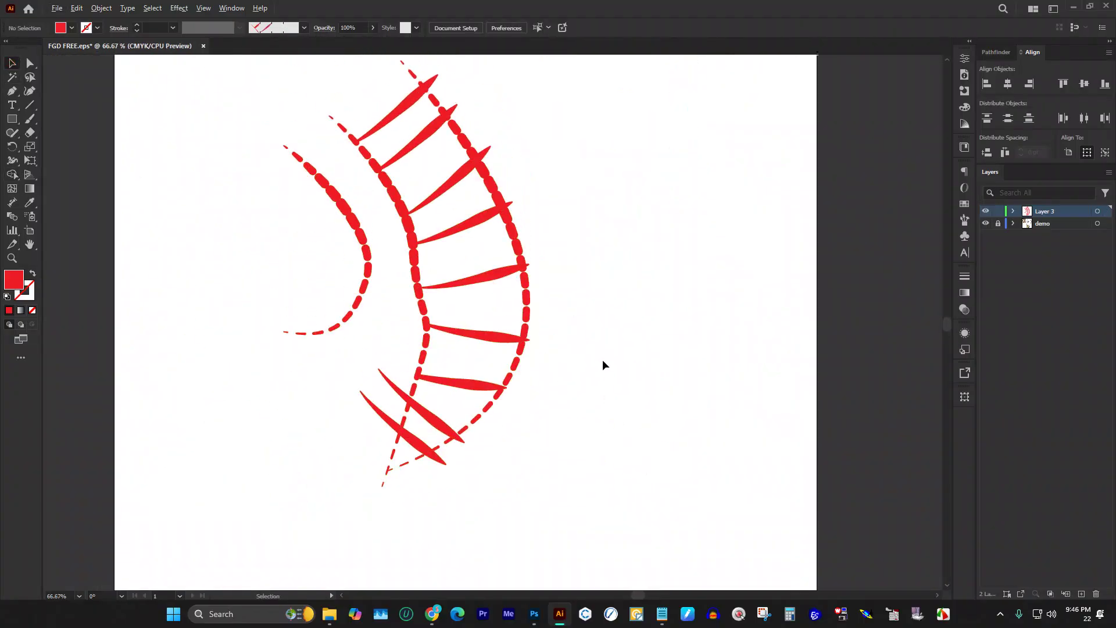
{"action": "scroll", "coordinate": [604, 360], "scroll_direction": "down", "scroll_amount": 1}
{"action": "left_click_drag", "start_coordinate": [639, 479], "coordinate": [429, 172]}
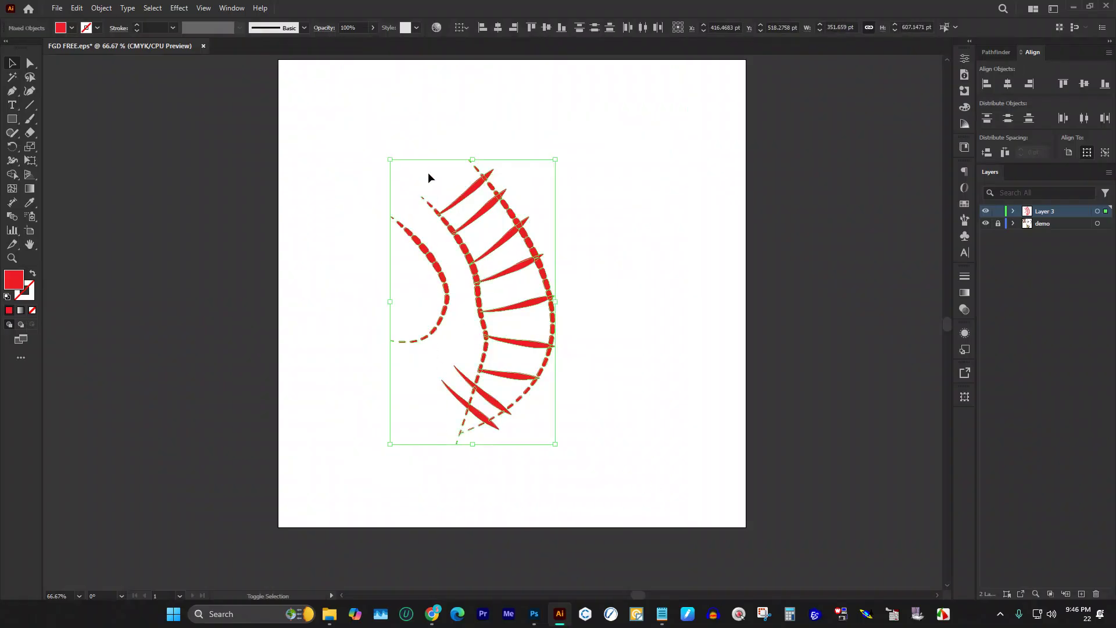
{"action": "key", "text": "shift+m"}
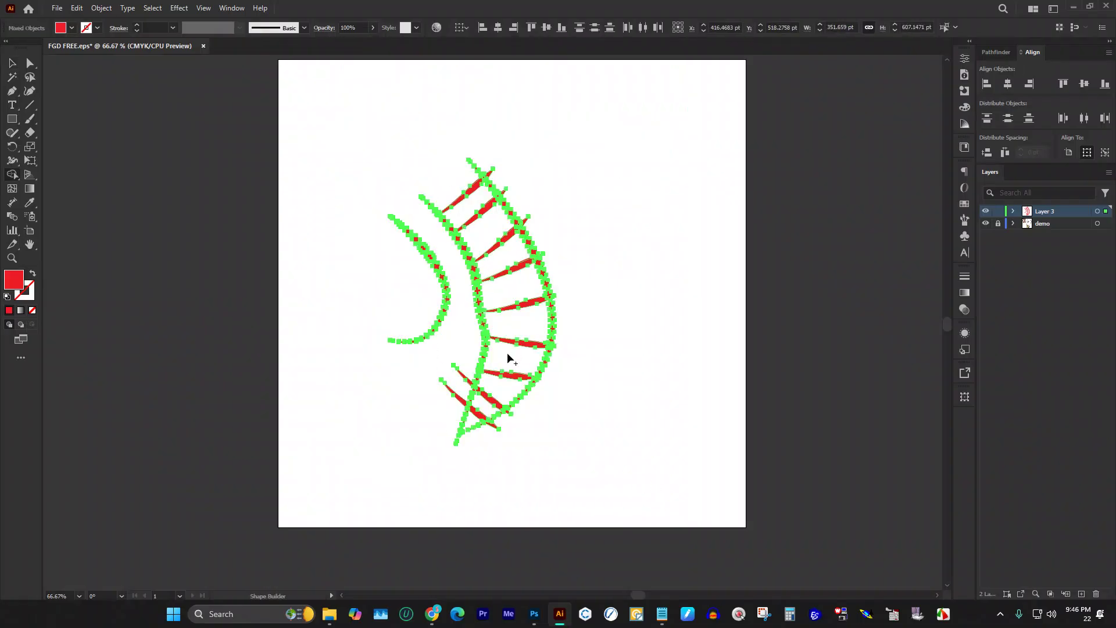
{"action": "scroll", "coordinate": [465, 346], "scroll_direction": "up", "scroll_amount": 4}
{"action": "left_click_drag", "start_coordinate": [339, 293], "coordinate": [287, 451]}
{"action": "scroll", "coordinate": [581, 454], "scroll_direction": "down", "scroll_amount": 1}
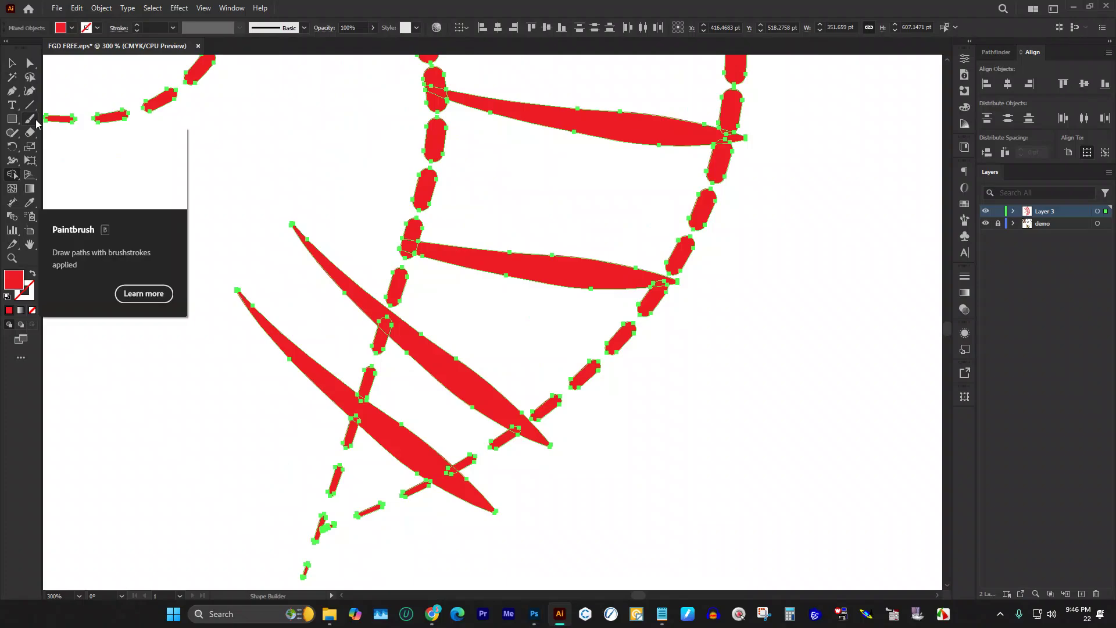
Step: Select the lower leaf and dash pieces and Shape Builder away the two left leaves' outer parts
{"action": "key", "text": "v"}
{"action": "left_click", "coordinate": [288, 222]}
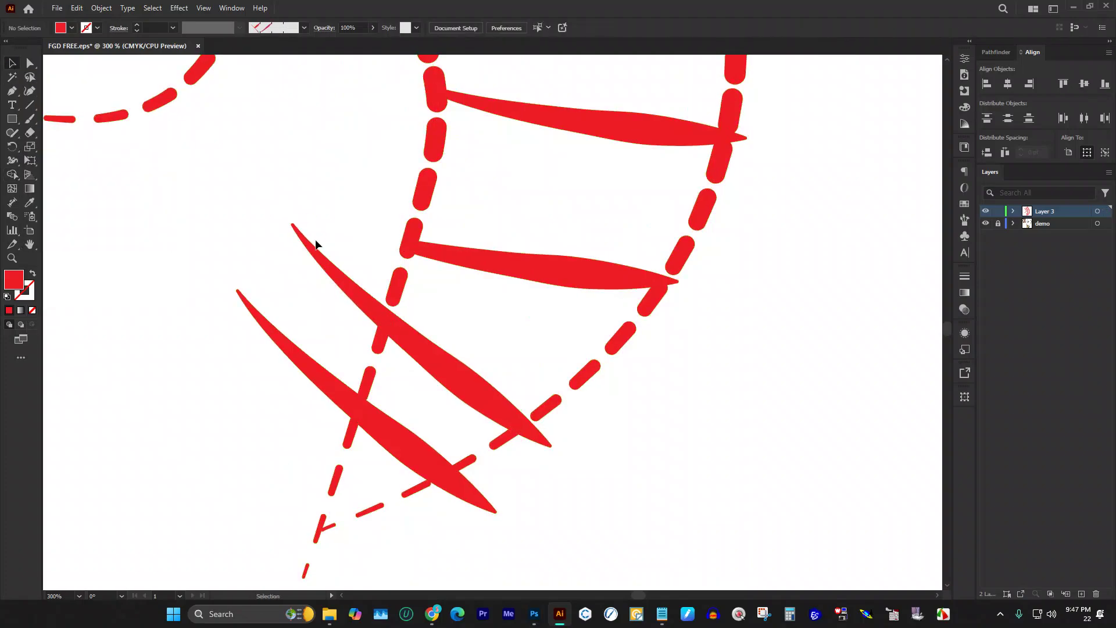
{"action": "scroll", "coordinate": [410, 341], "scroll_direction": "up", "scroll_amount": 2}
{"action": "left_click_drag", "start_coordinate": [426, 353], "coordinate": [434, 388]}
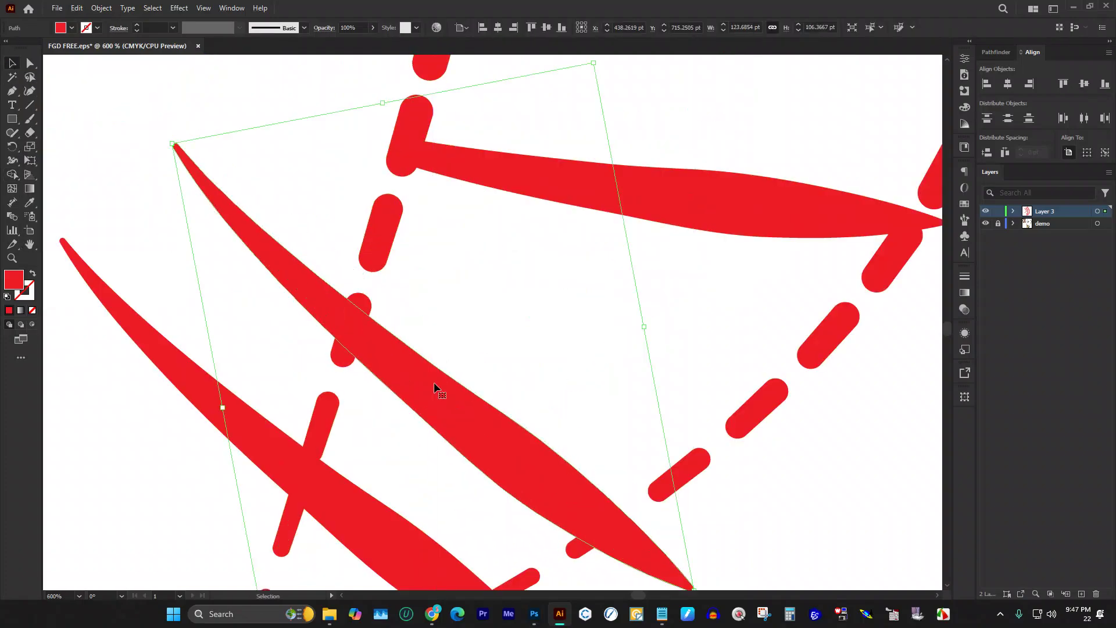
{"action": "scroll", "coordinate": [433, 372], "scroll_direction": "down", "scroll_amount": 2}
{"action": "scroll", "coordinate": [416, 379], "scroll_direction": "down", "scroll_amount": 1}
{"action": "left_click", "coordinate": [430, 366]}
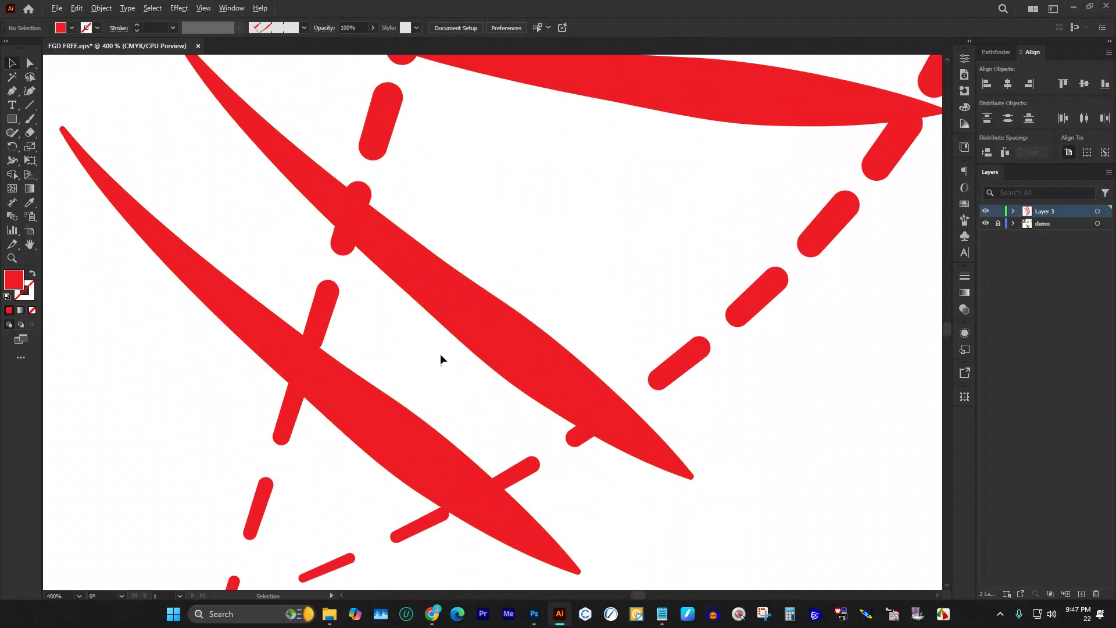
{"action": "scroll", "coordinate": [459, 348], "scroll_direction": "down", "scroll_amount": 3}
{"action": "scroll", "coordinate": [453, 349], "scroll_direction": "up", "scroll_amount": 1}
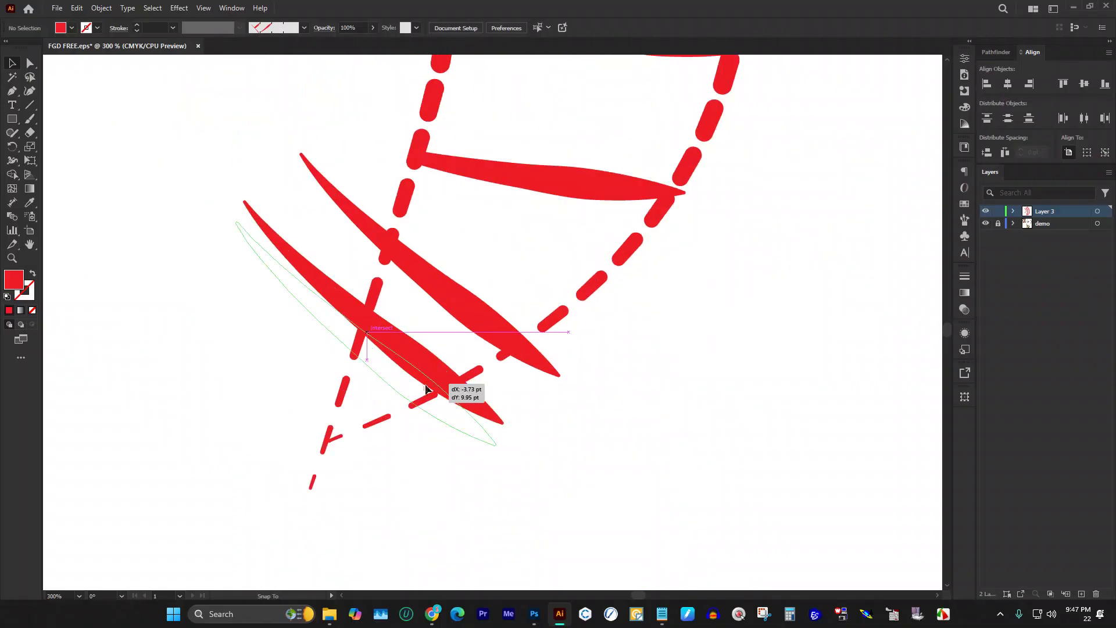
{"action": "left_click", "coordinate": [444, 395]}
{"action": "left_click_drag", "start_coordinate": [172, 195], "coordinate": [677, 530]}
{"action": "key", "text": "shift+m"}
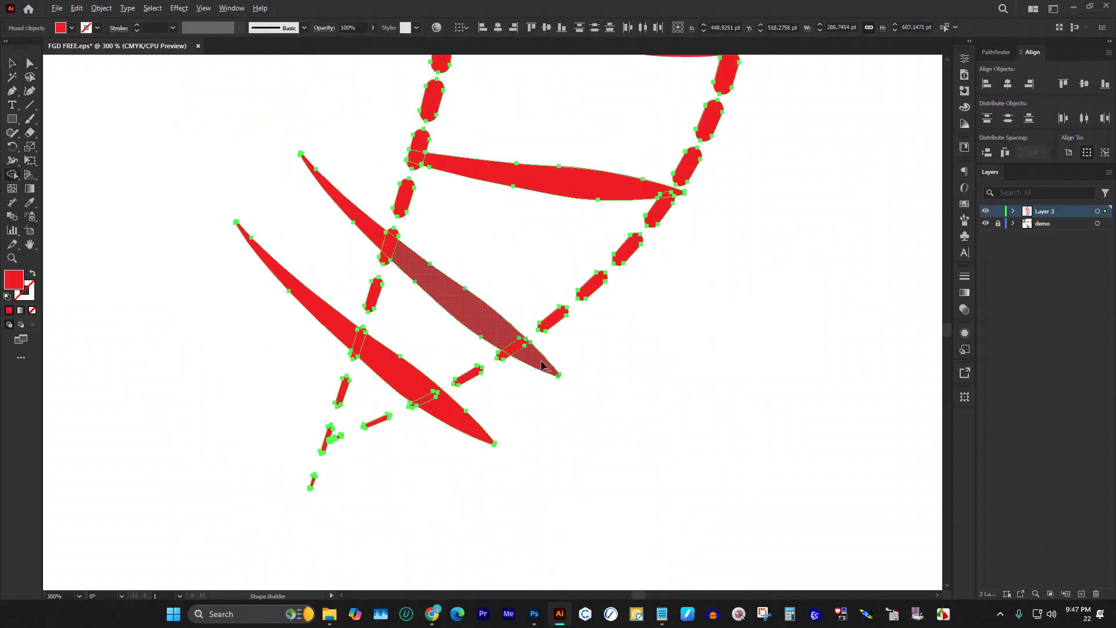
{"action": "left_click_drag", "start_coordinate": [346, 187], "coordinate": [238, 308], "text": "alt"}
Step: Erase the tips of the two lowest leaves with an enlarged Eraser
{"action": "left_click", "coordinate": [12, 63]}
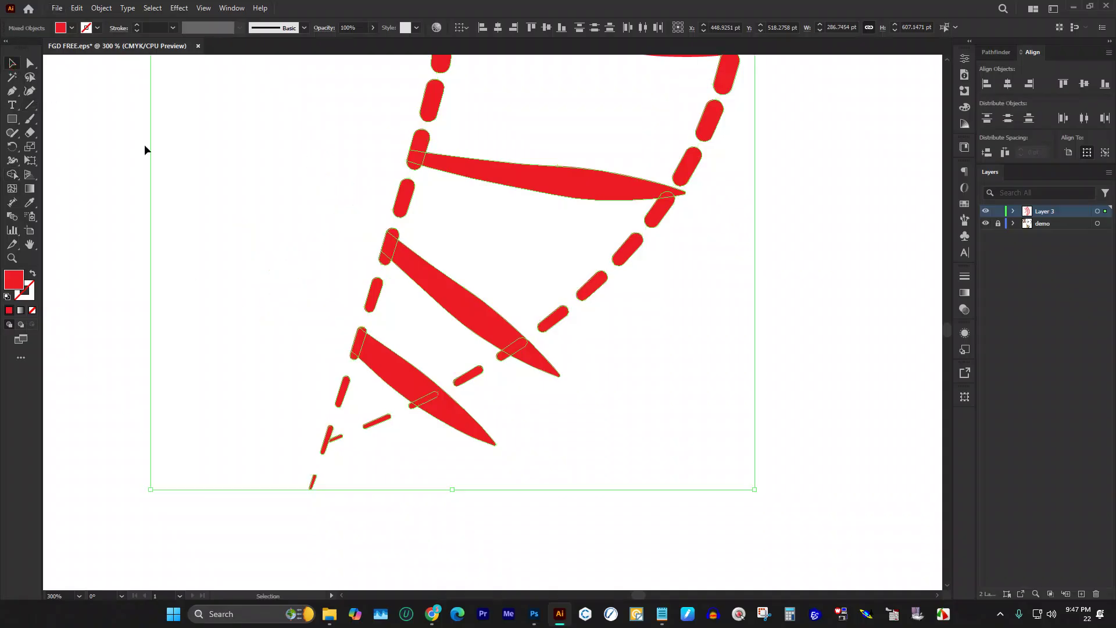
{"action": "left_click_drag", "start_coordinate": [494, 260], "coordinate": [451, 356]}
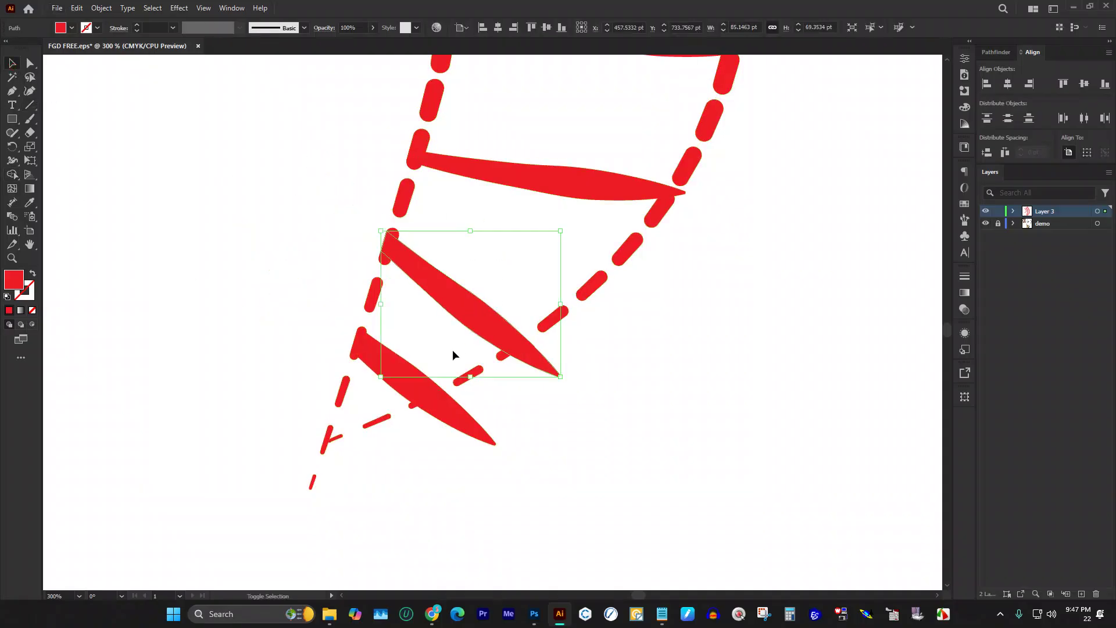
{"action": "left_click", "coordinate": [413, 383], "text": "shift"}
{"action": "left_click", "coordinate": [30, 133]}
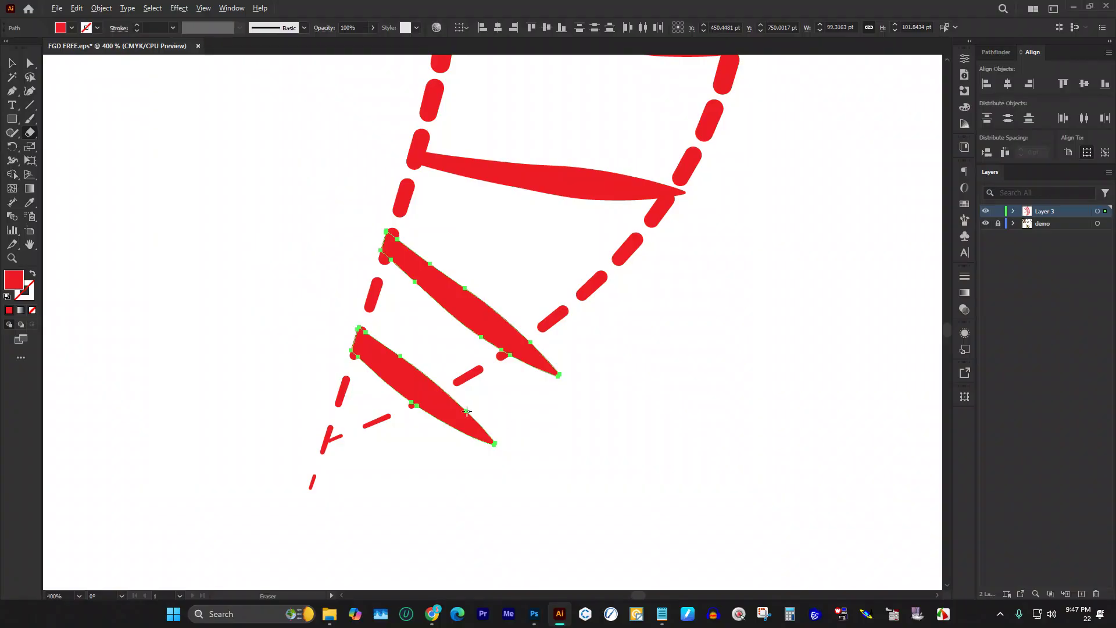
{"action": "scroll", "coordinate": [468, 411], "scroll_direction": "up", "scroll_amount": 2}
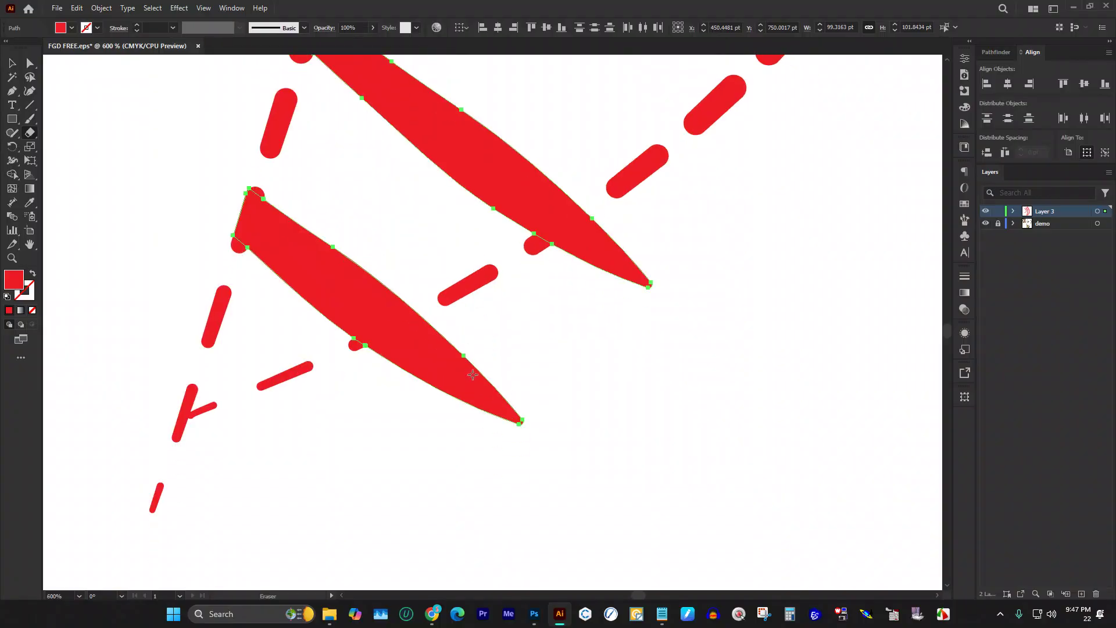
{"action": "key", "text": "]"}
{"action": "key", "text": "]"}
{"action": "key", "text": "]"}
{"action": "key", "text": "]"}
{"action": "left_click_drag", "start_coordinate": [473, 368], "coordinate": [399, 374]}
{"action": "left_click_drag", "start_coordinate": [468, 339], "coordinate": [500, 407]}
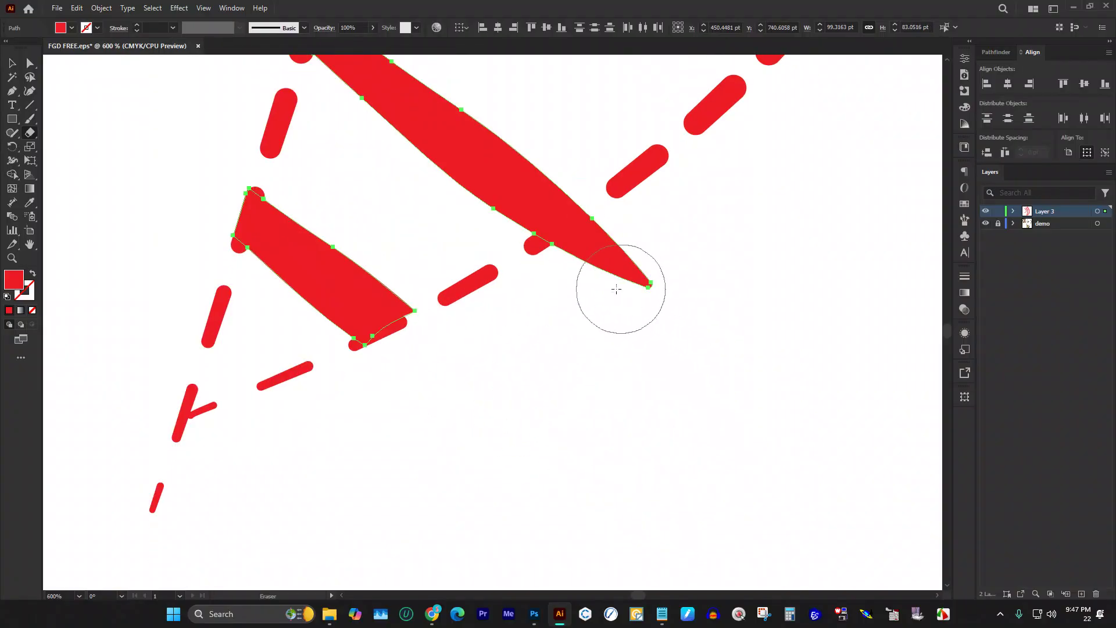
{"action": "left_click_drag", "start_coordinate": [591, 266], "coordinate": [678, 289]}
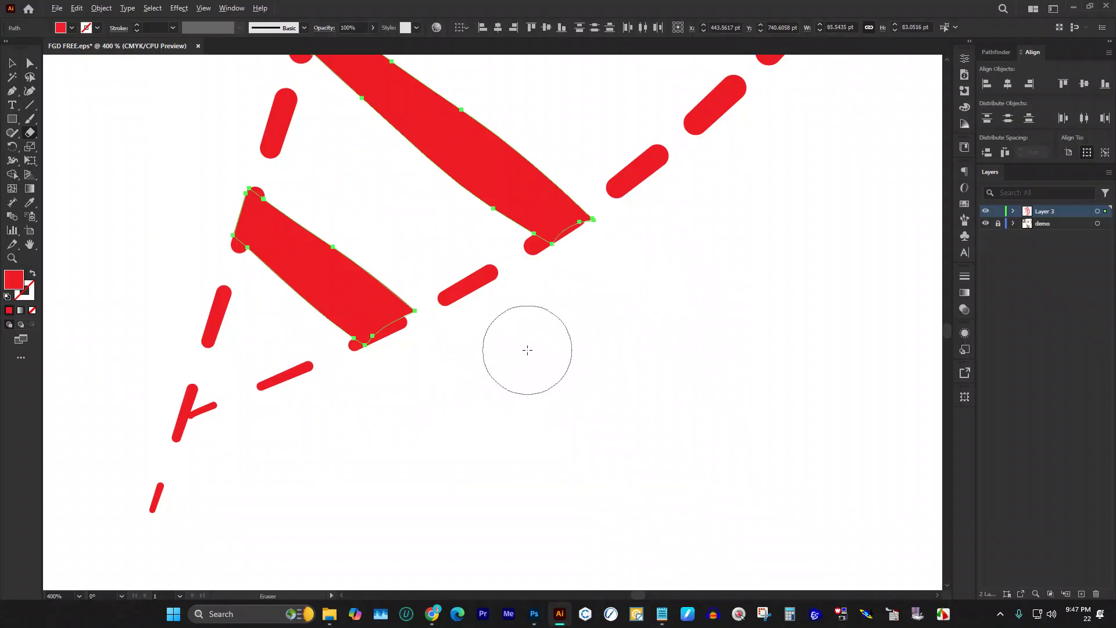
{"action": "scroll", "coordinate": [526, 349], "scroll_direction": "down", "scroll_amount": 3}
{"action": "left_click", "coordinate": [12, 62]}
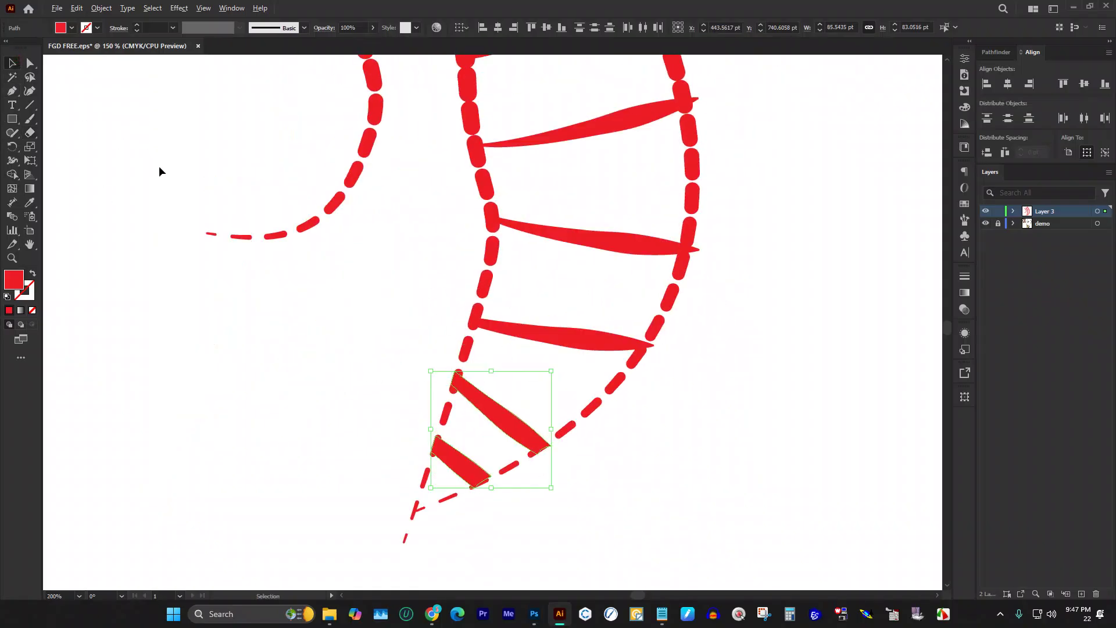
{"action": "scroll", "coordinate": [163, 226], "scroll_direction": "down", "scroll_amount": 1}
{"action": "scroll", "coordinate": [599, 322], "scroll_direction": "up", "scroll_amount": 2}
{"action": "scroll", "coordinate": [629, 383], "scroll_direction": "down", "scroll_amount": 2}
Step: Load the Textiles swatch library from the Swatches panel's library list
{"action": "left_click", "coordinate": [500, 111]}
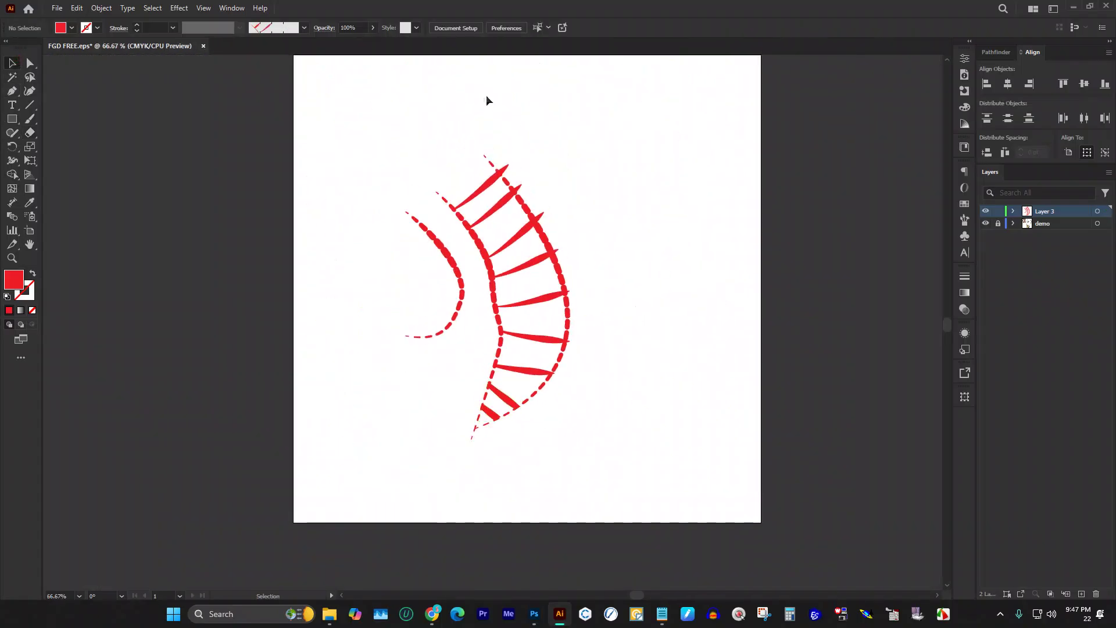
{"action": "scroll", "coordinate": [473, 207], "scroll_direction": "up", "scroll_amount": 1}
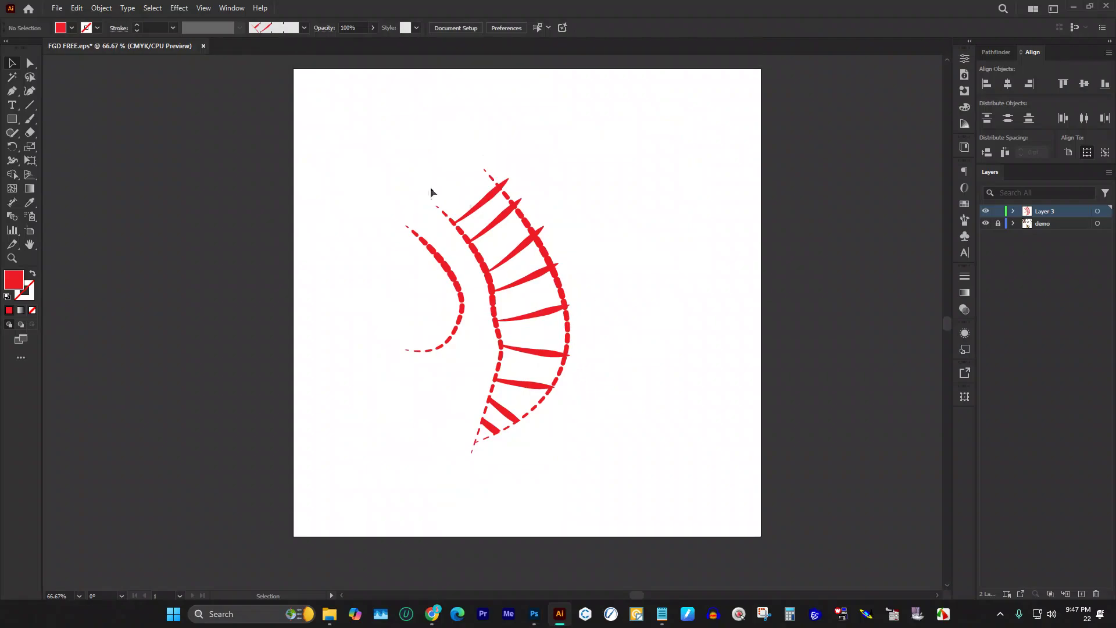
{"action": "left_click_drag", "start_coordinate": [399, 149], "coordinate": [360, 205]}
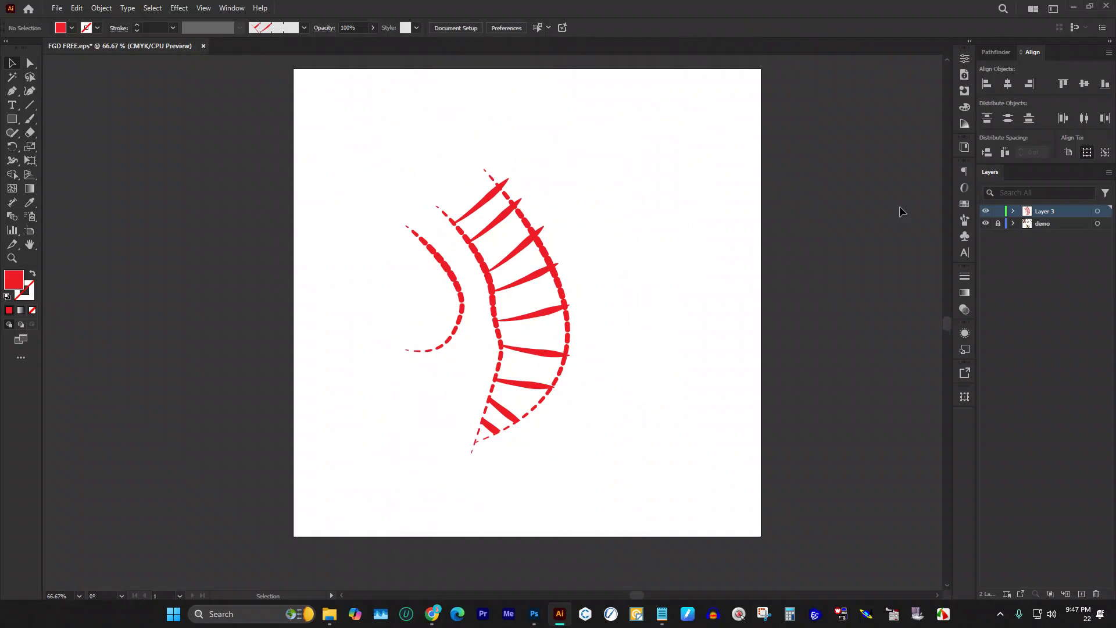
{"action": "left_click", "coordinate": [964, 209]}
{"action": "left_click", "coordinate": [821, 233]}
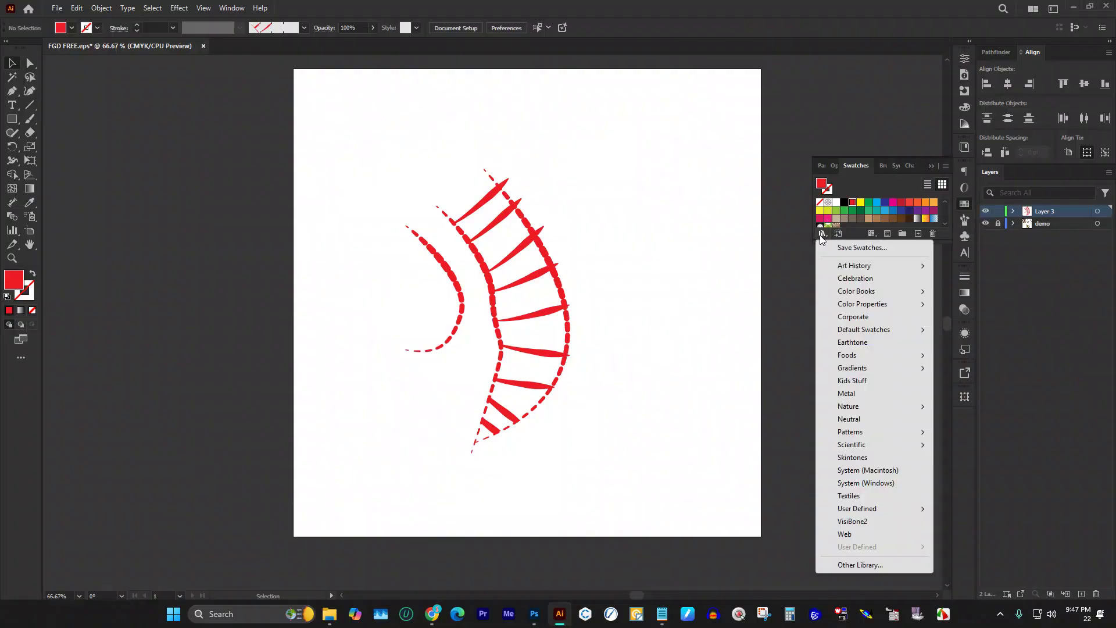
{"action": "mouse_move", "coordinate": [868, 431]}
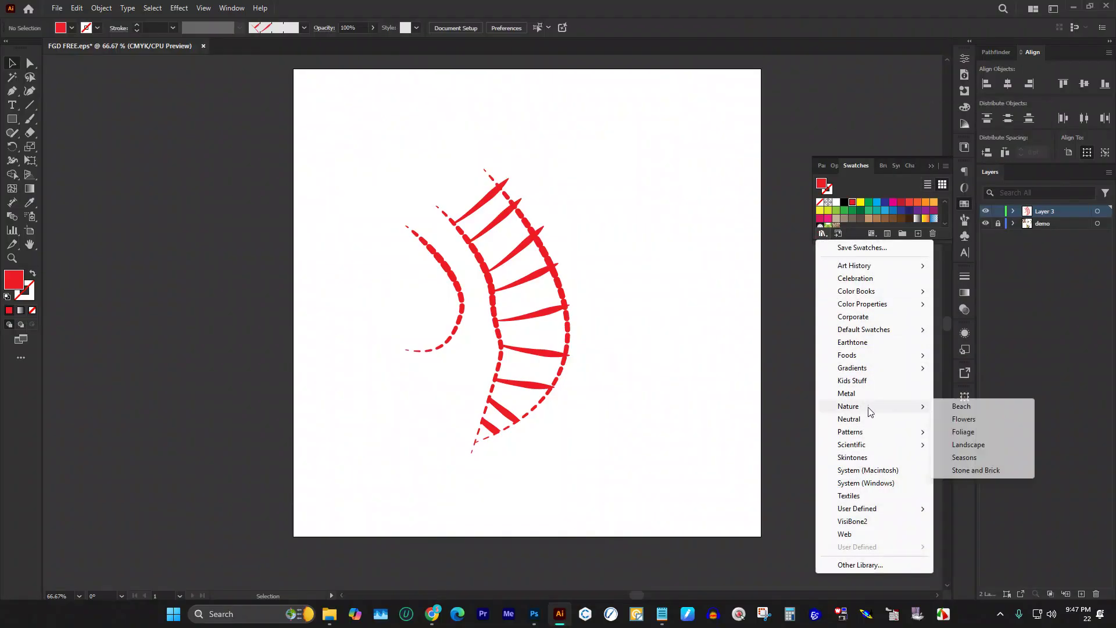
{"action": "left_click", "coordinate": [871, 496]}
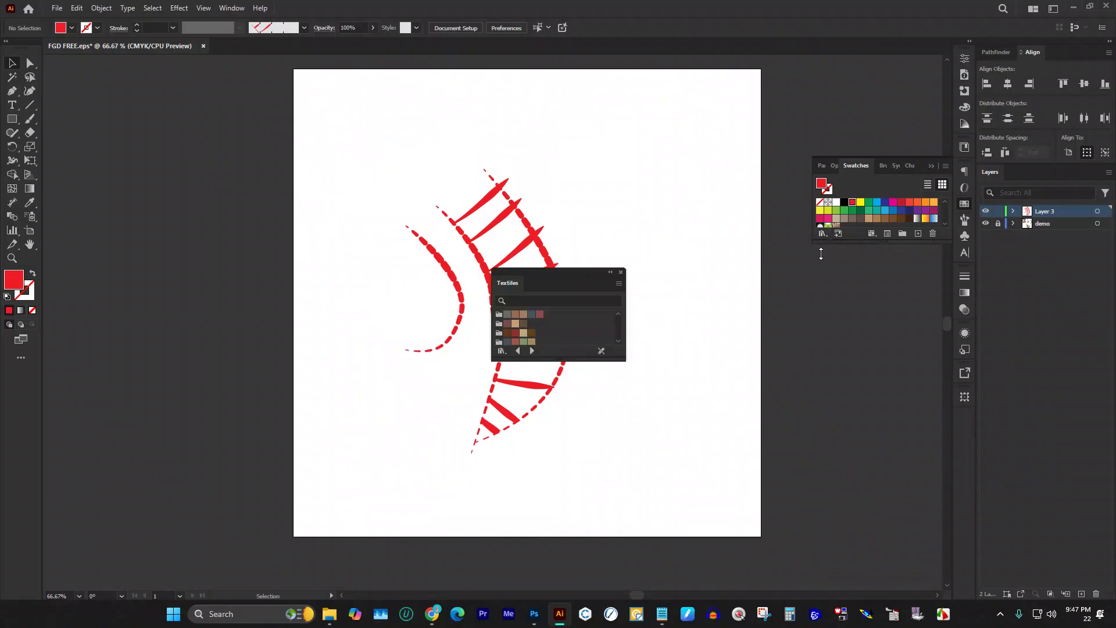
Step: Dock the Textiles library panel beside the Layers list
{"action": "left_click", "coordinate": [931, 166]}
{"action": "left_click_drag", "start_coordinate": [590, 281], "coordinate": [1065, 207]}
{"action": "left_click", "coordinate": [991, 172]}
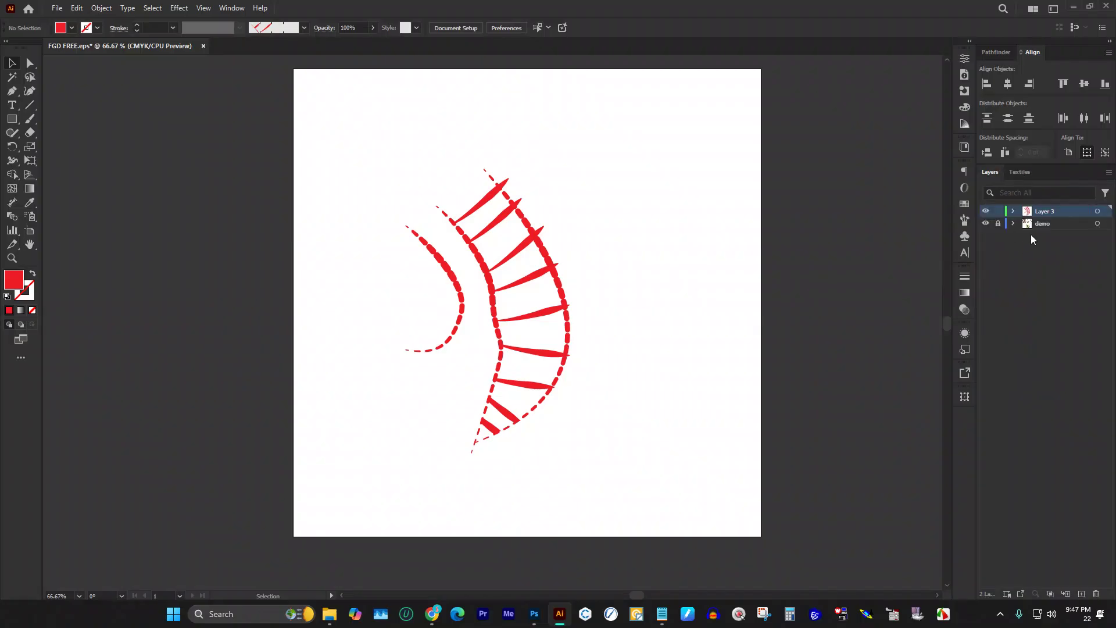
Step: Create a new layer below Layer 3 and name it bg4
{"action": "left_click", "coordinate": [1080, 593]}
{"action": "left_click_drag", "start_coordinate": [1049, 220], "coordinate": [1052, 235]}
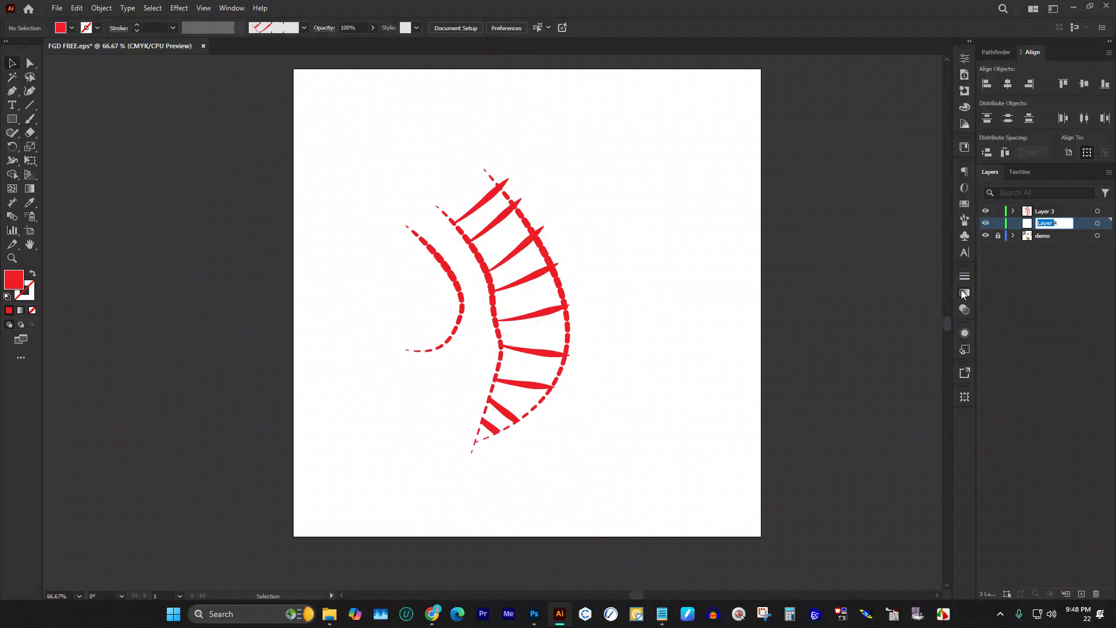
{"action": "type", "text": "L"}
{"action": "key", "text": "Return"}
{"action": "scroll", "coordinate": [591, 257], "scroll_direction": "up", "scroll_amount": 1}
{"action": "scroll", "coordinate": [613, 261], "scroll_direction": "down", "scroll_amount": 2}
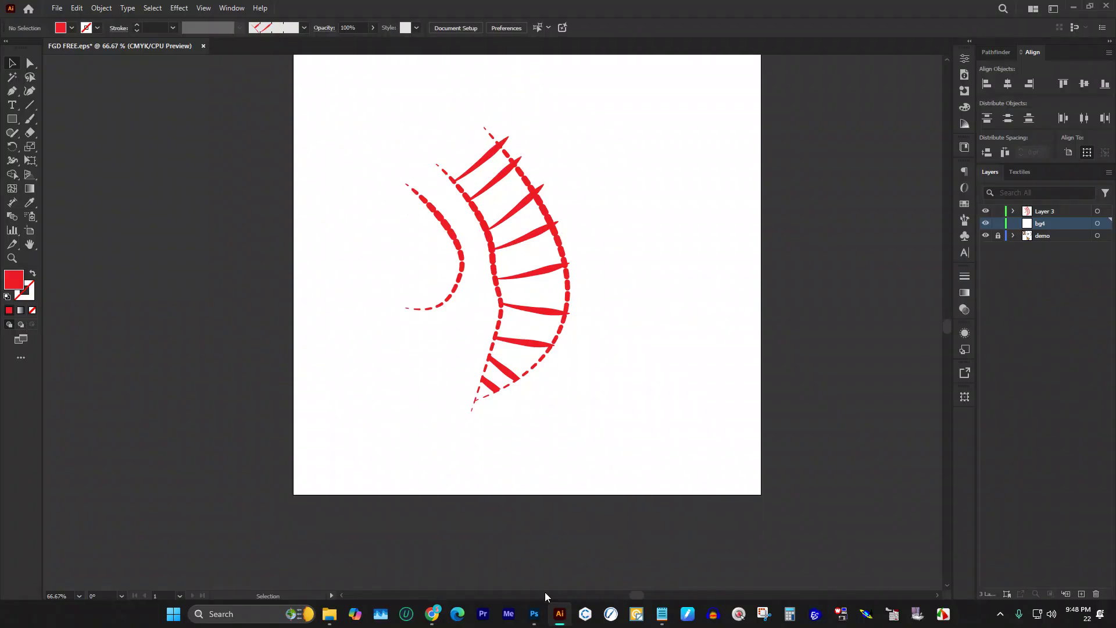
Step: Switch briefly to Photoshop, then return to the Illustrator document
{"action": "left_click", "coordinate": [532, 618]}
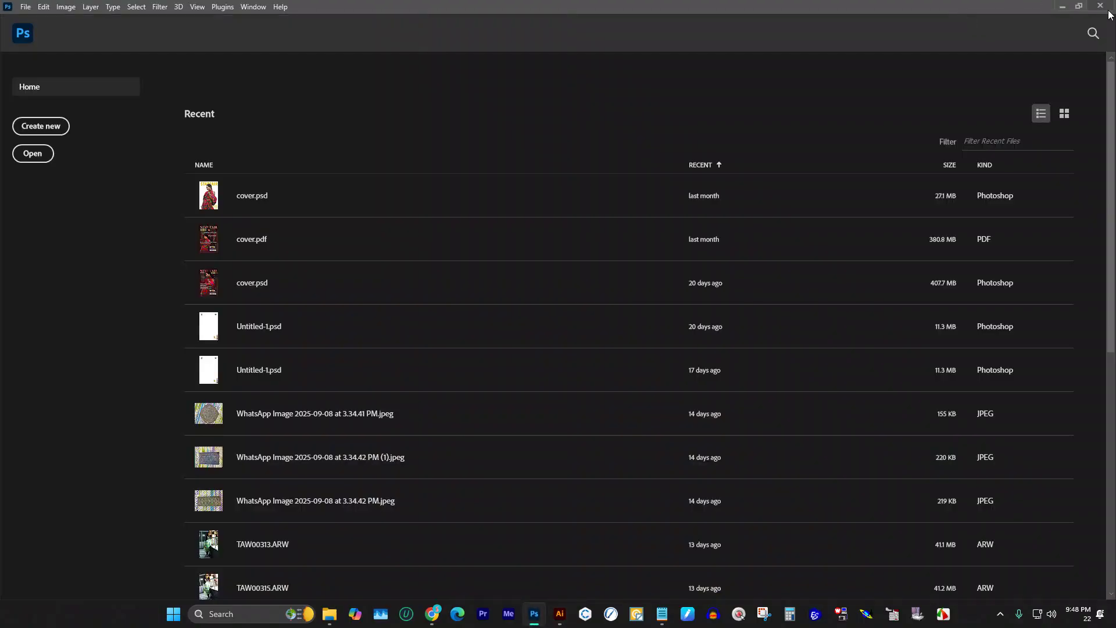
{"action": "key", "text": "alt+Tab"}
{"action": "scroll", "coordinate": [472, 278], "scroll_direction": "up", "scroll_amount": 3}
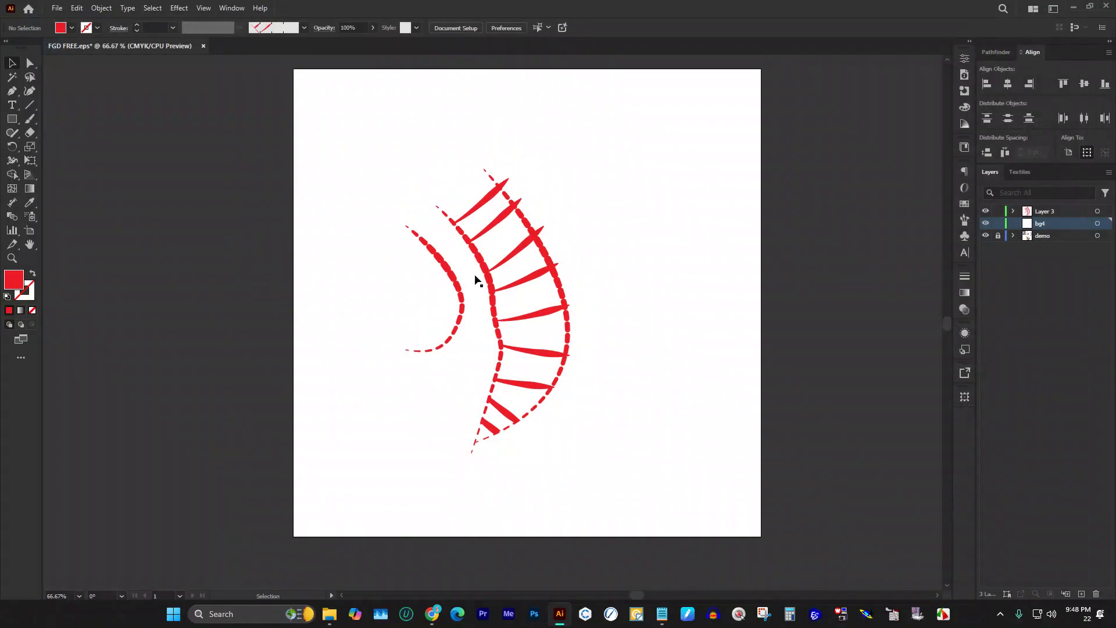
{"action": "scroll", "coordinate": [274, 232], "scroll_direction": "right", "scroll_amount": 2}
{"action": "scroll", "coordinate": [287, 224], "scroll_direction": "down", "scroll_amount": 2}
{"action": "scroll", "coordinate": [316, 244], "scroll_direction": "down", "scroll_amount": 2}
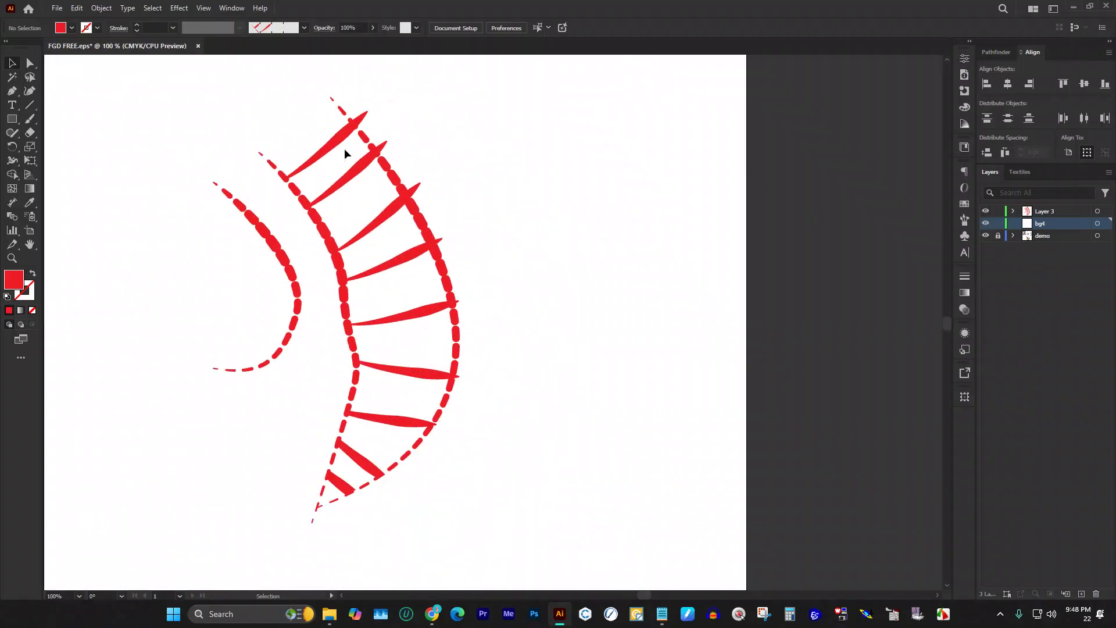
Step: Colour the right dashed curve with a green from the Textiles swatches
{"action": "left_click", "coordinate": [379, 149]}
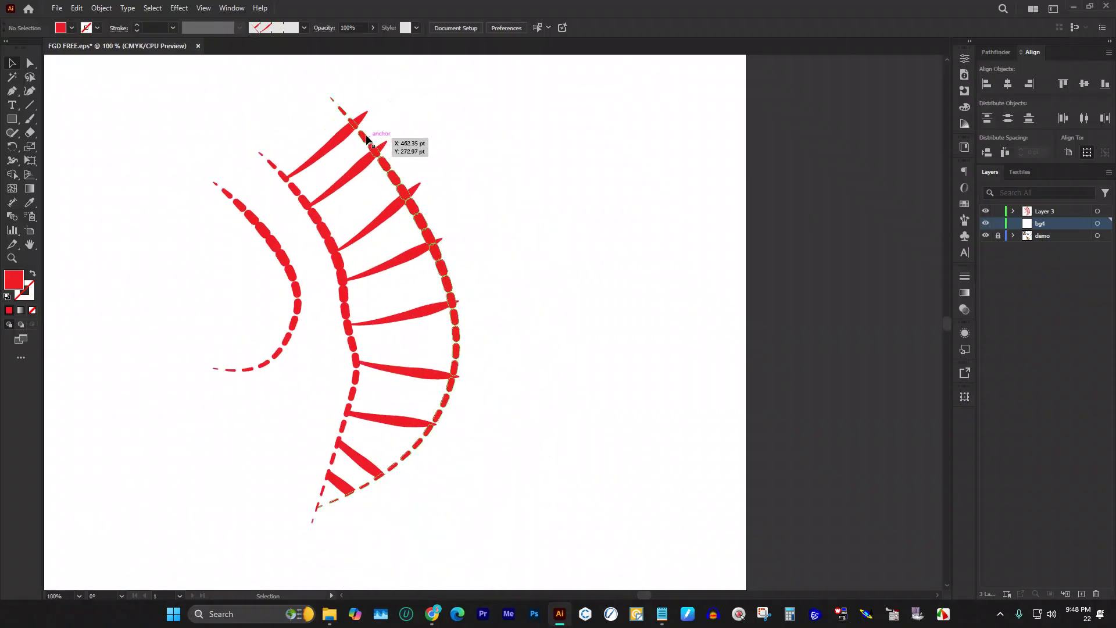
{"action": "left_click", "coordinate": [1020, 172]}
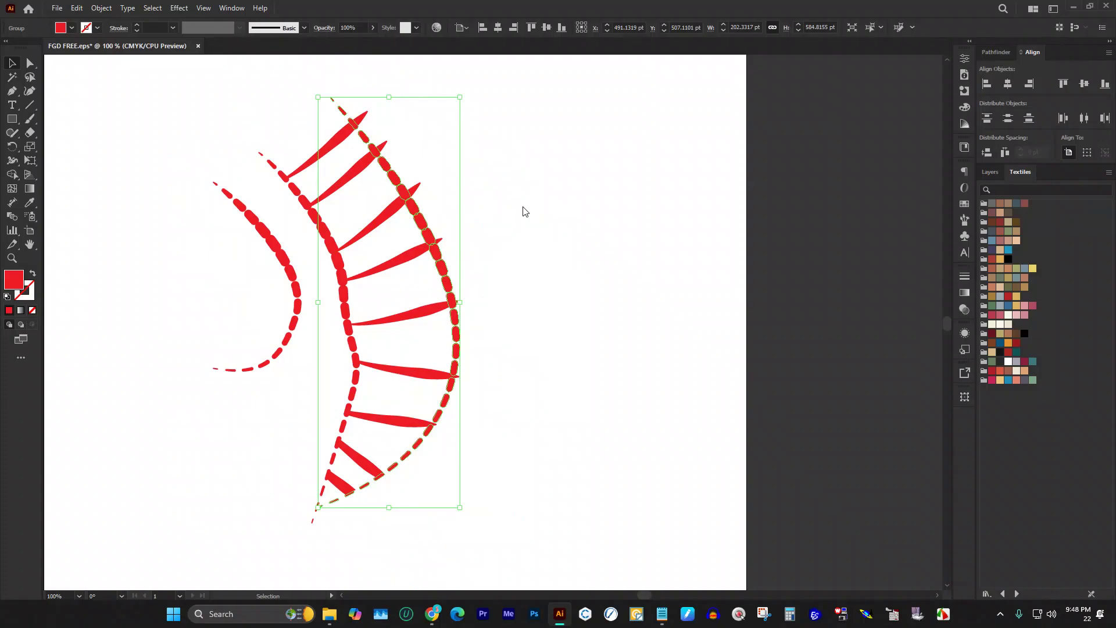
{"action": "left_click", "coordinate": [1033, 380]}
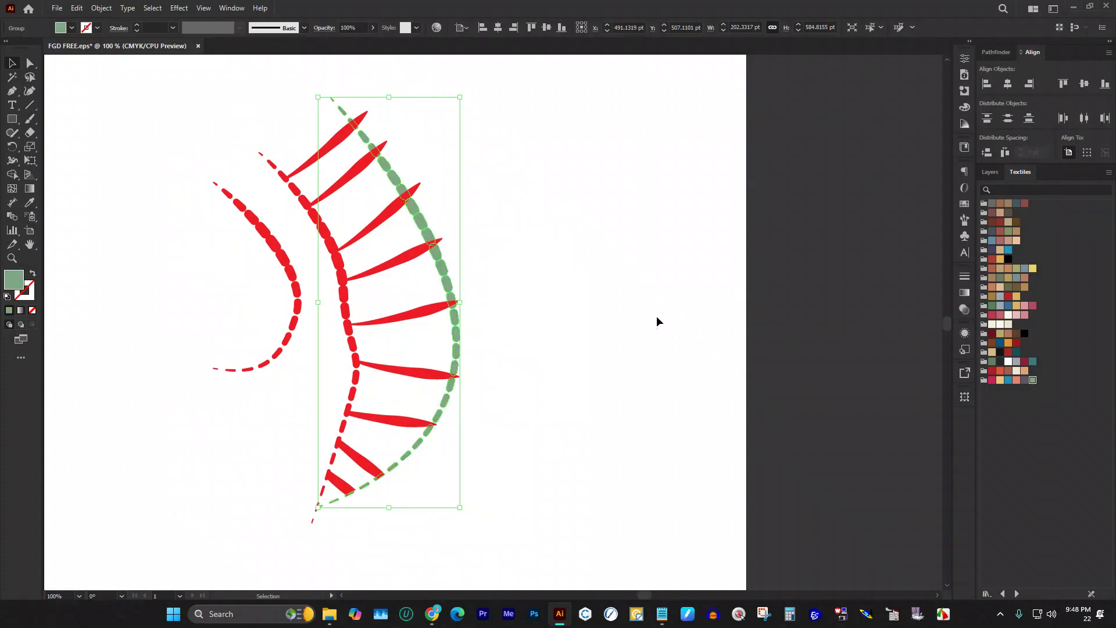
{"action": "left_click", "coordinate": [628, 325]}
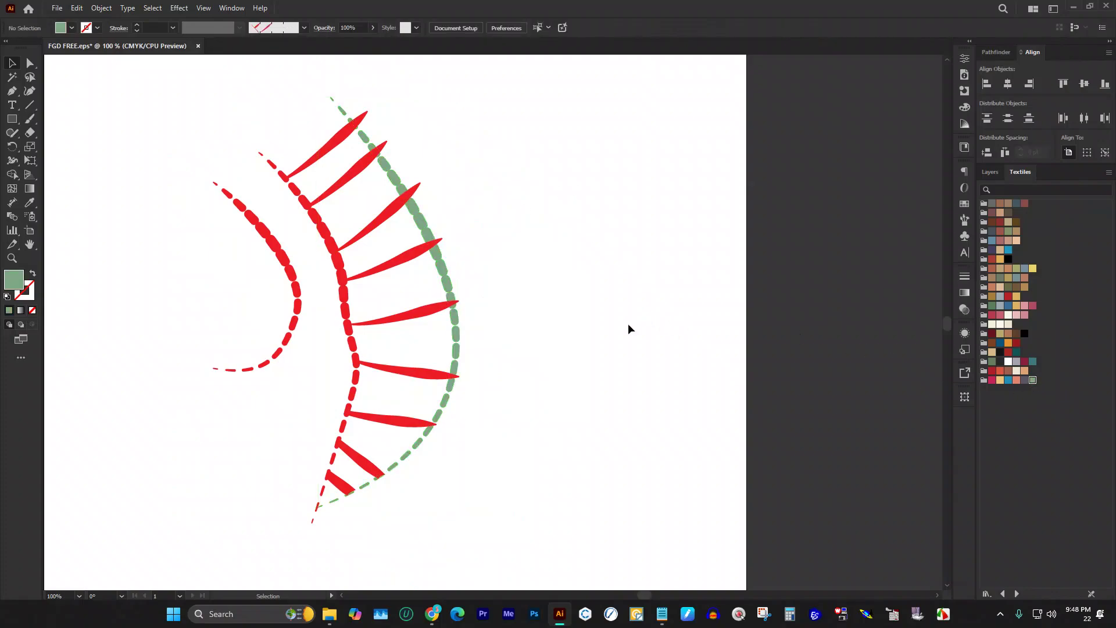
Step: Eyedrop the green onto the stem arc, then darken its fill in the Color Picker
{"action": "left_click", "coordinate": [320, 227]}
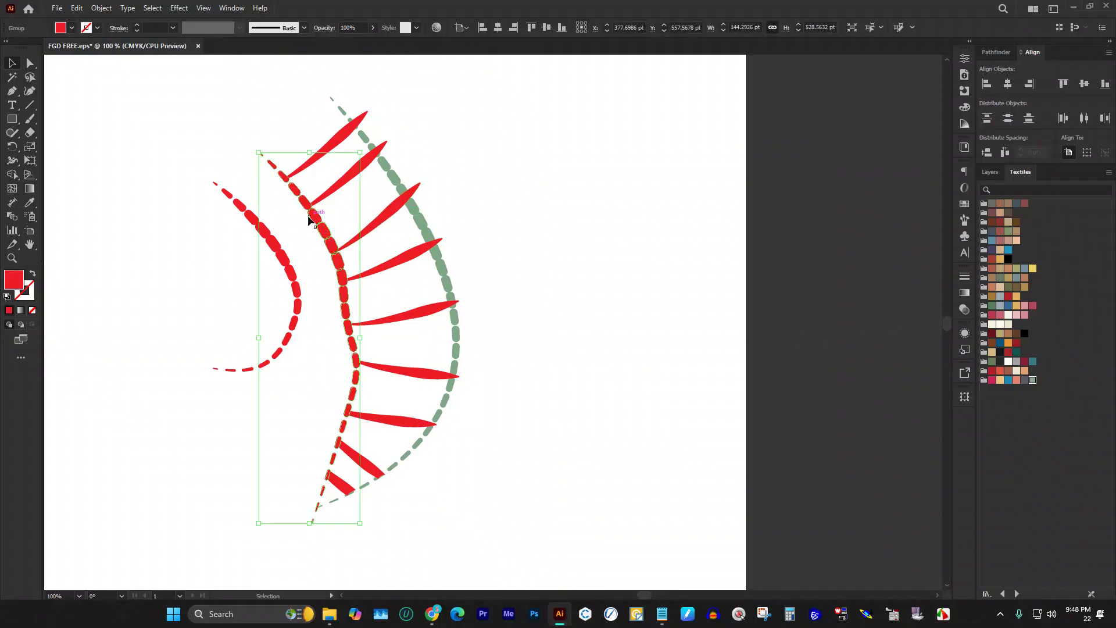
{"action": "key", "text": "i"}
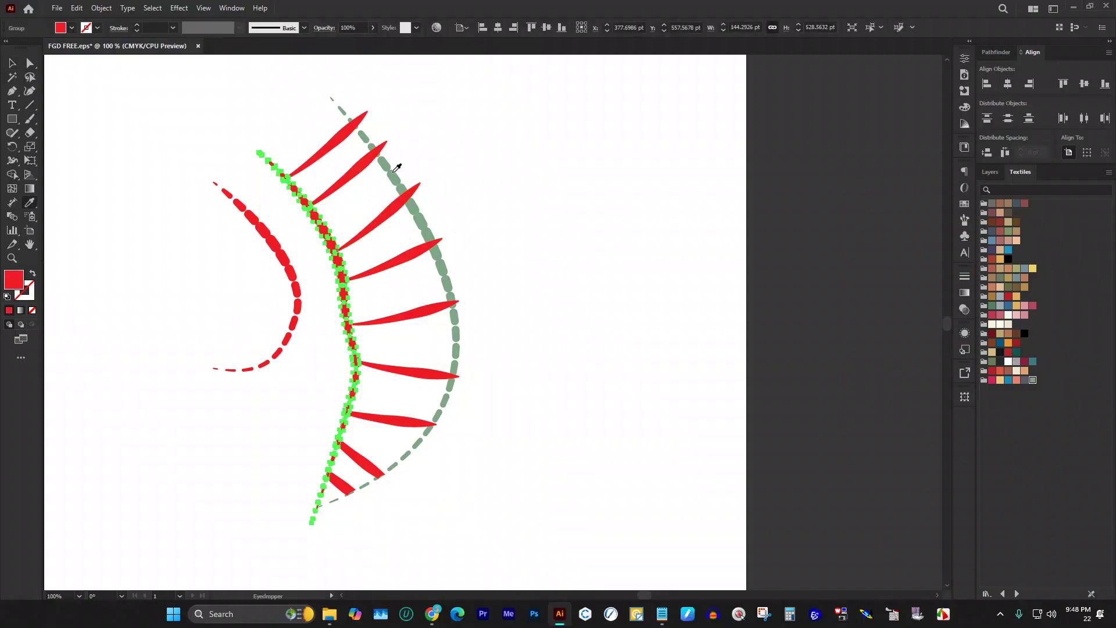
{"action": "left_click", "coordinate": [389, 170]}
{"action": "double_click", "coordinate": [14, 280]}
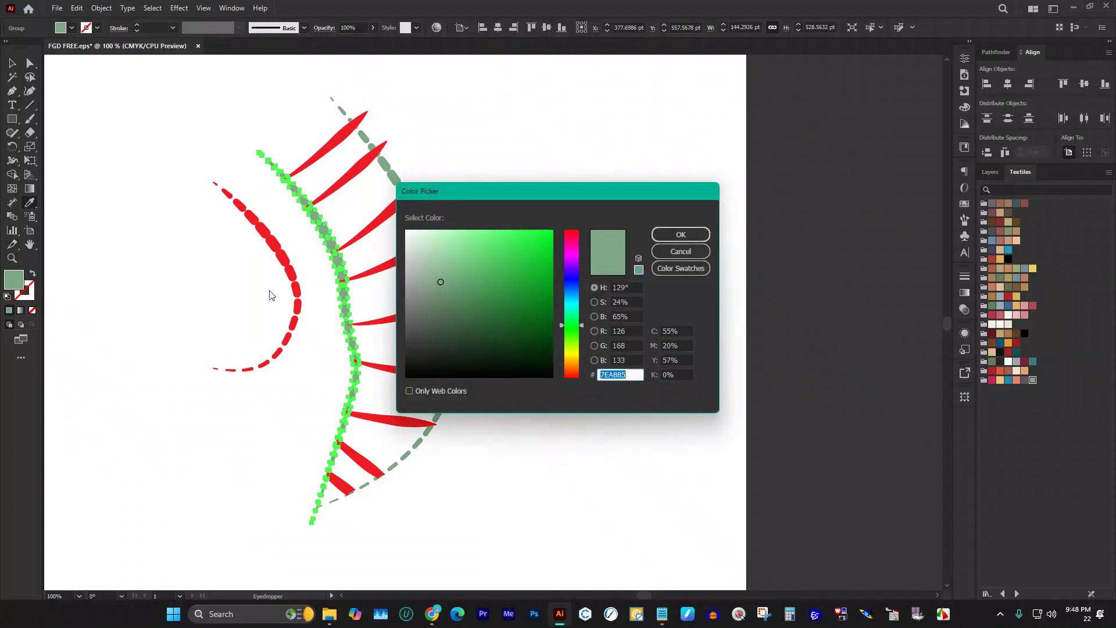
{"action": "mouse_move", "coordinate": [459, 297]}
{"action": "left_mouse_down"}
{"action": "mouse_move", "coordinate": [448, 289]}
{"action": "mouse_move", "coordinate": [443, 308]}
{"action": "left_mouse_up"}
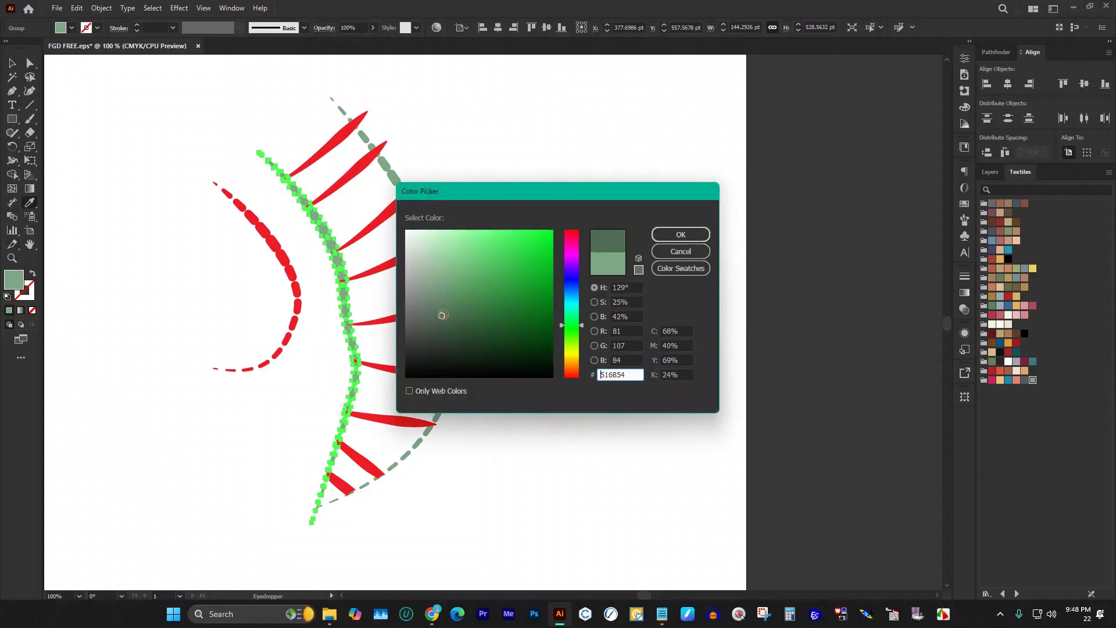
{"action": "left_click", "coordinate": [679, 235]}
{"action": "left_click", "coordinate": [12, 63]}
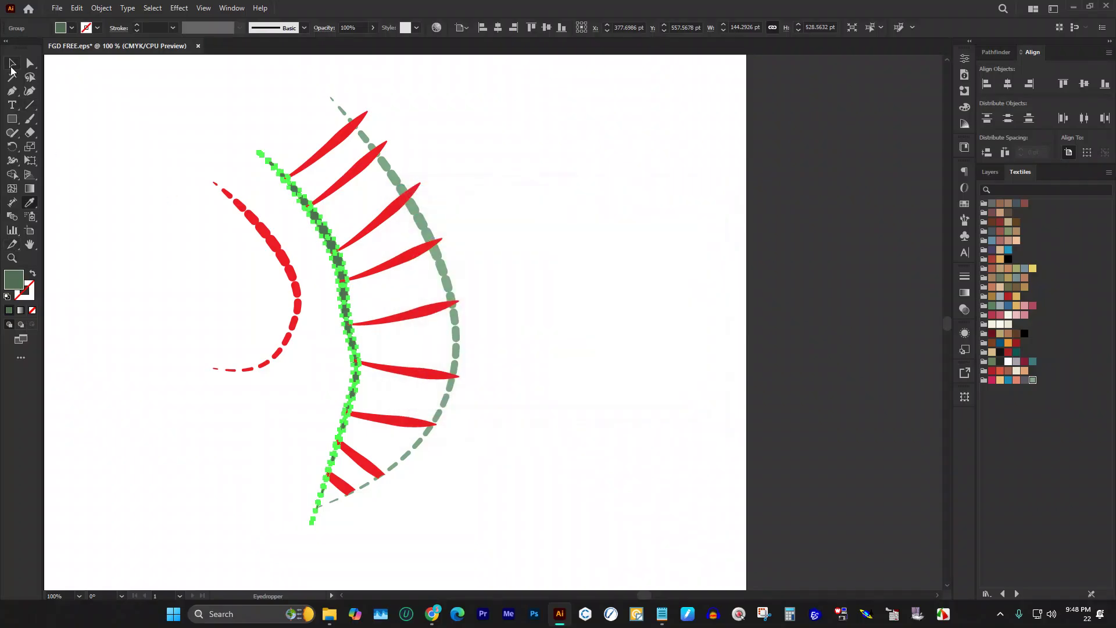
{"action": "left_click", "coordinate": [271, 82]}
{"action": "left_click_drag", "start_coordinate": [336, 159], "coordinate": [402, 327]}
{"action": "left_click_drag", "start_coordinate": [404, 359], "coordinate": [406, 386]}
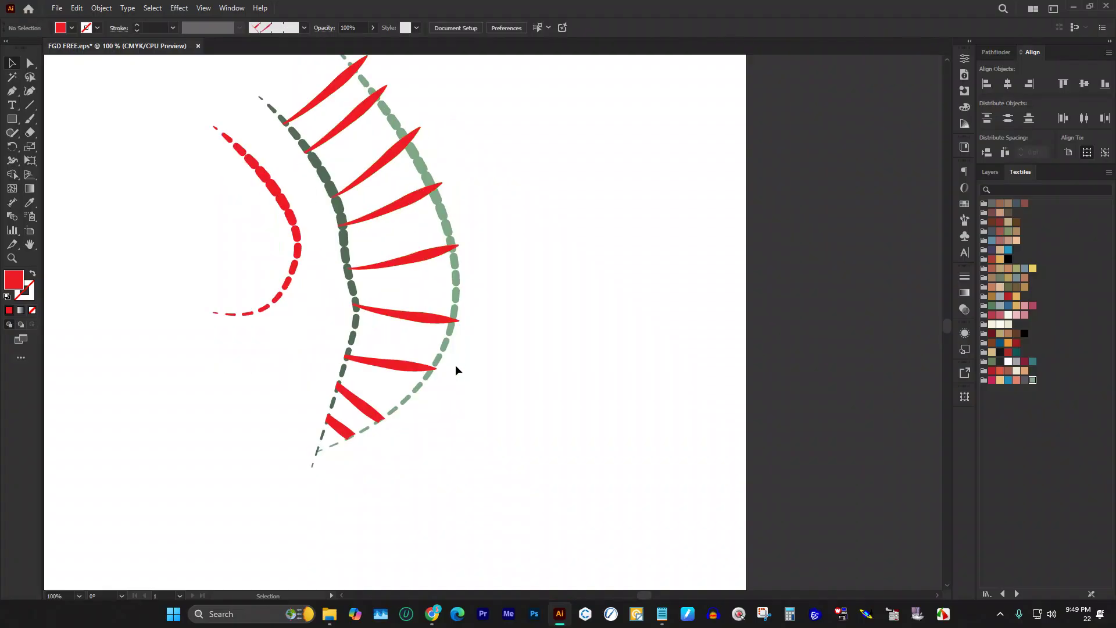
Step: Select the red leaves and eyedrop the stem's dark green onto them
{"action": "left_click_drag", "start_coordinate": [300, 79], "coordinate": [372, 152]}
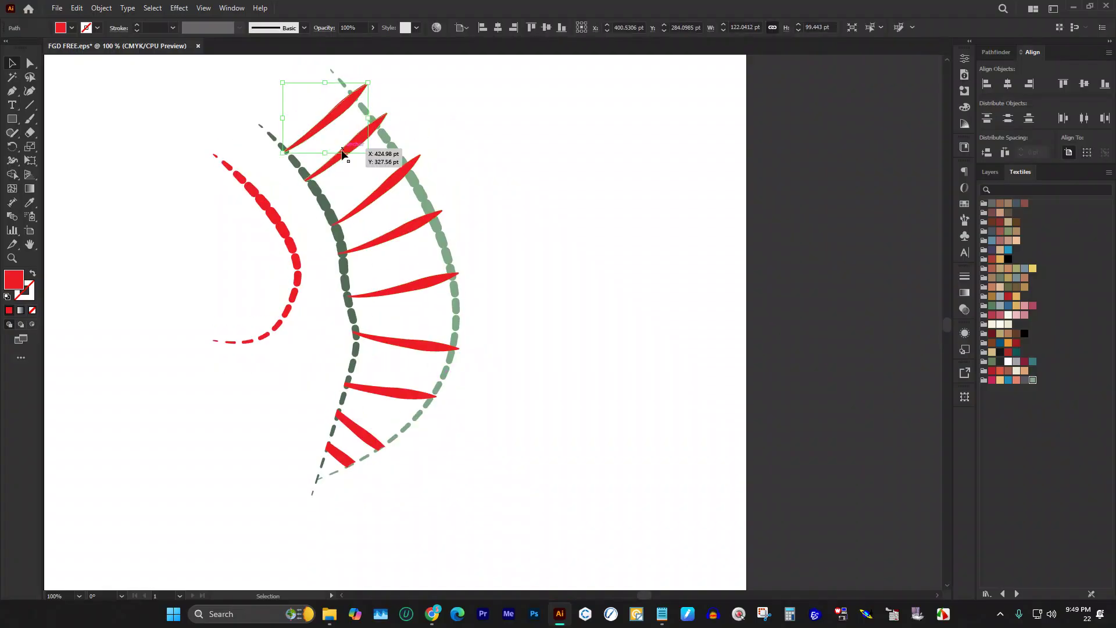
{"action": "left_click", "coordinate": [391, 183], "text": "shift"}
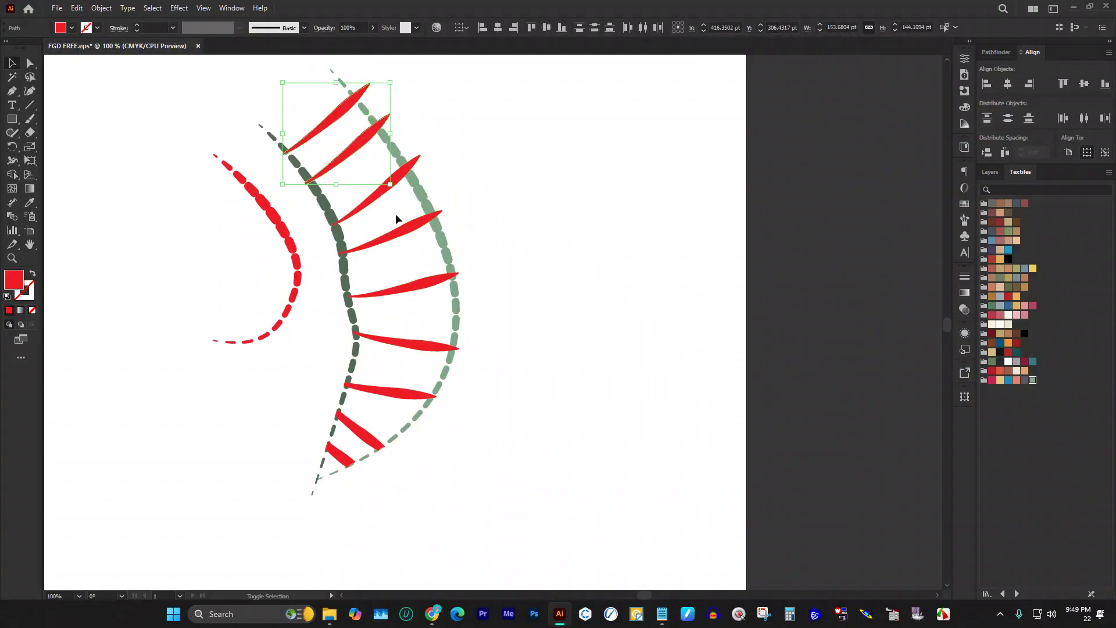
{"action": "left_click", "coordinate": [398, 229], "text": "shift"}
{"action": "left_click", "coordinate": [418, 283], "text": "shift"}
{"action": "left_click", "coordinate": [414, 344], "text": "shift"}
{"action": "left_click", "coordinate": [409, 398], "text": "shift"}
{"action": "left_click", "coordinate": [367, 438], "text": "shift"}
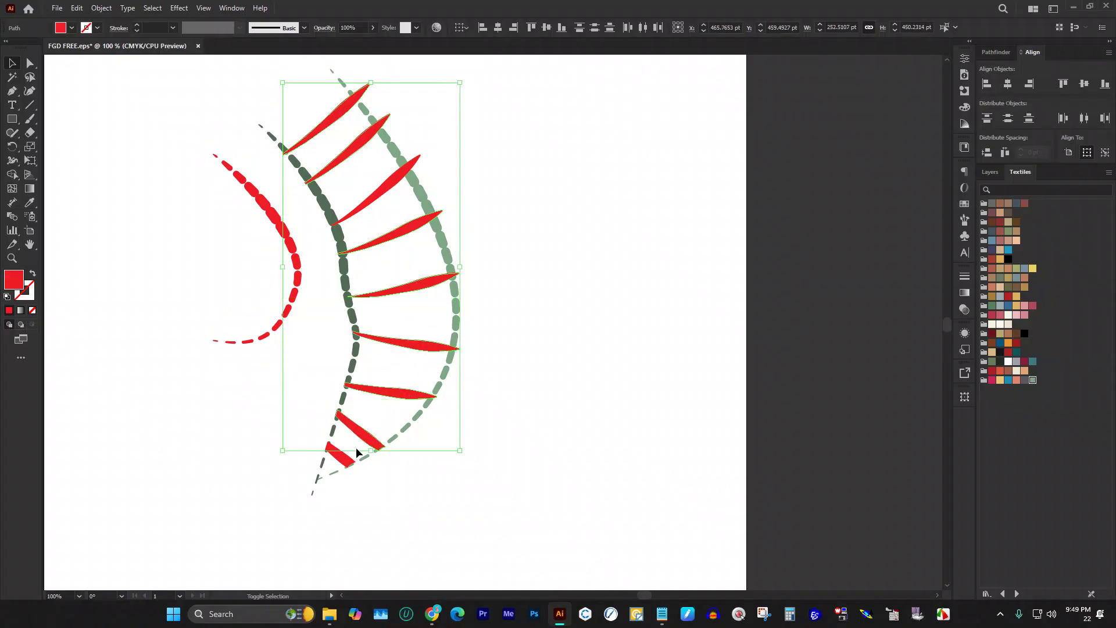
{"action": "left_click", "coordinate": [347, 465], "text": "shift"}
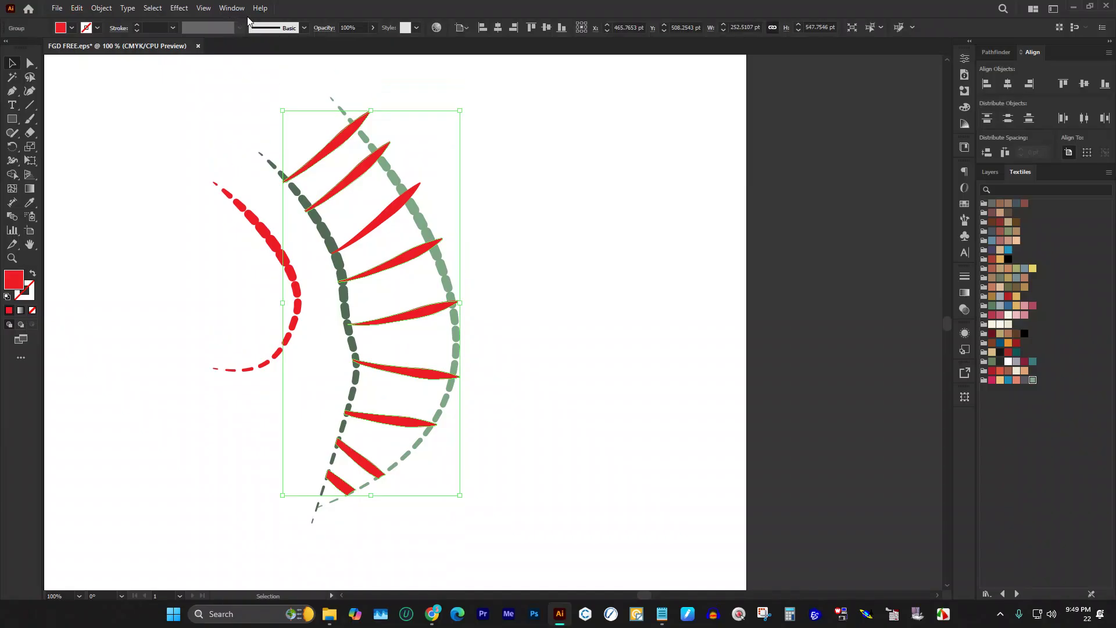
{"action": "left_click", "coordinate": [356, 158]}
{"action": "key", "text": "i"}
{"action": "left_click", "coordinate": [323, 221]}
Step: Turn the leftover red leaf green and darken the leaf fill to 2C332C
{"action": "left_click", "coordinate": [16, 63]}
{"action": "left_click", "coordinate": [391, 218], "text": "shift"}
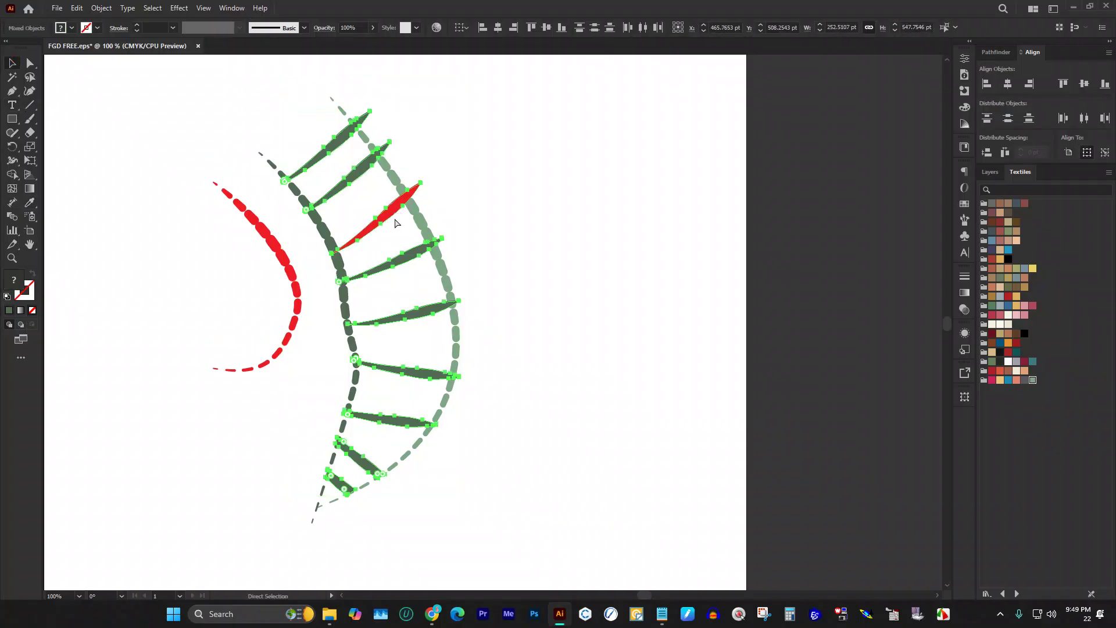
{"action": "left_click", "coordinate": [393, 222]}
{"action": "key", "text": "i"}
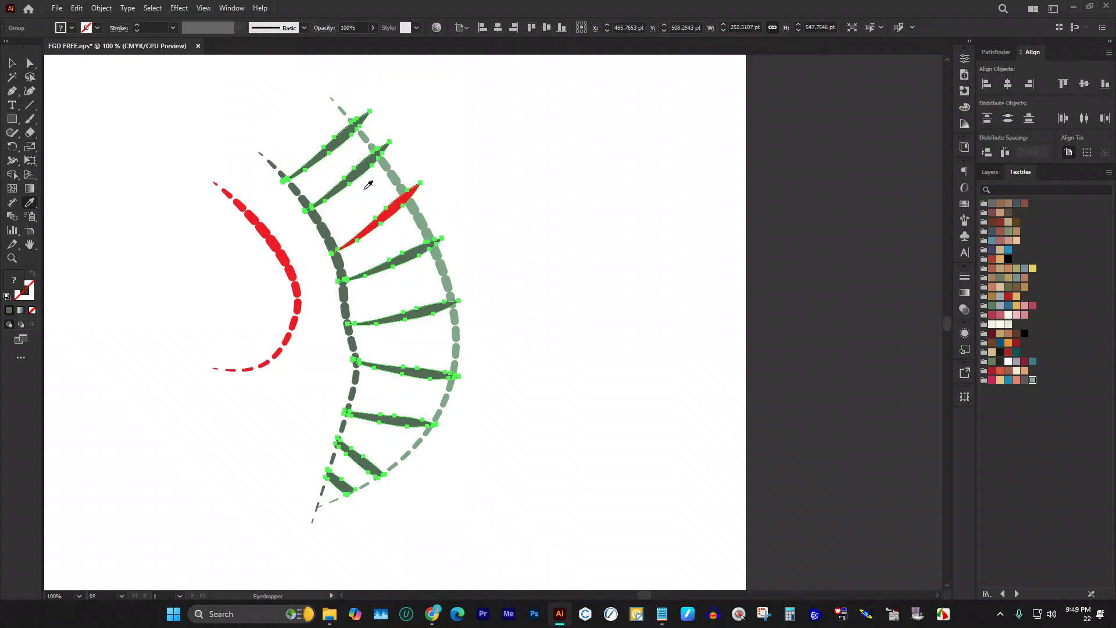
{"action": "left_click", "coordinate": [440, 370]}
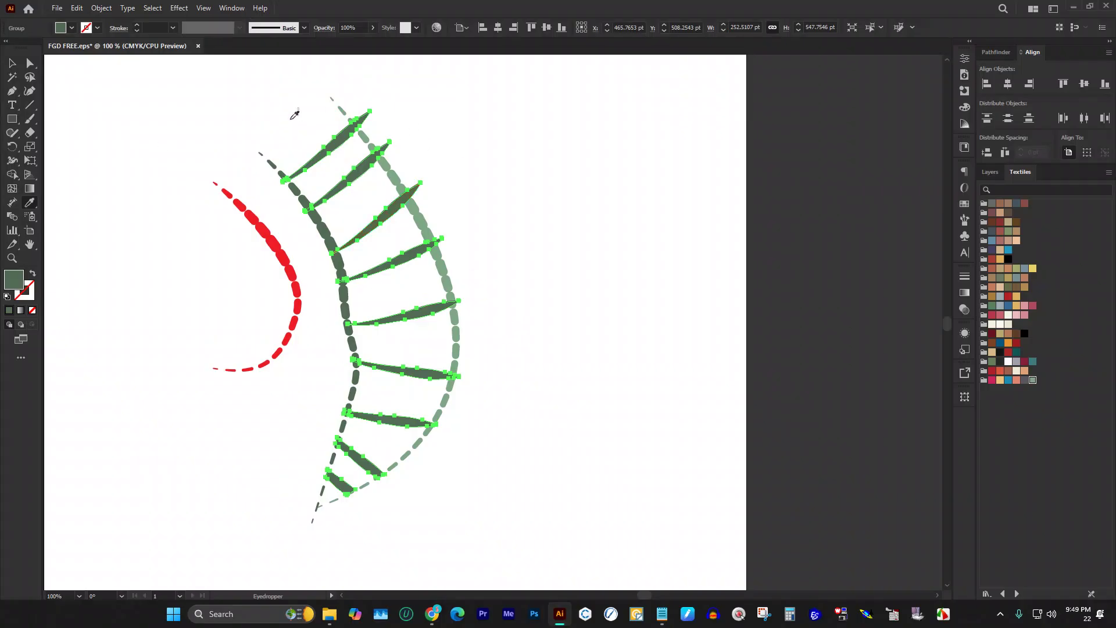
{"action": "double_click", "coordinate": [12, 281]}
{"action": "left_click_drag", "start_coordinate": [438, 315], "coordinate": [428, 347]}
{"action": "left_click", "coordinate": [680, 234]}
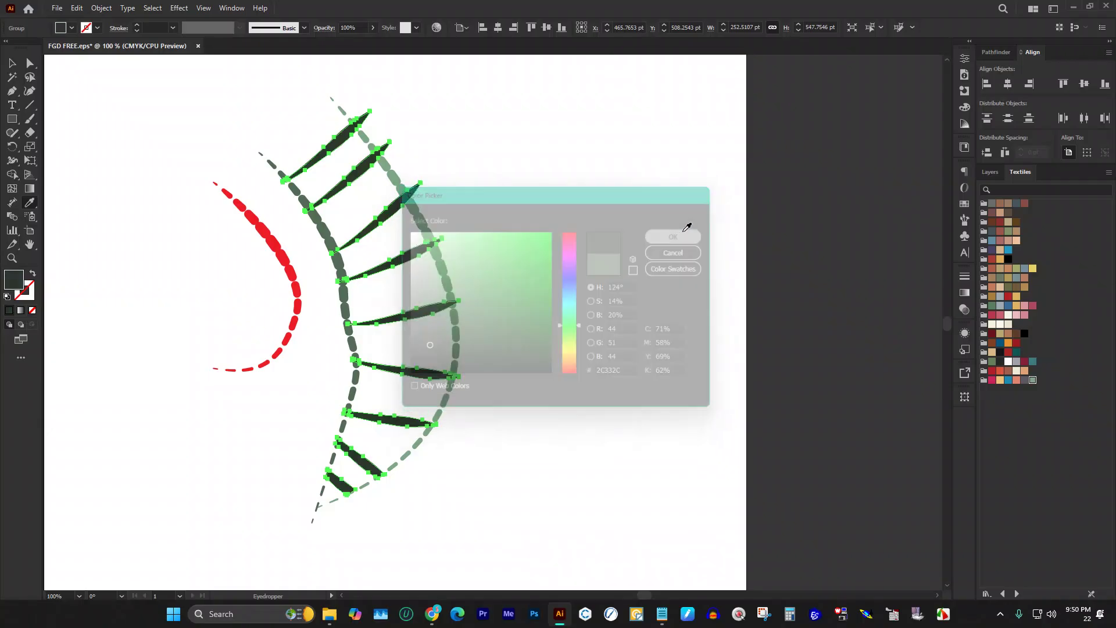
Step: Give the red dashed inner arc the sage green sampled from the artwork
{"action": "left_click", "coordinate": [13, 63]}
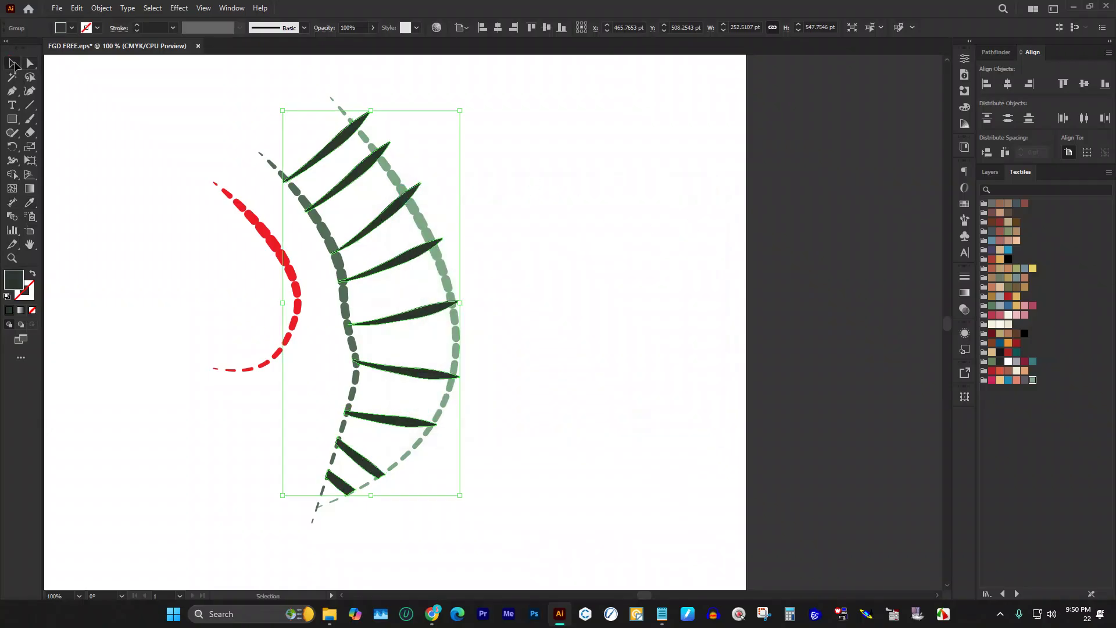
{"action": "left_click", "coordinate": [474, 122]}
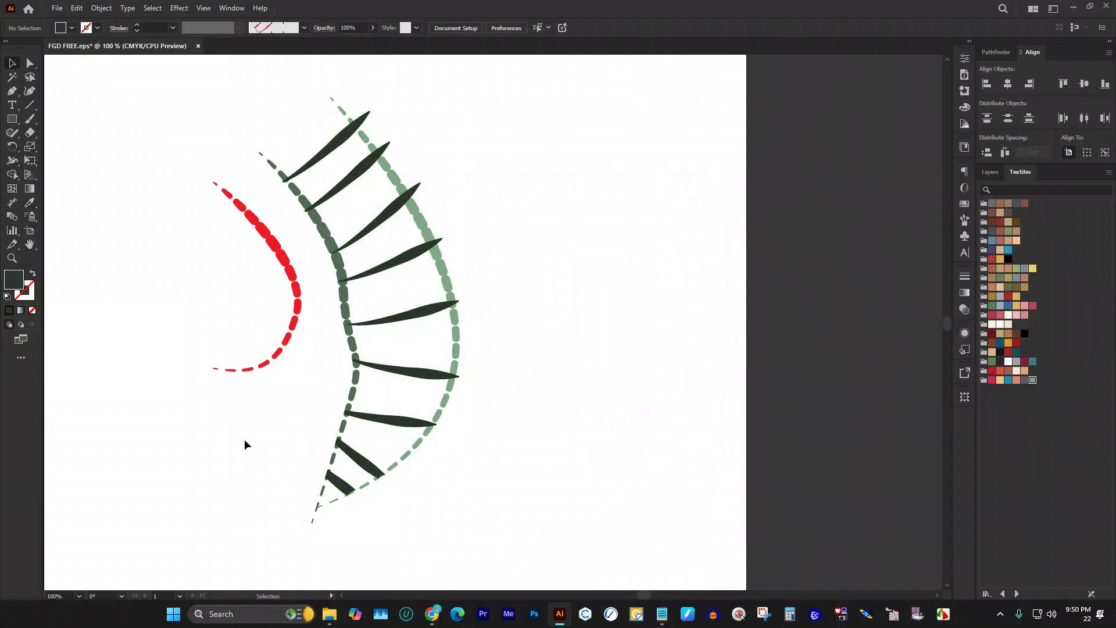
{"action": "left_click", "coordinate": [297, 316]}
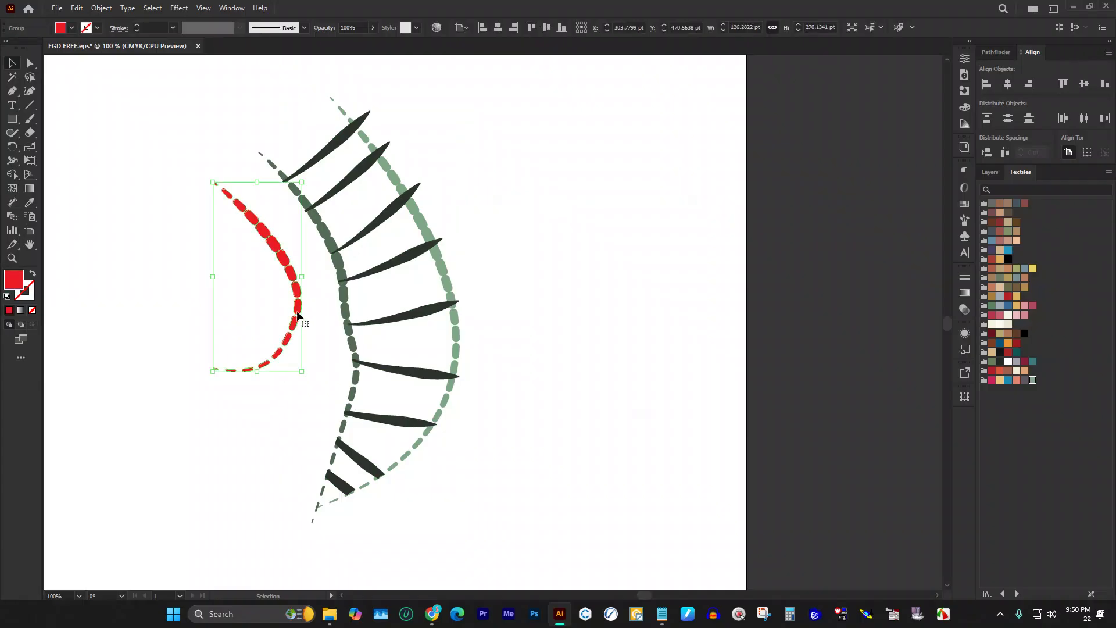
{"action": "key", "text": "i"}
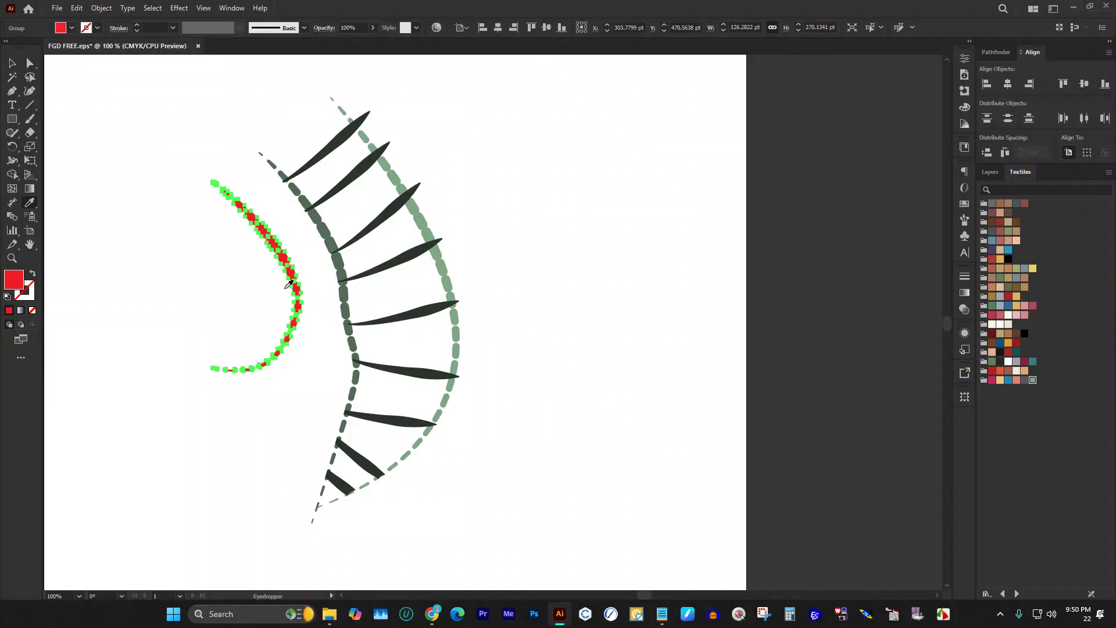
{"action": "left_click", "coordinate": [285, 285]}
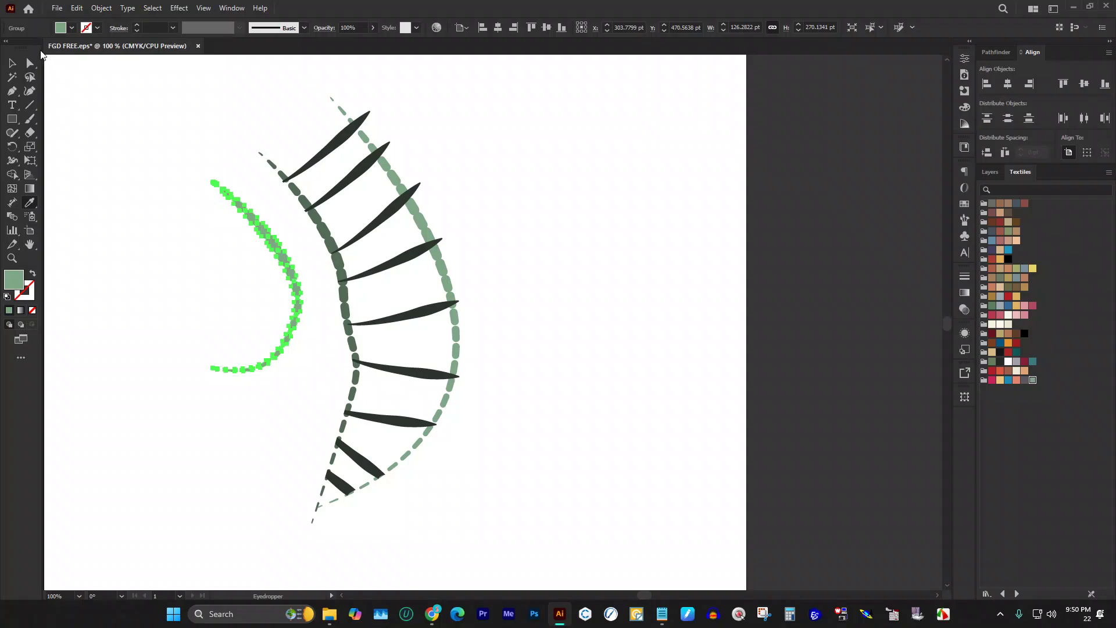
{"action": "left_click", "coordinate": [13, 63]}
{"action": "left_click", "coordinate": [608, 201]}
Step: Move the whole leaf artwork left, off the artboard
{"action": "scroll", "coordinate": [621, 186], "scroll_direction": "down", "scroll_amount": 3}
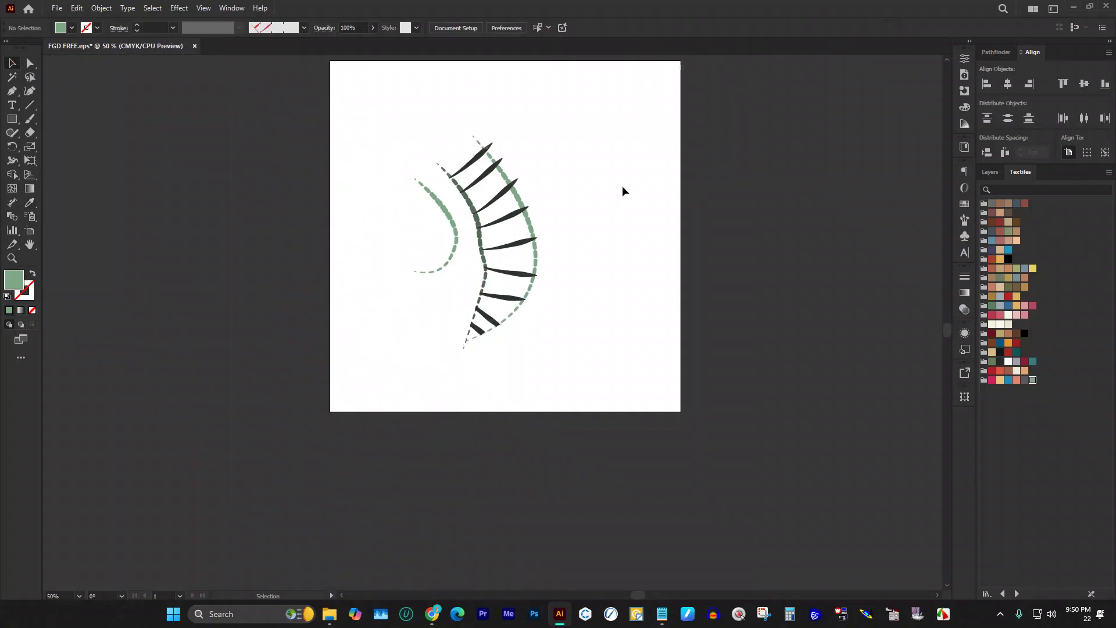
{"action": "scroll", "coordinate": [622, 185], "scroll_direction": "down", "scroll_amount": 1}
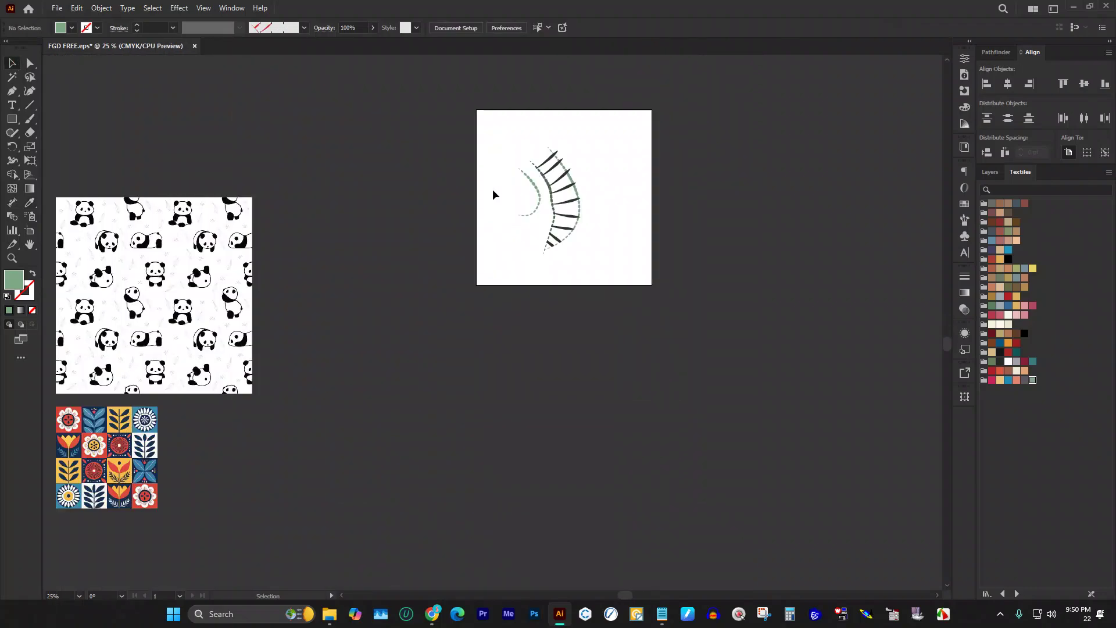
{"action": "left_click_drag", "start_coordinate": [501, 141], "coordinate": [645, 317]}
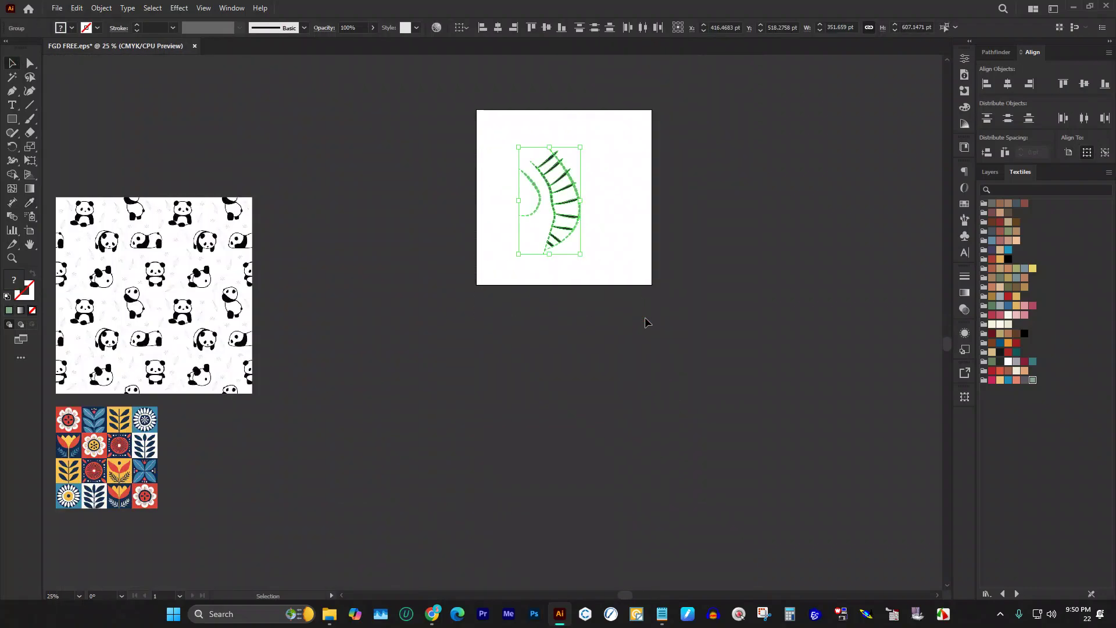
{"action": "left_click_drag", "start_coordinate": [572, 182], "coordinate": [422, 206]}
{"action": "left_click", "coordinate": [437, 137]}
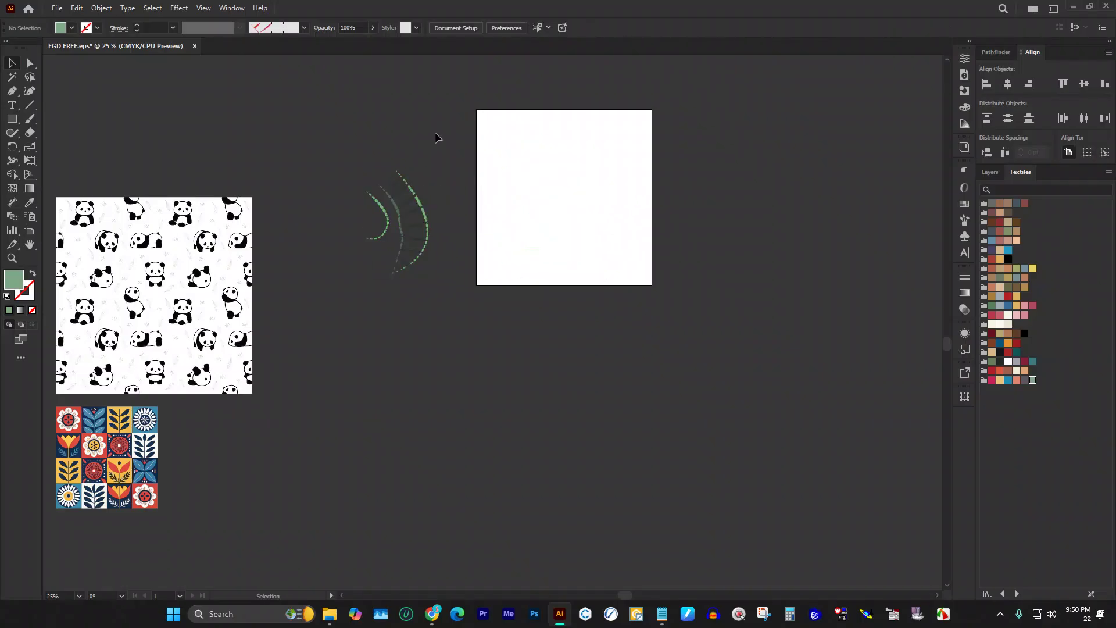
{"action": "left_click", "coordinate": [990, 172]}
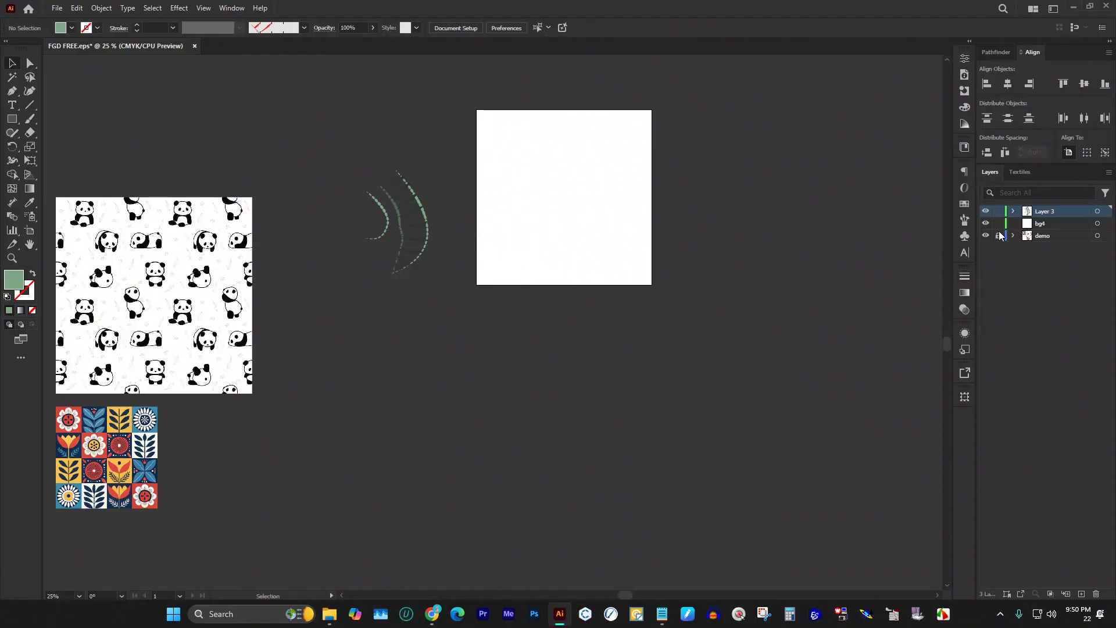
Step: Drag the panda pattern image over beside the white artboard, nudge it into place, and launch Vector Magic
{"action": "left_click_drag", "start_coordinate": [211, 266], "coordinate": [688, 319]}
{"action": "scroll", "coordinate": [828, 346], "scroll_direction": "up", "scroll_amount": 3}
{"action": "scroll", "coordinate": [828, 346], "scroll_direction": "up", "scroll_amount": 1}
{"action": "scroll", "coordinate": [490, 288], "scroll_direction": "down", "scroll_amount": 2}
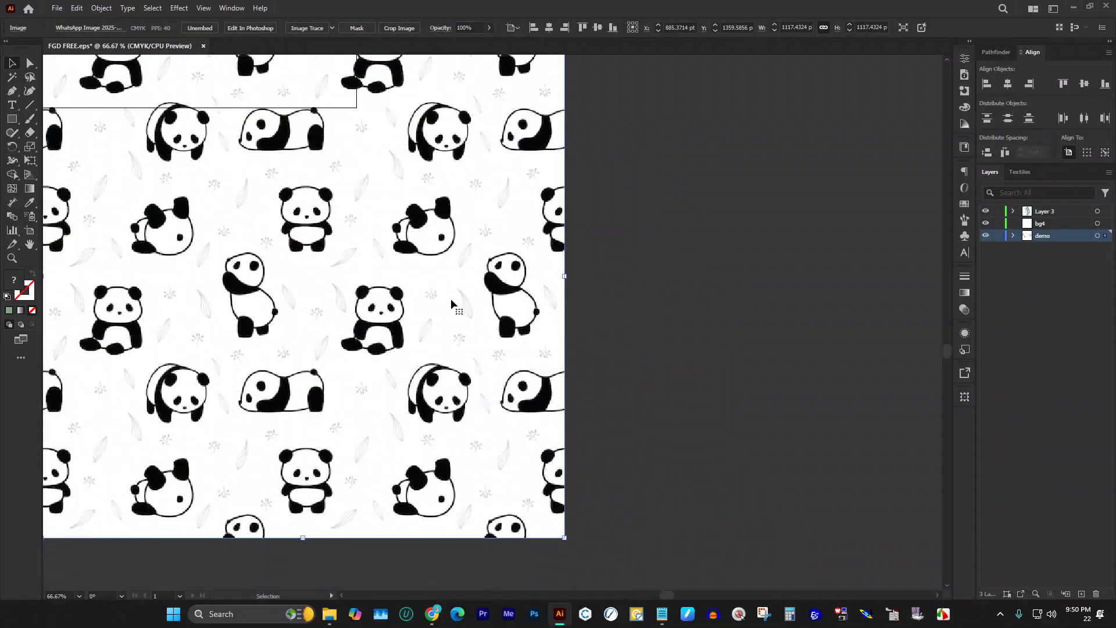
{"action": "left_click_drag", "start_coordinate": [451, 299], "coordinate": [497, 342]}
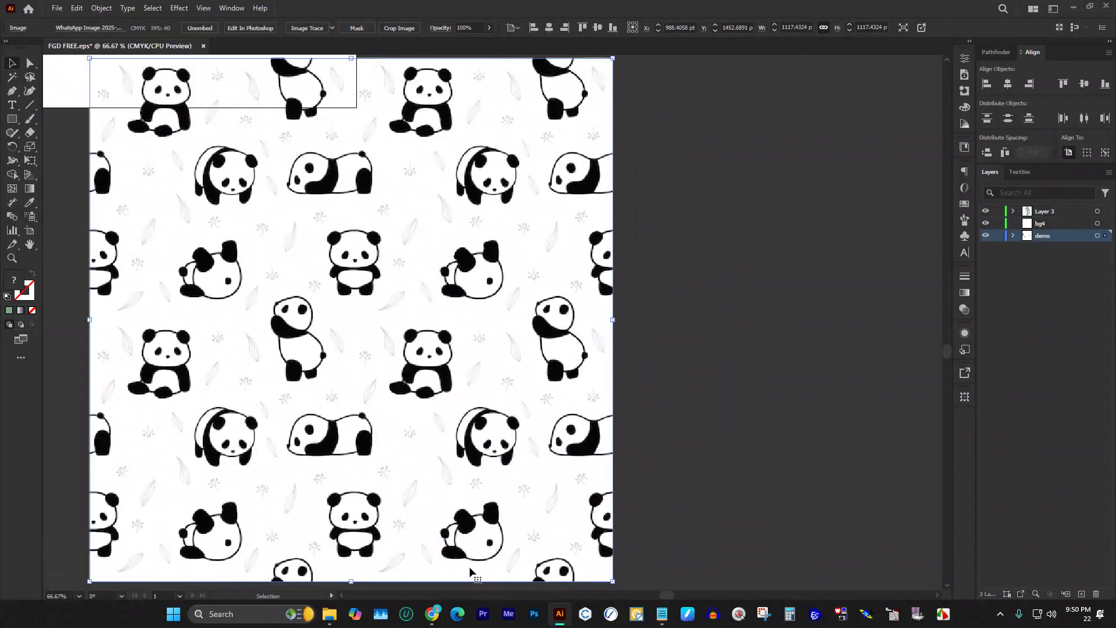
{"action": "left_click", "coordinate": [636, 613]}
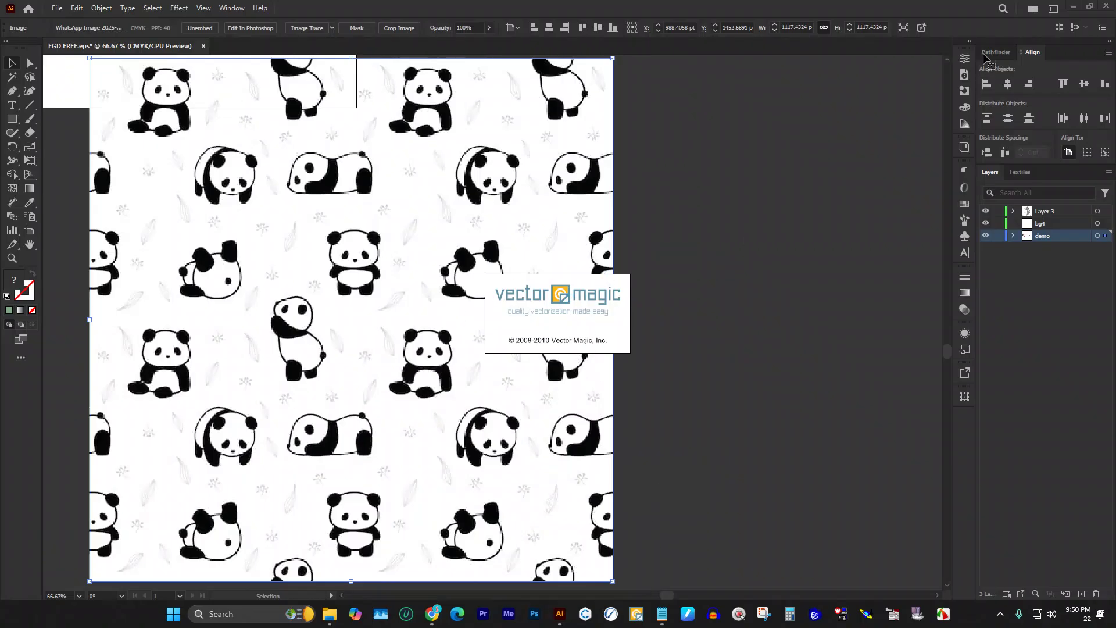
Step: Open DOWNLOAD on New Volume (D:) and drag the panda WhatsApp image toward Vector Magic
{"action": "left_click", "coordinate": [1073, 8]}
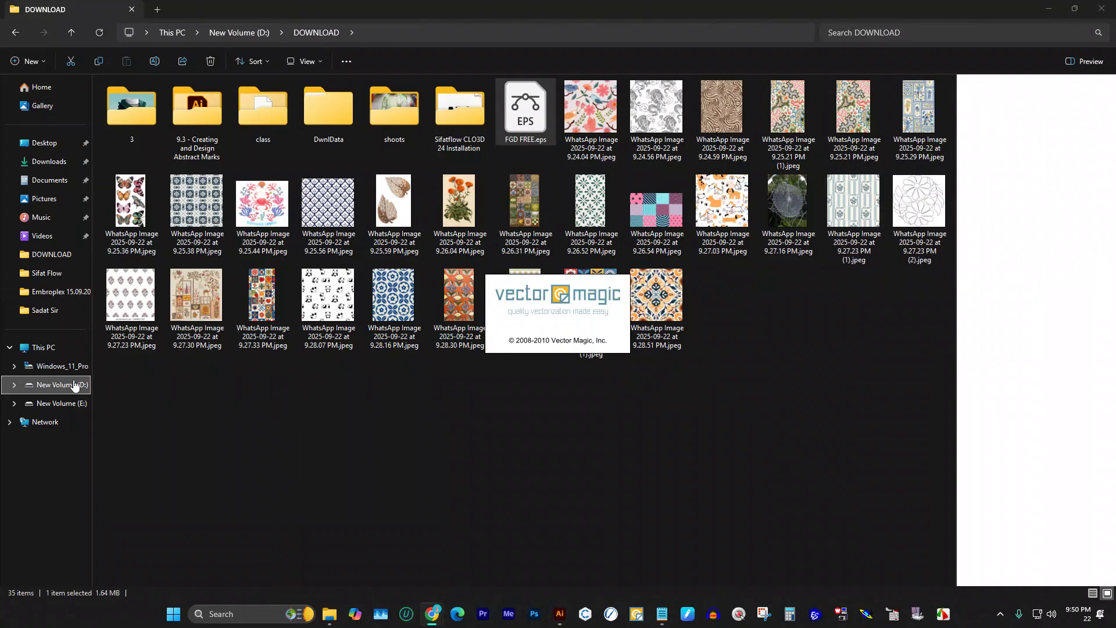
{"action": "left_click", "coordinate": [70, 385]}
{"action": "double_click", "coordinate": [148, 124]}
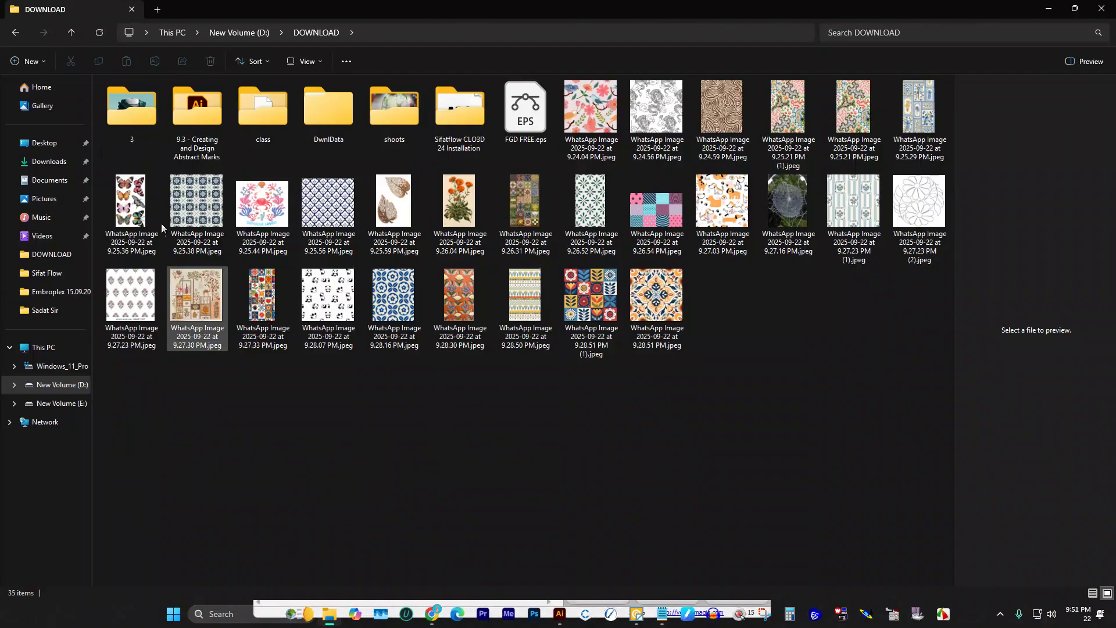
{"action": "left_click", "coordinate": [633, 562]}
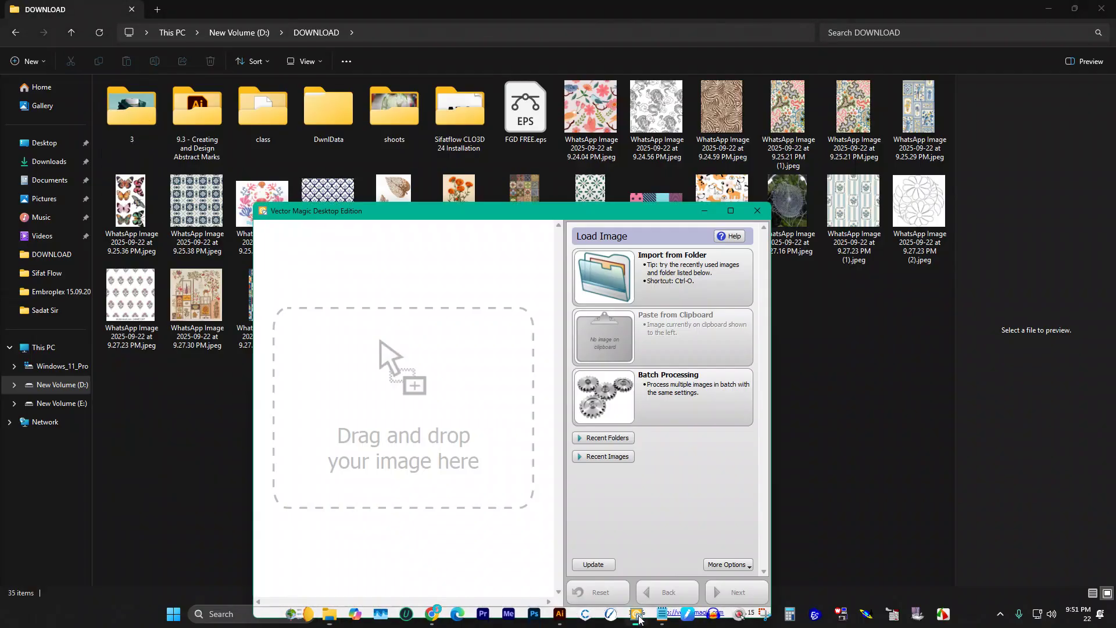
{"action": "left_click", "coordinate": [896, 433]}
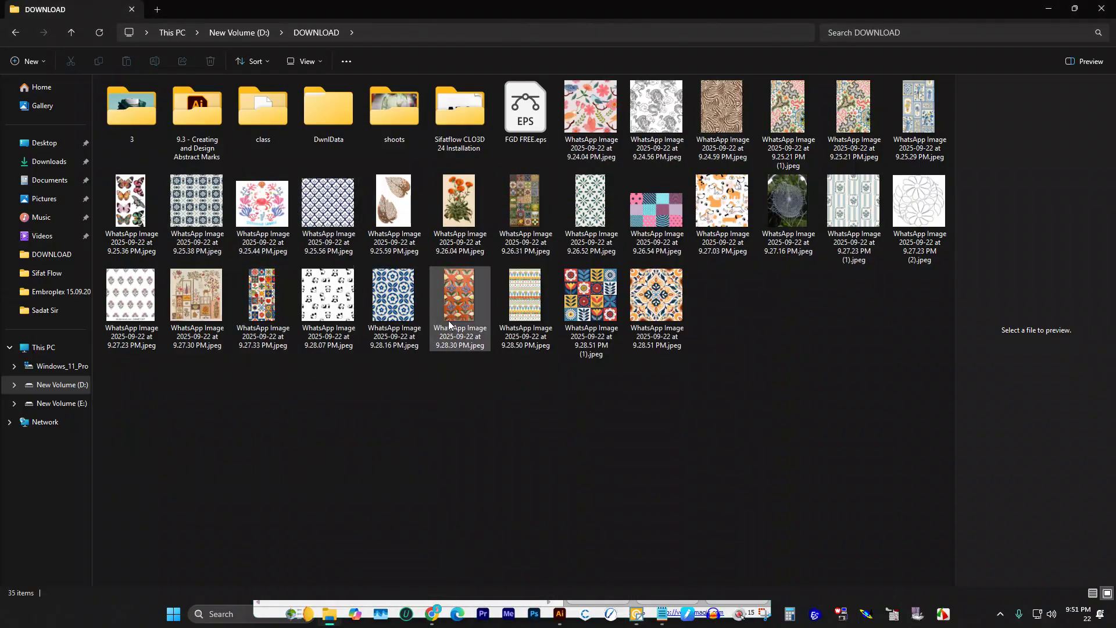
{"action": "left_click_drag", "start_coordinate": [343, 305], "coordinate": [561, 622]}
Step: Load the panda image into Vector Magic, auto-vectorize it, and save the result as EPS
{"action": "left_click_drag", "start_coordinate": [635, 608], "coordinate": [507, 491]}
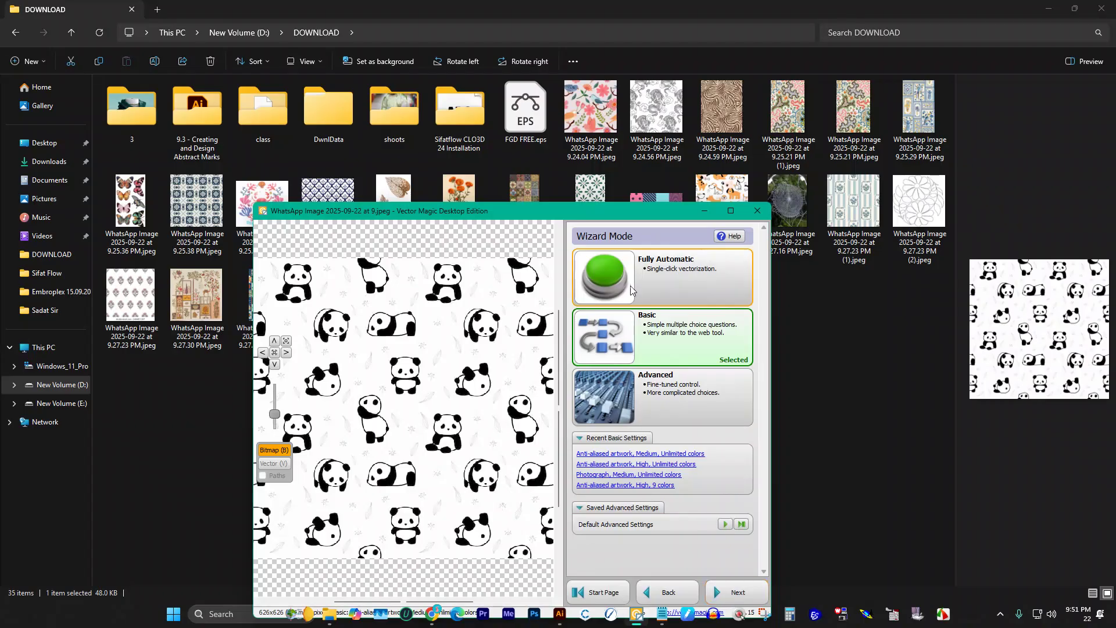
{"action": "left_click", "coordinate": [681, 295]}
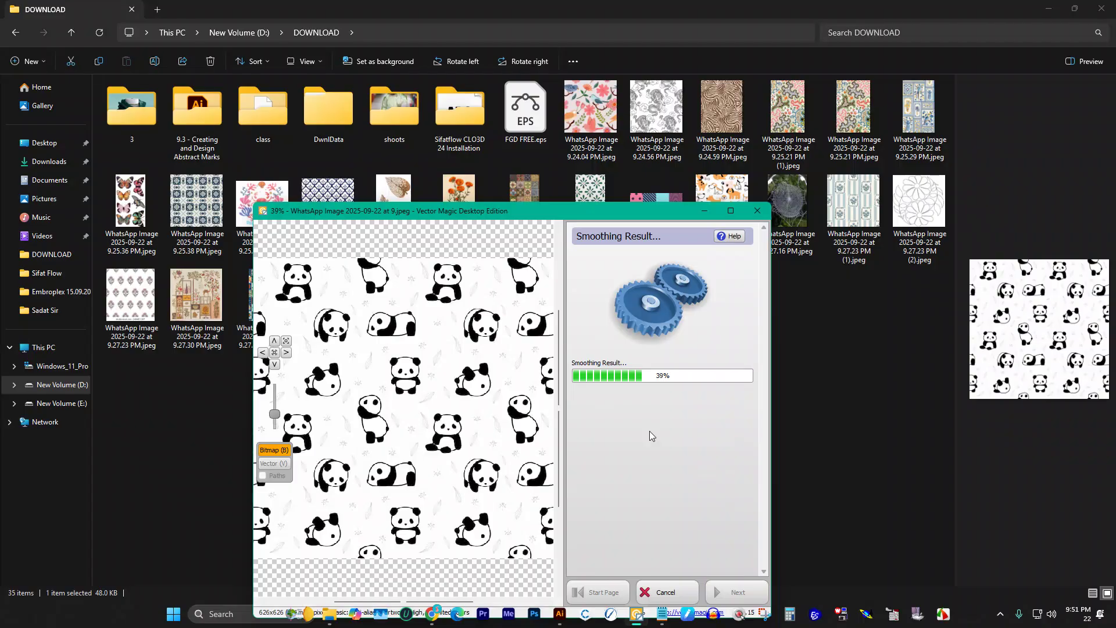
{"action": "left_click", "coordinate": [752, 591]}
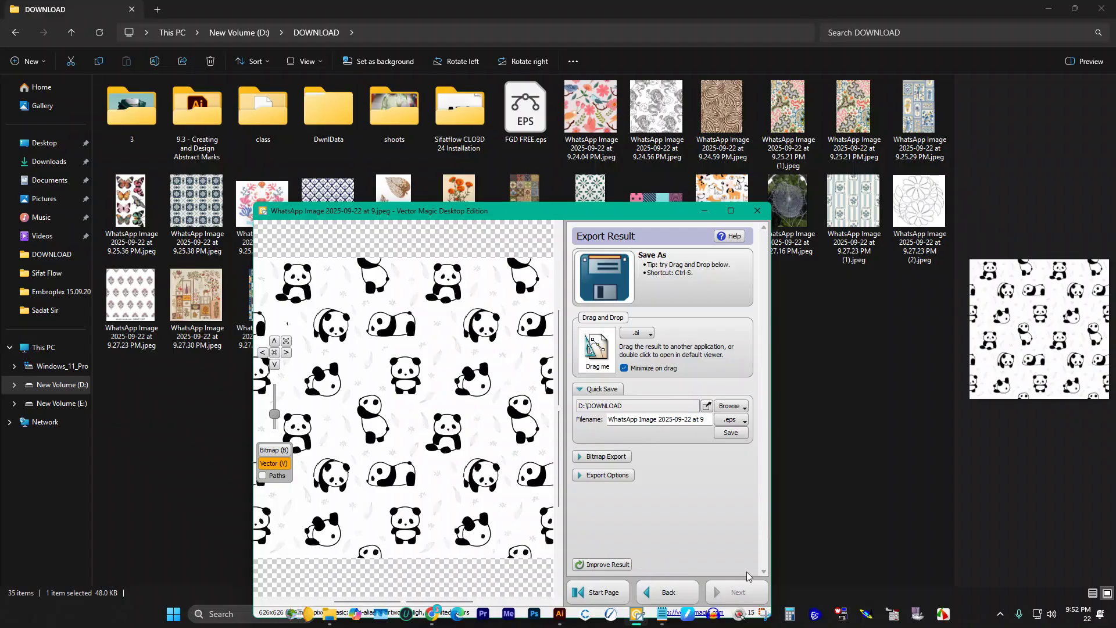
{"action": "left_click", "coordinate": [734, 433]}
Step: Open the newly saved panda EPS from the DOWNLOAD folder in Illustrator
{"action": "left_click", "coordinate": [705, 212]}
{"action": "left_click", "coordinate": [730, 361]}
{"action": "left_click", "coordinate": [728, 326]}
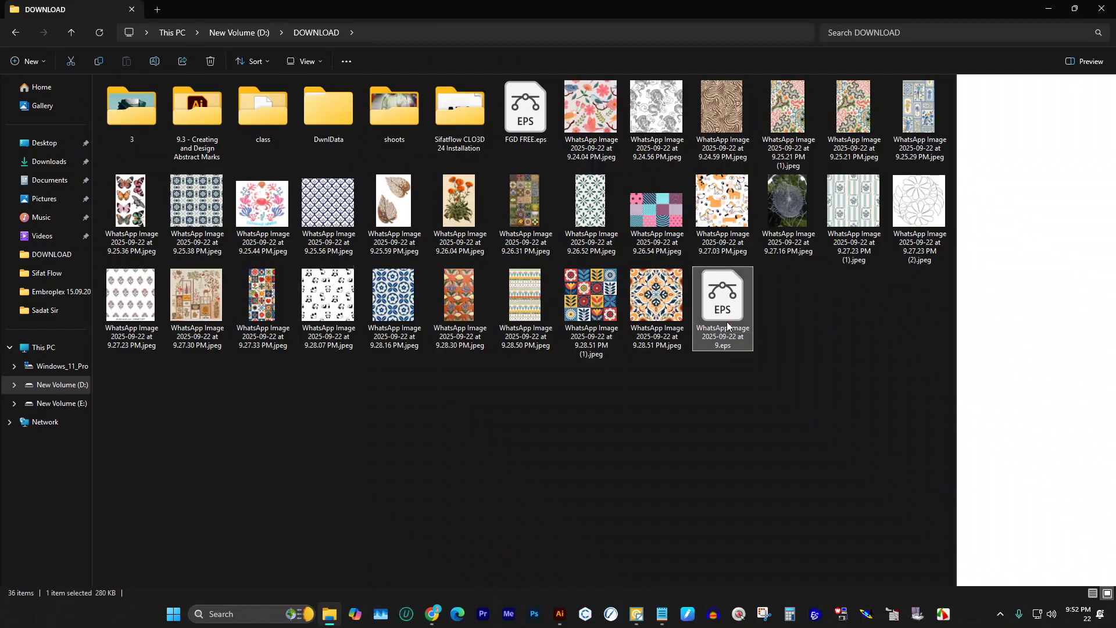
{"action": "double_click", "coordinate": [728, 326]}
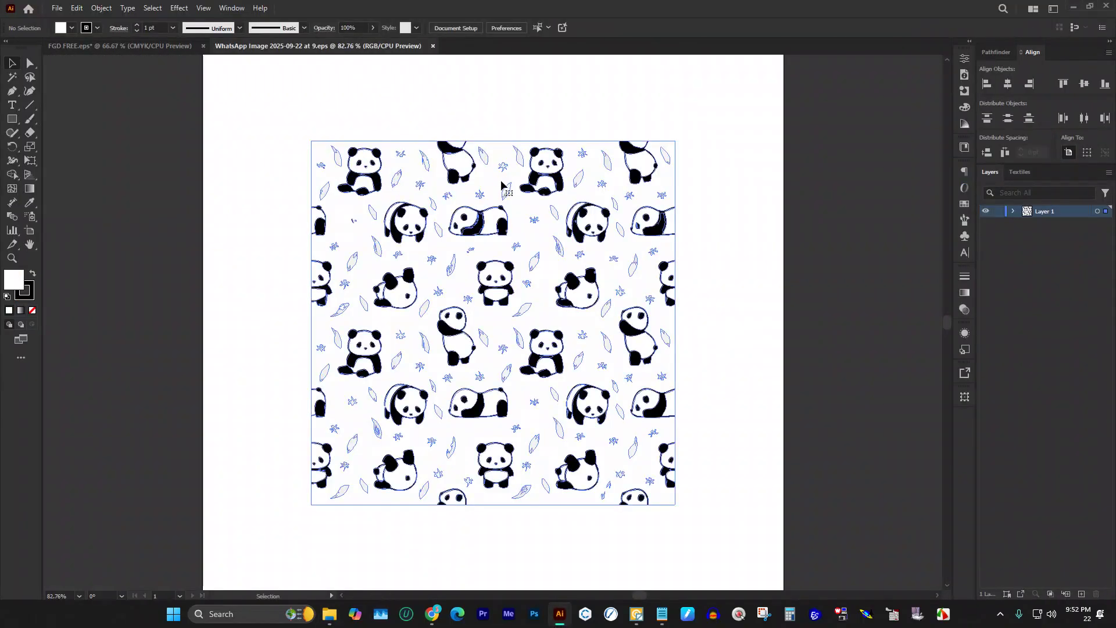
Step: Move the traced panda pattern right, off the artboard, and ungroup it
{"action": "left_click", "coordinate": [501, 185]}
{"action": "scroll", "coordinate": [465, 262], "scroll_direction": "down", "scroll_amount": 1}
{"action": "scroll", "coordinate": [453, 236], "scroll_direction": "down", "scroll_amount": 2}
{"action": "left_click_drag", "start_coordinate": [453, 237], "coordinate": [745, 255]}
{"action": "right_click", "coordinate": [755, 256]}
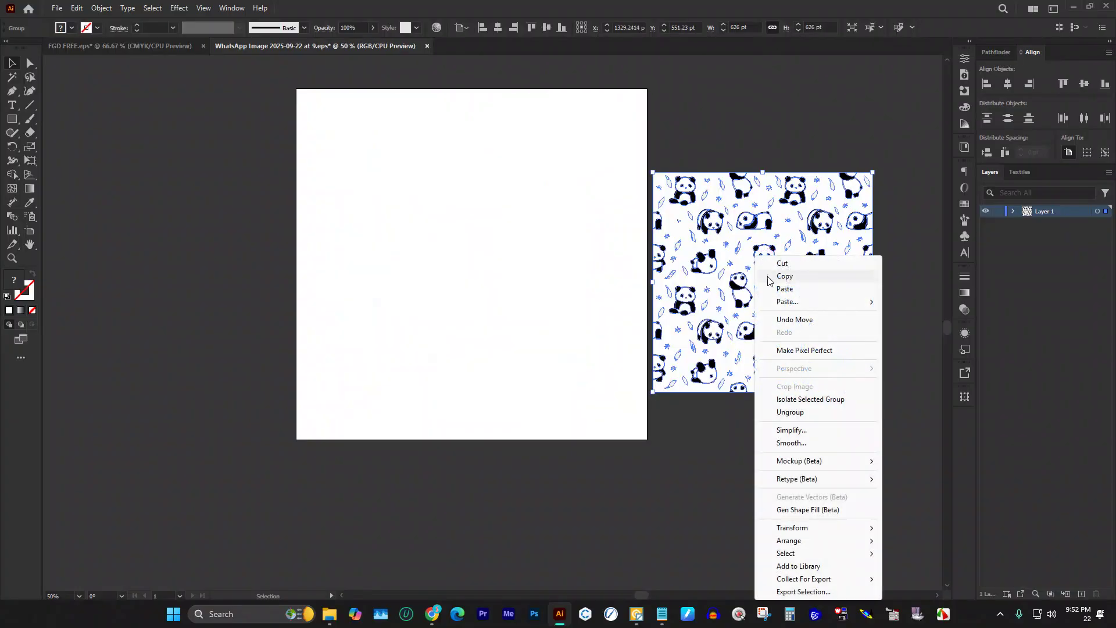
{"action": "left_click", "coordinate": [790, 412]}
{"action": "left_click", "coordinate": [890, 368]}
{"action": "scroll", "coordinate": [889, 368], "scroll_direction": "up", "scroll_amount": 2}
{"action": "scroll", "coordinate": [571, 349], "scroll_direction": "up", "scroll_amount": 2}
{"action": "scroll", "coordinate": [572, 349], "scroll_direction": "up", "scroll_amount": 2}
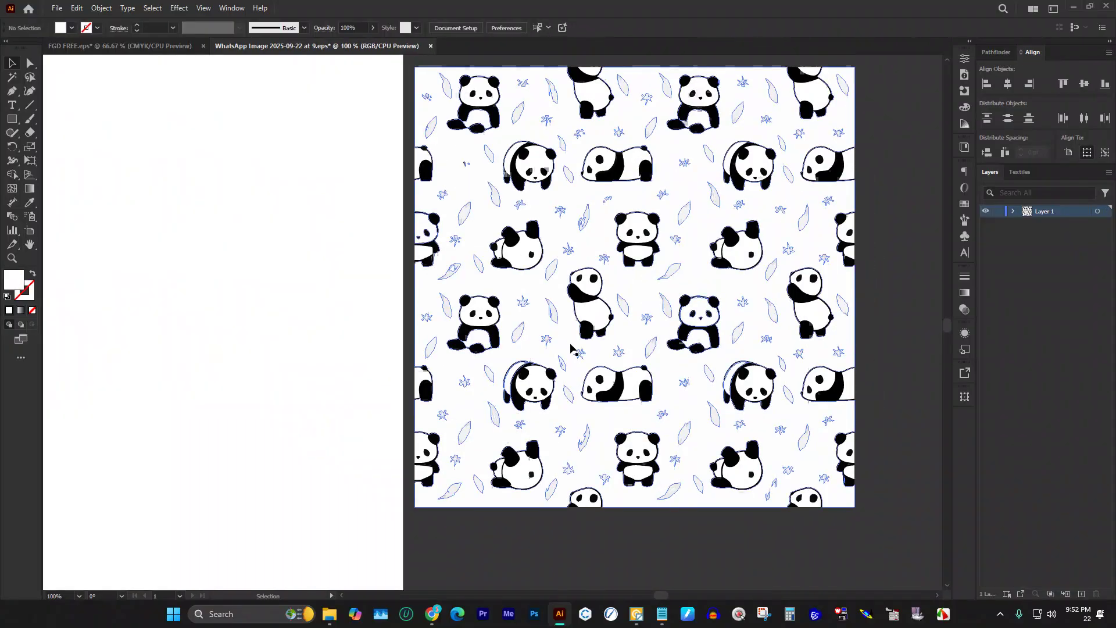
{"action": "scroll", "coordinate": [536, 249], "scroll_direction": "down", "scroll_amount": 2}
{"action": "scroll", "coordinate": [535, 255], "scroll_direction": "down", "scroll_amount": 1}
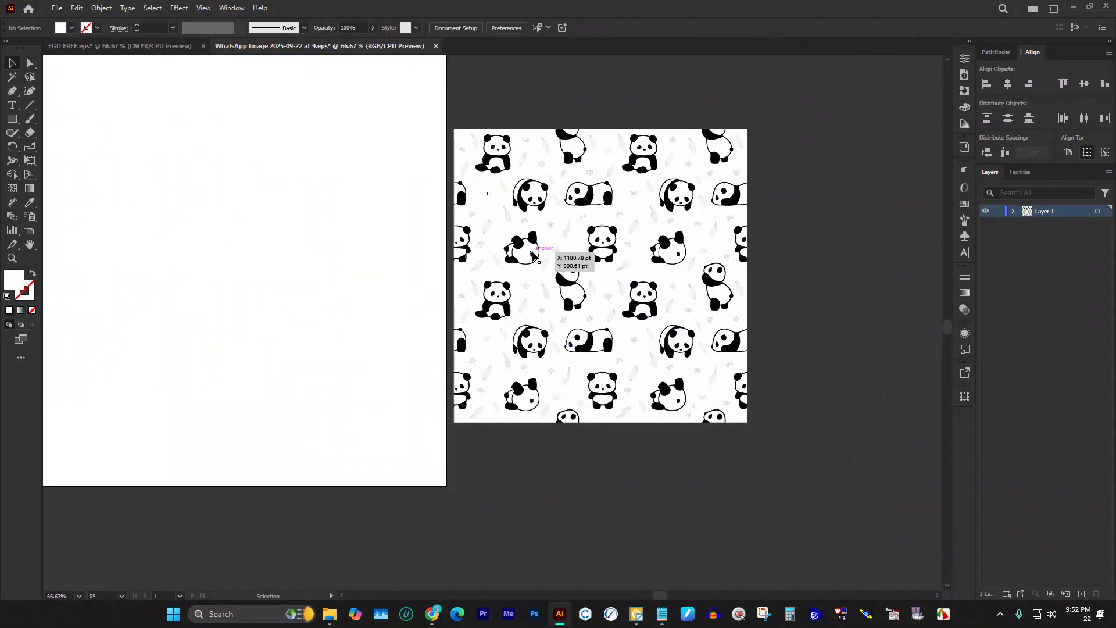
Step: Pull the white compound shapes onto the left artboard, undoing the mistaken black-panda moves
{"action": "left_click", "coordinate": [573, 286]}
{"action": "left_click_drag", "start_coordinate": [534, 190], "coordinate": [209, 159]}
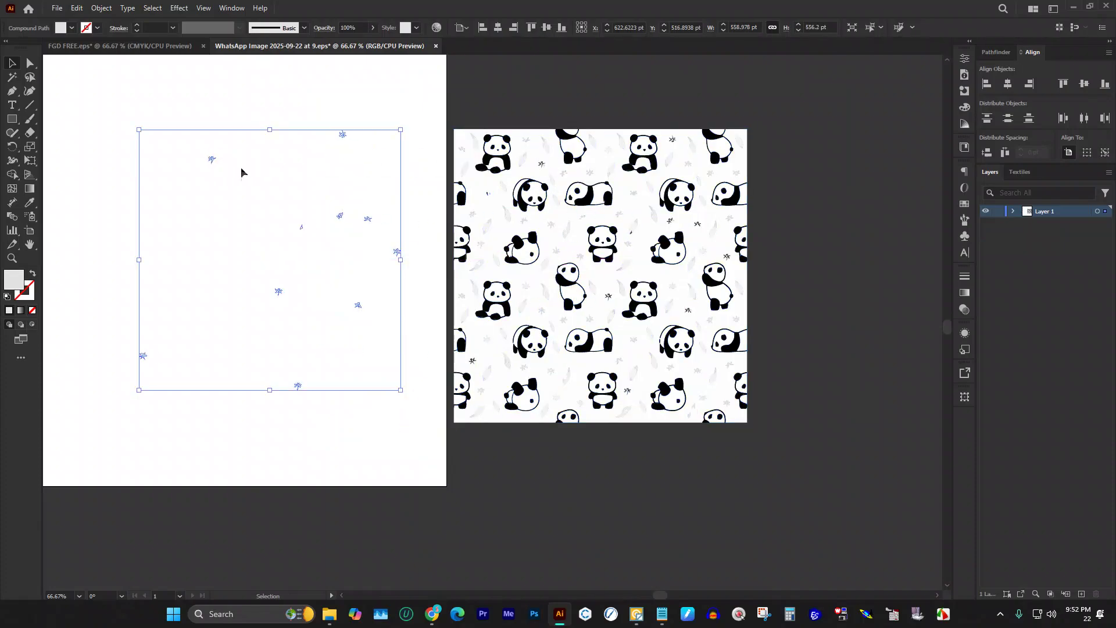
{"action": "key", "text": "ctrl+z"}
{"action": "left_click_drag", "start_coordinate": [560, 140], "coordinate": [186, 128]}
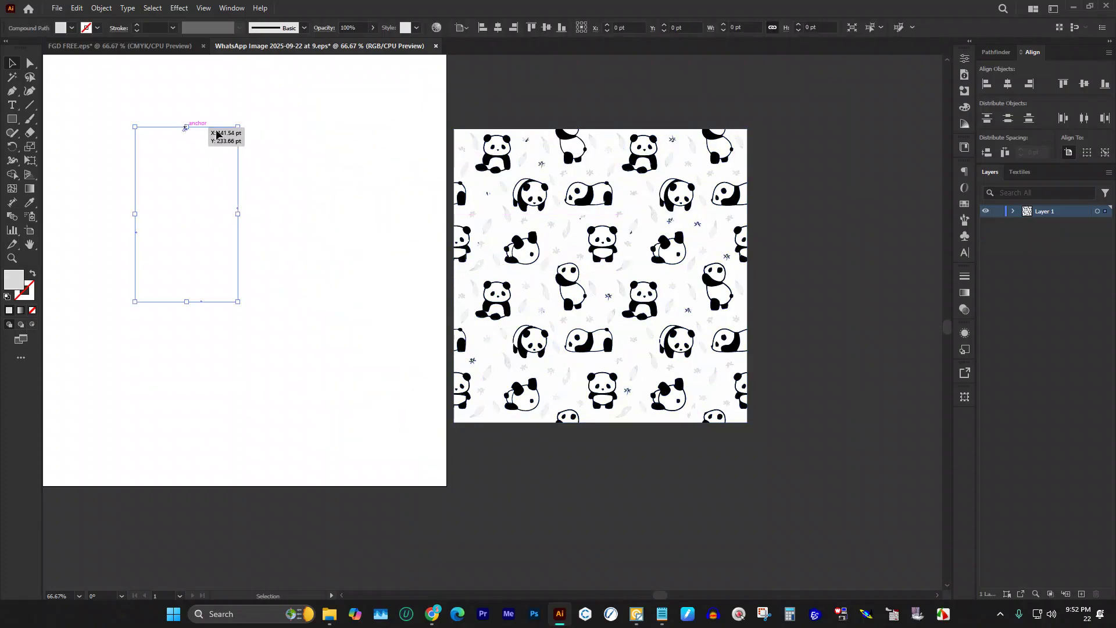
{"action": "left_click_drag", "start_coordinate": [494, 155], "coordinate": [198, 122]}
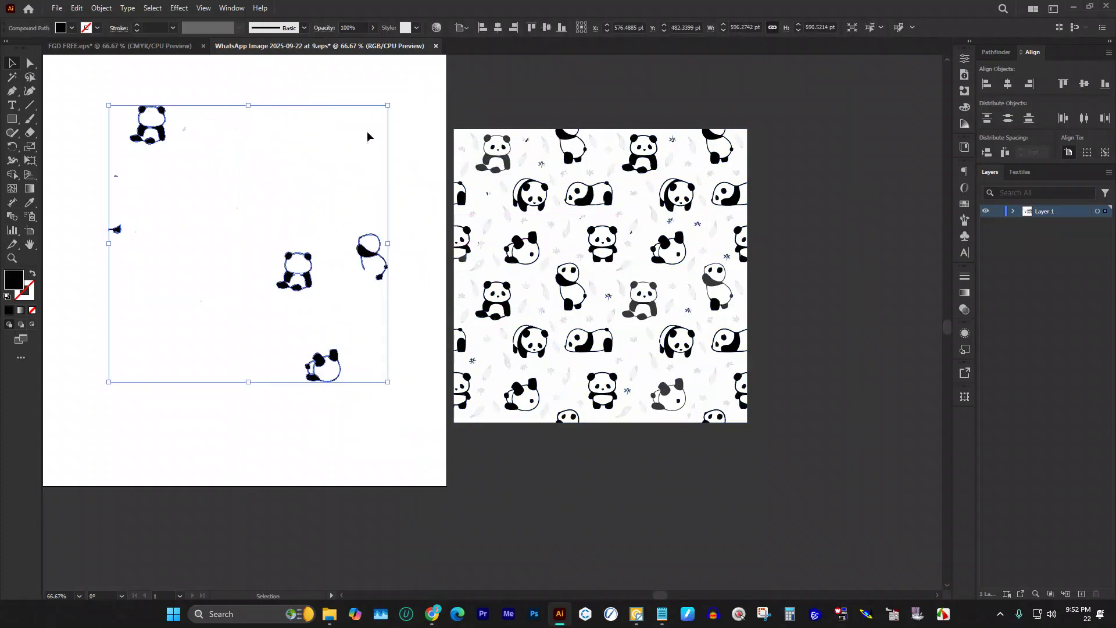
{"action": "key", "text": "ctrl+z"}
{"action": "left_click_drag", "start_coordinate": [533, 130], "coordinate": [294, 114]}
Step: Locate and select the lying panda's shapes within the traced pattern
{"action": "left_click", "coordinate": [362, 154]}
{"action": "scroll", "coordinate": [541, 170], "scroll_direction": "up", "scroll_amount": 3}
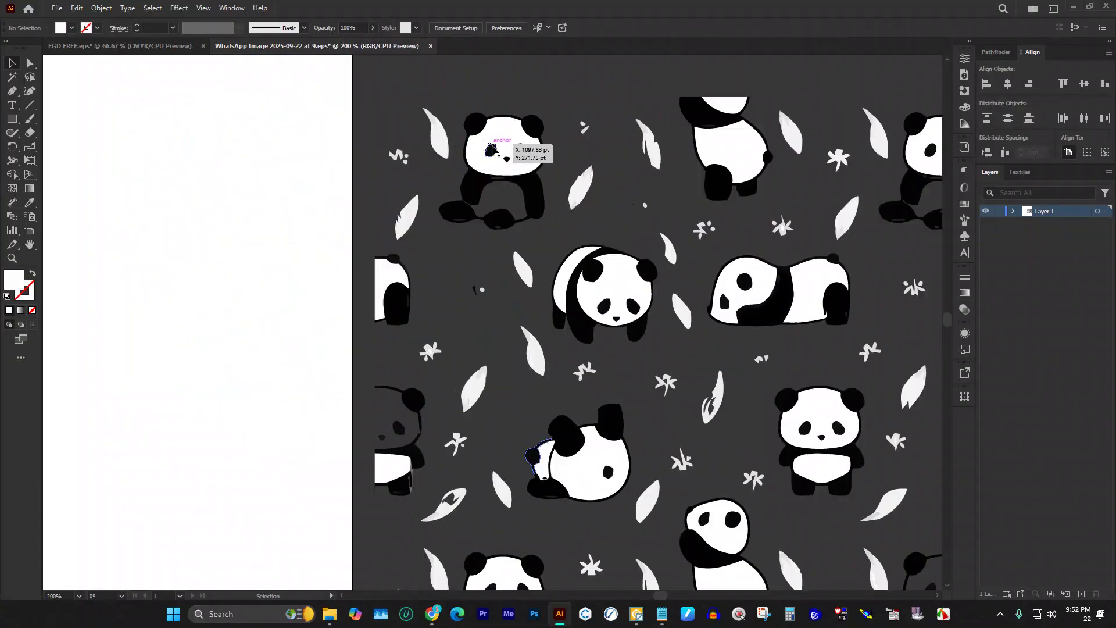
{"action": "scroll", "coordinate": [541, 255], "scroll_direction": "down", "scroll_amount": 2}
{"action": "scroll", "coordinate": [541, 255], "scroll_direction": "up", "scroll_amount": 2}
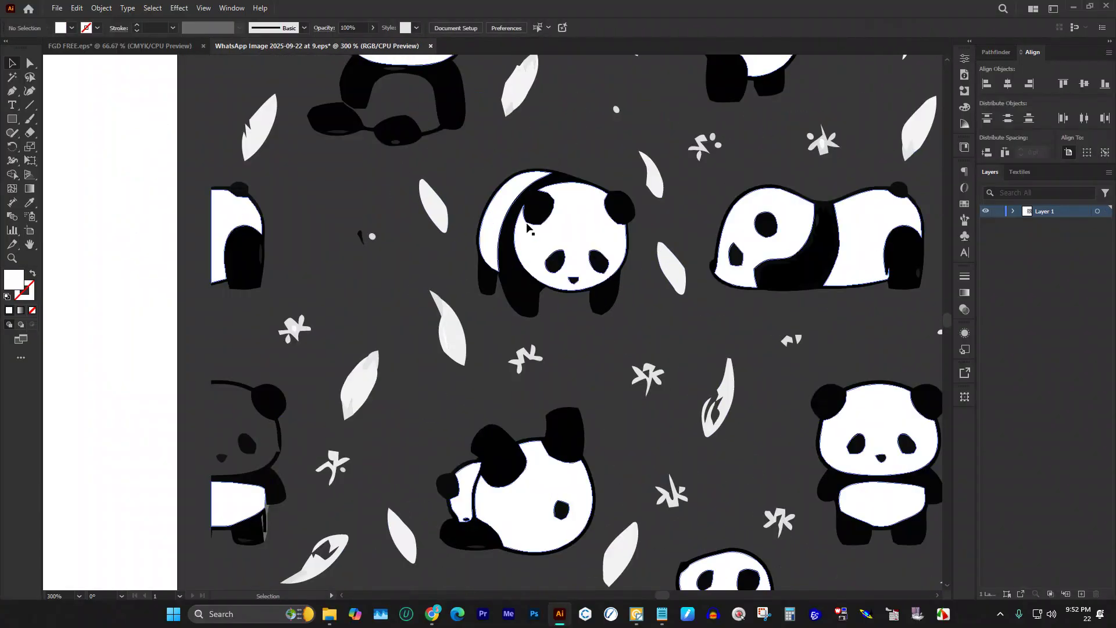
{"action": "scroll", "coordinate": [591, 262], "scroll_direction": "down", "scroll_amount": 2}
{"action": "scroll", "coordinate": [739, 281], "scroll_direction": "up", "scroll_amount": 2}
{"action": "left_click_drag", "start_coordinate": [760, 288], "coordinate": [549, 162]}
{"action": "scroll", "coordinate": [503, 203], "scroll_direction": "down", "scroll_amount": 2}
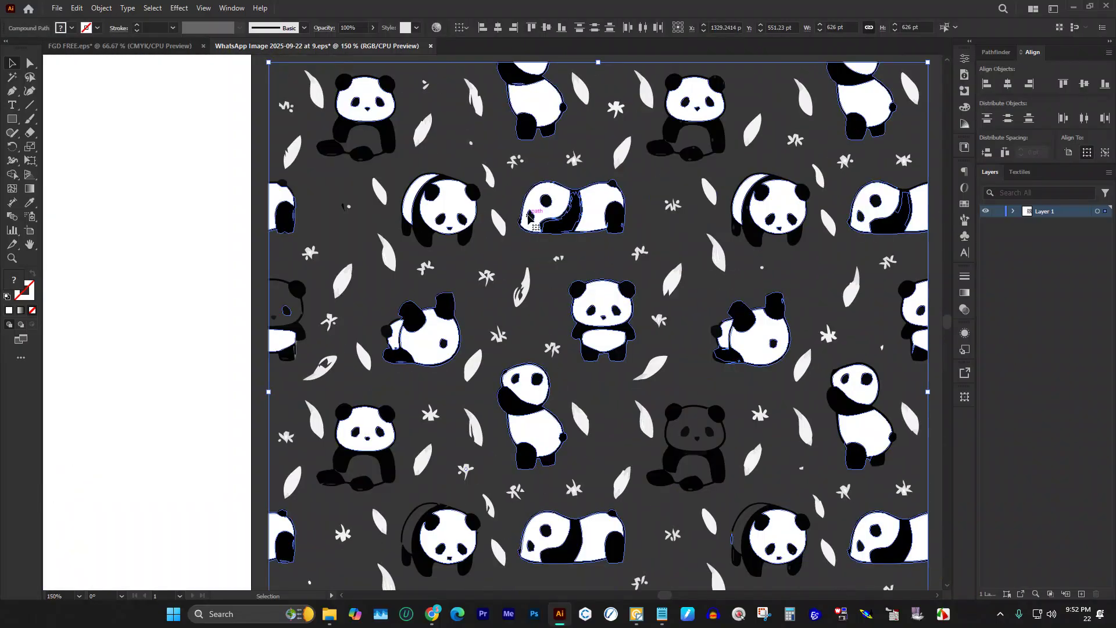
{"action": "left_click", "coordinate": [604, 171]}
{"action": "right_click", "coordinate": [579, 210]}
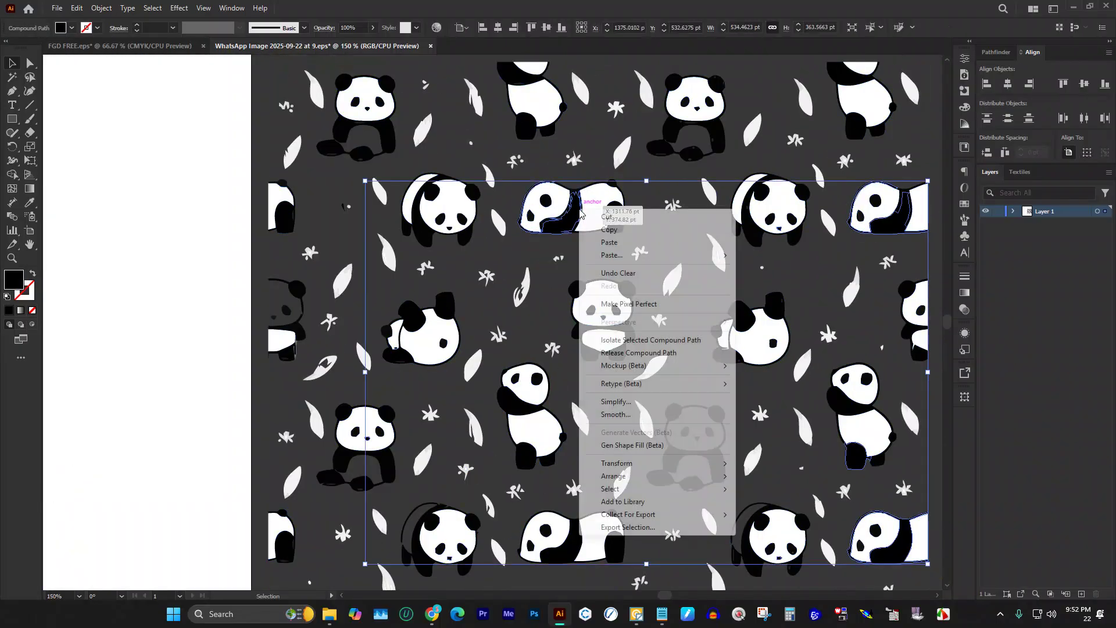
{"action": "left_click", "coordinate": [548, 274]}
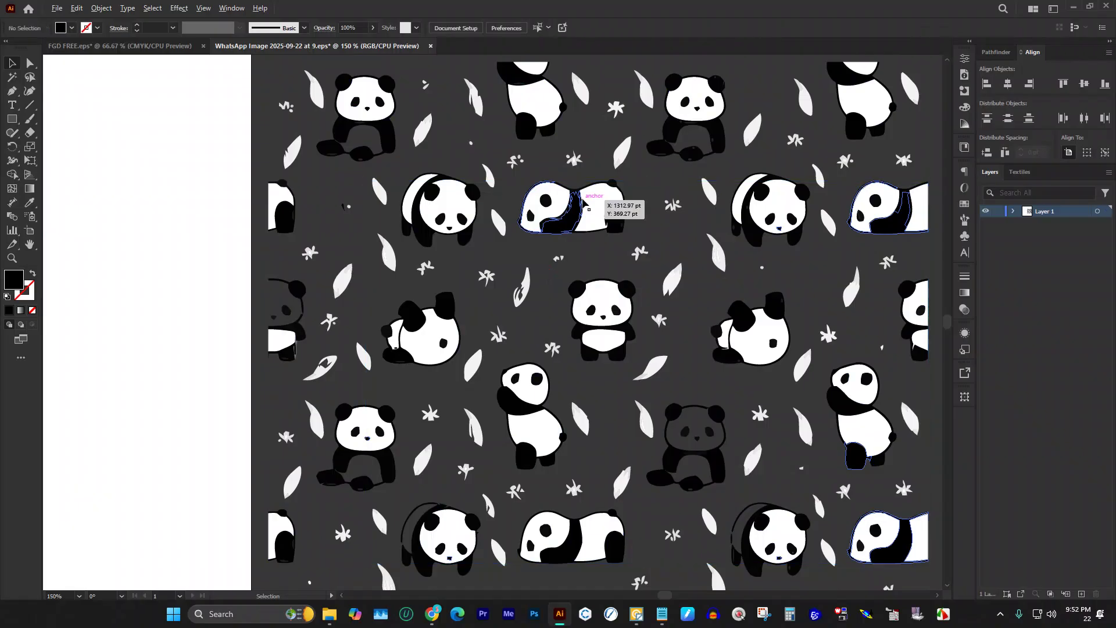
{"action": "scroll", "coordinate": [583, 197], "scroll_direction": "up", "scroll_amount": 2}
{"action": "left_click_drag", "start_coordinate": [528, 174], "coordinate": [614, 231]}
{"action": "left_click_drag", "start_coordinate": [645, 264], "coordinate": [645, 264]}
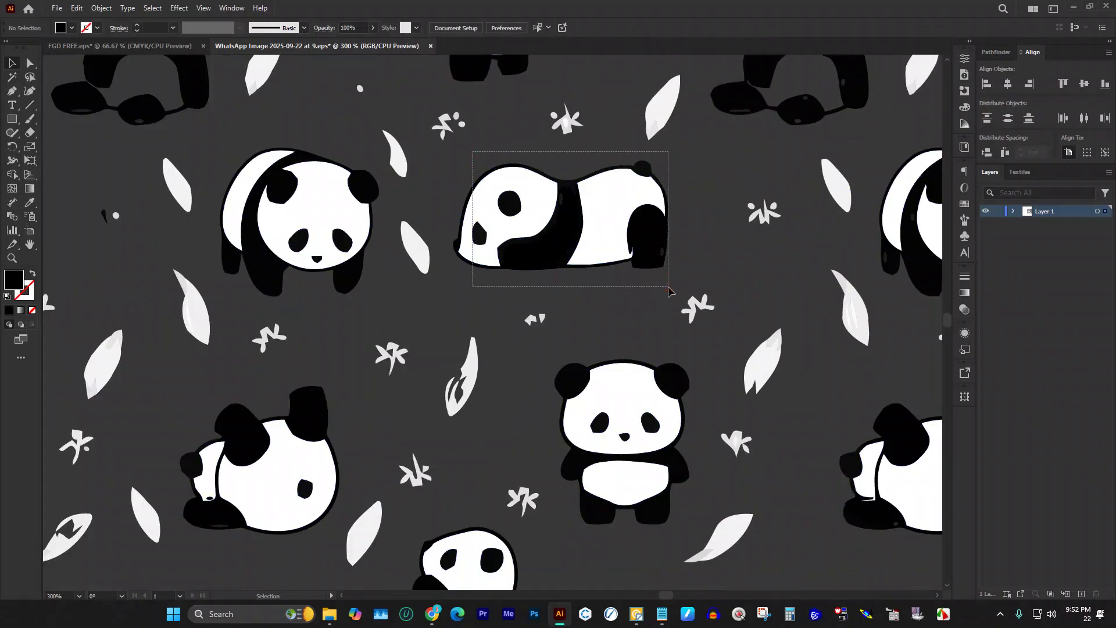
{"action": "scroll", "coordinate": [416, 261], "scroll_direction": "down", "scroll_amount": 2}
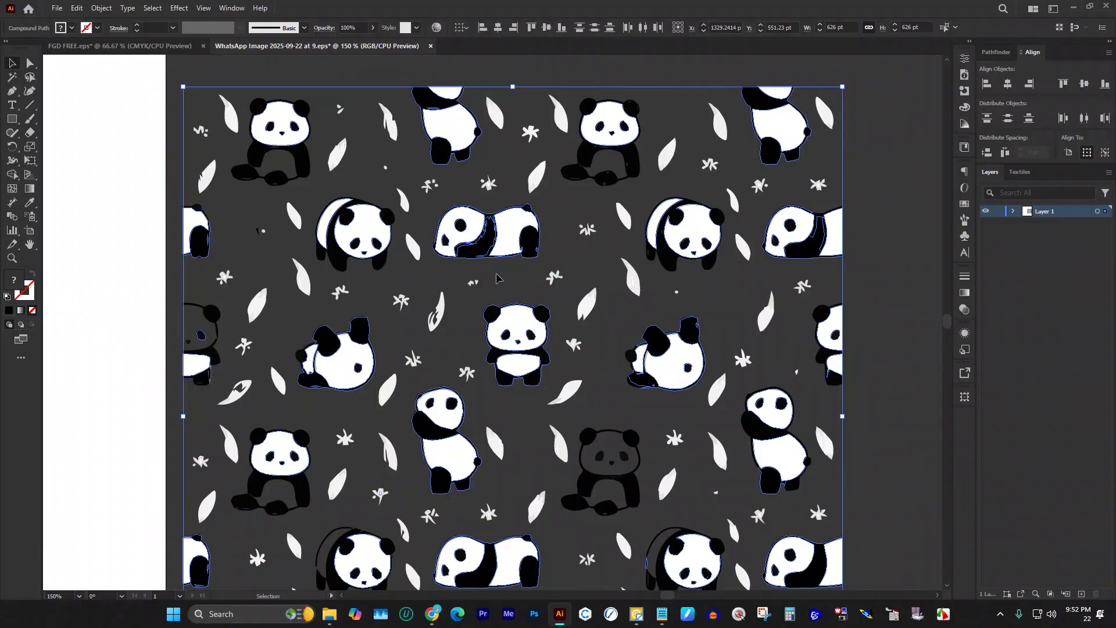
{"action": "scroll", "coordinate": [413, 245], "scroll_direction": "down", "scroll_amount": 3}
Step: Duplicate the panda pattern to the right with an Alt-drag
{"action": "left_click_drag", "start_coordinate": [449, 240], "coordinate": [731, 240]}
{"action": "left_click", "coordinate": [822, 448]}
{"action": "scroll", "coordinate": [870, 289], "scroll_direction": "up", "scroll_amount": 2}
{"action": "scroll", "coordinate": [653, 289], "scroll_direction": "up", "scroll_amount": 1}
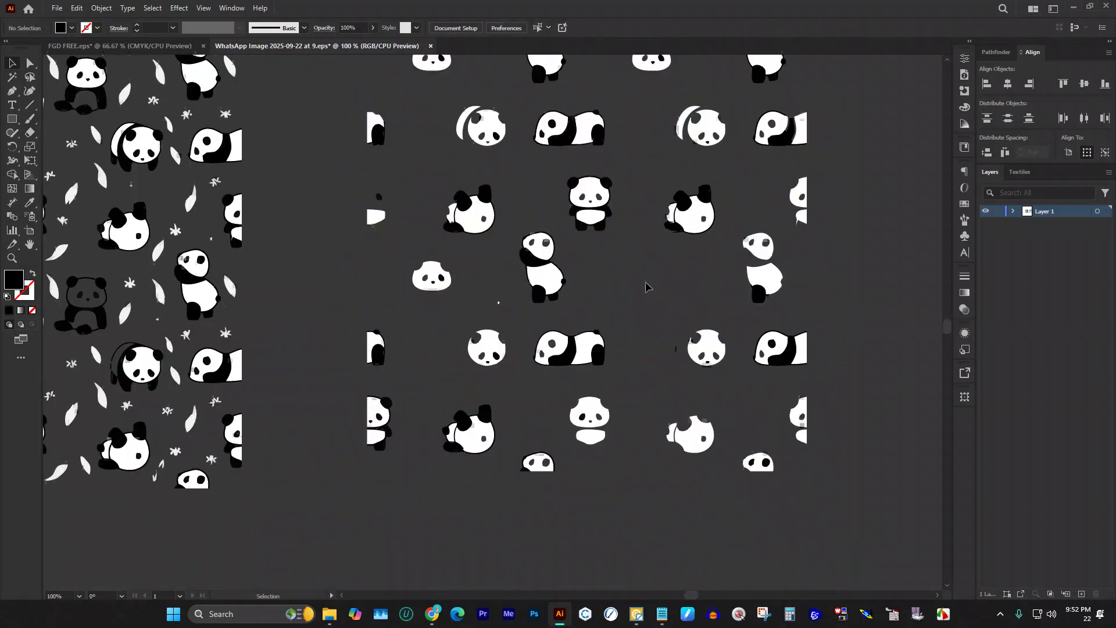
Step: Erase the other pandas from the copy and direct-select the lone lying panda
{"action": "left_click", "coordinate": [30, 132]}
{"action": "scroll", "coordinate": [414, 289], "scroll_direction": "down", "scroll_amount": 2}
{"action": "mouse_move", "coordinate": [883, 517]}
{"action": "left_mouse_down"}
{"action": "mouse_move", "coordinate": [598, 374]}
{"action": "mouse_move", "coordinate": [390, 138]}
{"action": "mouse_move", "coordinate": [320, 126]}
{"action": "mouse_move", "coordinate": [453, 351]}
{"action": "mouse_move", "coordinate": [508, 365]}
{"action": "left_mouse_up"}
{"action": "scroll", "coordinate": [450, 210], "scroll_direction": "up", "scroll_amount": 5}
{"action": "left_click_drag", "start_coordinate": [433, 60], "coordinate": [810, 244]}
{"action": "mouse_move", "coordinate": [914, 380]}
{"action": "left_mouse_down"}
{"action": "mouse_move", "coordinate": [704, 226]}
{"action": "mouse_move", "coordinate": [654, 171]}
{"action": "left_mouse_up"}
{"action": "key", "text": "v"}
{"action": "key", "text": "a"}
{"action": "left_click_drag", "start_coordinate": [481, 152], "coordinate": [703, 336]}
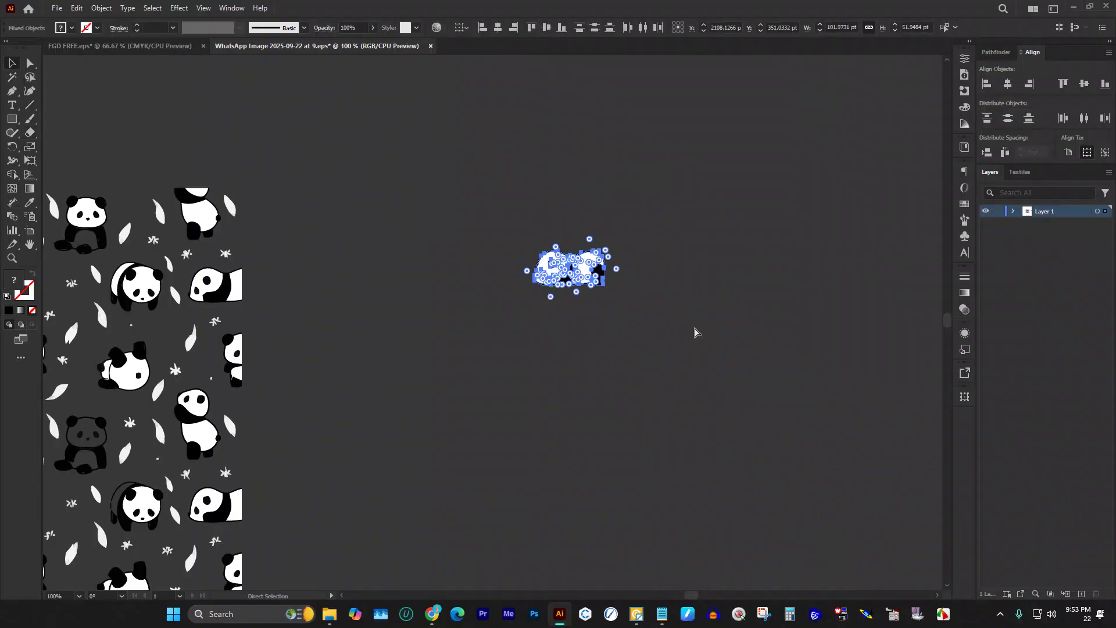
Step: Make another copy of the panda pattern to the right, placed slightly lower
{"action": "key", "text": "v"}
{"action": "left_click", "coordinate": [682, 319]}
{"action": "scroll", "coordinate": [668, 279], "scroll_direction": "down", "scroll_amount": 2}
{"action": "scroll", "coordinate": [666, 258], "scroll_direction": "down", "scroll_amount": 2}
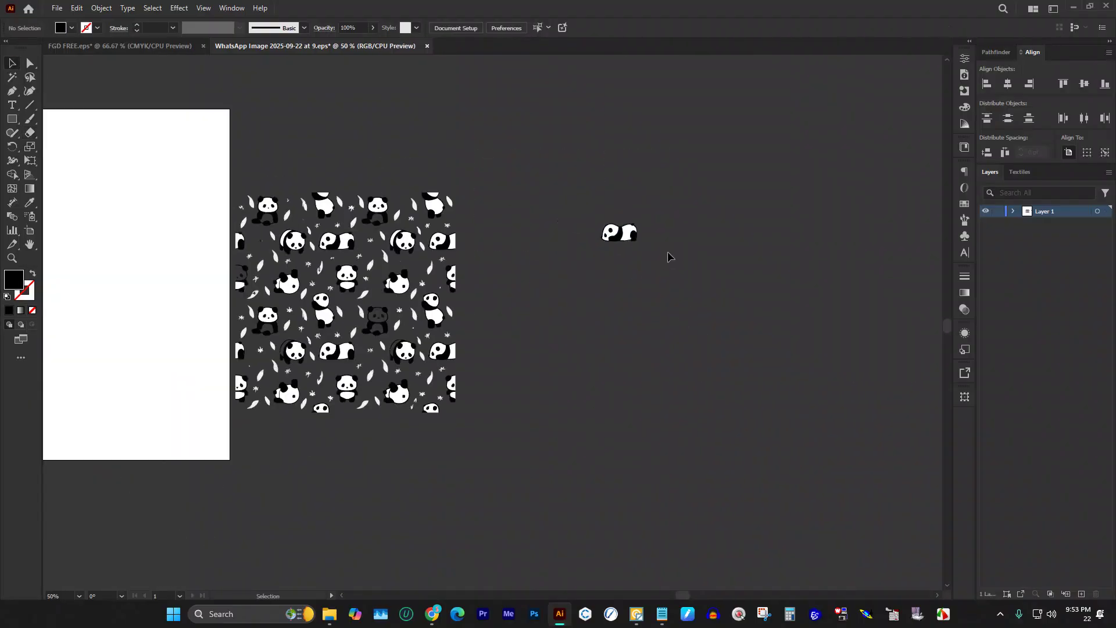
{"action": "scroll", "coordinate": [581, 233], "scroll_direction": "down", "scroll_amount": 1}
{"action": "scroll", "coordinate": [412, 181], "scroll_direction": "up", "scroll_amount": 2}
{"action": "scroll", "coordinate": [781, 233], "scroll_direction": "down", "scroll_amount": 1}
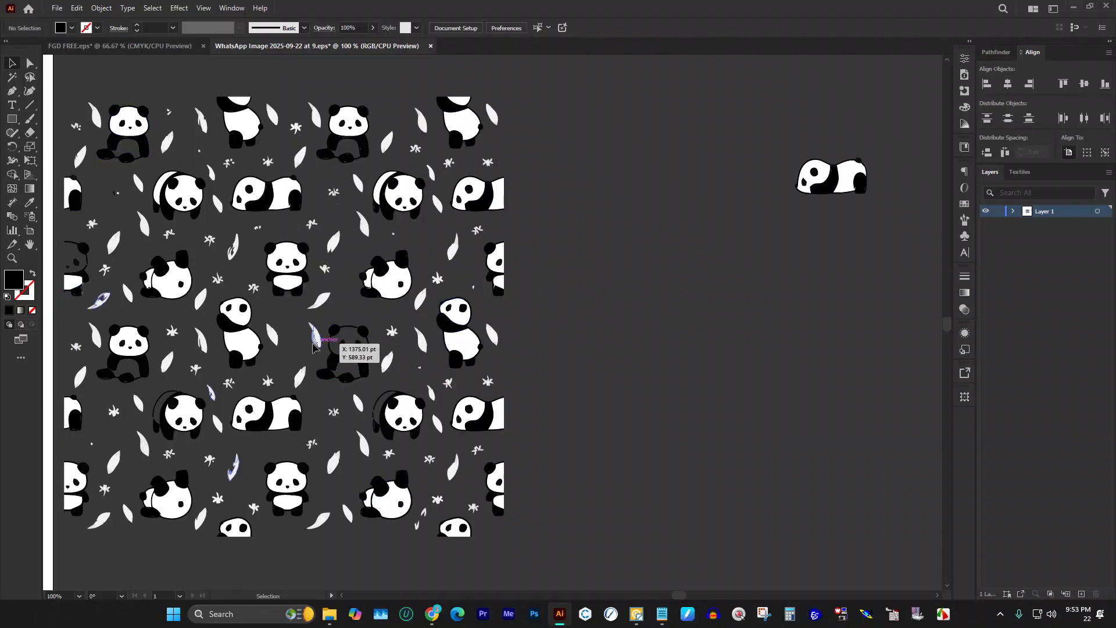
{"action": "left_click", "coordinate": [172, 286]}
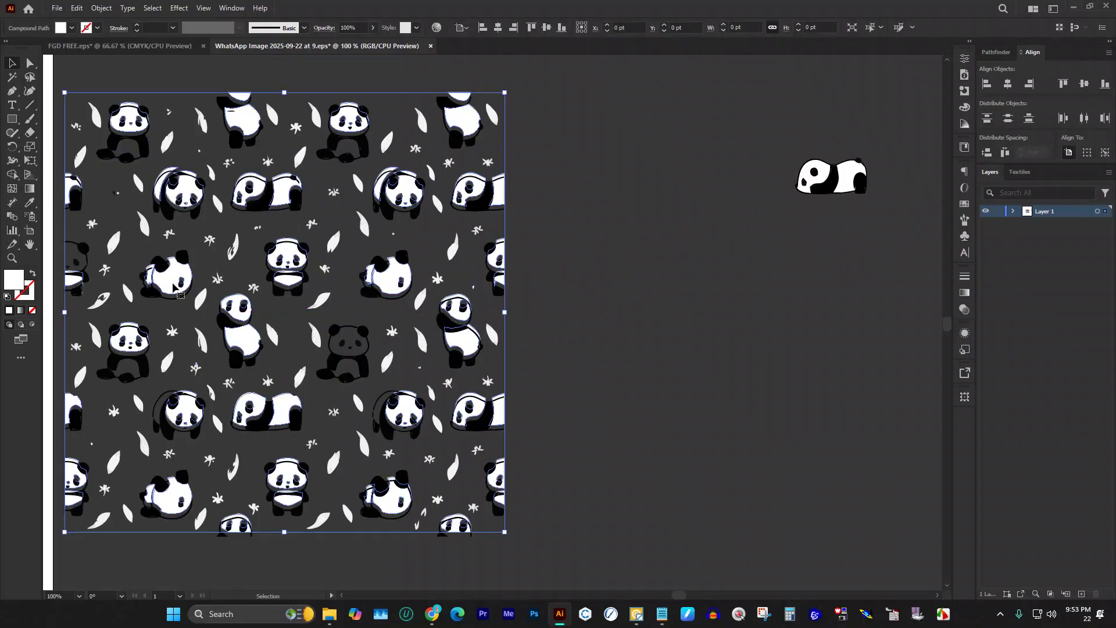
{"action": "left_click_drag", "start_coordinate": [183, 309], "coordinate": [608, 401]}
{"action": "scroll", "coordinate": [538, 188], "scroll_direction": "down", "scroll_amount": 2}
{"action": "scroll", "coordinate": [582, 245], "scroll_direction": "down", "scroll_amount": 2}
{"action": "left_click_drag", "start_coordinate": [662, 254], "coordinate": [674, 297]}
{"action": "left_click", "coordinate": [843, 334]}
{"action": "scroll", "coordinate": [842, 334], "scroll_direction": "up", "scroll_amount": 2}
{"action": "scroll", "coordinate": [540, 303], "scroll_direction": "down", "scroll_amount": 1}
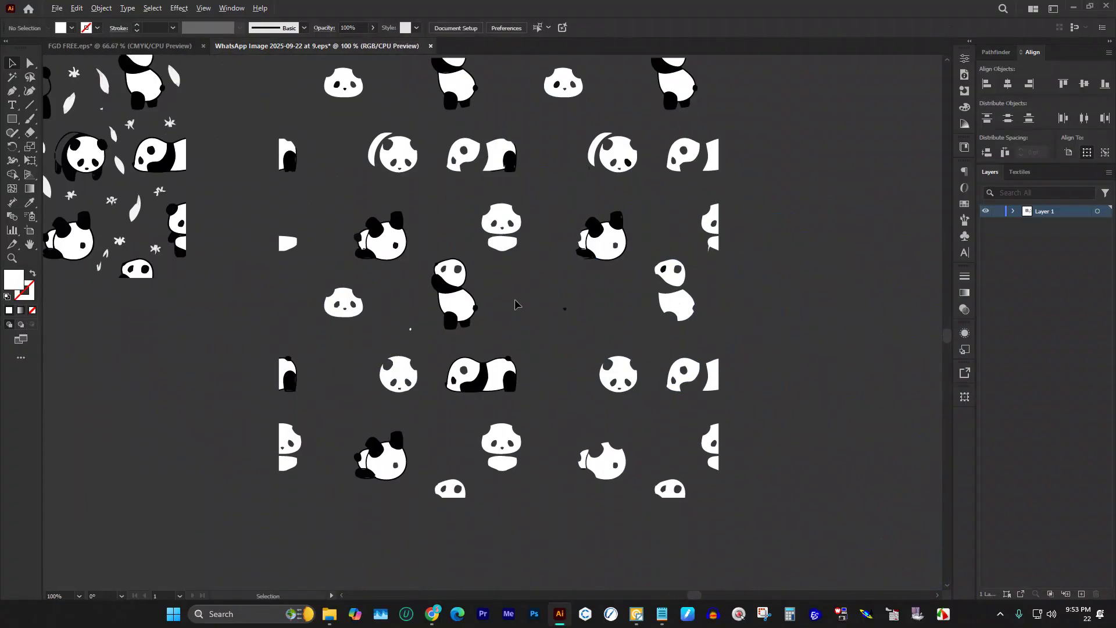
{"action": "scroll", "coordinate": [505, 298], "scroll_direction": "down", "scroll_amount": 1}
Step: Erase the surrounding pandas in the new copy, leaving one small panda
{"action": "left_click", "coordinate": [29, 133]}
{"action": "mouse_move", "coordinate": [354, 105]}
{"action": "left_mouse_down"}
{"action": "mouse_move", "coordinate": [694, 311]}
{"action": "mouse_move", "coordinate": [707, 382]}
{"action": "left_mouse_up"}
{"action": "left_click_drag", "start_coordinate": [767, 510], "coordinate": [452, 309]}
{"action": "left_click_drag", "start_coordinate": [292, 337], "coordinate": [387, 468]}
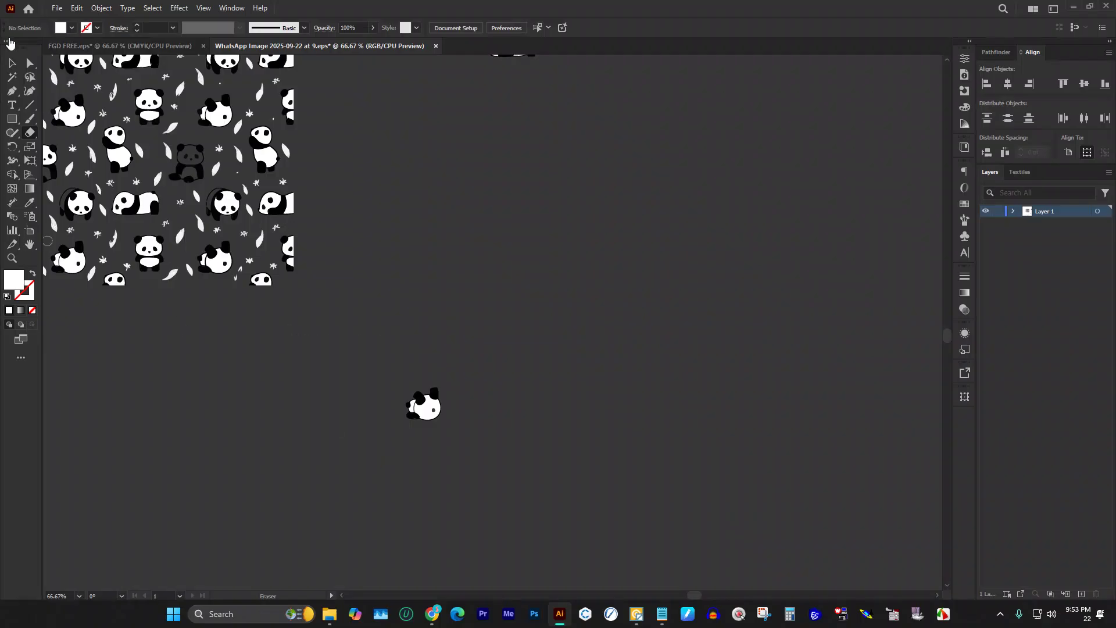
{"action": "left_click", "coordinate": [12, 62]}
{"action": "scroll", "coordinate": [399, 319], "scroll_direction": "up", "scroll_amount": 1}
{"action": "left_click_drag", "start_coordinate": [398, 347], "coordinate": [503, 575]}
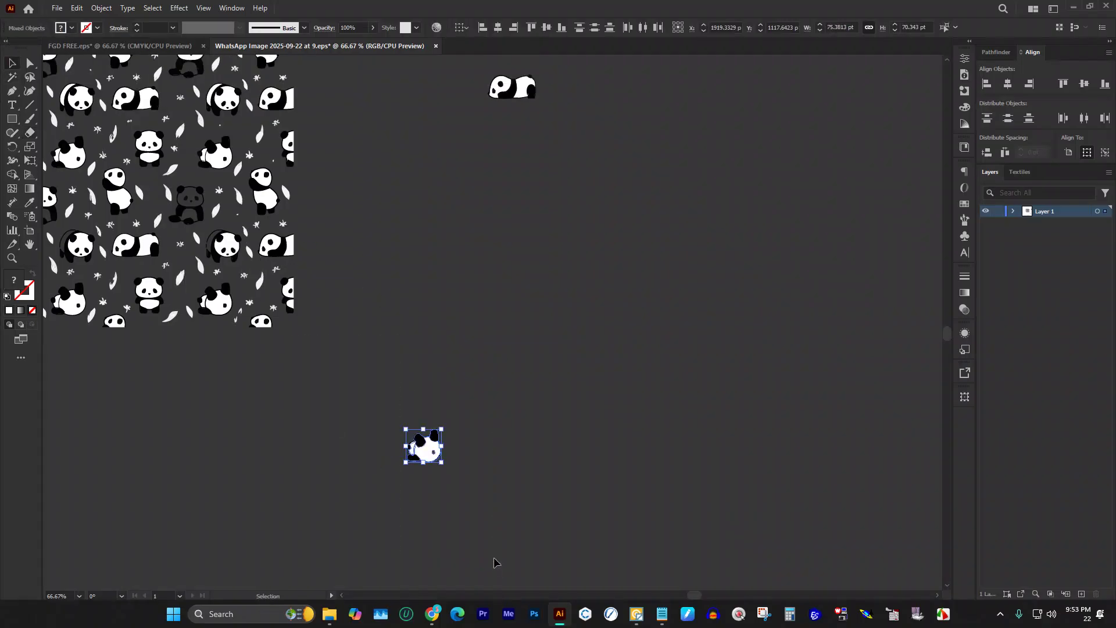
Step: Move the small panda near the first, cut both lone pandas, and switch to FGD FREE
{"action": "key", "text": "v"}
{"action": "left_click_drag", "start_coordinate": [433, 450], "coordinate": [550, 140]}
{"action": "scroll", "coordinate": [551, 174], "scroll_direction": "up", "scroll_amount": 1}
{"action": "scroll", "coordinate": [551, 195], "scroll_direction": "up", "scroll_amount": 1}
{"action": "left_click_drag", "start_coordinate": [461, 121], "coordinate": [646, 271]}
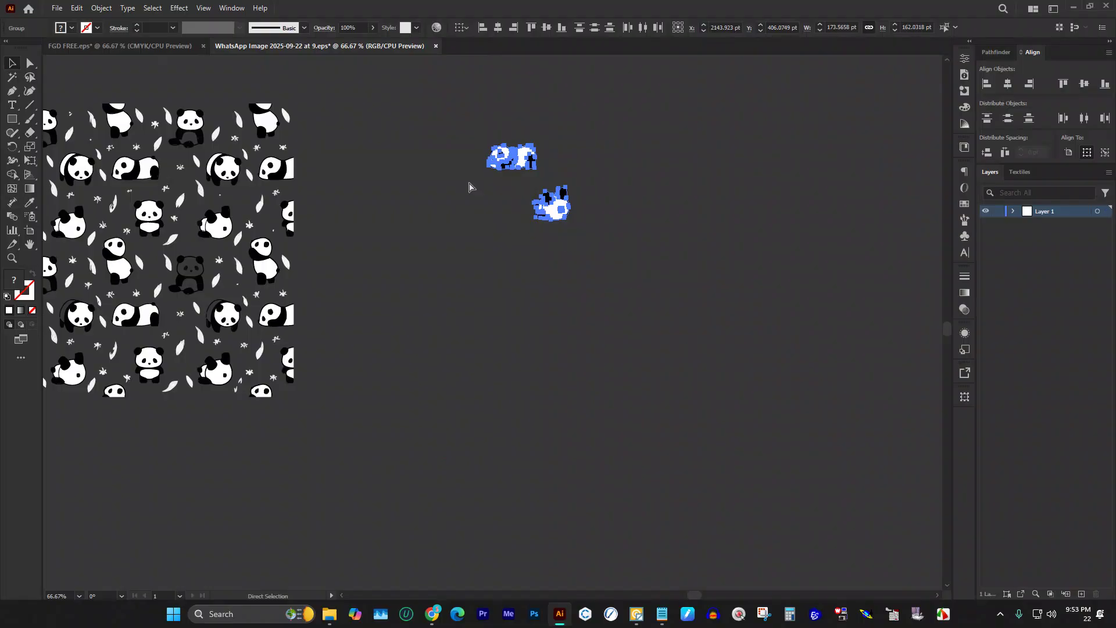
{"action": "key", "text": "ctrl+x"}
{"action": "left_click", "coordinate": [139, 45]}
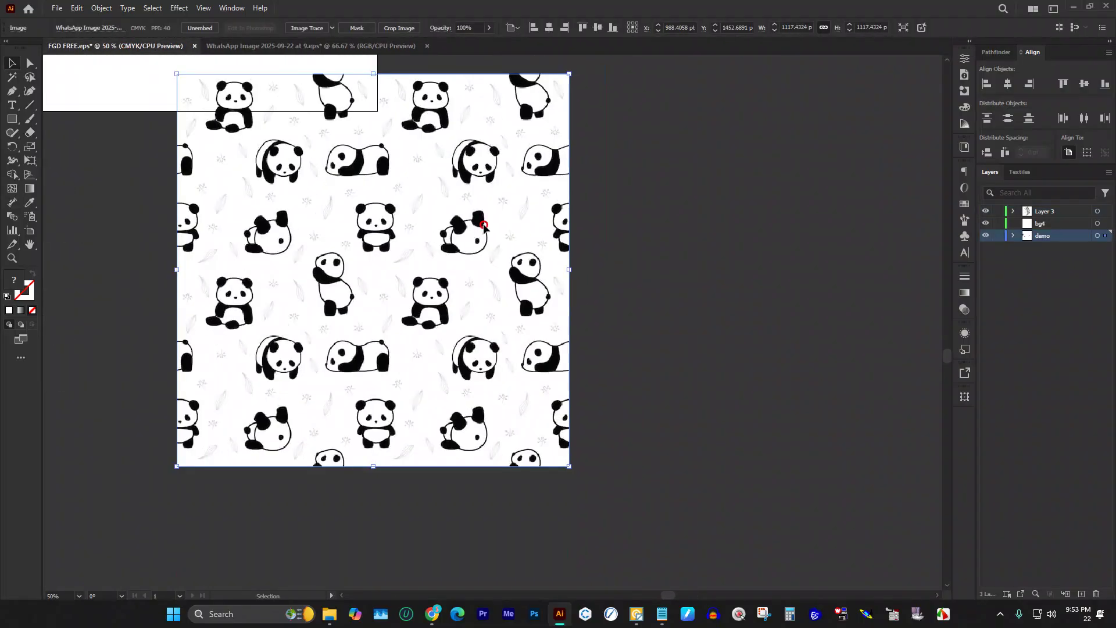
Step: Delete the large panda image and rename Layer 3 to 'd'
{"action": "key", "text": "Delete"}
{"action": "key", "text": "ctrl+minus"}
{"action": "key", "text": "ctrl+minus"}
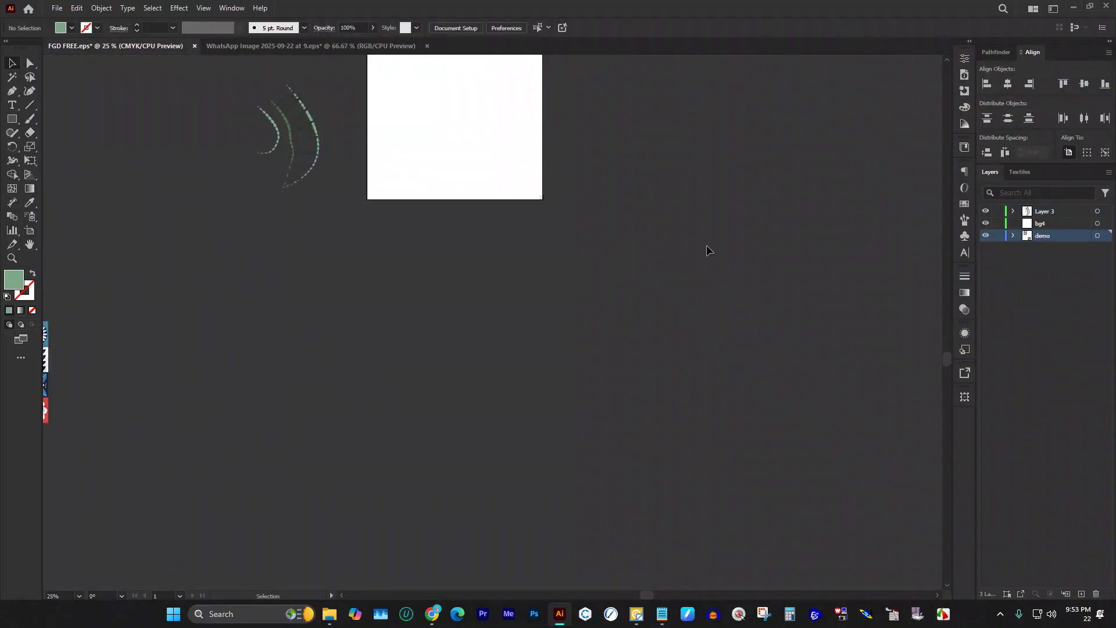
{"action": "left_click", "coordinate": [1043, 213]}
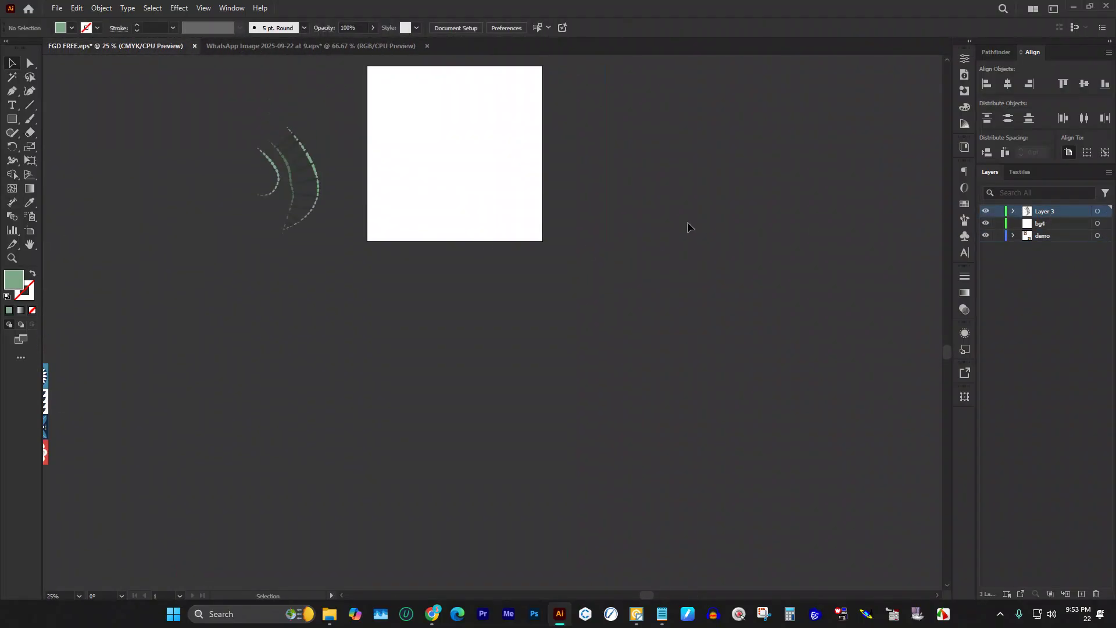
{"action": "double_click", "coordinate": [1046, 211]}
{"action": "type", "text": "d"}
{"action": "key", "text": "Return"}
Step: Paste the two lone pandas and place them beside the green dashed arcs
{"action": "key", "text": "ctrl+v"}
{"action": "left_click_drag", "start_coordinate": [499, 326], "coordinate": [240, 216]}
{"action": "left_click", "coordinate": [323, 270]}
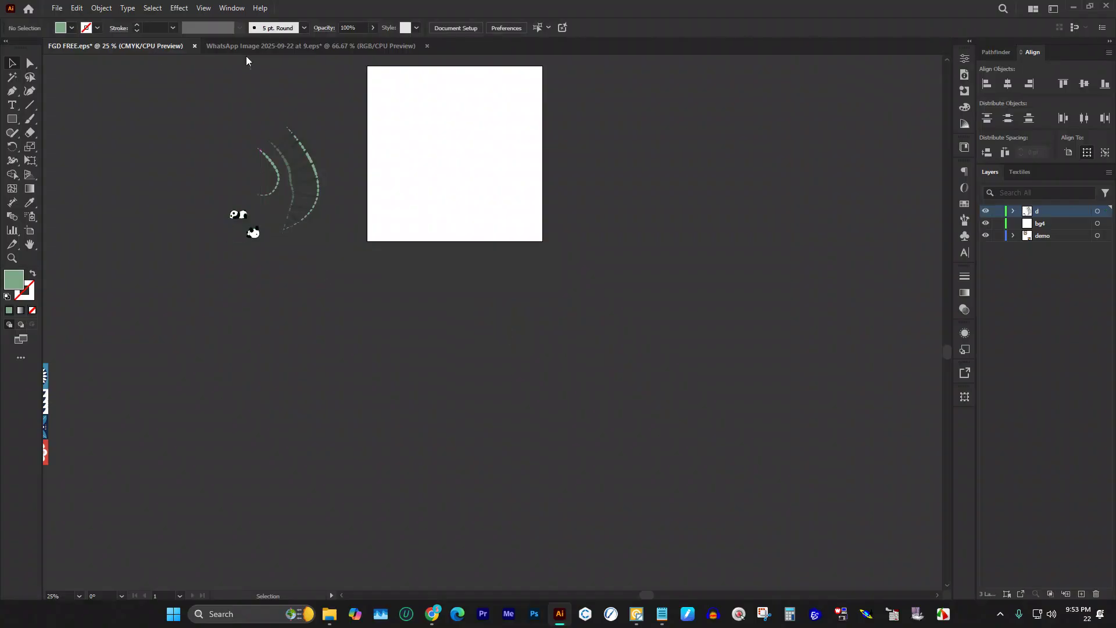
{"action": "left_click", "coordinate": [260, 46]}
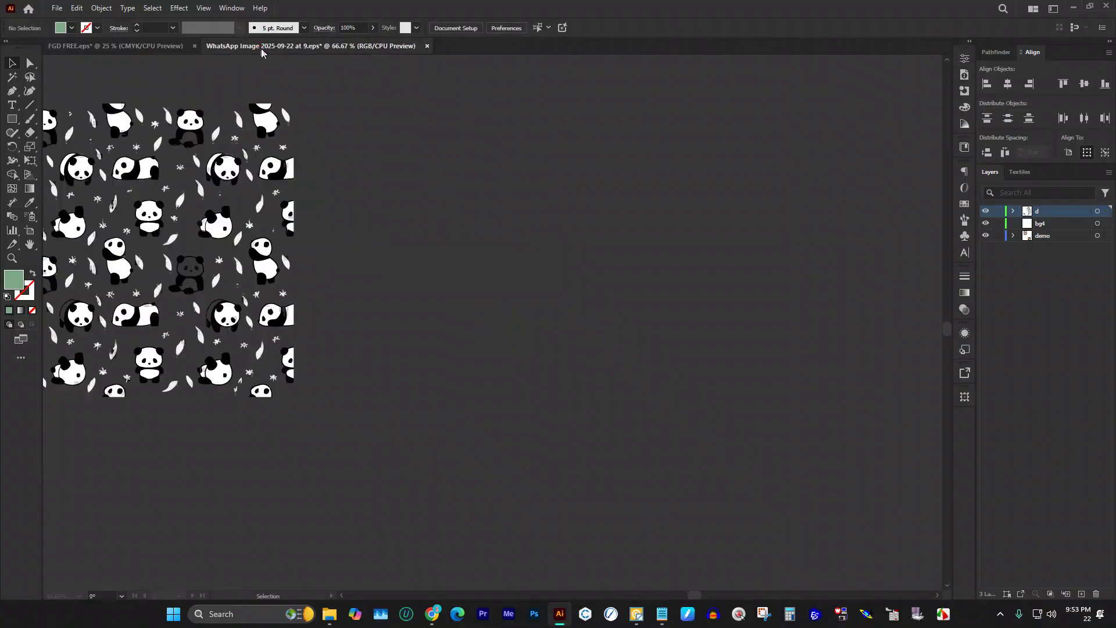
Step: Close the WhatsApp Image document and discard its unsaved changes
{"action": "left_click", "coordinate": [427, 46]}
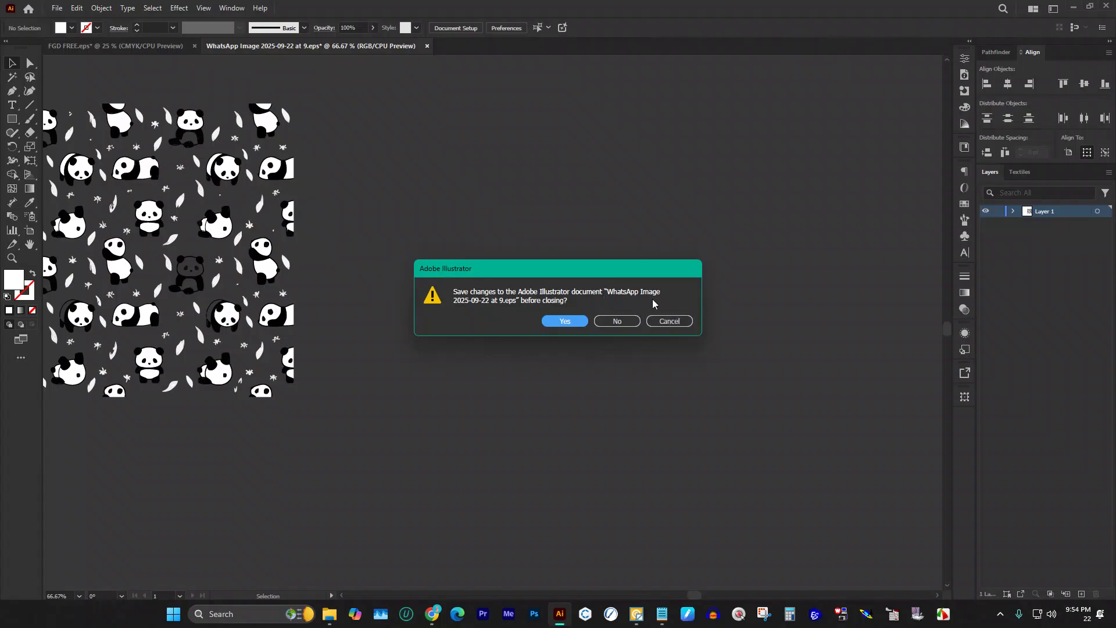
{"action": "left_click", "coordinate": [615, 322]}
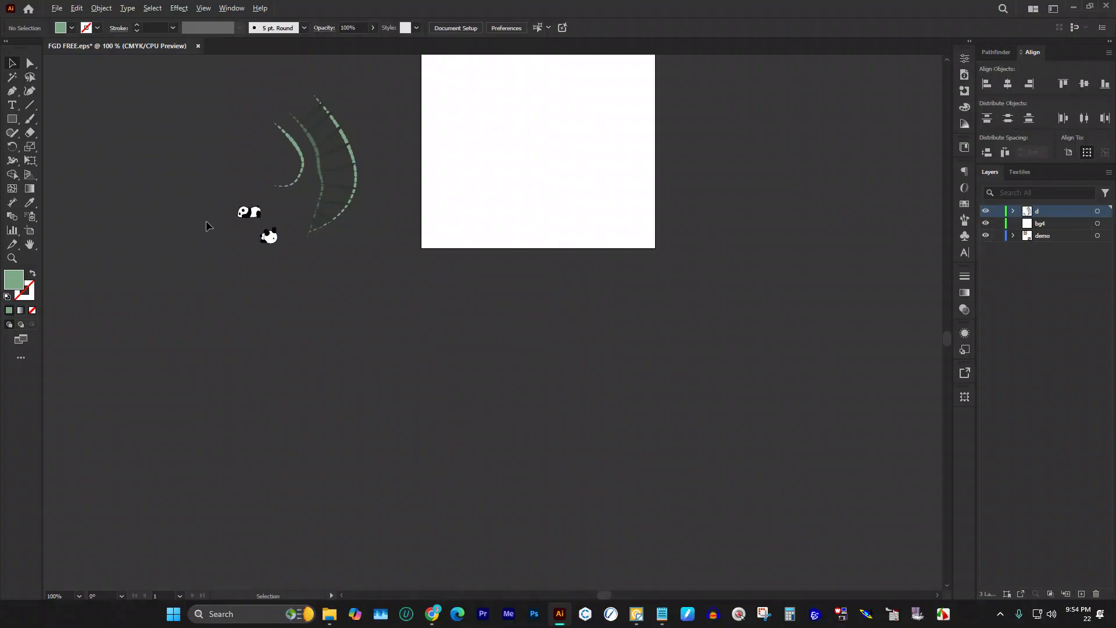
Step: Paste a copy of the lying panda group, try moving it, then undo
{"action": "scroll", "coordinate": [207, 225], "scroll_direction": "up", "scroll_amount": 3}
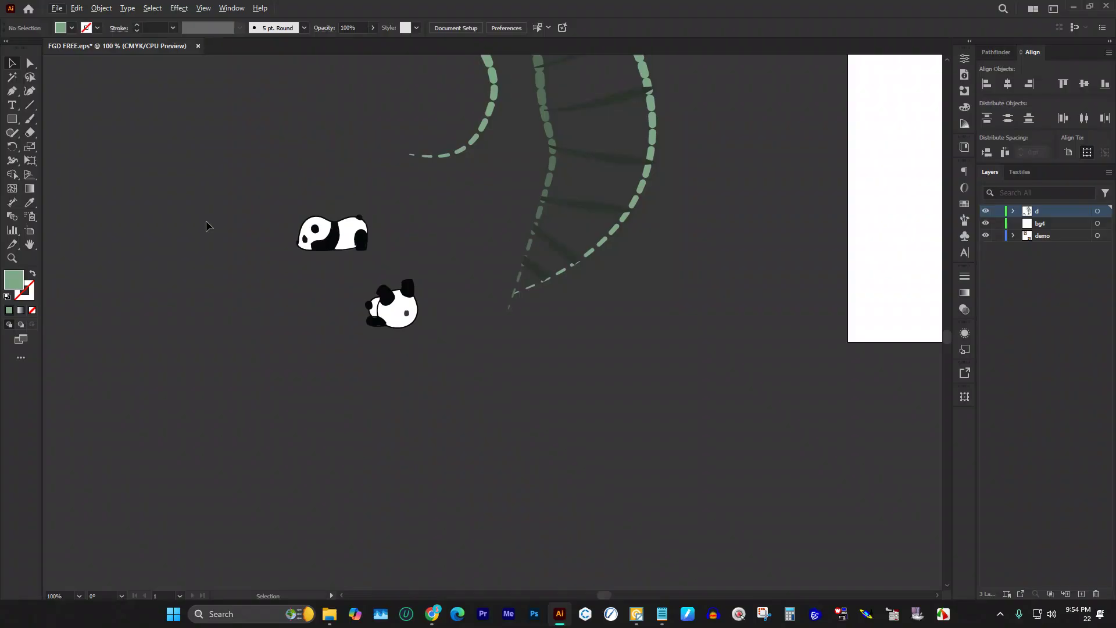
{"action": "left_click", "coordinate": [364, 220]}
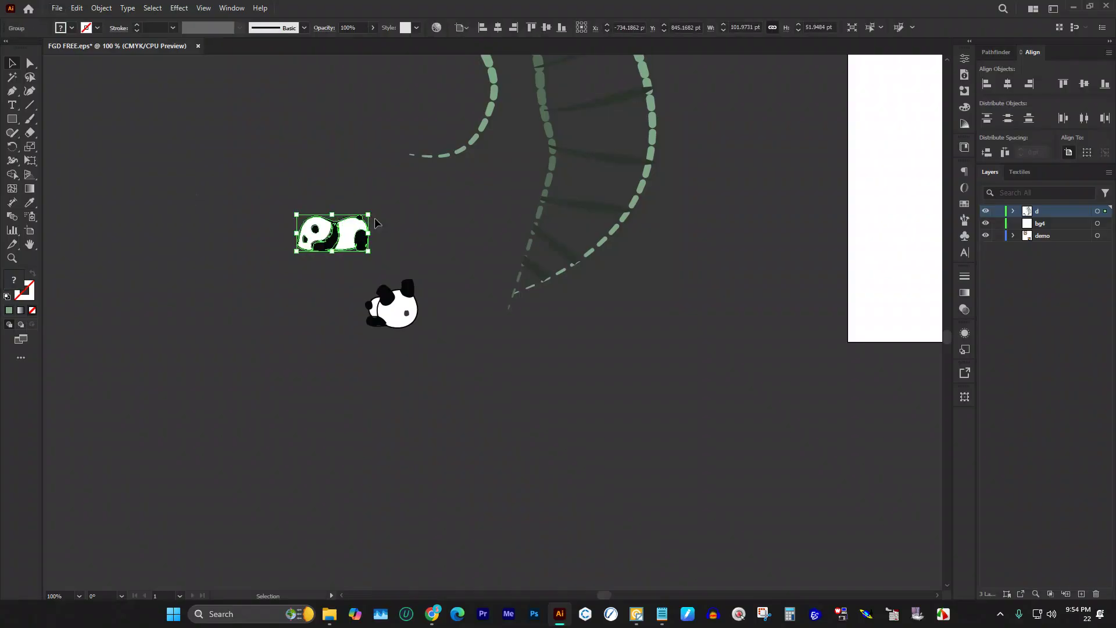
{"action": "key", "text": "a"}
{"action": "left_click", "coordinate": [725, 303]}
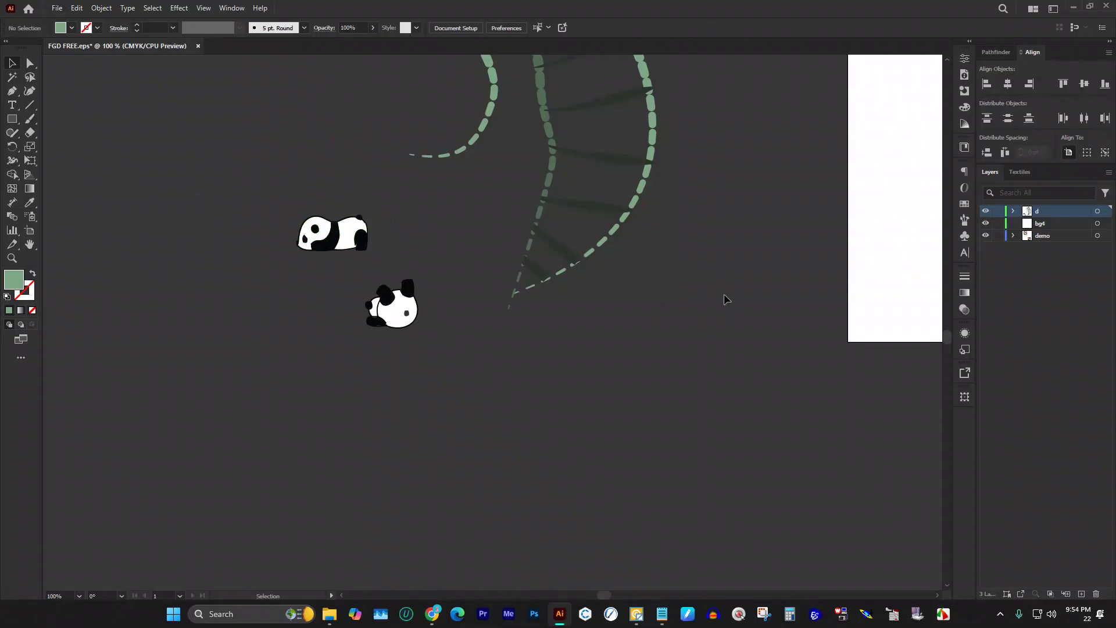
{"action": "key", "text": "v"}
{"action": "key", "text": "ctrl+v"}
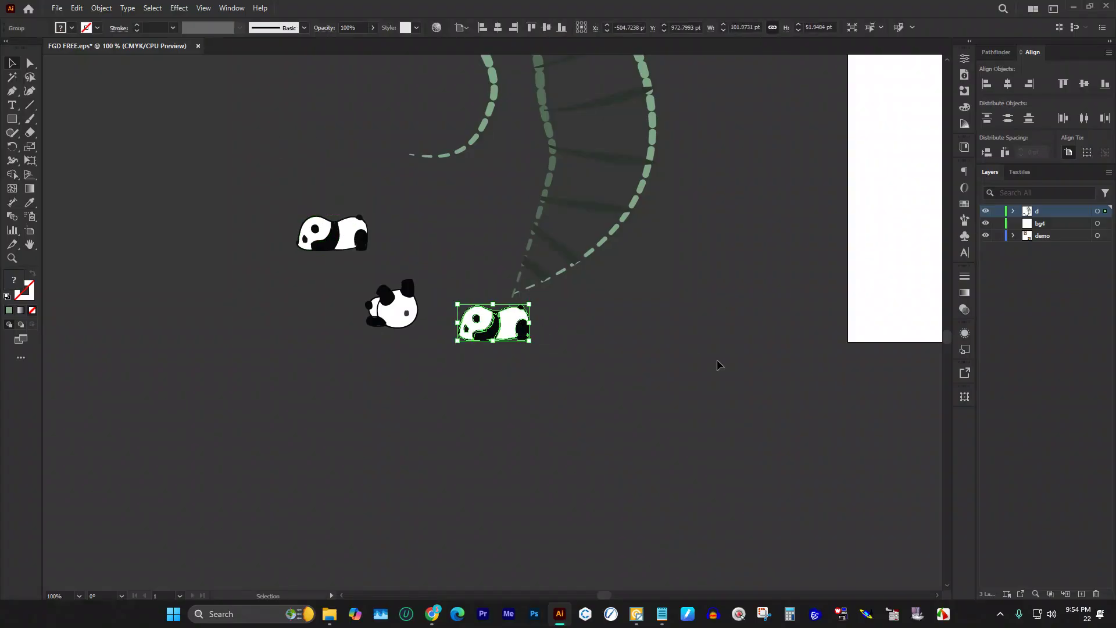
{"action": "left_click", "coordinate": [539, 338]}
{"action": "left_click", "coordinate": [519, 325]}
{"action": "left_click_drag", "start_coordinate": [515, 320], "coordinate": [310, 244]}
{"action": "key", "text": "Escape"}
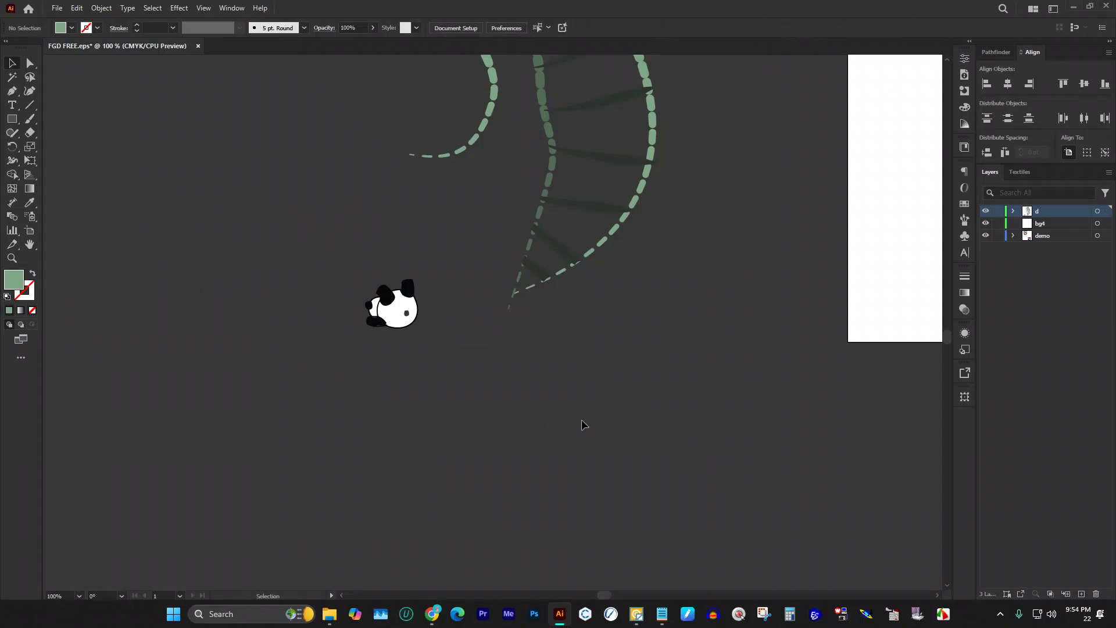
{"action": "key", "text": "ctrl+z"}
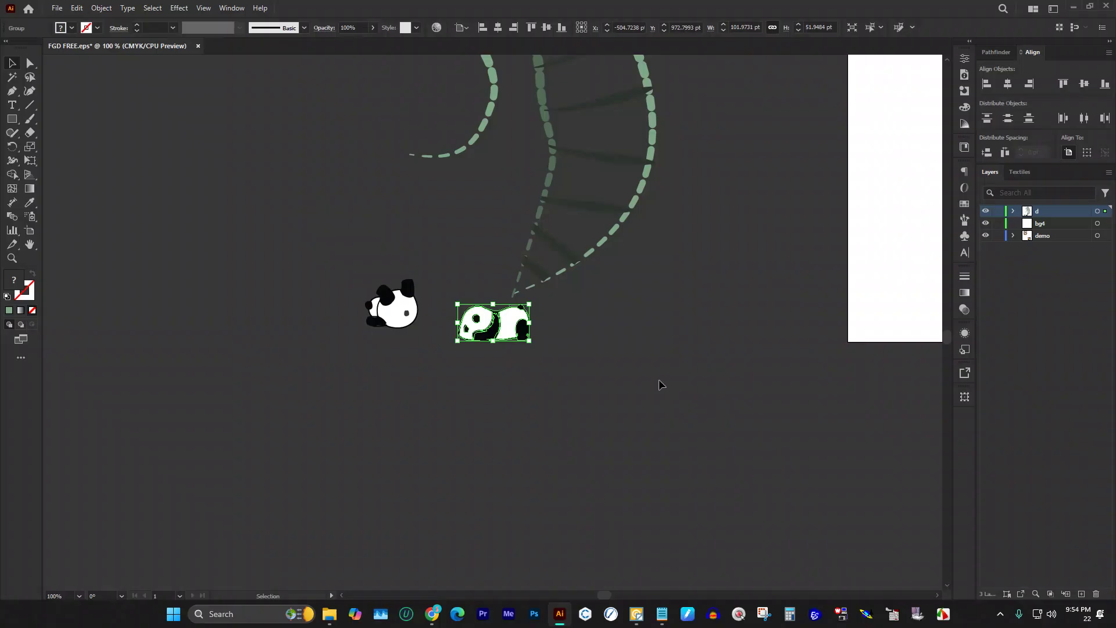
Step: Move the lower-right panda copy up and to the left
{"action": "left_click", "coordinate": [642, 380]}
{"action": "left_click_drag", "start_coordinate": [495, 316], "coordinate": [335, 222]}
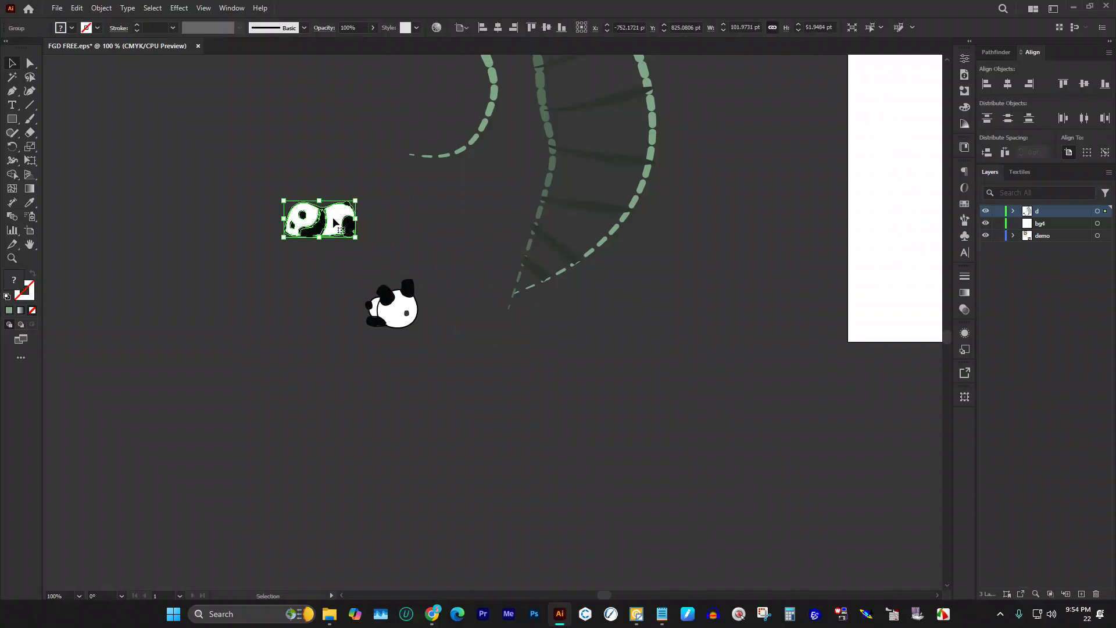
{"action": "scroll", "coordinate": [334, 220], "scroll_direction": "up", "scroll_amount": 2}
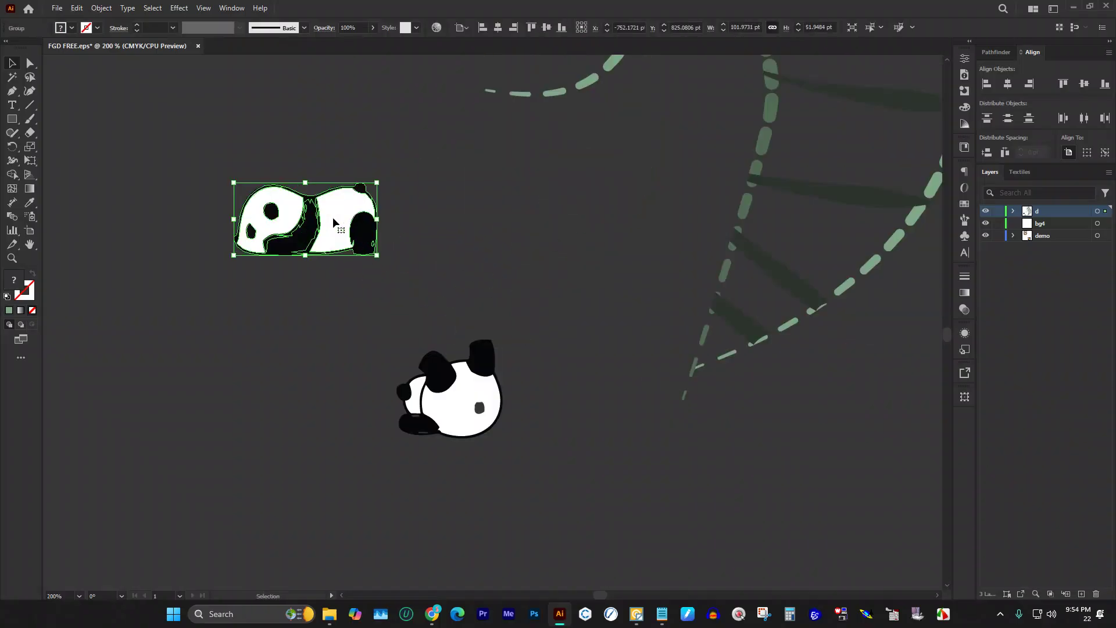
{"action": "key", "text": "a"}
{"action": "key", "text": "v"}
{"action": "scroll", "coordinate": [264, 256], "scroll_direction": "down", "scroll_amount": 3}
{"action": "scroll", "coordinate": [183, 185], "scroll_direction": "up", "scroll_amount": 2}
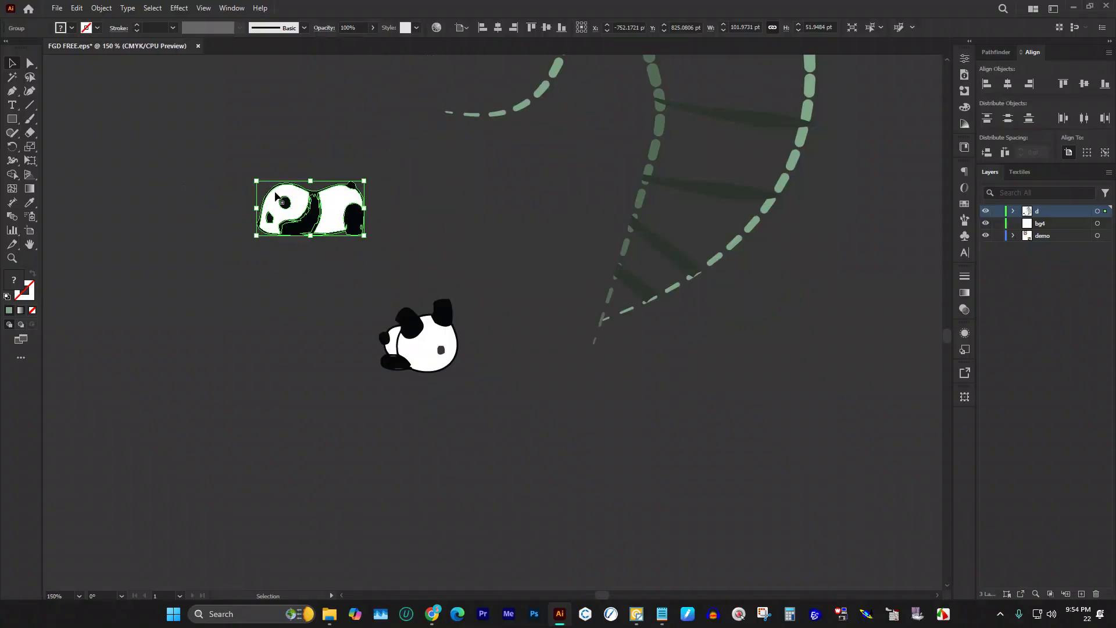
{"action": "key", "text": "a"}
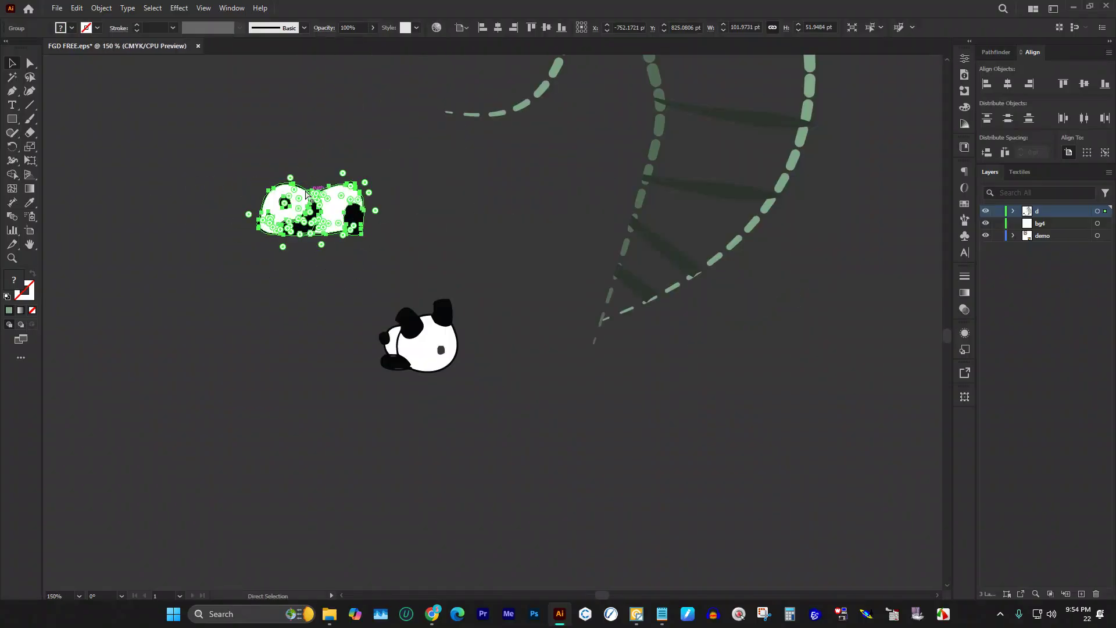
{"action": "key", "text": "v"}
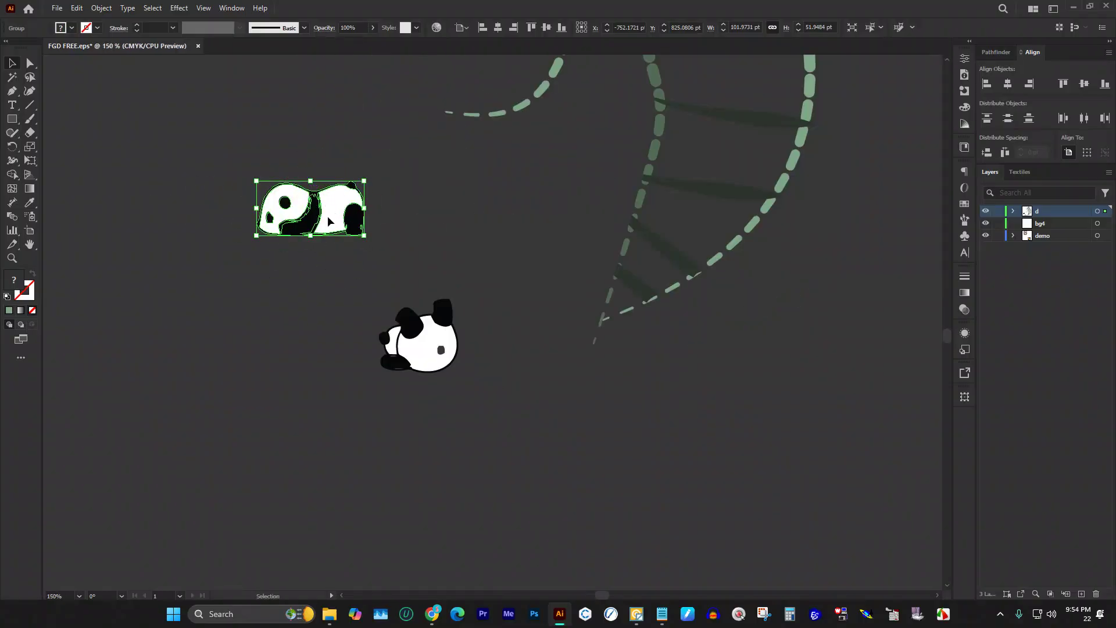
Step: Drag the lying panda group down-left, just beside the sitting panda
{"action": "left_click", "coordinate": [225, 340]}
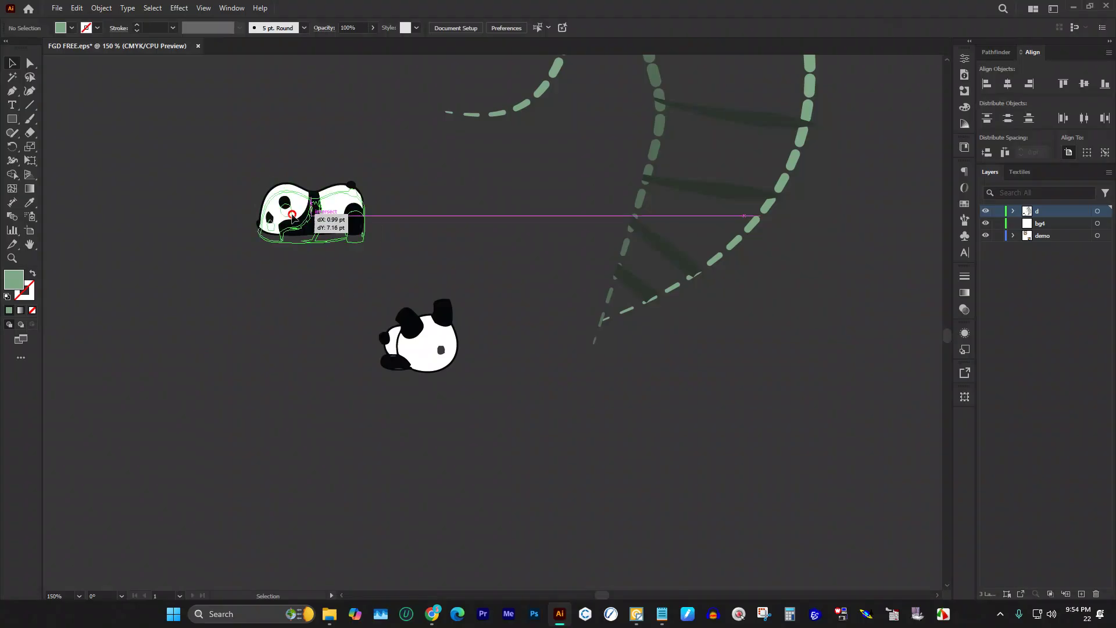
{"action": "left_click_drag", "start_coordinate": [279, 242], "coordinate": [215, 443]}
{"action": "key", "text": "a"}
{"action": "key", "text": "ctrl+z"}
{"action": "key", "text": "v"}
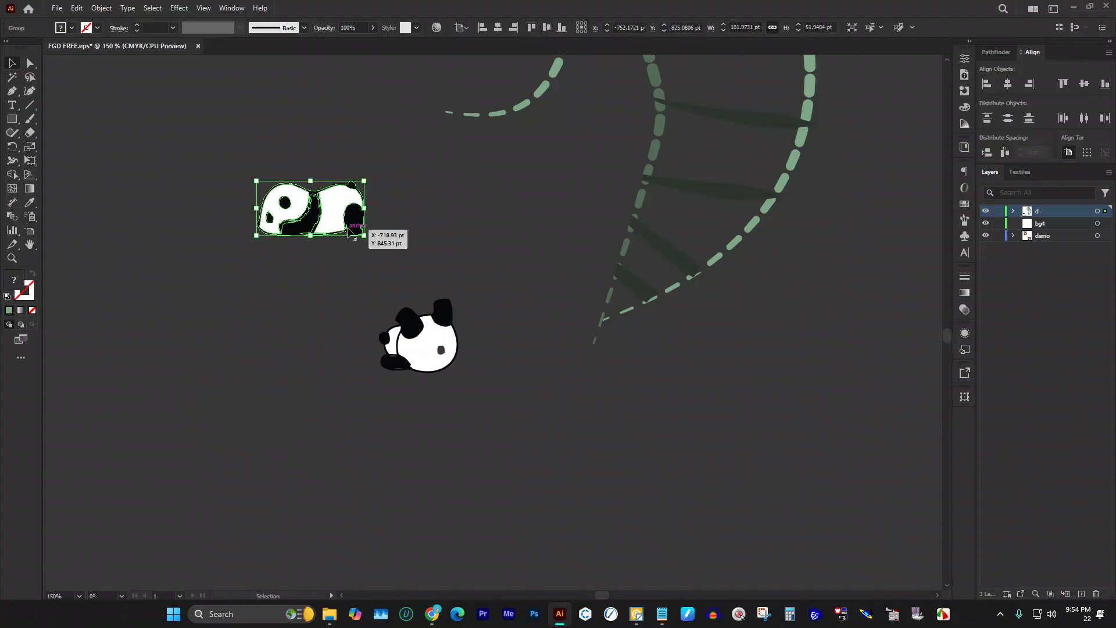
{"action": "left_click_drag", "start_coordinate": [348, 232], "coordinate": [267, 385]}
{"action": "scroll", "coordinate": [224, 270], "scroll_direction": "down", "scroll_amount": 2, "text": "alt"}
{"action": "scroll", "coordinate": [360, 289], "scroll_direction": "down", "scroll_amount": 5, "text": "alt"}
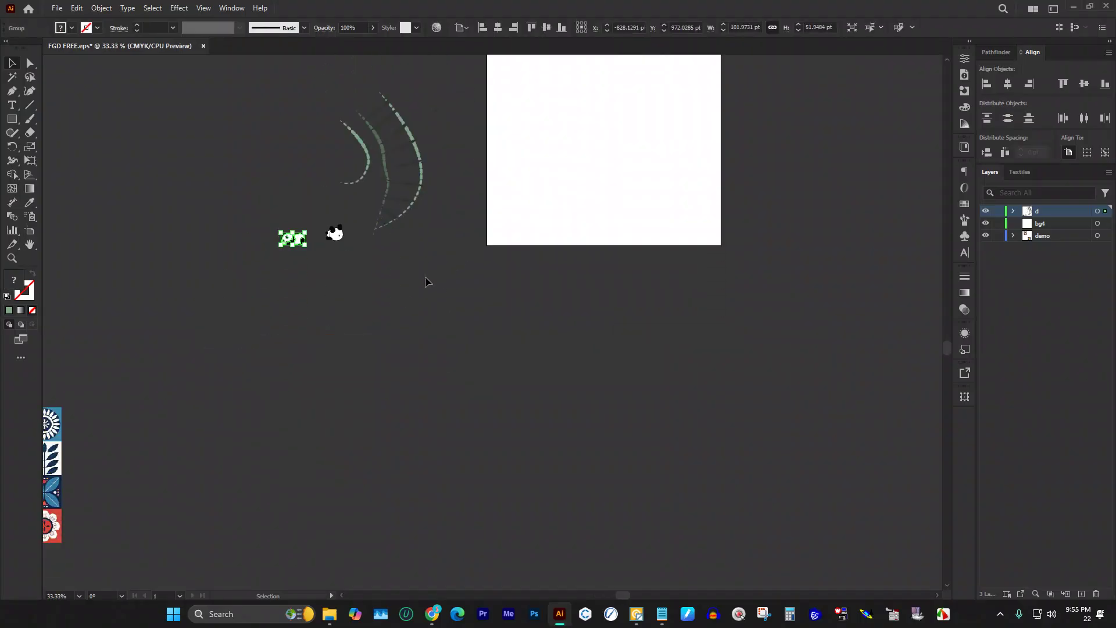
Step: Delete the zebra-stripe image and save FGD FREE.eps, accepting the legacy format warning
{"action": "scroll", "coordinate": [239, 198], "scroll_direction": "up", "scroll_amount": 2, "text": "alt"}
{"action": "left_click_drag", "start_coordinate": [215, 198], "coordinate": [702, 389]}
{"action": "scroll", "coordinate": [800, 418], "scroll_direction": "up", "scroll_amount": 2, "text": "alt"}
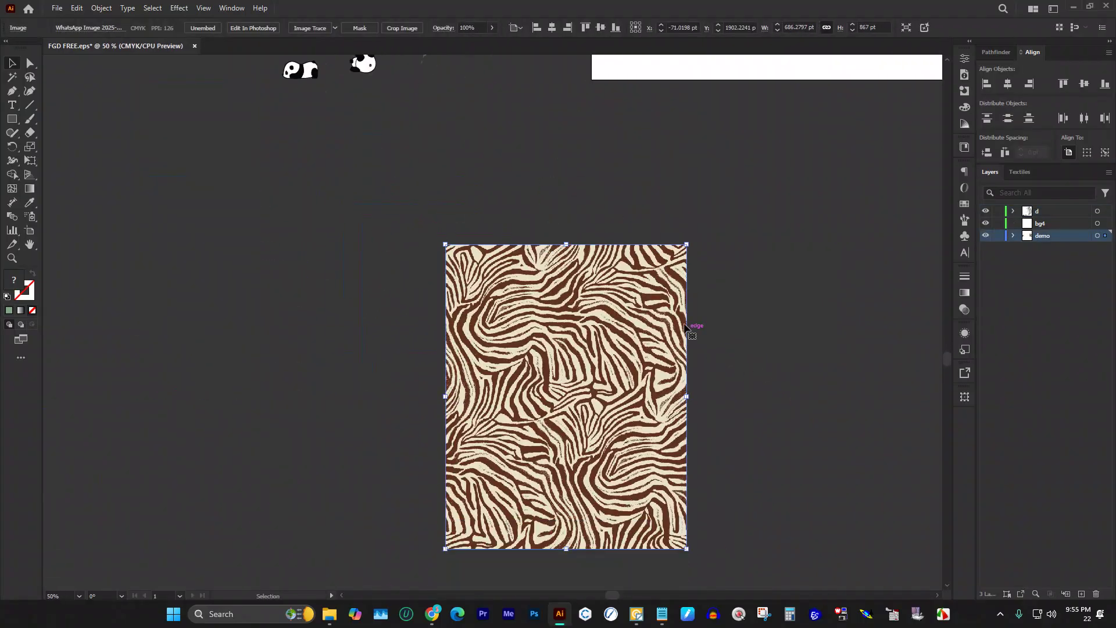
{"action": "scroll", "coordinate": [507, 267], "scroll_direction": "down", "scroll_amount": 1}
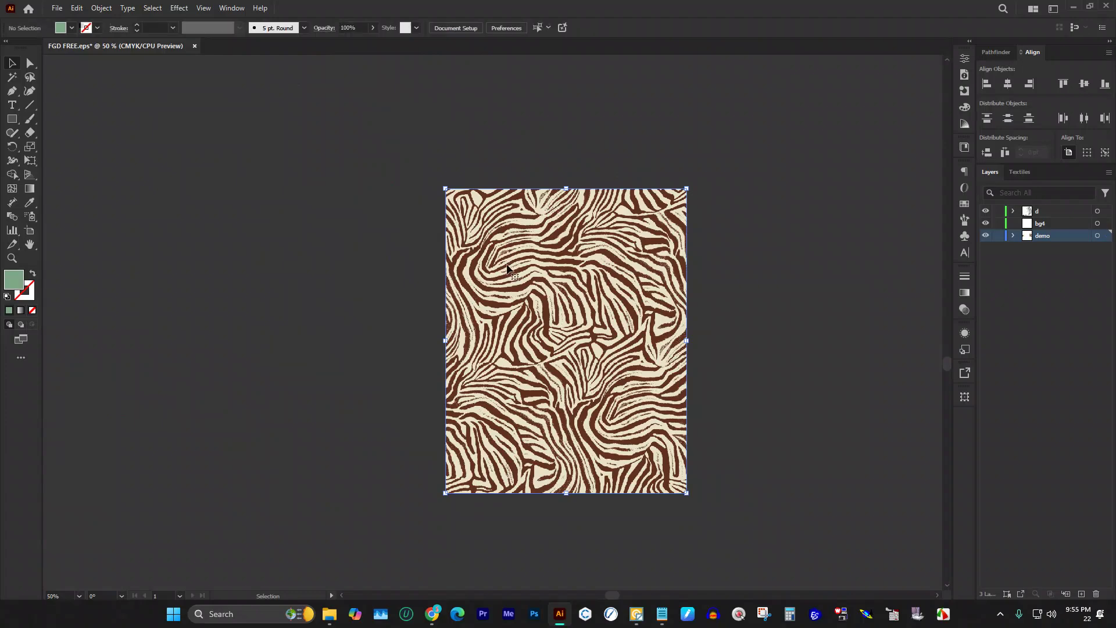
{"action": "key", "text": "Delete"}
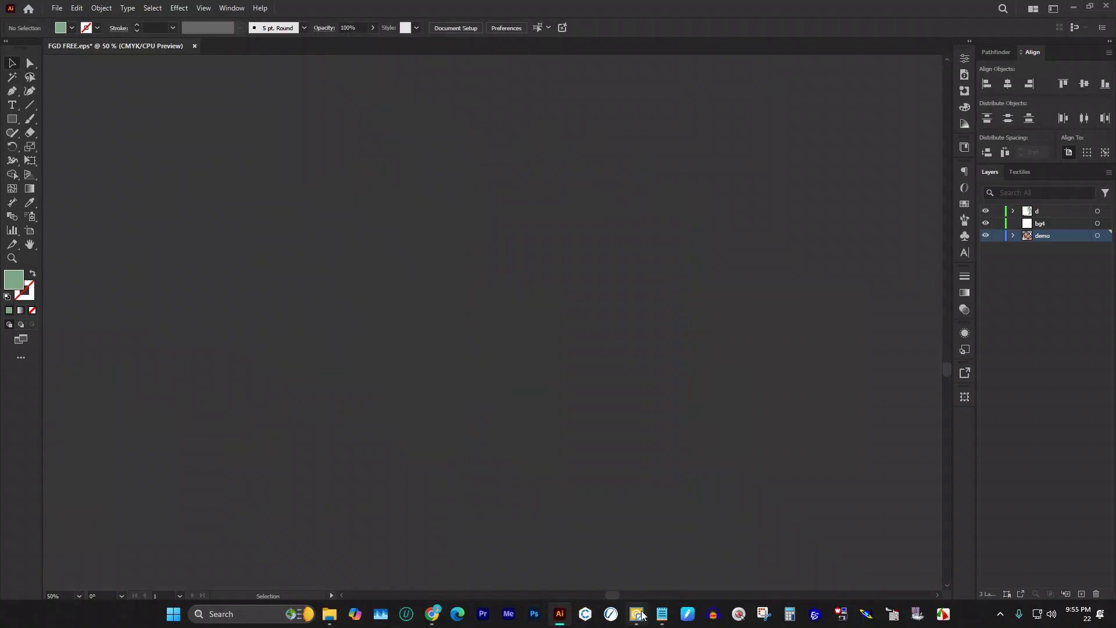
{"action": "key", "text": "ctrl+s"}
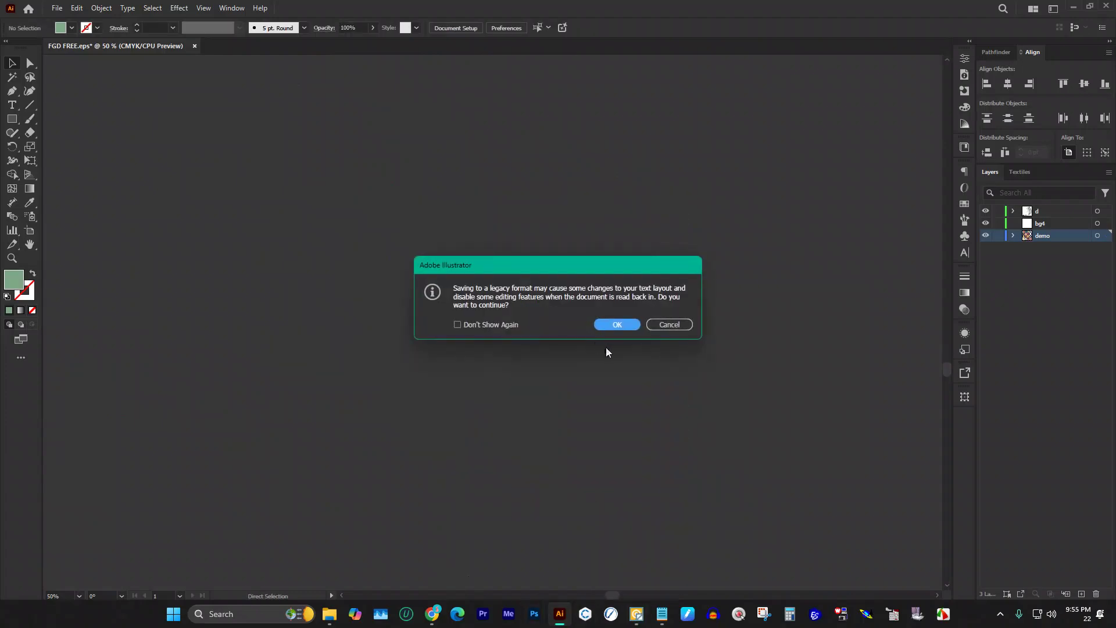
{"action": "left_click", "coordinate": [616, 324]}
Step: Load the zebra-stripe JPEG into Vector Magic and vectorise it with custom cream and brown colours
{"action": "left_click", "coordinate": [637, 614]}
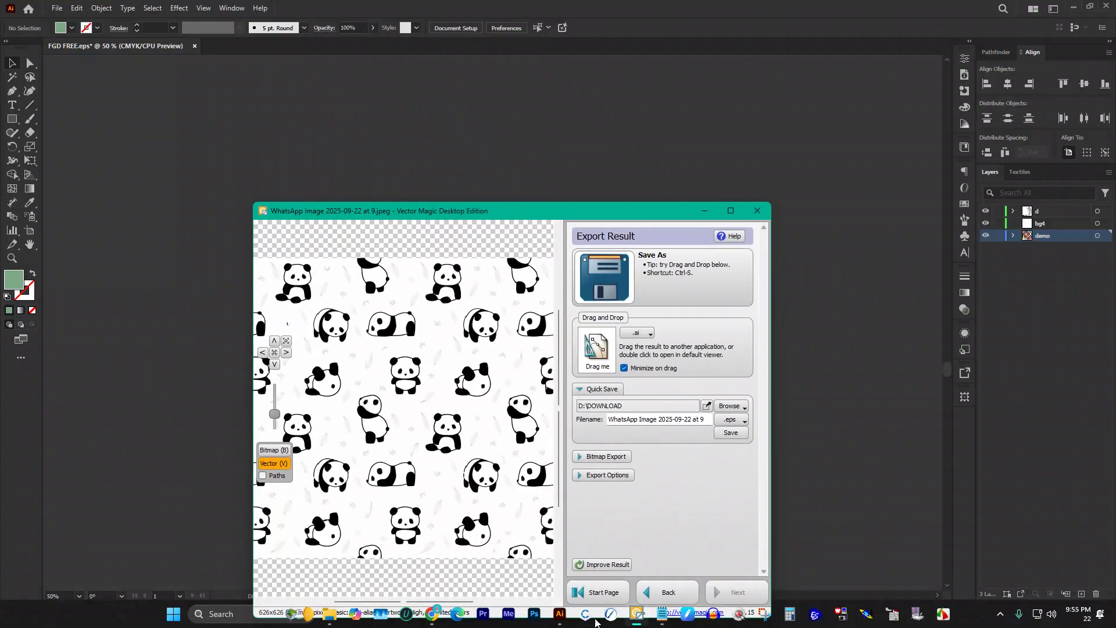
{"action": "left_click", "coordinate": [329, 613]}
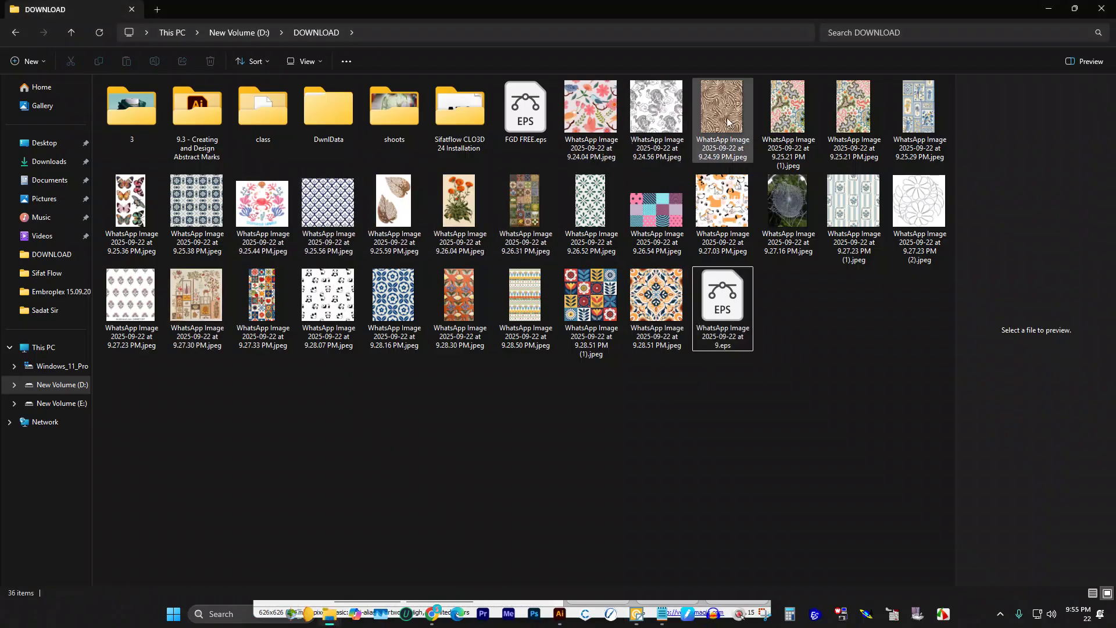
{"action": "left_click_drag", "start_coordinate": [723, 116], "coordinate": [602, 497]}
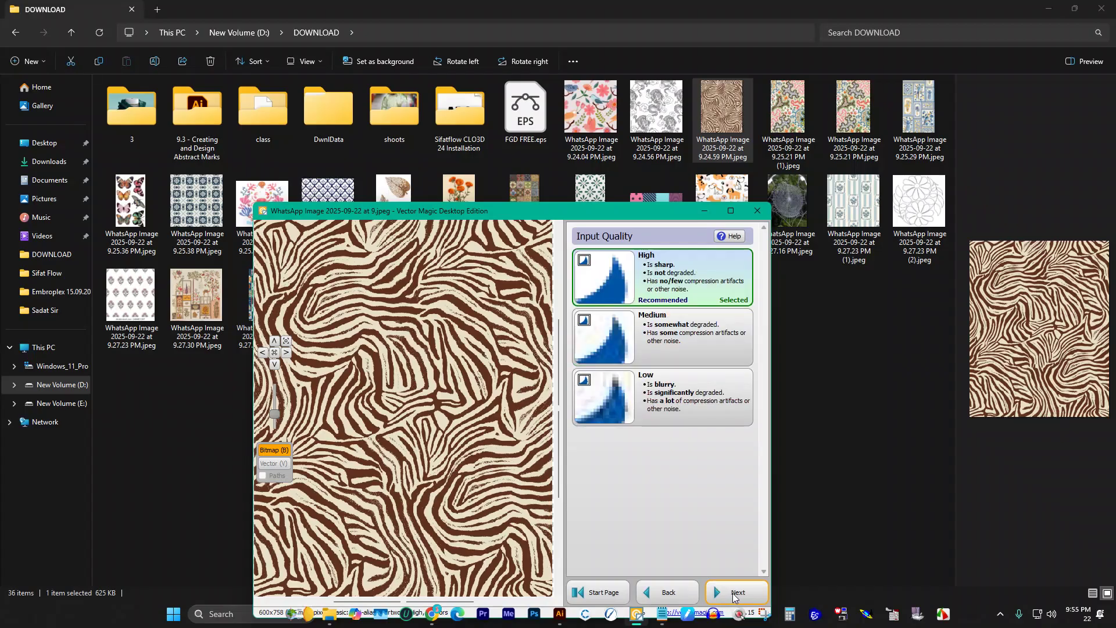
{"action": "left_click", "coordinate": [735, 597]}
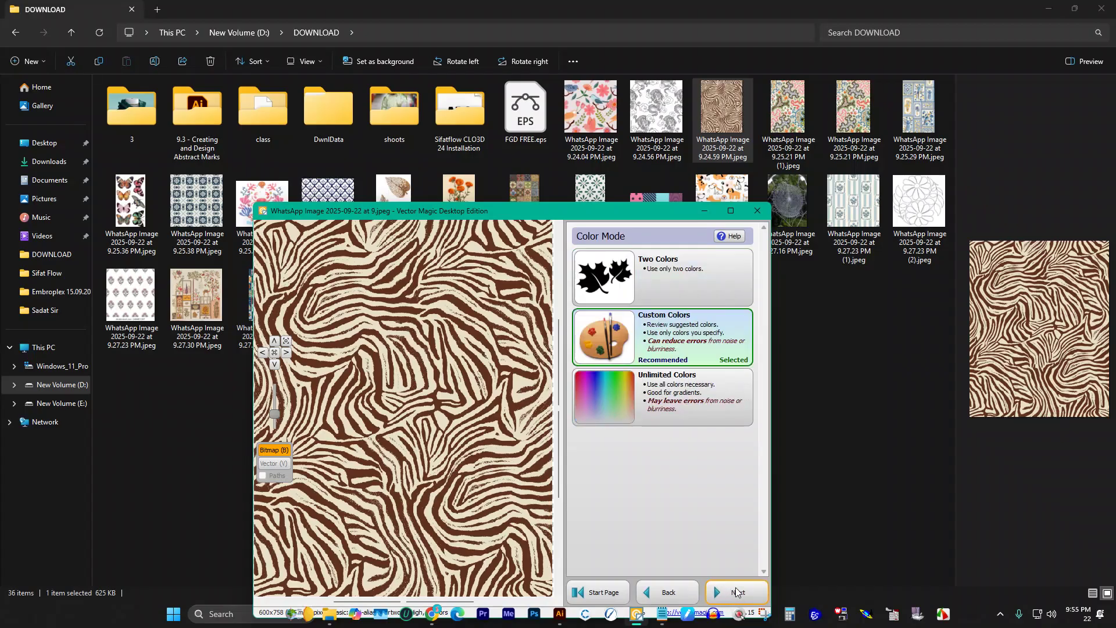
{"action": "left_click", "coordinate": [736, 593]}
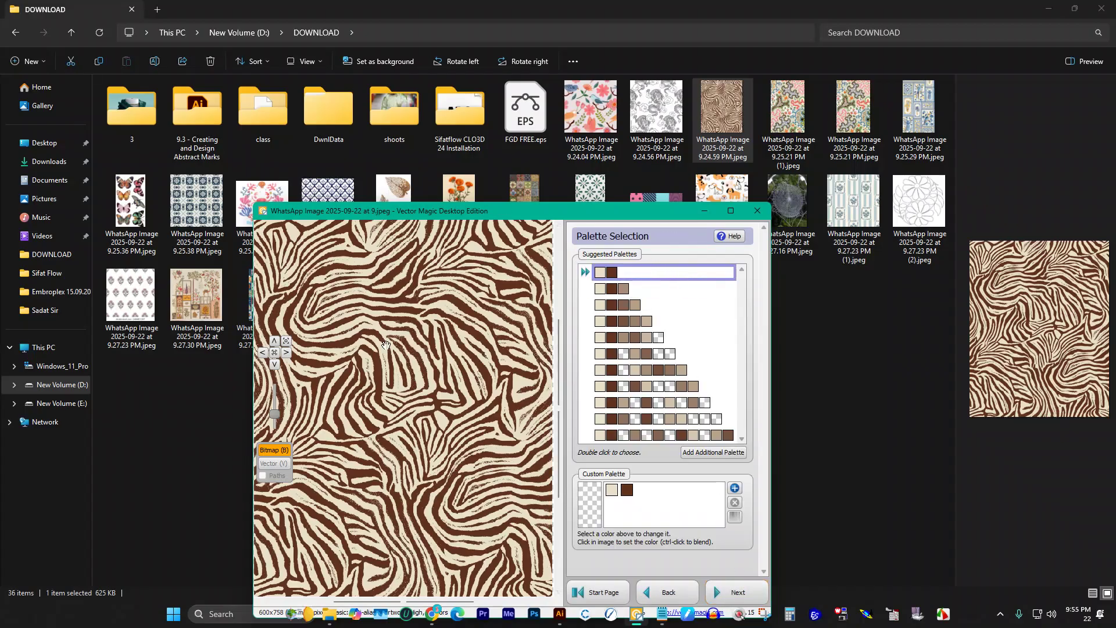
{"action": "left_click", "coordinate": [740, 601]}
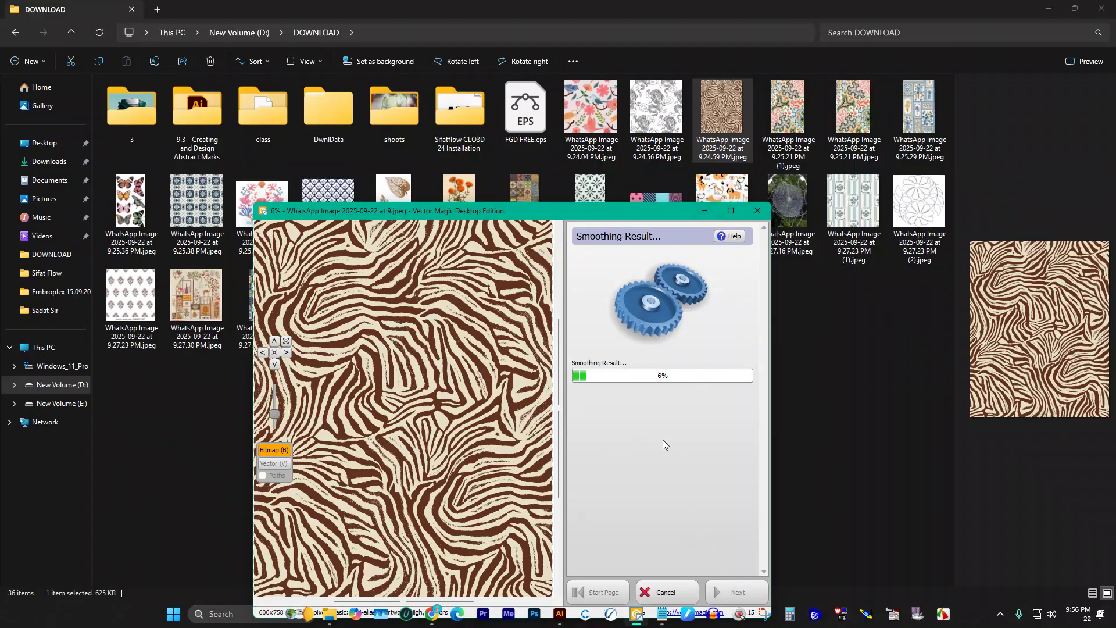
{"action": "key", "text": "alt+Tab"}
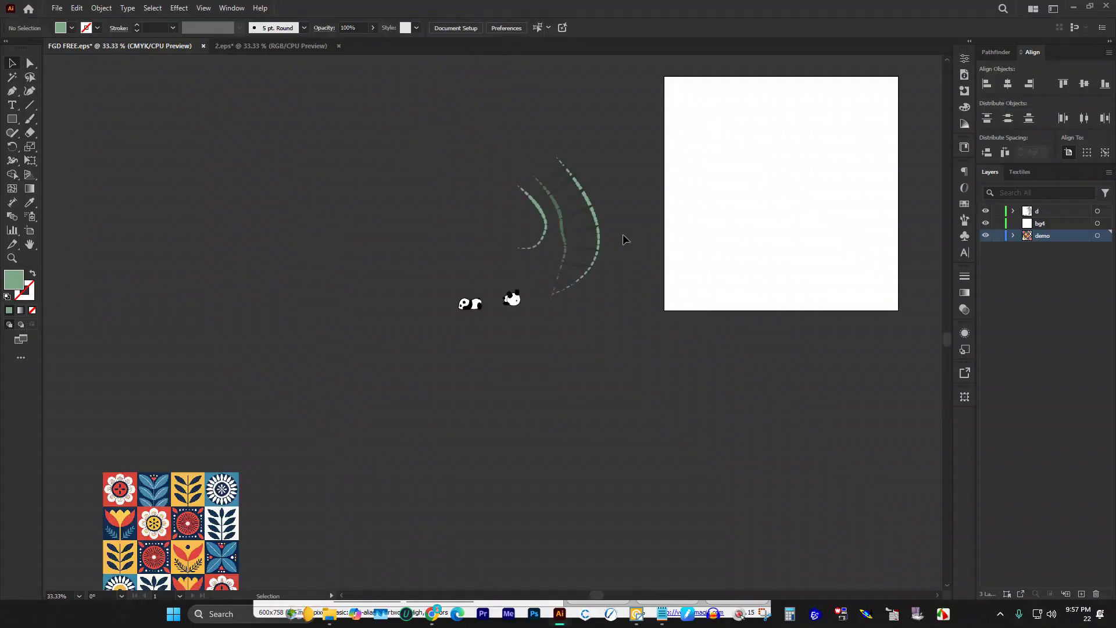
Step: Paste the traced brown wavy-stripe pattern and place it up-left, beside the green arcs
{"action": "scroll", "coordinate": [265, 180], "scroll_direction": "down", "scroll_amount": 2}
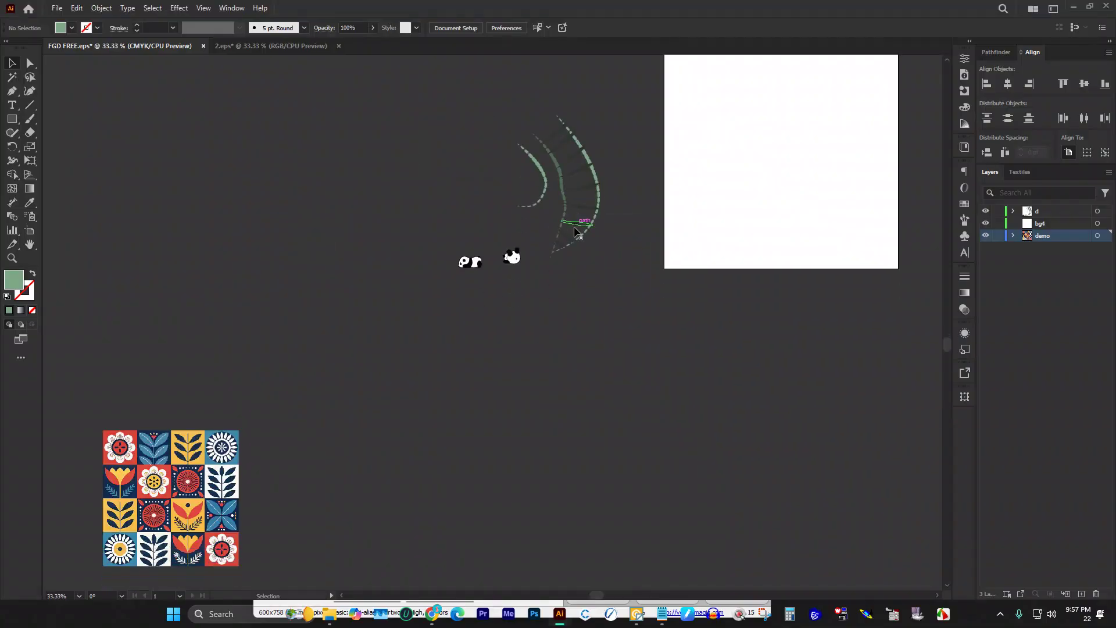
{"action": "scroll", "coordinate": [439, 180], "scroll_direction": "up", "scroll_amount": 1}
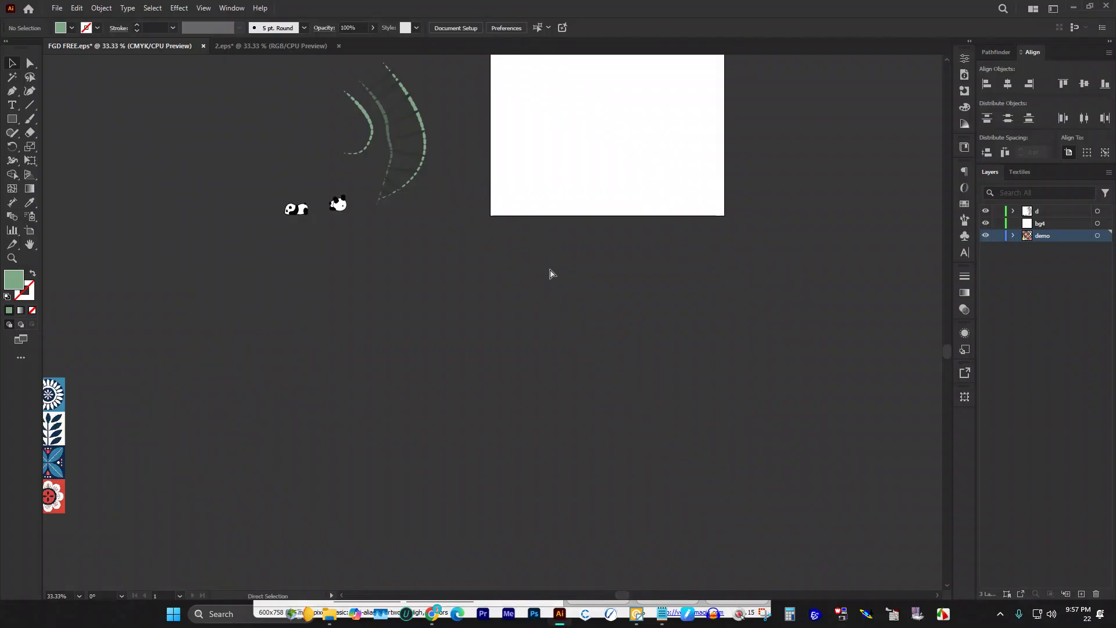
{"action": "key", "text": "ctrl+v"}
{"action": "left_click_drag", "start_coordinate": [511, 286], "coordinate": [180, 141]}
{"action": "scroll", "coordinate": [239, 149], "scroll_direction": "up", "scroll_amount": 1}
{"action": "left_click", "coordinate": [317, 123]}
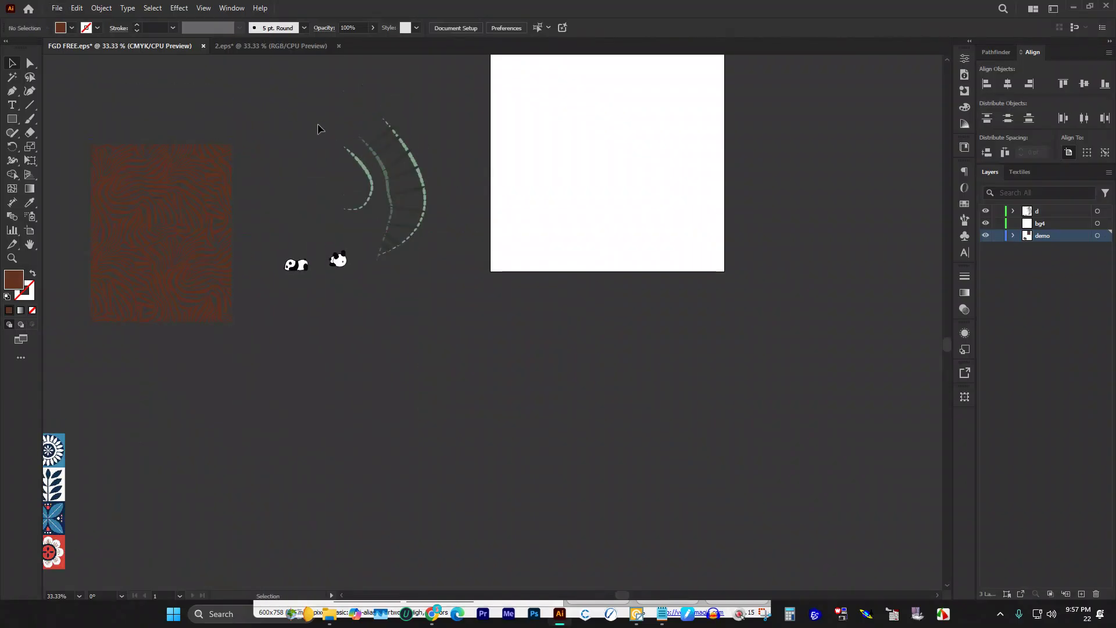
{"action": "scroll", "coordinate": [558, 281], "scroll_direction": "down", "scroll_amount": 1}
{"action": "scroll", "coordinate": [557, 276], "scroll_direction": "down", "scroll_amount": 1}
{"action": "scroll", "coordinate": [326, 127], "scroll_direction": "down", "scroll_amount": 1}
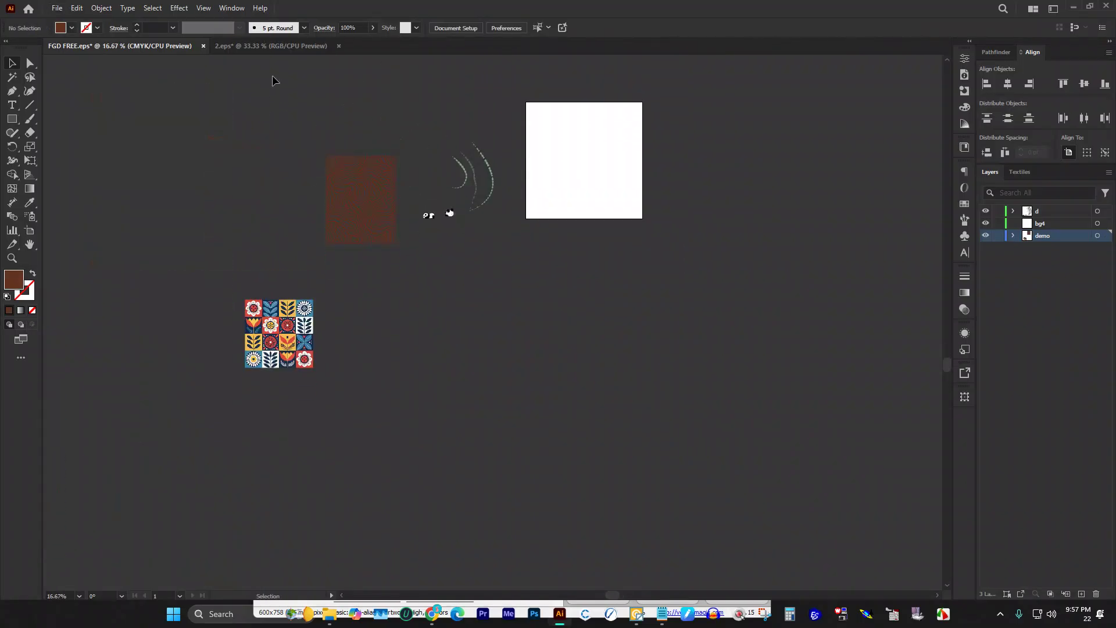
Step: Close 2.eps without saving its changes
{"action": "left_click", "coordinate": [282, 45]}
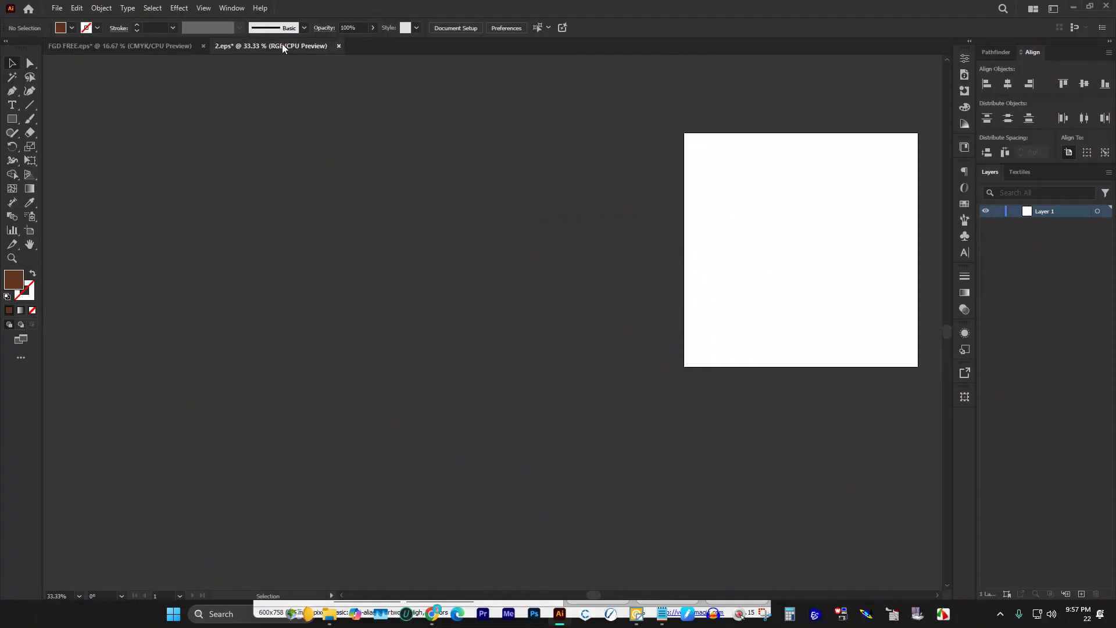
{"action": "left_click", "coordinate": [338, 45]}
{"action": "left_click", "coordinate": [598, 320]}
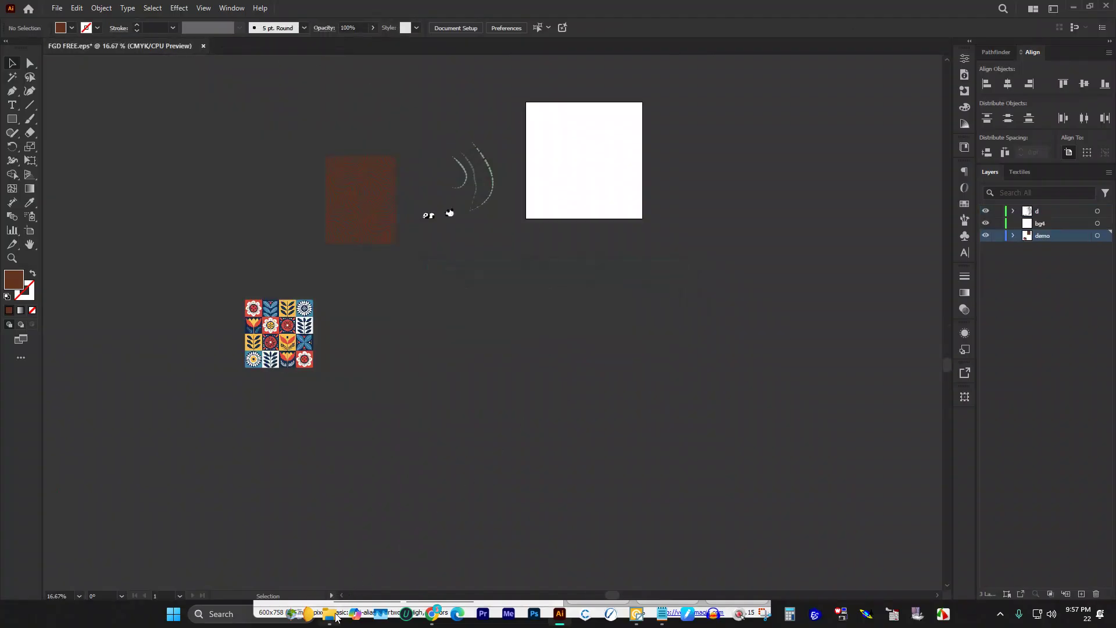
Step: Zoom in on the 4×4 folk-flower tile image to inspect it, then pick the Rectangle tool
{"action": "scroll", "coordinate": [283, 328], "scroll_direction": "up", "scroll_amount": 3}
{"action": "left_click", "coordinate": [284, 332]}
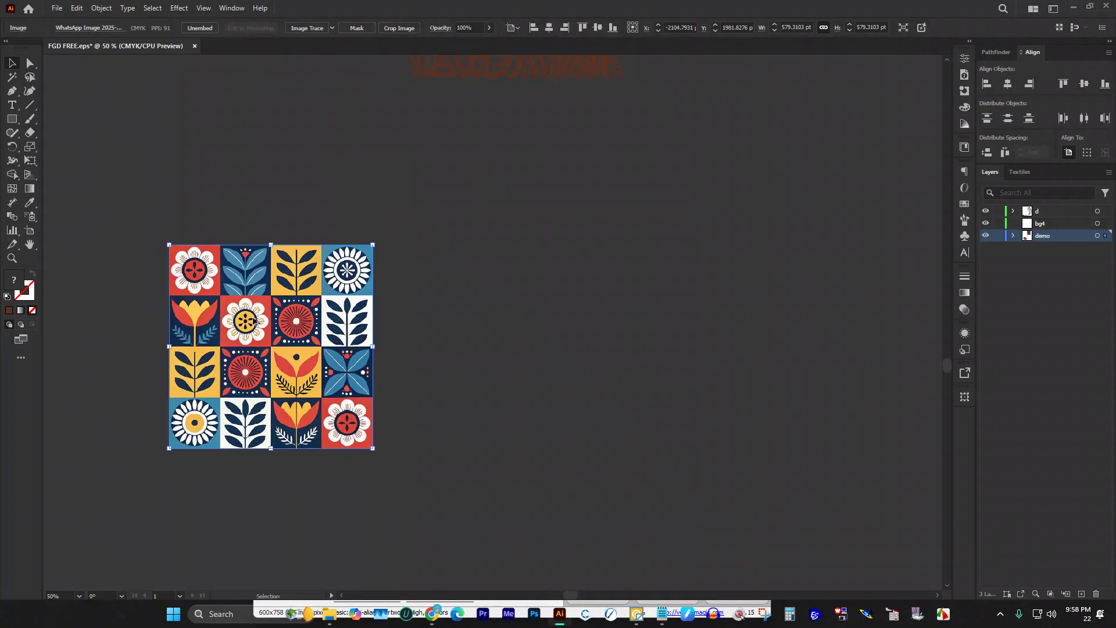
{"action": "scroll", "coordinate": [283, 332], "scroll_direction": "up", "scroll_amount": 2}
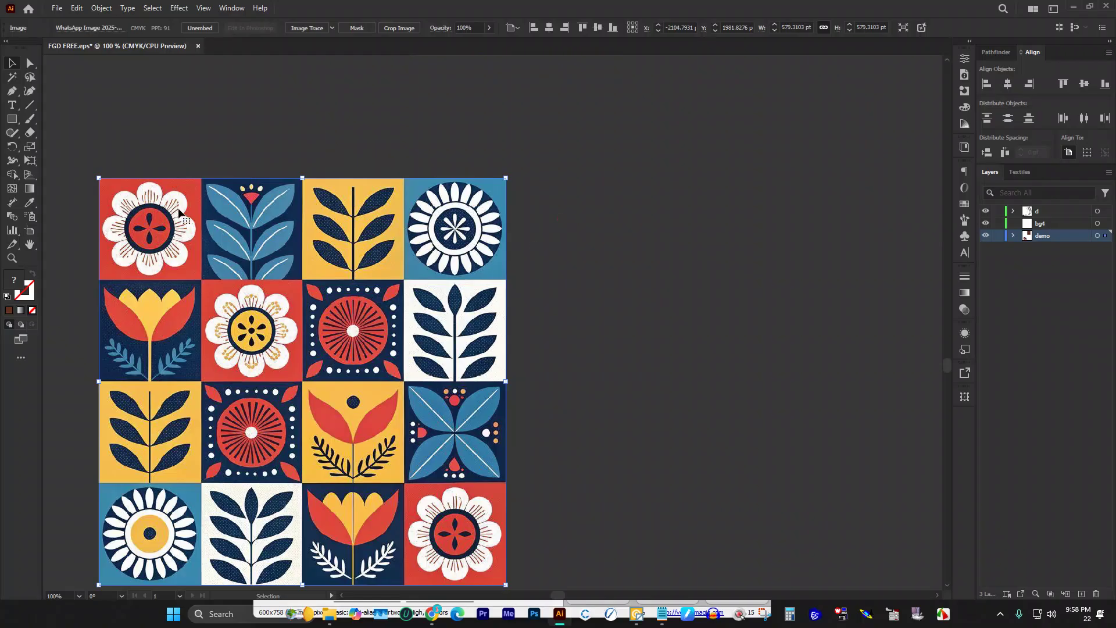
{"action": "left_click", "coordinate": [395, 124]}
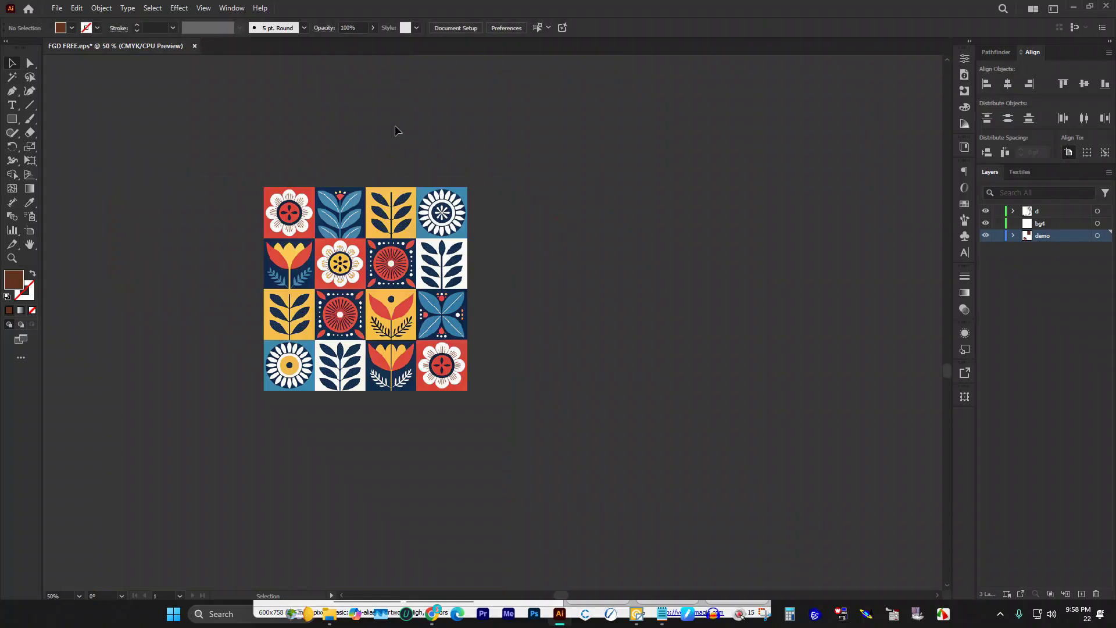
{"action": "scroll", "coordinate": [430, 185], "scroll_direction": "up", "scroll_amount": 1}
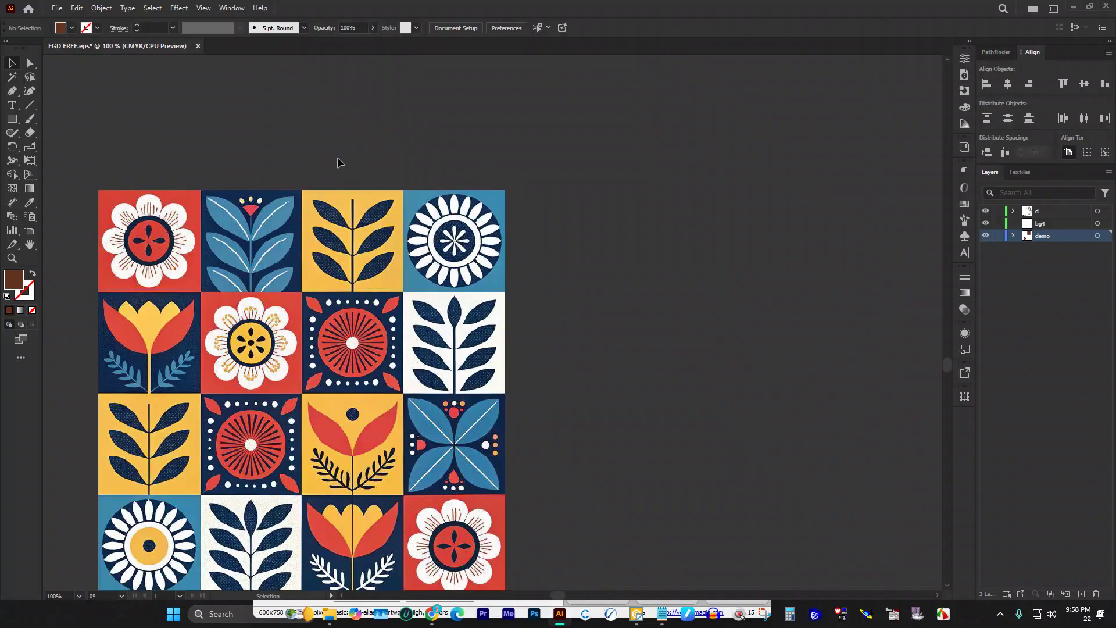
{"action": "scroll", "coordinate": [379, 163], "scroll_direction": "down", "scroll_amount": 2}
{"action": "scroll", "coordinate": [410, 169], "scroll_direction": "up", "scroll_amount": 4}
{"action": "left_click", "coordinate": [11, 119]}
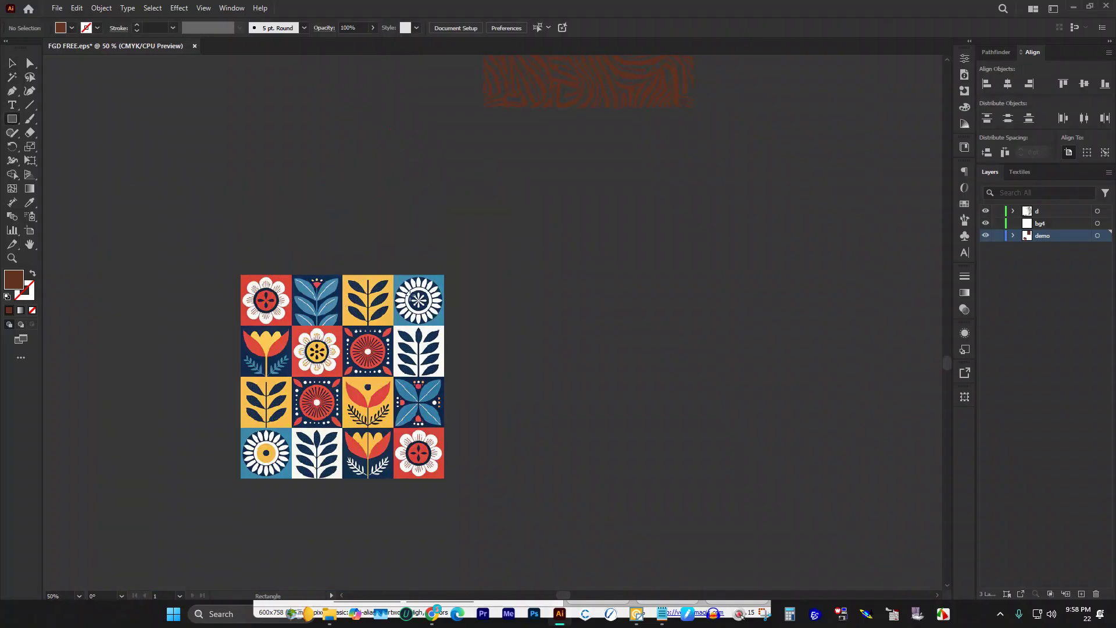
Step: Draw a square above the tile pattern and duplicate it into four evenly spaced squares
{"action": "mouse_move", "coordinate": [232, 215]}
{"action": "left_mouse_down"}
{"action": "mouse_move", "coordinate": [279, 257]}
{"action": "mouse_move", "coordinate": [294, 229]}
{"action": "mouse_move", "coordinate": [287, 158]}
{"action": "left_mouse_up"}
{"action": "left_click", "coordinate": [12, 63]}
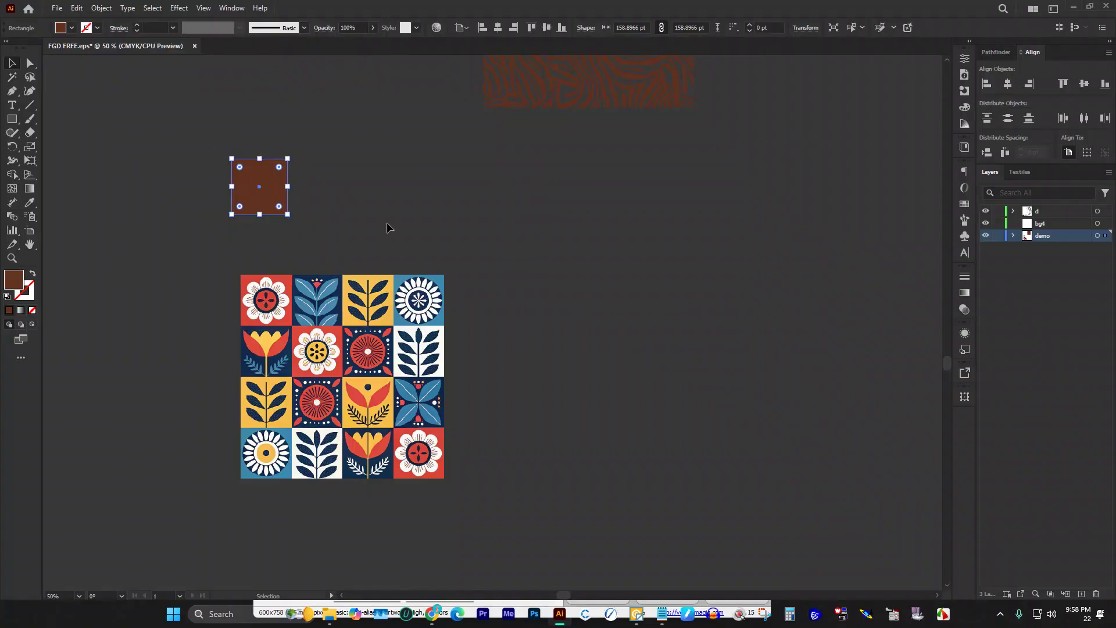
{"action": "scroll", "coordinate": [265, 163], "scroll_direction": "up", "scroll_amount": 2}
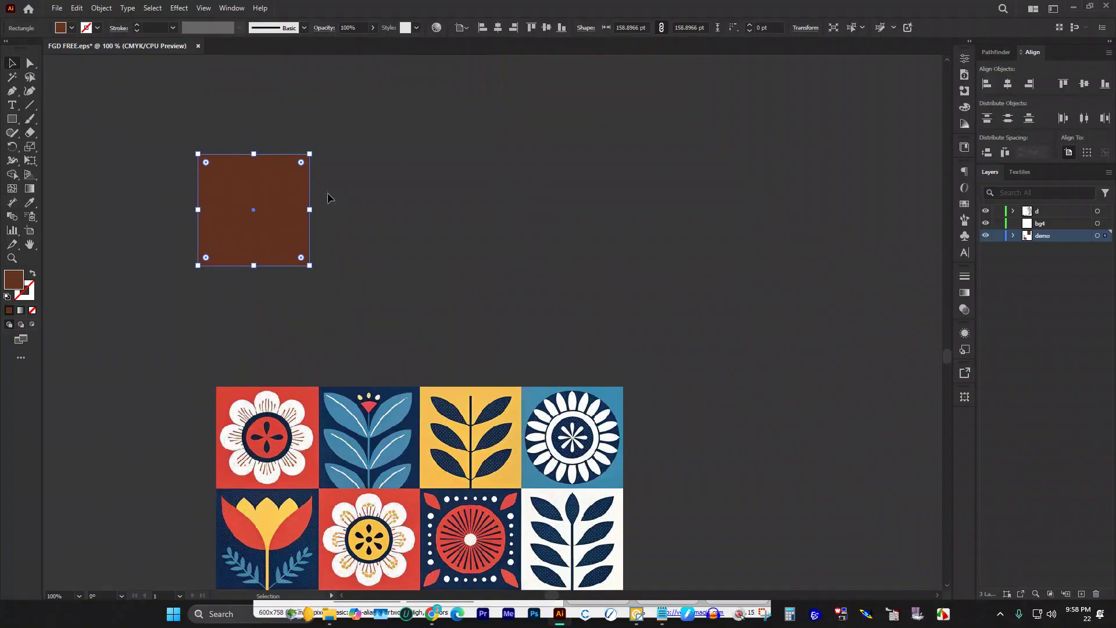
{"action": "left_click_drag", "start_coordinate": [263, 183], "coordinate": [398, 191]}
{"action": "key", "text": "ctrl+d"}
{"action": "key", "text": "ctrl+d"}
{"action": "left_click", "coordinate": [372, 288]}
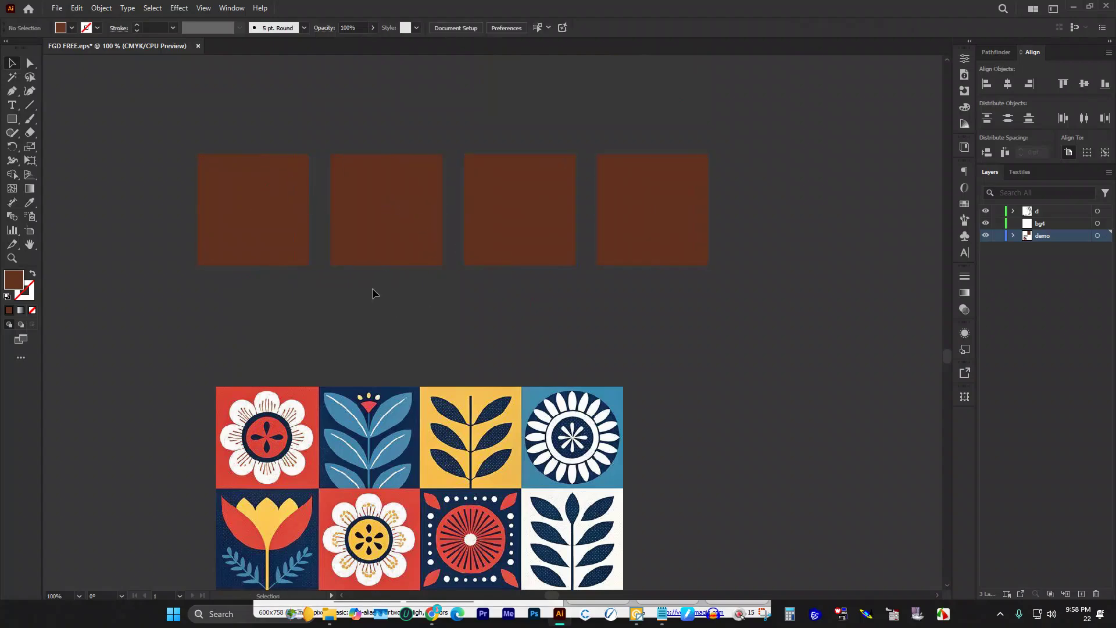
Step: Eyedrop the tile's red into the first square and navy into the second
{"action": "left_click", "coordinate": [274, 209]}
{"action": "key", "text": "i"}
{"action": "left_click", "coordinate": [308, 387]}
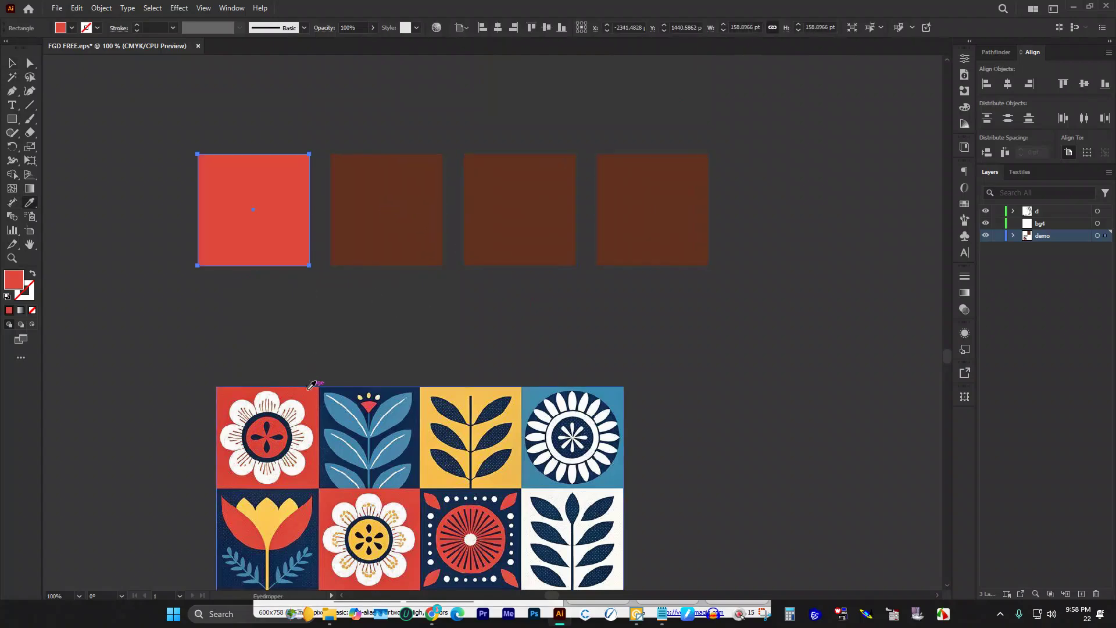
{"action": "left_click", "coordinate": [437, 210], "text": "ctrl"}
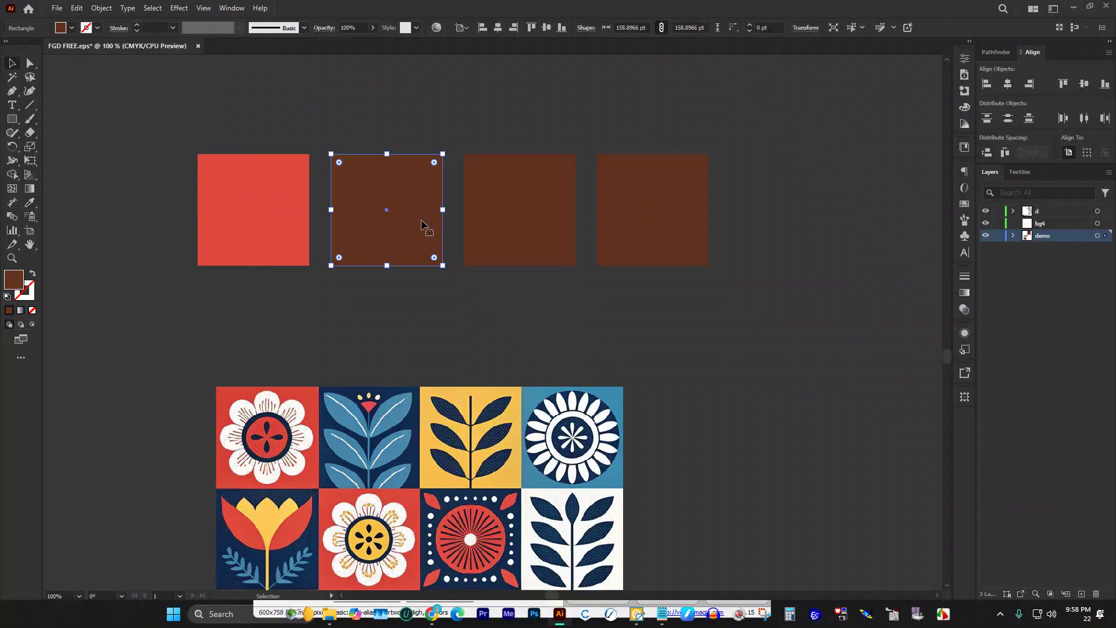
{"action": "left_click", "coordinate": [361, 388]}
{"action": "left_click", "coordinate": [12, 64]}
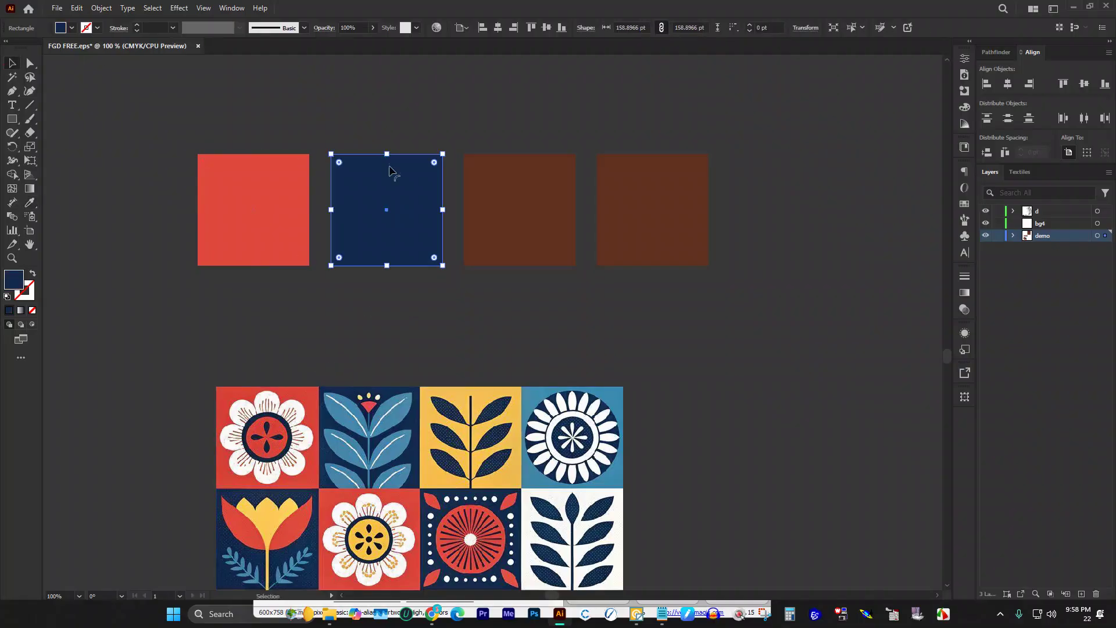
Step: Eyedrop the tile's yellow into the third square and blue into the fourth
{"action": "left_click", "coordinate": [555, 192]}
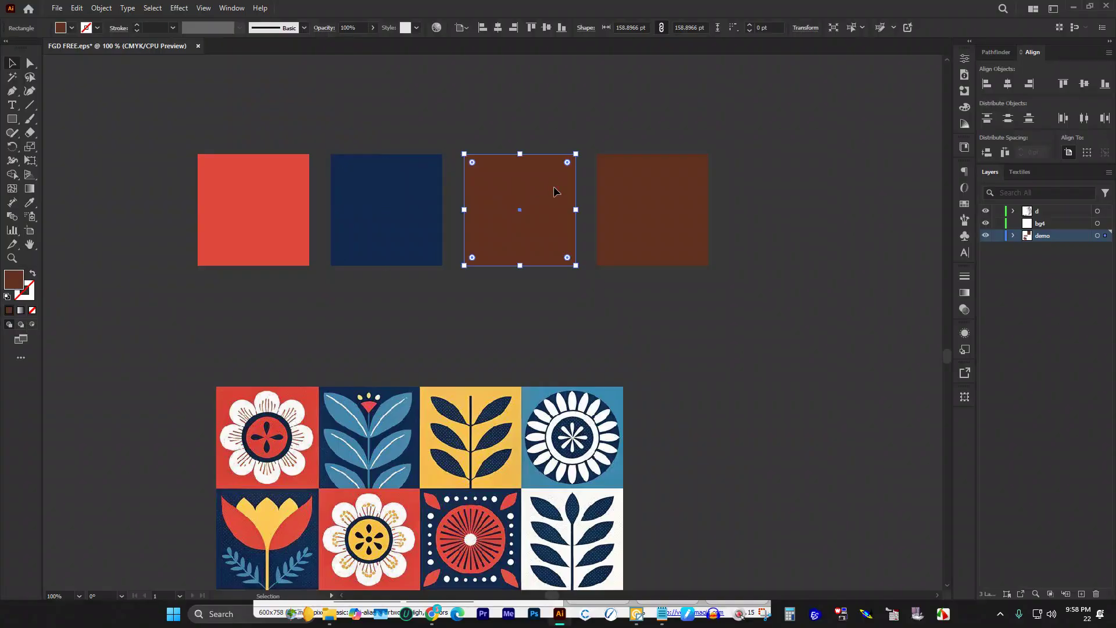
{"action": "key", "text": "i"}
{"action": "left_click", "coordinate": [488, 395]}
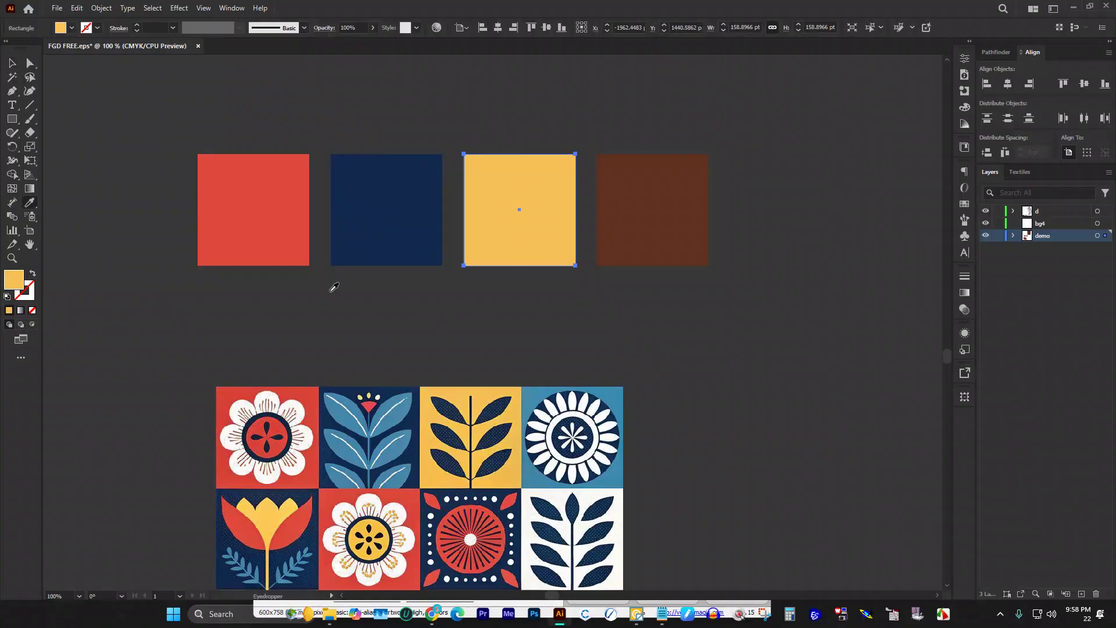
{"action": "key", "text": "v"}
{"action": "left_click", "coordinate": [654, 202]}
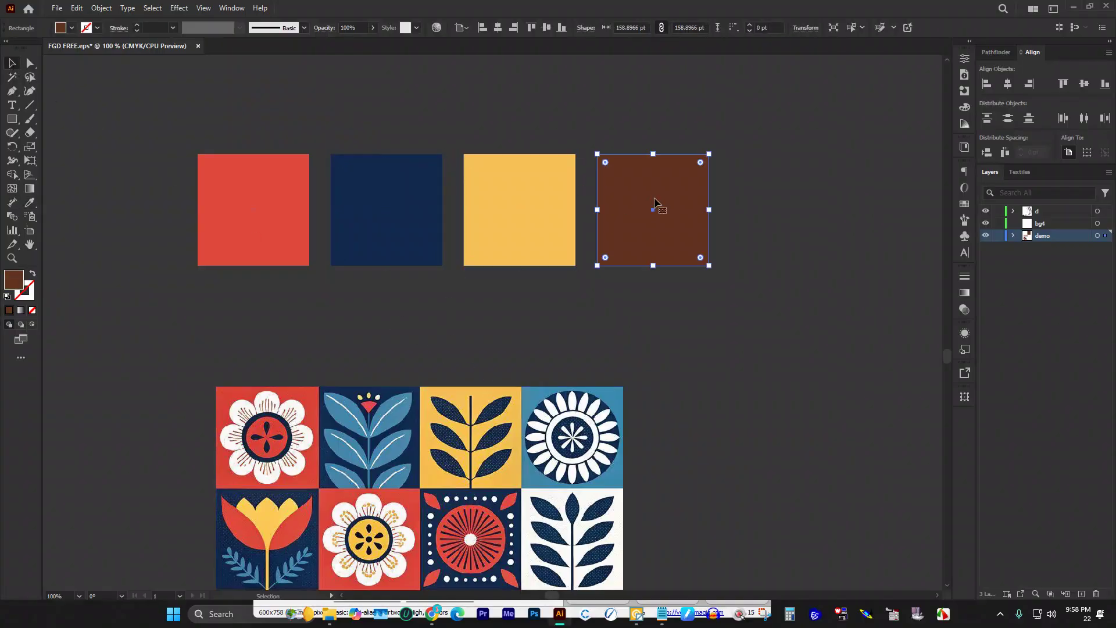
{"action": "key", "text": "i"}
{"action": "left_click", "coordinate": [541, 391]}
{"action": "key", "text": "v"}
{"action": "left_click", "coordinate": [457, 118]}
Step: Select the folk tile pattern image
{"action": "scroll", "coordinate": [647, 116], "scroll_direction": "down", "scroll_amount": 2}
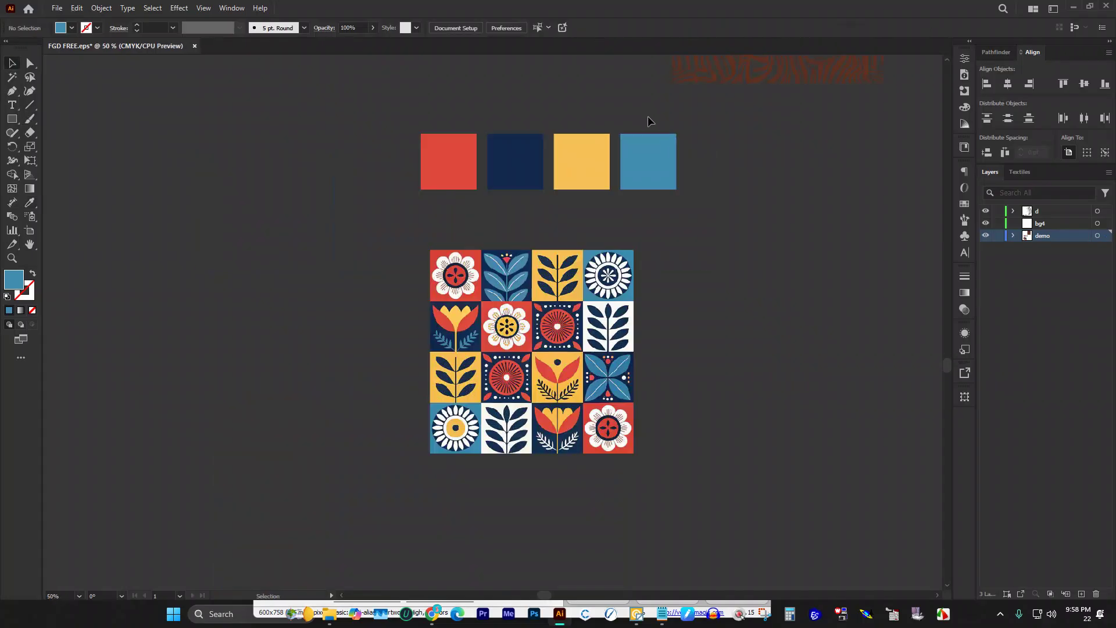
{"action": "scroll", "coordinate": [645, 128], "scroll_direction": "up", "scroll_amount": 1}
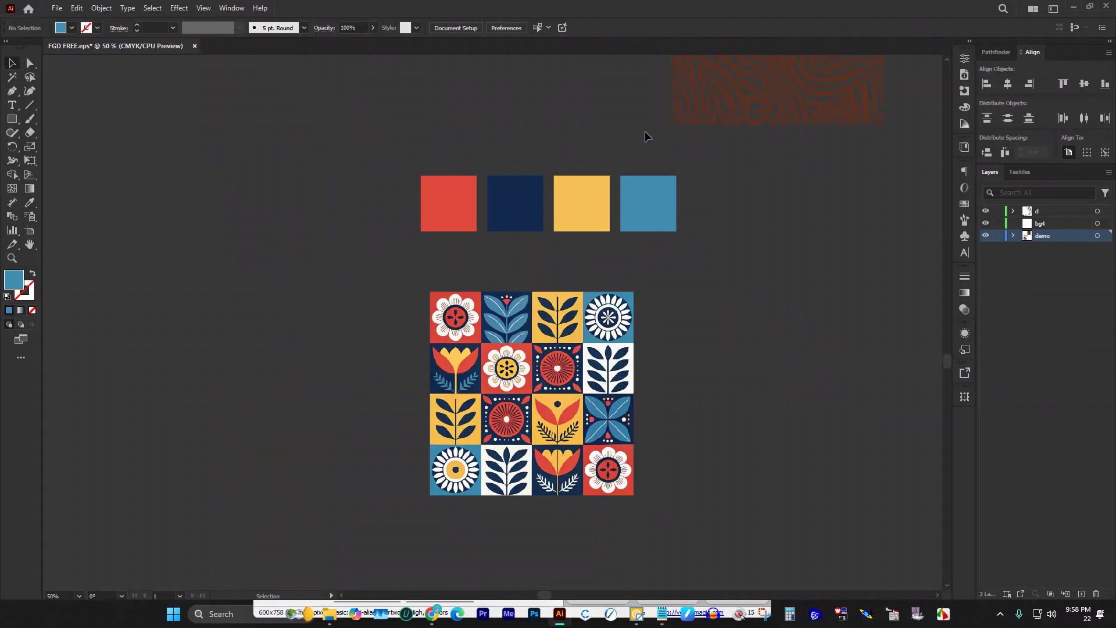
{"action": "scroll", "coordinate": [643, 130], "scroll_direction": "down", "scroll_amount": 1}
{"action": "left_click", "coordinate": [554, 302]}
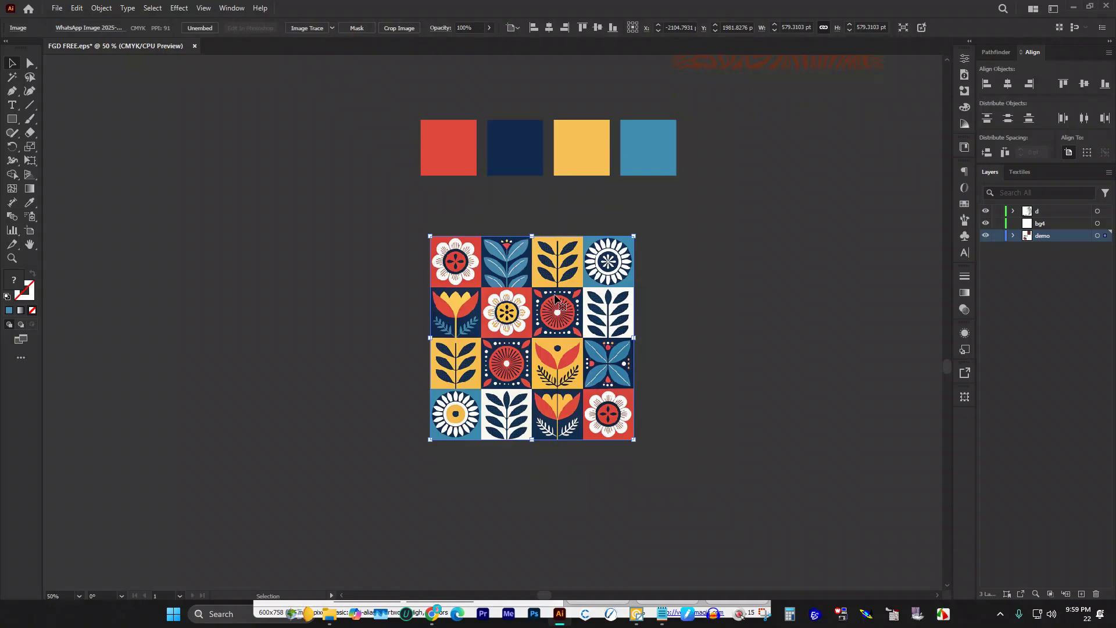
Step: Draw a blue circle about 110.48 pt across to the right of the tile pattern
{"action": "left_click", "coordinate": [700, 265]}
{"action": "scroll", "coordinate": [704, 258], "scroll_direction": "up", "scroll_amount": 2}
{"action": "scroll", "coordinate": [680, 250], "scroll_direction": "down", "scroll_amount": 2}
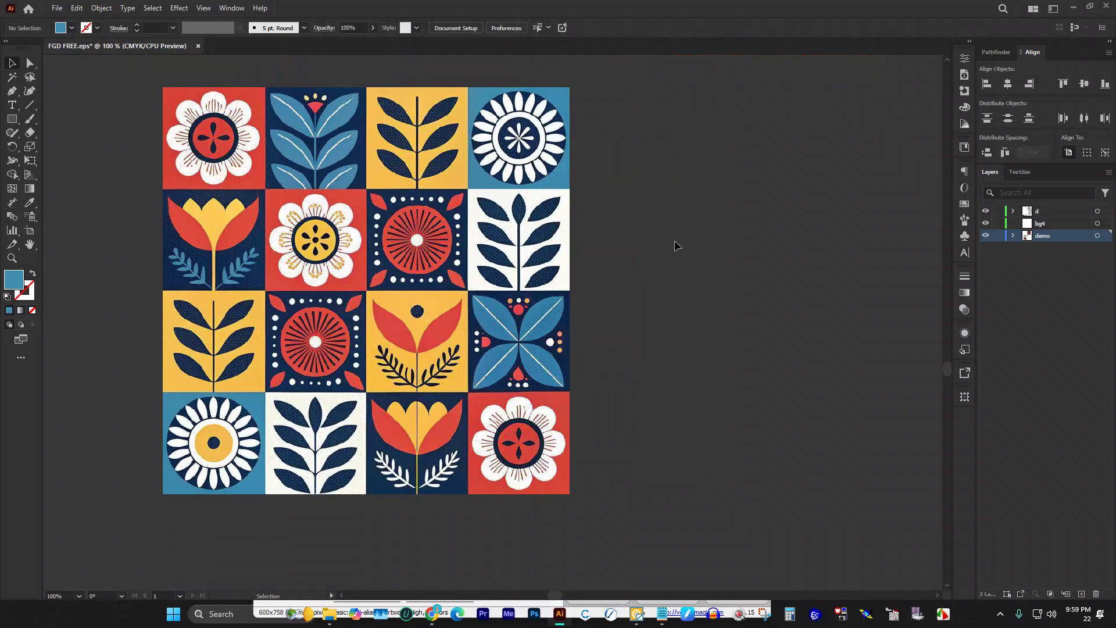
{"action": "scroll", "coordinate": [581, 210], "scroll_direction": "up", "scroll_amount": 2}
{"action": "scroll", "coordinate": [558, 244], "scroll_direction": "down", "scroll_amount": 3}
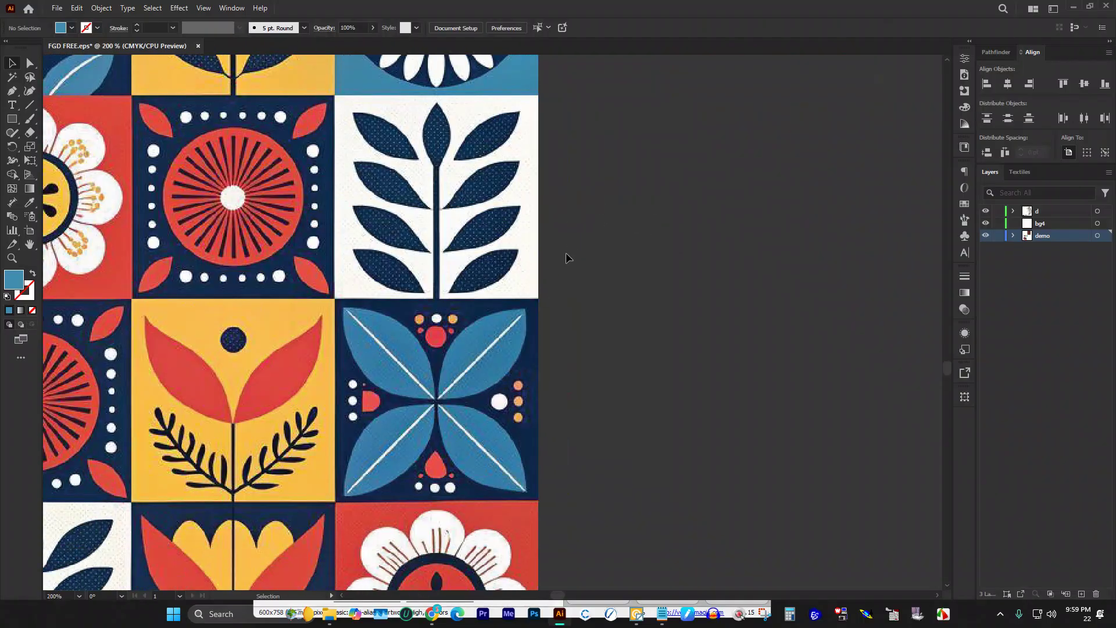
{"action": "left_click", "coordinate": [11, 118]}
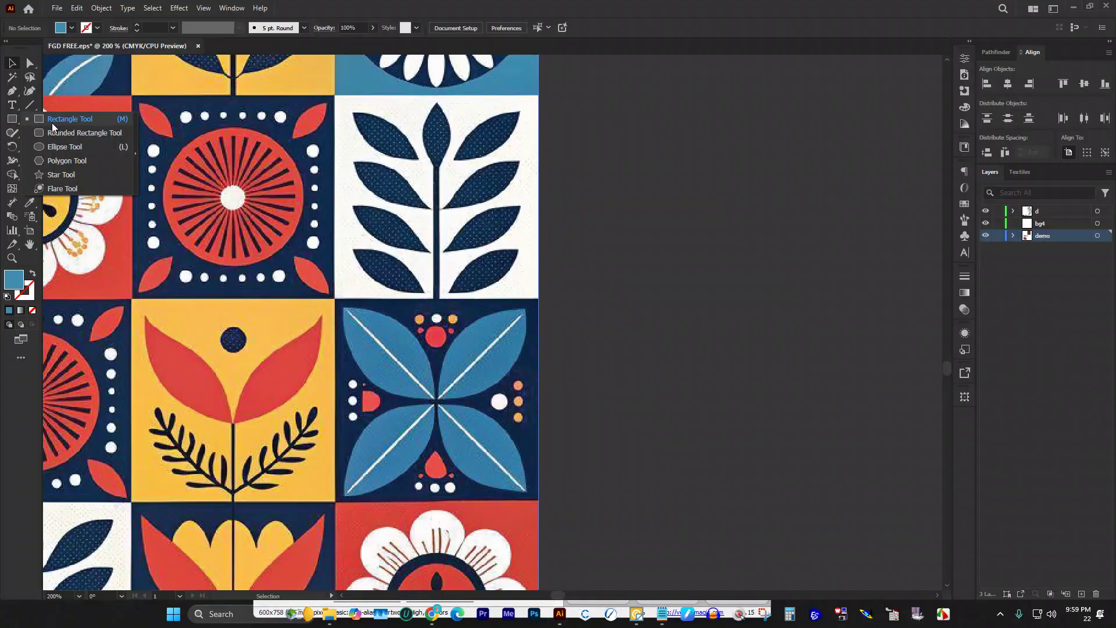
{"action": "left_click", "coordinate": [56, 148]}
{"action": "scroll", "coordinate": [639, 228], "scroll_direction": "down", "scroll_amount": 1}
{"action": "left_click_drag", "start_coordinate": [672, 244], "coordinate": [751, 399]}
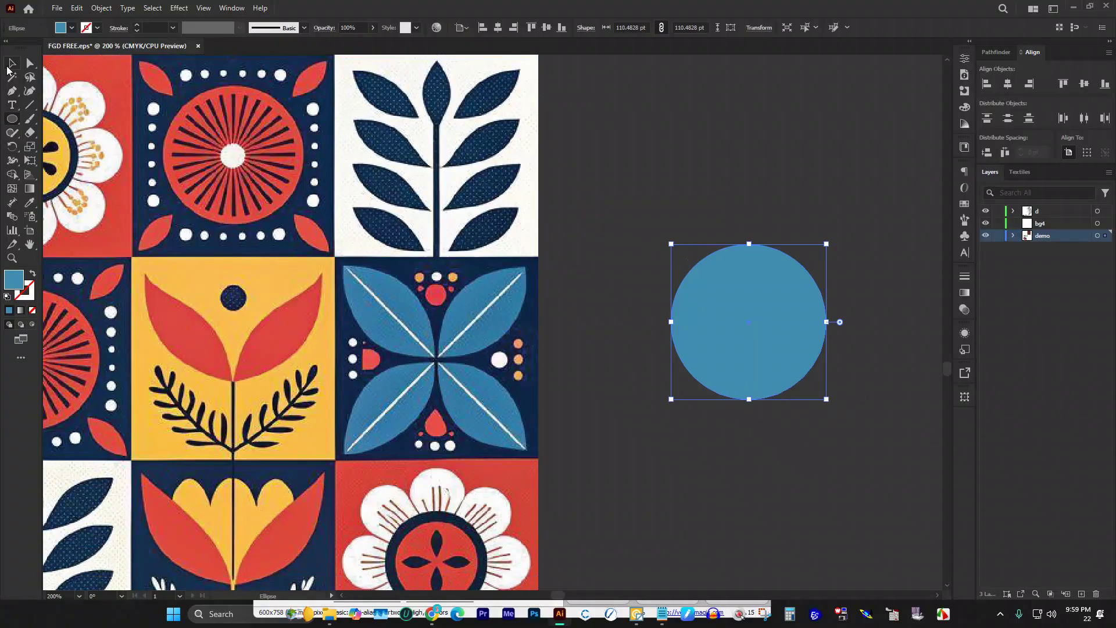
Step: Select the circle's top anchor point with the Direct Selection tool
{"action": "left_click", "coordinate": [28, 64]}
{"action": "left_click", "coordinate": [12, 91]}
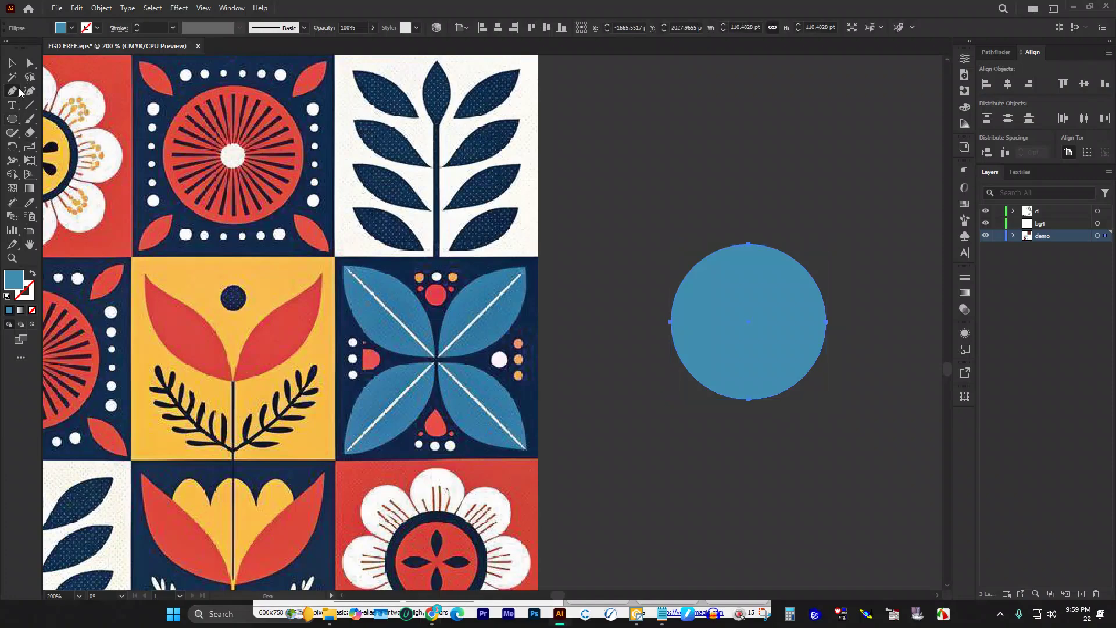
{"action": "left_click", "coordinate": [15, 90]}
{"action": "left_click", "coordinate": [54, 103]}
{"action": "left_click", "coordinate": [748, 245]}
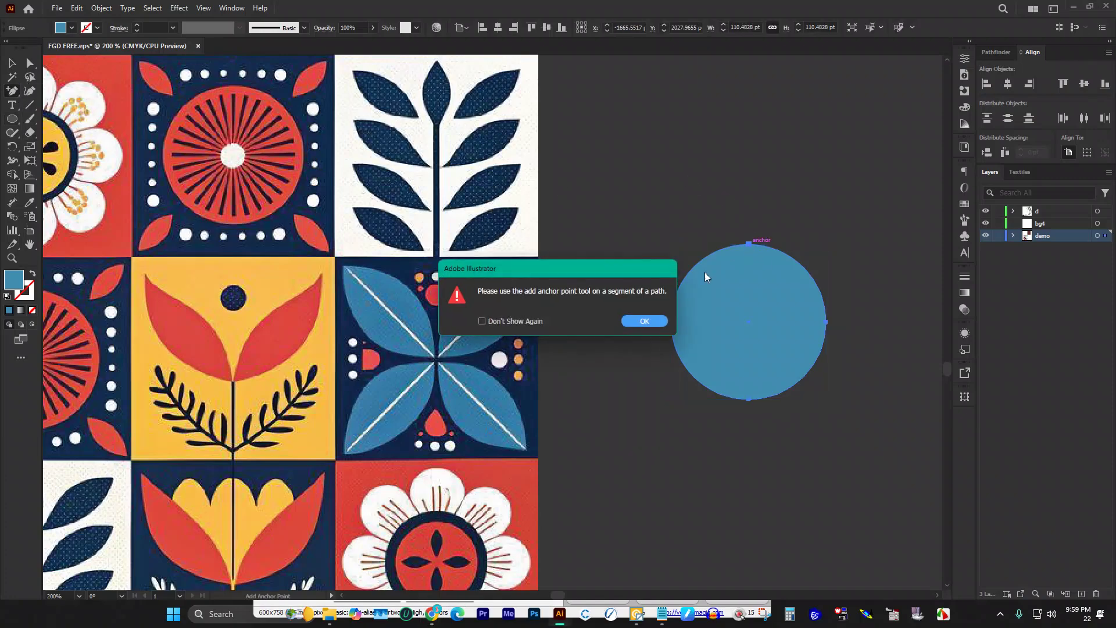
{"action": "left_click", "coordinate": [644, 321]}
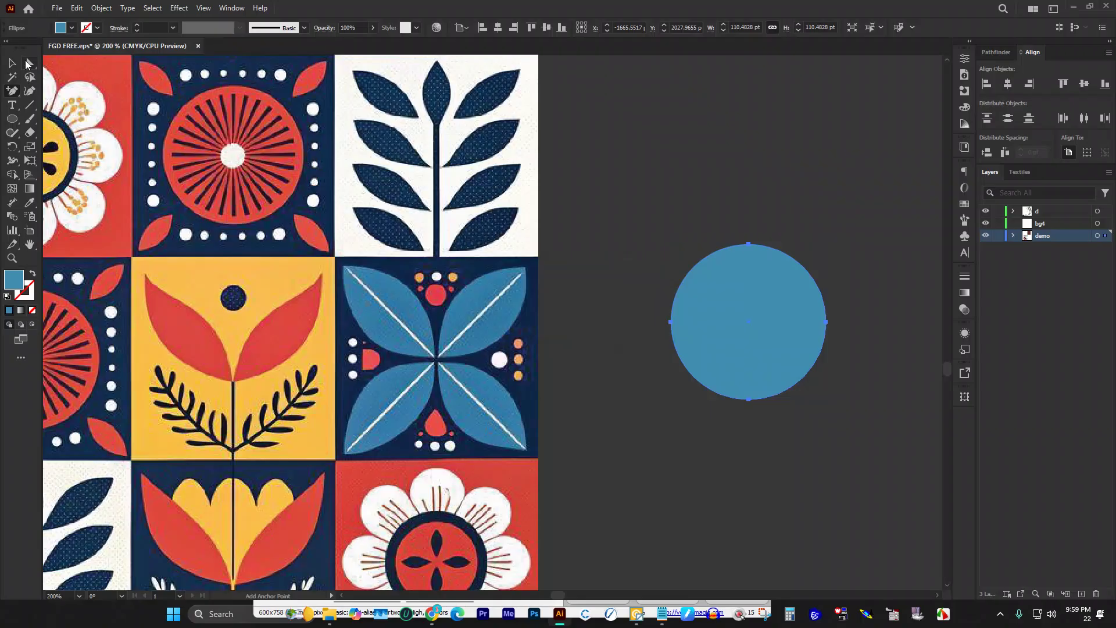
{"action": "left_click", "coordinate": [30, 64]}
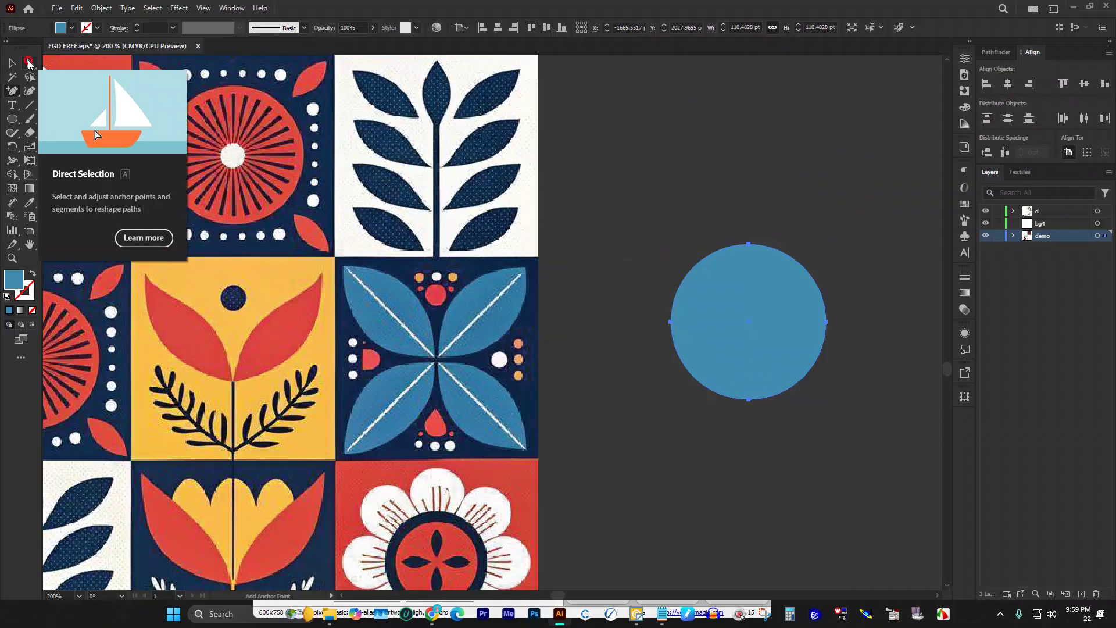
{"action": "left_click", "coordinate": [749, 243]}
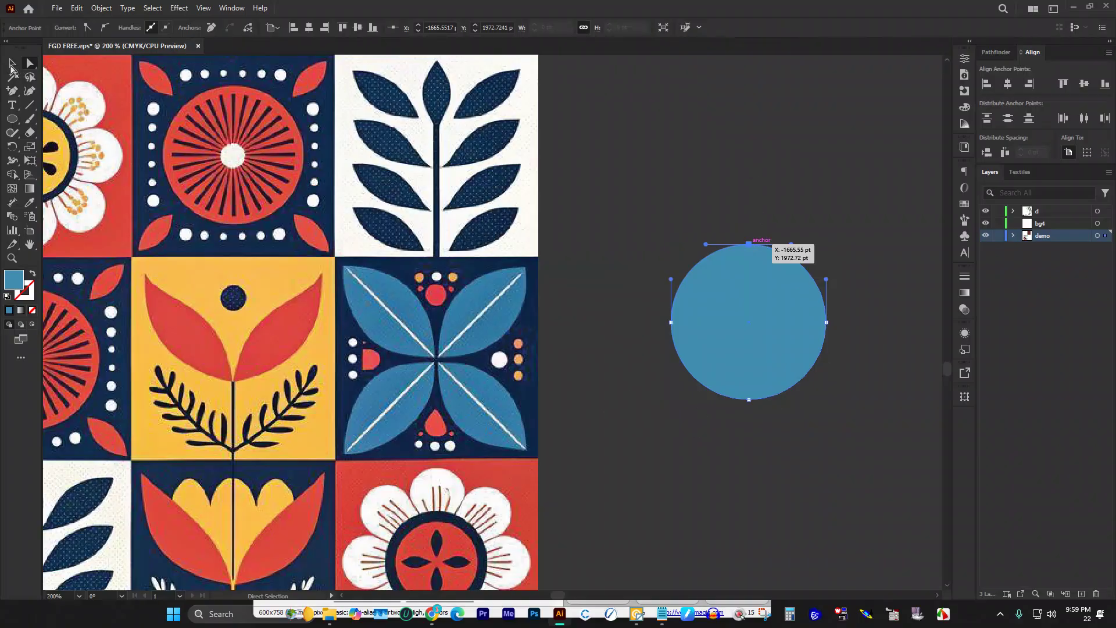
{"action": "left_click", "coordinate": [11, 69]}
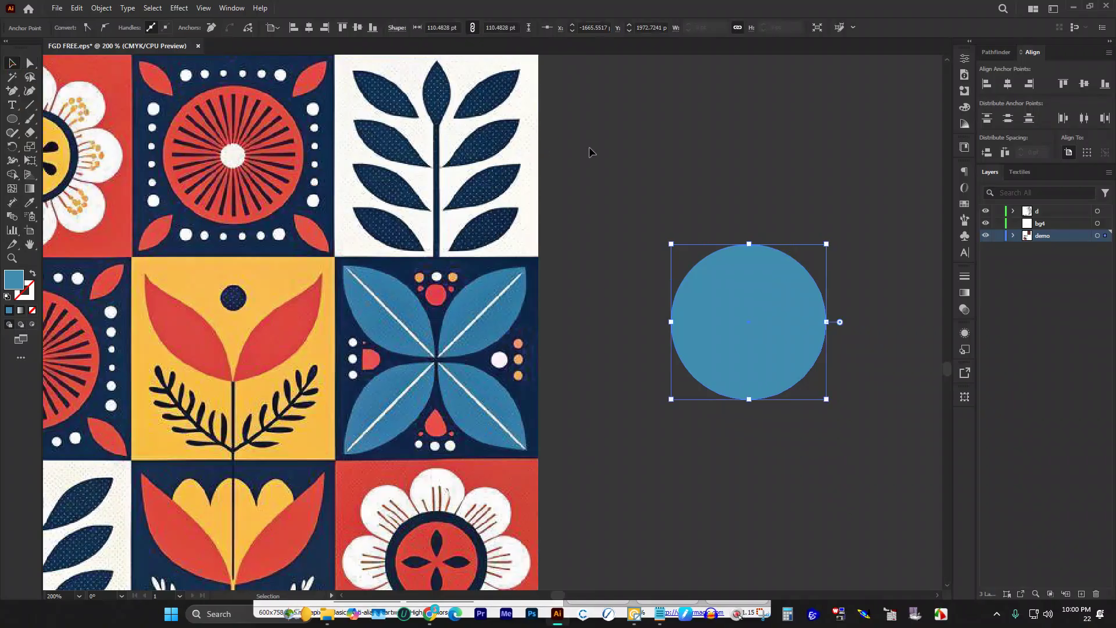
Step: Delete the circle's top anchor to leave a semicircle, then raise its top point
{"action": "key", "text": "Delete"}
{"action": "left_click_drag", "start_coordinate": [802, 350], "coordinate": [765, 307]}
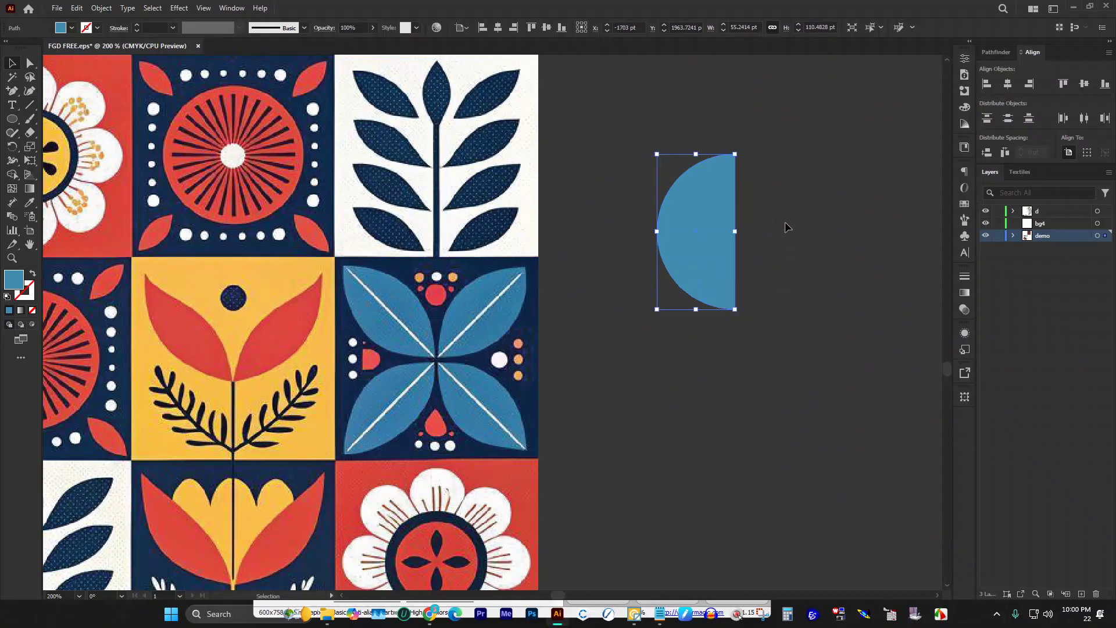
{"action": "left_click", "coordinate": [30, 63]}
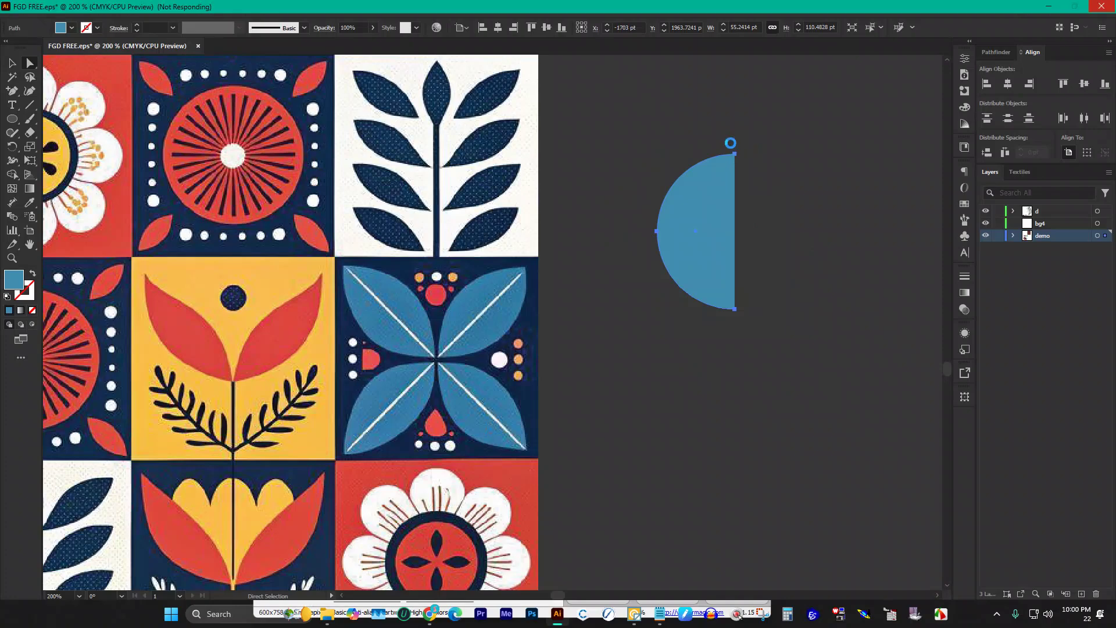
{"action": "left_click", "coordinate": [735, 154]}
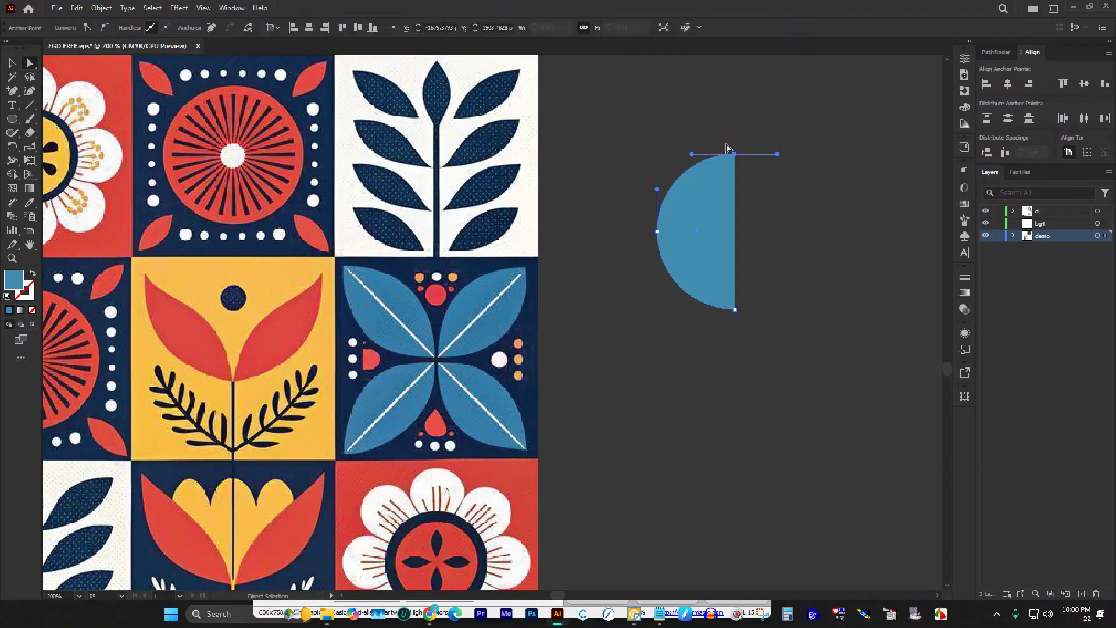
{"action": "mouse_move", "coordinate": [737, 155]}
{"action": "left_mouse_down"}
{"action": "mouse_move", "coordinate": [736, 132]}
{"action": "mouse_move", "coordinate": [694, 150]}
{"action": "mouse_move", "coordinate": [682, 172]}
{"action": "left_mouse_up"}
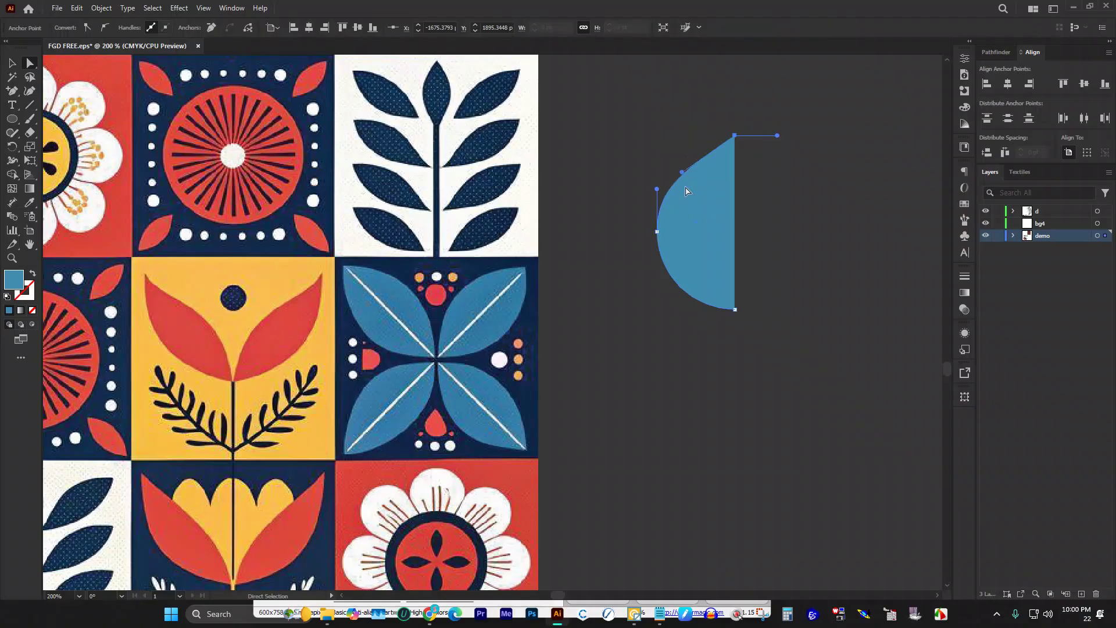
Step: Move the left anchor inward to narrow the curve and straighten the upper edge
{"action": "left_click", "coordinate": [668, 232]}
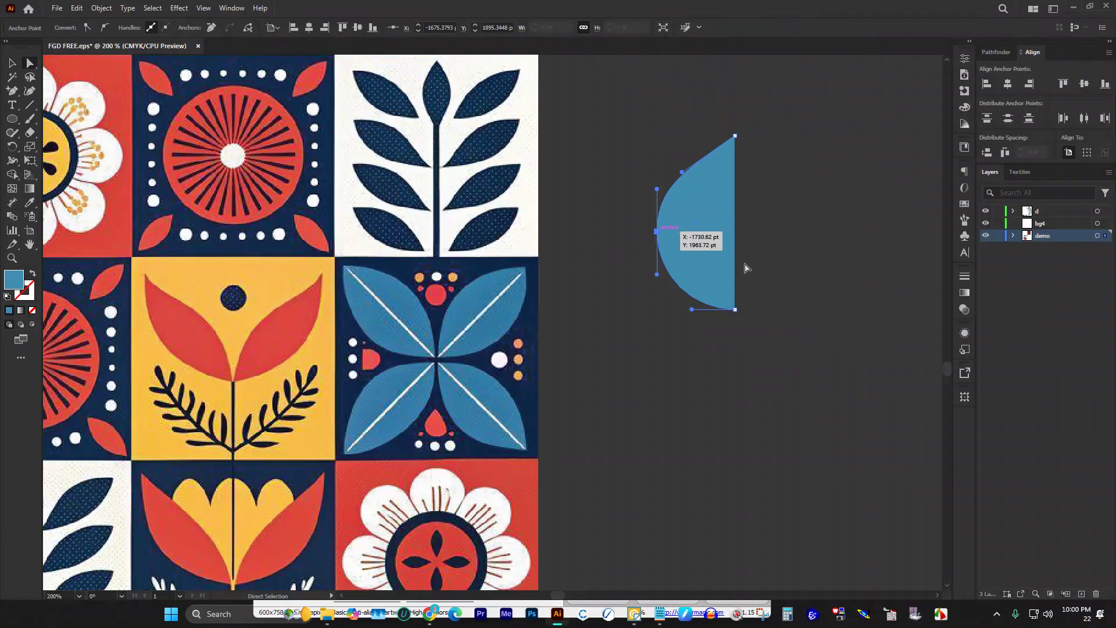
{"action": "left_click", "coordinate": [631, 199]}
{"action": "left_click", "coordinate": [663, 232]}
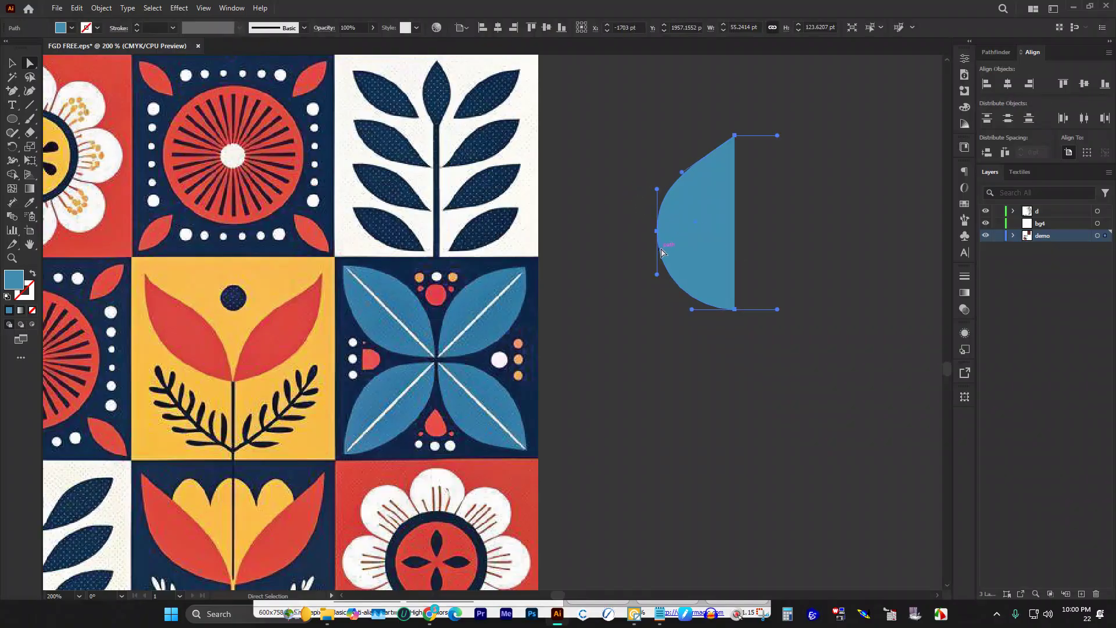
{"action": "left_click", "coordinate": [658, 232]}
{"action": "left_click_drag", "start_coordinate": [658, 233], "coordinate": [677, 231]}
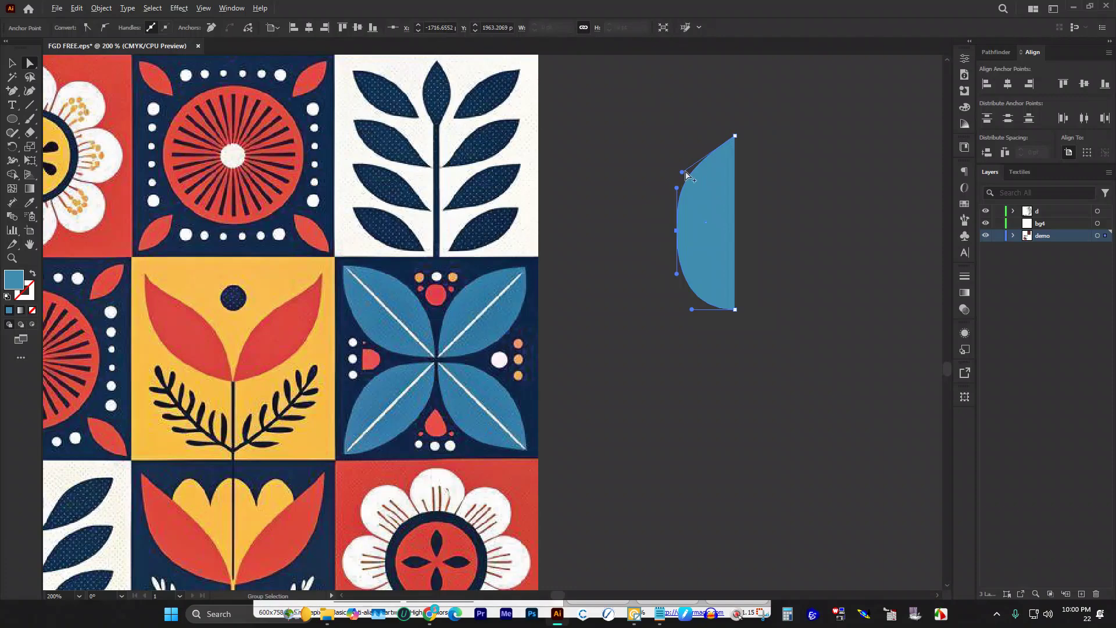
{"action": "left_click", "coordinate": [682, 182]}
{"action": "left_click", "coordinate": [681, 203]}
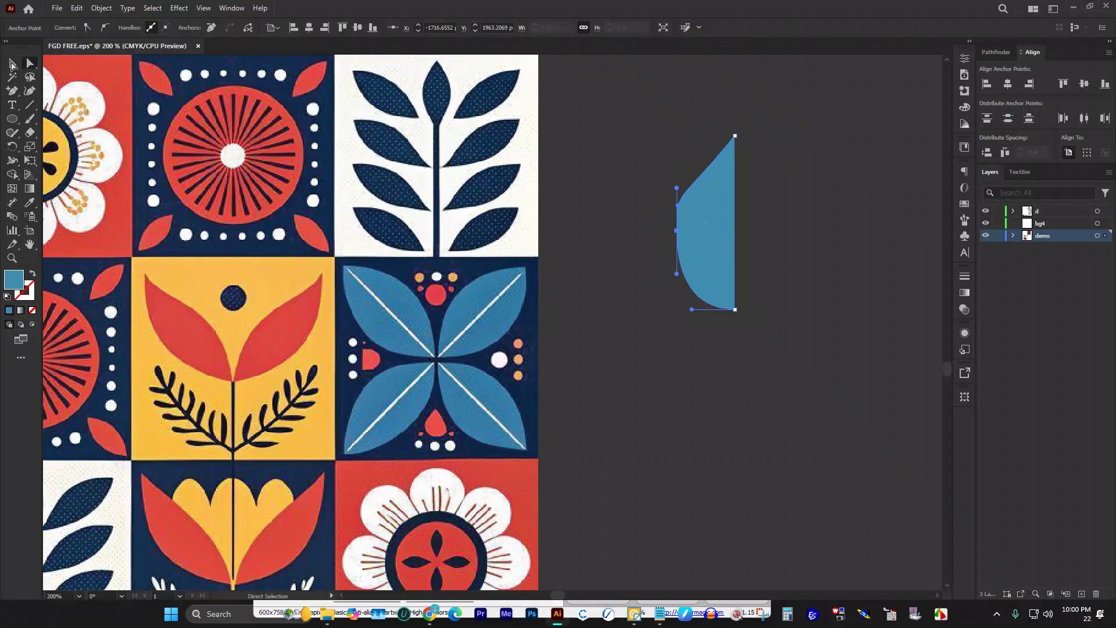
{"action": "left_click", "coordinate": [805, 238]}
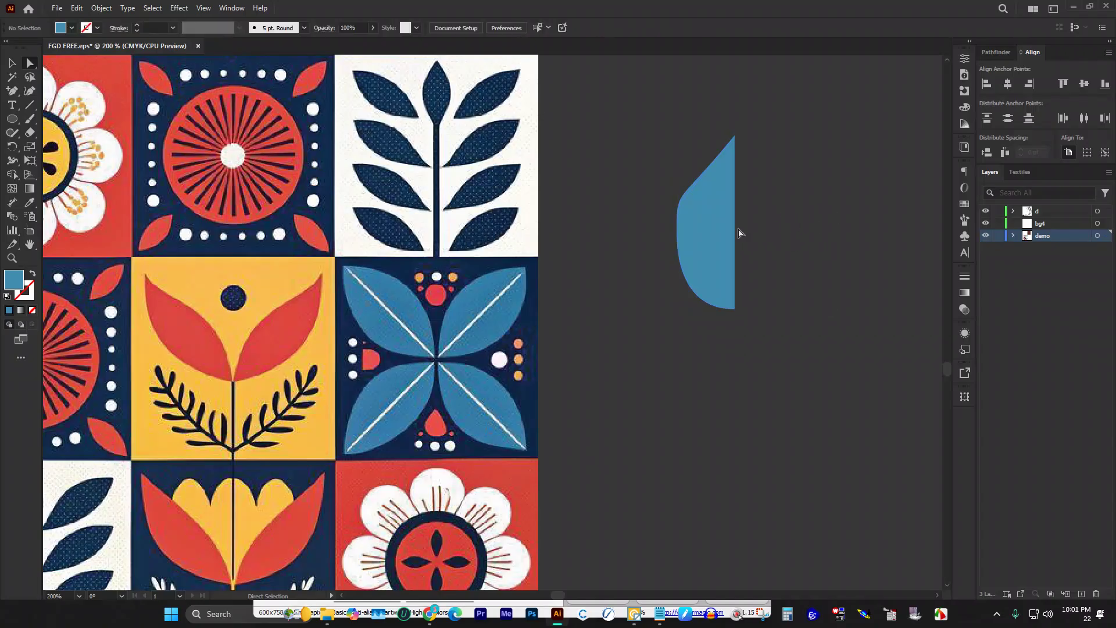
Step: Make a mirrored copy of the half-leaf with the Reflect tool
{"action": "key", "text": "o"}
{"action": "left_click", "coordinate": [738, 227], "text": "alt"}
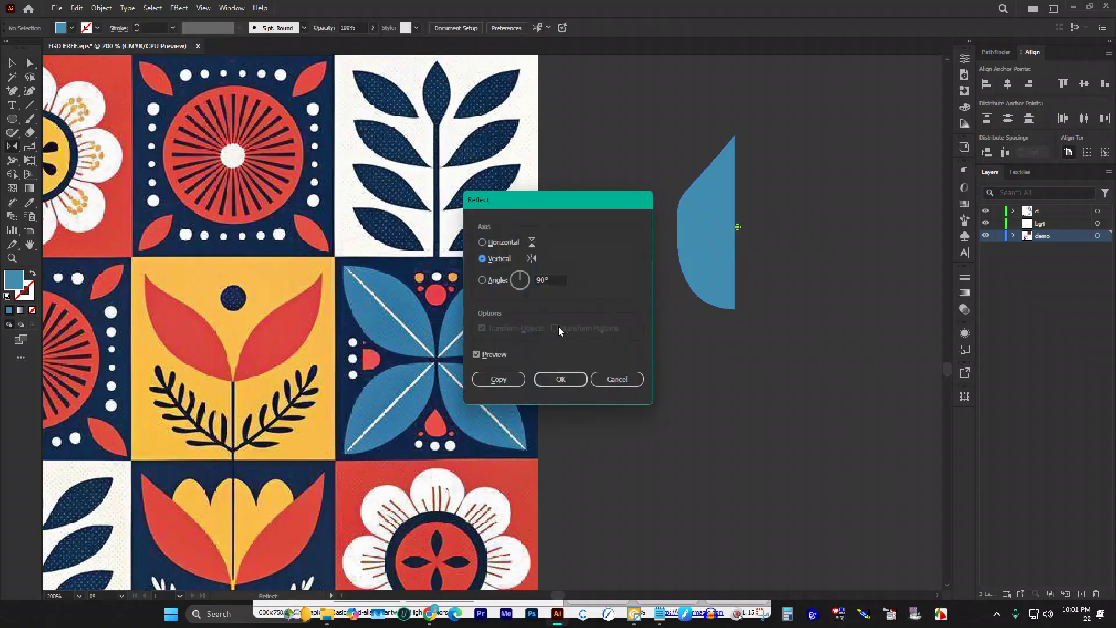
{"action": "left_click", "coordinate": [499, 379]}
{"action": "scroll", "coordinate": [654, 268], "scroll_direction": "up", "scroll_amount": 1}
{"action": "scroll", "coordinate": [552, 270], "scroll_direction": "down", "scroll_amount": 3}
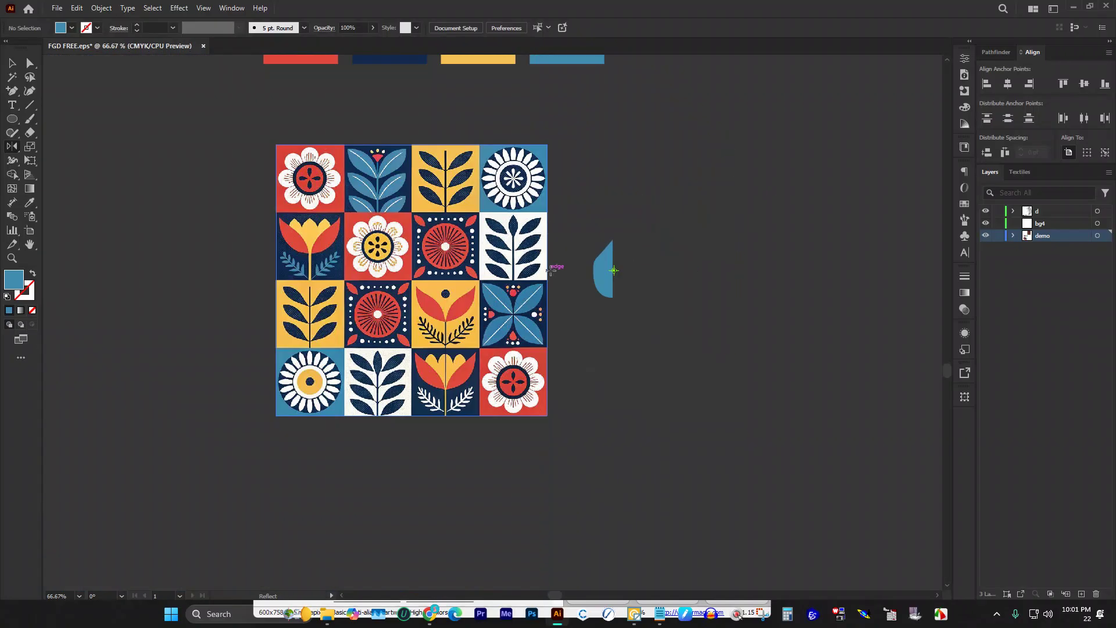
{"action": "scroll", "coordinate": [666, 240], "scroll_direction": "up", "scroll_amount": 2}
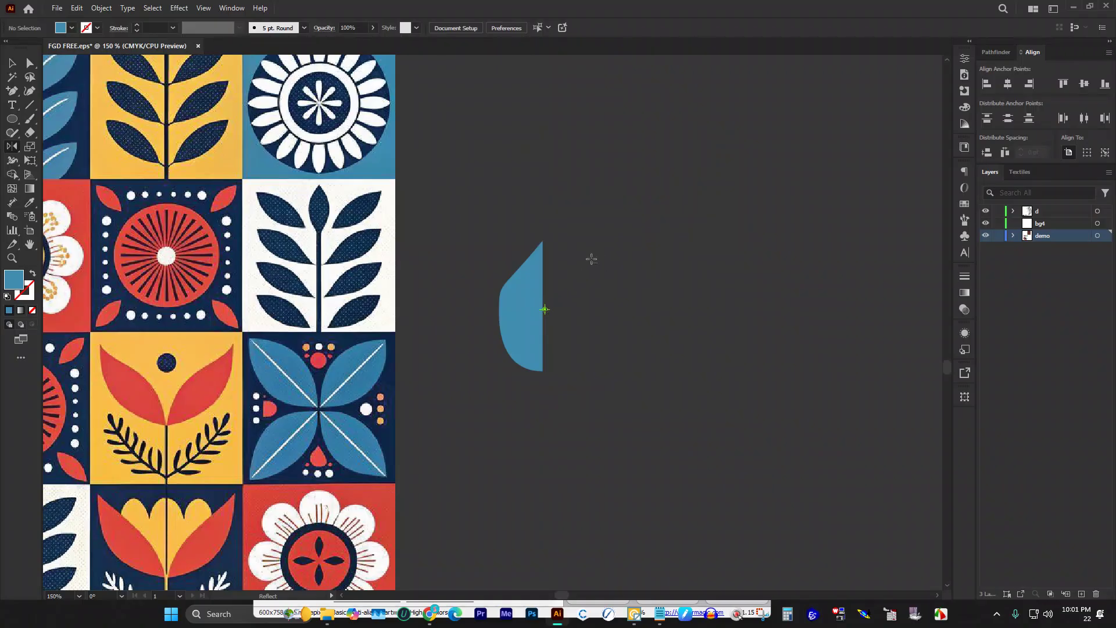
{"action": "scroll", "coordinate": [591, 259], "scroll_direction": "down", "scroll_amount": 2}
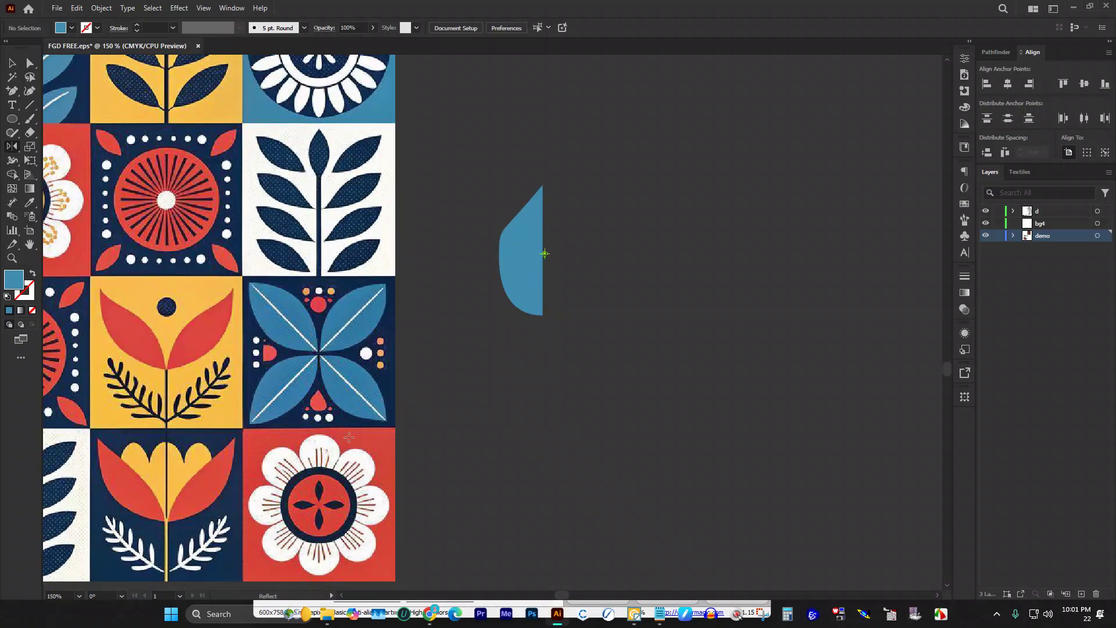
Step: Reflect a vertical copy via Transform > Reflect and drag it right to meet the original
{"action": "left_click", "coordinate": [11, 63]}
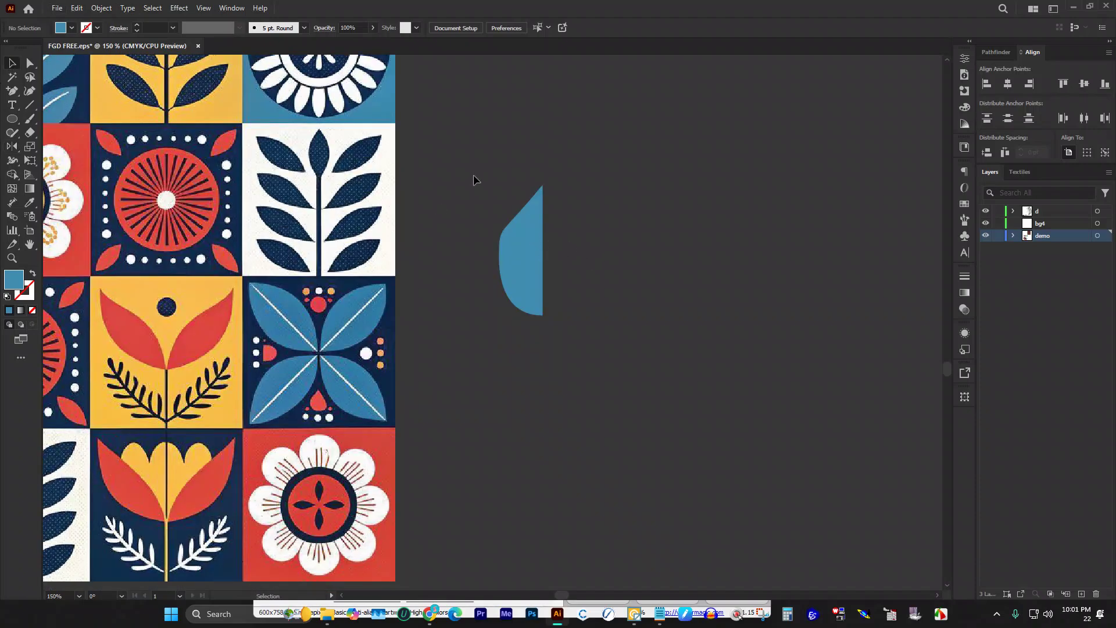
{"action": "right_click", "coordinate": [529, 222]}
{"action": "mouse_move", "coordinate": [608, 528]}
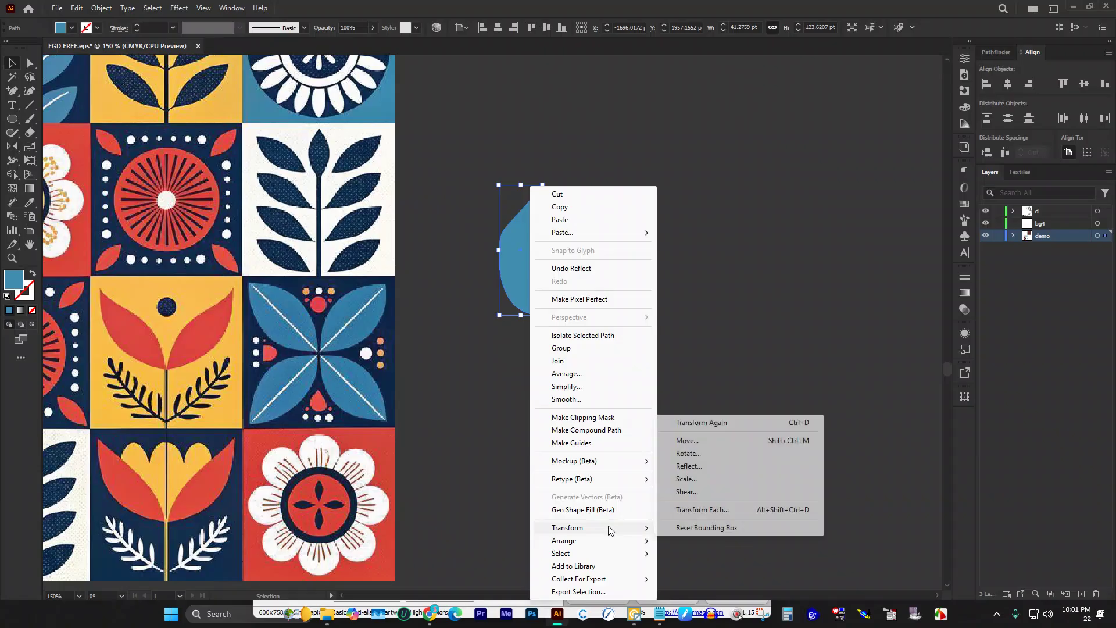
{"action": "left_click", "coordinate": [689, 466]}
{"action": "left_click", "coordinate": [496, 379]}
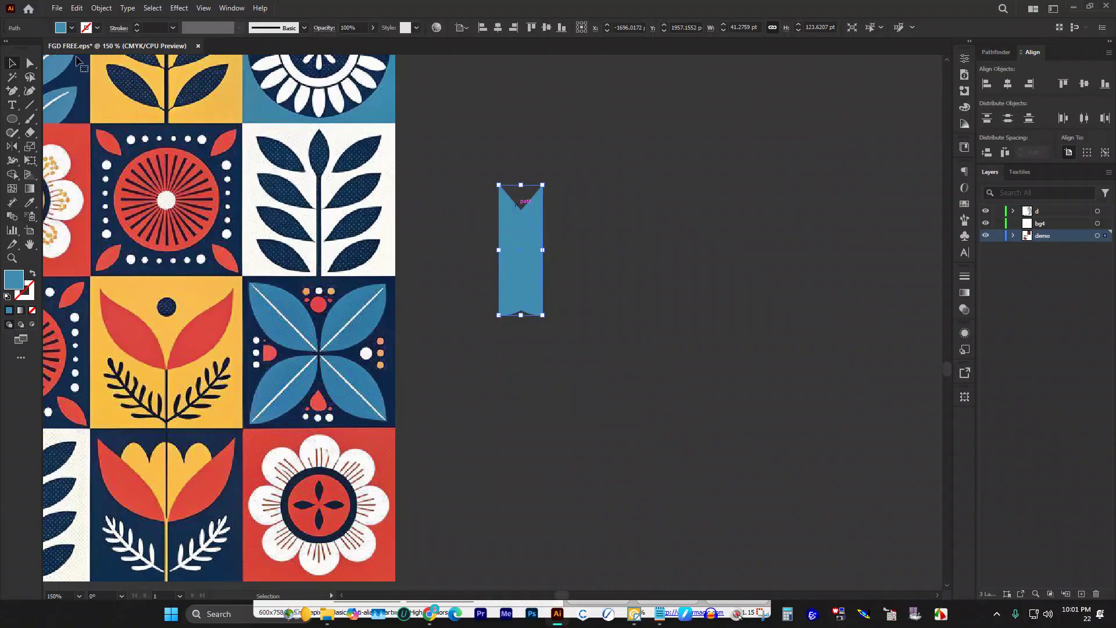
{"action": "left_click", "coordinate": [512, 123]}
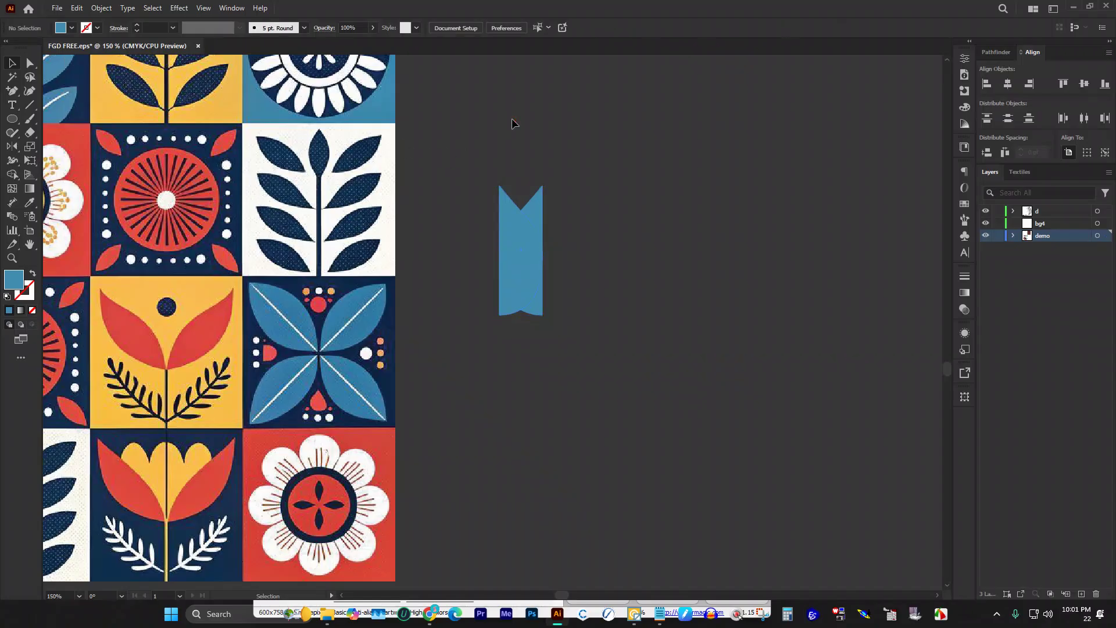
{"action": "left_click_drag", "start_coordinate": [514, 209], "coordinate": [582, 207]}
Step: Deselect the leaf and ready the Rounded Rectangle tool with a white fill
{"action": "left_click", "coordinate": [654, 203]}
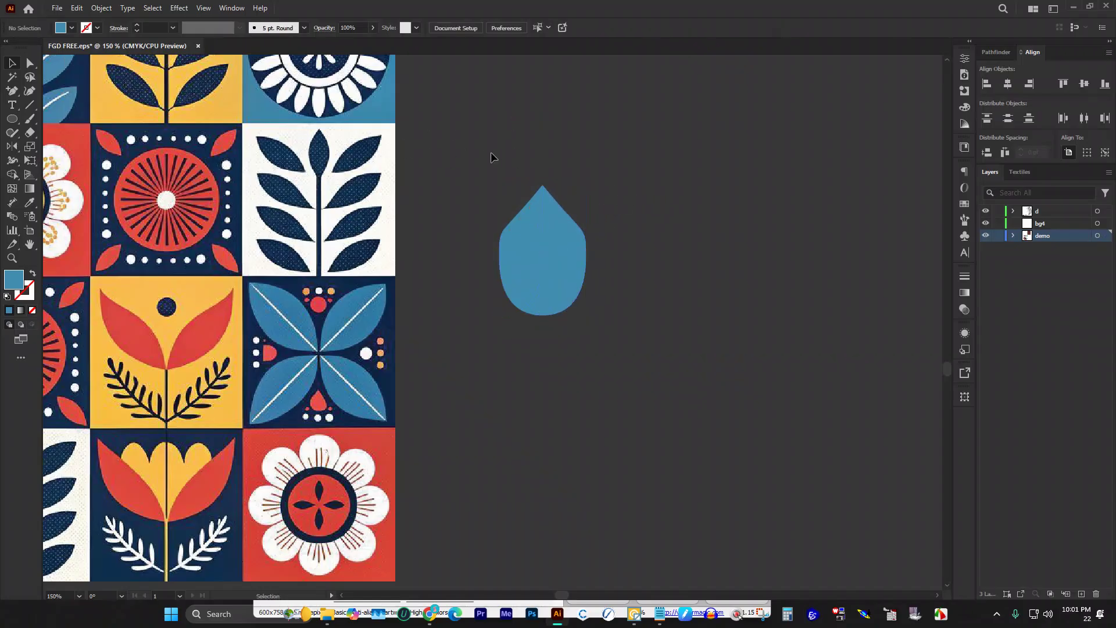
{"action": "left_click", "coordinate": [11, 122]}
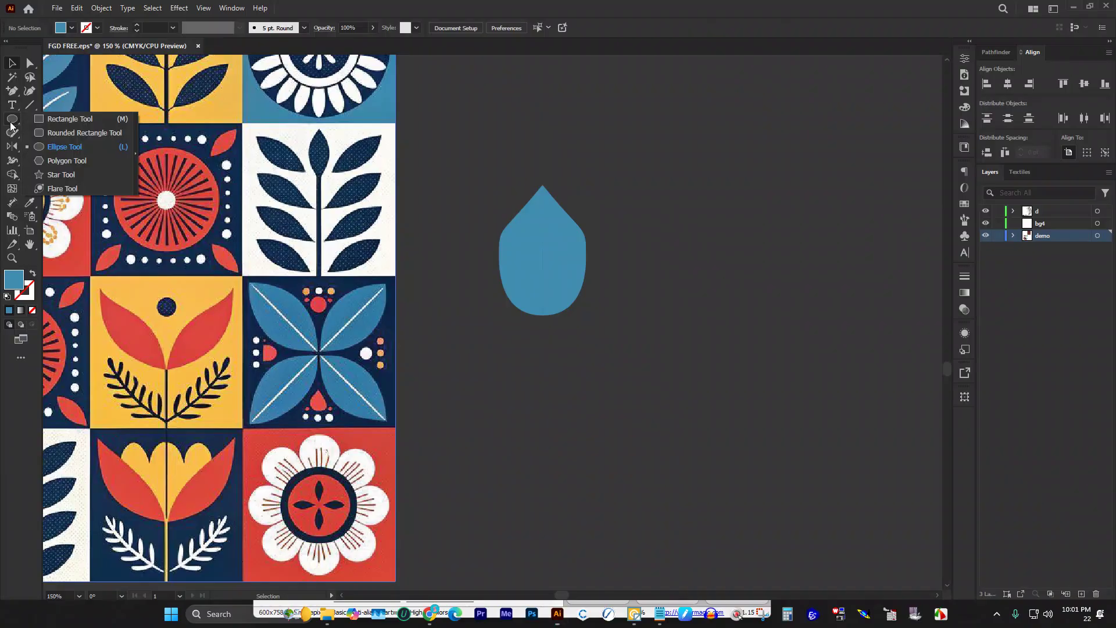
{"action": "left_click", "coordinate": [65, 134]}
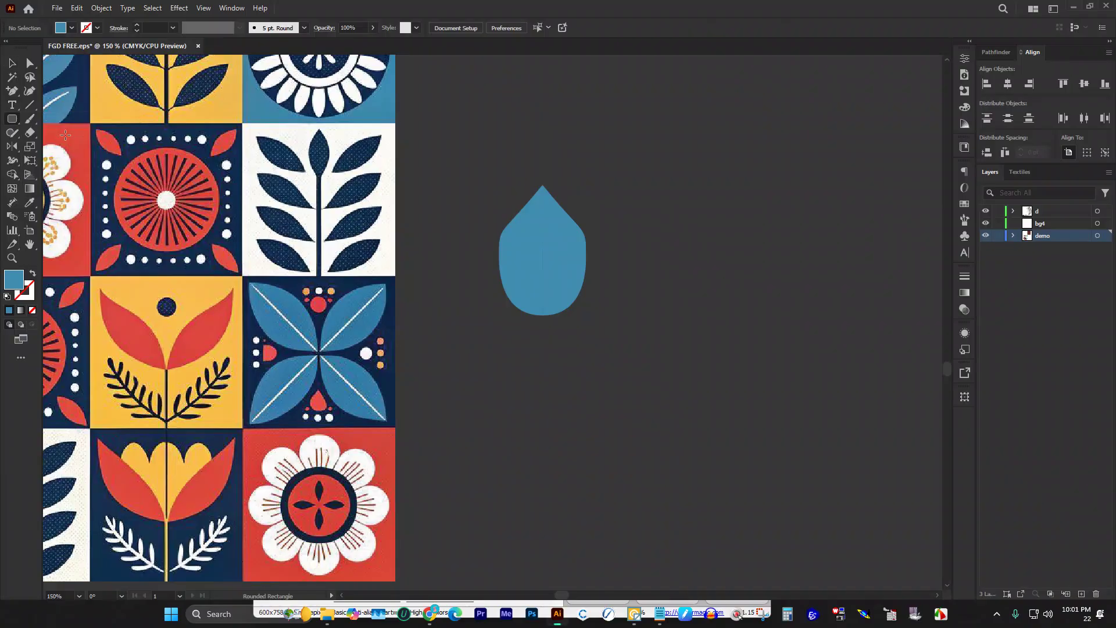
{"action": "left_click", "coordinate": [69, 29]}
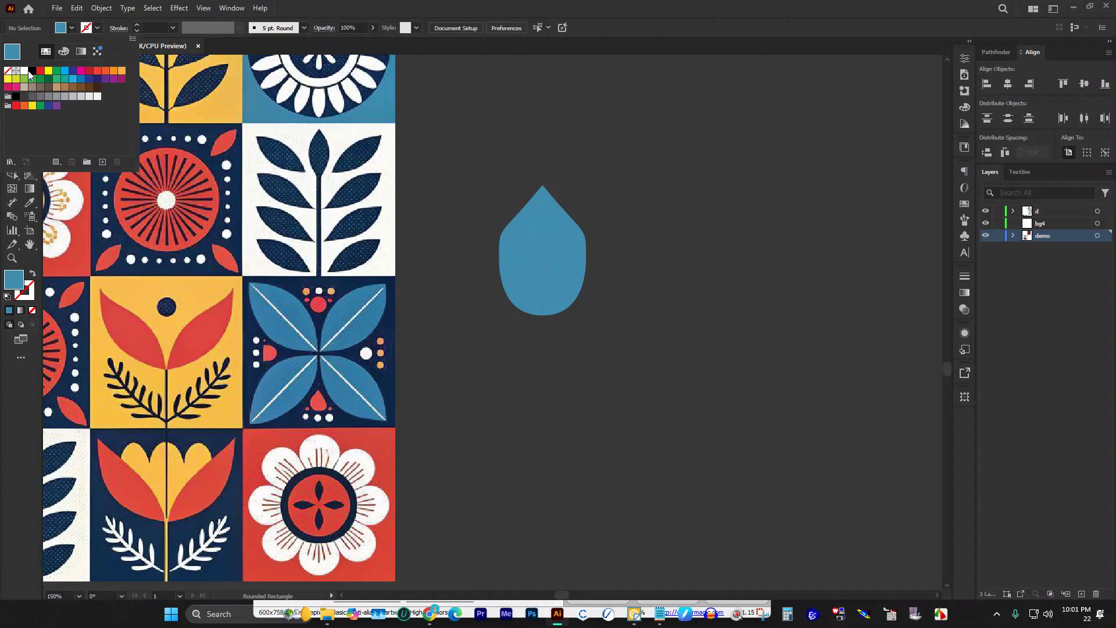
{"action": "left_click", "coordinate": [24, 71]}
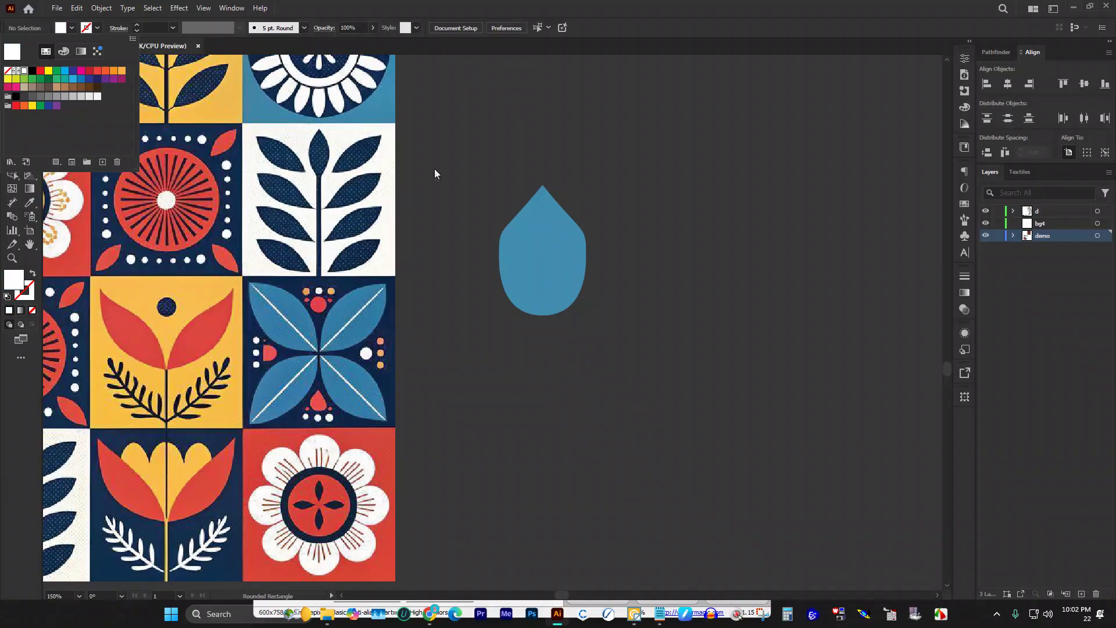
Step: Draw a tall, thin white rounded rectangle vertically down through the blue leaf
{"action": "left_click", "coordinate": [542, 160]}
{"action": "left_click_drag", "start_coordinate": [531, 164], "coordinate": [548, 329]}
{"action": "left_click_drag", "start_coordinate": [545, 329], "coordinate": [546, 329]}
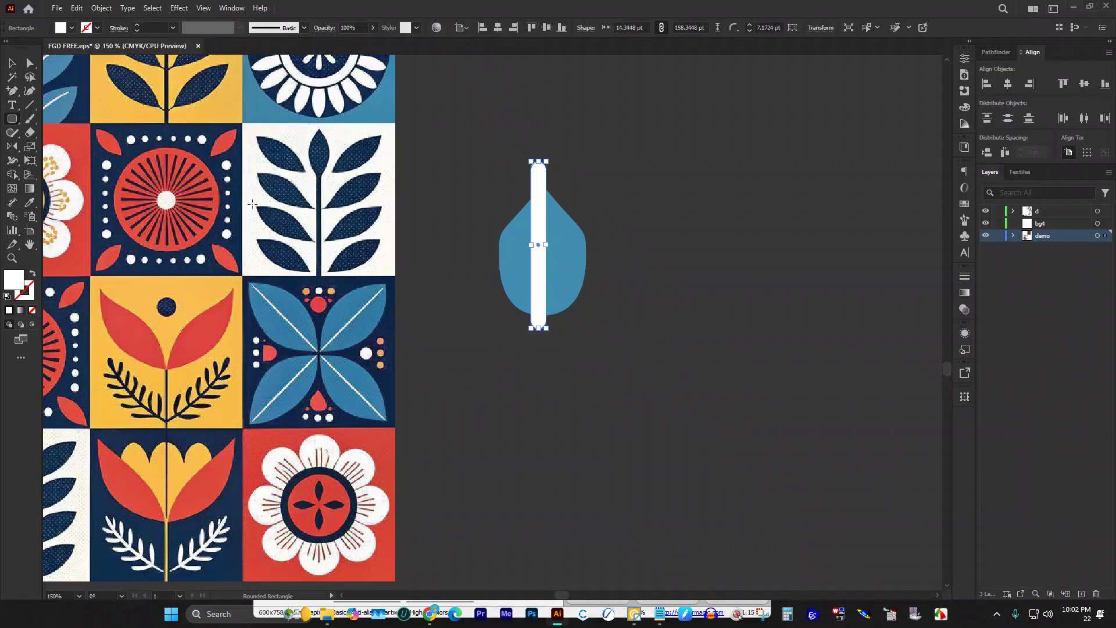
{"action": "key", "text": "v"}
{"action": "left_click", "coordinate": [566, 249]}
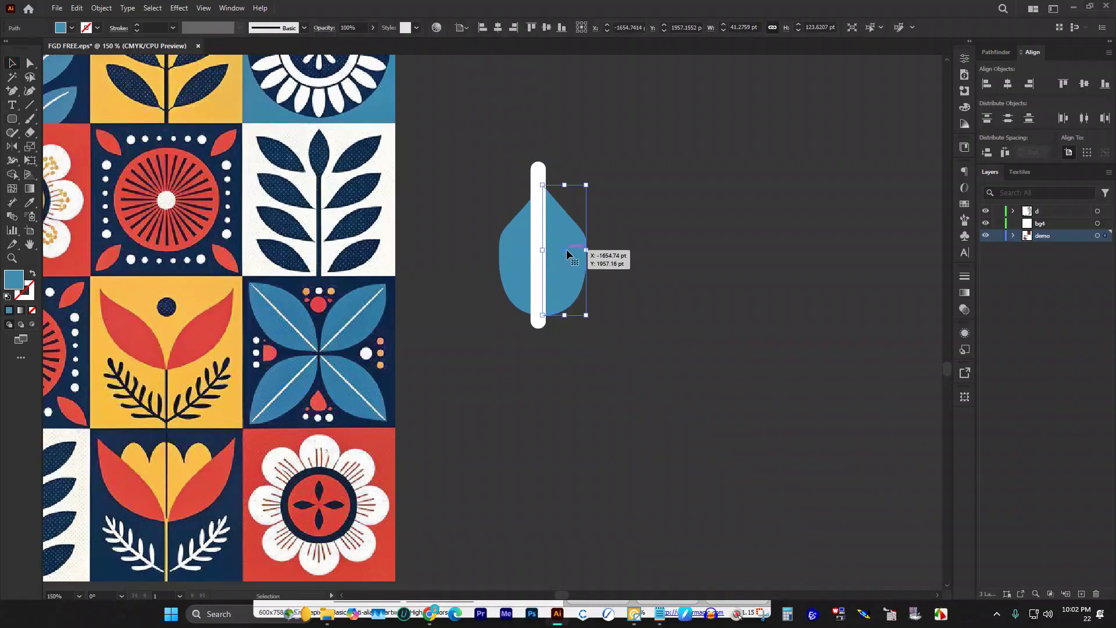
{"action": "key", "text": "a"}
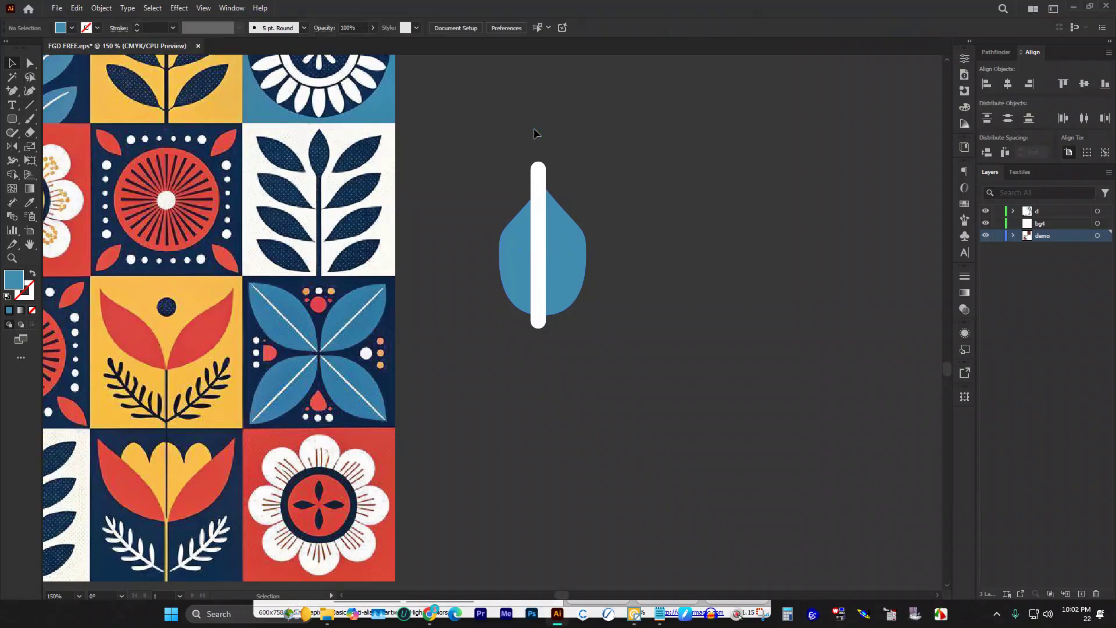
Step: Horizontally centre the white vein on the blue leaf
{"action": "left_click_drag", "start_coordinate": [503, 127], "coordinate": [584, 349]}
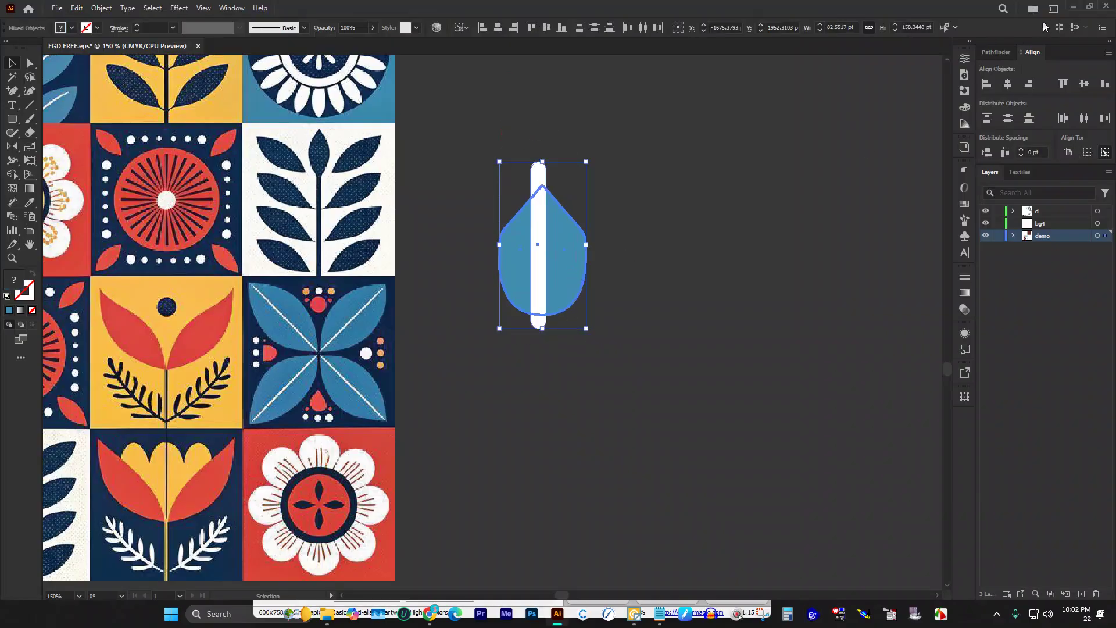
{"action": "left_click", "coordinate": [1007, 83]}
{"action": "left_click", "coordinate": [500, 139]}
Step: With Shape Builder, delete the vein's rounded end jutting below the leaf
{"action": "left_click_drag", "start_coordinate": [500, 138], "coordinate": [584, 410]}
{"action": "key", "text": "shift+m"}
{"action": "scroll", "coordinate": [533, 351], "scroll_direction": "up", "scroll_amount": 2}
{"action": "mouse_move", "coordinate": [592, 281]}
{"action": "left_mouse_down"}
{"action": "mouse_move", "coordinate": [569, 279]}
{"action": "mouse_move", "coordinate": [525, 294]}
{"action": "left_mouse_up"}
{"action": "scroll", "coordinate": [539, 306], "scroll_direction": "up", "scroll_amount": 5}
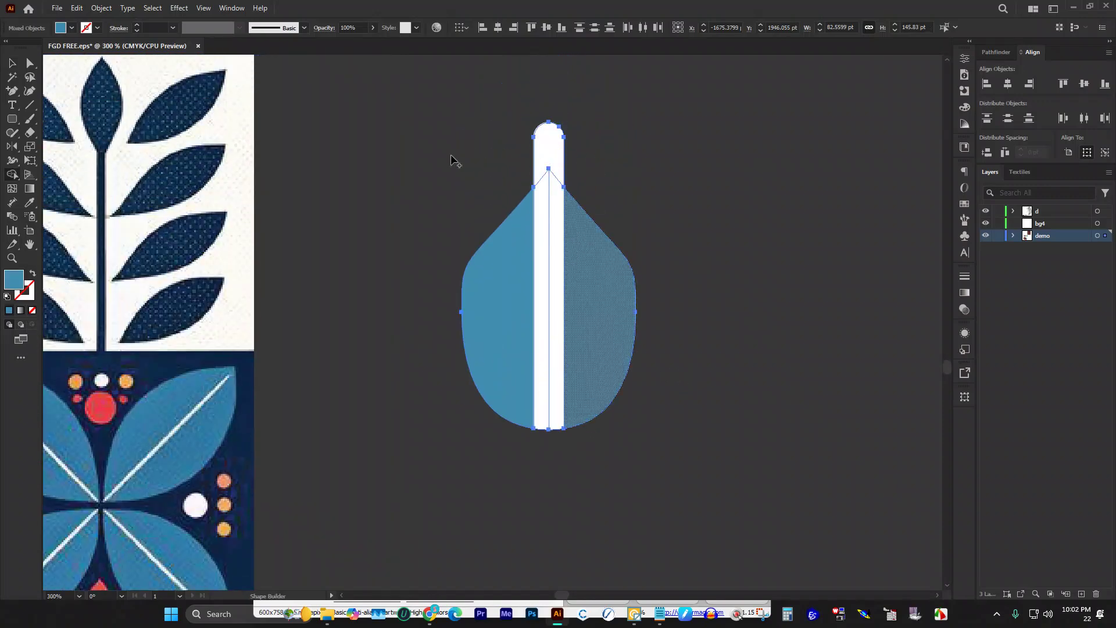
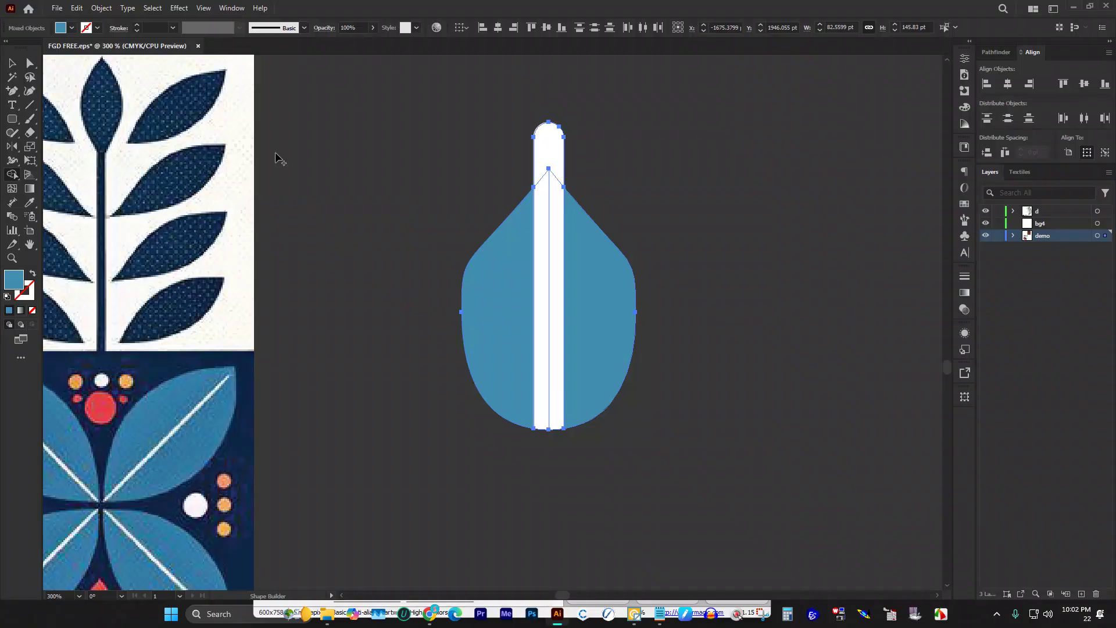
Step: Trim the white tip off the blue leaf and move the leaf beside the four colour swatches
{"action": "left_click", "coordinate": [557, 148], "text": "alt"}
{"action": "key", "text": "v"}
{"action": "key", "text": "ctrl+a"}
{"action": "scroll", "coordinate": [663, 235], "scroll_direction": "down", "scroll_amount": 2}
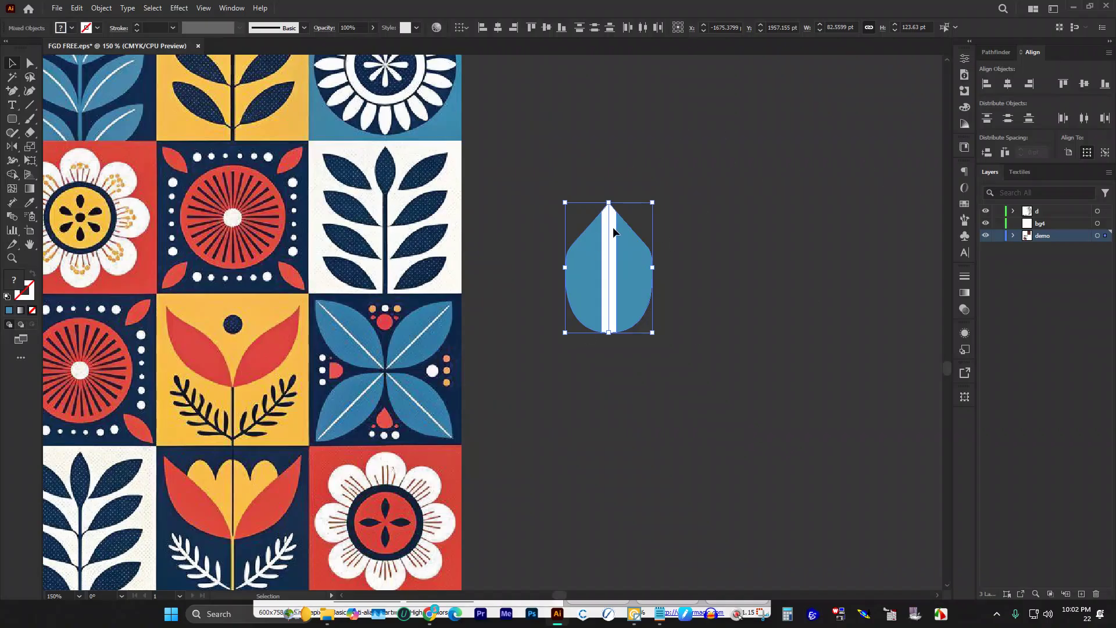
{"action": "scroll", "coordinate": [612, 226], "scroll_direction": "down", "scroll_amount": 4}
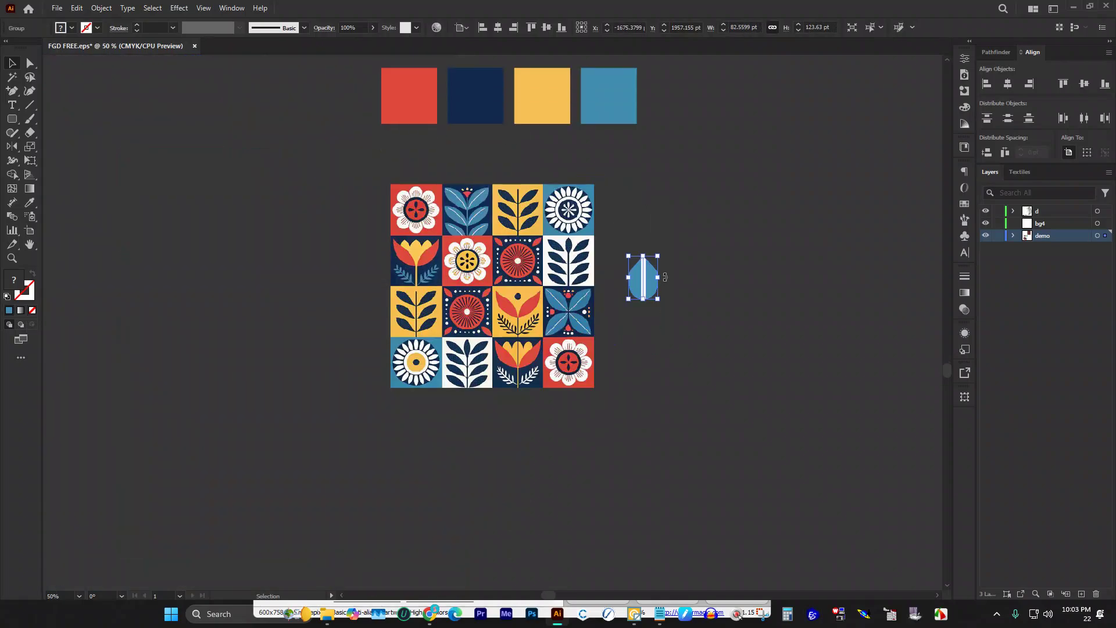
{"action": "scroll", "coordinate": [665, 276], "scroll_direction": "up", "scroll_amount": 1}
{"action": "left_click_drag", "start_coordinate": [649, 313], "coordinate": [347, 123]}
Step: Cut the blue leaf and paste it into layer d above the swatches
{"action": "scroll", "coordinate": [347, 138], "scroll_direction": "up", "scroll_amount": 1}
{"action": "scroll", "coordinate": [352, 151], "scroll_direction": "up", "scroll_amount": 3}
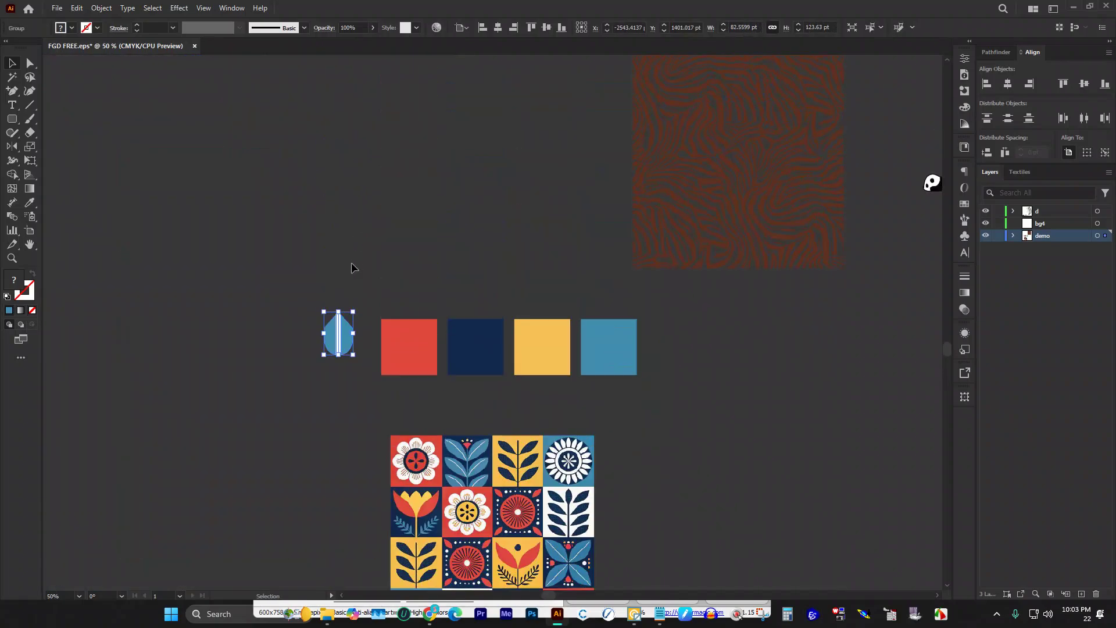
{"action": "key", "text": "a"}
{"action": "key", "text": "Delete"}
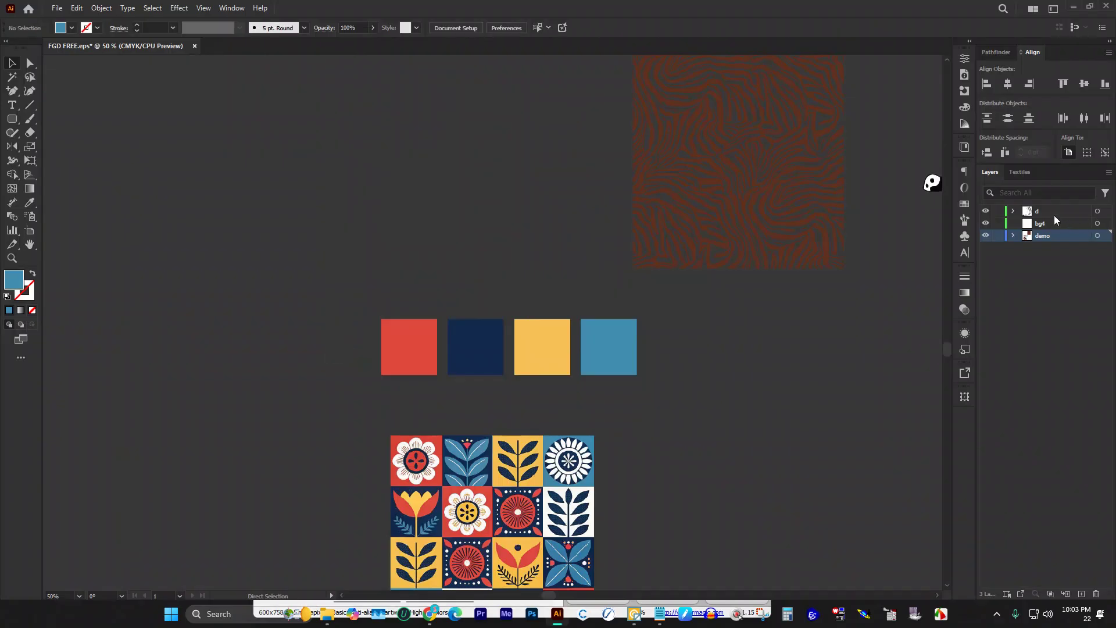
{"action": "left_click", "coordinate": [1053, 214]}
{"action": "key", "text": "v"}
{"action": "key", "text": "ctrl+v"}
{"action": "left_click_drag", "start_coordinate": [494, 323], "coordinate": [558, 186]}
{"action": "left_click", "coordinate": [482, 251]}
{"action": "scroll", "coordinate": [452, 232], "scroll_direction": "down", "scroll_amount": 1}
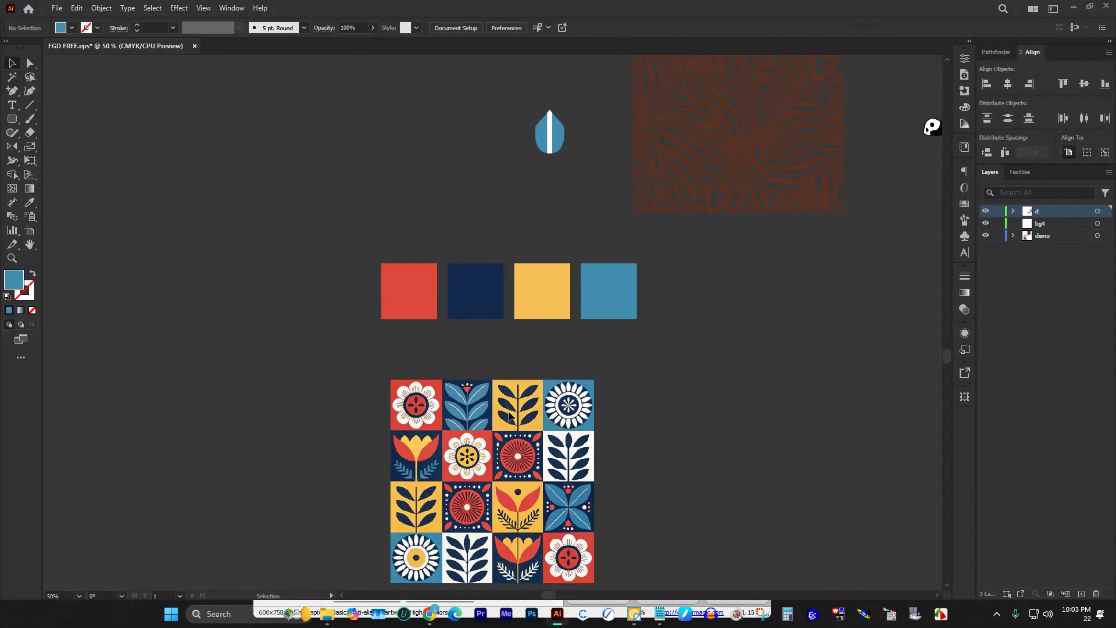
Step: Delete the demo layer and move the leaf group near the pandas
{"action": "left_click", "coordinate": [1051, 236]}
{"action": "left_click_drag", "start_coordinate": [1051, 238], "coordinate": [1096, 594]}
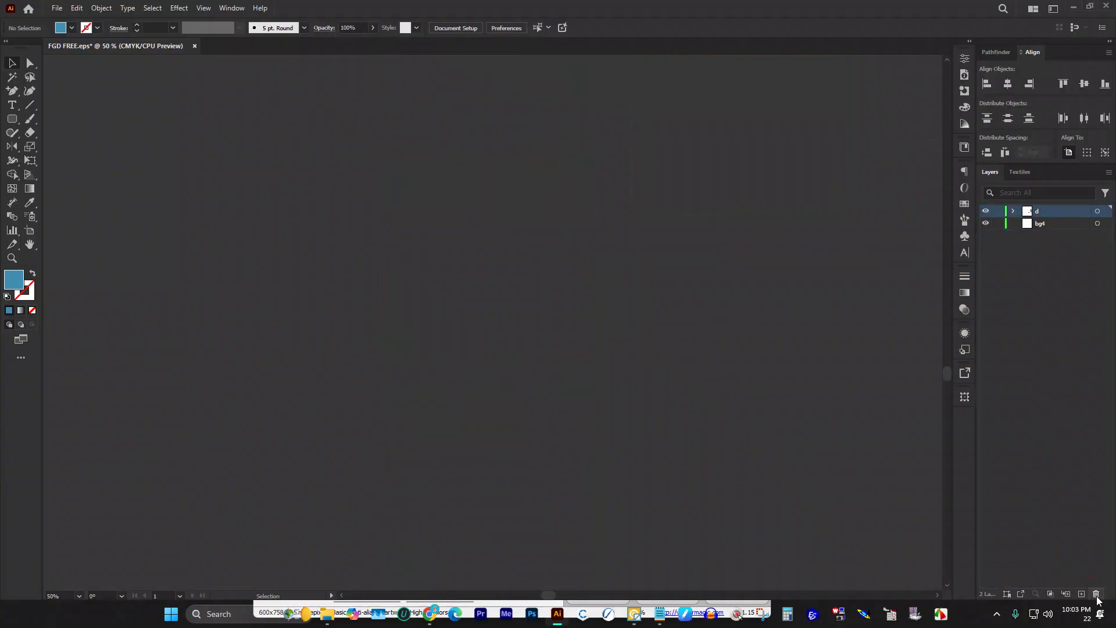
{"action": "scroll", "coordinate": [595, 274], "scroll_direction": "up", "scroll_amount": 5}
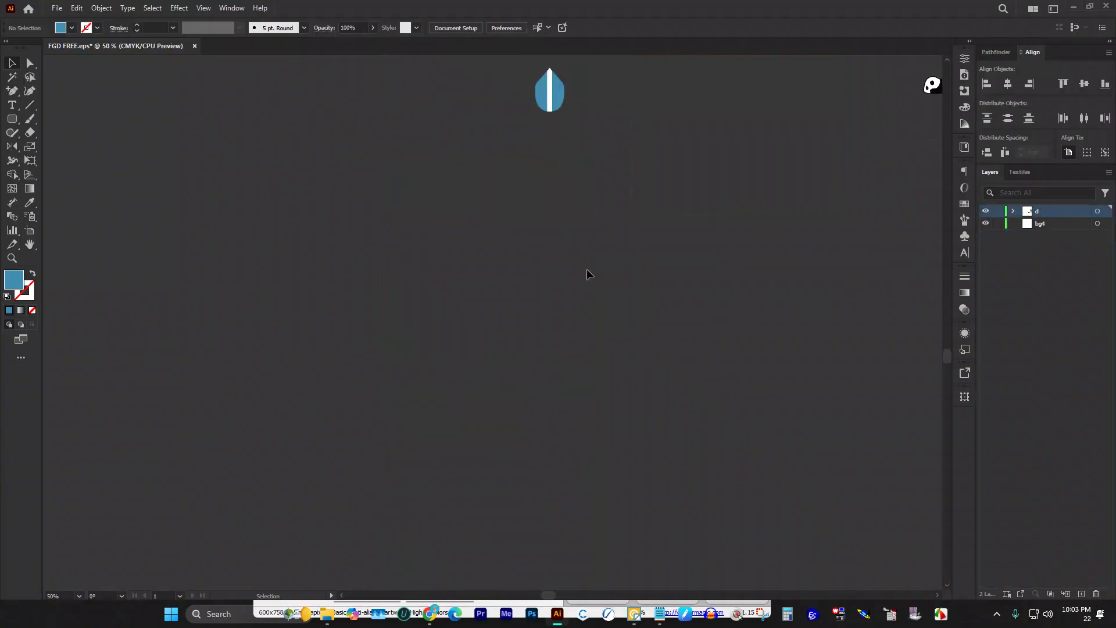
{"action": "scroll", "coordinate": [459, 211], "scroll_direction": "down", "scroll_amount": 3, "text": "alt"}
{"action": "scroll", "coordinate": [538, 239], "scroll_direction": "up", "scroll_amount": 2}
{"action": "left_click_drag", "start_coordinate": [469, 241], "coordinate": [518, 328]}
{"action": "scroll", "coordinate": [492, 271], "scroll_direction": "up", "scroll_amount": 2}
{"action": "left_click_drag", "start_coordinate": [492, 271], "coordinate": [754, 218]}
{"action": "left_click", "coordinate": [625, 242]}
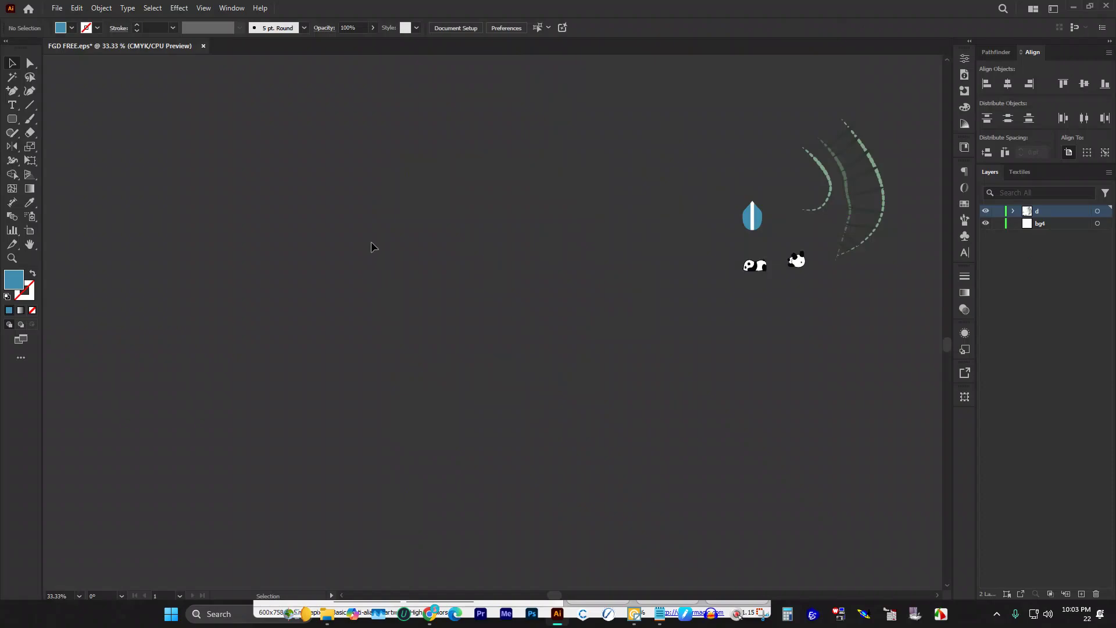
Step: Marquee-select the 4×4 folk tile pattern and delete it
{"action": "mouse_move", "coordinate": [444, 604]}
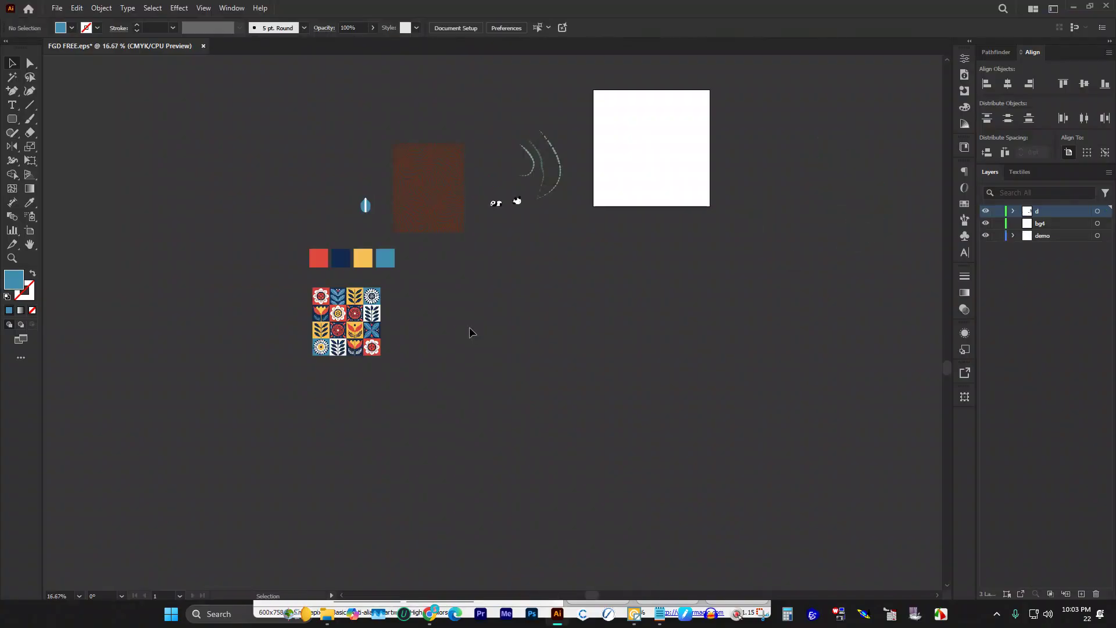
{"action": "mouse_move", "coordinate": [285, 278]}
{"action": "left_mouse_down"}
{"action": "mouse_move", "coordinate": [431, 435]}
{"action": "mouse_move", "coordinate": [426, 421]}
{"action": "left_mouse_up"}
{"action": "key", "text": "Delete"}
{"action": "scroll", "coordinate": [402, 178], "scroll_direction": "up", "scroll_amount": 2}
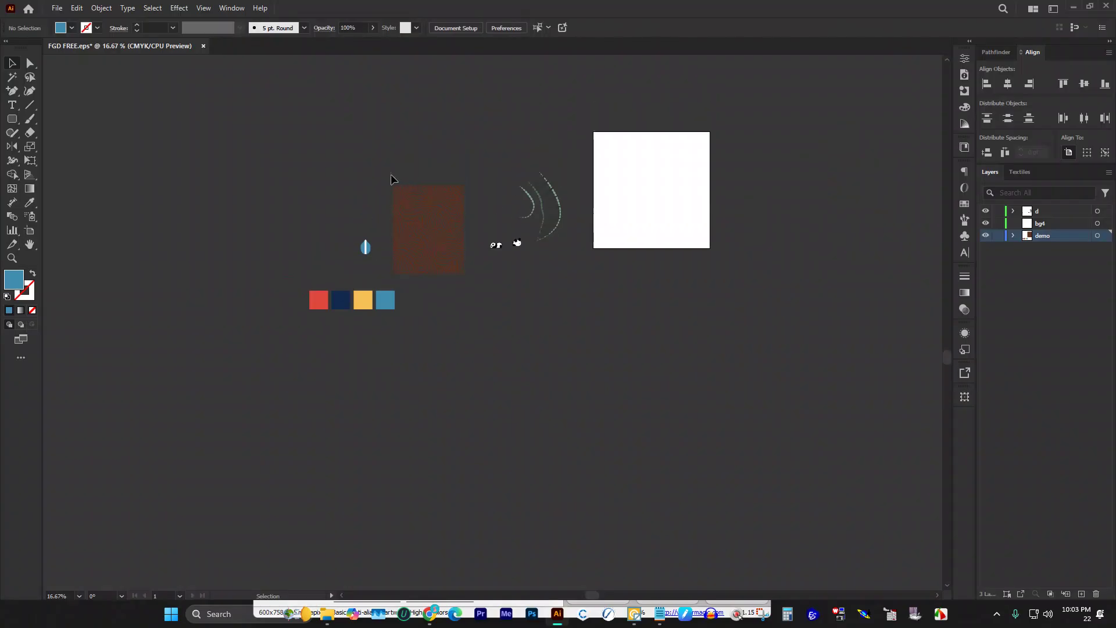
{"action": "scroll", "coordinate": [428, 302], "scroll_direction": "up", "scroll_amount": 2}
{"action": "scroll", "coordinate": [459, 308], "scroll_direction": "up", "scroll_amount": 5}
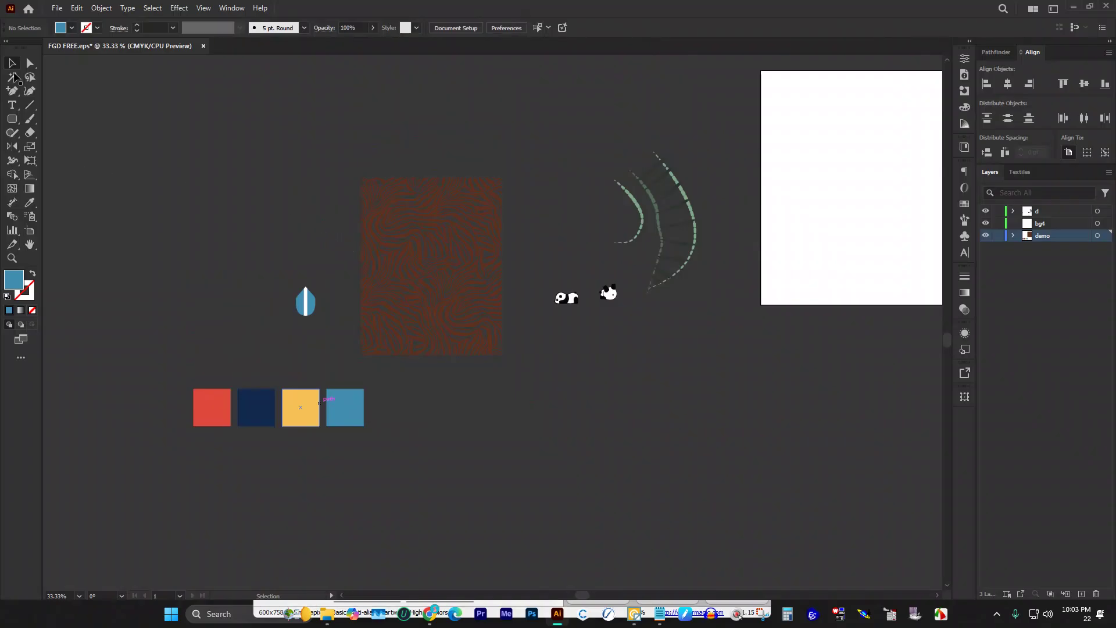
Step: Alt-drag a copy of the yellow swatch square up above the blue leaf
{"action": "left_click", "coordinate": [332, 404]}
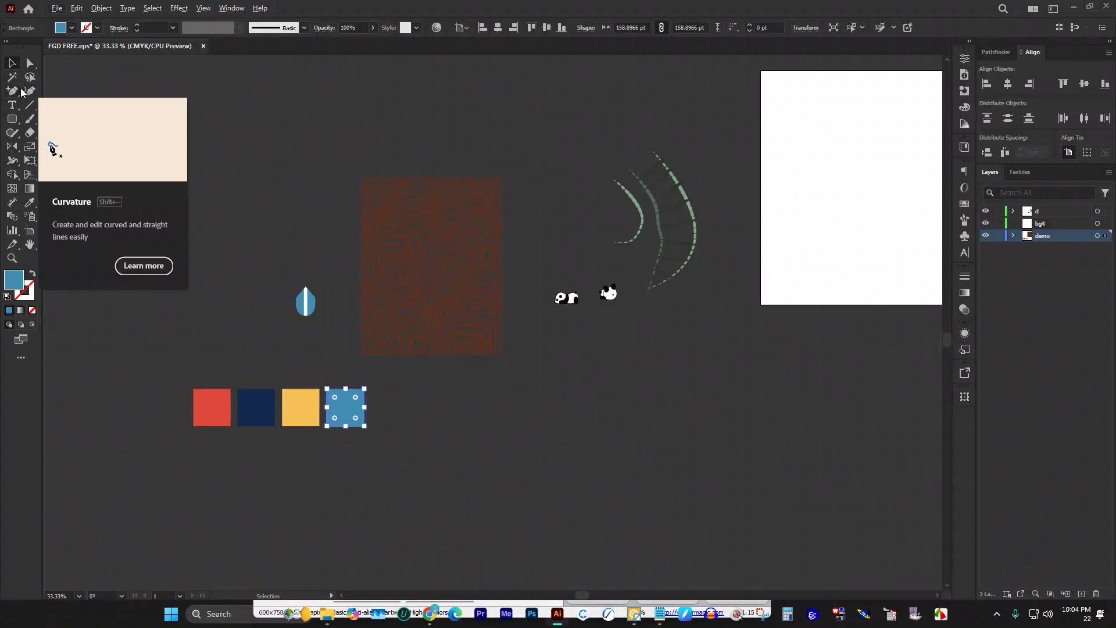
{"action": "left_click", "coordinate": [256, 182]}
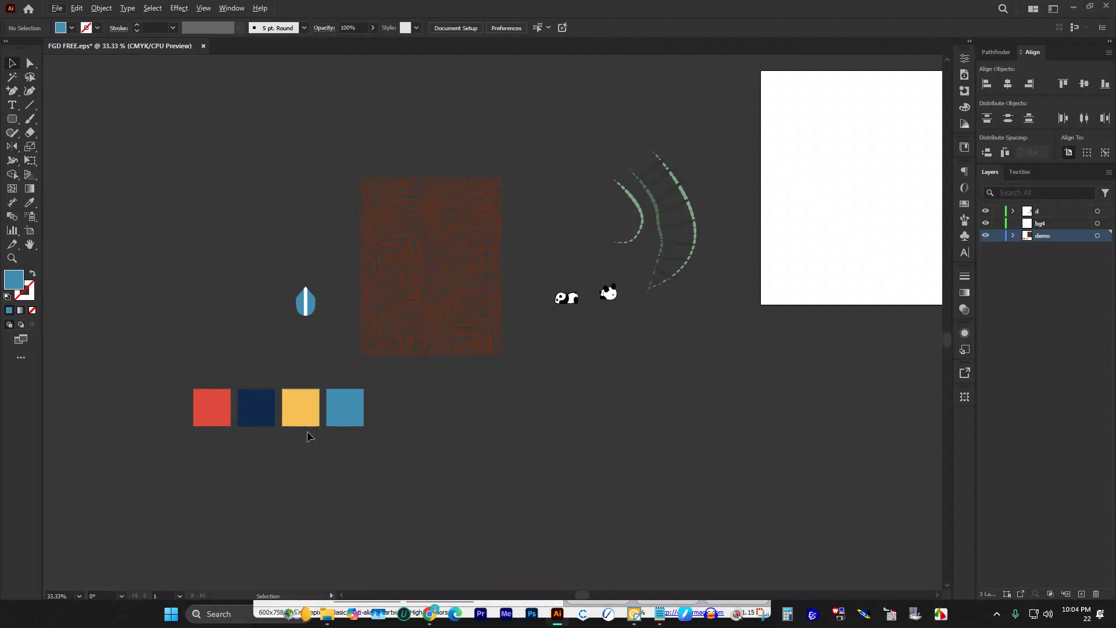
{"action": "left_click_drag", "start_coordinate": [298, 427], "coordinate": [311, 246]}
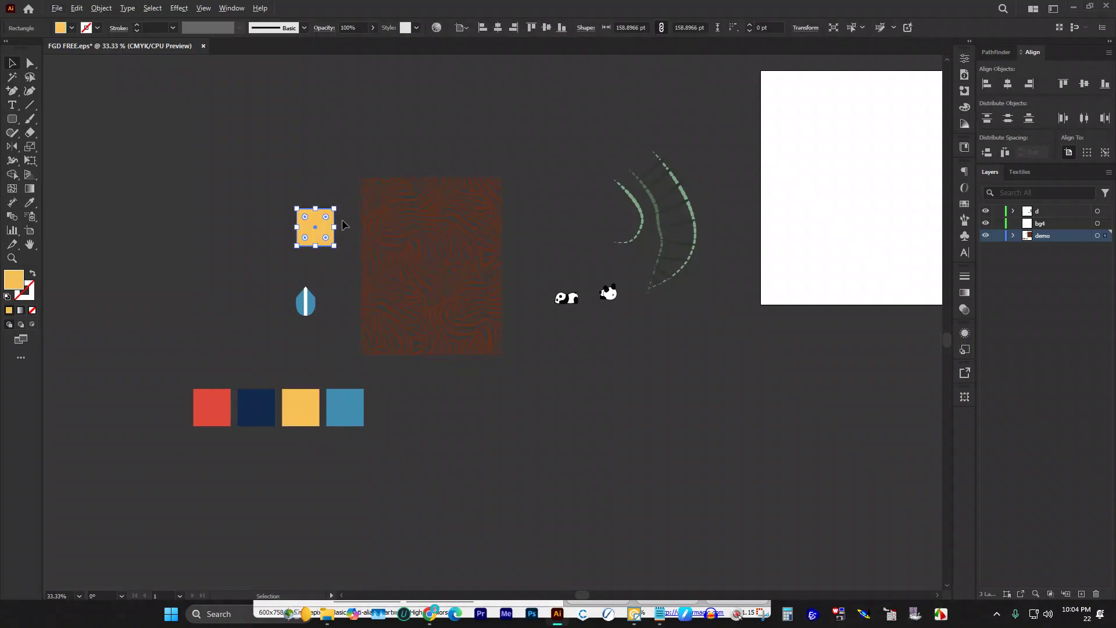
{"action": "scroll", "coordinate": [282, 201], "scroll_direction": "up", "scroll_amount": 5}
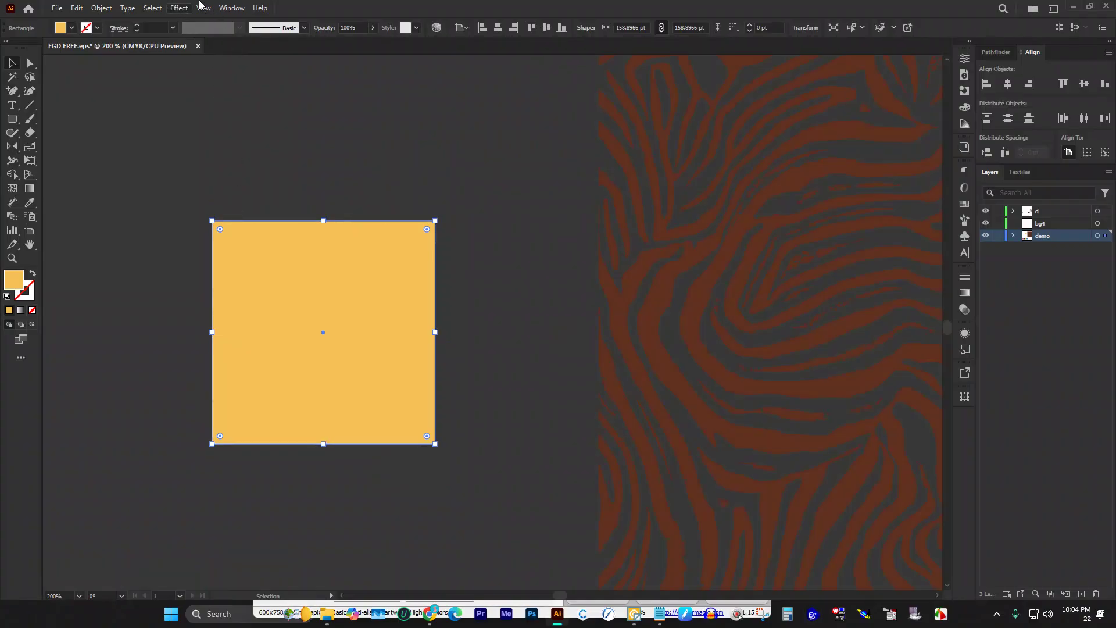
Step: Apply Pucker & Bloat at 94% Bloat to the yellow square copy
{"action": "left_click", "coordinate": [180, 8]}
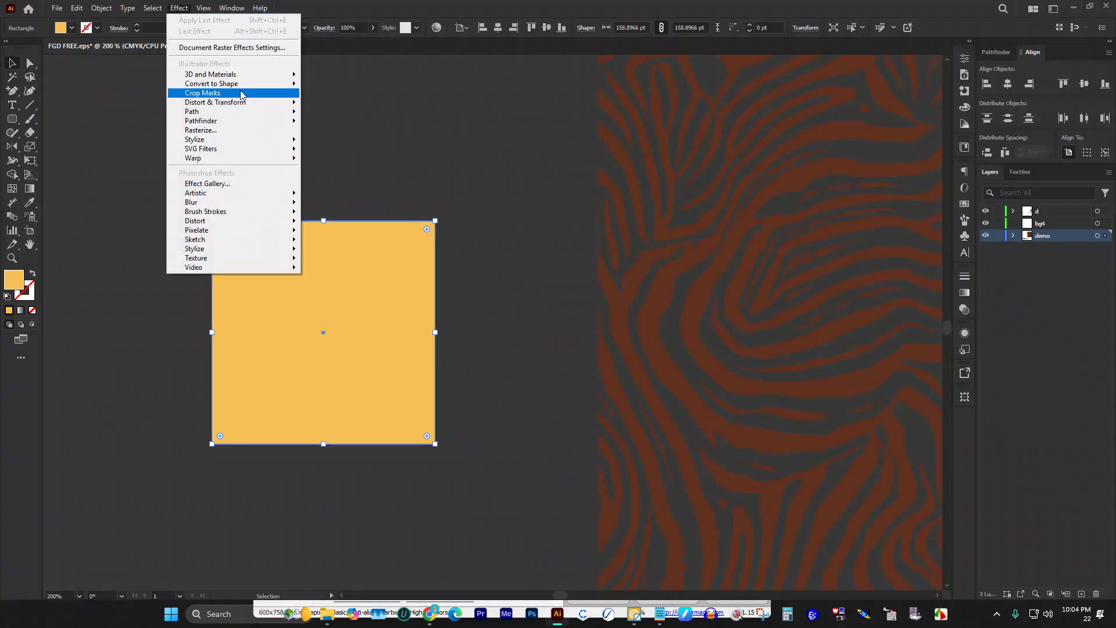
{"action": "mouse_move", "coordinate": [231, 107]}
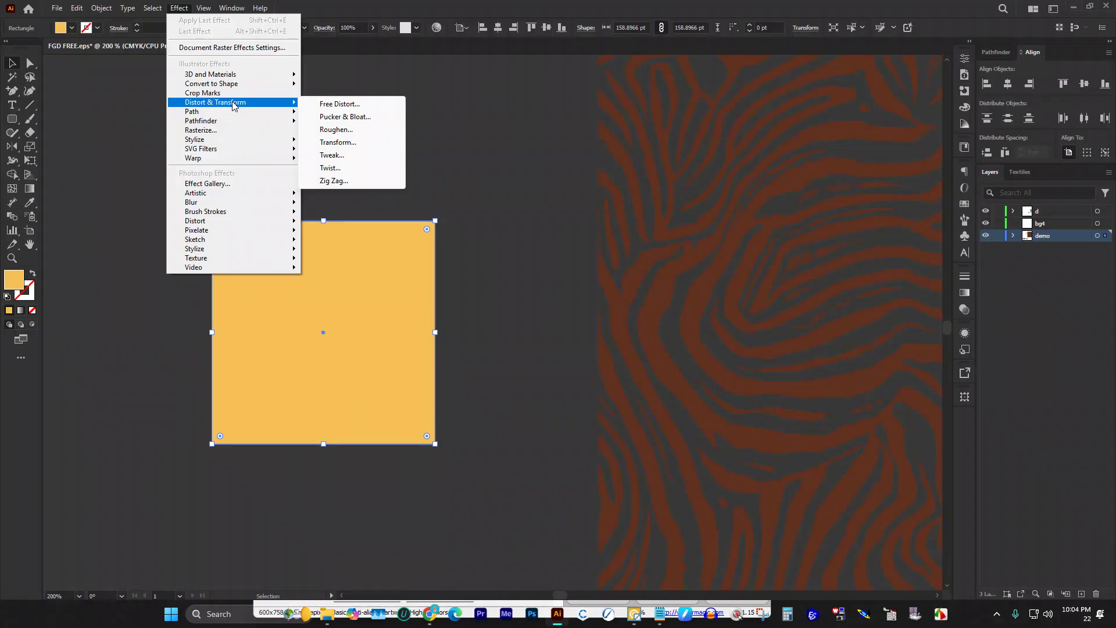
{"action": "left_click", "coordinate": [348, 117]}
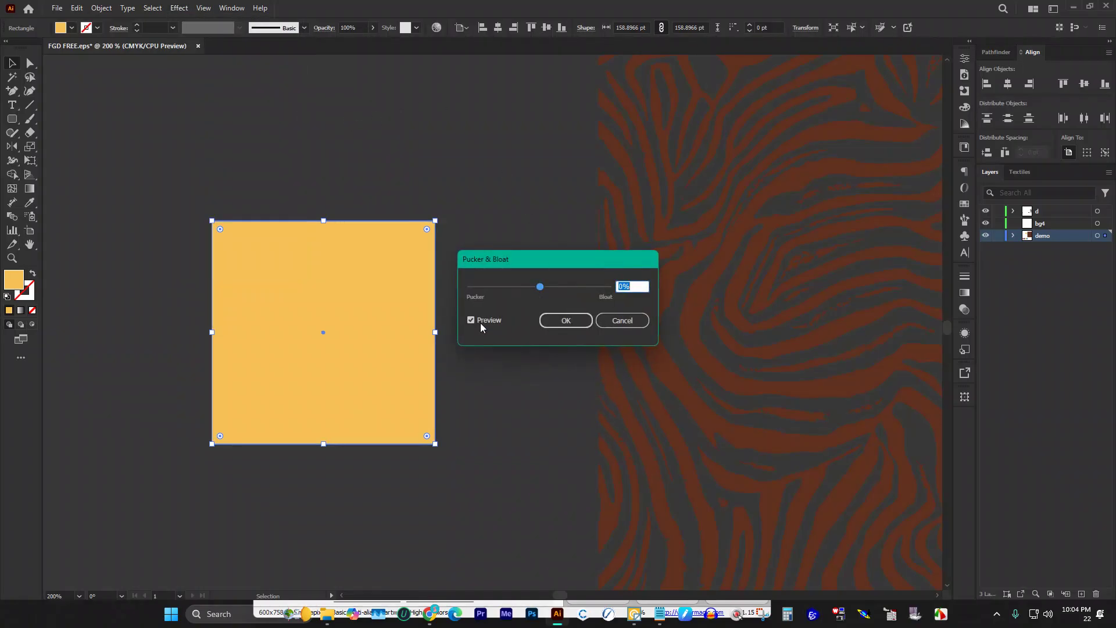
{"action": "left_click_drag", "start_coordinate": [541, 289], "coordinate": [574, 289]}
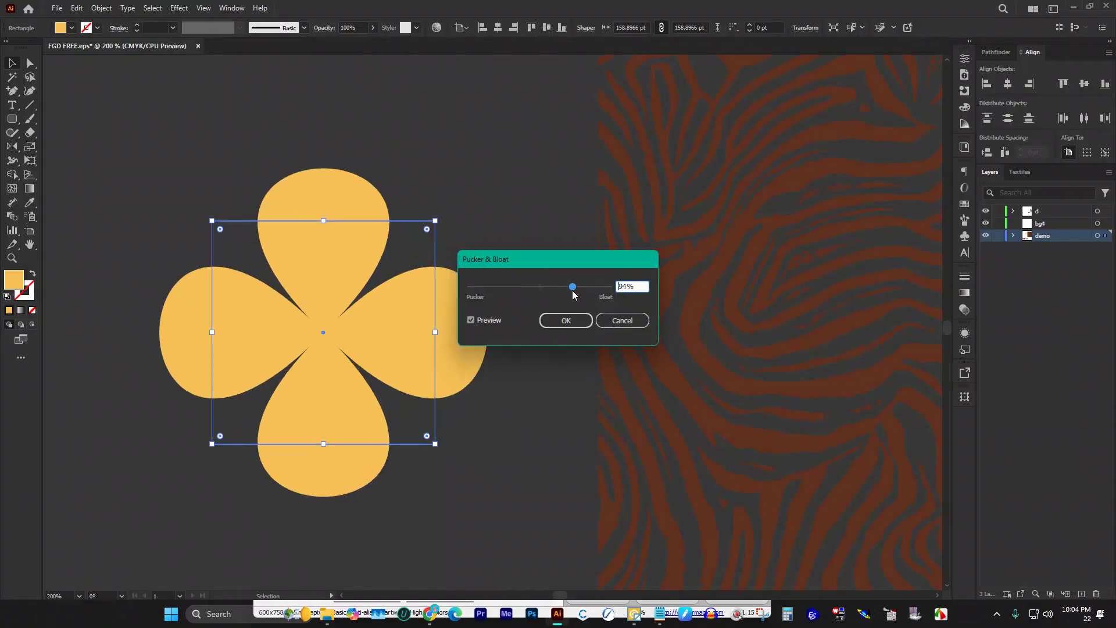
{"action": "left_click", "coordinate": [566, 320]}
{"action": "left_click", "coordinate": [227, 124]}
{"action": "left_click", "coordinate": [301, 201]}
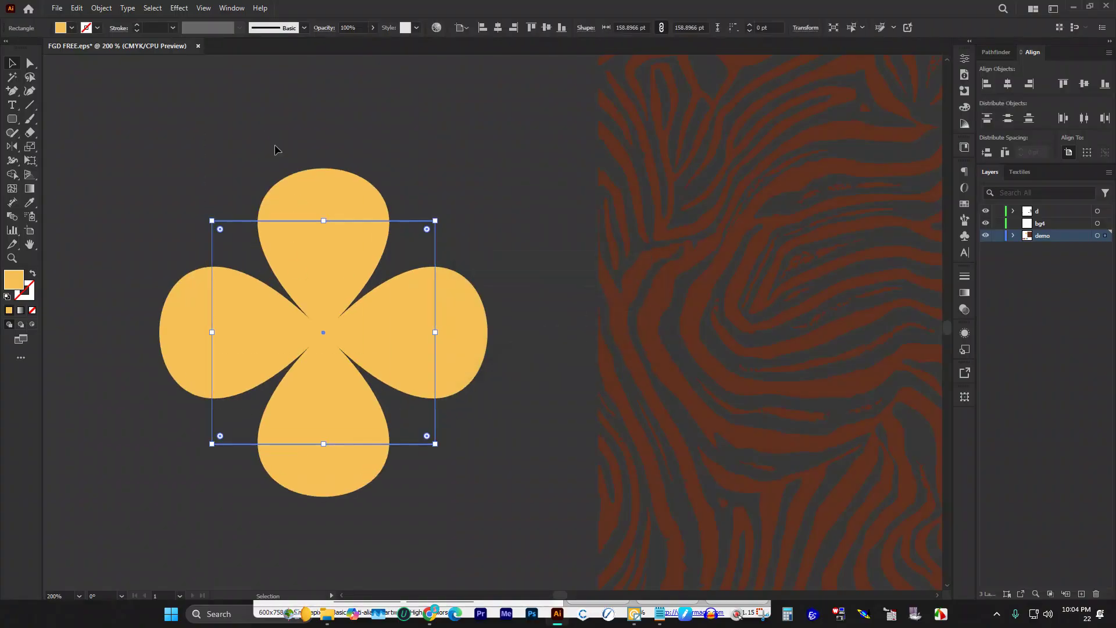
Step: Expand the bloat appearance into a solid four-petal flower path
{"action": "left_click", "coordinate": [101, 8]}
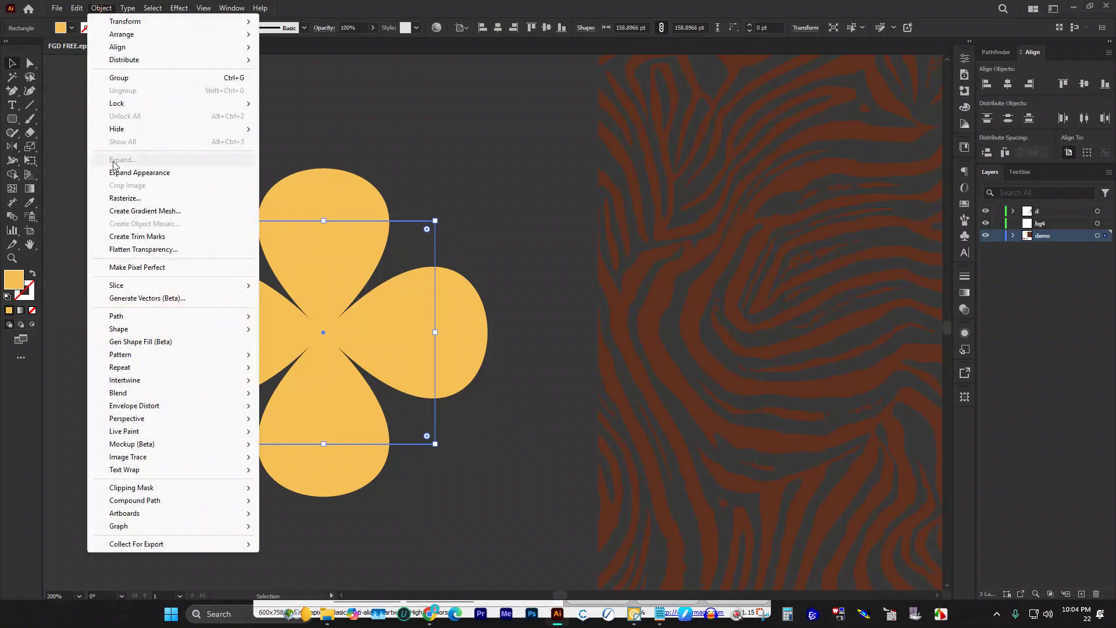
{"action": "left_click", "coordinate": [148, 171]}
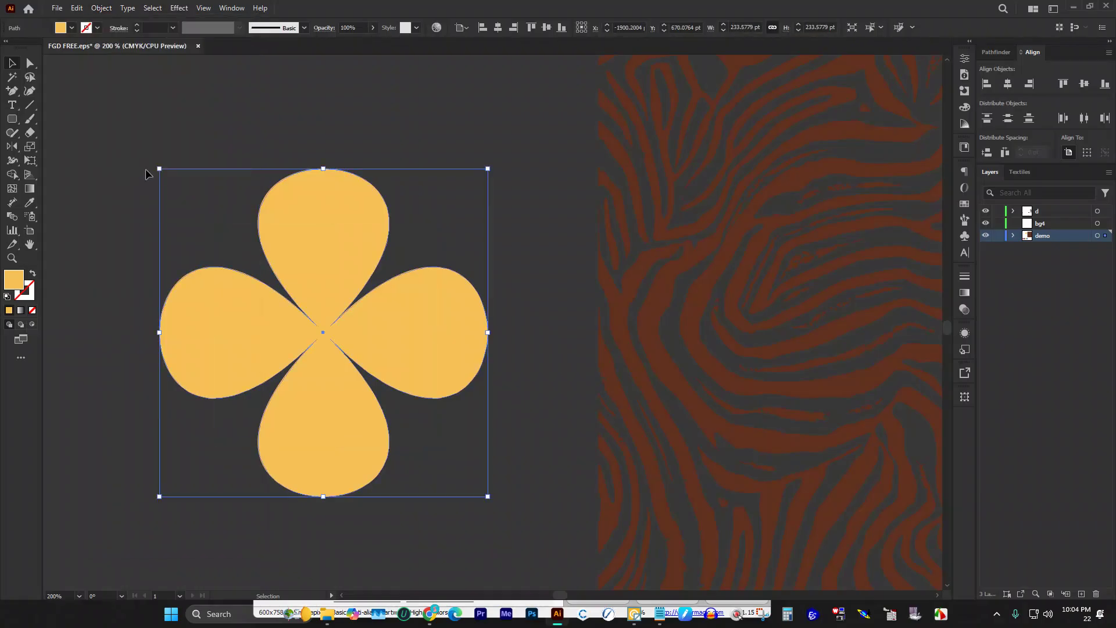
{"action": "left_click", "coordinate": [142, 167]}
{"action": "scroll", "coordinate": [213, 179], "scroll_direction": "down", "scroll_amount": 2}
{"action": "scroll", "coordinate": [212, 180], "scroll_direction": "down", "scroll_amount": 6}
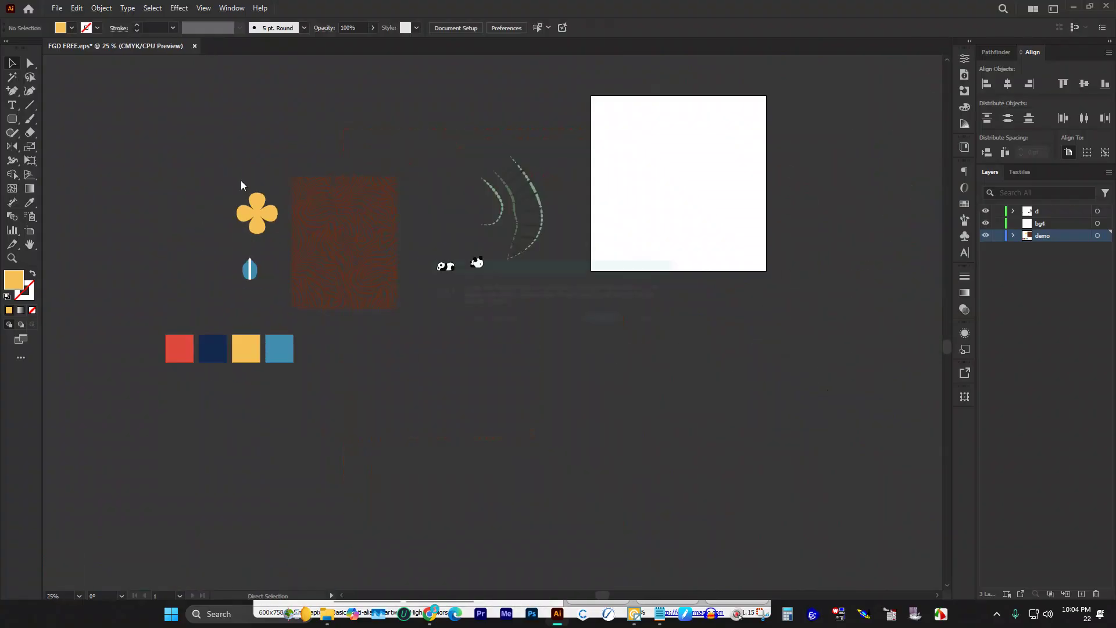
Step: Save FGD FREE.eps, accepting the legacy EPS format warning
{"action": "key", "text": "ctrl+s"}
{"action": "key", "text": "Return"}
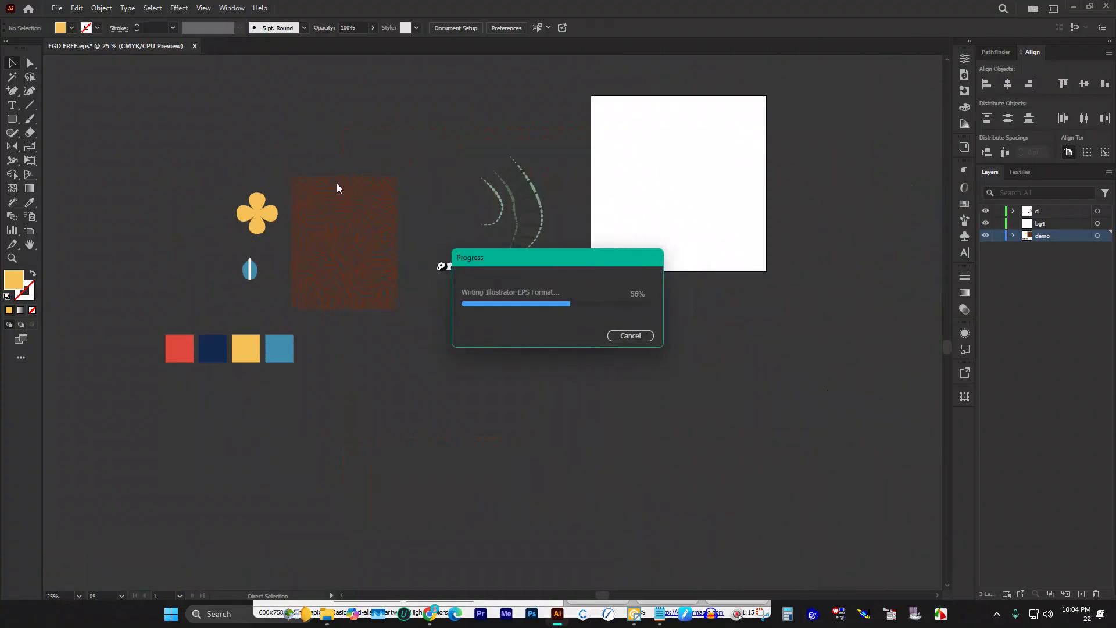
{"action": "scroll", "coordinate": [378, 191], "scroll_direction": "up", "scroll_amount": 2}
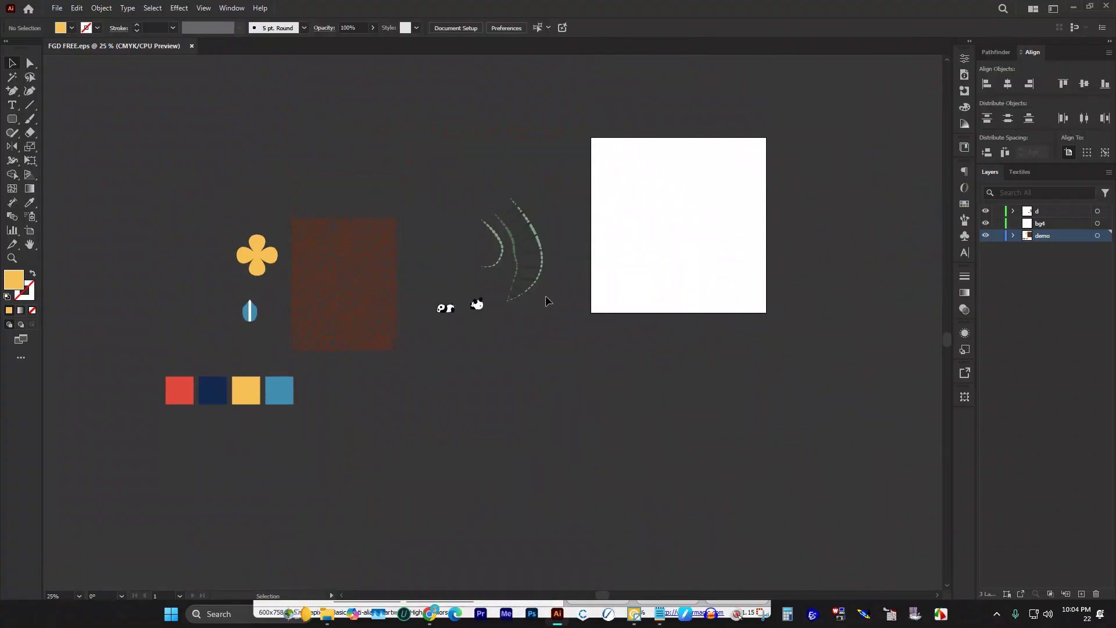
{"action": "scroll", "coordinate": [719, 185], "scroll_direction": "up", "scroll_amount": 2}
{"action": "scroll", "coordinate": [671, 183], "scroll_direction": "up", "scroll_amount": 1}
{"action": "scroll", "coordinate": [519, 154], "scroll_direction": "down", "scroll_amount": 2}
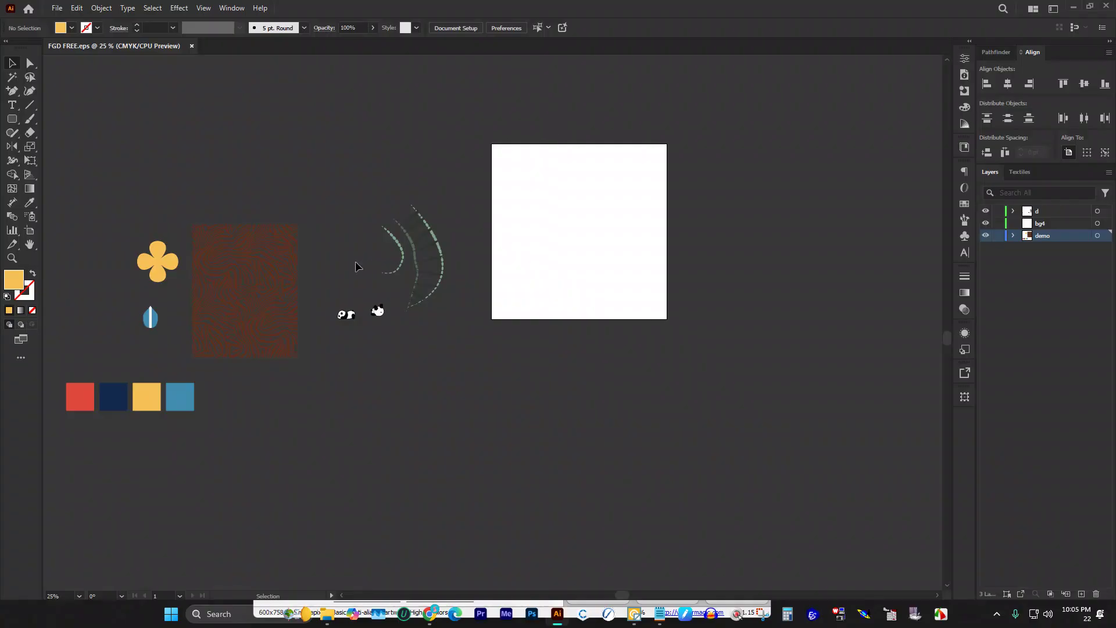
{"action": "scroll", "coordinate": [245, 252], "scroll_direction": "down", "scroll_amount": 1}
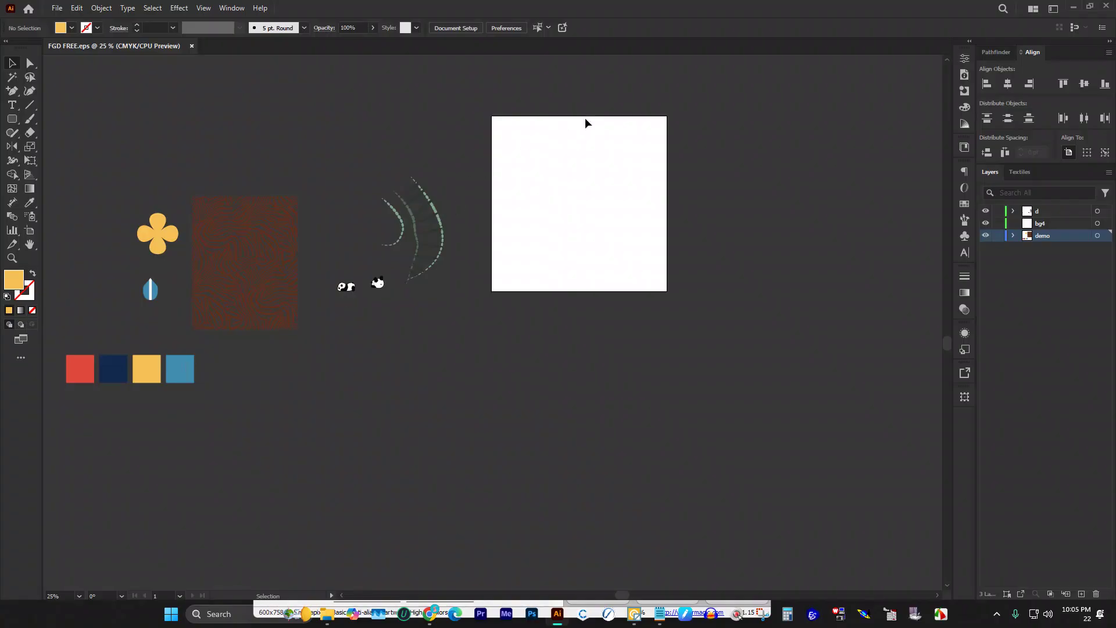
{"action": "scroll", "coordinate": [585, 117], "scroll_direction": "up", "scroll_amount": 2}
{"action": "scroll", "coordinate": [476, 265], "scroll_direction": "down", "scroll_amount": 3}
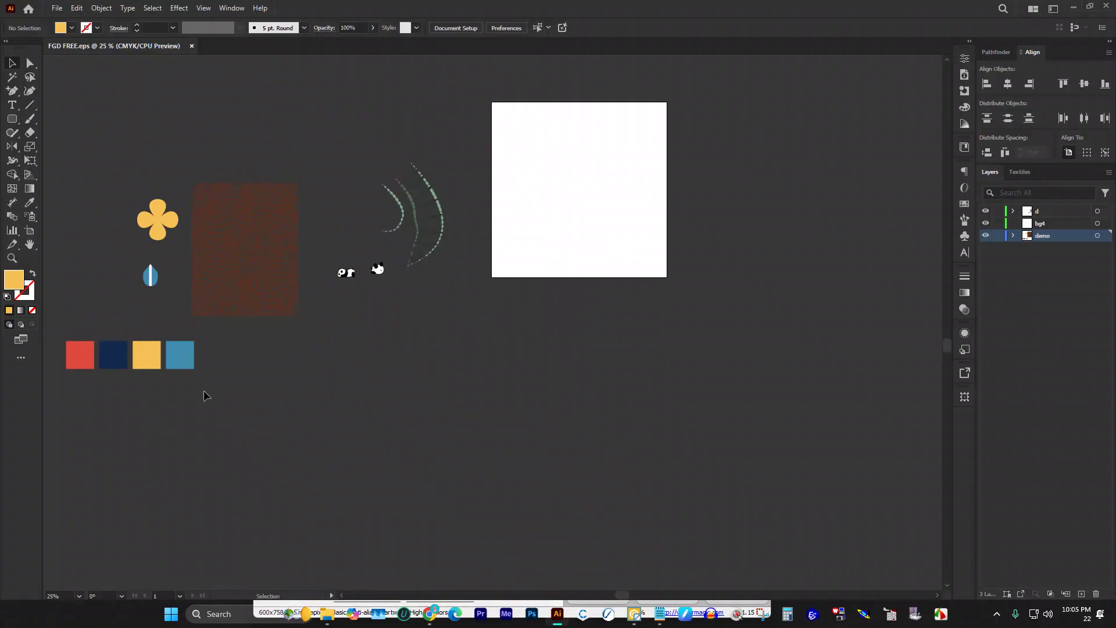
{"action": "scroll", "coordinate": [214, 392], "scroll_direction": "down", "scroll_amount": 3}
Step: Cut the four colour swatches and paste them into layer d near the artboard's top-left
{"action": "left_click_drag", "start_coordinate": [86, 280], "coordinate": [259, 396]}
{"action": "key", "text": "a"}
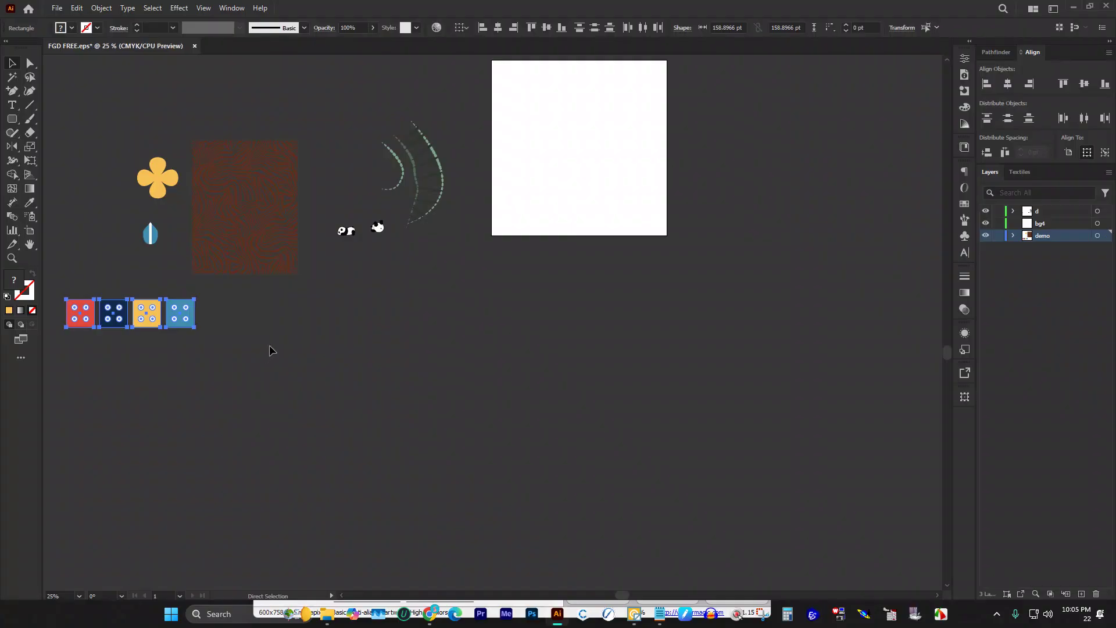
{"action": "key", "text": "Delete"}
{"action": "key", "text": "v"}
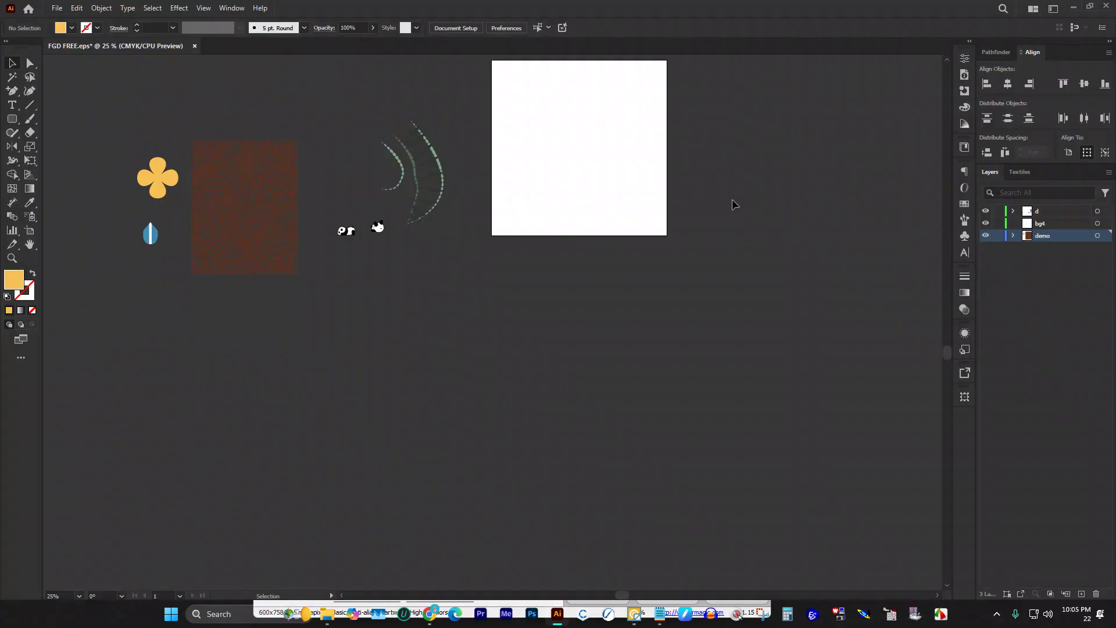
{"action": "scroll", "coordinate": [732, 201], "scroll_direction": "up", "scroll_amount": 7}
{"action": "left_click", "coordinate": [1055, 215]}
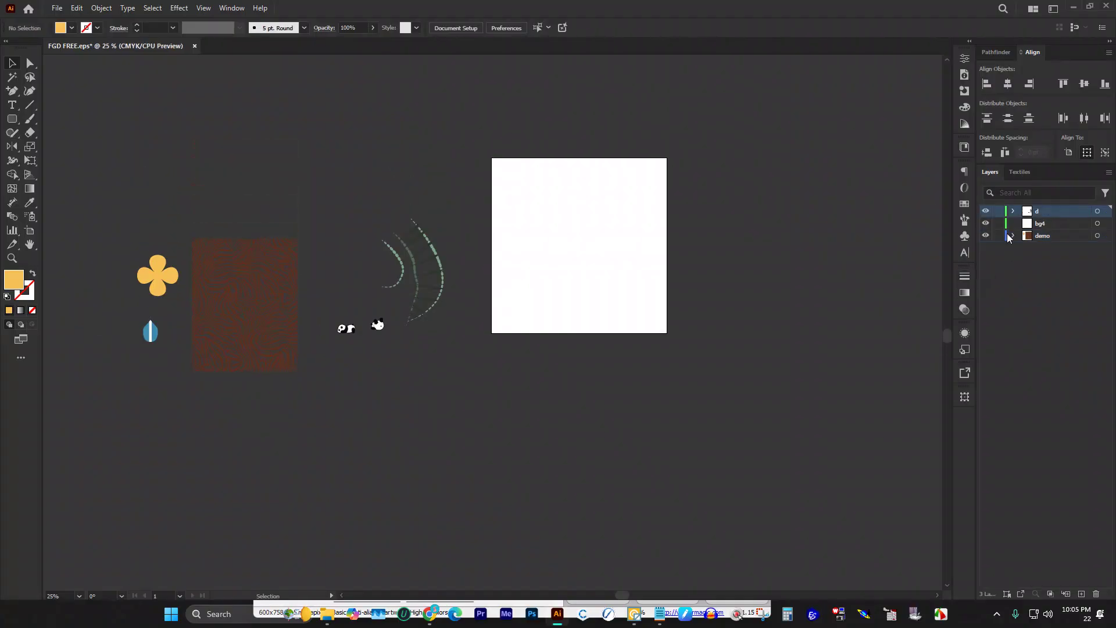
{"action": "key", "text": "ctrl+v"}
{"action": "left_click_drag", "start_coordinate": [505, 322], "coordinate": [566, 181]}
{"action": "scroll", "coordinate": [566, 182], "scroll_direction": "up", "scroll_amount": 3}
Step: Space the squares at 0 pt, align the row top-left and scale it to artboard width
{"action": "left_click", "coordinate": [417, 175]}
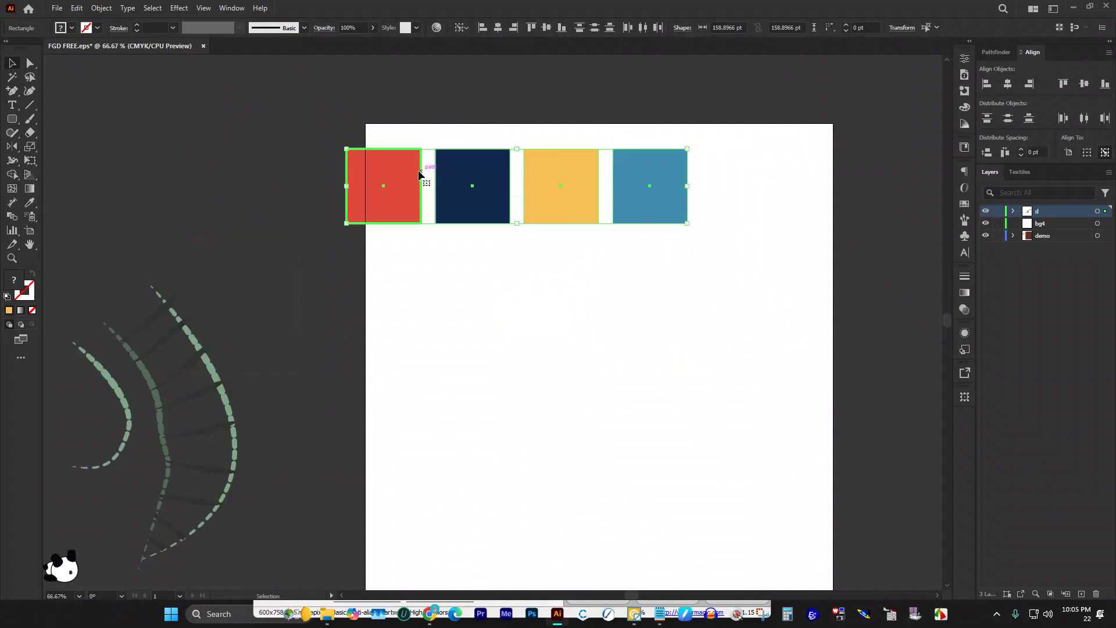
{"action": "left_click", "coordinate": [1004, 154]}
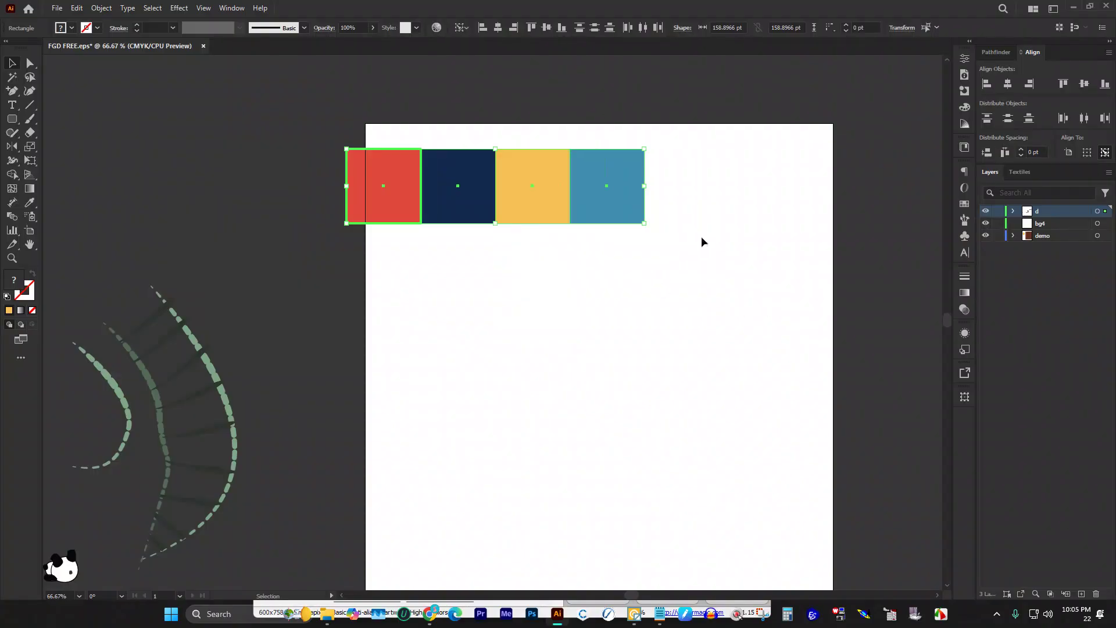
{"action": "key", "text": "a"}
{"action": "key", "text": "v"}
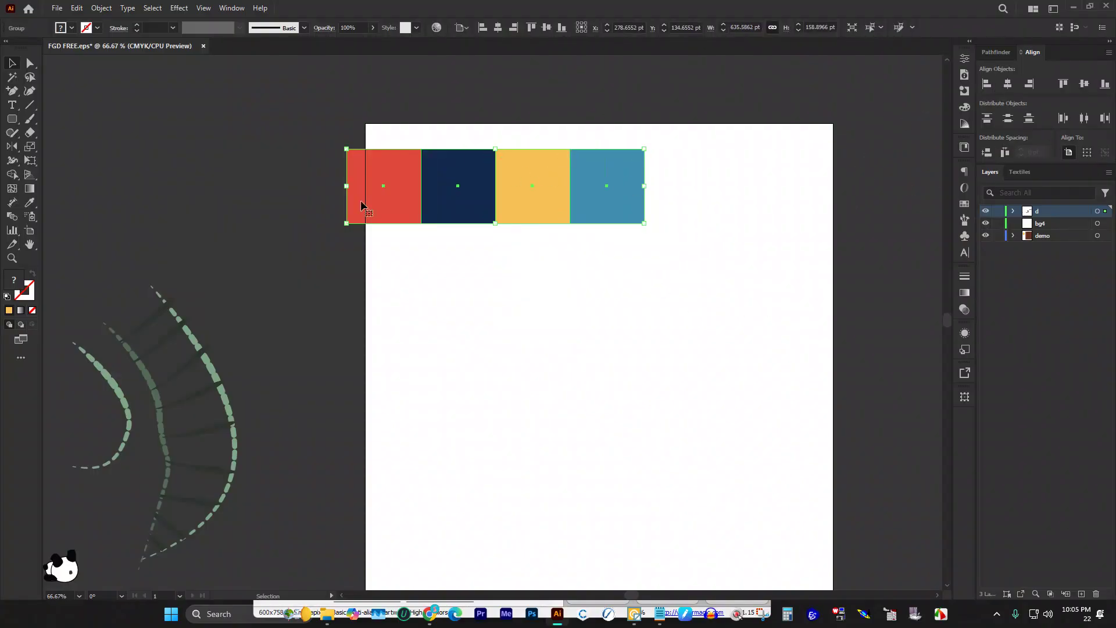
{"action": "left_click", "coordinate": [989, 85]}
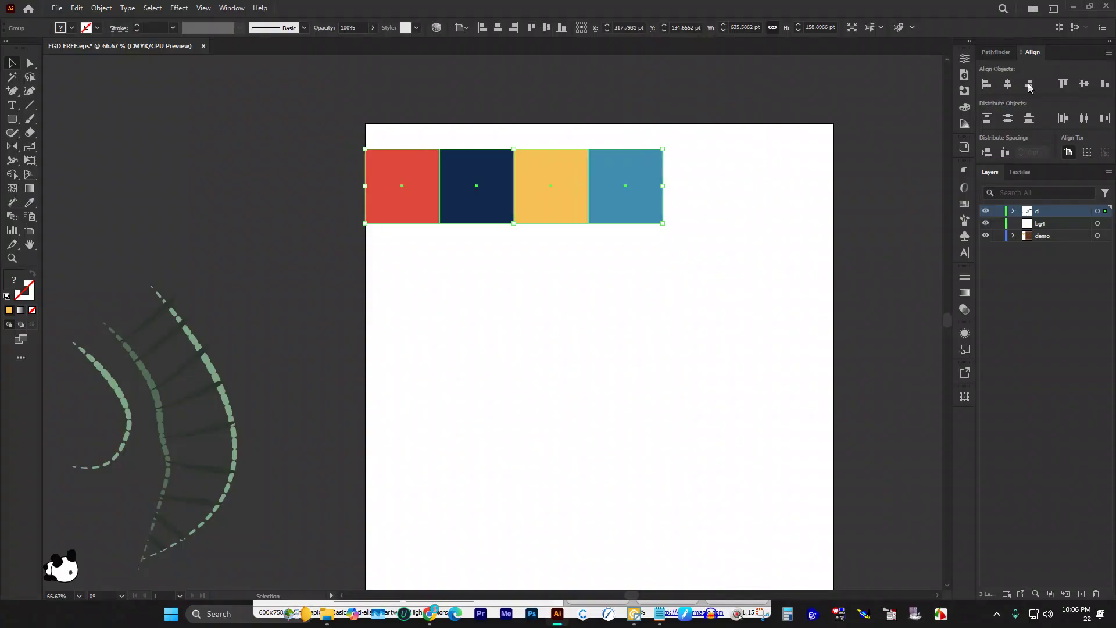
{"action": "left_click", "coordinate": [1062, 84]}
{"action": "left_click_drag", "start_coordinate": [663, 197], "coordinate": [833, 239]}
Step: Try duplicating the row downward, undo the copies, and move the row to the upper-left pasteboard
{"action": "left_click", "coordinate": [594, 288]}
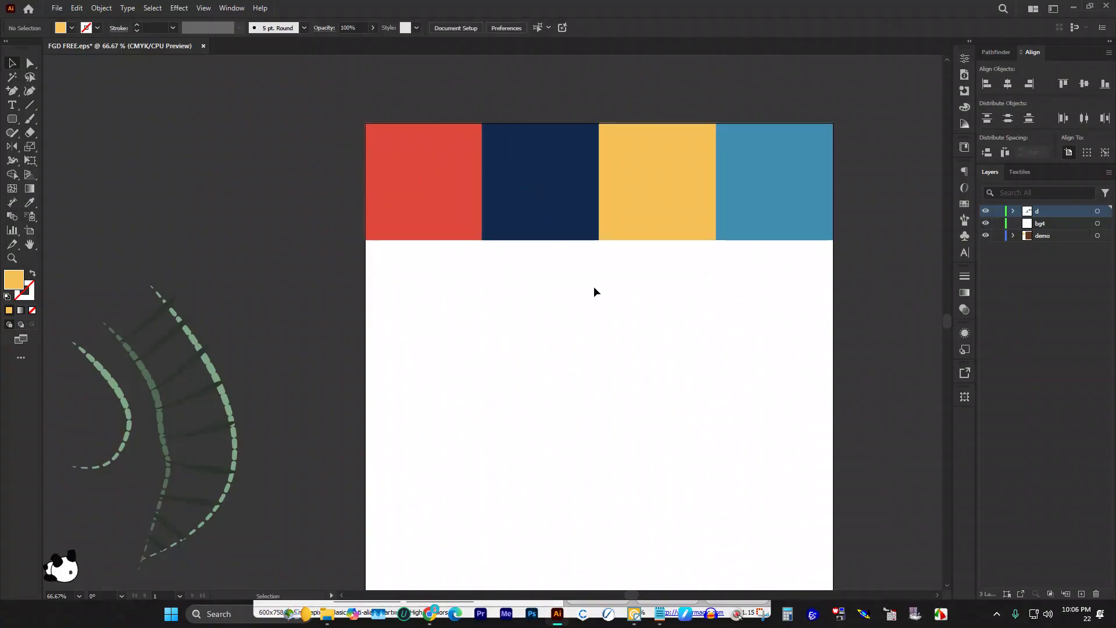
{"action": "scroll", "coordinate": [604, 233], "scroll_direction": "down", "scroll_amount": 2}
{"action": "left_click_drag", "start_coordinate": [624, 139], "coordinate": [627, 253]}
{"action": "scroll", "coordinate": [700, 294], "scroll_direction": "down", "scroll_amount": 2}
{"action": "key", "text": "ctrl+z"}
{"action": "left_click_drag", "start_coordinate": [665, 92], "coordinate": [668, 219]}
{"action": "key", "text": "a"}
{"action": "key", "text": "ctrl+d"}
{"action": "key", "text": "ctrl+d"}
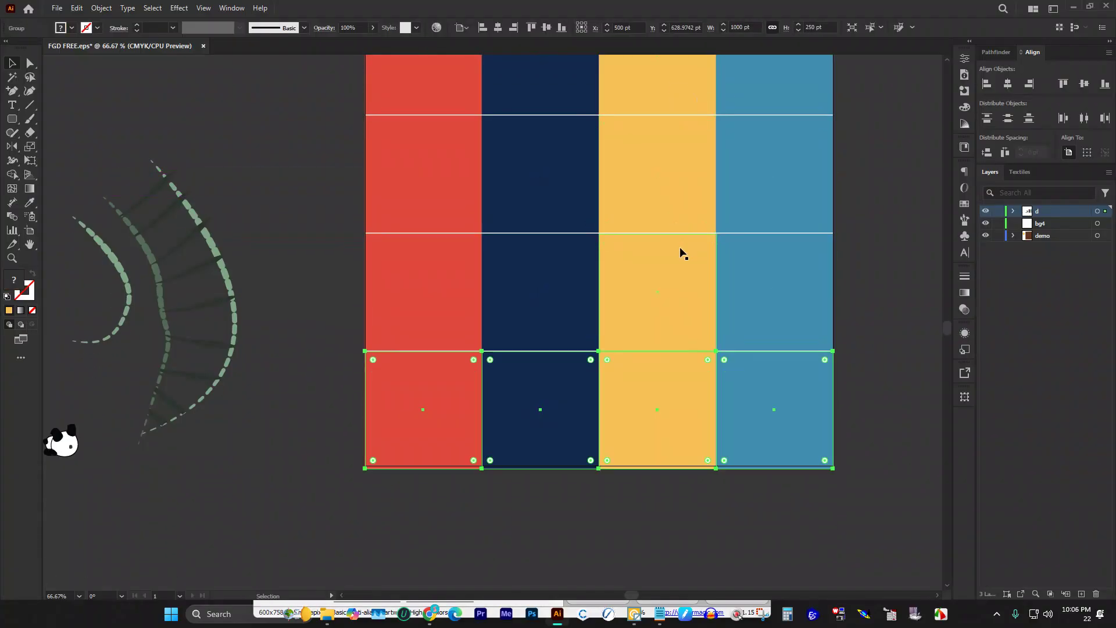
{"action": "key", "text": "v"}
{"action": "left_click", "coordinate": [847, 315]}
{"action": "scroll", "coordinate": [847, 315], "scroll_direction": "up", "scroll_amount": 2}
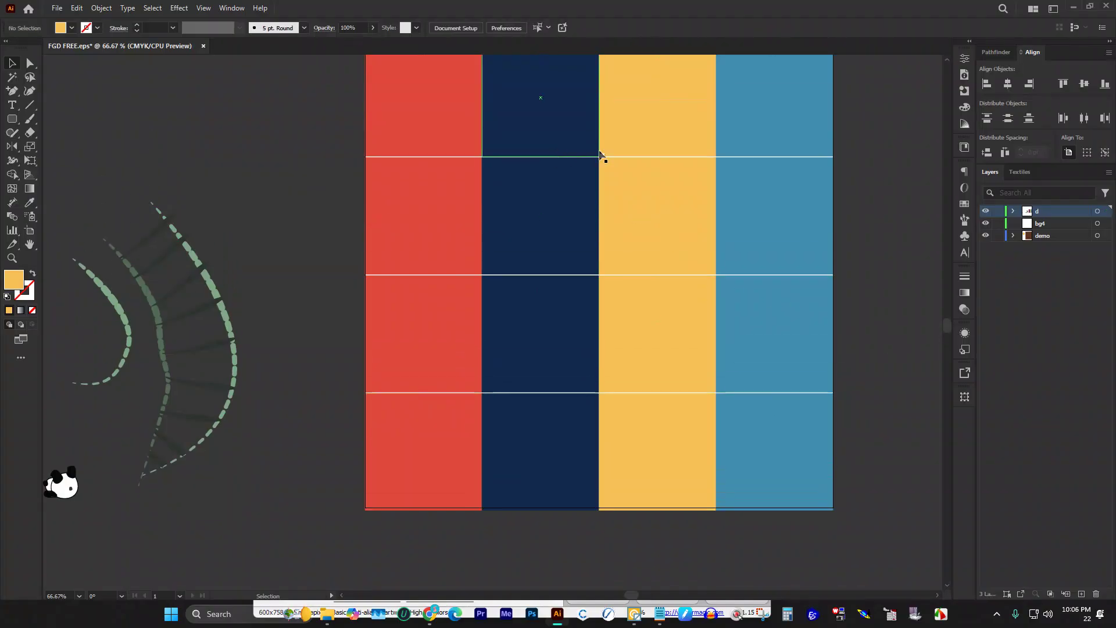
{"action": "key", "text": "ctrl+z"}
{"action": "key", "text": "ctrl+z"}
{"action": "key", "text": "ctrl+z"}
{"action": "scroll", "coordinate": [692, 205], "scroll_direction": "up", "scroll_amount": 1}
{"action": "key", "text": "ctrl+z"}
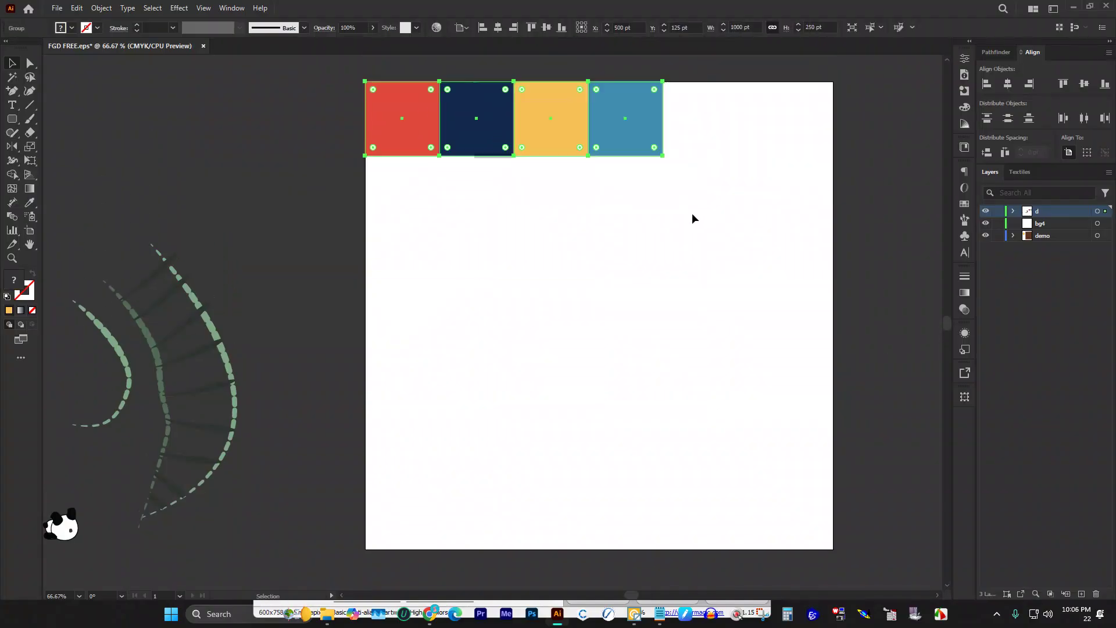
{"action": "scroll", "coordinate": [640, 222], "scroll_direction": "down", "scroll_amount": 1, "text": "alt"}
{"action": "scroll", "coordinate": [632, 222], "scroll_direction": "up", "scroll_amount": 1}
{"action": "left_click_drag", "start_coordinate": [631, 216], "coordinate": [398, 136]}
{"action": "left_click", "coordinate": [504, 201]}
Step: Draw a yellow rectangle with width 1000 and height 1000 pt via the Rectangle dialog
{"action": "left_click_drag", "start_coordinate": [14, 122], "coordinate": [64, 120]}
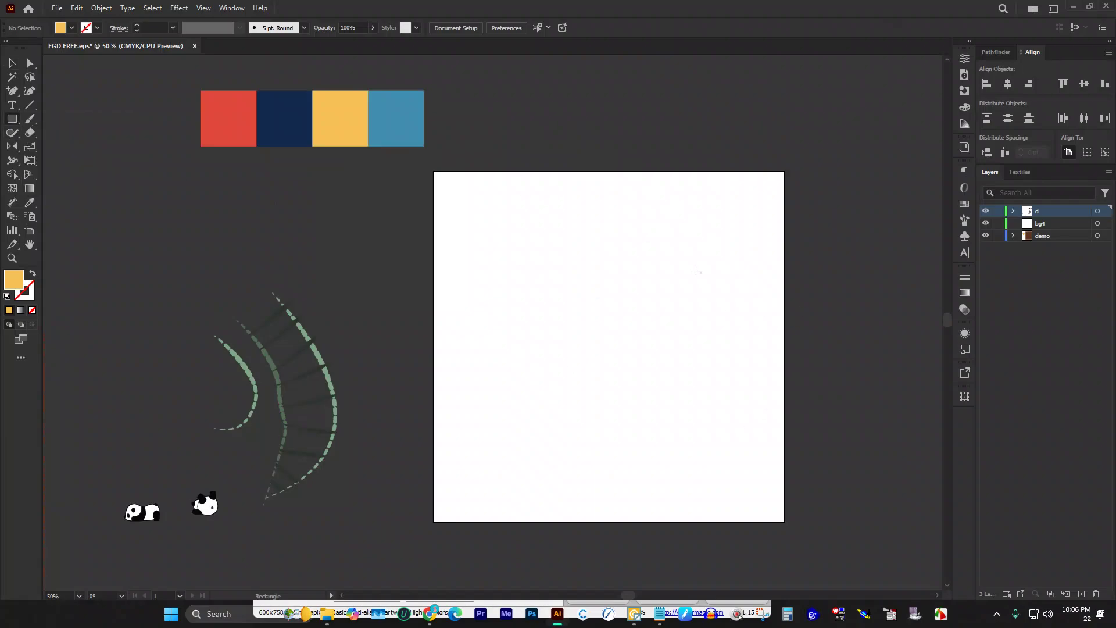
{"action": "left_click", "coordinate": [575, 234]}
{"action": "type", "text": "1"}
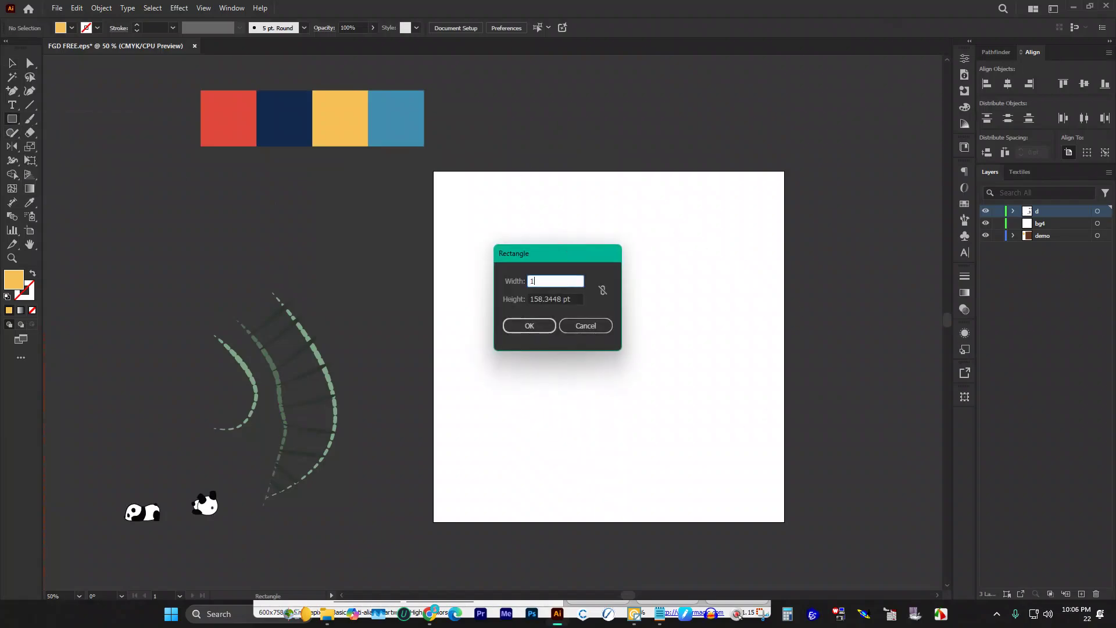
{"action": "type", "text": "000"}
{"action": "key", "text": "Tab"}
{"action": "type", "text": "100"}
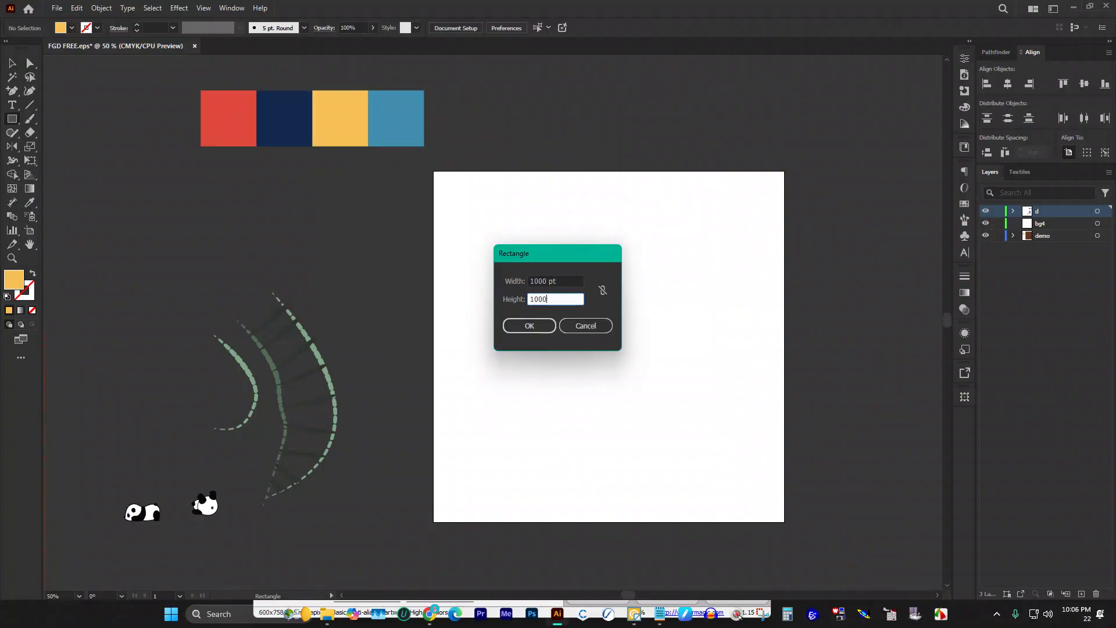
{"action": "key", "text": "Return"}
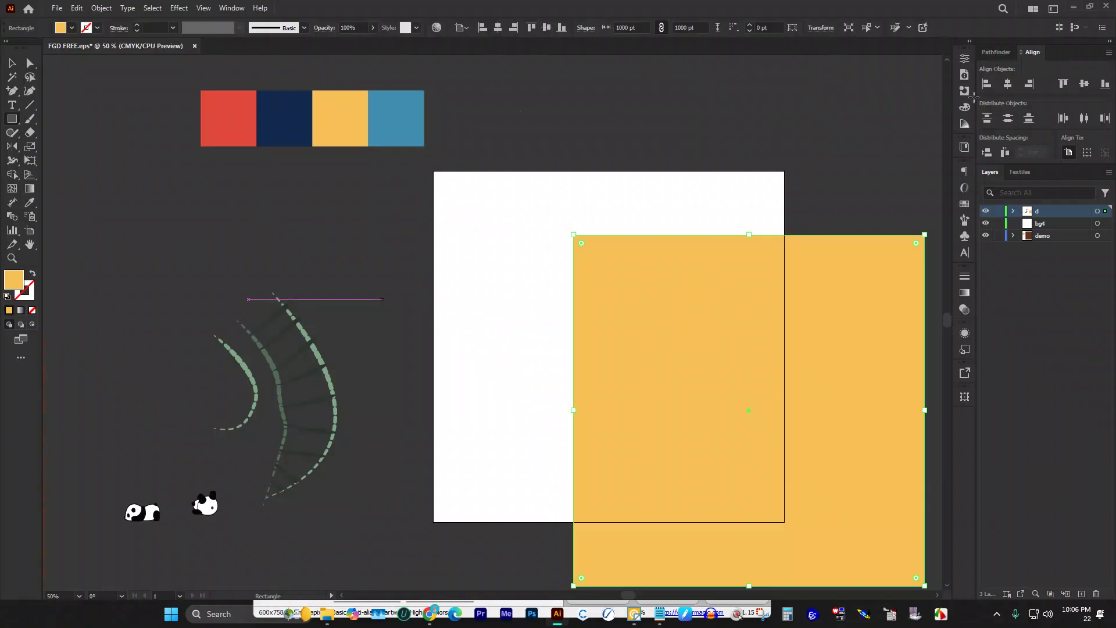
Step: Align the yellow square to the artboard and set its width to 1000/4 (250 pt) in Properties
{"action": "left_click", "coordinate": [990, 86]}
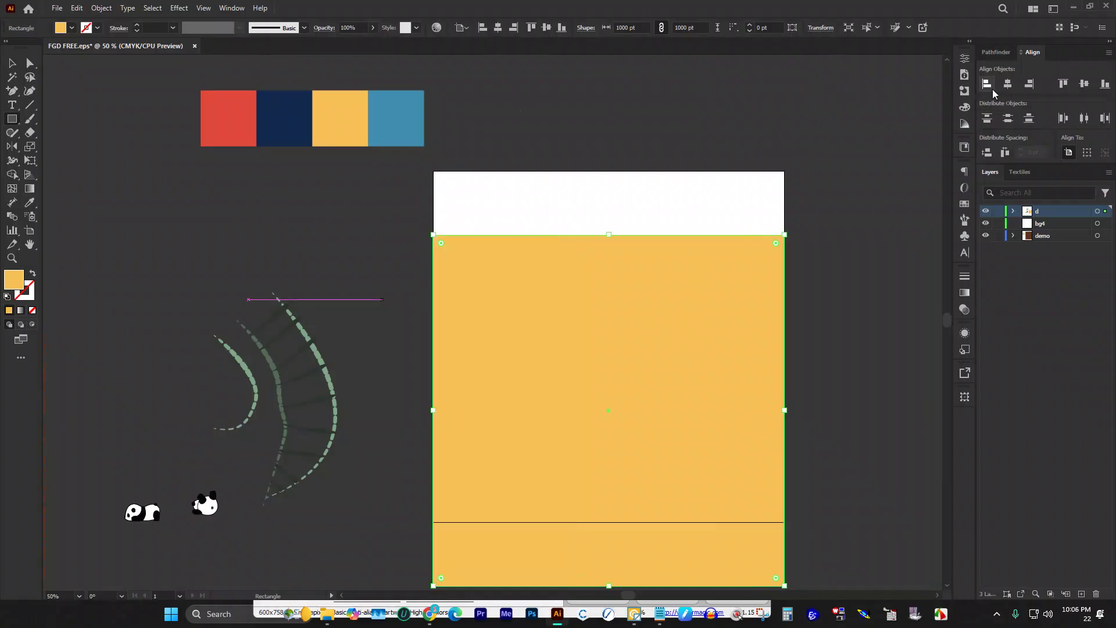
{"action": "left_click", "coordinate": [1084, 85]}
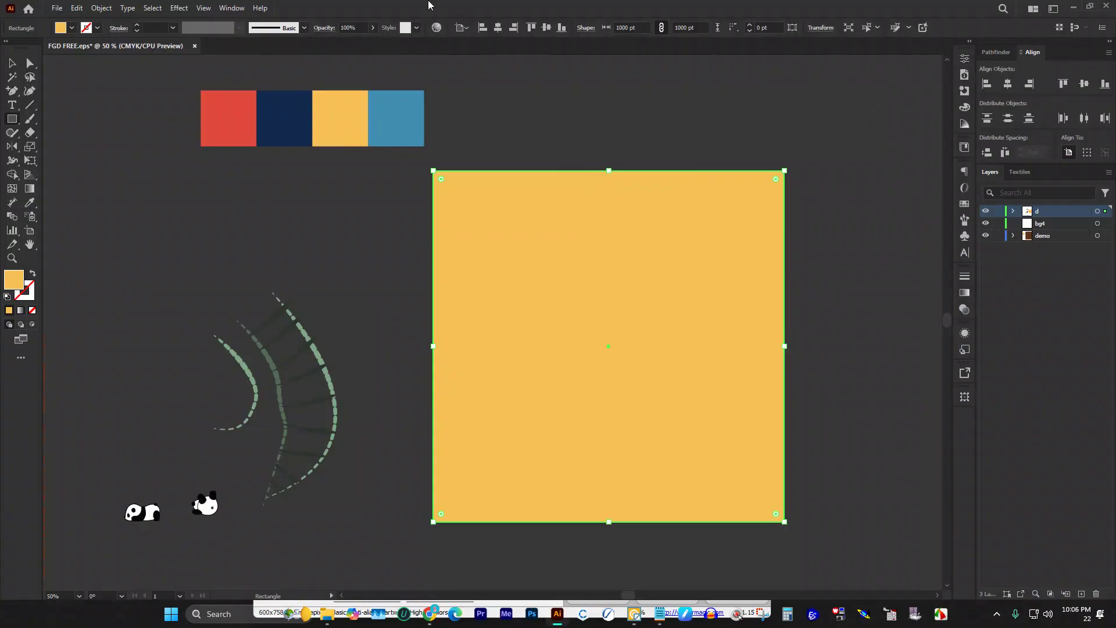
{"action": "left_click", "coordinate": [242, 8]}
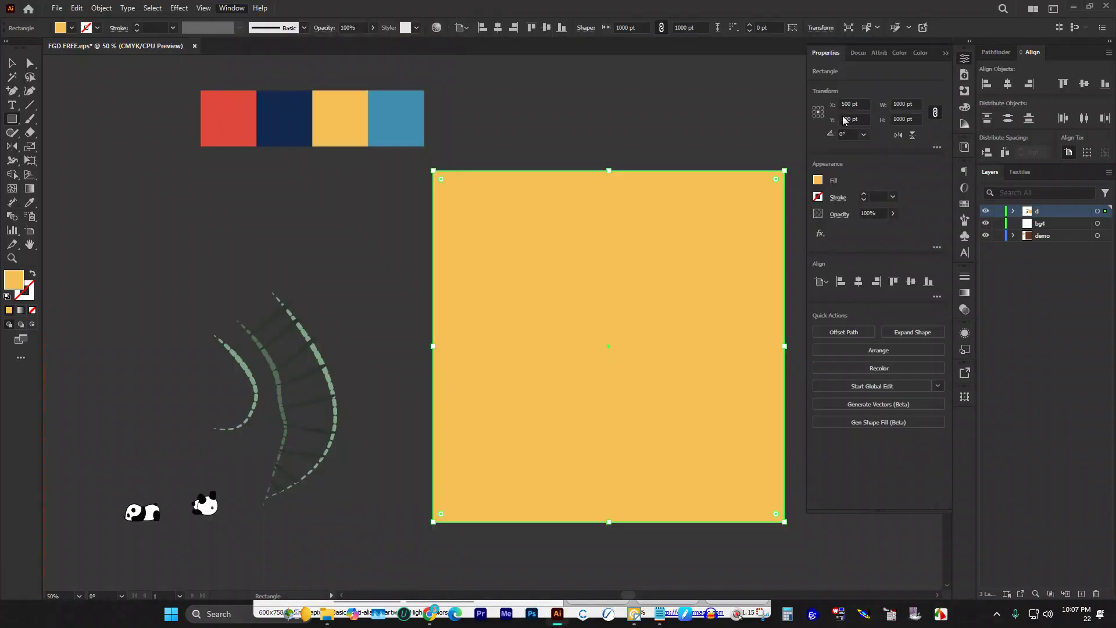
{"action": "left_click", "coordinate": [907, 103]}
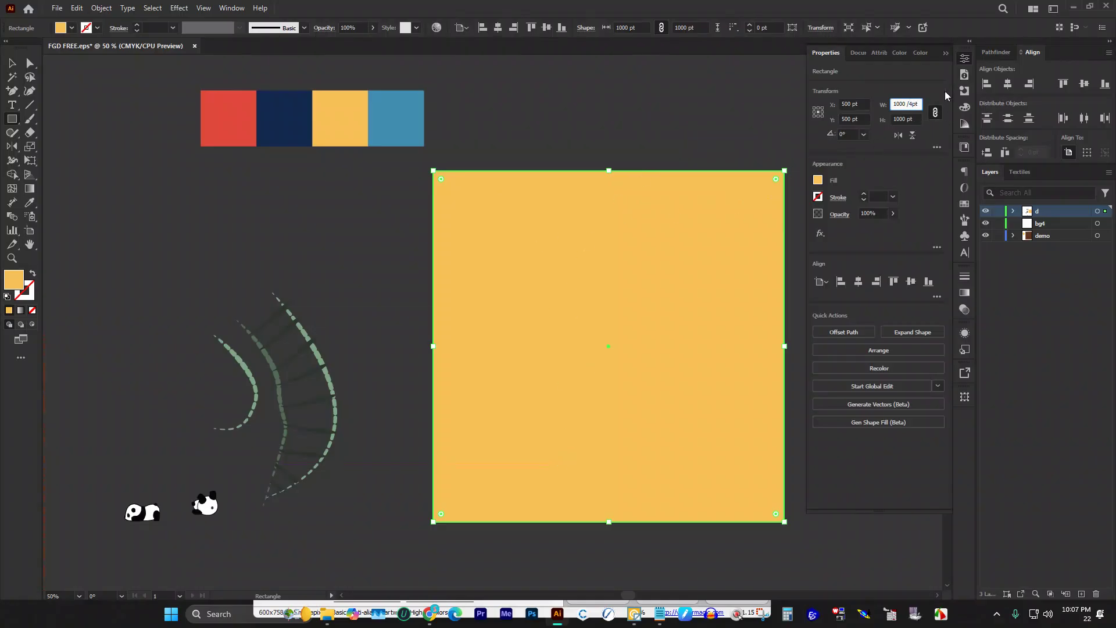
{"action": "key", "text": "Return"}
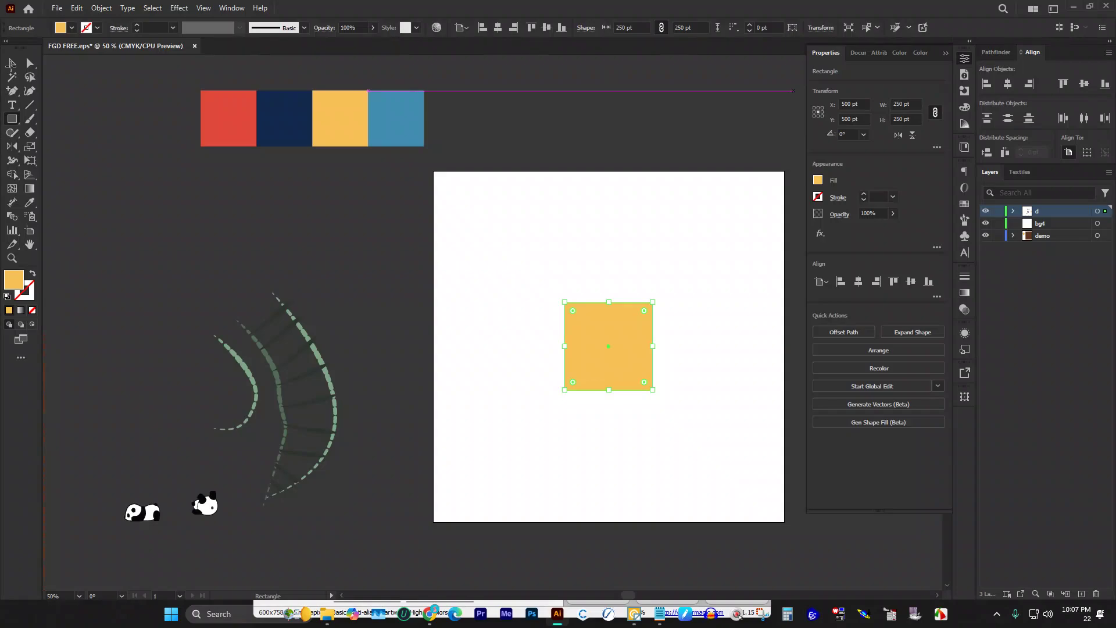
Step: Move the yellow square to the upper left and duplicate it rightward into four squares
{"action": "left_click", "coordinate": [945, 53]}
{"action": "left_click", "coordinate": [12, 62]}
{"action": "left_click", "coordinate": [552, 227]}
{"action": "left_click_drag", "start_coordinate": [624, 327], "coordinate": [609, 253]}
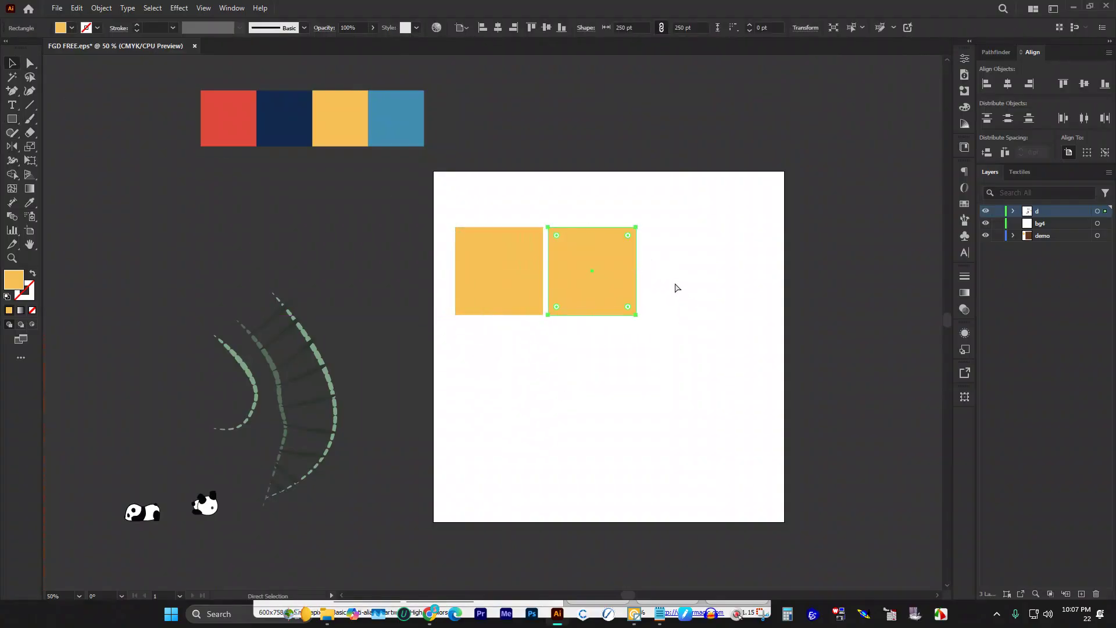
{"action": "key", "text": "ctrl+d"}
{"action": "key", "text": "ctrl+d"}
Step: Eyedropper red, navy and blue from the palette onto the first, second and fourth squares
{"action": "left_click", "coordinate": [516, 268]}
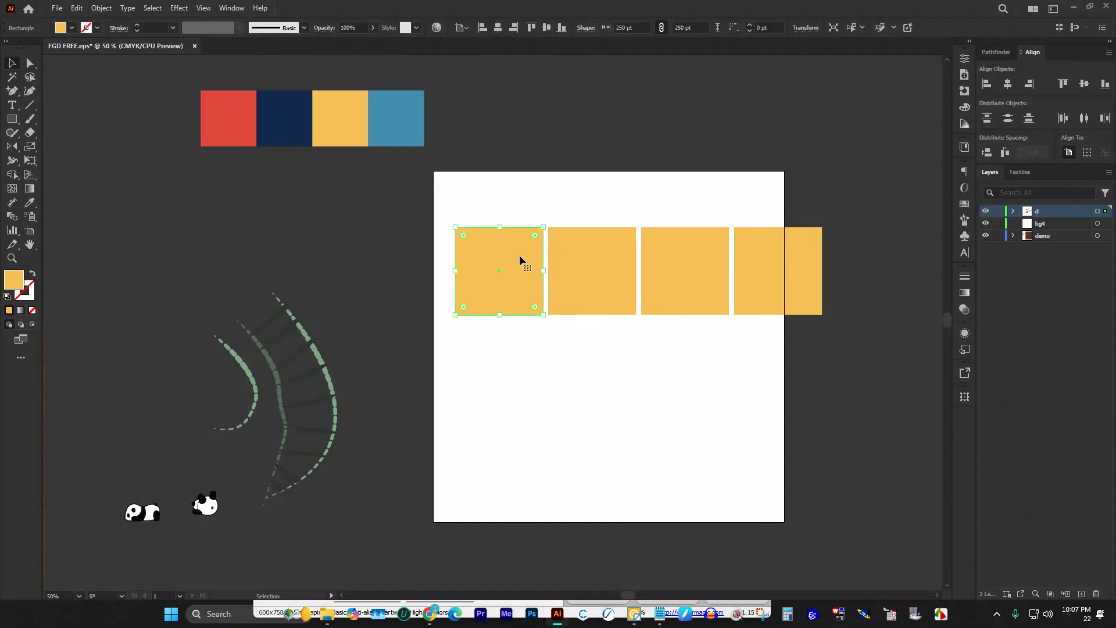
{"action": "key", "text": "i"}
{"action": "left_click", "coordinate": [250, 104]}
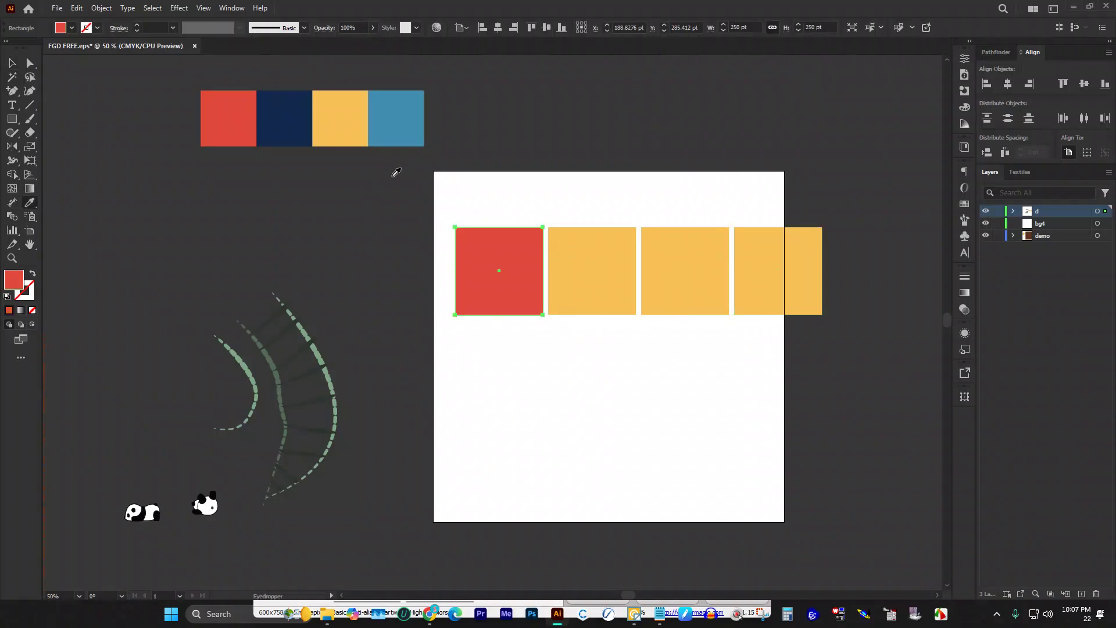
{"action": "key", "text": "v"}
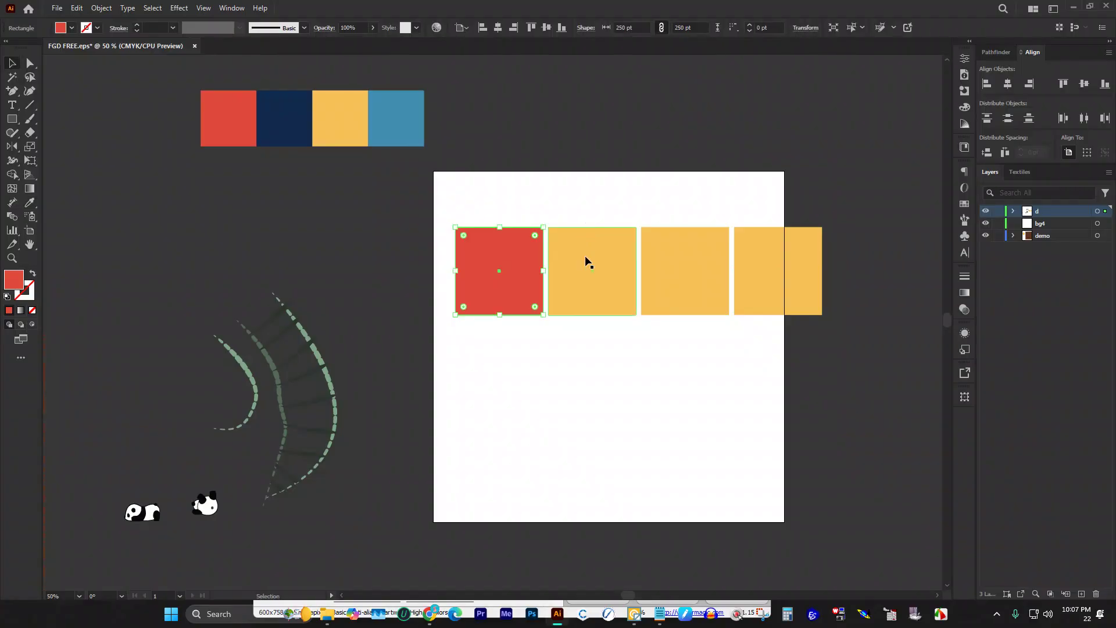
{"action": "left_click", "coordinate": [585, 256]}
{"action": "key", "text": "i"}
{"action": "left_click", "coordinate": [294, 117]}
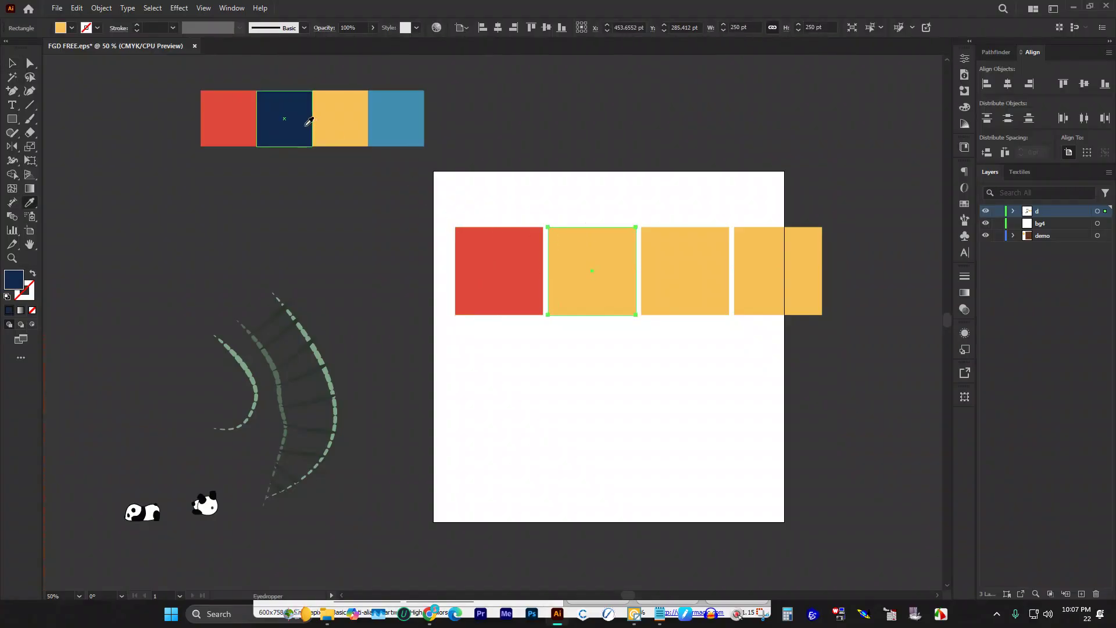
{"action": "key", "text": "v"}
{"action": "left_click", "coordinate": [758, 248]}
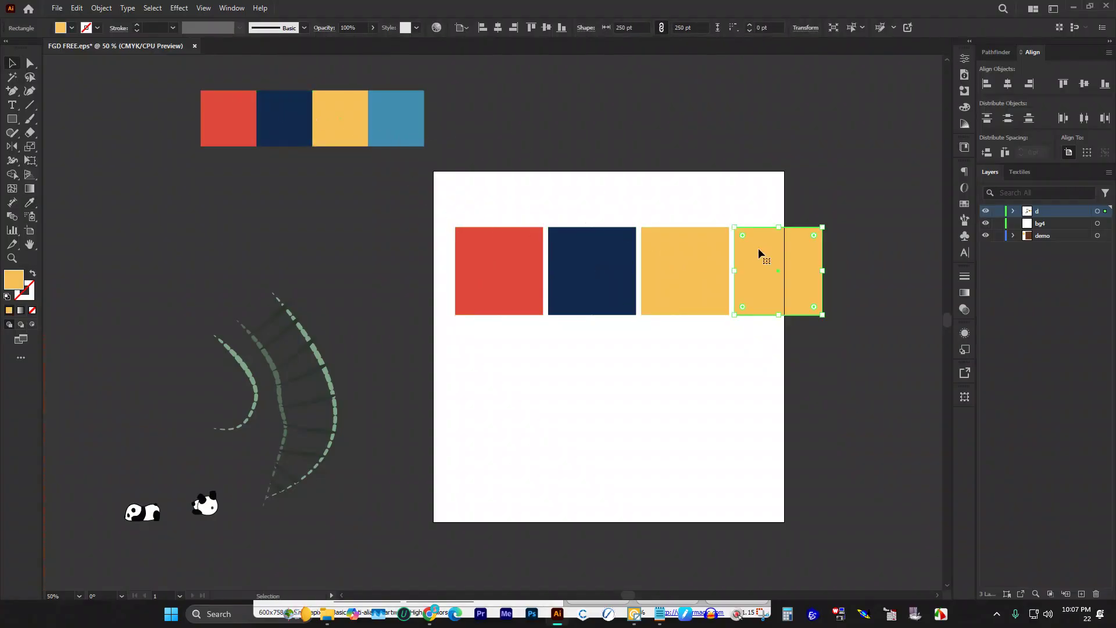
{"action": "key", "text": "i"}
{"action": "left_click", "coordinate": [401, 116]}
{"action": "key", "text": "v"}
{"action": "left_click_drag", "start_coordinate": [396, 192], "coordinate": [836, 358]}
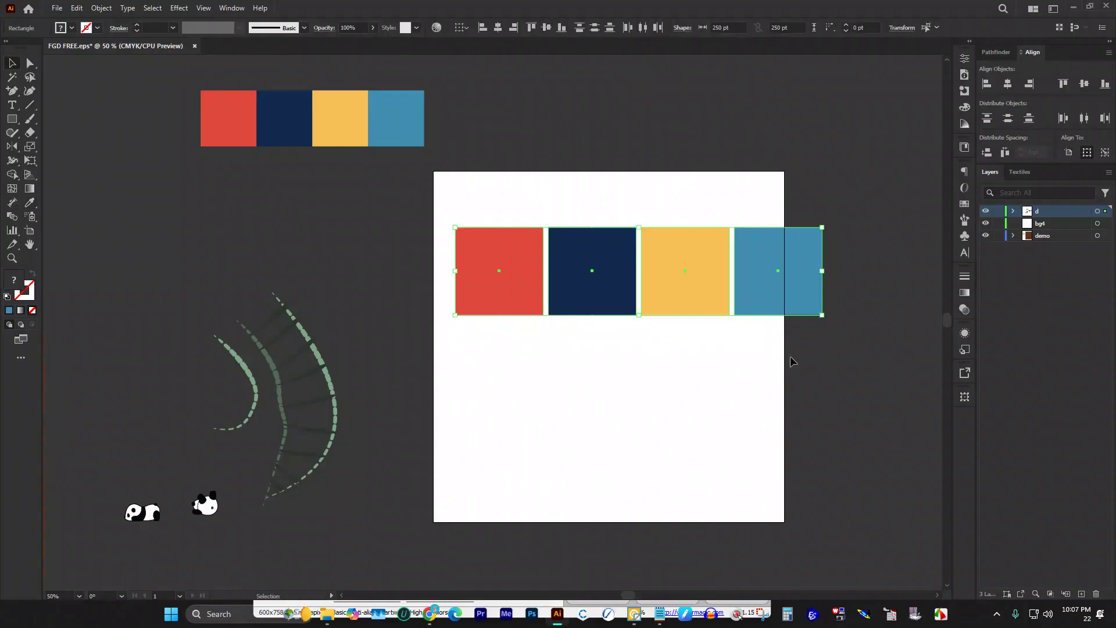
Step: Close the gaps between the four squares, group them and align the row to the artboard's top-left
{"action": "left_click", "coordinate": [497, 233]}
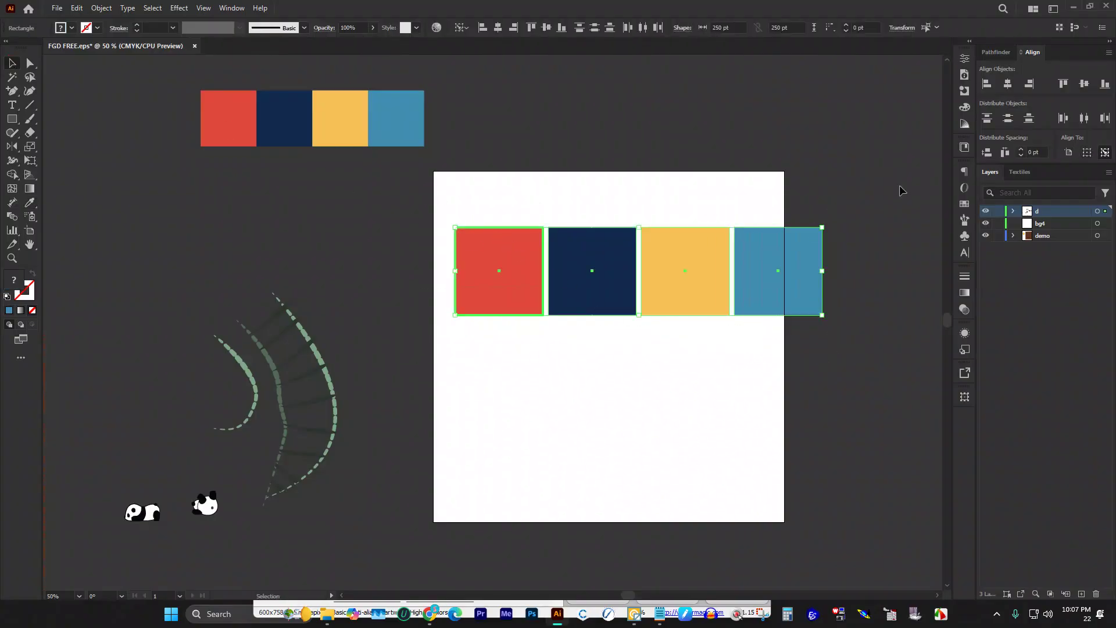
{"action": "left_click", "coordinate": [1005, 152]}
{"action": "key", "text": "ctrl+g"}
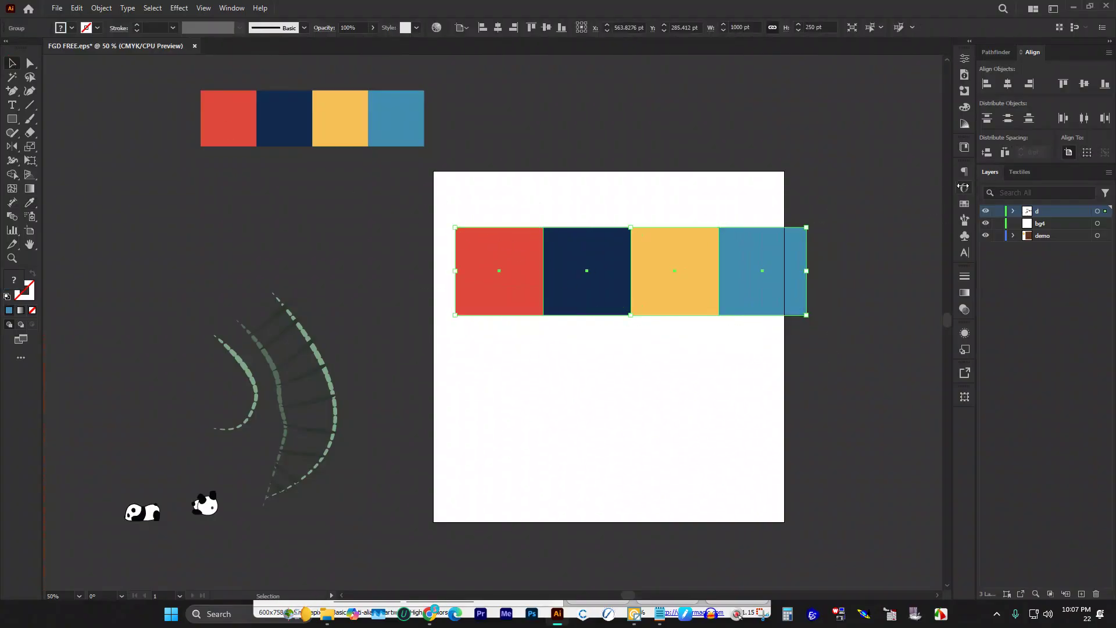
{"action": "left_click", "coordinate": [986, 87]}
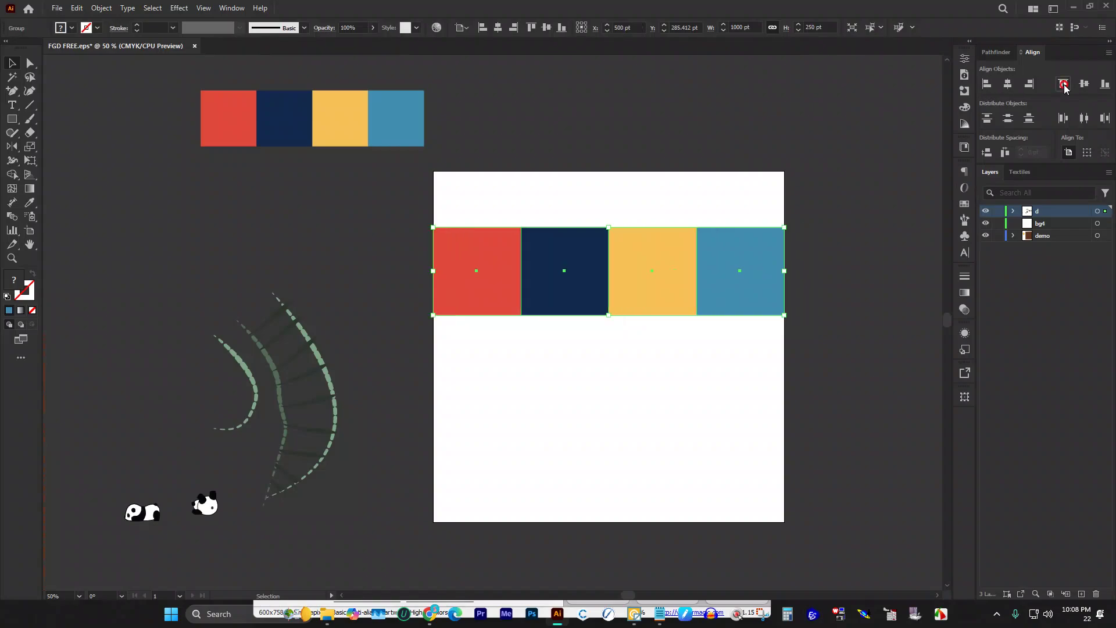
{"action": "left_click", "coordinate": [1063, 84]}
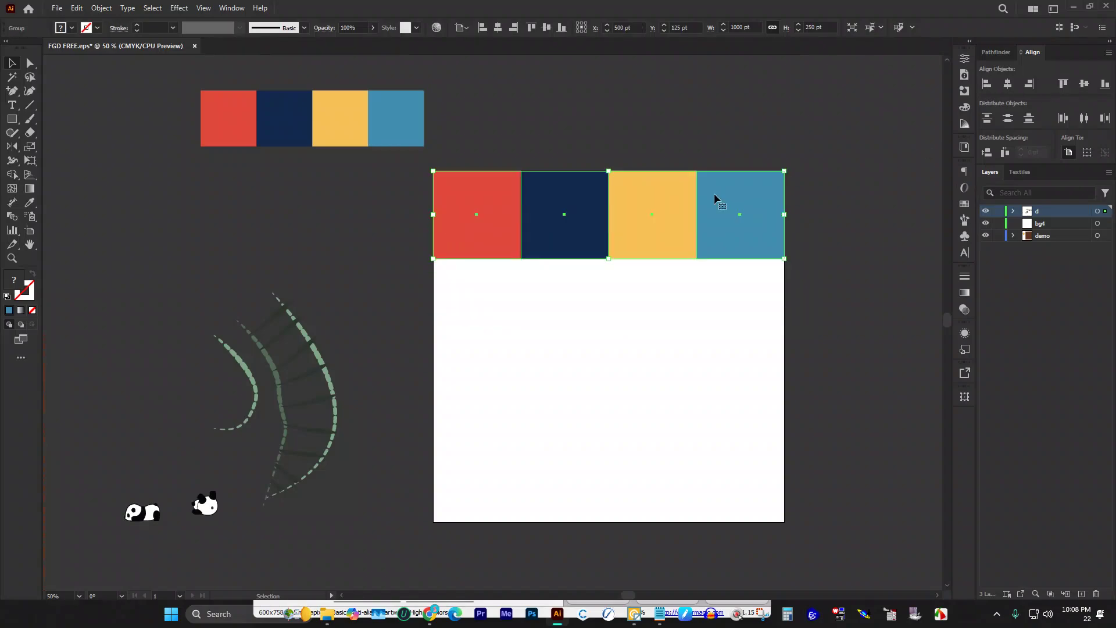
{"action": "left_click", "coordinate": [704, 349]}
Step: Ungroup the four squares and switch to the DOWNLOAD folder in File Explorer
{"action": "scroll", "coordinate": [604, 291], "scroll_direction": "down", "scroll_amount": 1}
{"action": "scroll", "coordinate": [581, 244], "scroll_direction": "up", "scroll_amount": 1}
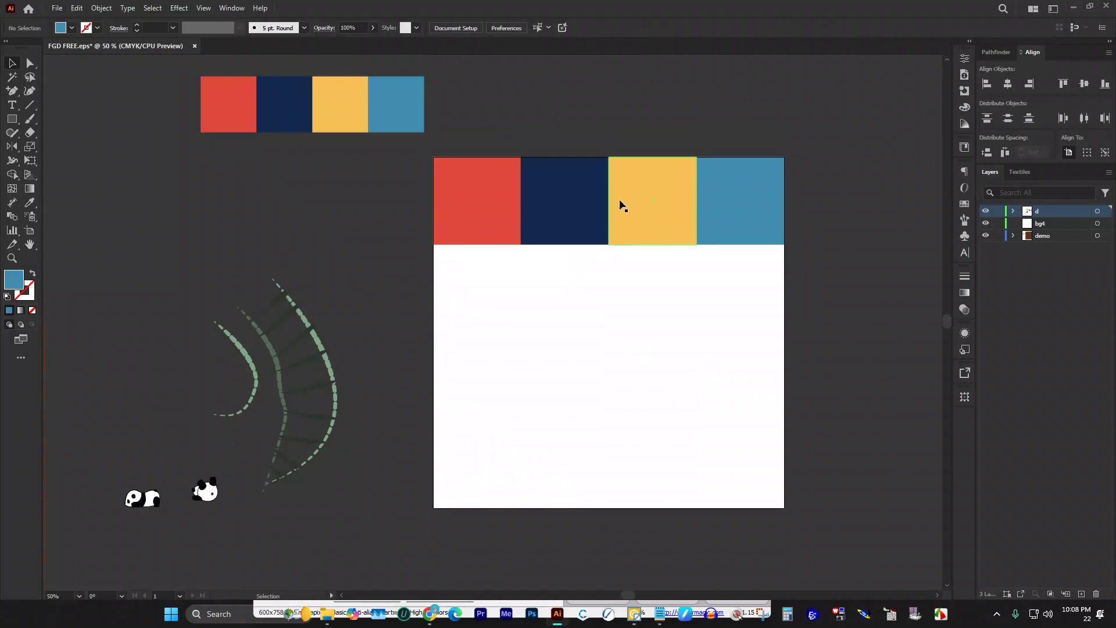
{"action": "left_click", "coordinate": [619, 200]}
{"action": "right_click", "coordinate": [615, 199]}
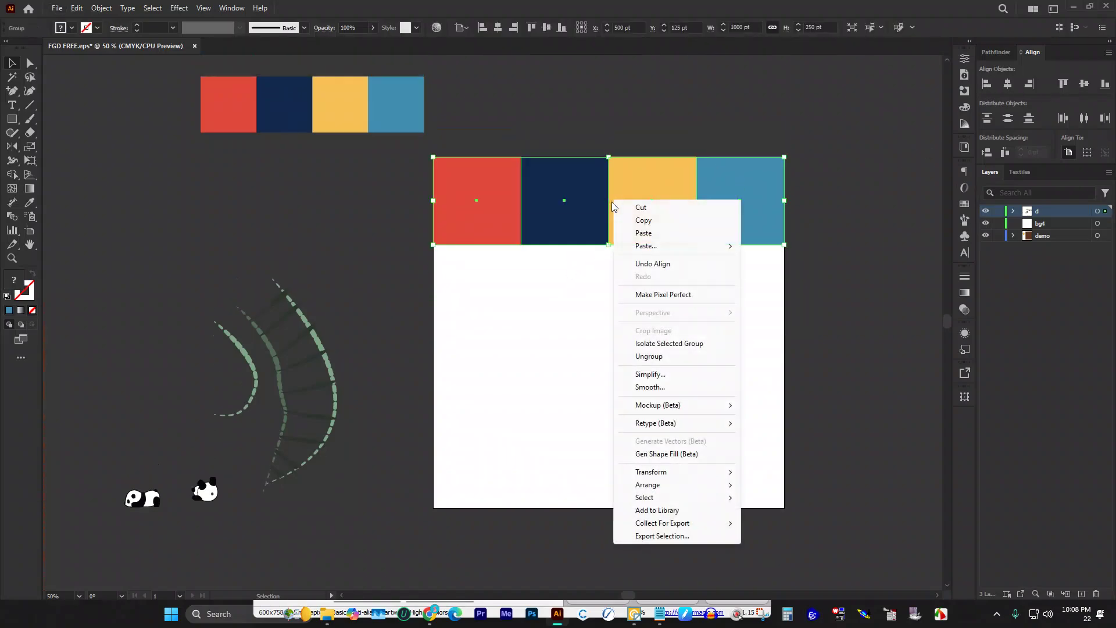
{"action": "left_click", "coordinate": [667, 361]}
{"action": "left_click", "coordinate": [598, 356]}
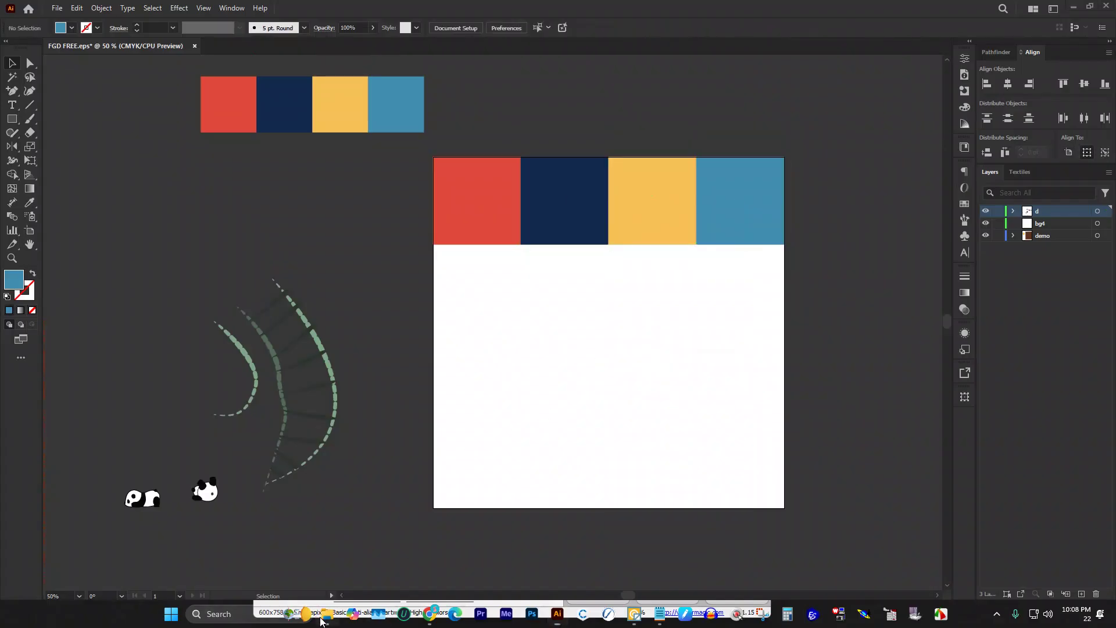
{"action": "left_click", "coordinate": [320, 620]}
Step: Preview the folk-tile WhatsApp reference image in File Explorer, then close it
{"action": "left_click", "coordinate": [665, 307]}
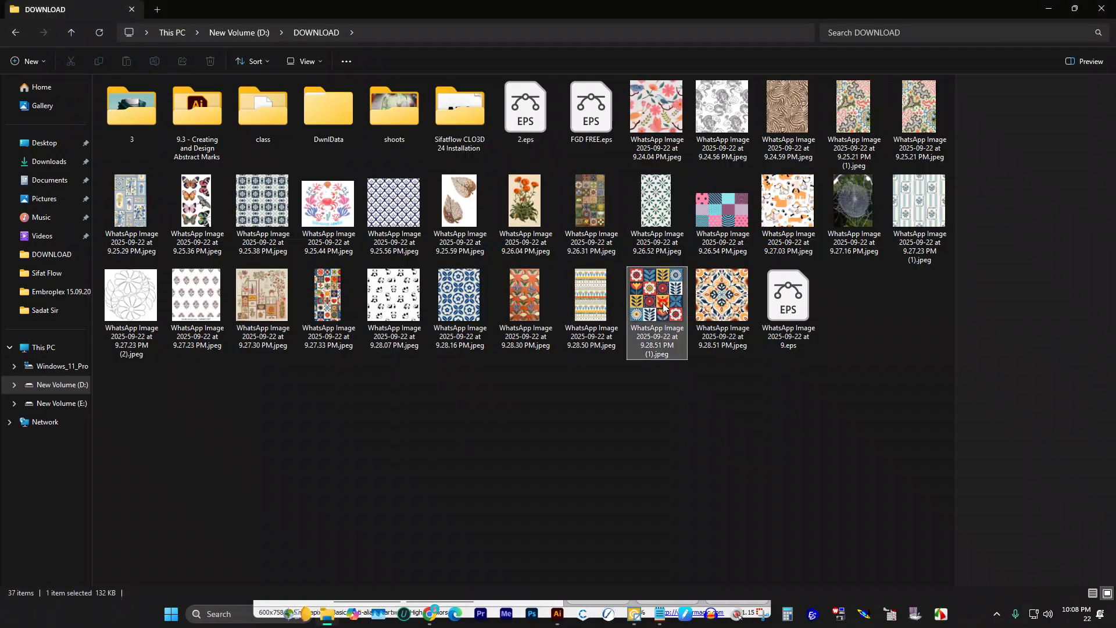
{"action": "double_click", "coordinate": [664, 307]}
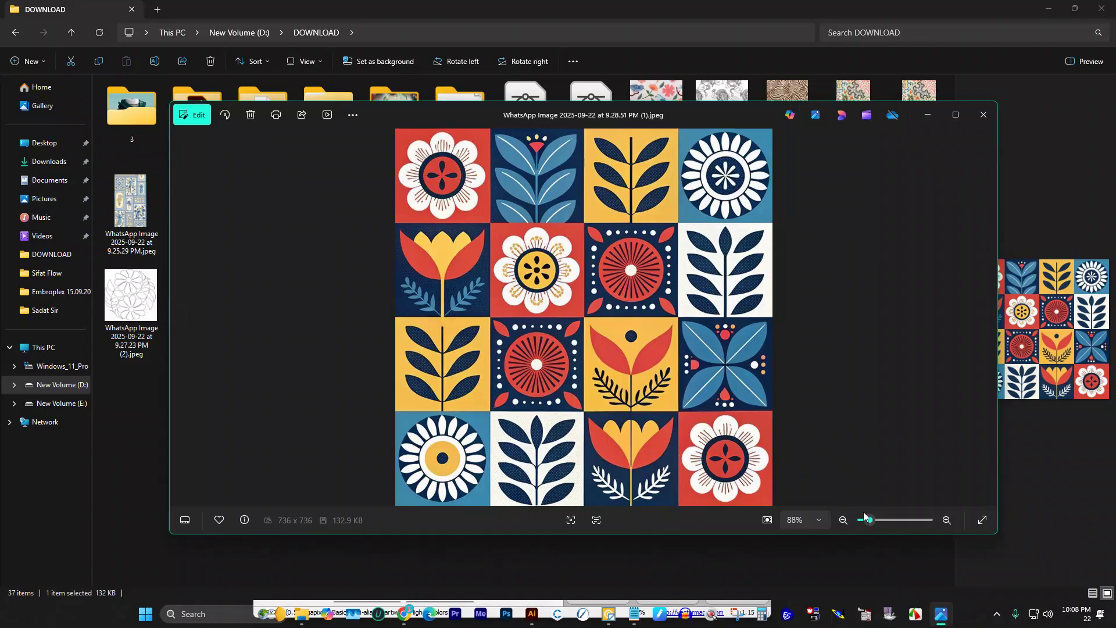
{"action": "left_click", "coordinate": [863, 567]}
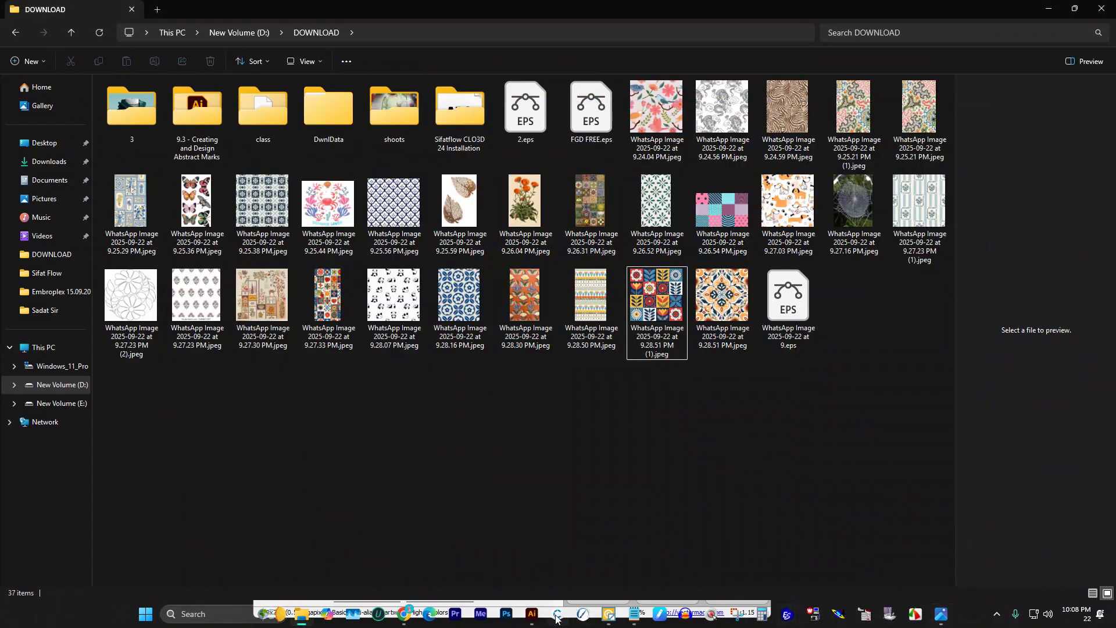
Step: Back in Illustrator, delete the spare row of small colour swatches beside the artboard
{"action": "left_click", "coordinate": [532, 614]}
{"action": "scroll", "coordinate": [622, 375], "scroll_direction": "up", "scroll_amount": 4}
{"action": "left_click_drag", "start_coordinate": [104, 124], "coordinate": [779, 362]}
{"action": "key", "text": "Delete"}
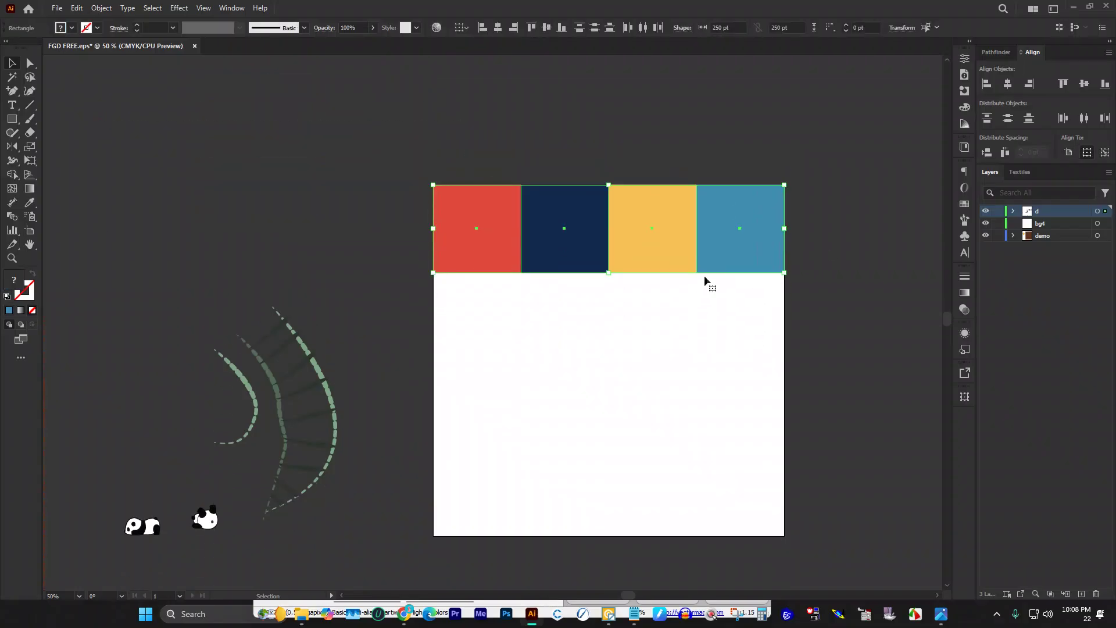
Step: Cut the four coloured squares and paste them in place on layer bg4
{"action": "scroll", "coordinate": [710, 259], "scroll_direction": "down", "scroll_amount": 1}
{"action": "key", "text": "a"}
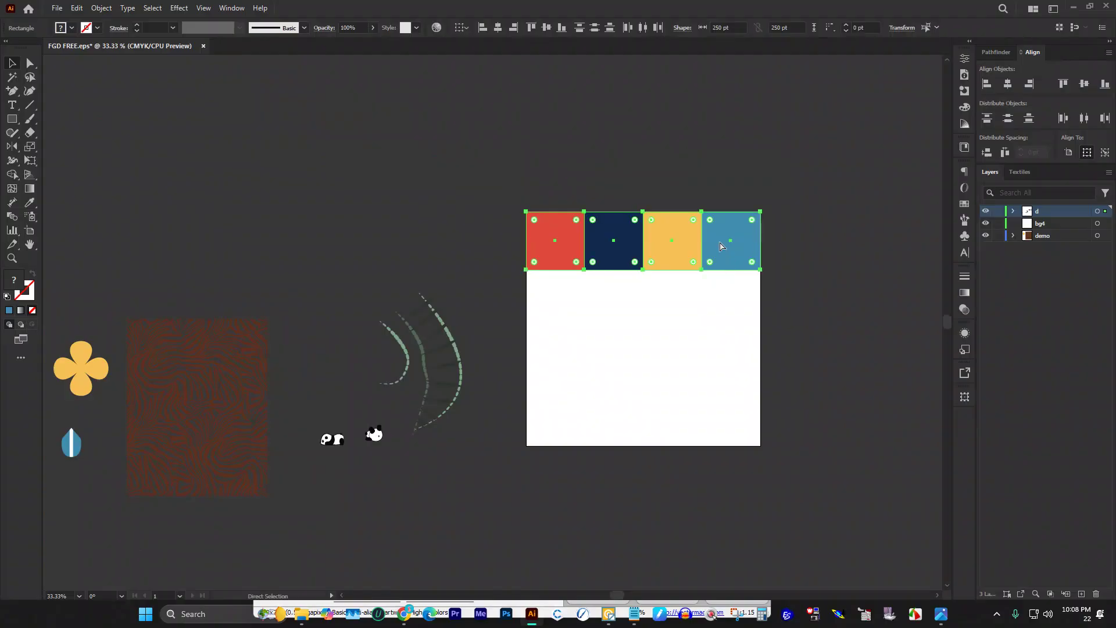
{"action": "key", "text": "ctrl+x"}
{"action": "left_click", "coordinate": [1050, 224]}
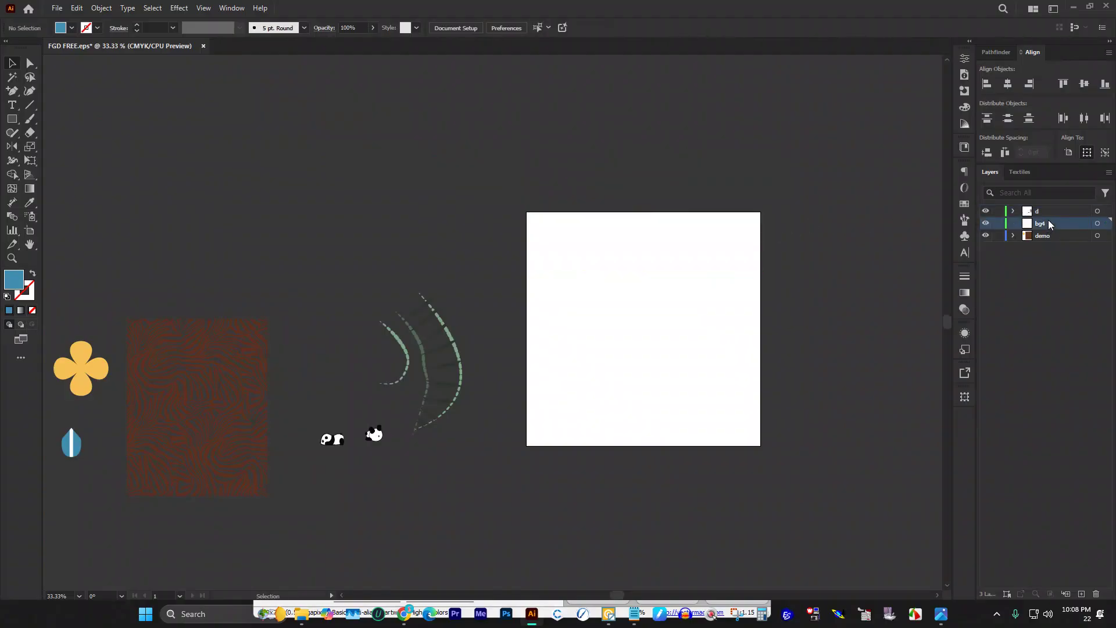
{"action": "key", "text": "ctrl+f"}
{"action": "left_click", "coordinate": [767, 177]}
Step: Select the bamboo sprig group on the pasteboard, undoing a stray edit
{"action": "scroll", "coordinate": [650, 182], "scroll_direction": "down", "scroll_amount": 2}
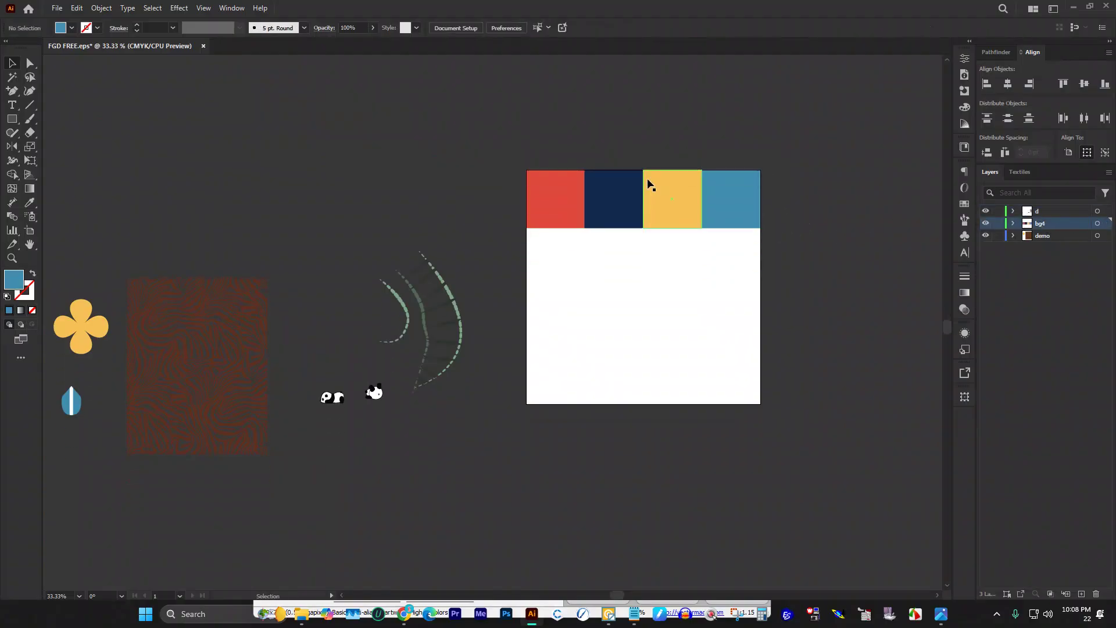
{"action": "scroll", "coordinate": [662, 181], "scroll_direction": "down", "scroll_amount": 1}
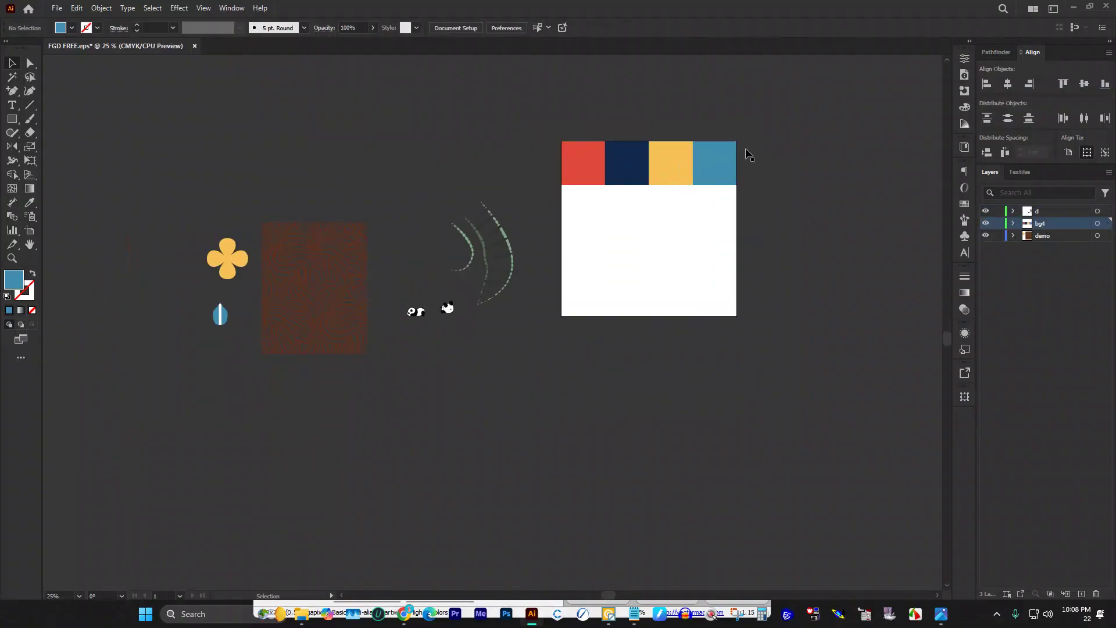
{"action": "scroll", "coordinate": [374, 283], "scroll_direction": "up", "scroll_amount": 1}
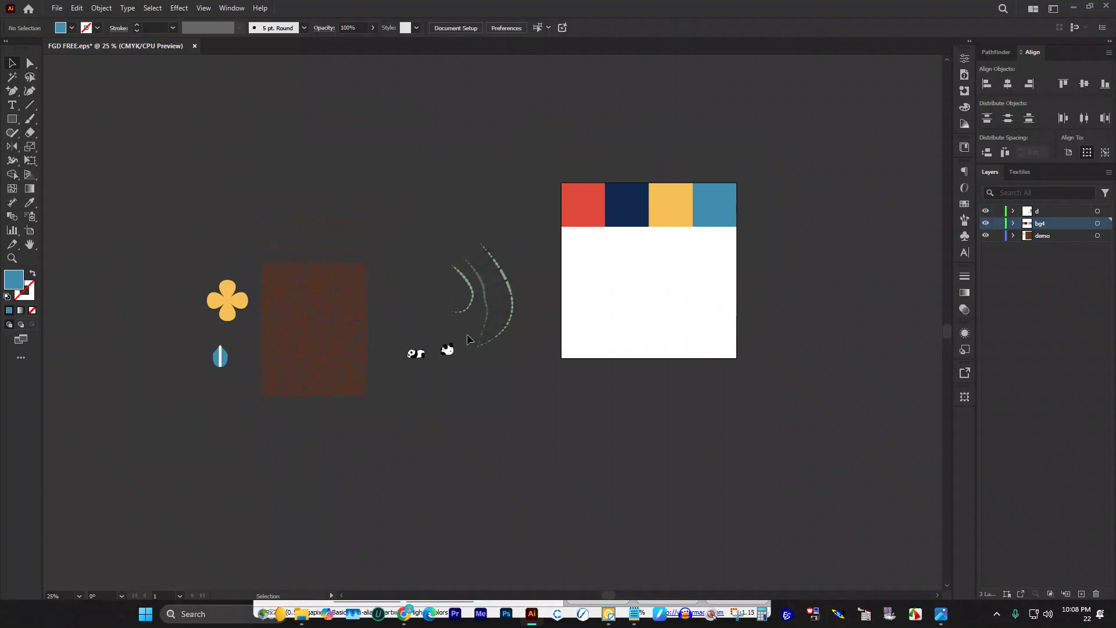
{"action": "scroll", "coordinate": [479, 283], "scroll_direction": "up", "scroll_amount": 2}
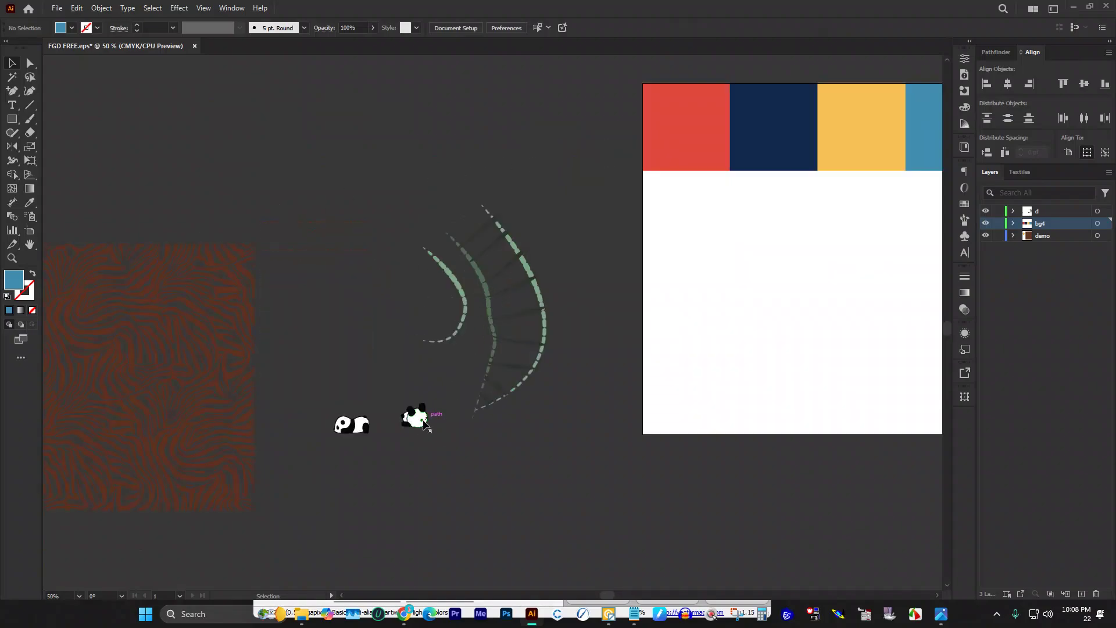
{"action": "scroll", "coordinate": [453, 414], "scroll_direction": "up", "scroll_amount": 2}
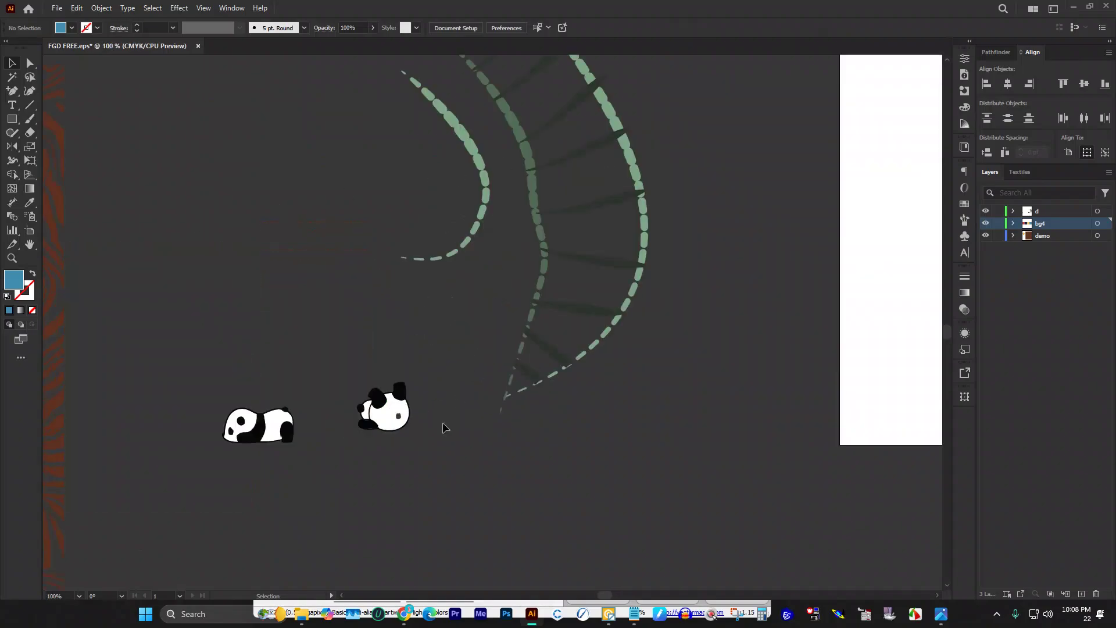
{"action": "scroll", "coordinate": [438, 422], "scroll_direction": "up", "scroll_amount": 3}
{"action": "left_click_drag", "start_coordinate": [356, 130], "coordinate": [692, 398]}
{"action": "scroll", "coordinate": [331, 308], "scroll_direction": "down", "scroll_amount": 2}
{"action": "scroll", "coordinate": [398, 272], "scroll_direction": "down", "scroll_amount": 2}
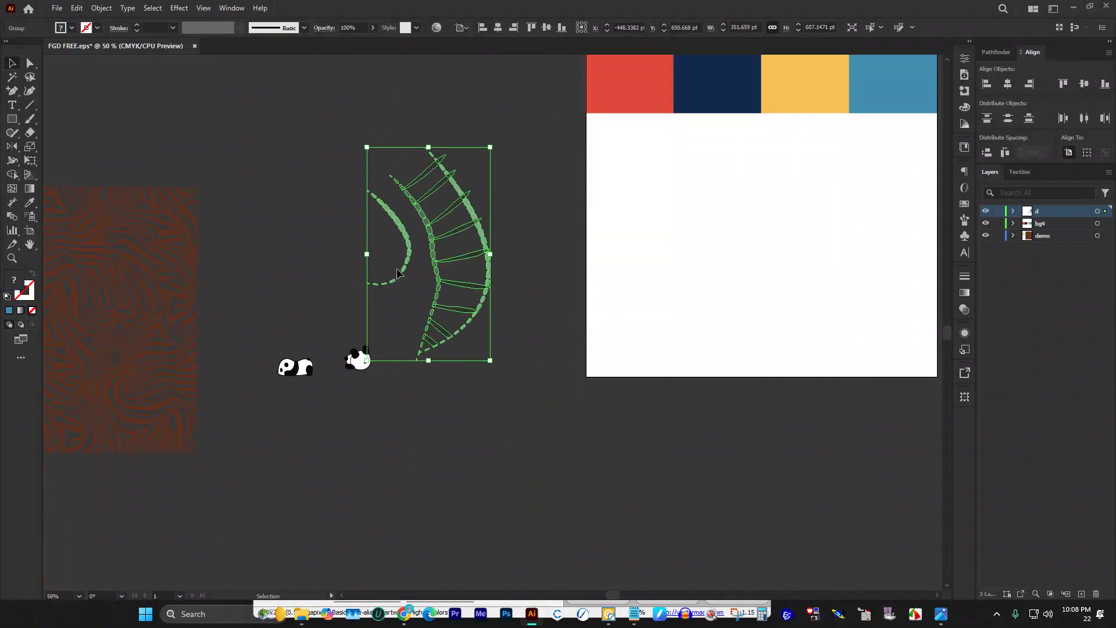
{"action": "left_click", "coordinate": [408, 399]}
{"action": "key", "text": "ctrl+z"}
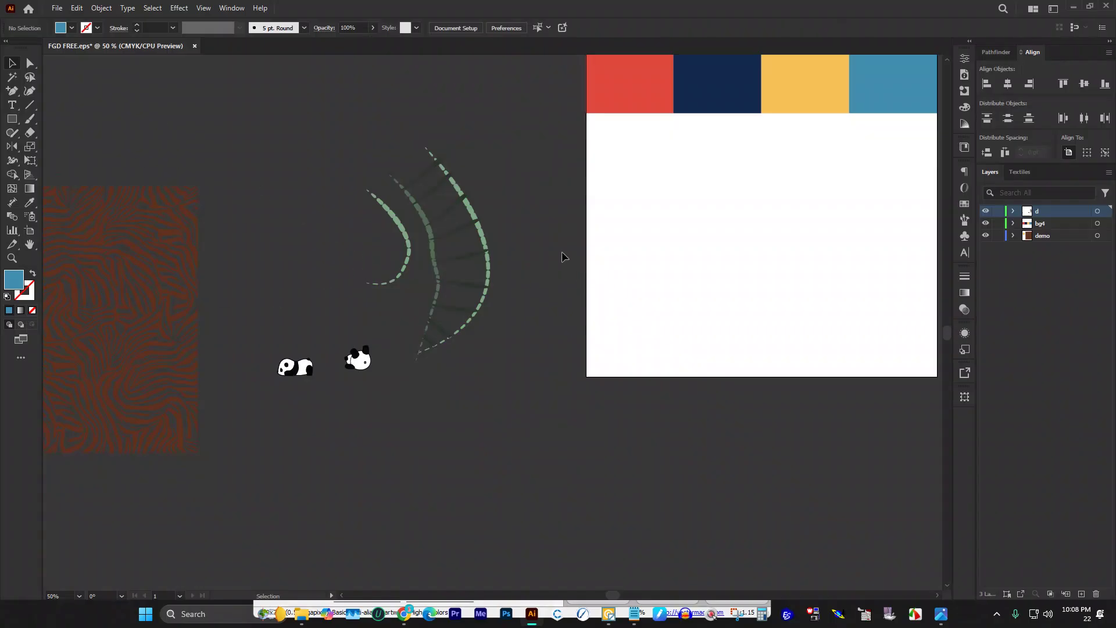
{"action": "scroll", "coordinate": [561, 251], "scroll_direction": "down", "scroll_amount": 3}
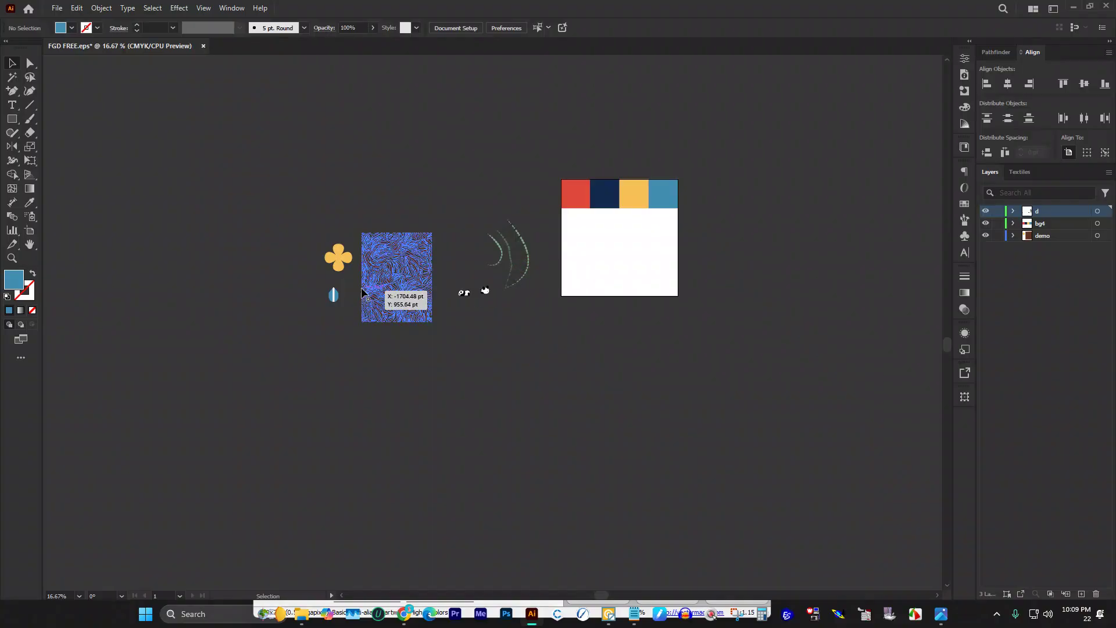
{"action": "scroll", "coordinate": [485, 293], "scroll_direction": "up", "scroll_amount": 1}
Step: Drop a copy of the bamboo sprig group at the artboard's top-right
{"action": "scroll", "coordinate": [481, 291], "scroll_direction": "up", "scroll_amount": 1}
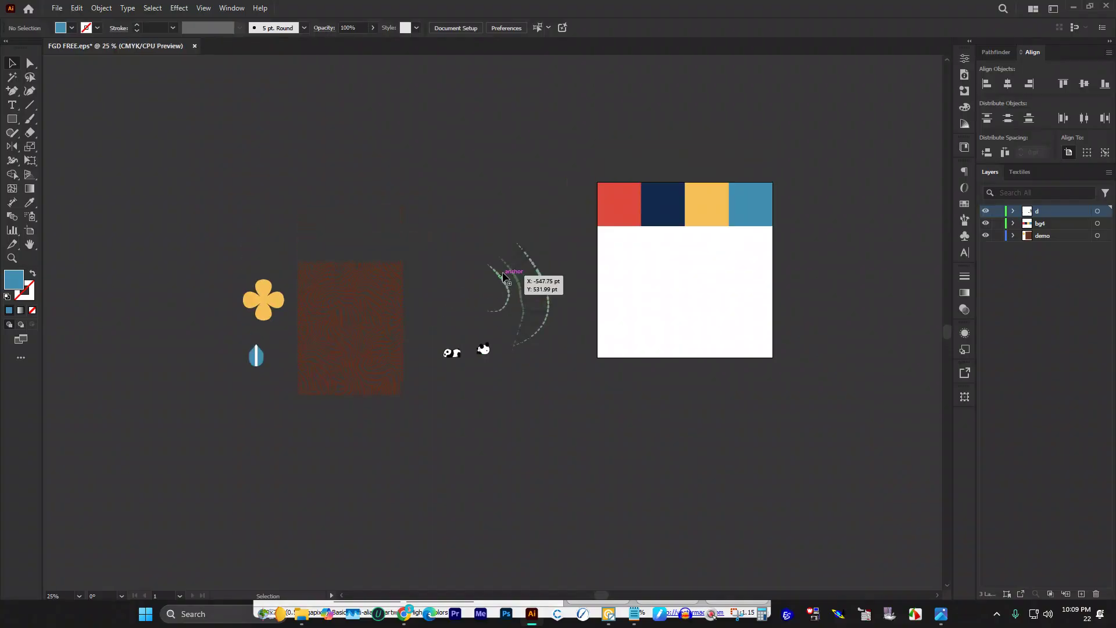
{"action": "left_click", "coordinate": [528, 280]}
{"action": "left_click_drag", "start_coordinate": [529, 281], "coordinate": [756, 196]}
{"action": "scroll", "coordinate": [809, 191], "scroll_direction": "up", "scroll_amount": 2}
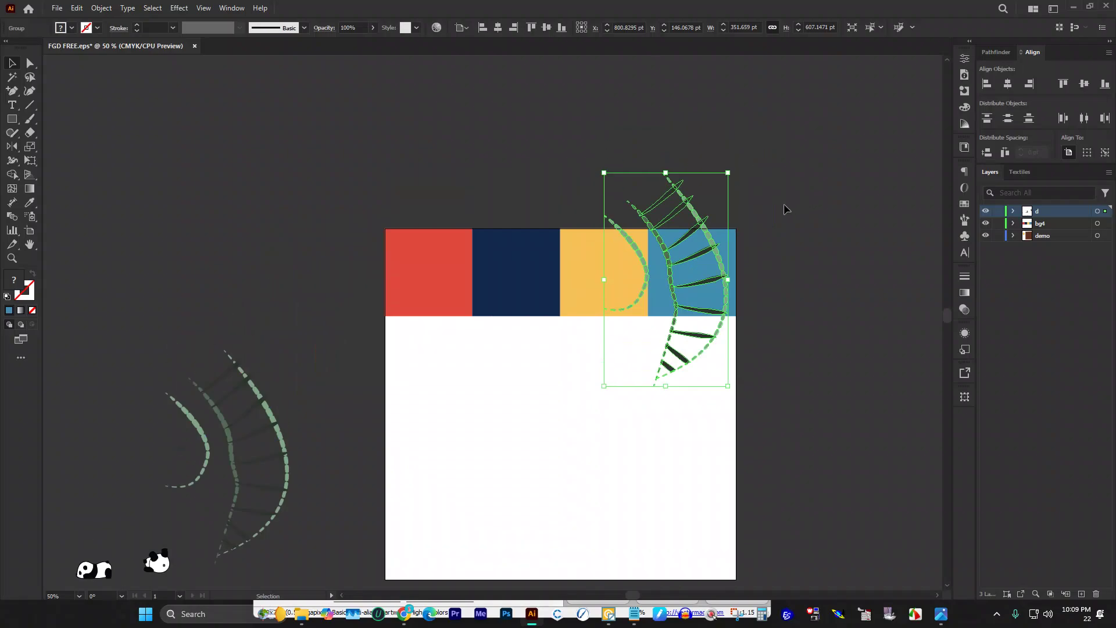
{"action": "scroll", "coordinate": [767, 235], "scroll_direction": "up", "scroll_amount": 2}
{"action": "left_click", "coordinate": [765, 233]}
Step: Move the copied sprig left over the yellow square
{"action": "scroll", "coordinate": [674, 250], "scroll_direction": "down", "scroll_amount": 1}
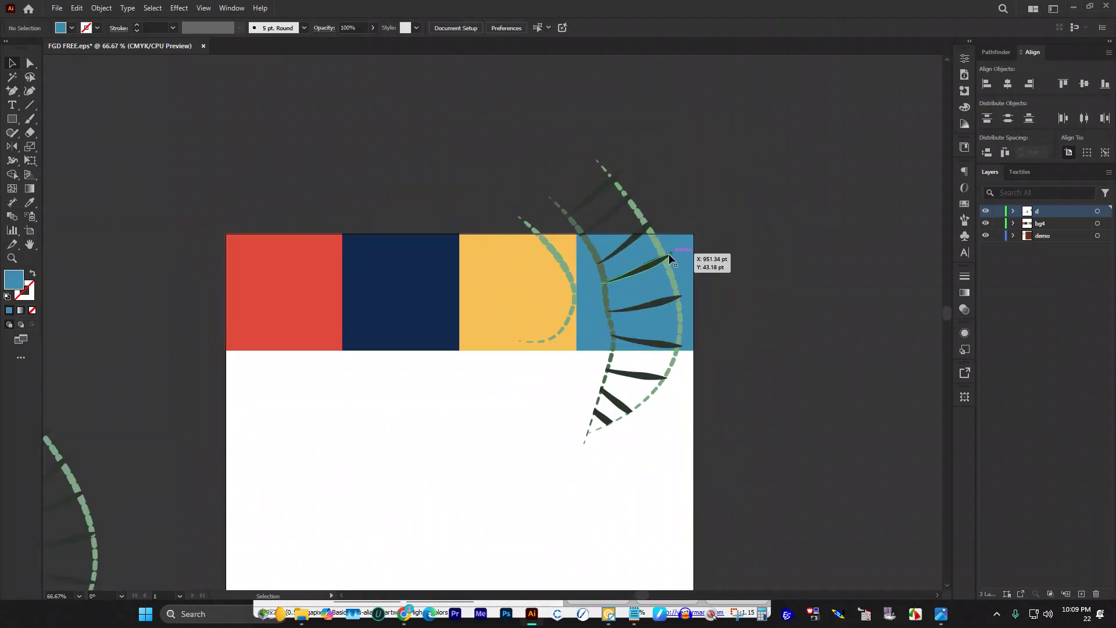
{"action": "left_click", "coordinate": [666, 260]}
{"action": "left_click_drag", "start_coordinate": [666, 259], "coordinate": [558, 221]}
{"action": "left_click", "coordinate": [561, 165]}
{"action": "left_click", "coordinate": [616, 181]}
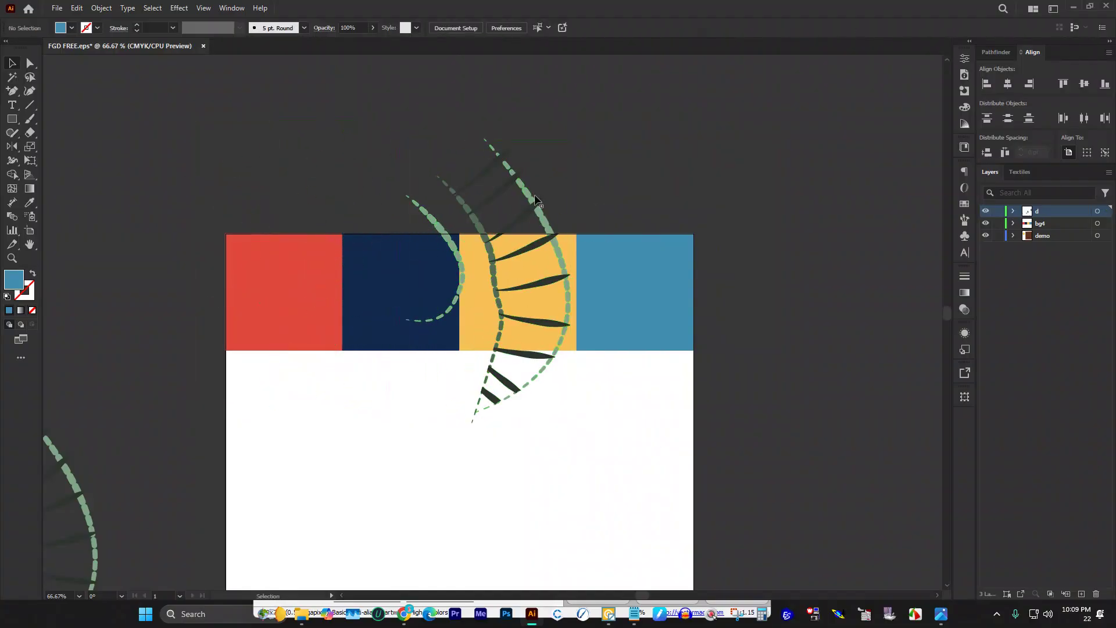
Step: Shrink the sprig to about 67 pt wide and nudge it slightly up and left
{"action": "left_click", "coordinate": [528, 193]}
{"action": "left_click_drag", "start_coordinate": [488, 139], "coordinate": [489, 237]}
{"action": "scroll", "coordinate": [515, 292], "scroll_direction": "up", "scroll_amount": 2}
{"action": "left_click_drag", "start_coordinate": [511, 294], "coordinate": [513, 219]}
{"action": "scroll", "coordinate": [485, 262], "scroll_direction": "up", "scroll_amount": 3}
{"action": "left_click_drag", "start_coordinate": [485, 262], "coordinate": [516, 378]}
{"action": "scroll", "coordinate": [515, 372], "scroll_direction": "down", "scroll_amount": 2}
{"action": "left_click_drag", "start_coordinate": [517, 204], "coordinate": [494, 244]}
{"action": "scroll", "coordinate": [465, 322], "scroll_direction": "up", "scroll_amount": 2}
{"action": "left_click_drag", "start_coordinate": [495, 295], "coordinate": [470, 276]}
{"action": "scroll", "coordinate": [468, 276], "scroll_direction": "down", "scroll_amount": 2}
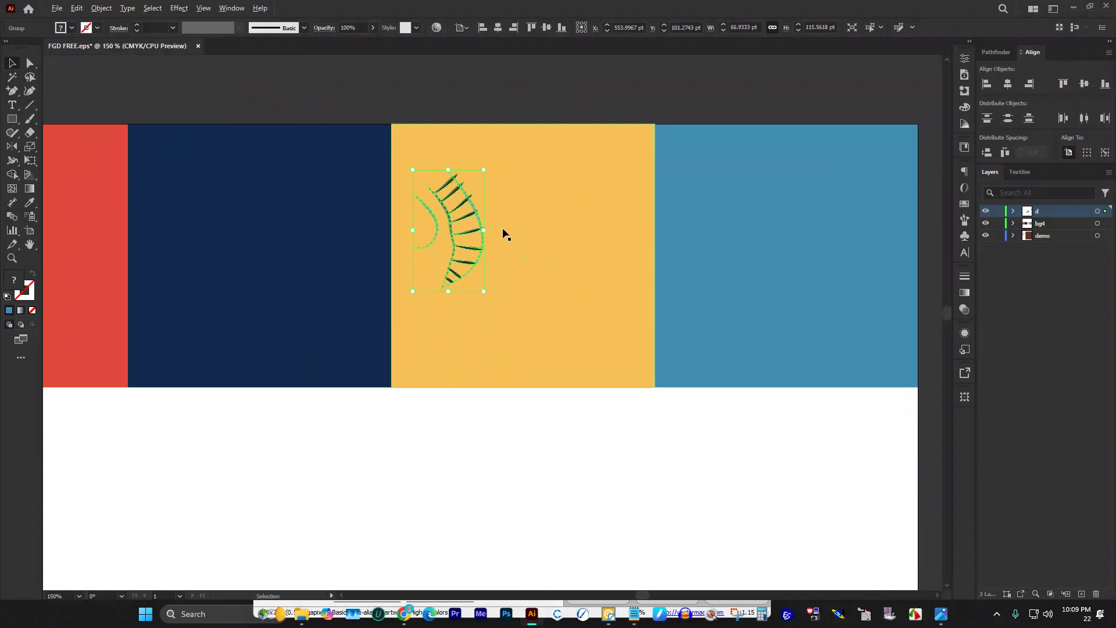
{"action": "scroll", "coordinate": [503, 232], "scroll_direction": "up", "scroll_amount": 2}
{"action": "scroll", "coordinate": [349, 209], "scroll_direction": "down", "scroll_amount": 2}
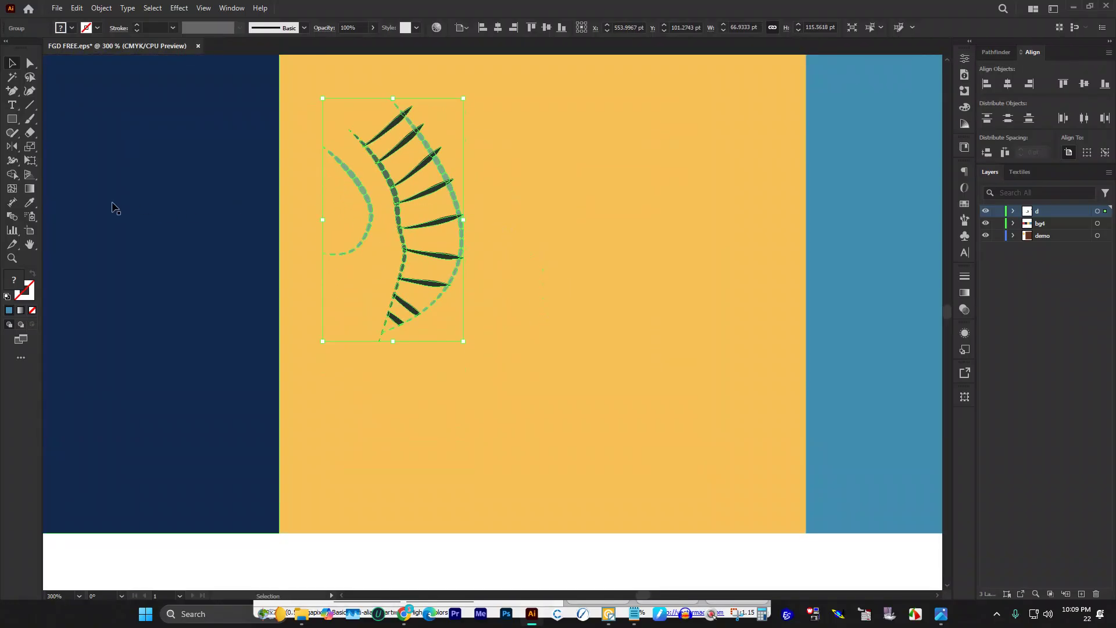
Step: Look through the toolbar's drawing tools, deselect the artwork, and open the rotate/reflect tool group
{"action": "left_click", "coordinate": [14, 135]}
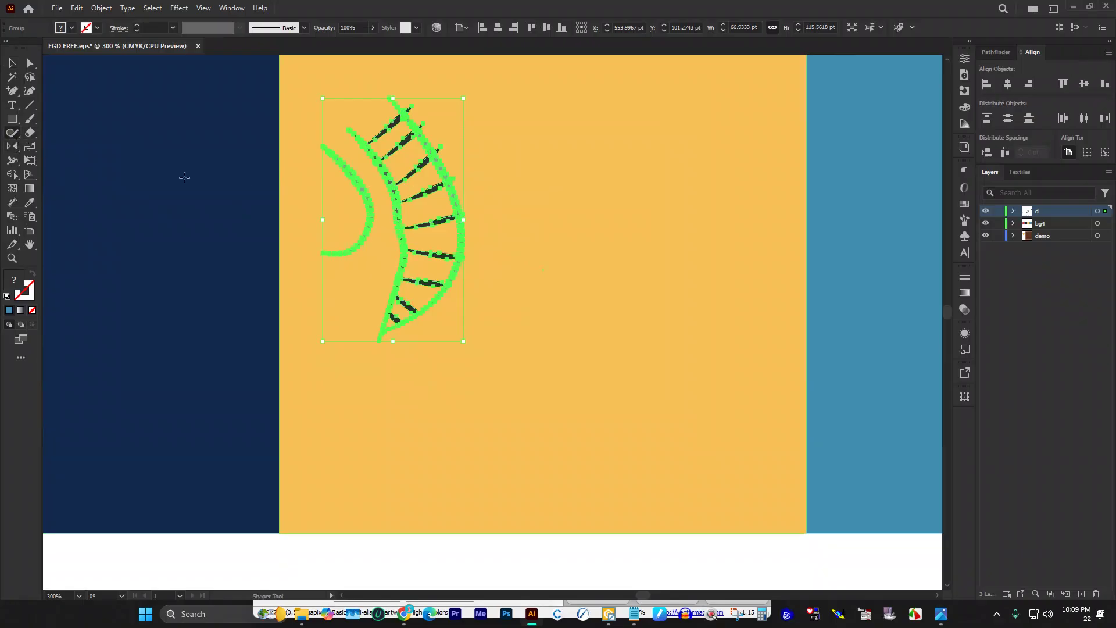
{"action": "left_click", "coordinate": [12, 135]}
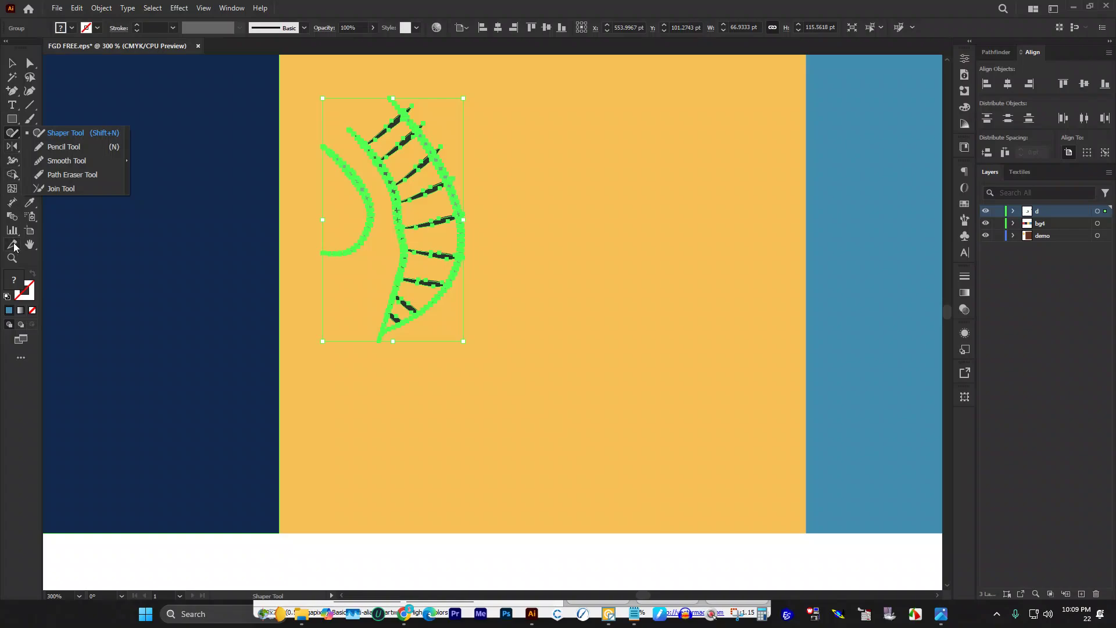
{"action": "left_click", "coordinate": [23, 260]}
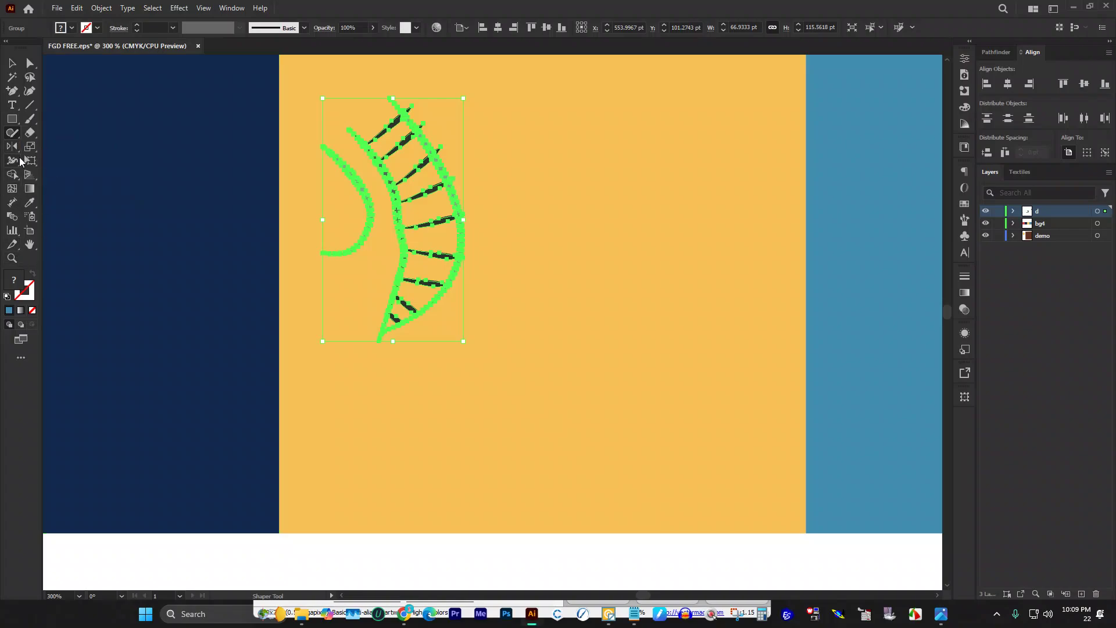
{"action": "key", "text": "ctrl+shift+a"}
{"action": "left_click", "coordinate": [16, 148]}
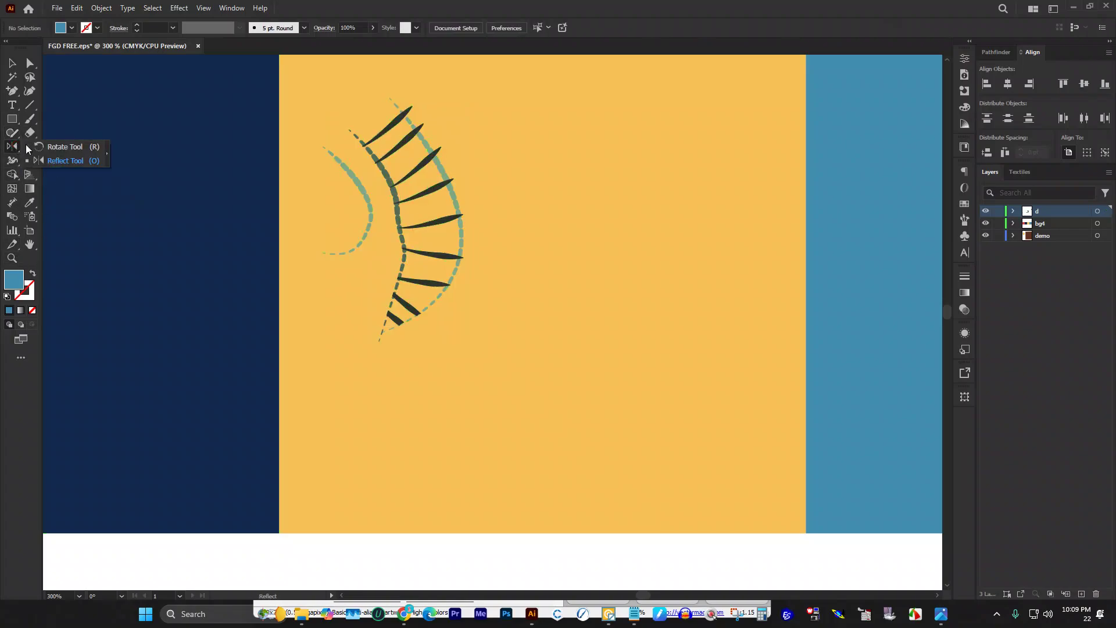
Step: Select the whole bamboo sprig group with the Rotate tool active
{"action": "left_click", "coordinate": [56, 150]}
{"action": "left_click", "coordinate": [12, 64]}
{"action": "left_click", "coordinate": [401, 201]}
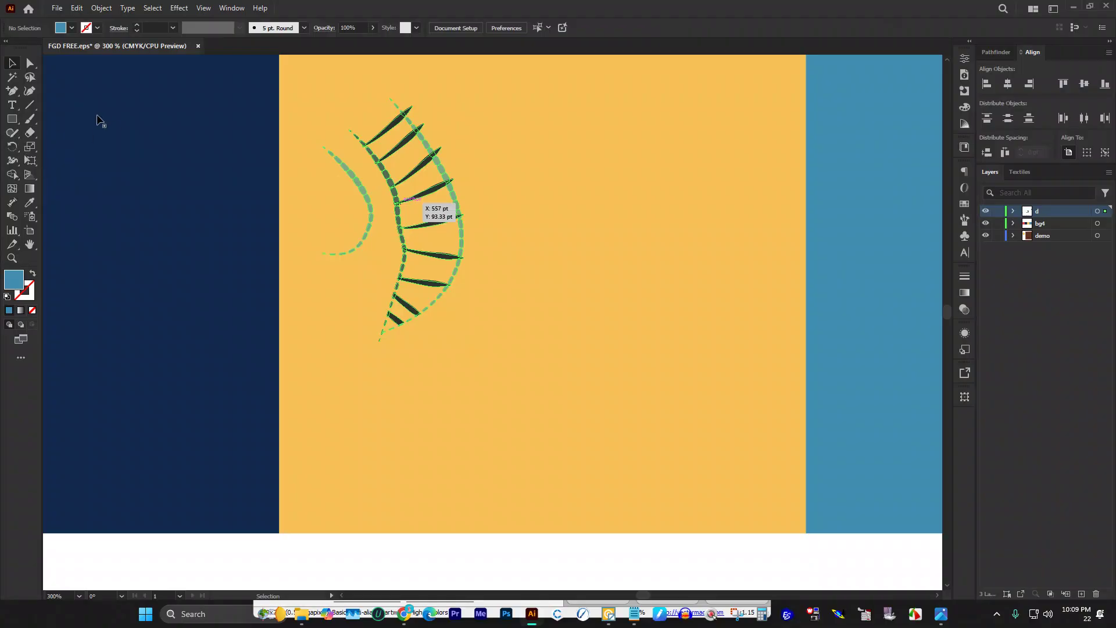
{"action": "left_click", "coordinate": [18, 150]}
{"action": "key", "text": "ctrl+a"}
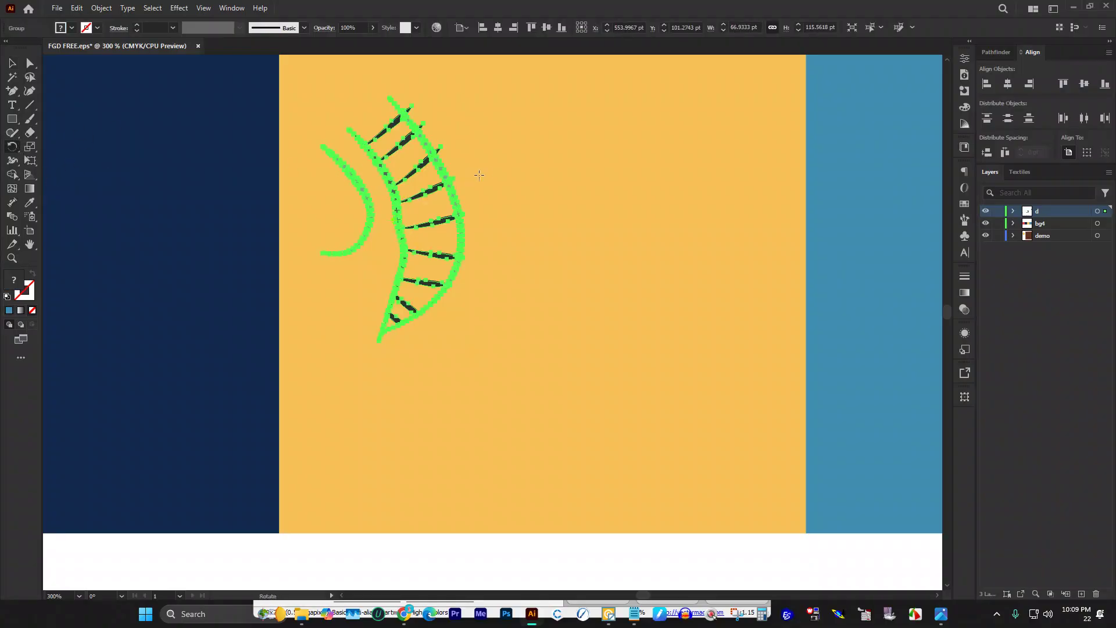
Step: Set the rotation pivot right of the sprig and enter 360/5 (72°) as the angle
{"action": "left_click", "coordinate": [531, 219], "text": "alt"}
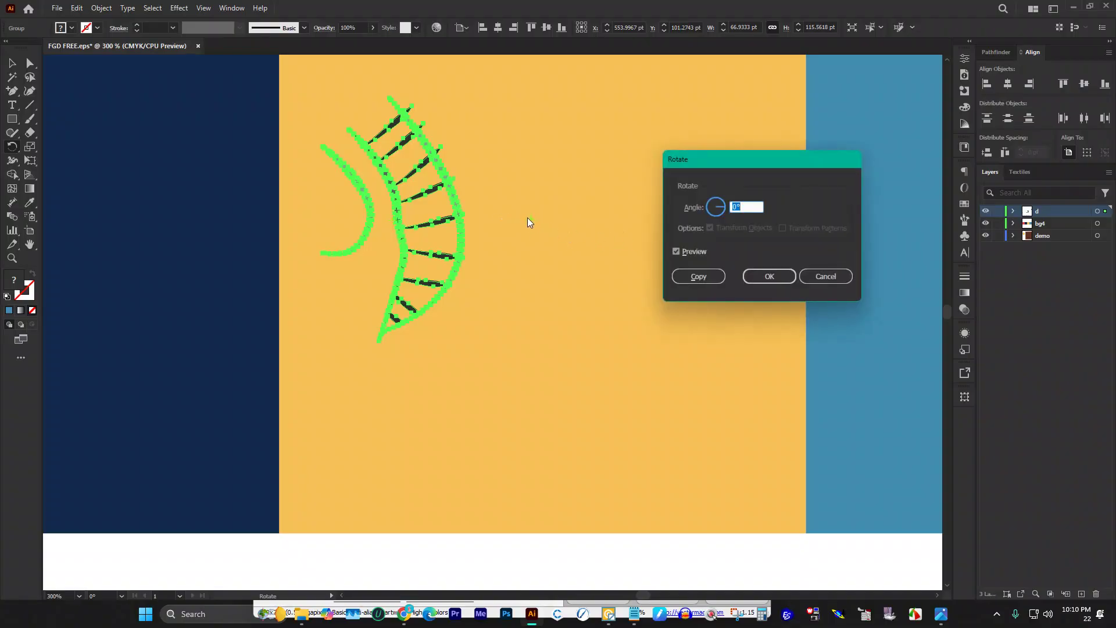
{"action": "type", "text": "1"}
{"action": "key", "text": "BackSpace"}
{"action": "type", "text": "360"}
{"action": "type", "text": "5"}
{"action": "left_click", "coordinate": [672, 253]}
Step: Compare the rotation preview, then make a 72° rotated copy of the sprig
{"action": "left_click", "coordinate": [674, 252]}
{"action": "left_click", "coordinate": [676, 253]}
{"action": "left_click", "coordinate": [676, 252]}
{"action": "left_click", "coordinate": [676, 252]}
{"action": "left_click", "coordinate": [675, 252]}
{"action": "left_click", "coordinate": [675, 252]}
{"action": "left_click", "coordinate": [675, 252]}
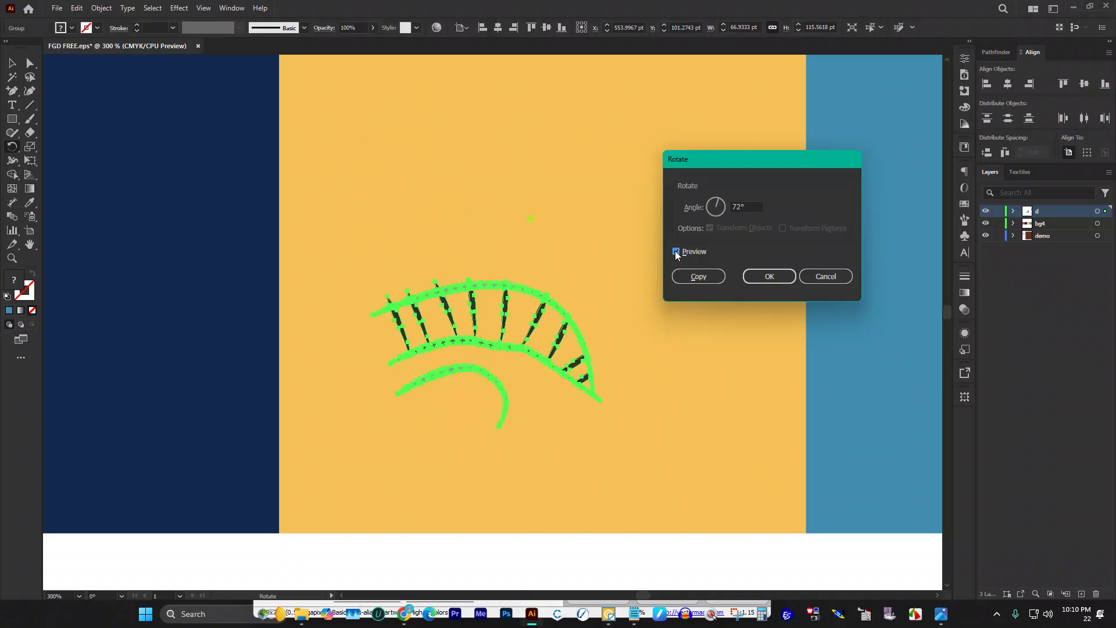
{"action": "left_click", "coordinate": [710, 276]}
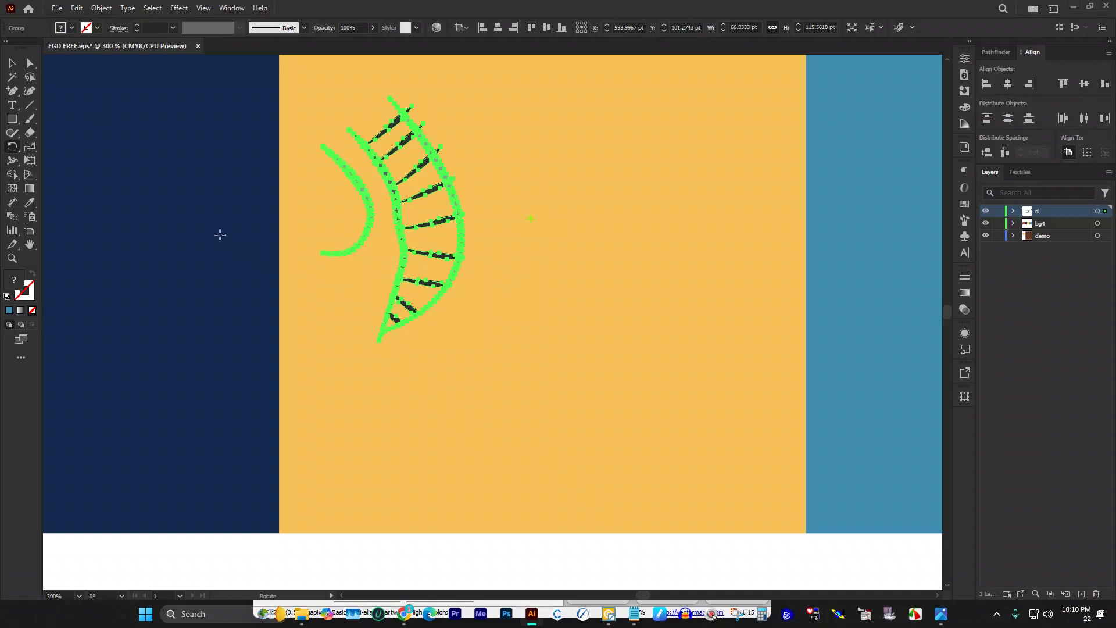
Step: Repeat the 72° rotated copy to complete the five-sprig ring
{"action": "key", "text": "ctrl+d"}
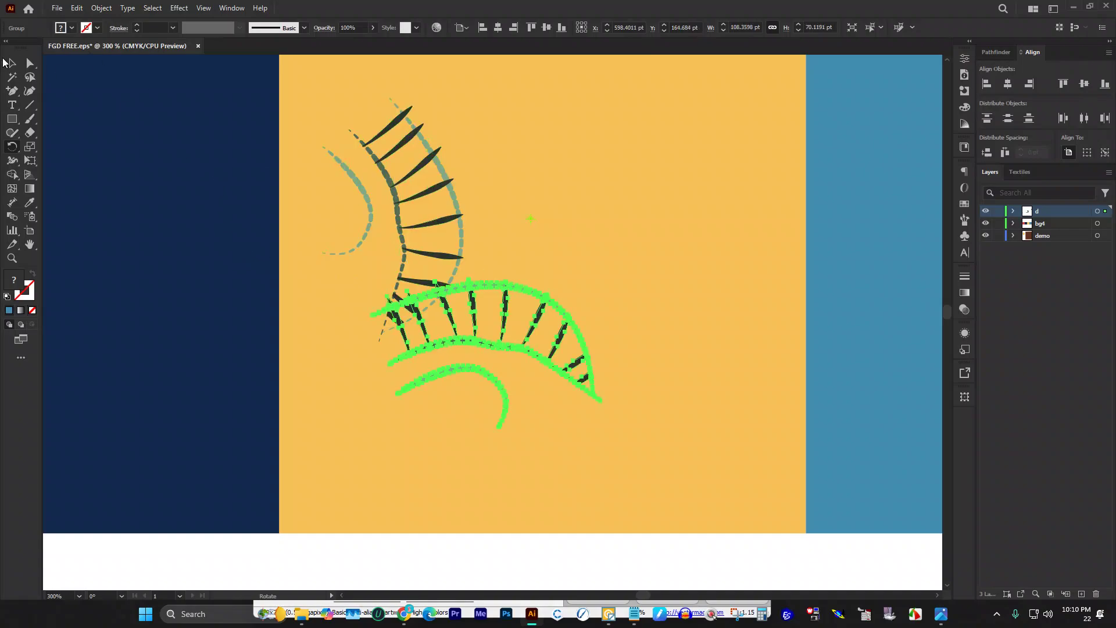
{"action": "key", "text": "v"}
{"action": "key", "text": "ctrl+d"}
{"action": "key", "text": "ctrl+d"}
{"action": "key", "text": "ctrl+d"}
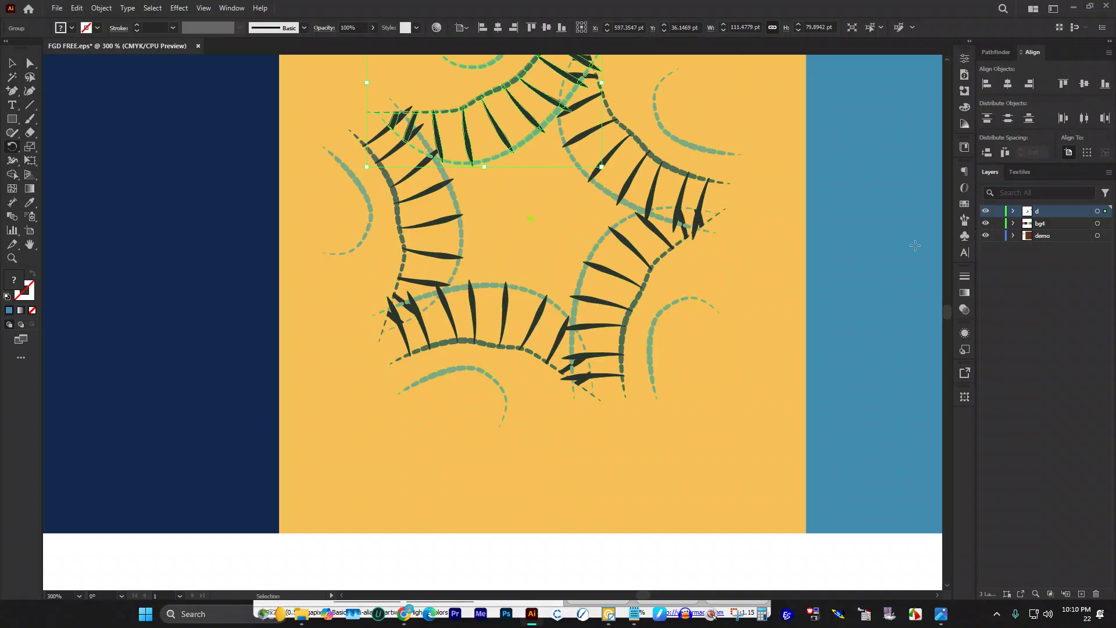
{"action": "scroll", "coordinate": [493, 322], "scroll_direction": "up", "scroll_amount": 5}
{"action": "key", "text": "r"}
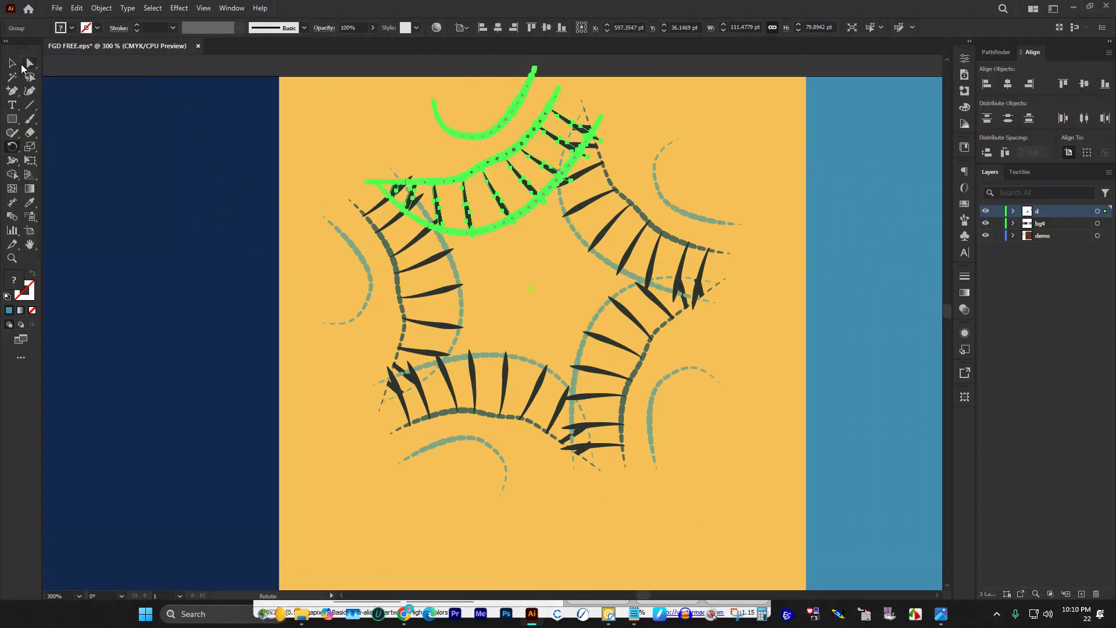
Step: Select the leaf star with the yellow square, making the square the key object
{"action": "left_click", "coordinate": [13, 63]}
{"action": "scroll", "coordinate": [507, 253], "scroll_direction": "down", "scroll_amount": 1}
{"action": "left_click", "coordinate": [503, 111]}
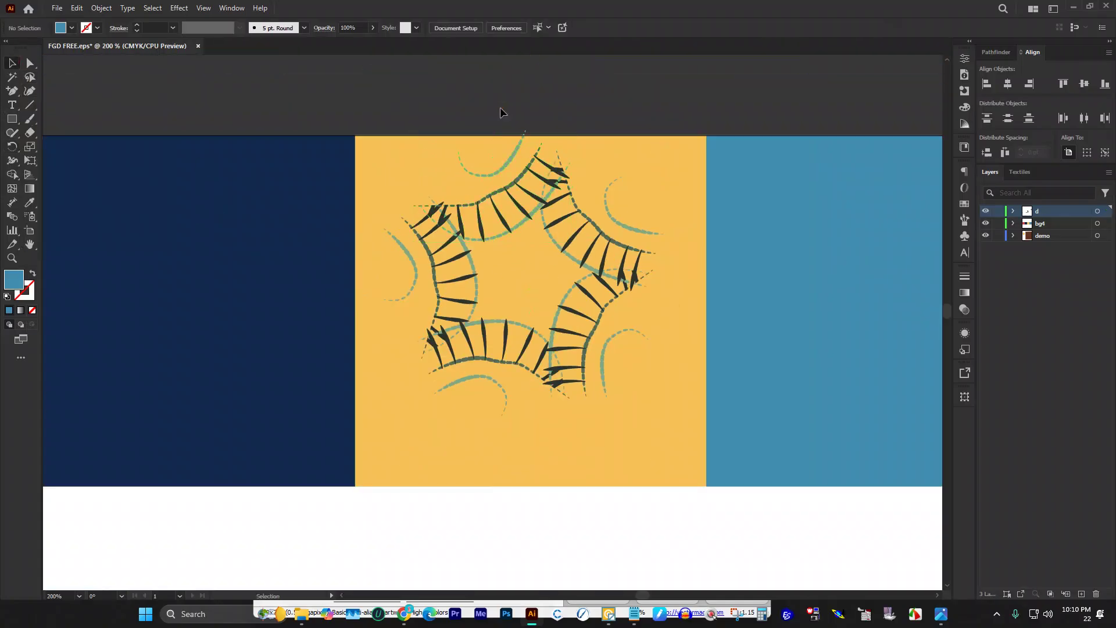
{"action": "left_click_drag", "start_coordinate": [477, 113], "coordinate": [662, 435]}
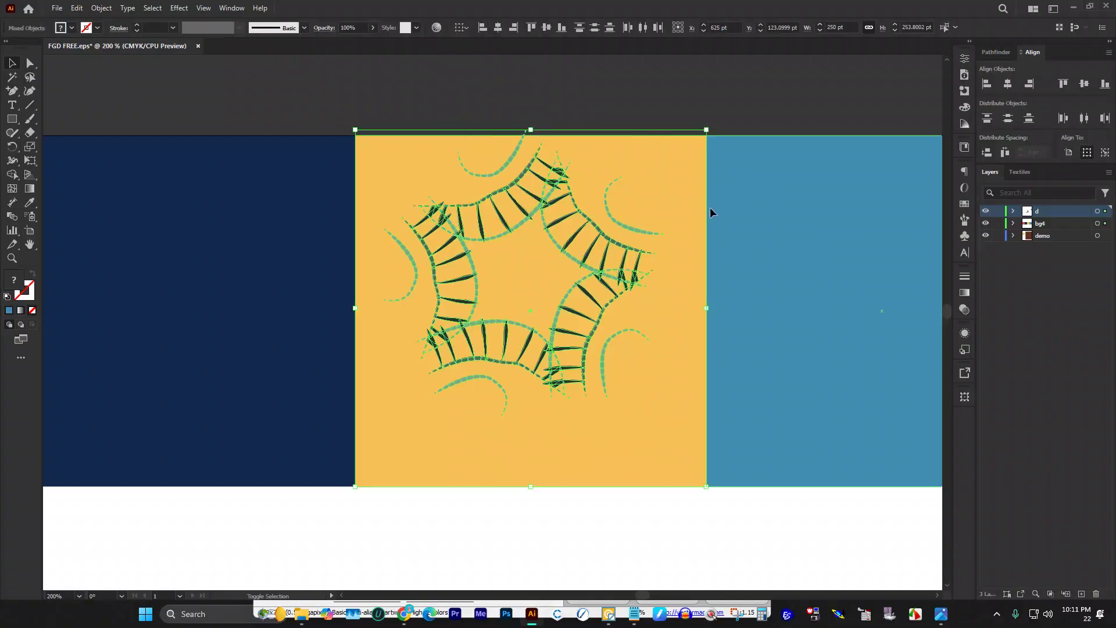
{"action": "left_click", "coordinate": [693, 168], "text": "shift"}
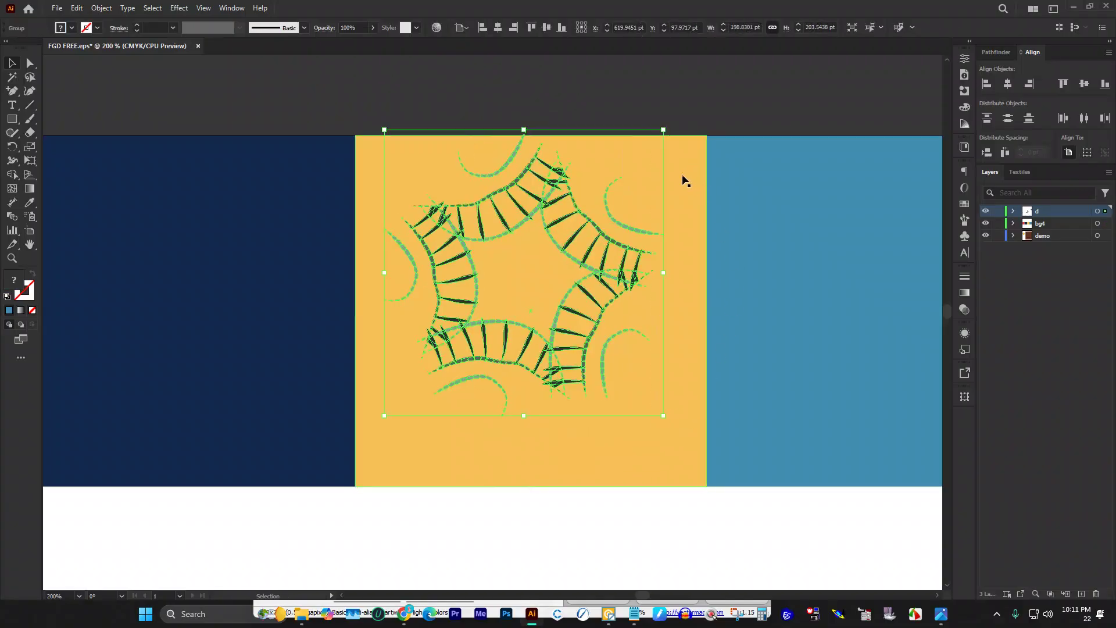
{"action": "left_click", "coordinate": [670, 172], "text": "shift"}
{"action": "left_click", "coordinate": [670, 172]}
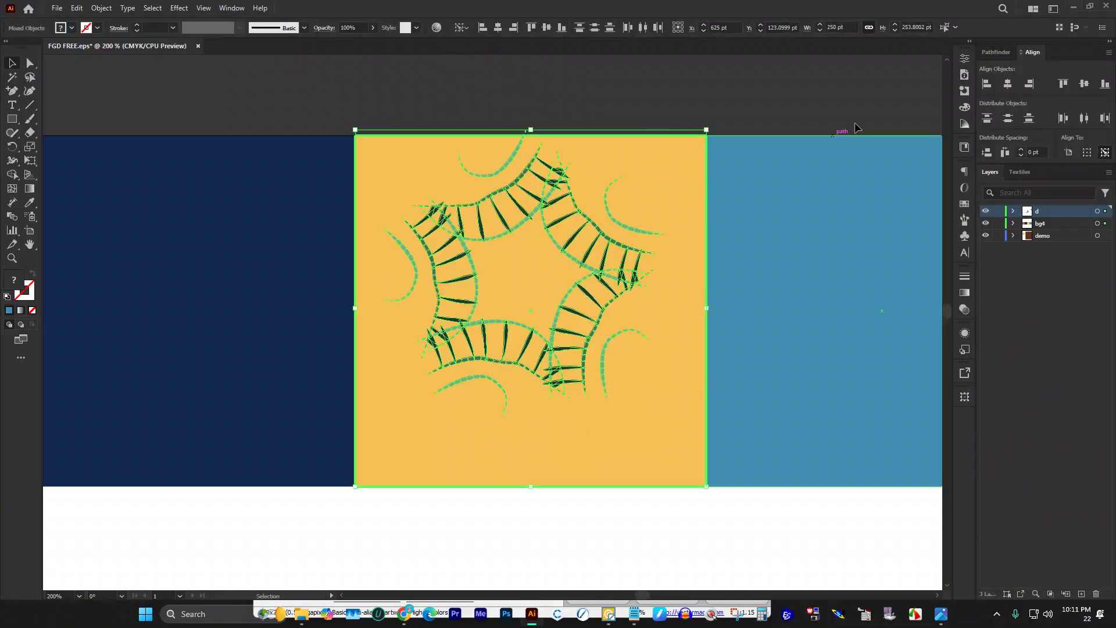
Step: Centre the star horizontally and vertically on the yellow square, then reselect the star group
{"action": "left_click", "coordinate": [1011, 89]}
{"action": "left_click", "coordinate": [1084, 84]}
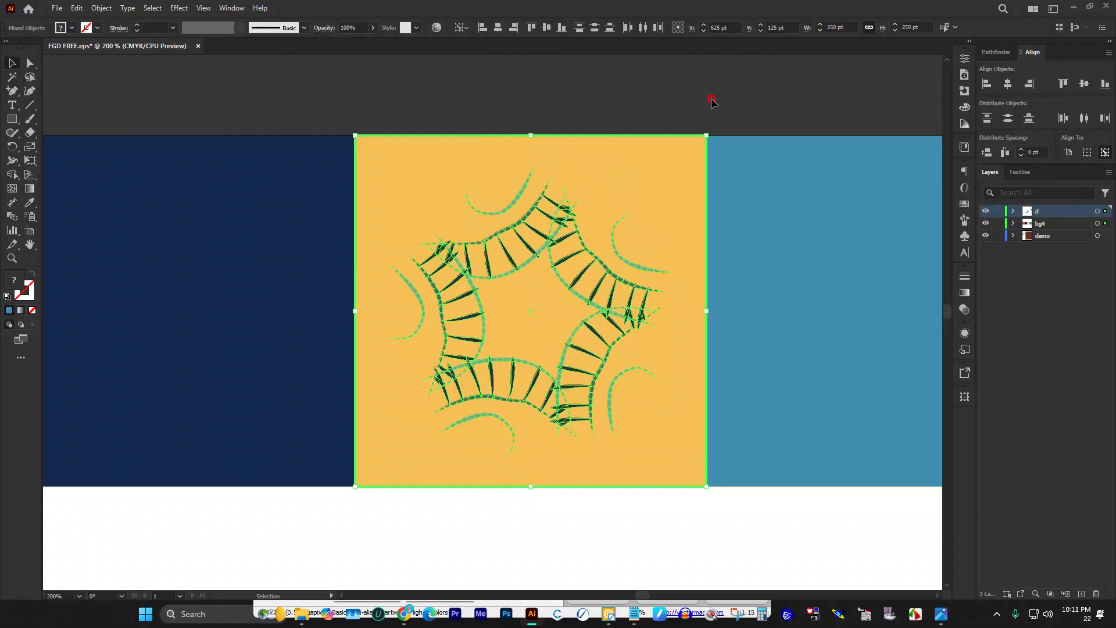
{"action": "left_click", "coordinate": [457, 130]}
{"action": "scroll", "coordinate": [401, 184], "scroll_direction": "down", "scroll_amount": 1}
{"action": "scroll", "coordinate": [499, 210], "scroll_direction": "up", "scroll_amount": 2}
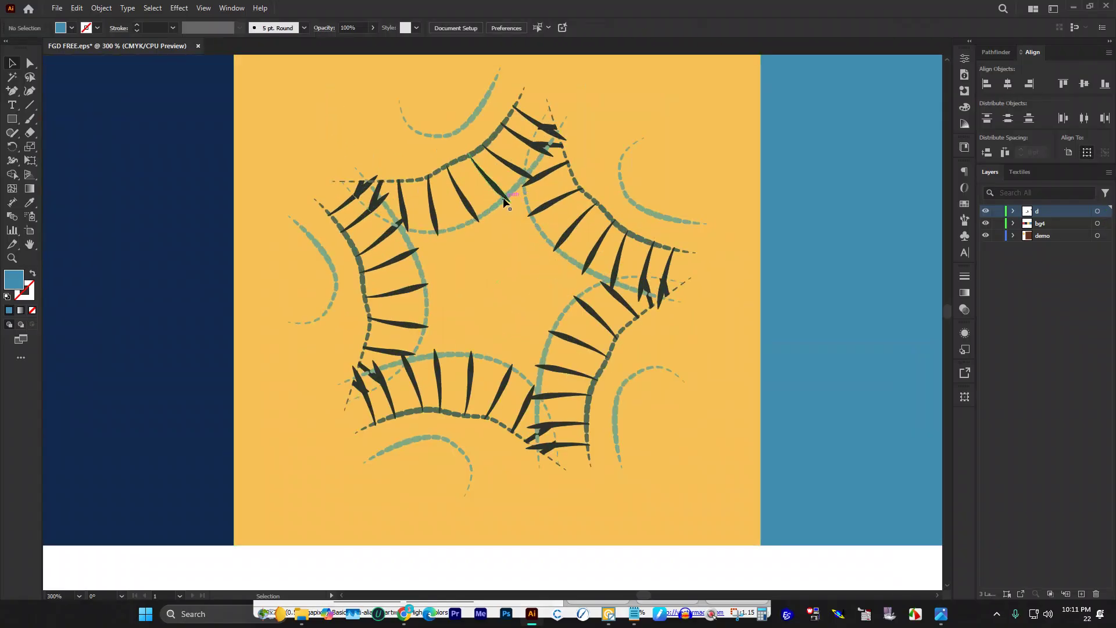
{"action": "left_click", "coordinate": [431, 216]}
{"action": "scroll", "coordinate": [431, 217], "scroll_direction": "down", "scroll_amount": 2}
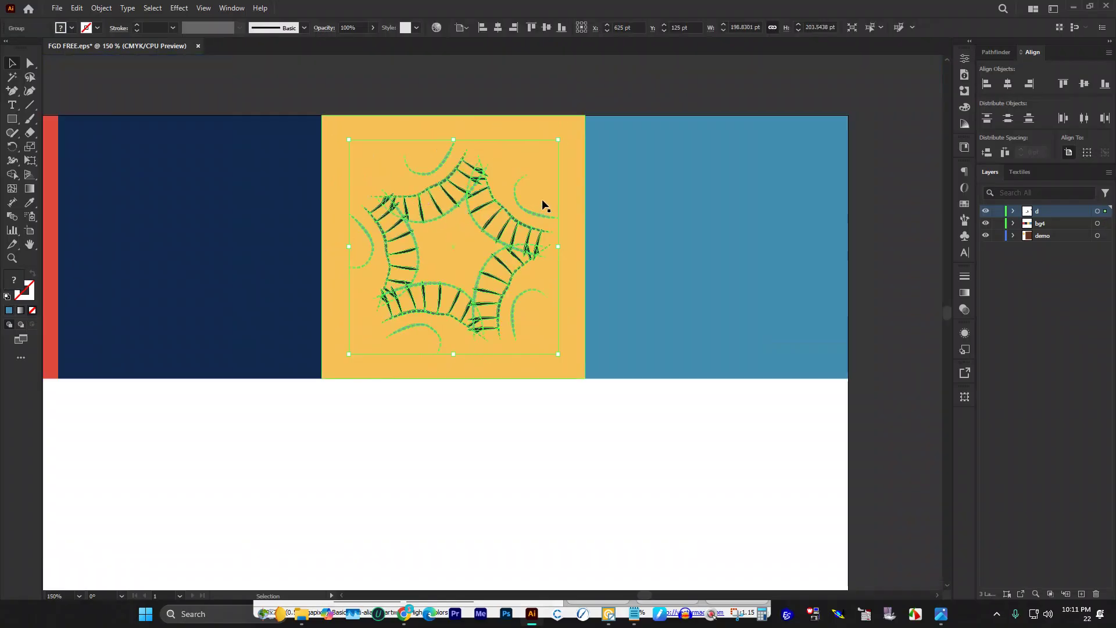
{"action": "scroll", "coordinate": [504, 204], "scroll_direction": "up", "scroll_amount": 1}
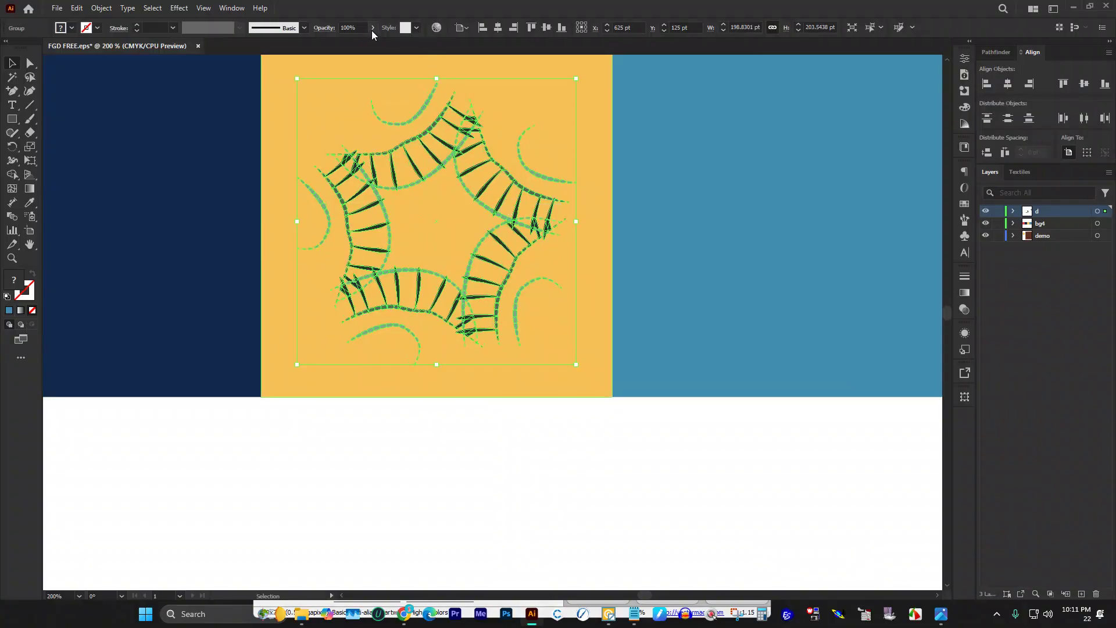
Step: Enlarge the leaf star around its centre and fade it to 75% opacity
{"action": "key", "text": "ctrl"}
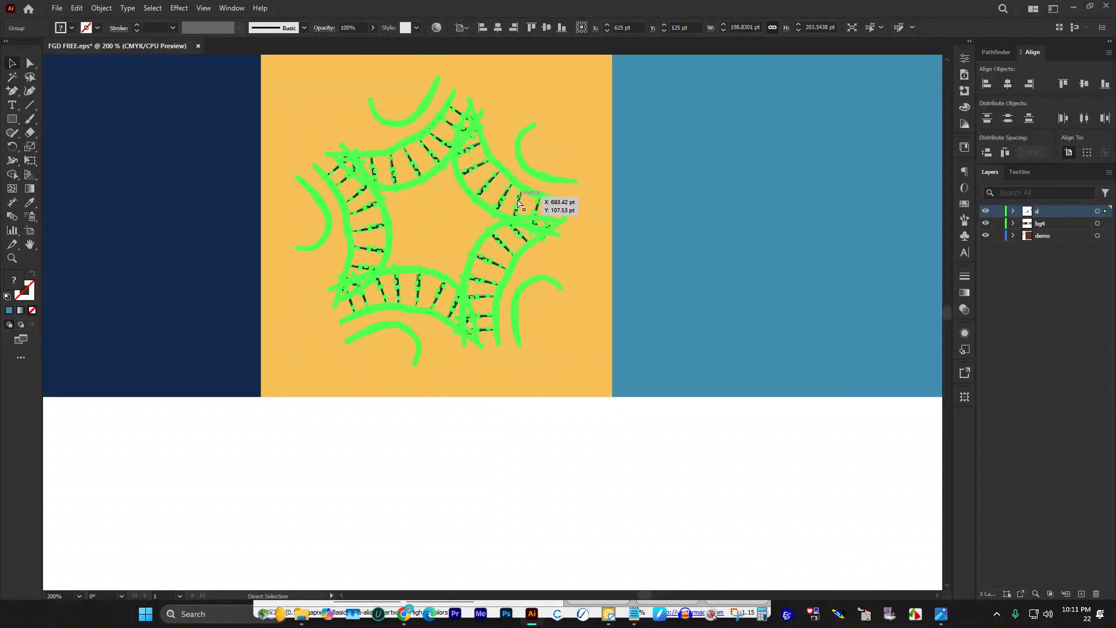
{"action": "scroll", "coordinate": [522, 195], "scroll_direction": "up", "scroll_amount": 2}
{"action": "key", "text": "ctrl"}
{"action": "key", "text": "ctrl"}
{"action": "left_click_drag", "start_coordinate": [575, 122], "coordinate": [599, 96]}
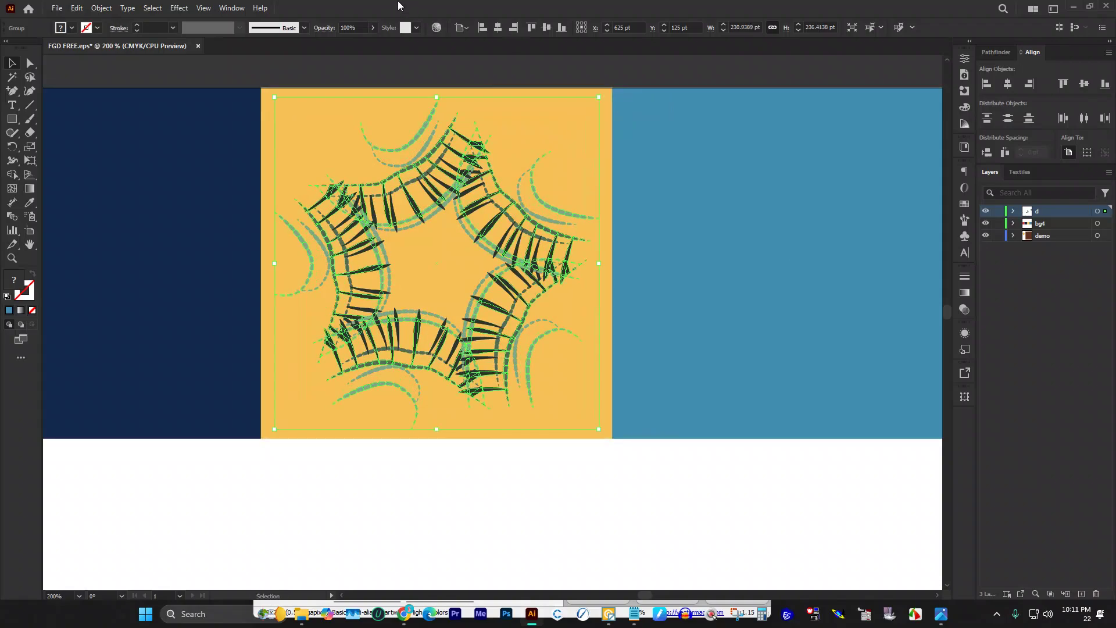
{"action": "left_click", "coordinate": [373, 28]}
{"action": "left_click_drag", "start_coordinate": [372, 42], "coordinate": [359, 42]}
{"action": "left_click", "coordinate": [415, 68]}
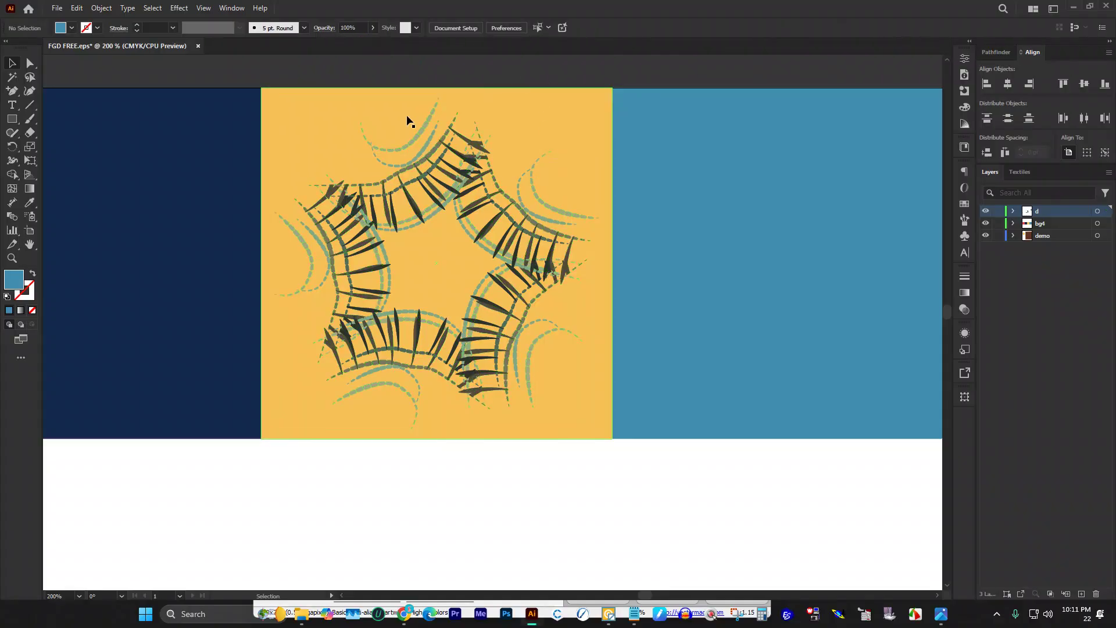
Step: Fade the star to 58%, enlarge it slightly more, then lower opacity to 33%
{"action": "left_click", "coordinate": [423, 123]}
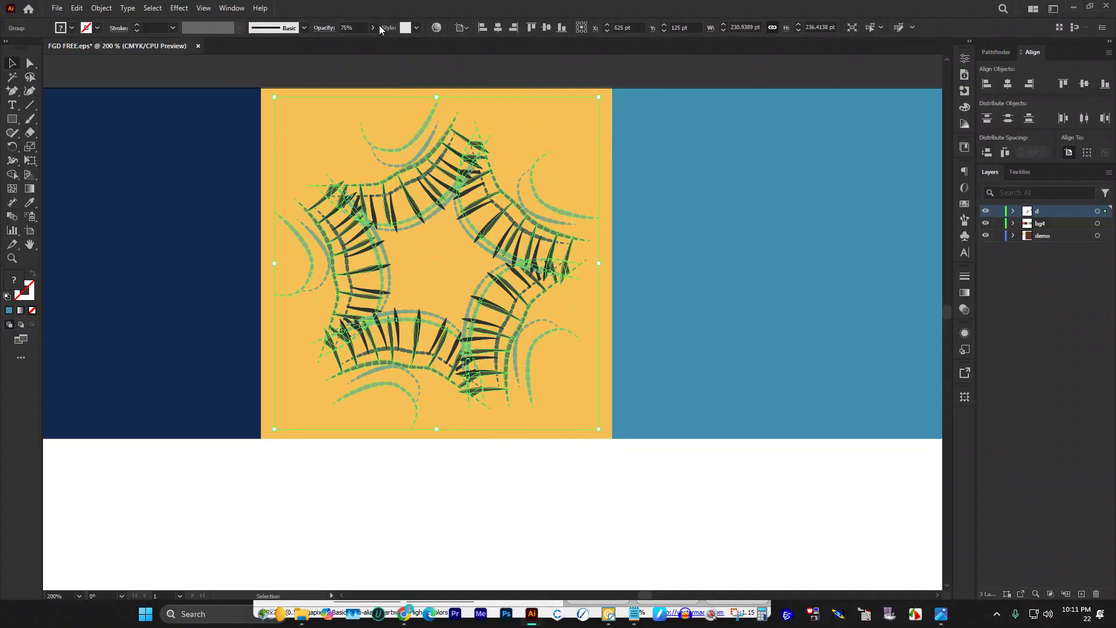
{"action": "left_click", "coordinate": [373, 29]}
{"action": "left_click_drag", "start_coordinate": [362, 43], "coordinate": [353, 42]}
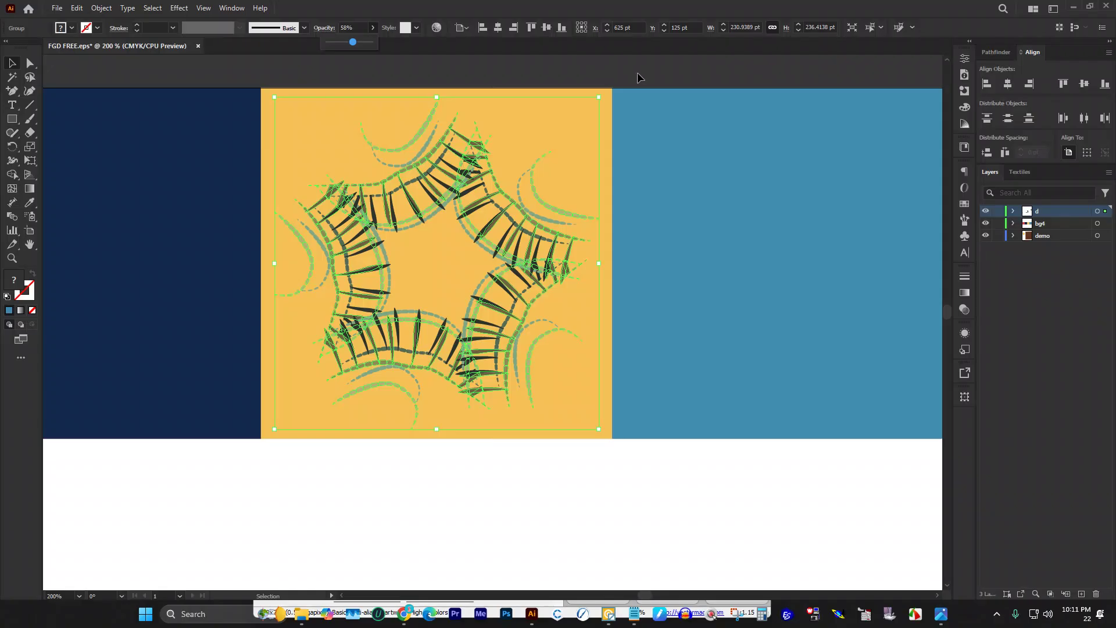
{"action": "left_click", "coordinate": [637, 72]}
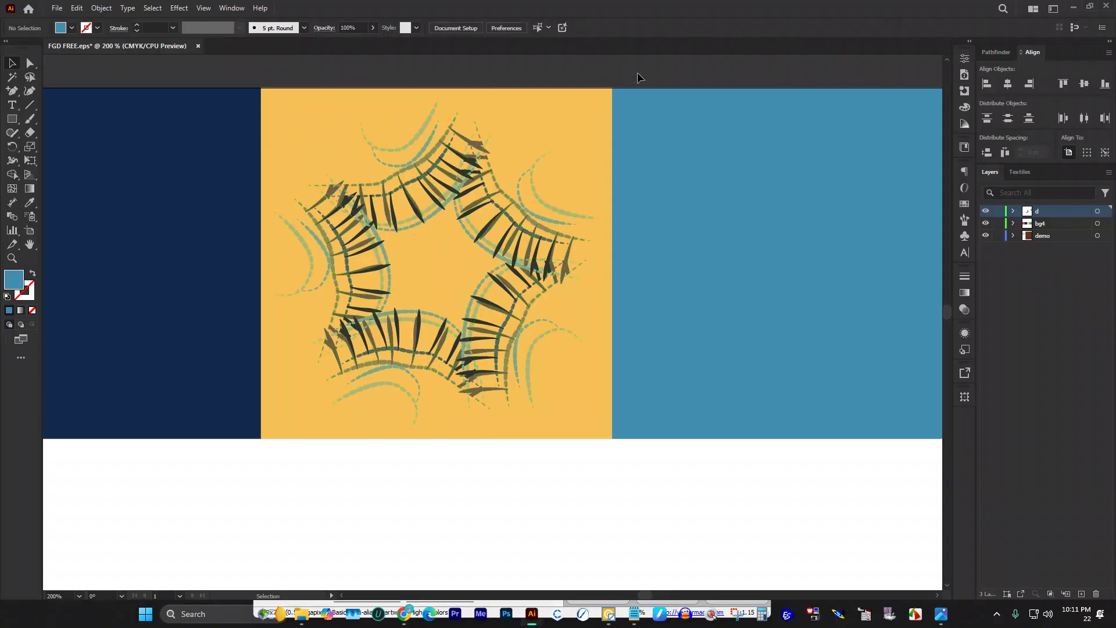
{"action": "left_click", "coordinate": [428, 119]}
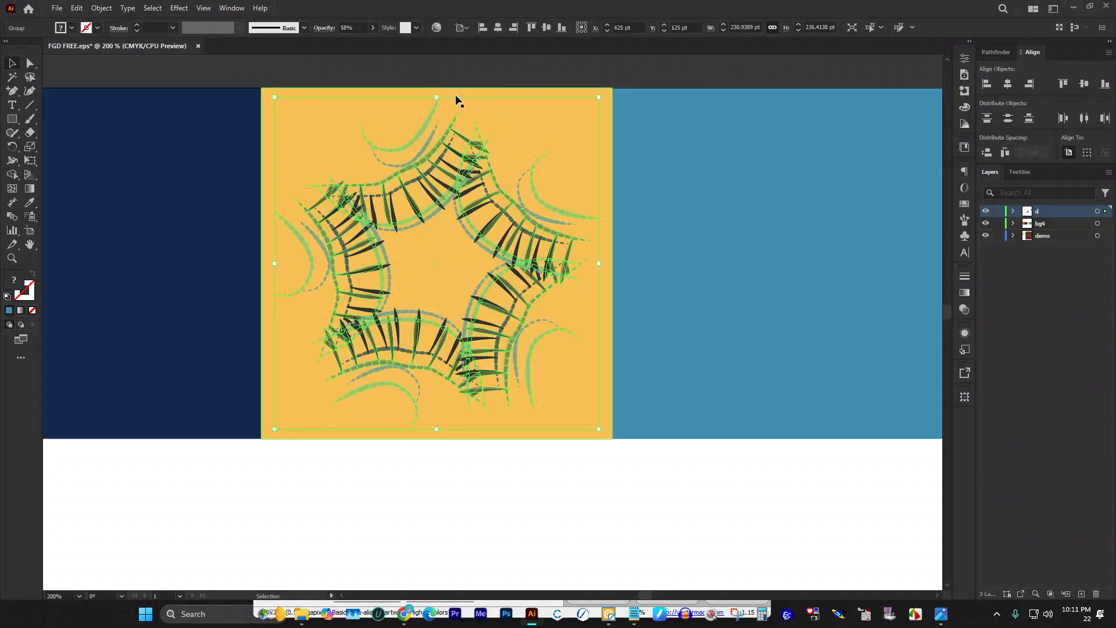
{"action": "left_click_drag", "start_coordinate": [440, 99], "coordinate": [437, 93]}
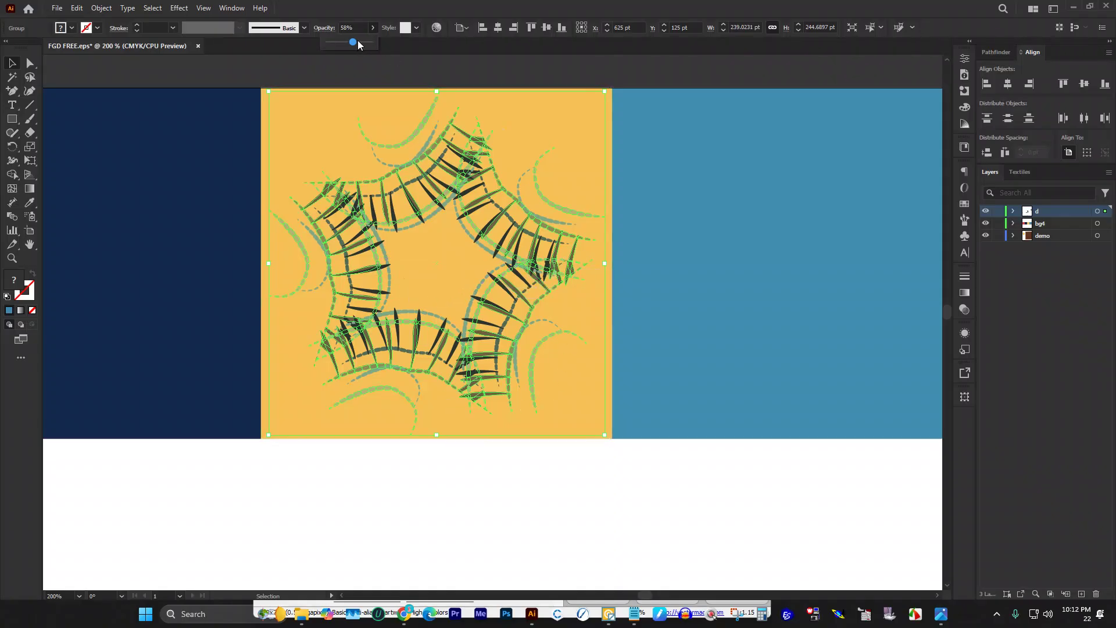
{"action": "left_click_drag", "start_coordinate": [355, 42], "coordinate": [344, 43]}
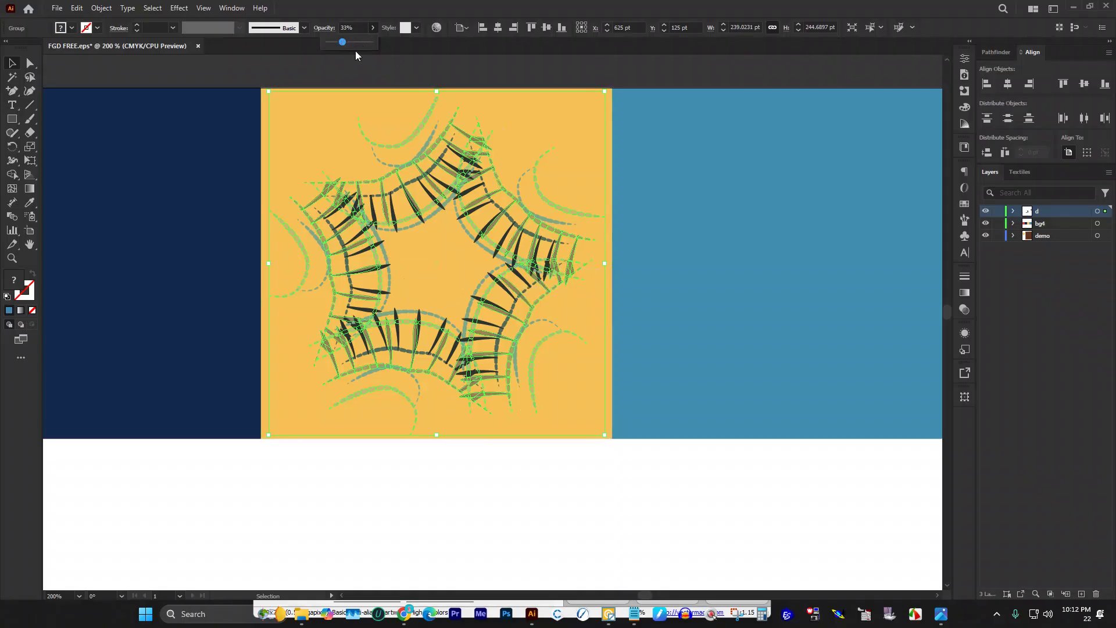
Step: Save FGD FREE.eps, accepting the legacy EPS format warning, then zoom out
{"action": "left_click", "coordinate": [501, 66]}
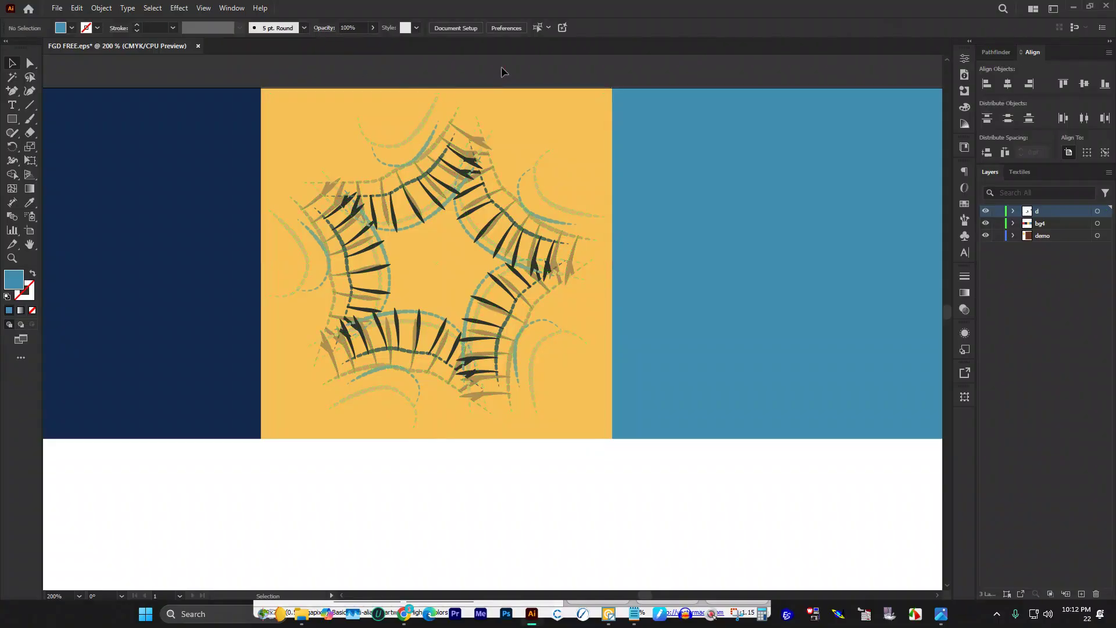
{"action": "scroll", "coordinate": [501, 66], "scroll_direction": "up", "scroll_amount": 1}
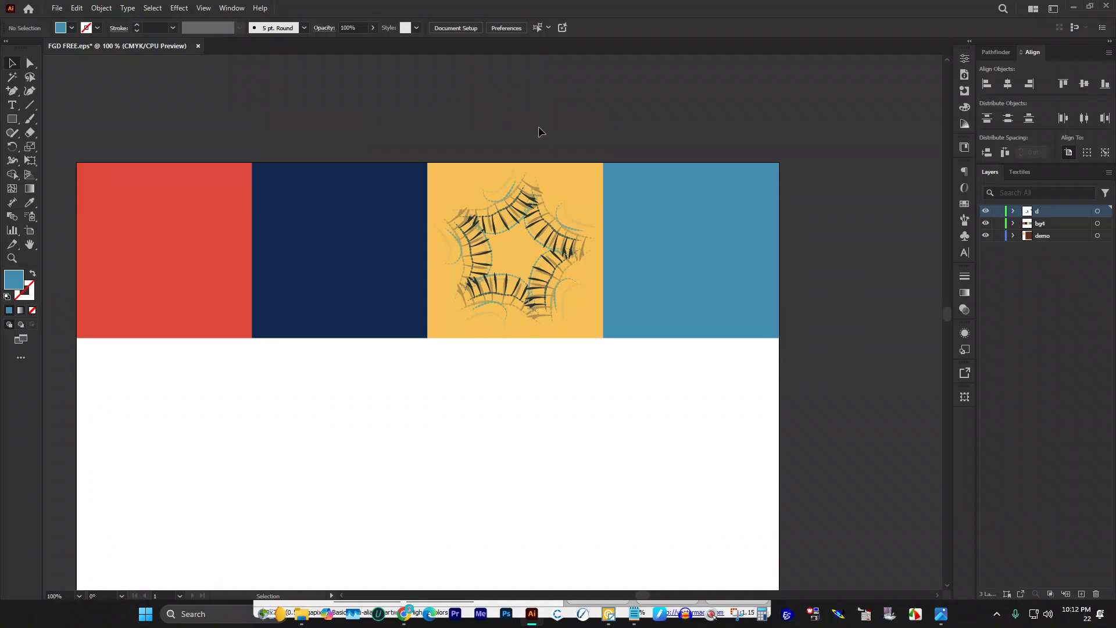
{"action": "key", "text": "ctrl+s"}
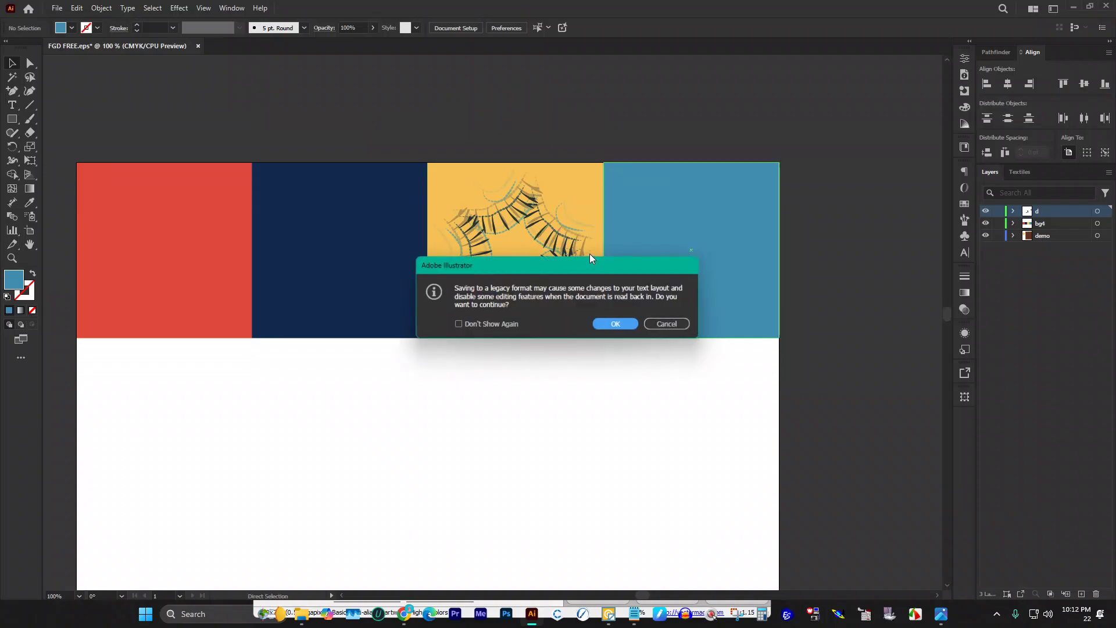
{"action": "left_click", "coordinate": [625, 329]}
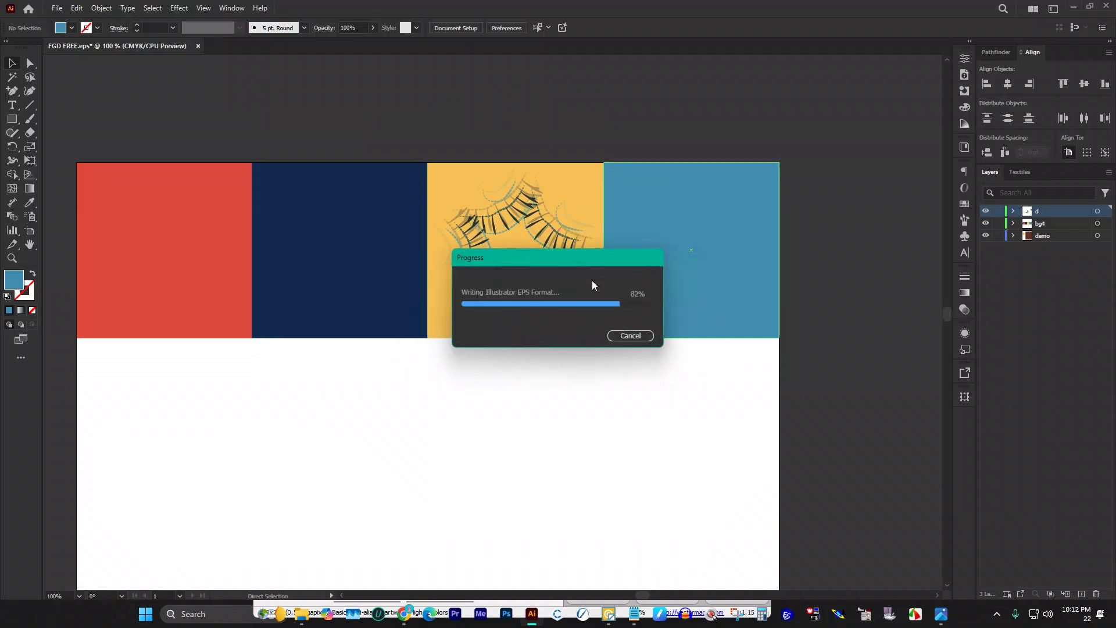
{"action": "scroll", "coordinate": [752, 206], "scroll_direction": "down", "scroll_amount": 1}
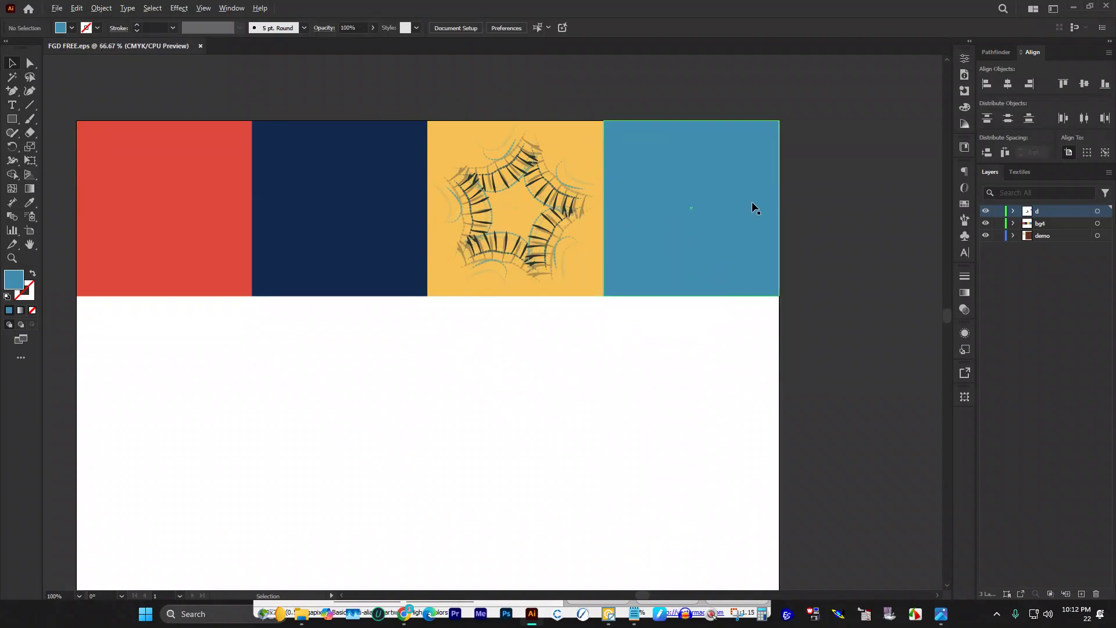
{"action": "scroll", "coordinate": [752, 203], "scroll_direction": "down", "scroll_amount": 1}
{"action": "scroll", "coordinate": [689, 154], "scroll_direction": "down", "scroll_amount": 2}
{"action": "scroll", "coordinate": [685, 164], "scroll_direction": "down", "scroll_amount": 1}
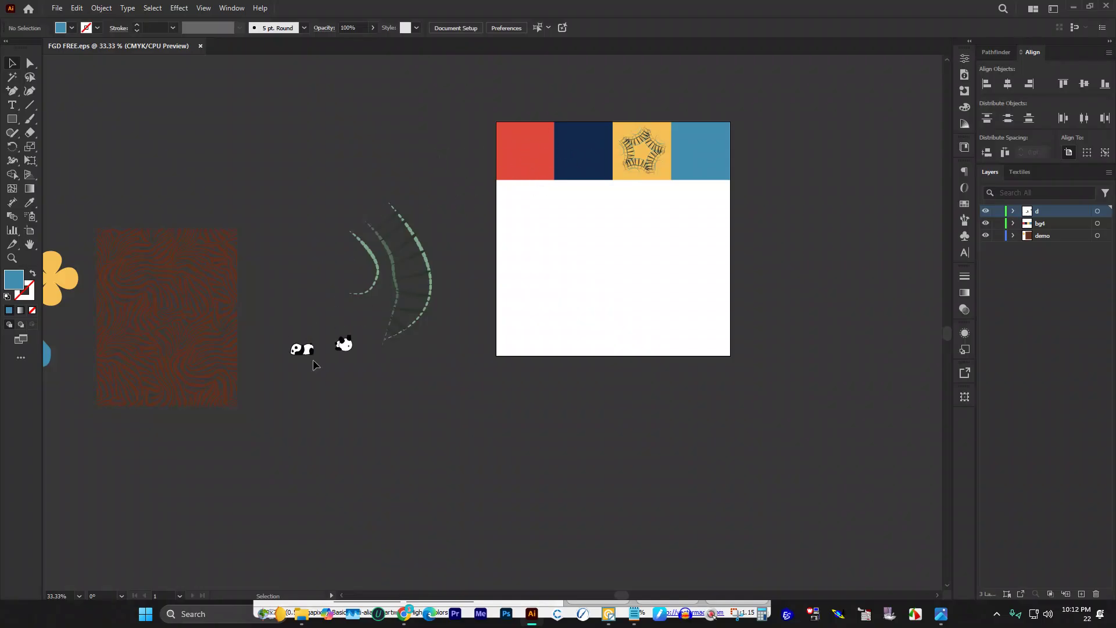
Step: Move the two pandas onto the red square, one at its lower left
{"action": "left_click", "coordinate": [429, 256]}
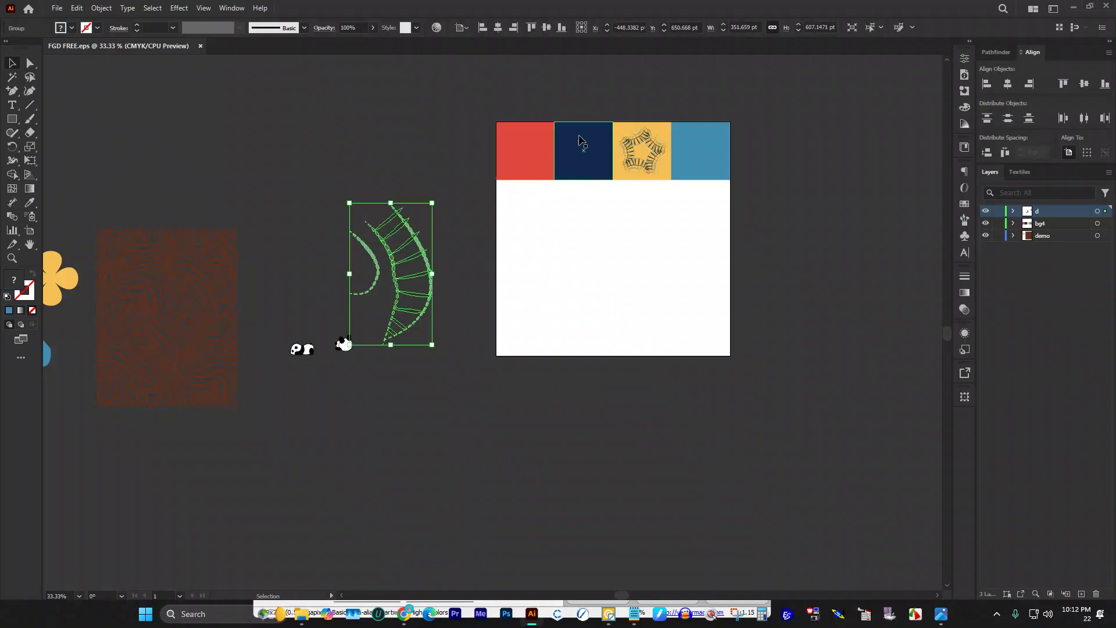
{"action": "left_click", "coordinate": [291, 317]}
{"action": "left_click_drag", "start_coordinate": [292, 315], "coordinate": [352, 395]}
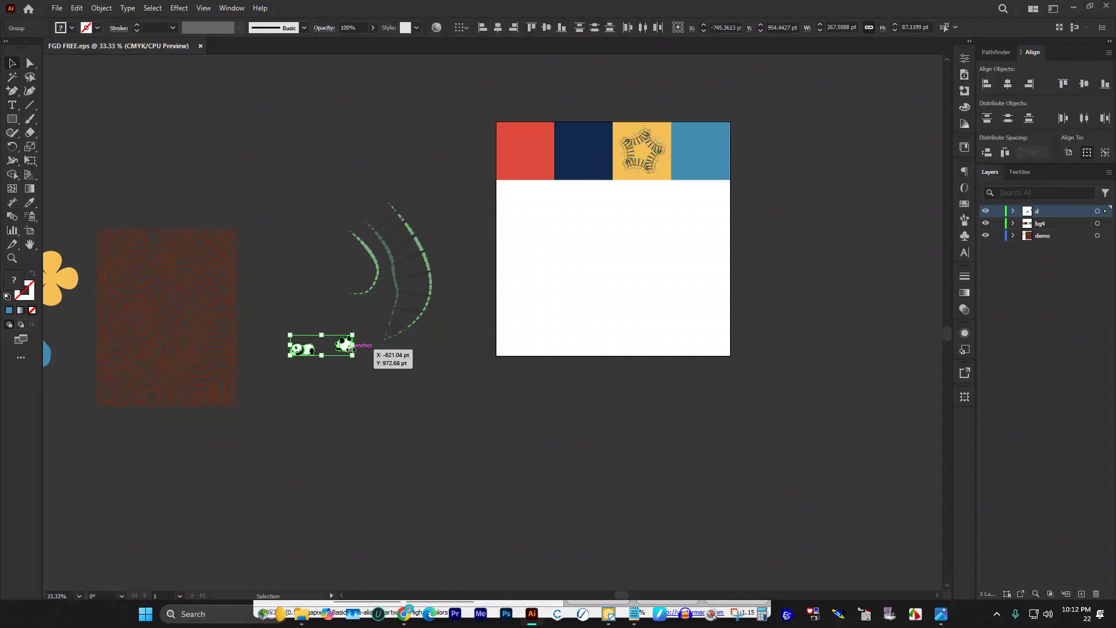
{"action": "left_click_drag", "start_coordinate": [345, 344], "coordinate": [546, 152]}
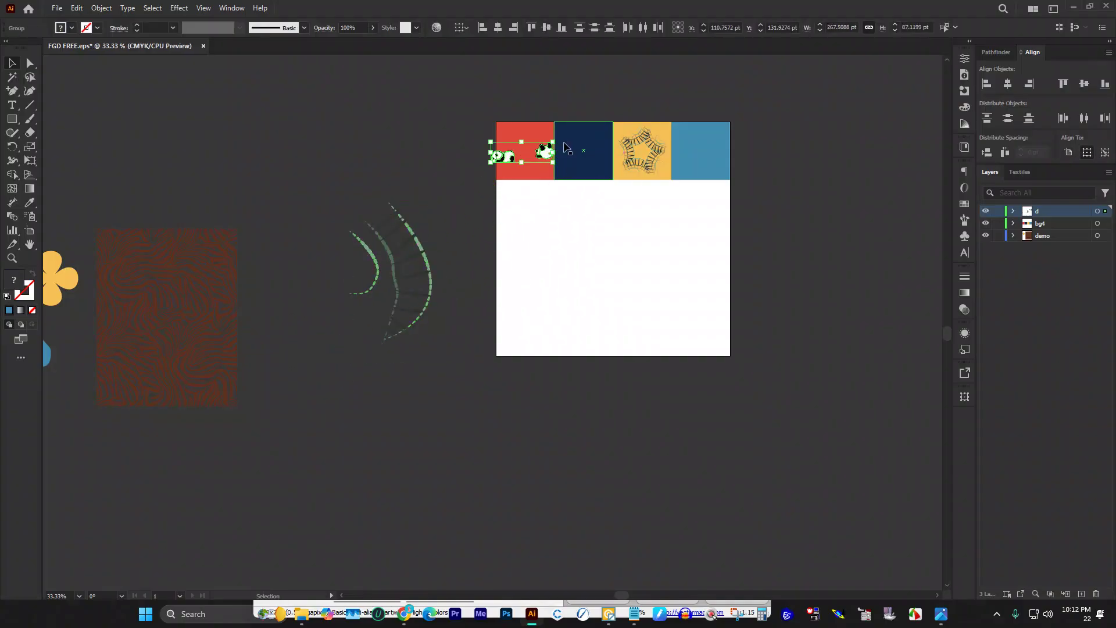
{"action": "scroll", "coordinate": [565, 140], "scroll_direction": "up", "scroll_amount": 3}
{"action": "scroll", "coordinate": [567, 142], "scroll_direction": "up", "scroll_amount": 1}
{"action": "left_click", "coordinate": [295, 151]}
{"action": "left_click_drag", "start_coordinate": [408, 221], "coordinate": [446, 258]}
{"action": "left_click_drag", "start_coordinate": [519, 204], "coordinate": [520, 243]}
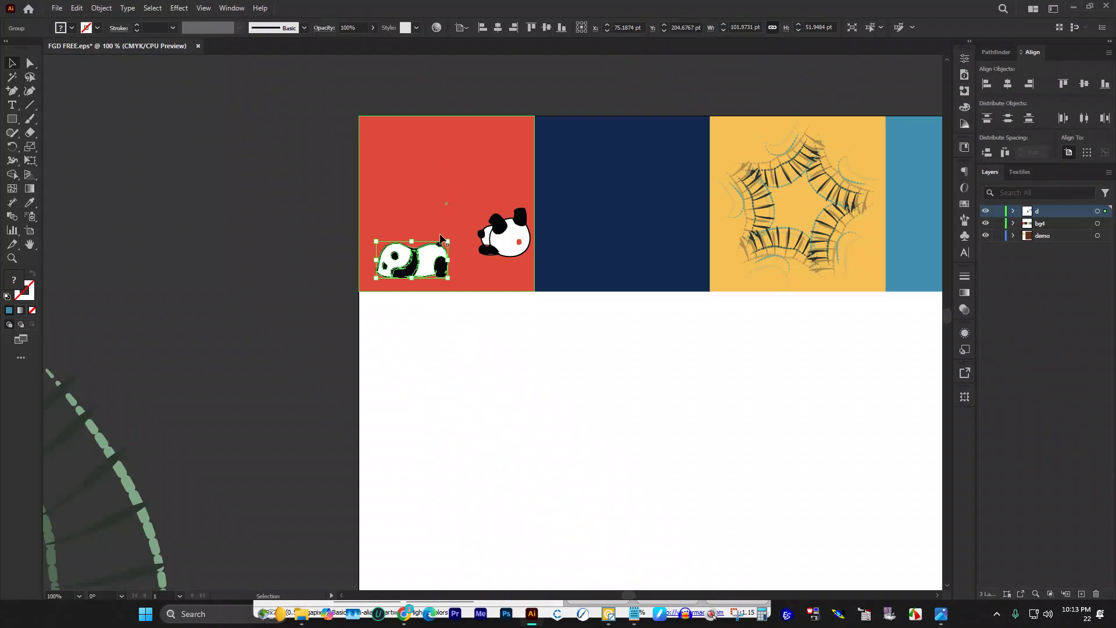
Step: Duplicate the lying panda above the original, mirror the copy, and enlarge it
{"action": "left_click_drag", "start_coordinate": [430, 259], "coordinate": [452, 173]}
{"action": "right_click", "coordinate": [452, 173]}
{"action": "mouse_move", "coordinate": [517, 442]}
{"action": "left_click", "coordinate": [628, 485]}
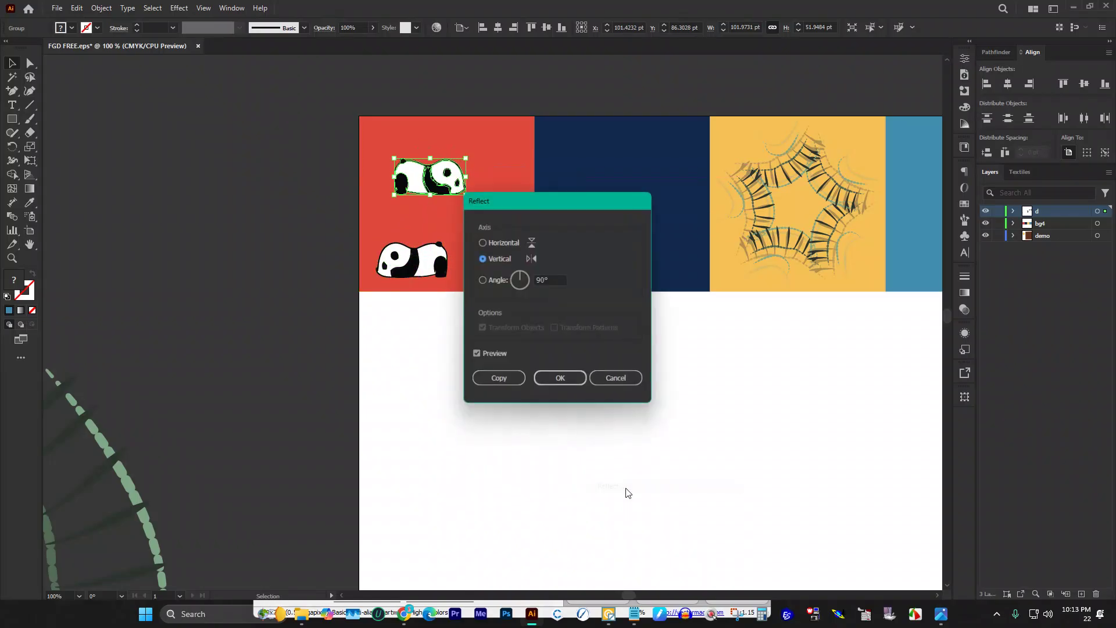
{"action": "left_click", "coordinate": [570, 380]}
{"action": "left_click_drag", "start_coordinate": [463, 155], "coordinate": [492, 138]}
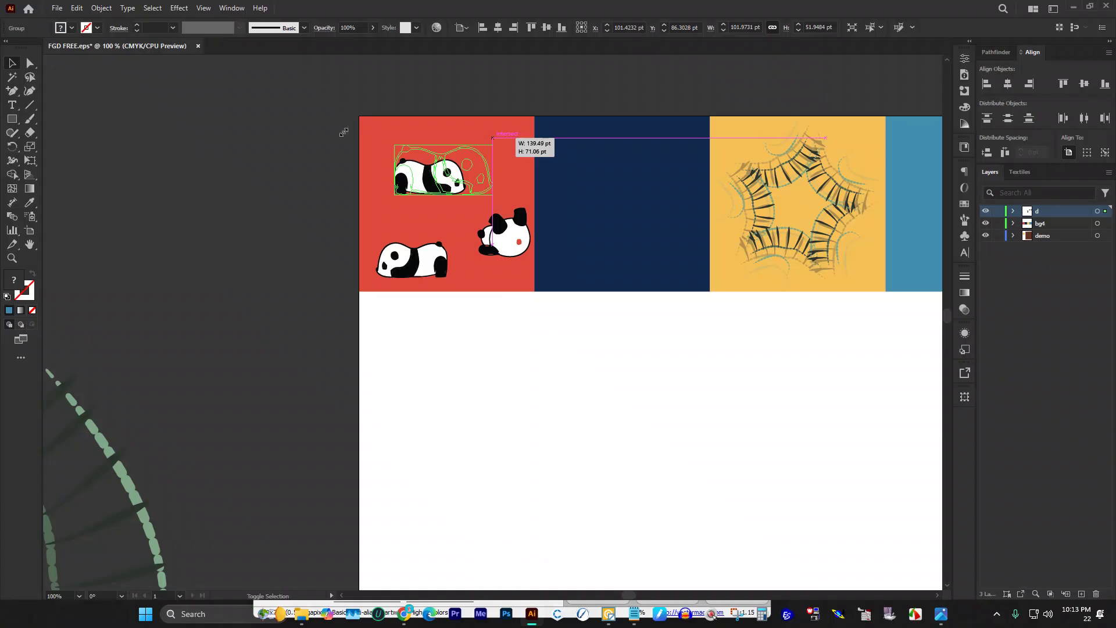
{"action": "scroll", "coordinate": [344, 132], "scroll_direction": "right", "scroll_amount": 2}
{"action": "scroll", "coordinate": [406, 232], "scroll_direction": "up", "scroll_amount": 2}
{"action": "scroll", "coordinate": [407, 232], "scroll_direction": "up", "scroll_amount": 1}
{"action": "scroll", "coordinate": [461, 217], "scroll_direction": "down", "scroll_amount": 1}
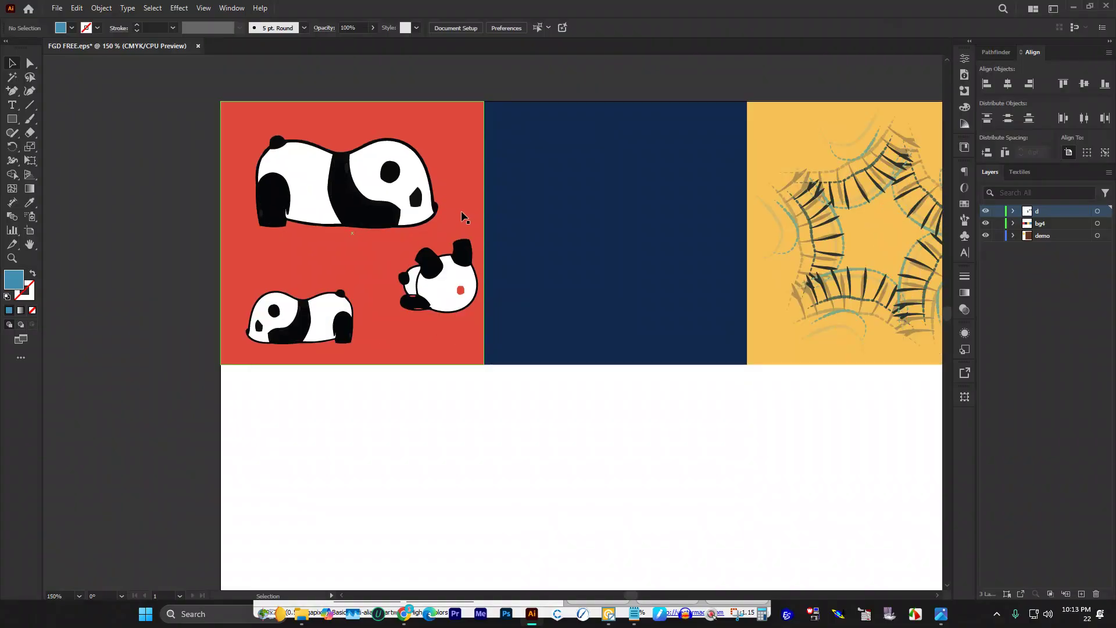
Step: Paste the brown-and-blue zebra-stripe pattern and scale it down proportionally
{"action": "scroll", "coordinate": [399, 234], "scroll_direction": "down", "scroll_amount": 3}
{"action": "key", "text": "ctrl+v"}
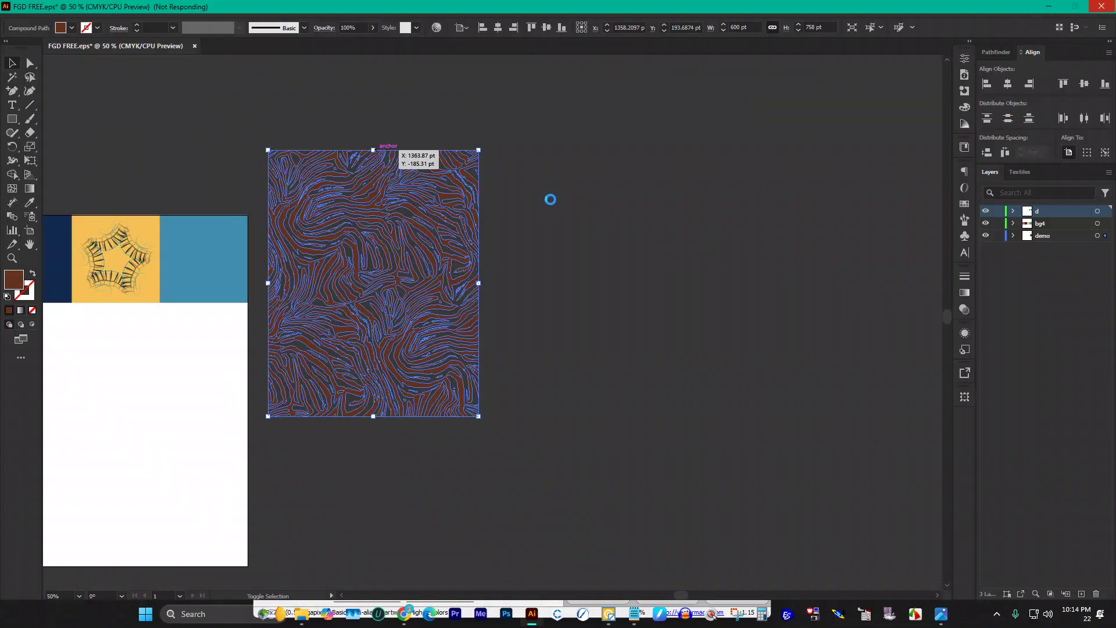
{"action": "left_click", "coordinate": [550, 201]}
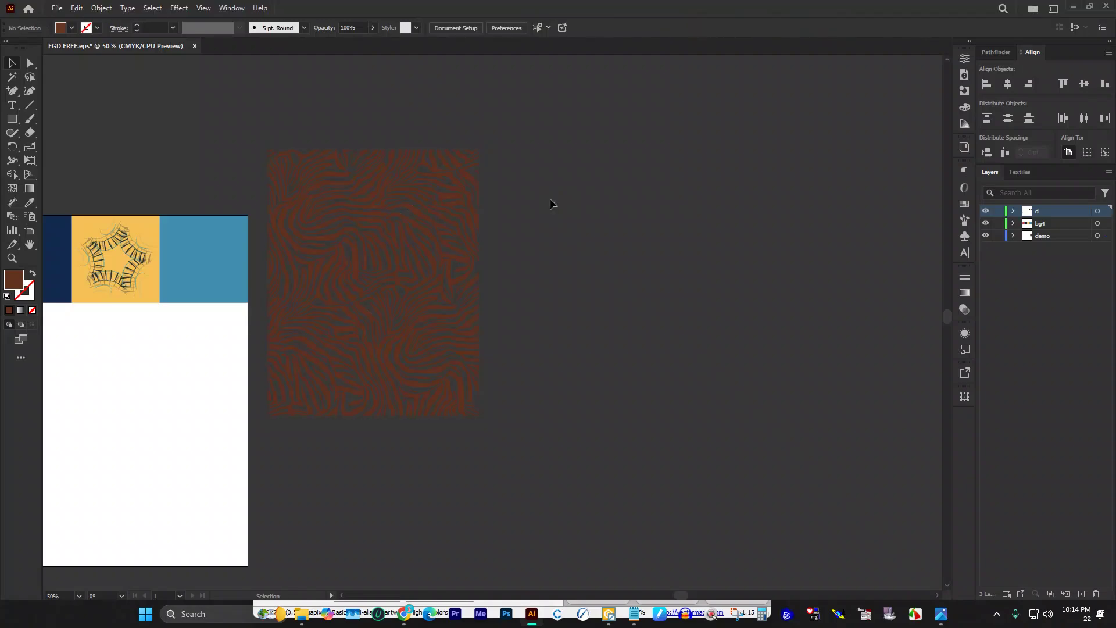
{"action": "scroll", "coordinate": [523, 199], "scroll_direction": "down", "scroll_amount": 1}
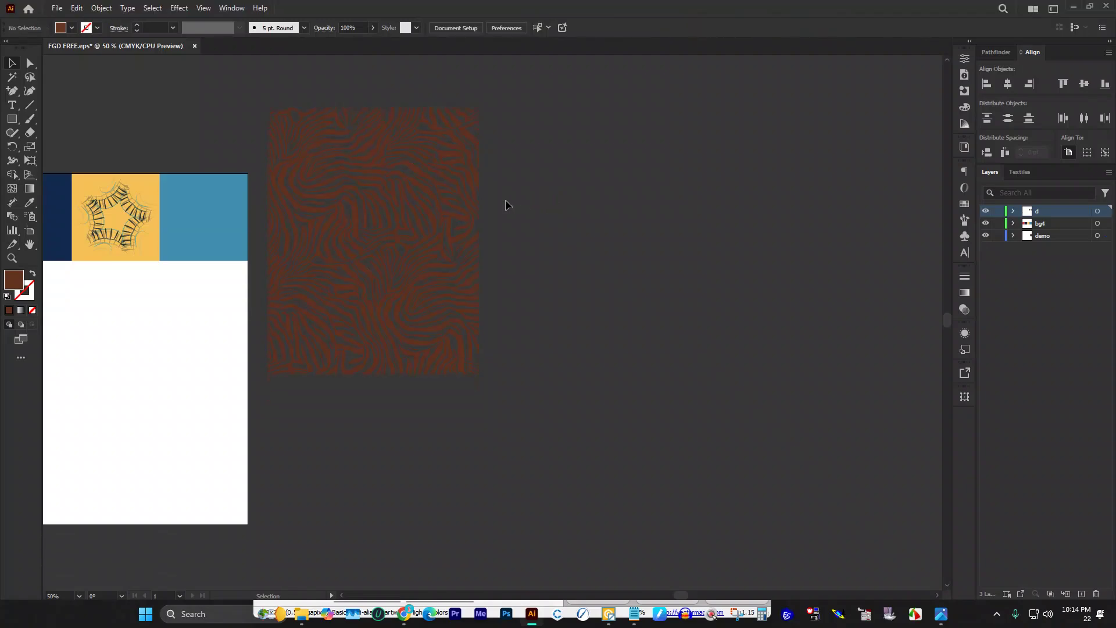
{"action": "left_click", "coordinate": [465, 177]}
{"action": "left_click_drag", "start_coordinate": [373, 109], "coordinate": [374, 212]}
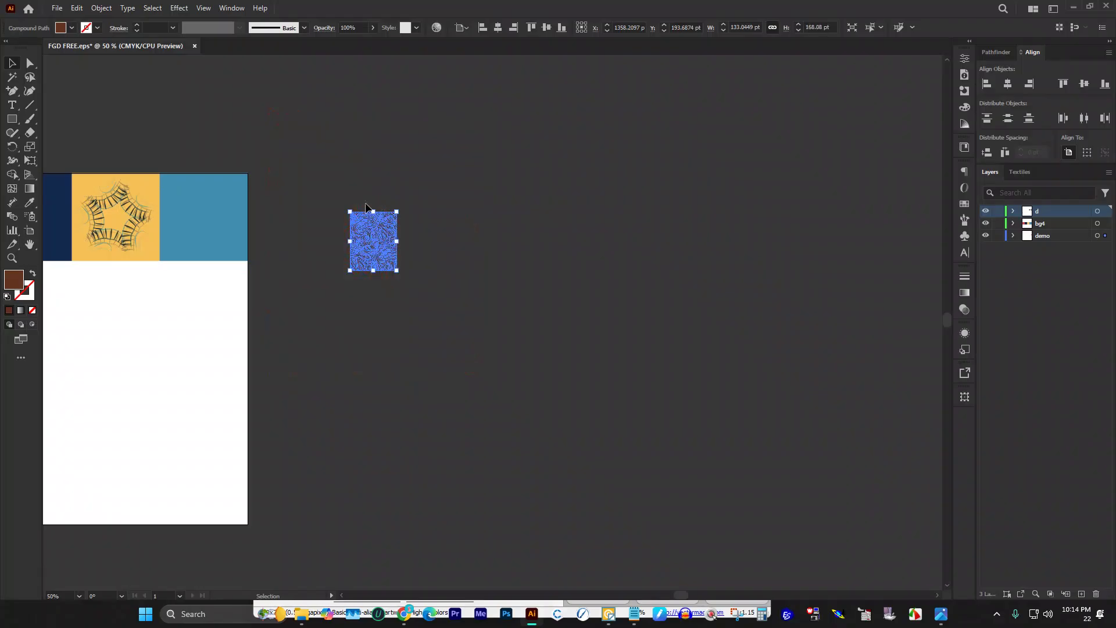
Step: Move the zebra pattern onto the blue fourth tile and stretch it to about 261 × 338 pt
{"action": "scroll", "coordinate": [371, 199], "scroll_direction": "up", "scroll_amount": 3}
{"action": "scroll", "coordinate": [573, 226], "scroll_direction": "down", "scroll_amount": 3}
{"action": "left_click_drag", "start_coordinate": [519, 266], "coordinate": [345, 243]}
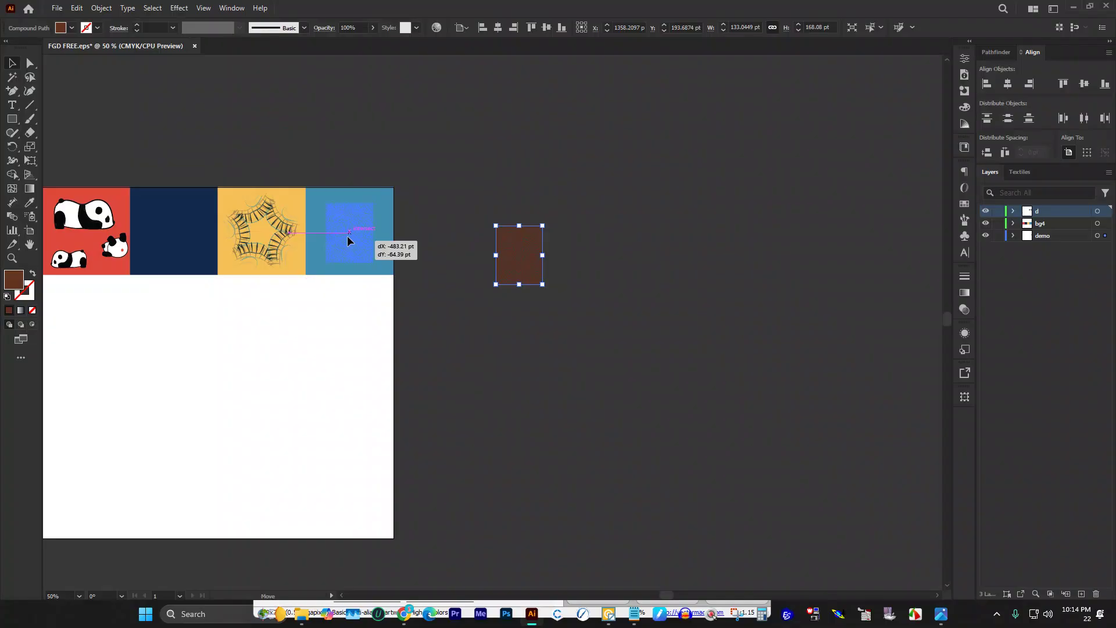
{"action": "left_click_drag", "start_coordinate": [361, 235], "coordinate": [361, 235]}
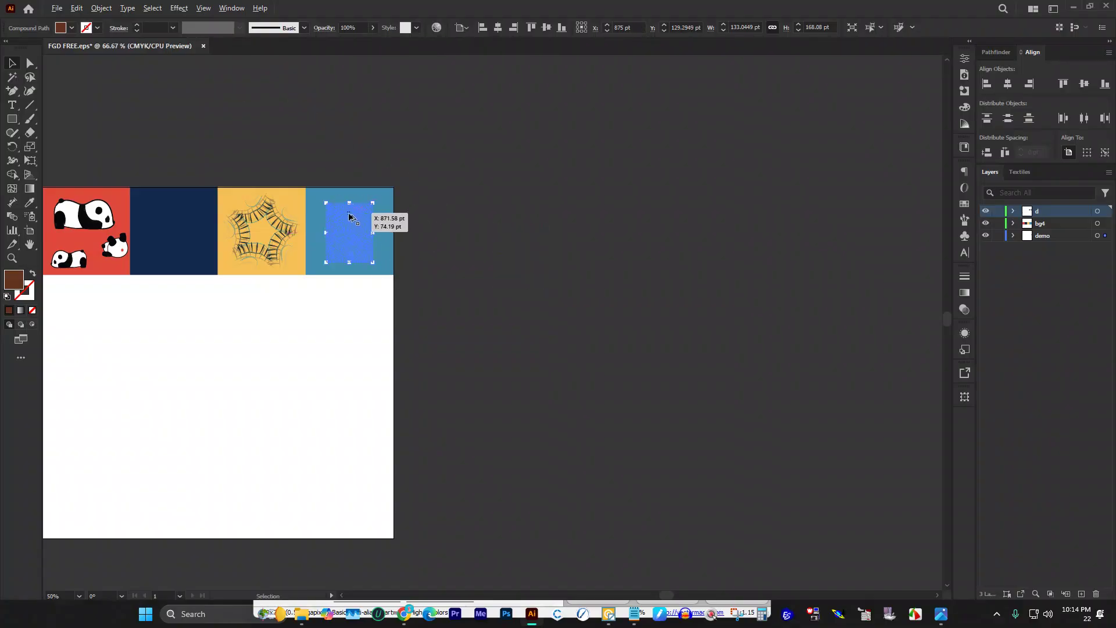
{"action": "key", "text": "ctrl+plus"}
{"action": "key", "text": "ctrl+plus"}
{"action": "key", "text": "ctrl+plus"}
{"action": "key", "text": "ctrl+plus"}
{"action": "key", "text": "ctrl+shift+a"}
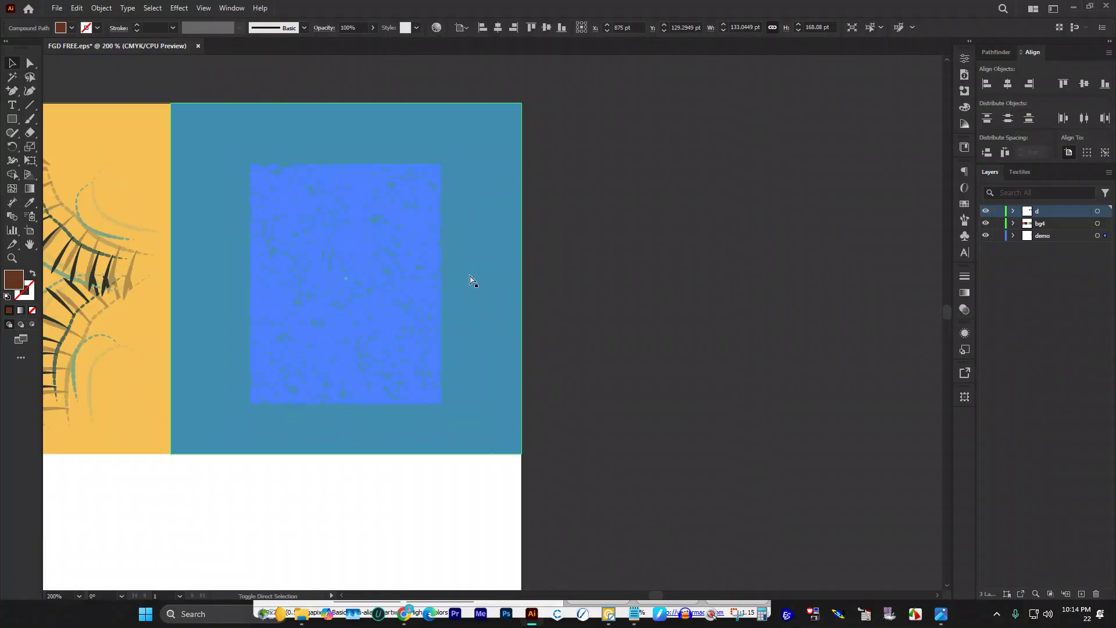
{"action": "key", "text": "ctrl+h"}
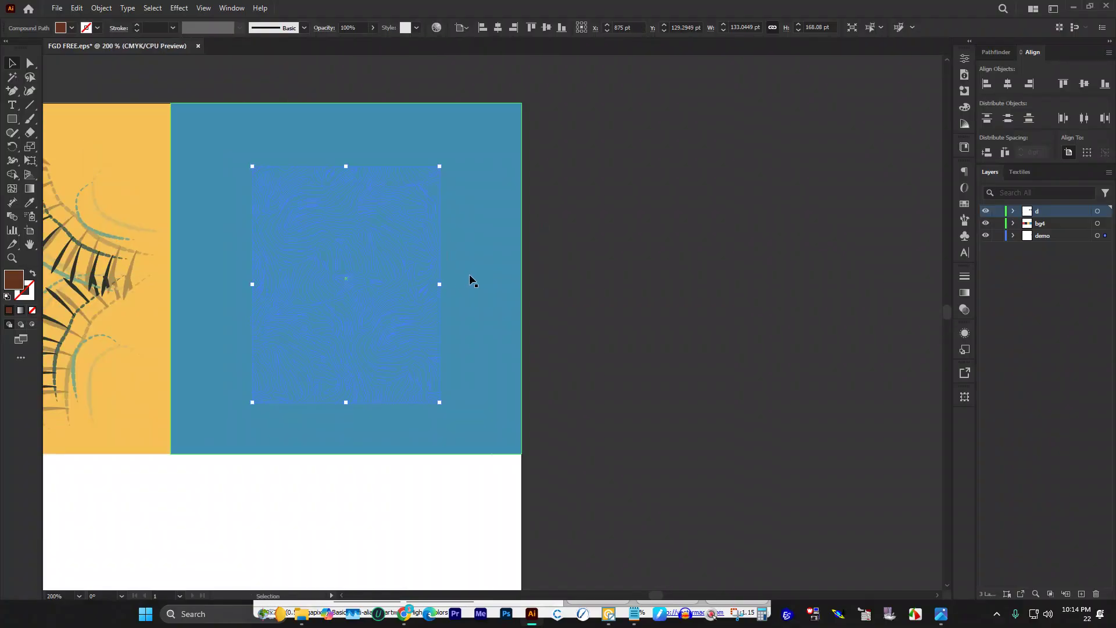
{"action": "left_click_drag", "start_coordinate": [442, 283], "coordinate": [548, 285]}
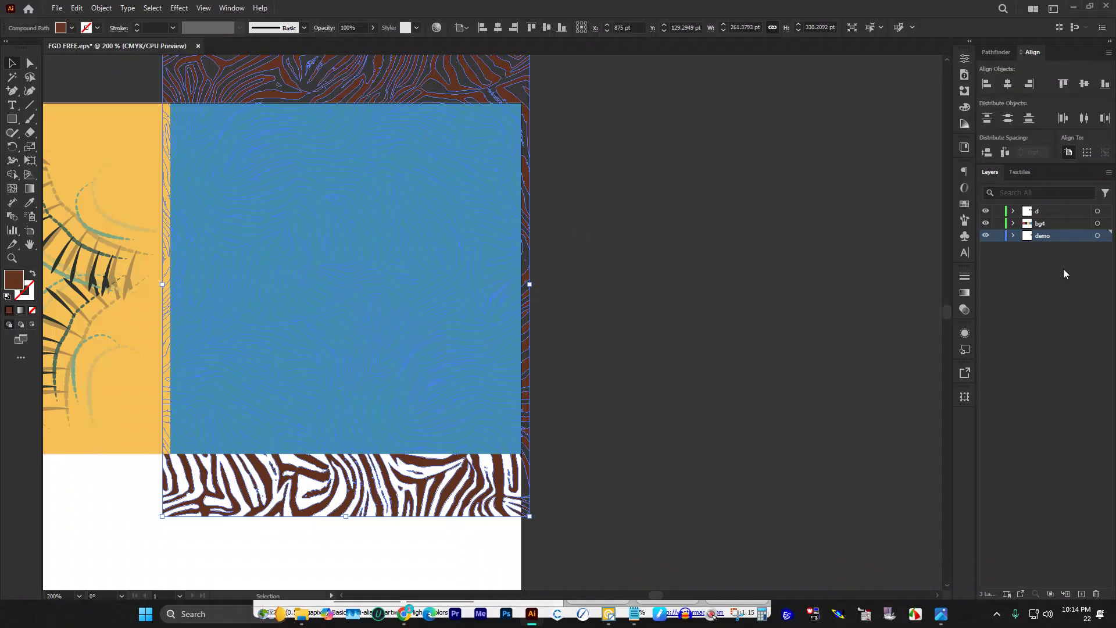
Step: Undo the accidental deletion of the zebra pattern so it returns over the blue tile
{"action": "key", "text": "Delete"}
{"action": "left_click", "coordinate": [1051, 210]}
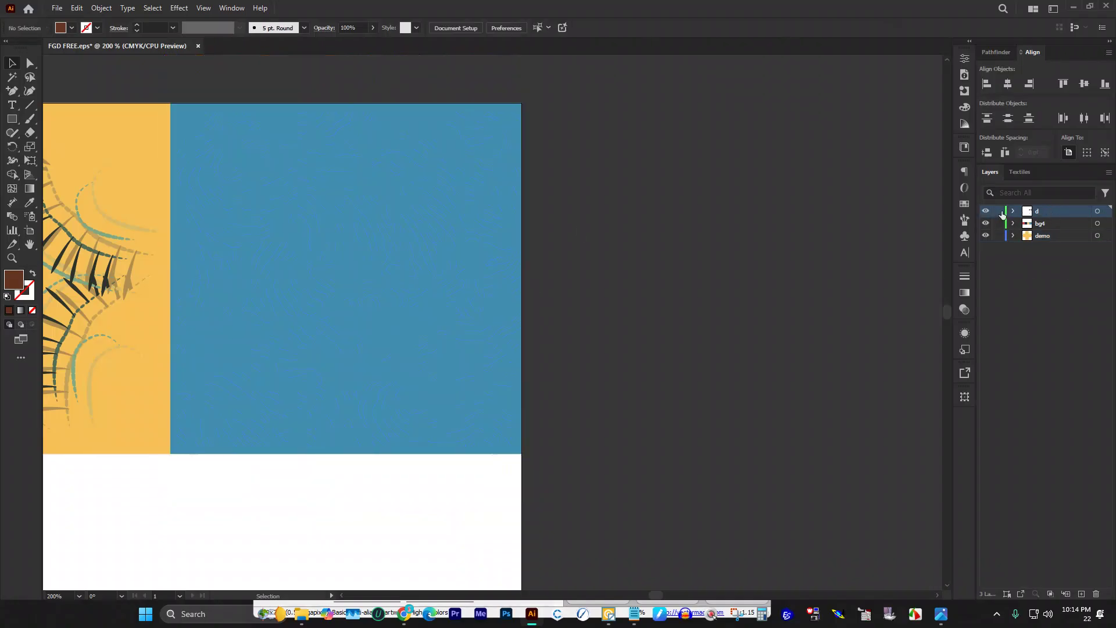
{"action": "key", "text": "ctrl+z"}
{"action": "left_click", "coordinate": [698, 218]}
{"action": "scroll", "coordinate": [640, 217], "scroll_direction": "up", "scroll_amount": 2}
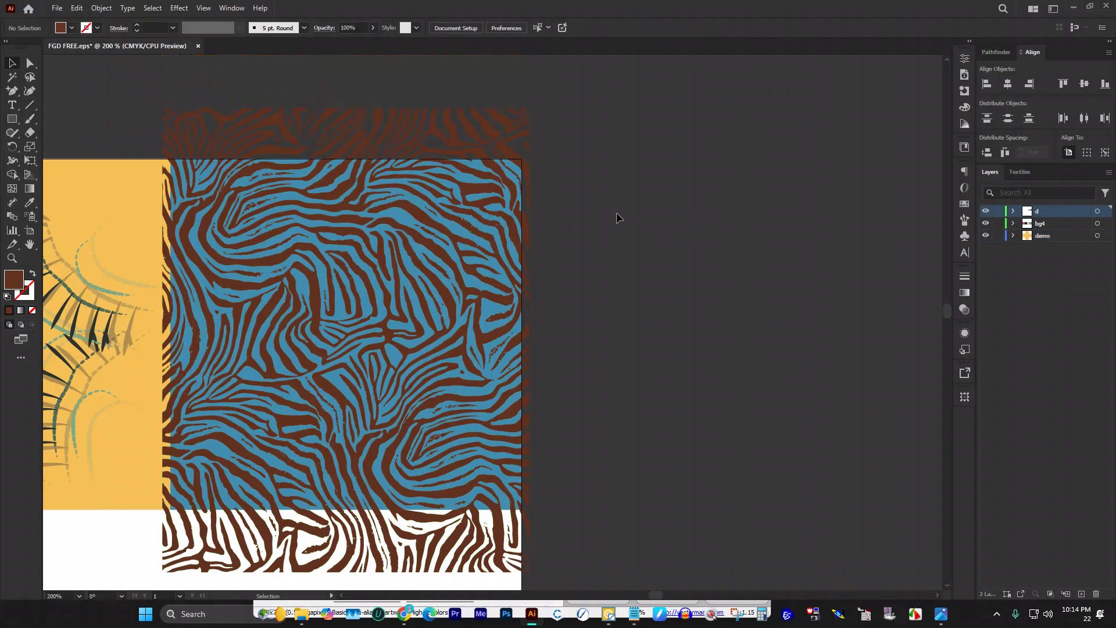
{"action": "scroll", "coordinate": [616, 217], "scroll_direction": "down", "scroll_amount": 2}
Step: Fill the zebra stripes with Black, then set White as the next fill colour
{"action": "left_click", "coordinate": [459, 192]}
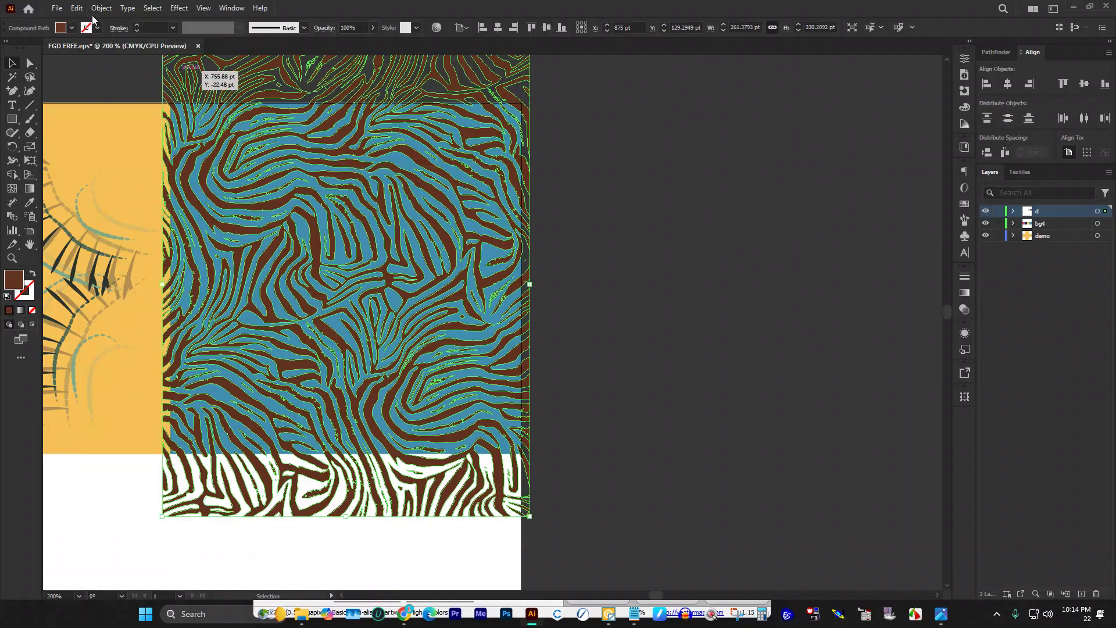
{"action": "left_click", "coordinate": [71, 28]}
{"action": "left_click", "coordinate": [33, 71]}
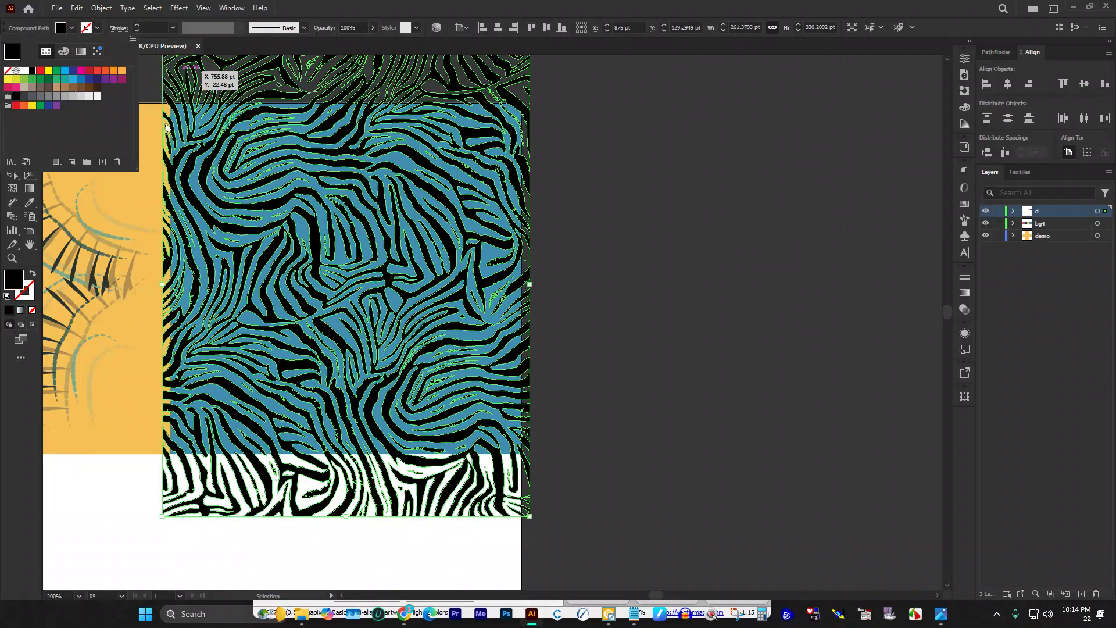
{"action": "left_click", "coordinate": [652, 206]}
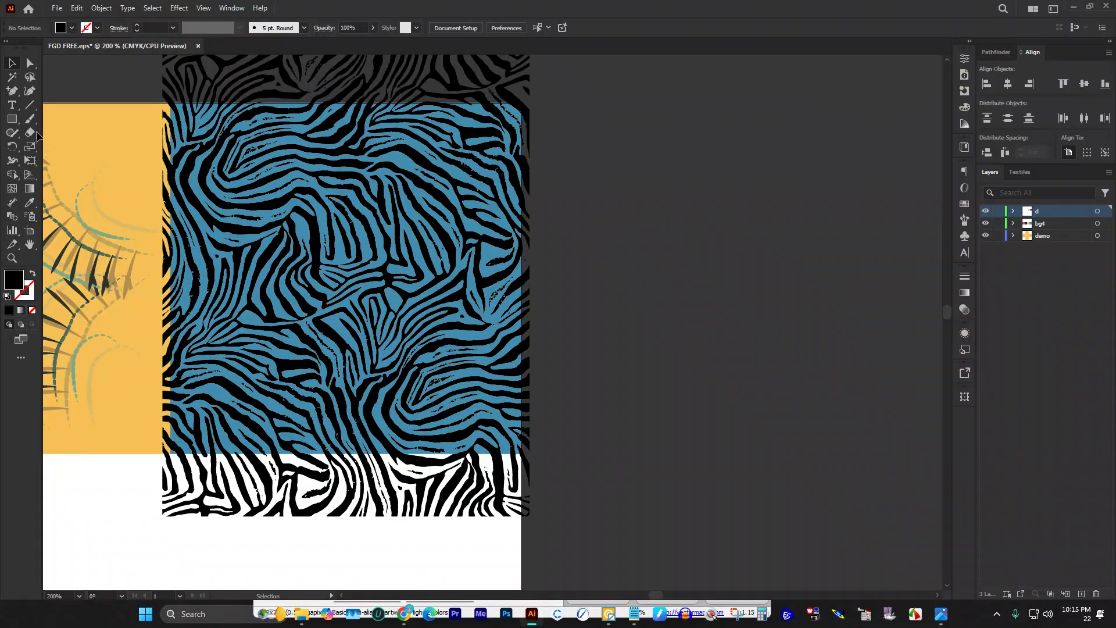
{"action": "left_click", "coordinate": [72, 29]}
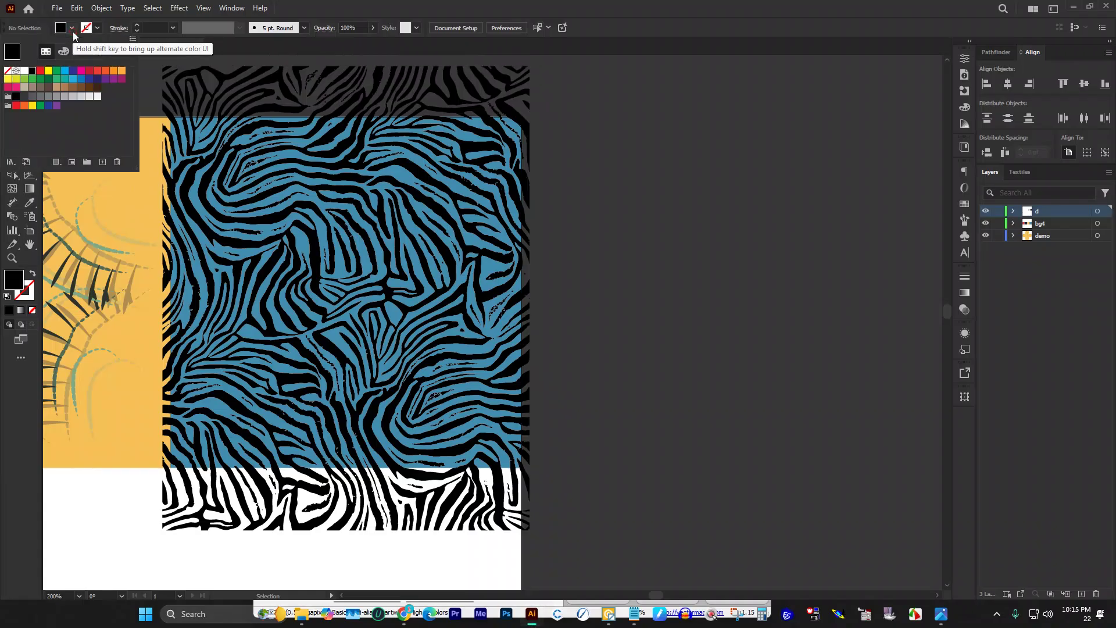
{"action": "left_click", "coordinate": [24, 78]}
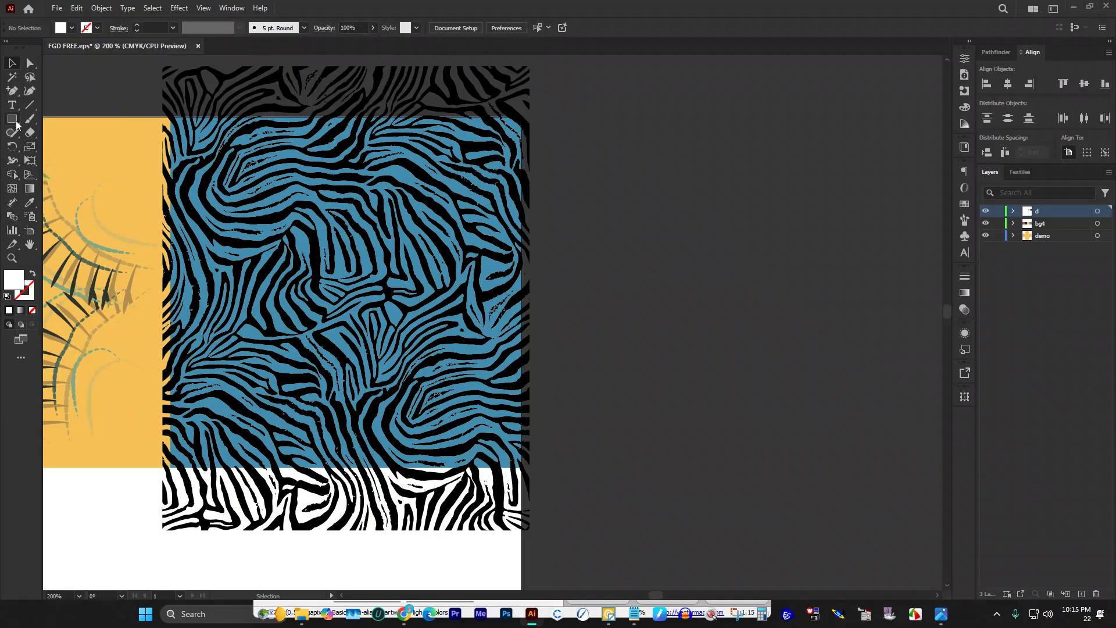
{"action": "left_click", "coordinate": [11, 119]}
Step: Draw the first white circles of varied sizes across the upper half of the zebra tile
{"action": "left_click", "coordinate": [50, 147]}
{"action": "left_click_drag", "start_coordinate": [223, 157], "coordinate": [278, 224]}
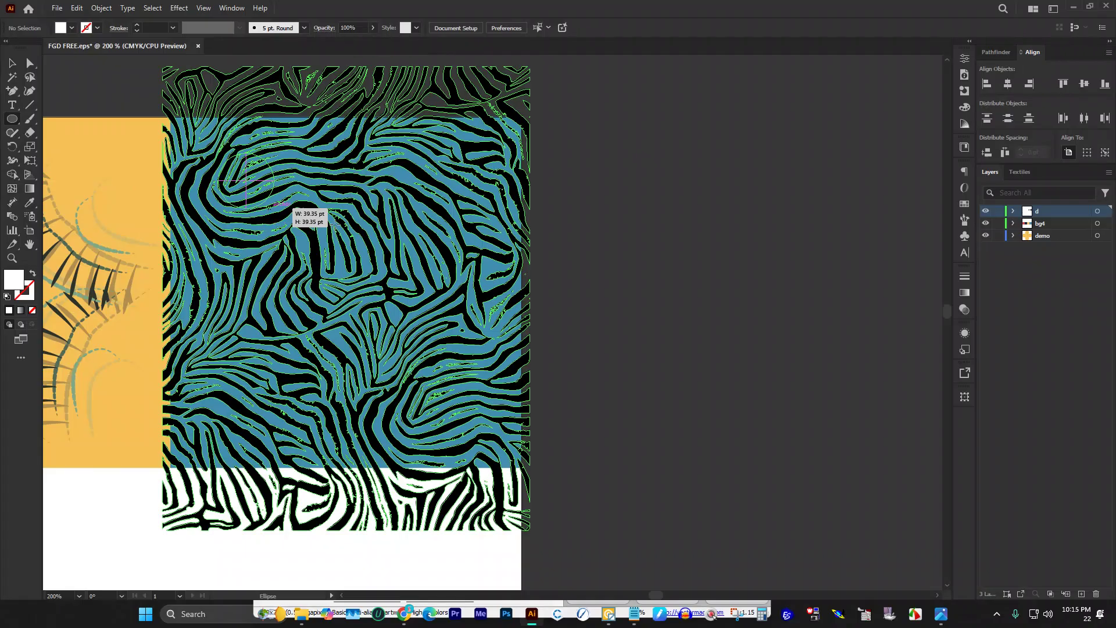
{"action": "left_click_drag", "start_coordinate": [335, 222], "coordinate": [335, 223]}
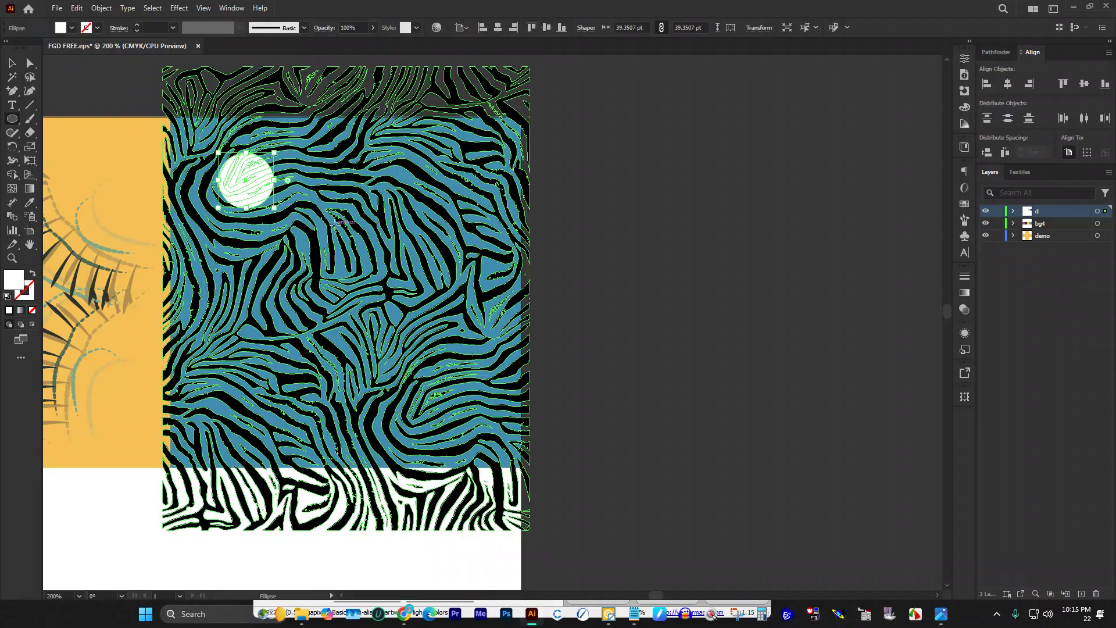
{"action": "scroll", "coordinate": [335, 222], "scroll_direction": "down", "scroll_amount": 1}
{"action": "mouse_move", "coordinate": [396, 149]}
{"action": "left_mouse_down"}
{"action": "mouse_move", "coordinate": [416, 190]}
{"action": "mouse_move", "coordinate": [482, 256]}
{"action": "mouse_move", "coordinate": [498, 251]}
{"action": "left_mouse_up"}
{"action": "left_click_drag", "start_coordinate": [252, 261], "coordinate": [360, 369]}
{"action": "left_click_drag", "start_coordinate": [323, 148], "coordinate": [372, 198]}
{"action": "mouse_move", "coordinate": [384, 118]}
{"action": "left_mouse_down"}
{"action": "mouse_move", "coordinate": [436, 137]}
{"action": "mouse_move", "coordinate": [420, 156]}
{"action": "left_mouse_up"}
{"action": "left_click_drag", "start_coordinate": [298, 115], "coordinate": [312, 146]}
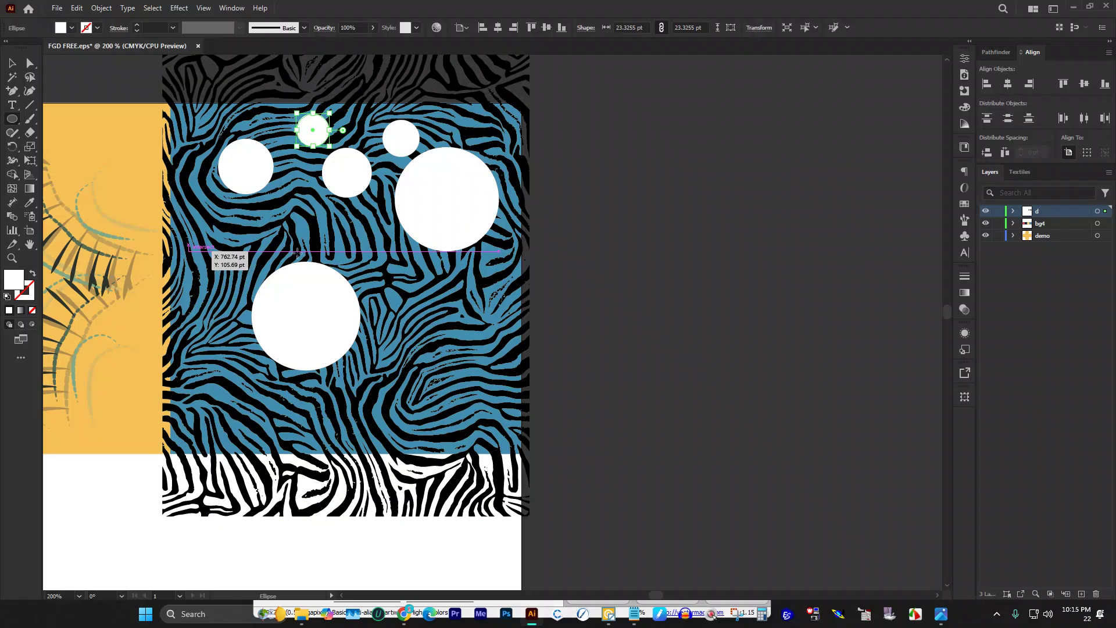
Step: Add more white circles on the left, middle and lower parts of the tile
{"action": "left_click", "coordinate": [375, 289]}
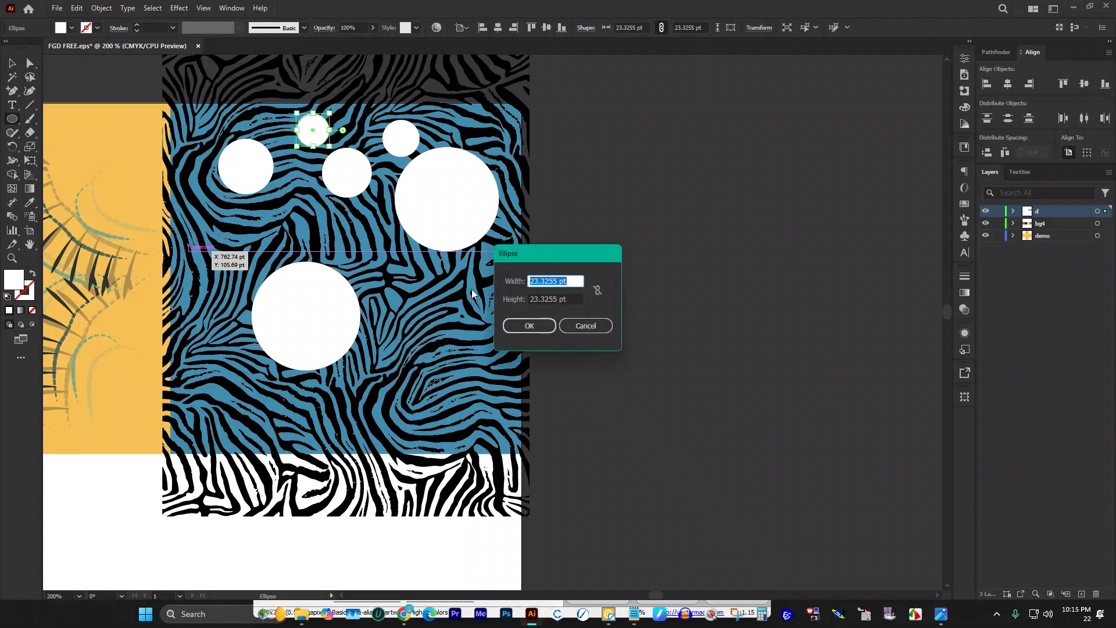
{"action": "left_click", "coordinate": [599, 326]}
{"action": "left_click_drag", "start_coordinate": [207, 239], "coordinate": [249, 281]}
{"action": "mouse_move", "coordinate": [406, 310]}
{"action": "left_mouse_down"}
{"action": "mouse_move", "coordinate": [473, 391]}
{"action": "mouse_move", "coordinate": [498, 402]}
{"action": "left_mouse_up"}
{"action": "left_click_drag", "start_coordinate": [372, 261], "coordinate": [409, 298]}
{"action": "left_click_drag", "start_coordinate": [326, 229], "coordinate": [345, 249]}
{"action": "left_click_drag", "start_coordinate": [199, 366], "coordinate": [261, 428]}
{"action": "mouse_move", "coordinate": [347, 397]}
{"action": "left_mouse_down"}
{"action": "mouse_move", "coordinate": [386, 442]}
{"action": "mouse_move", "coordinate": [441, 348]}
{"action": "left_mouse_up"}
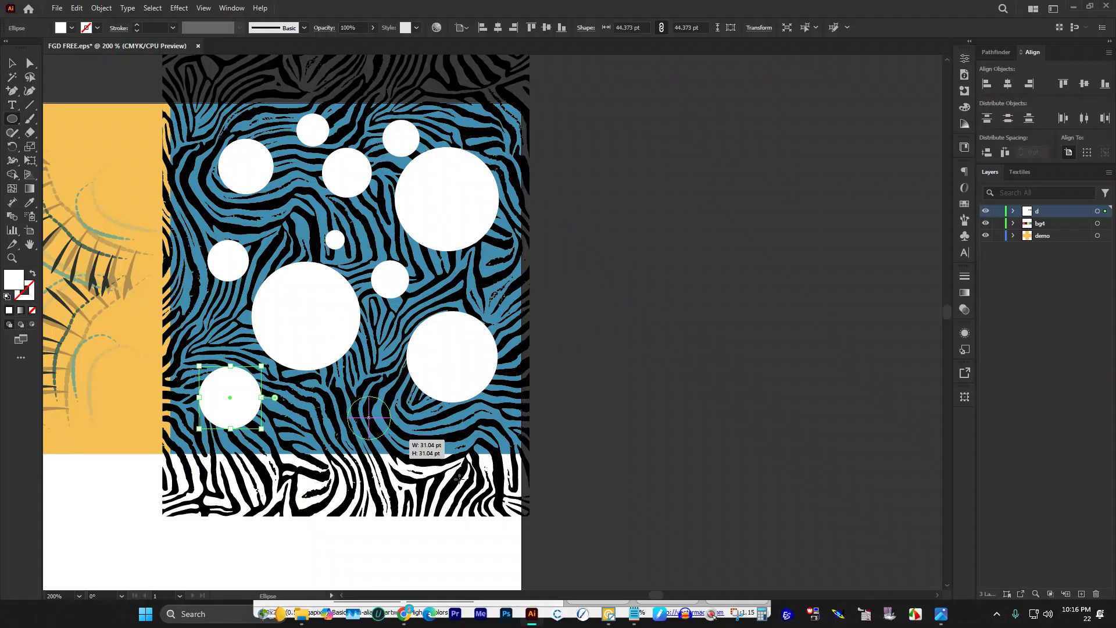
{"action": "left_click_drag", "start_coordinate": [378, 384], "coordinate": [377, 384]}
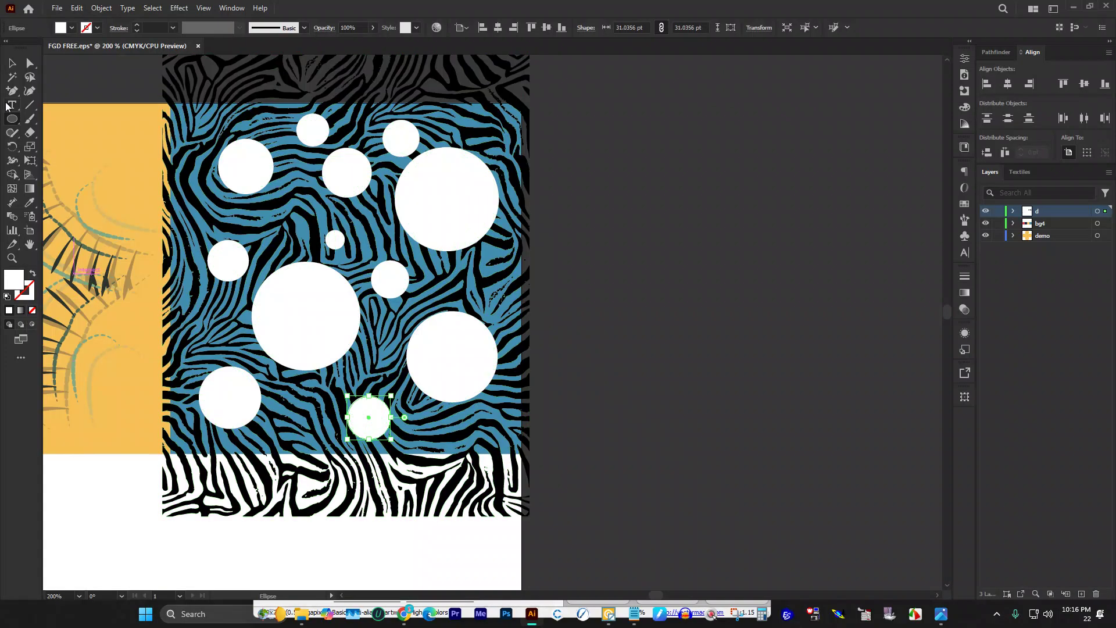
Step: Return to the Selection Tool and select the zebra stripe pattern
{"action": "left_click", "coordinate": [12, 68]}
{"action": "left_click", "coordinate": [623, 230]}
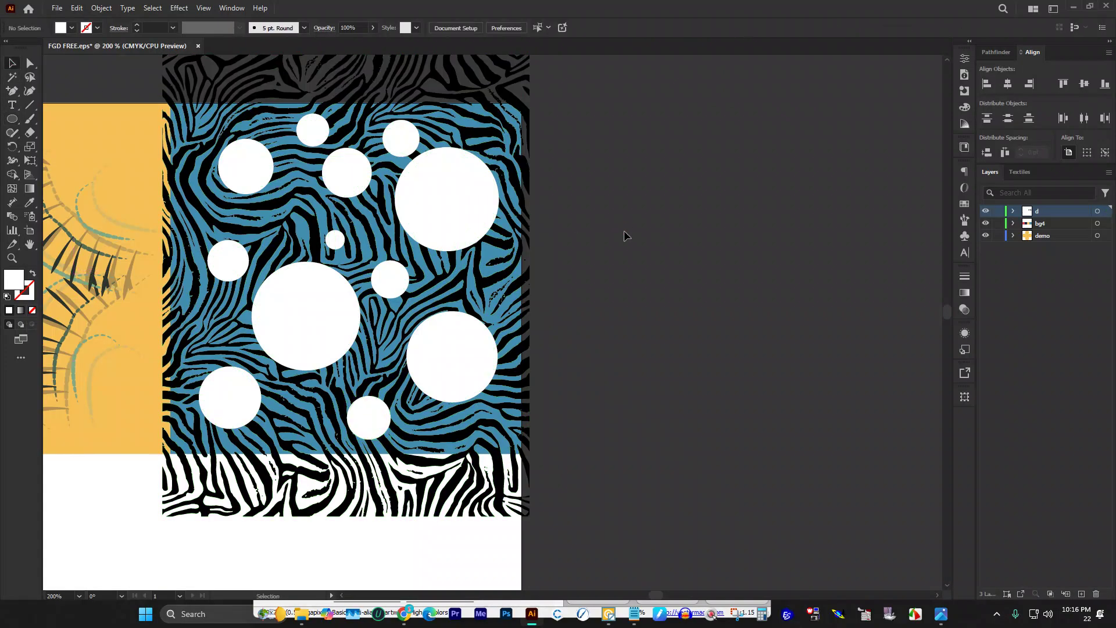
{"action": "scroll", "coordinate": [623, 230], "scroll_direction": "up", "scroll_amount": 1}
{"action": "left_click", "coordinate": [506, 170]}
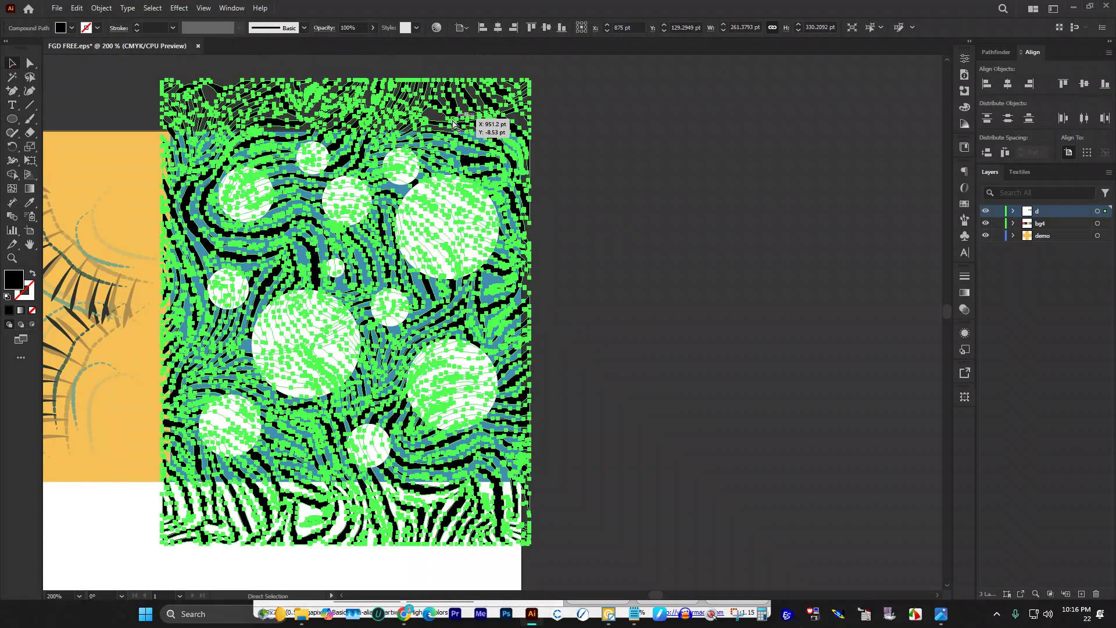
Step: Shift-select the upper white circles, from the large upper-right one to the small left one
{"action": "left_click", "coordinate": [453, 124]}
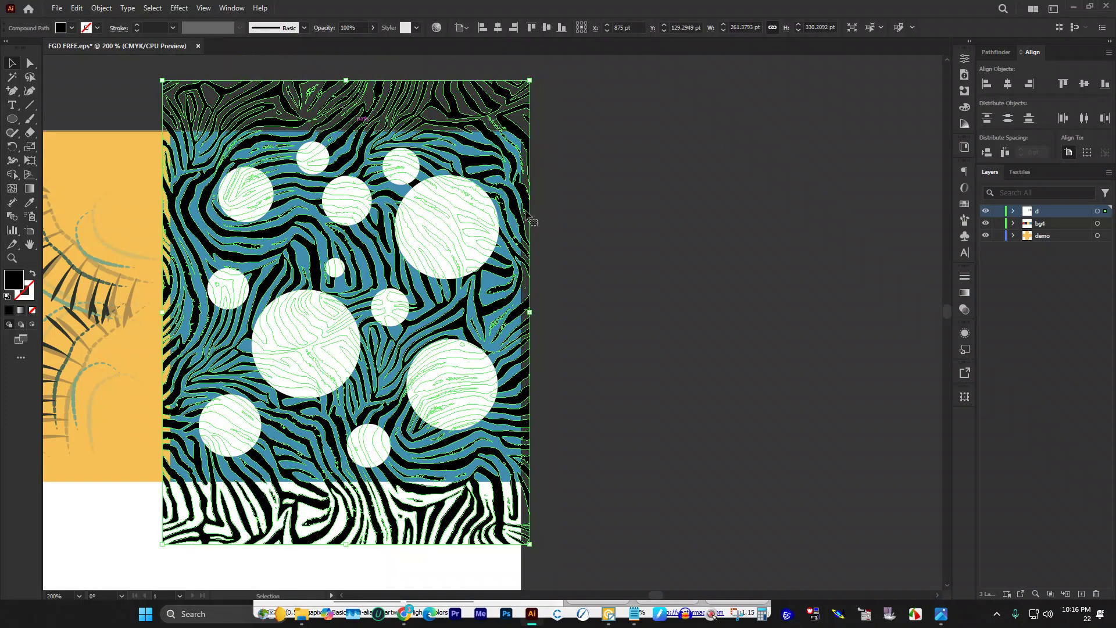
{"action": "left_click", "coordinate": [728, 239]}
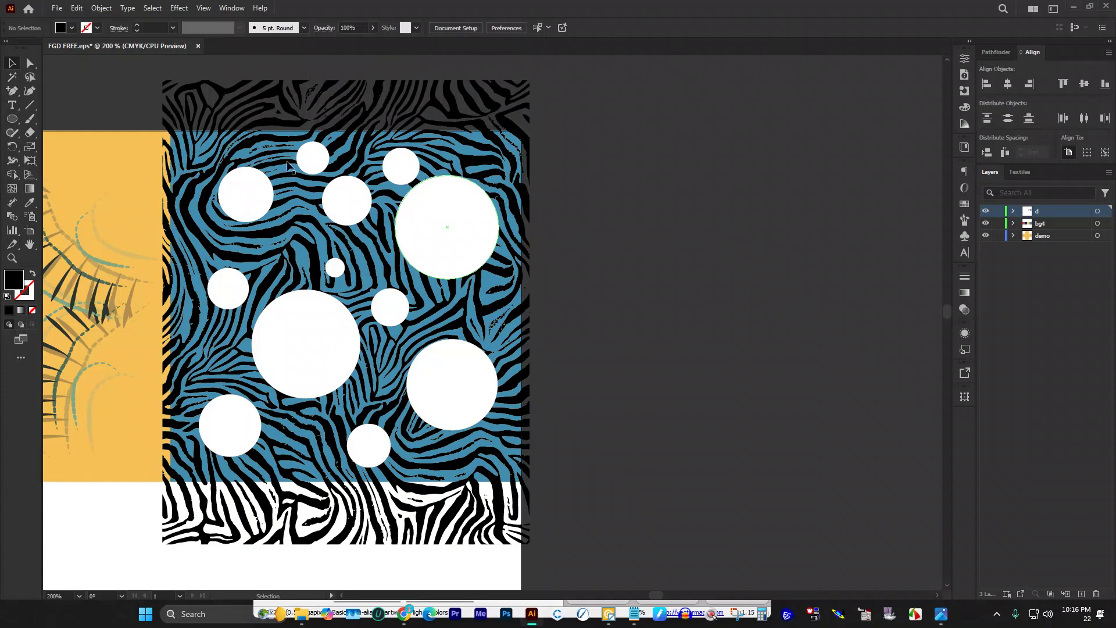
{"action": "left_click", "coordinate": [473, 212]}
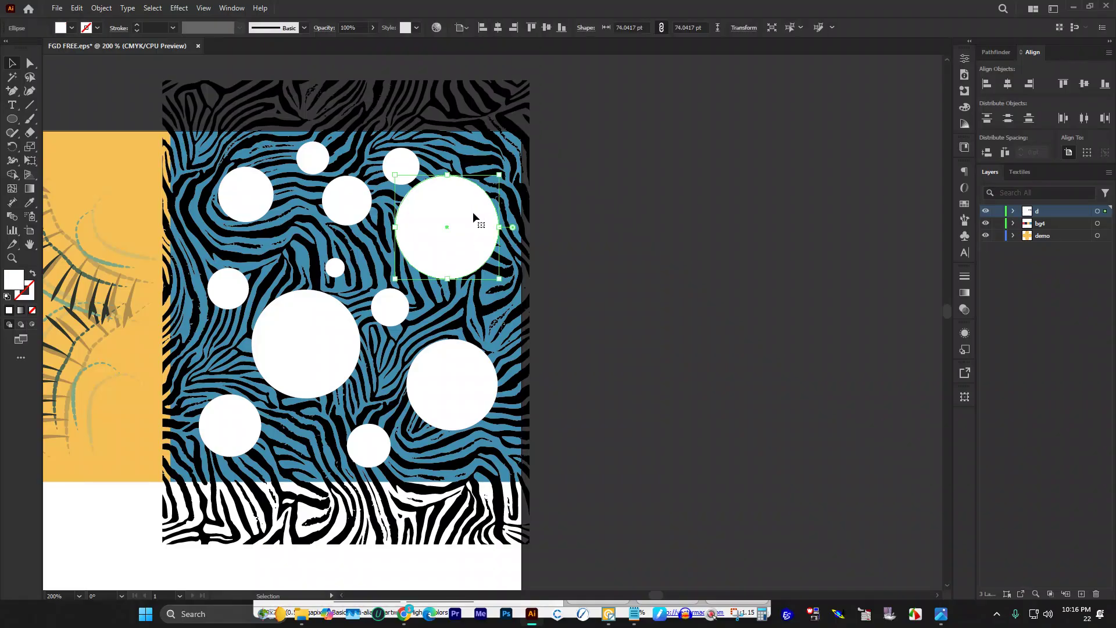
{"action": "left_click", "coordinate": [403, 161], "text": "shift"}
{"action": "left_click", "coordinate": [348, 191], "text": "shift"}
{"action": "left_click", "coordinate": [311, 158], "text": "shift"}
{"action": "left_click", "coordinate": [248, 187], "text": "shift"}
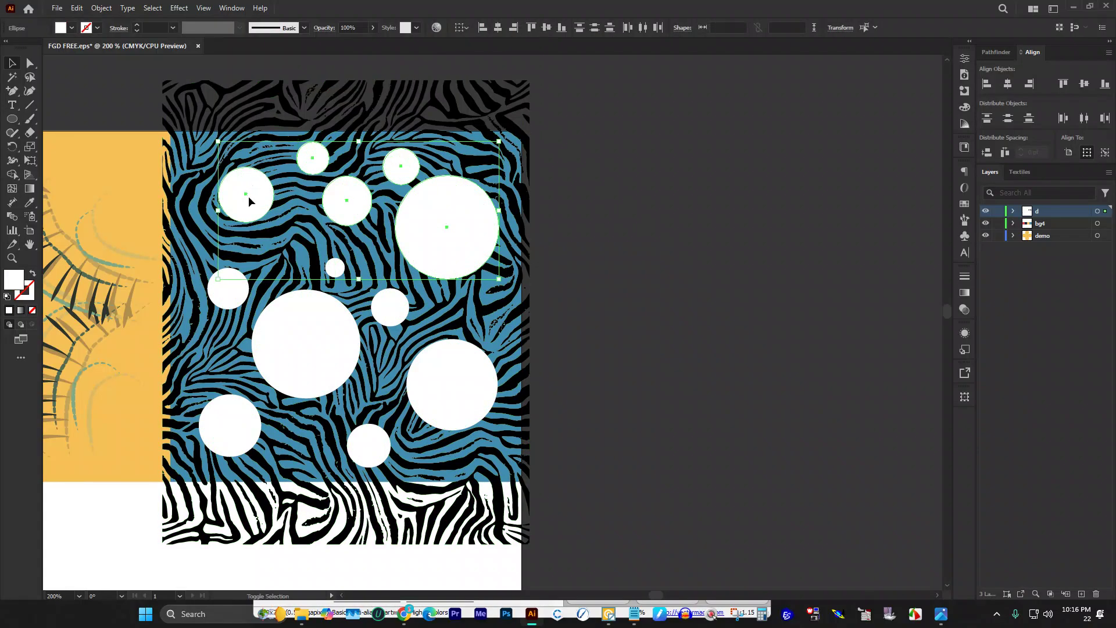
{"action": "left_click", "coordinate": [221, 286], "text": "shift"}
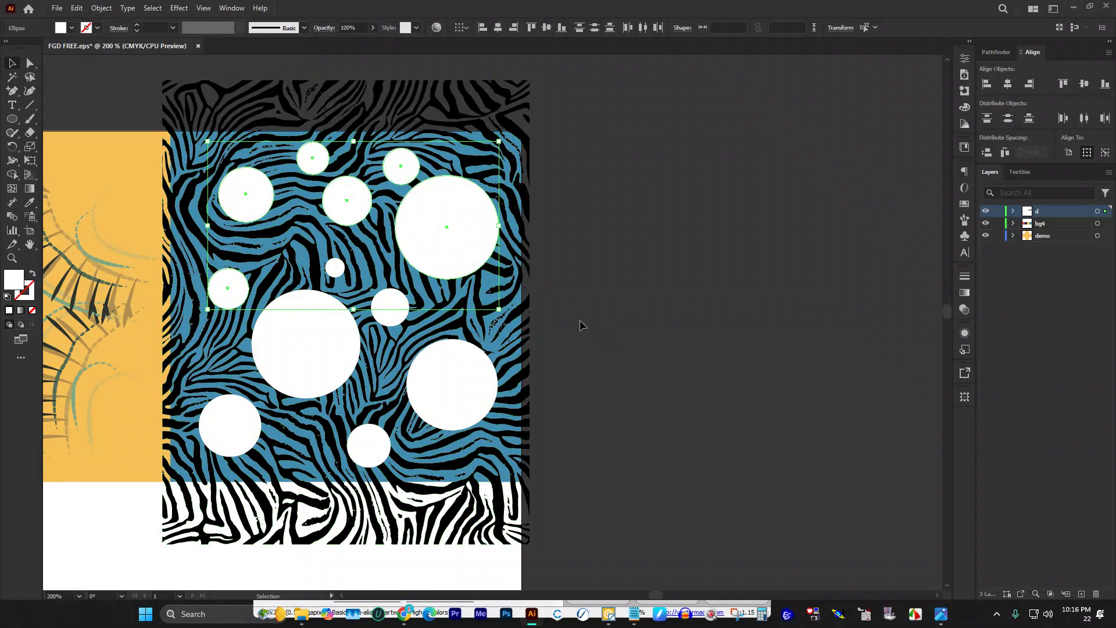
Step: Add the lower circles to the selection and clip the zebra stripes inside them
{"action": "left_click", "coordinate": [468, 371], "text": "shift"}
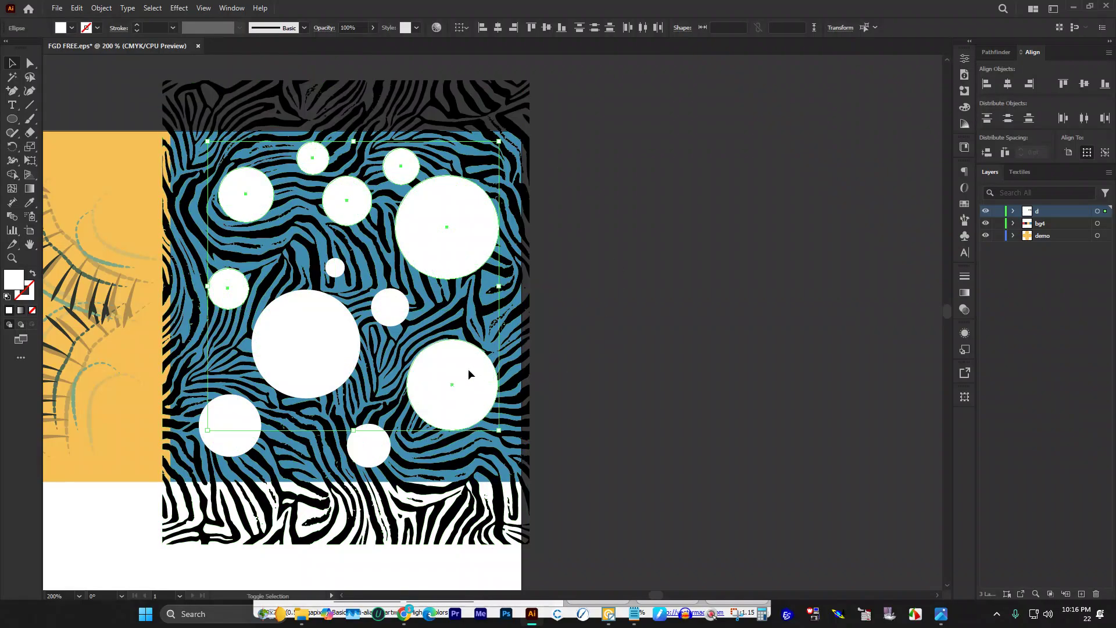
{"action": "left_click", "coordinate": [388, 296], "text": "shift"}
{"action": "left_click", "coordinate": [335, 267], "text": "shift"}
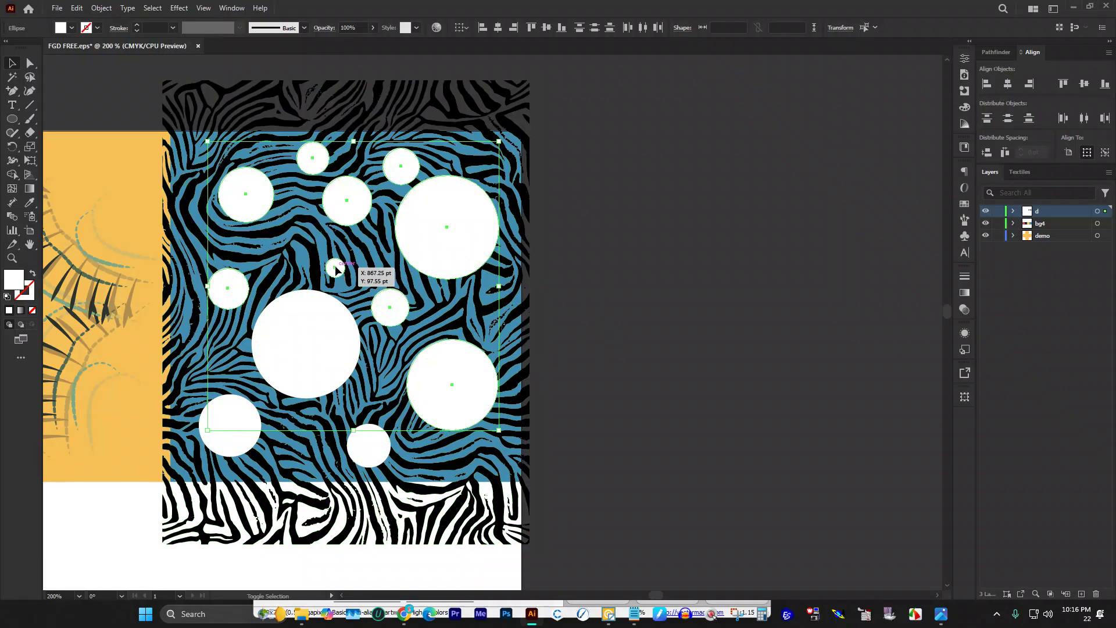
{"action": "left_click", "coordinate": [362, 445], "text": "shift"}
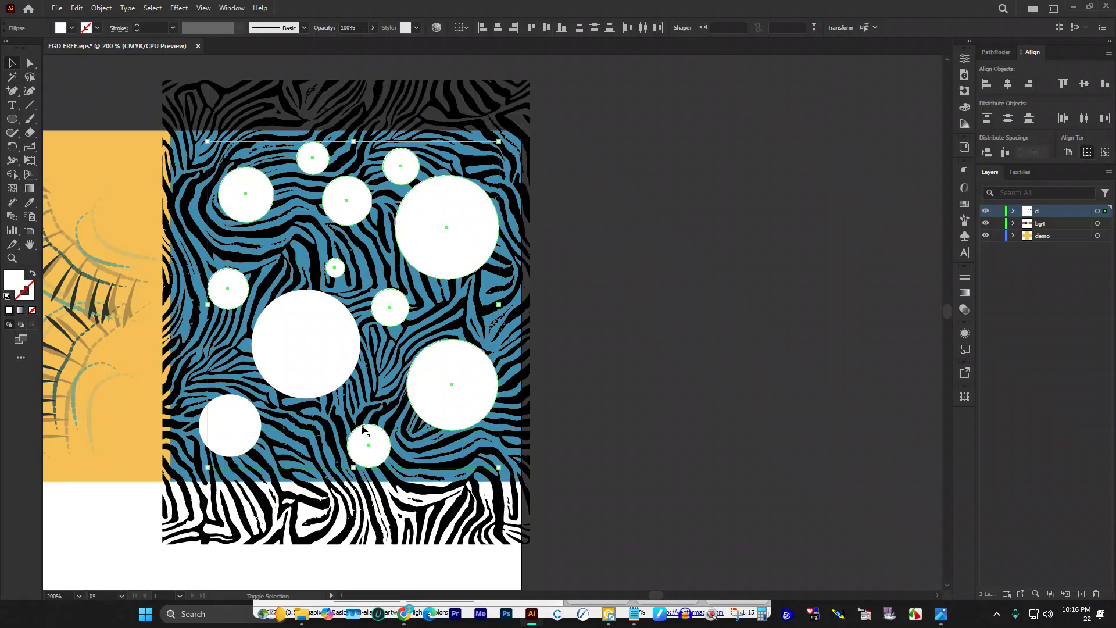
{"action": "left_click", "coordinate": [329, 358], "text": "shift"}
{"action": "key", "text": "a"}
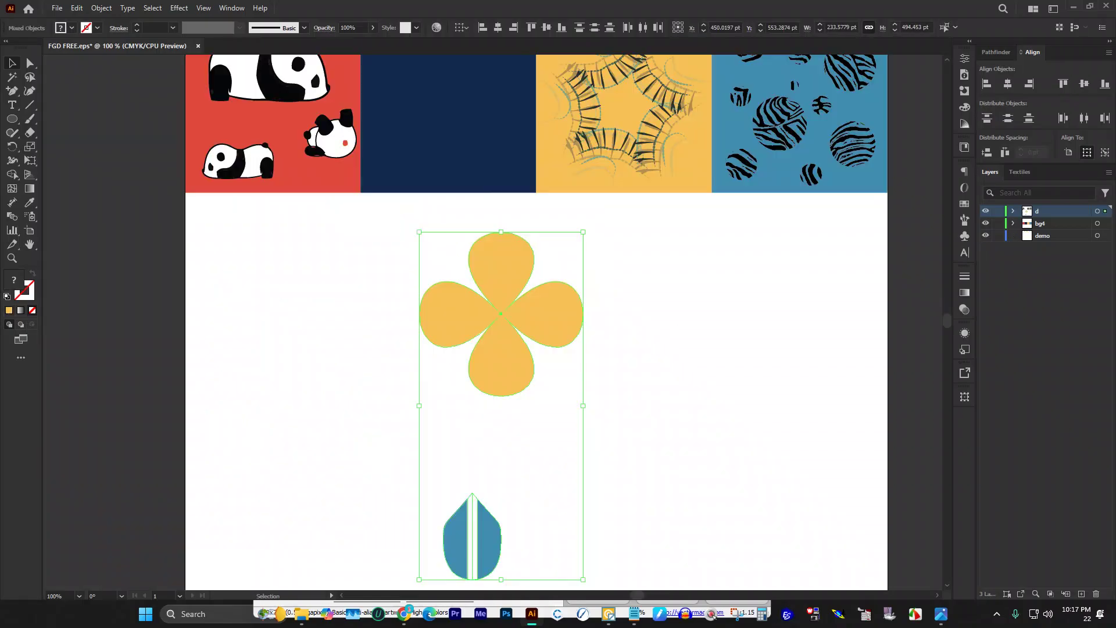
{"action": "left_click", "coordinate": [673, 323]}
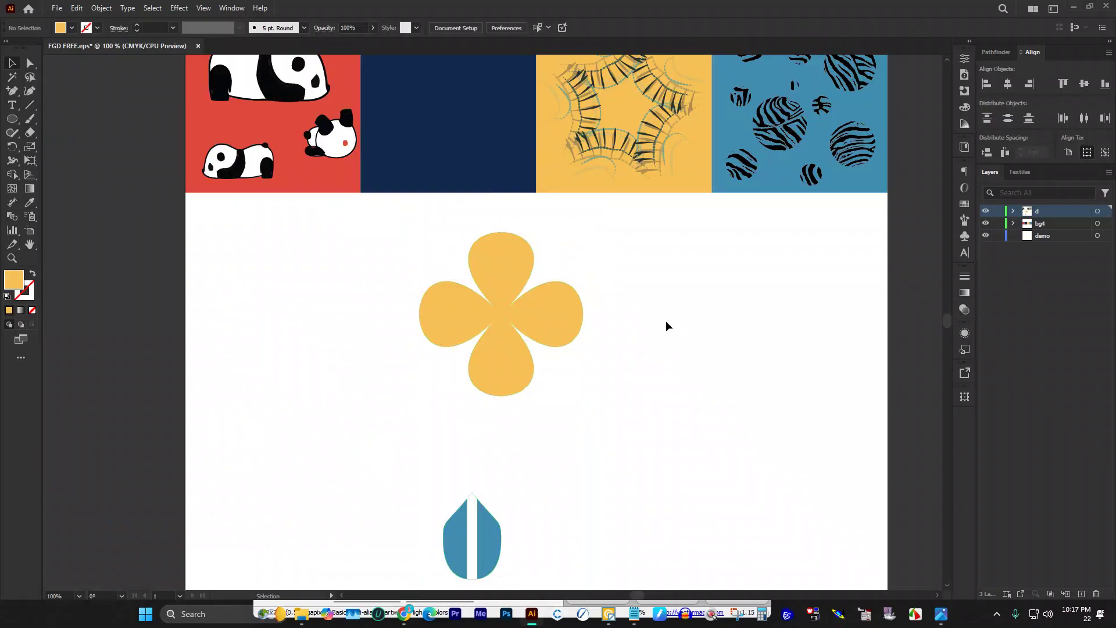
Step: Shrink the yellow flower to about 140 pt wide and drag it into the navy tile
{"action": "scroll", "coordinate": [678, 303], "scroll_direction": "down", "scroll_amount": 1}
{"action": "scroll", "coordinate": [563, 317], "scroll_direction": "up", "scroll_amount": 3}
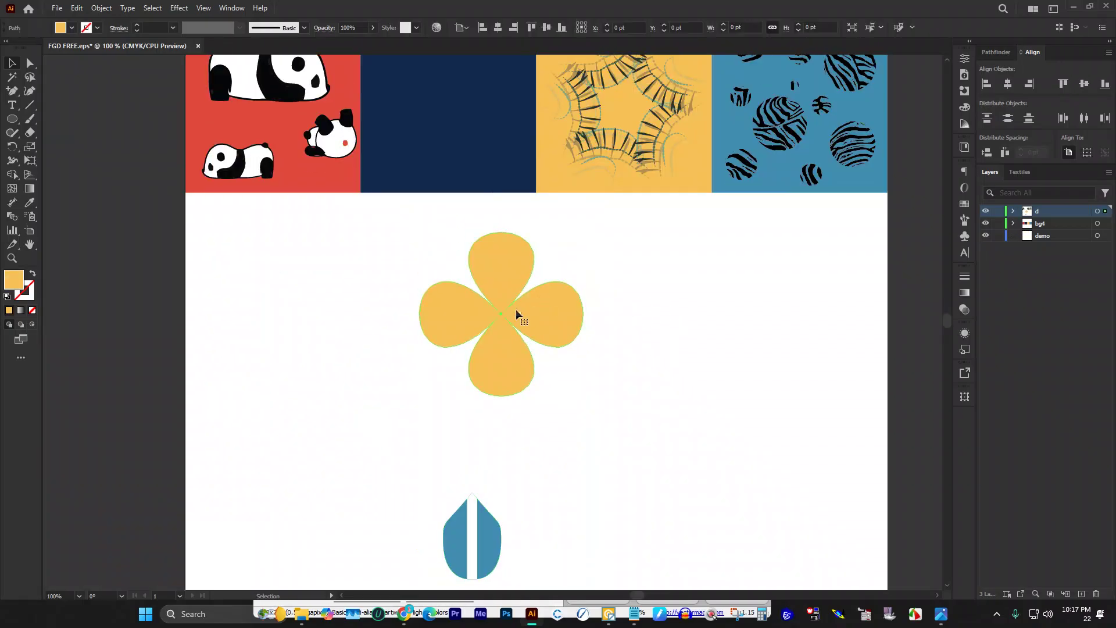
{"action": "left_click", "coordinate": [509, 298]}
{"action": "left_click_drag", "start_coordinate": [501, 273], "coordinate": [502, 339]}
{"action": "scroll", "coordinate": [503, 381], "scroll_direction": "up", "scroll_amount": 2}
{"action": "left_click_drag", "start_coordinate": [514, 419], "coordinate": [432, 163]}
Step: Move the blue leaf shape out of the navy tile onto the white area below the tiles
{"action": "scroll", "coordinate": [478, 291], "scroll_direction": "down", "scroll_amount": 2}
{"action": "left_click_drag", "start_coordinate": [458, 498], "coordinate": [487, 76]}
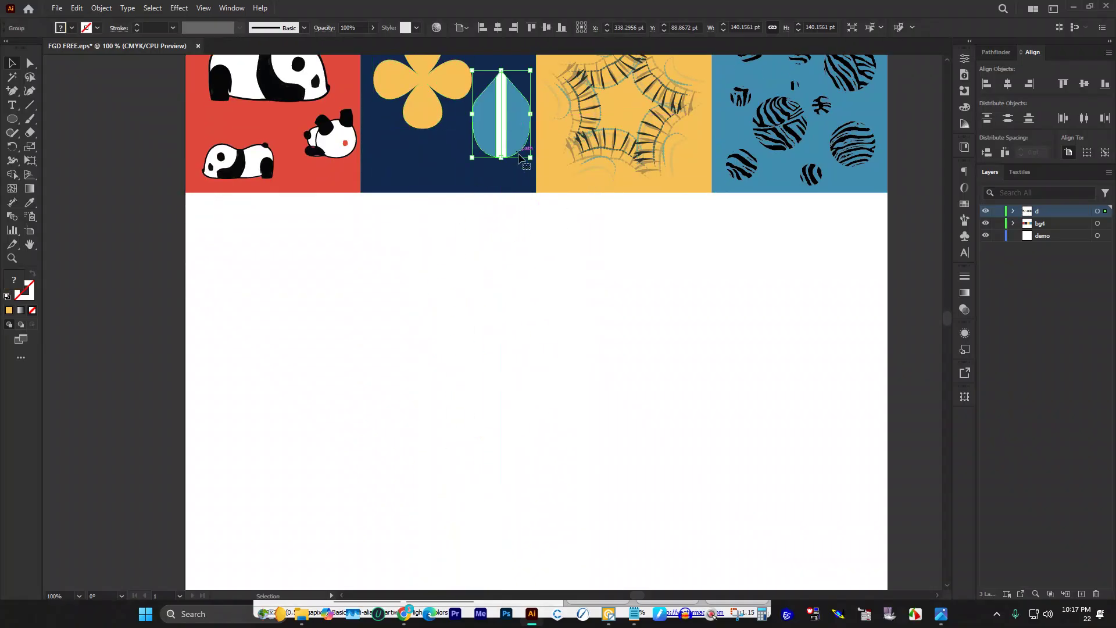
{"action": "scroll", "coordinate": [500, 87], "scroll_direction": "up", "scroll_amount": 2}
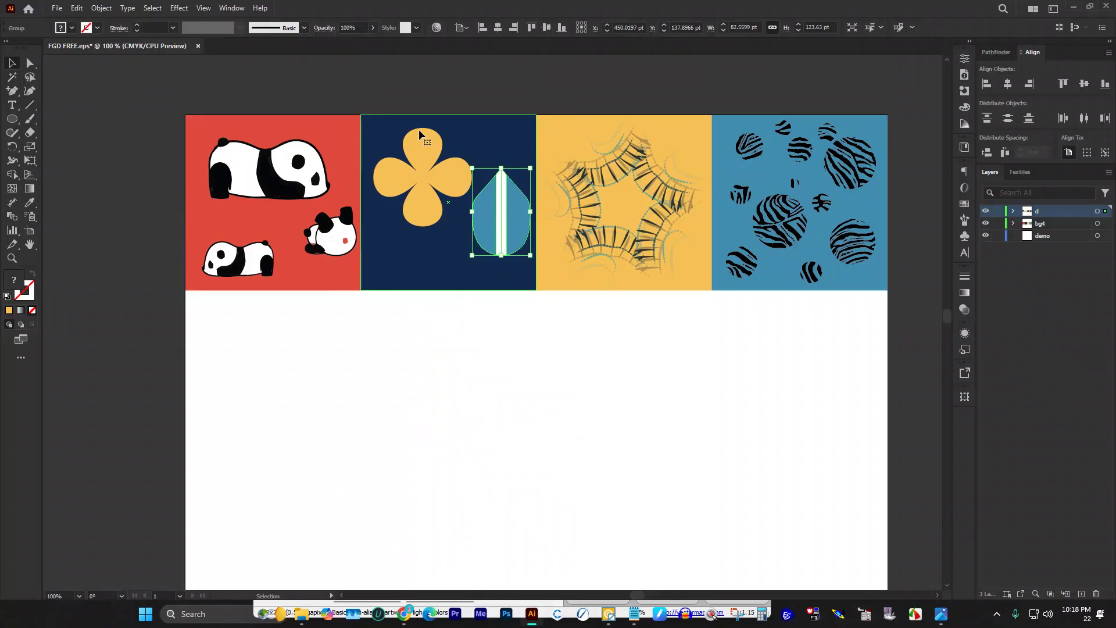
{"action": "left_click", "coordinate": [455, 172]}
{"action": "scroll", "coordinate": [507, 190], "scroll_direction": "up", "scroll_amount": 1}
{"action": "scroll", "coordinate": [506, 193], "scroll_direction": "down", "scroll_amount": 1}
{"action": "scroll", "coordinate": [506, 193], "scroll_direction": "down", "scroll_amount": 2}
{"action": "left_click_drag", "start_coordinate": [503, 188], "coordinate": [521, 336]}
Step: Make rotated copies of the blue leaf at 36° around its bottom tip to form a five-point star
{"action": "left_click", "coordinate": [12, 145]}
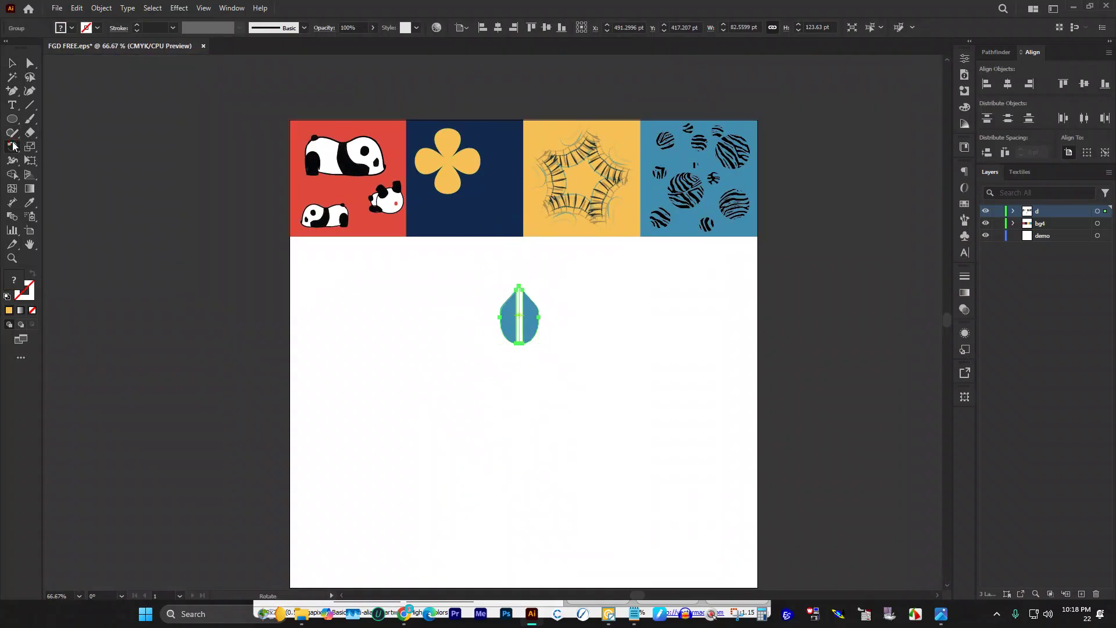
{"action": "left_click", "coordinate": [518, 347], "text": "alt"}
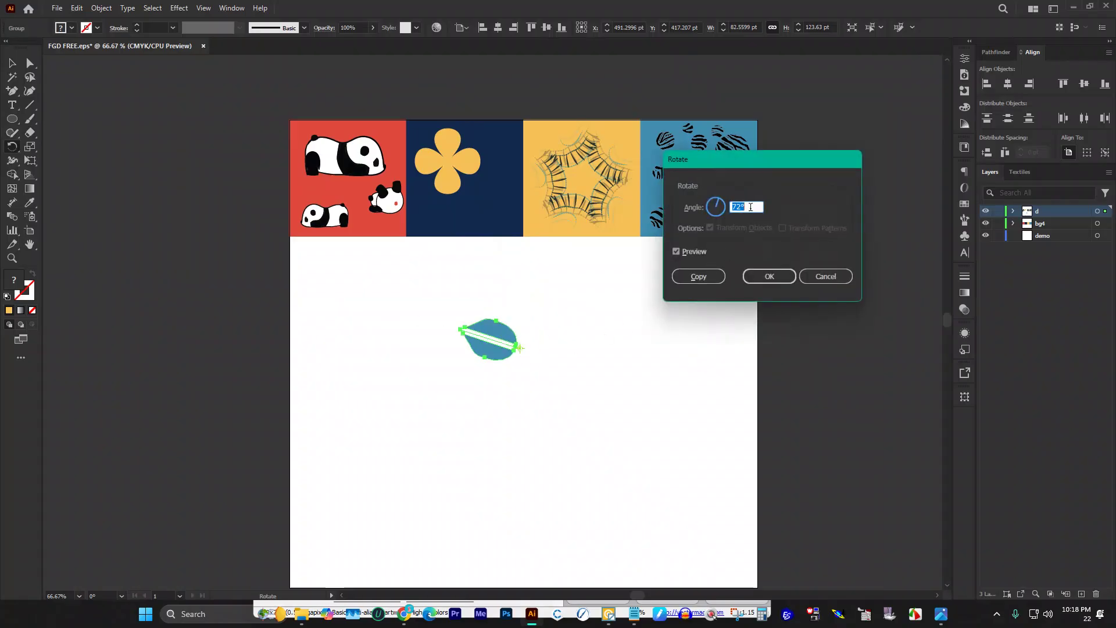
{"action": "type", "text": "36"}
{"action": "left_click", "coordinate": [698, 276]}
{"action": "key", "text": "v"}
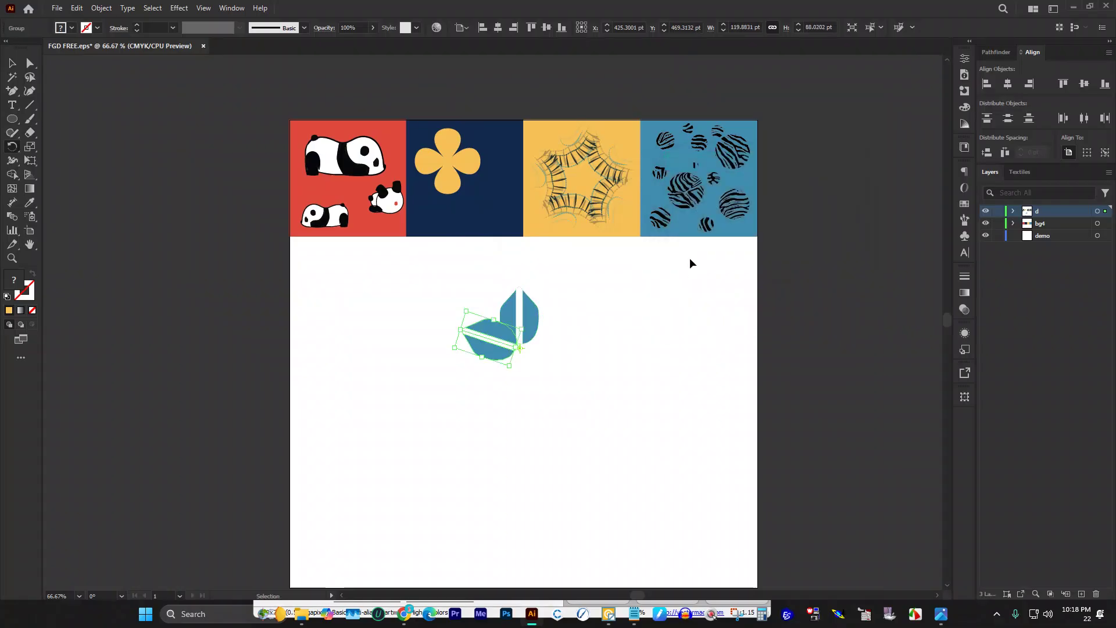
{"action": "key", "text": "ctrl+d"}
{"action": "key", "text": "ctrl+d"}
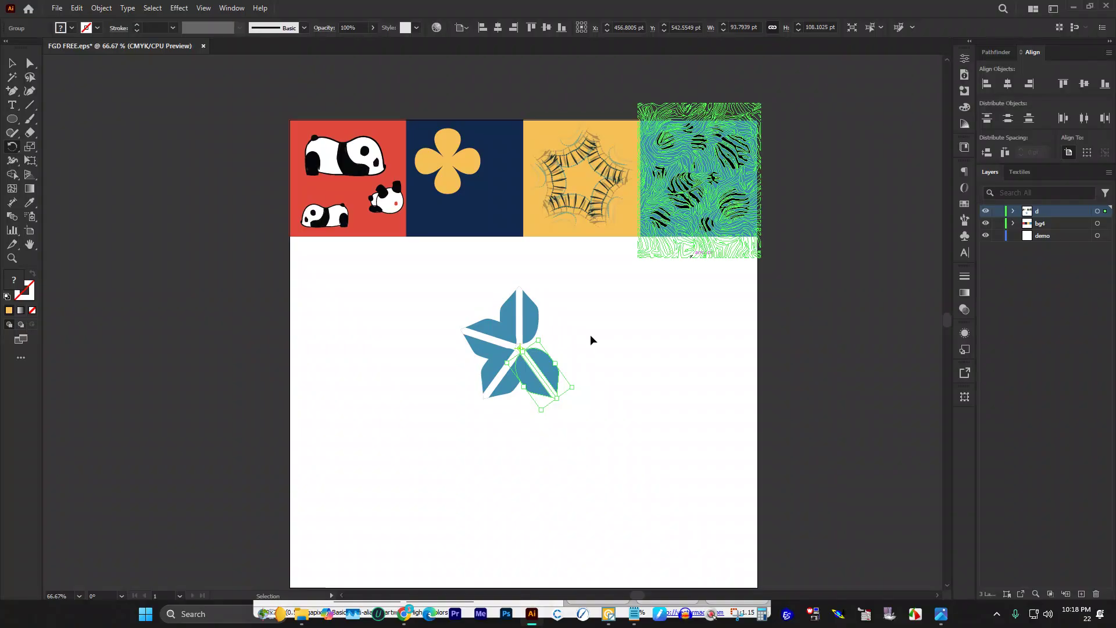
{"action": "key", "text": "r"}
{"action": "left_click_drag", "start_coordinate": [554, 338], "coordinate": [476, 291]}
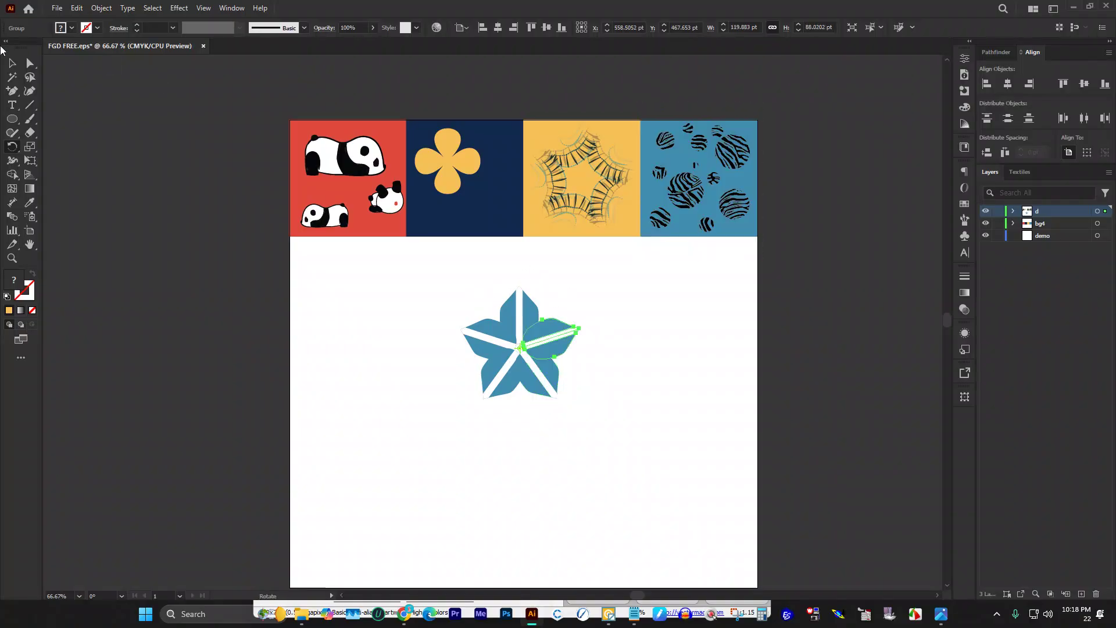
Step: Select the star's petals and move the yellow flower from the navy tile onto the star
{"action": "left_click", "coordinate": [11, 63]}
{"action": "left_click", "coordinate": [426, 289]}
{"action": "left_click_drag", "start_coordinate": [426, 290], "coordinate": [668, 455]}
{"action": "key", "text": "a"}
{"action": "key", "text": "v"}
{"action": "left_click", "coordinate": [643, 383]}
{"action": "left_click_drag", "start_coordinate": [485, 194], "coordinate": [532, 312]}
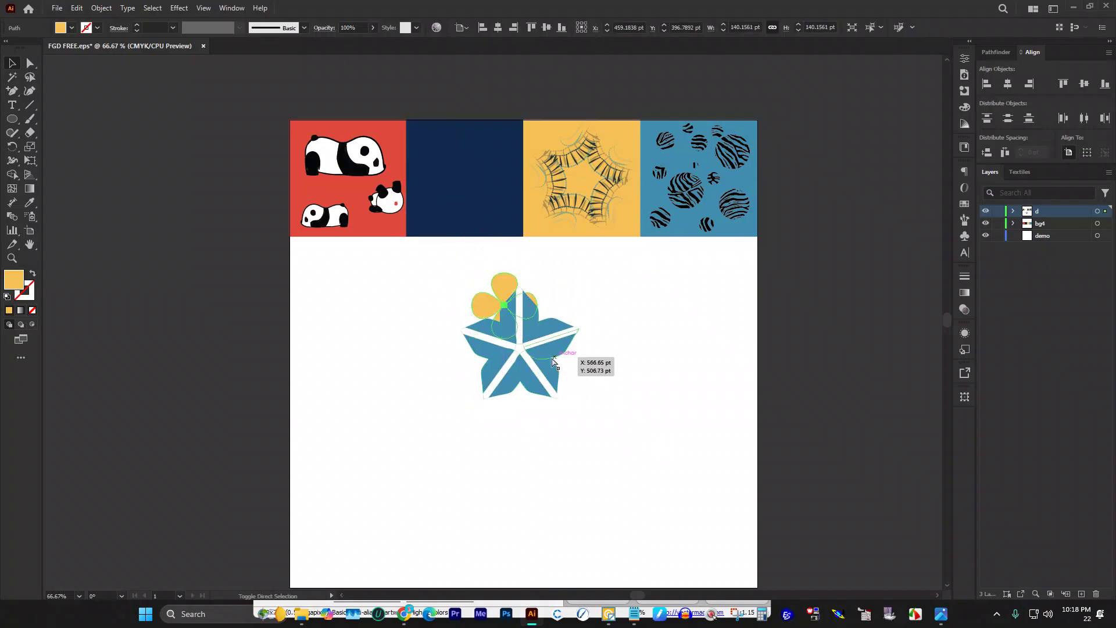
Step: Centre the yellow flower horizontally and vertically on the blue star as key object
{"action": "left_click", "coordinate": [550, 333], "text": "shift"}
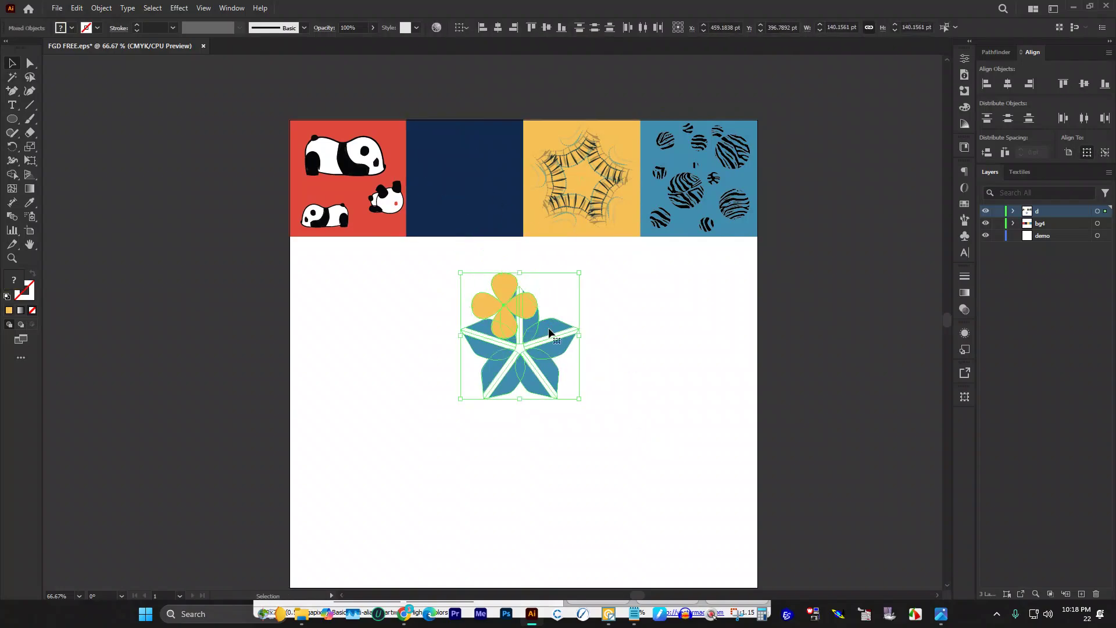
{"action": "left_click", "coordinate": [550, 333]}
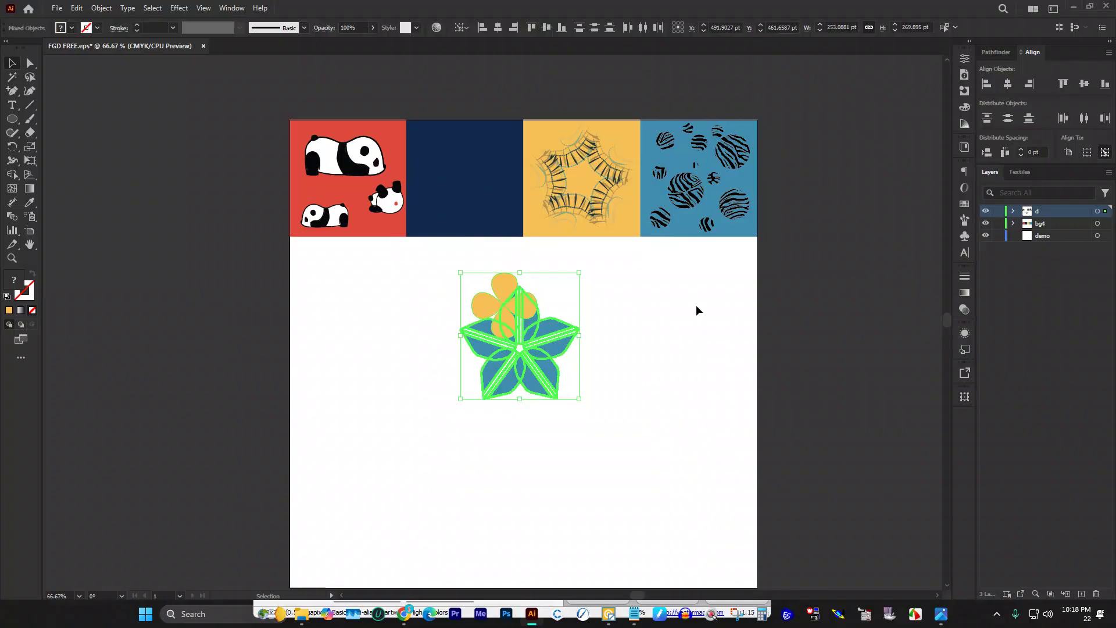
{"action": "left_click", "coordinate": [1008, 84]}
{"action": "left_click", "coordinate": [1084, 84]}
{"action": "left_click", "coordinate": [649, 381]}
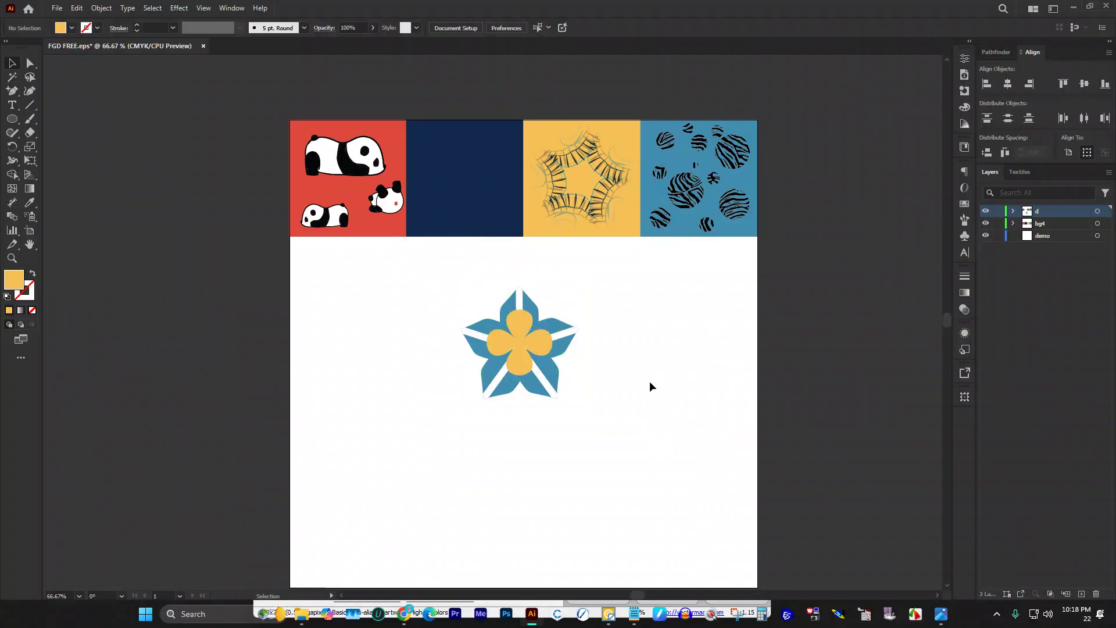
Step: Shrink the centred flower to about 105 pt wide and select the whole star design
{"action": "scroll", "coordinate": [584, 399], "scroll_direction": "up", "scroll_amount": 2}
{"action": "left_click", "coordinate": [487, 265]}
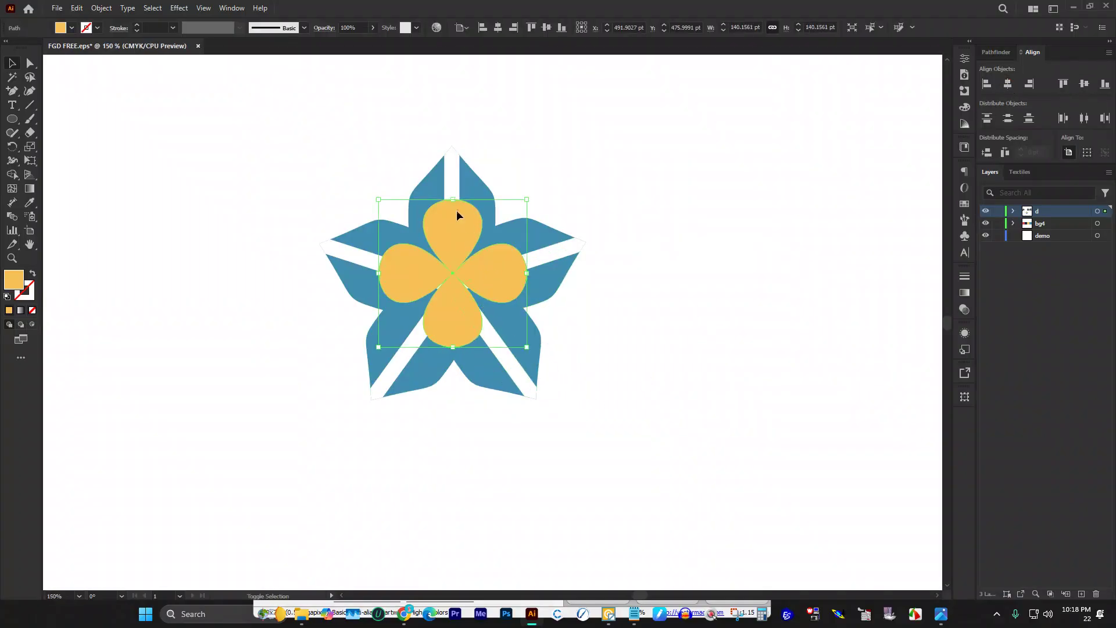
{"action": "left_click_drag", "start_coordinate": [453, 200], "coordinate": [462, 220]}
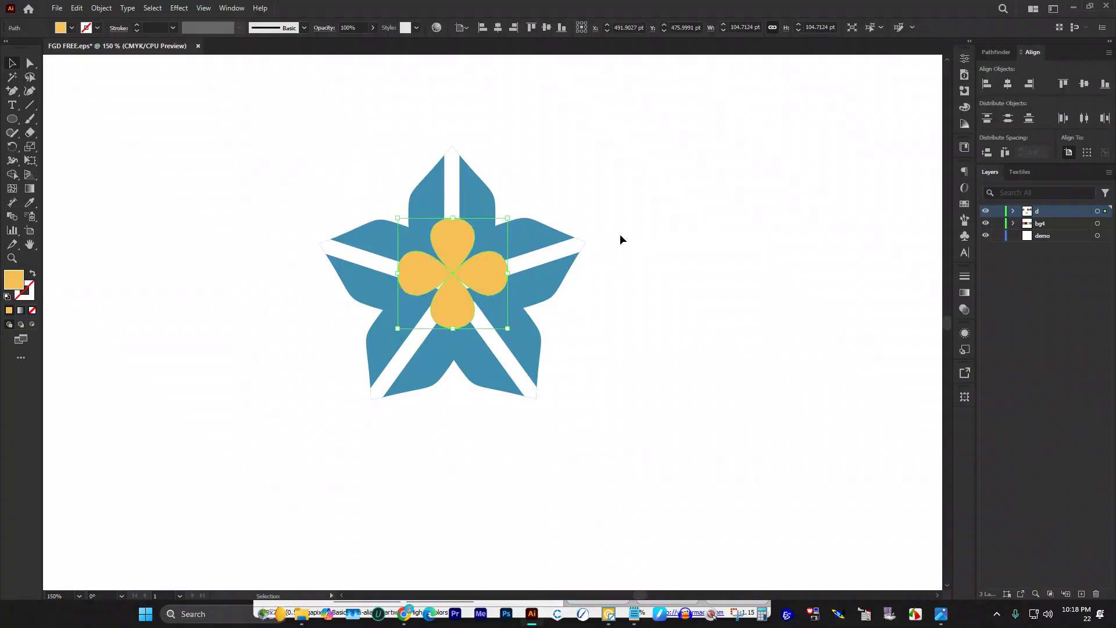
{"action": "left_click", "coordinate": [632, 224]}
{"action": "scroll", "coordinate": [489, 204], "scroll_direction": "down", "scroll_amount": 2}
{"action": "scroll", "coordinate": [401, 194], "scroll_direction": "up", "scroll_amount": 1}
{"action": "left_click_drag", "start_coordinate": [401, 193], "coordinate": [586, 441]}
Step: Paste a copy of the yellow flower behind the star, enlarge it and rotate it to about 318°
{"action": "key", "text": "a"}
{"action": "key", "text": "v"}
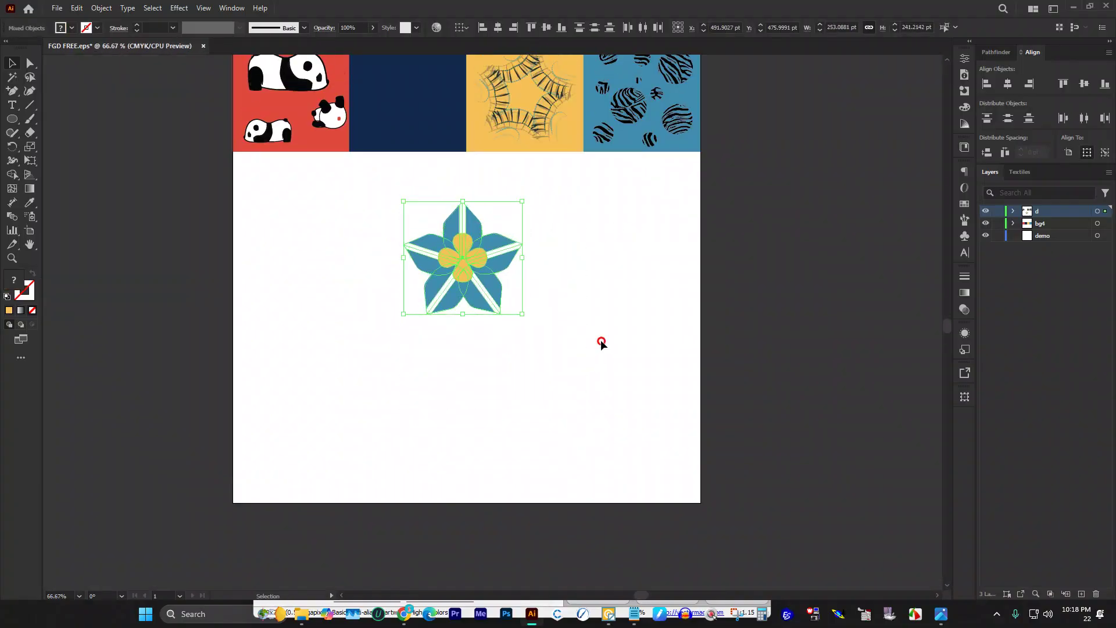
{"action": "left_click", "coordinate": [600, 341]}
{"action": "left_click", "coordinate": [465, 247]}
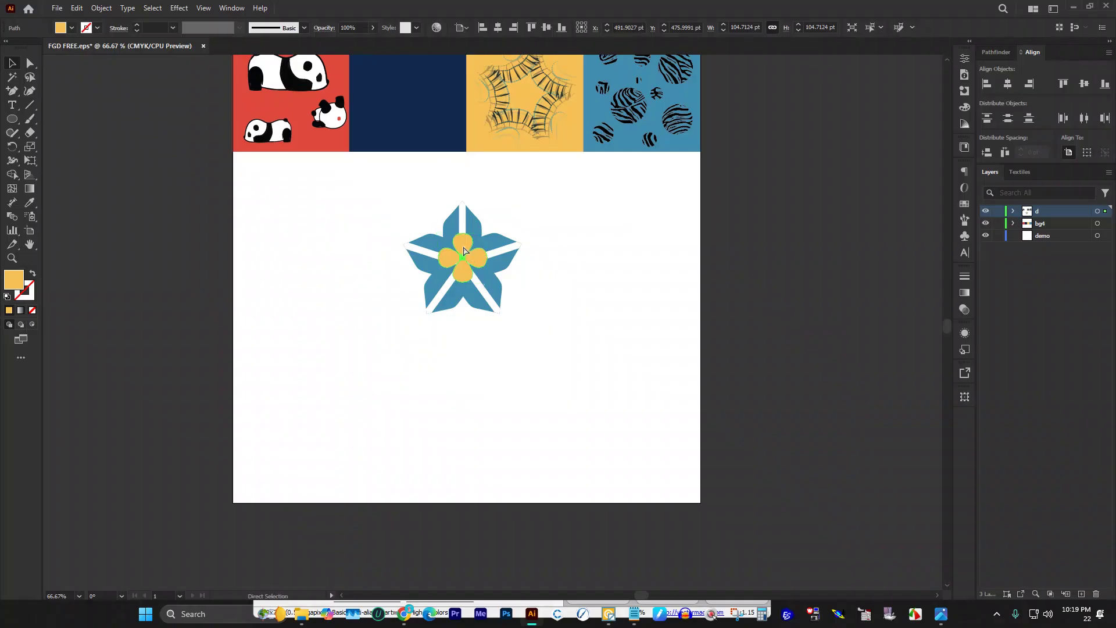
{"action": "key", "text": "ctrl"}
{"action": "key", "text": "shift"}
{"action": "left_click_drag", "start_coordinate": [462, 234], "coordinate": [456, 194]}
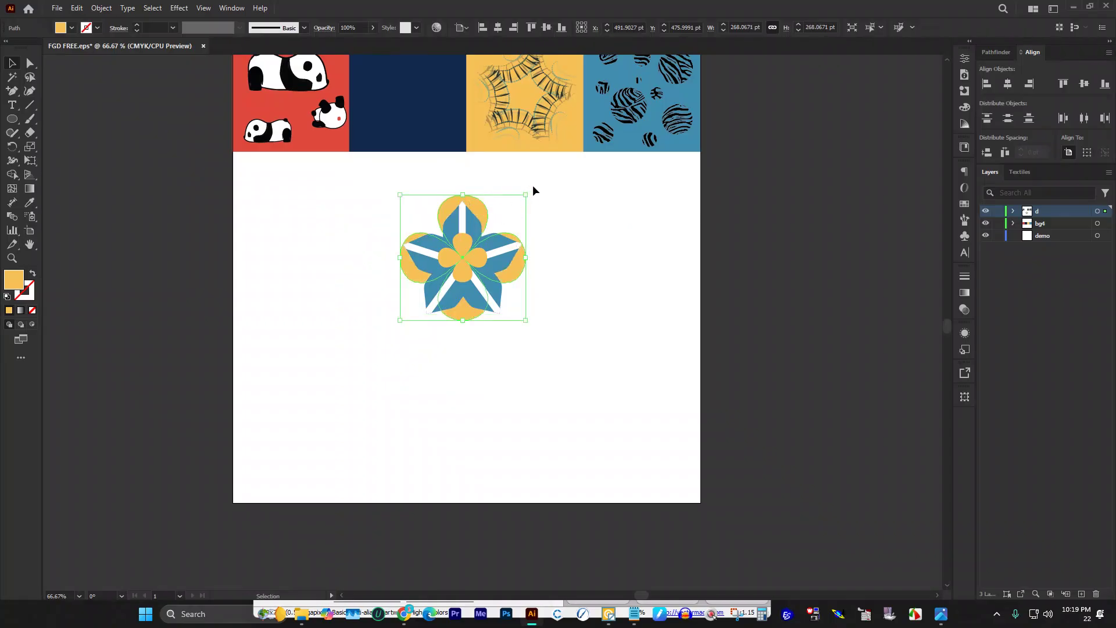
{"action": "left_click_drag", "start_coordinate": [526, 187], "coordinate": [552, 250]}
Step: Shrink the large back flower slightly and centre it vertically on the star
{"action": "scroll", "coordinate": [513, 215], "scroll_direction": "up", "scroll_amount": 2}
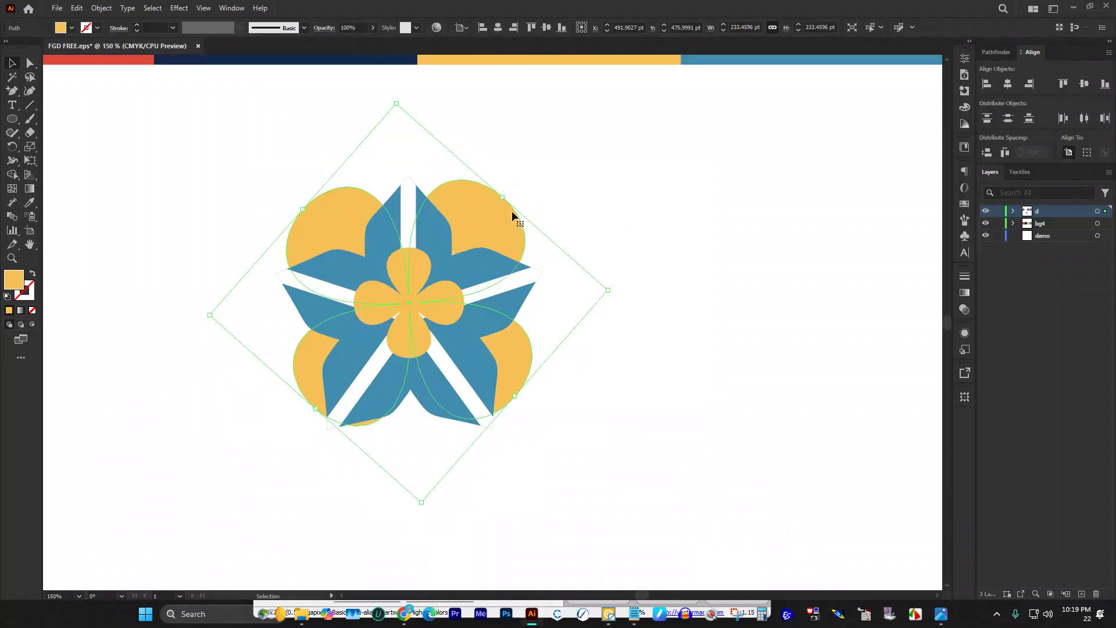
{"action": "left_click_drag", "start_coordinate": [511, 195], "coordinate": [489, 266]}
{"action": "left_click", "coordinate": [512, 285]}
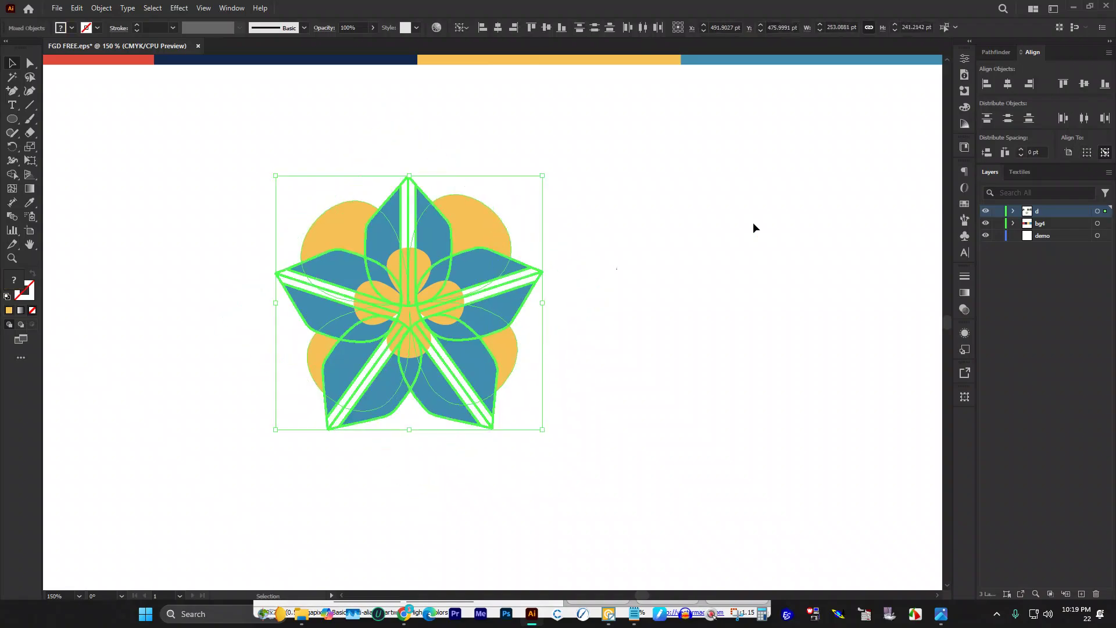
{"action": "left_click", "coordinate": [1085, 85]}
{"action": "left_click", "coordinate": [567, 416]}
{"action": "scroll", "coordinate": [523, 349], "scroll_direction": "down", "scroll_amount": 2}
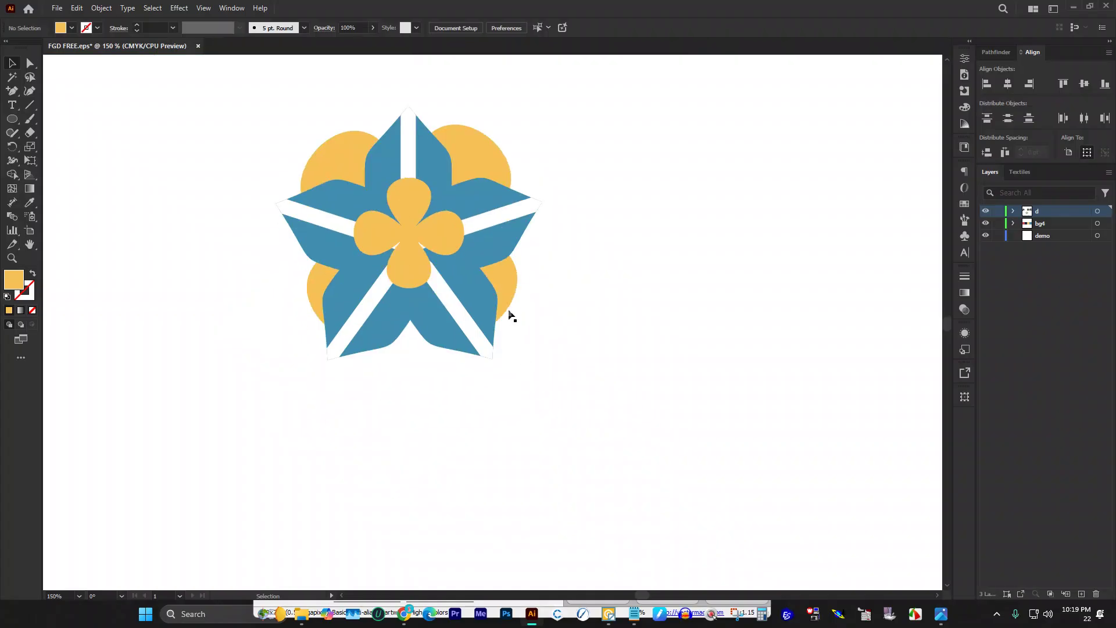
{"action": "left_click", "coordinate": [512, 300]}
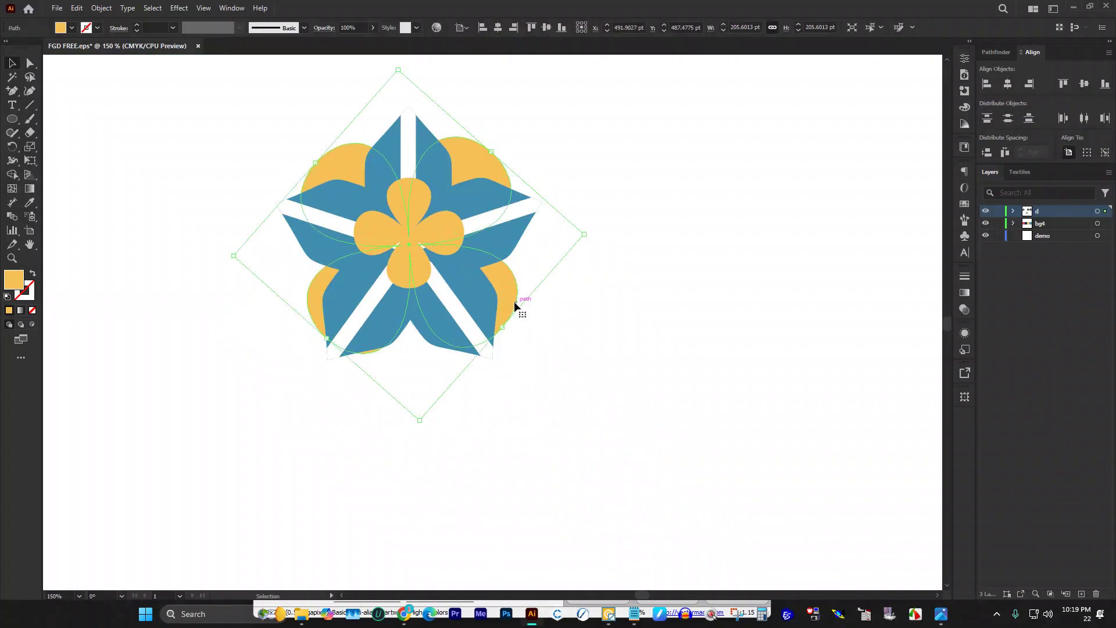
Step: Select the complete star-and-flower design and move it onto the navy tile
{"action": "left_click", "coordinate": [602, 294]}
{"action": "scroll", "coordinate": [525, 301], "scroll_direction": "up", "scroll_amount": 1}
{"action": "scroll", "coordinate": [525, 301], "scroll_direction": "down", "scroll_amount": 2}
{"action": "left_click_drag", "start_coordinate": [396, 223], "coordinate": [610, 417]}
{"action": "key", "text": "v"}
{"action": "scroll", "coordinate": [539, 389], "scroll_direction": "up", "scroll_amount": 3}
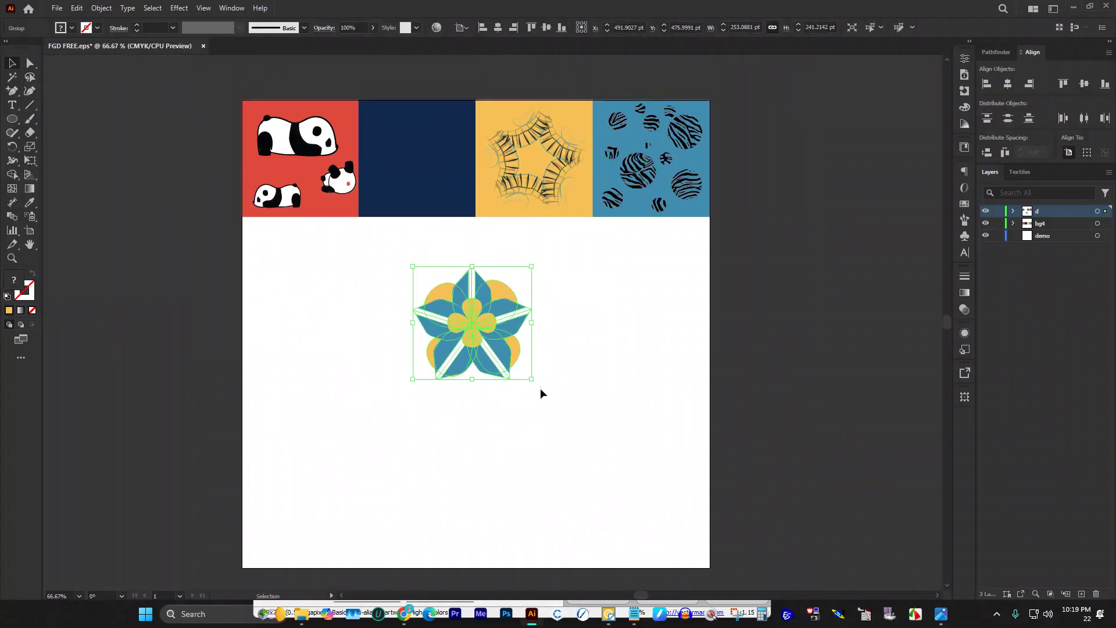
{"action": "left_click_drag", "start_coordinate": [507, 371], "coordinate": [451, 194]}
{"action": "left_click", "coordinate": [469, 325]}
{"action": "scroll", "coordinate": [490, 296], "scroll_direction": "up", "scroll_amount": 2}
Step: Centre the star group horizontally and vertically on the navy square, using the square as the alignment reference
{"action": "scroll", "coordinate": [490, 297], "scroll_direction": "up", "scroll_amount": 4}
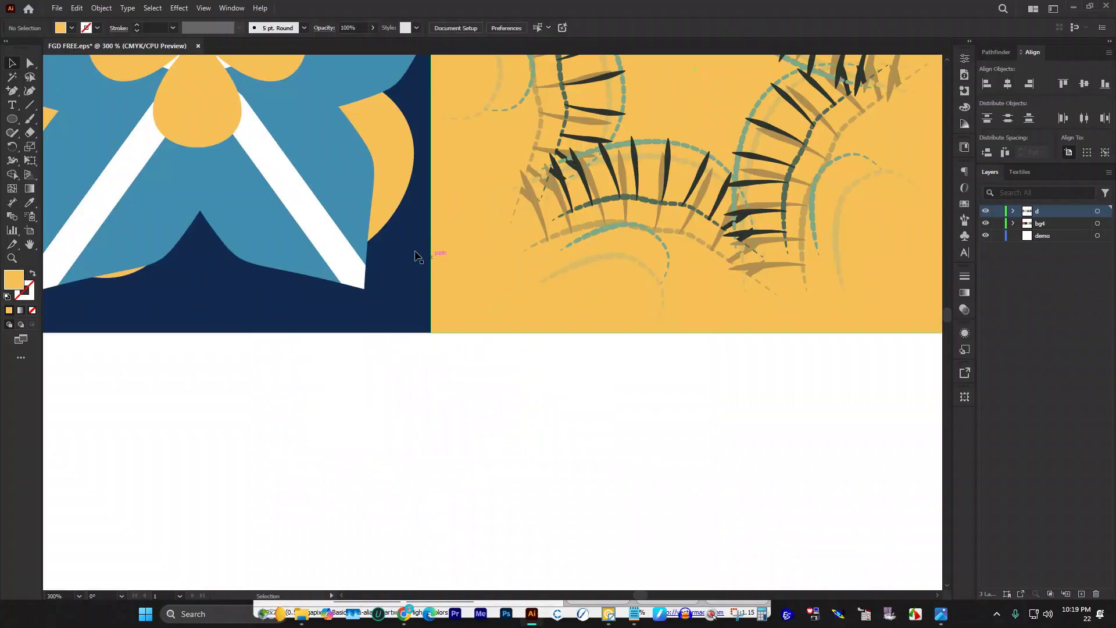
{"action": "scroll", "coordinate": [508, 301], "scroll_direction": "up", "scroll_amount": 1}
{"action": "scroll", "coordinate": [508, 301], "scroll_direction": "down", "scroll_amount": 3}
{"action": "left_click", "coordinate": [468, 256]}
{"action": "scroll", "coordinate": [467, 255], "scroll_direction": "up", "scroll_amount": 2}
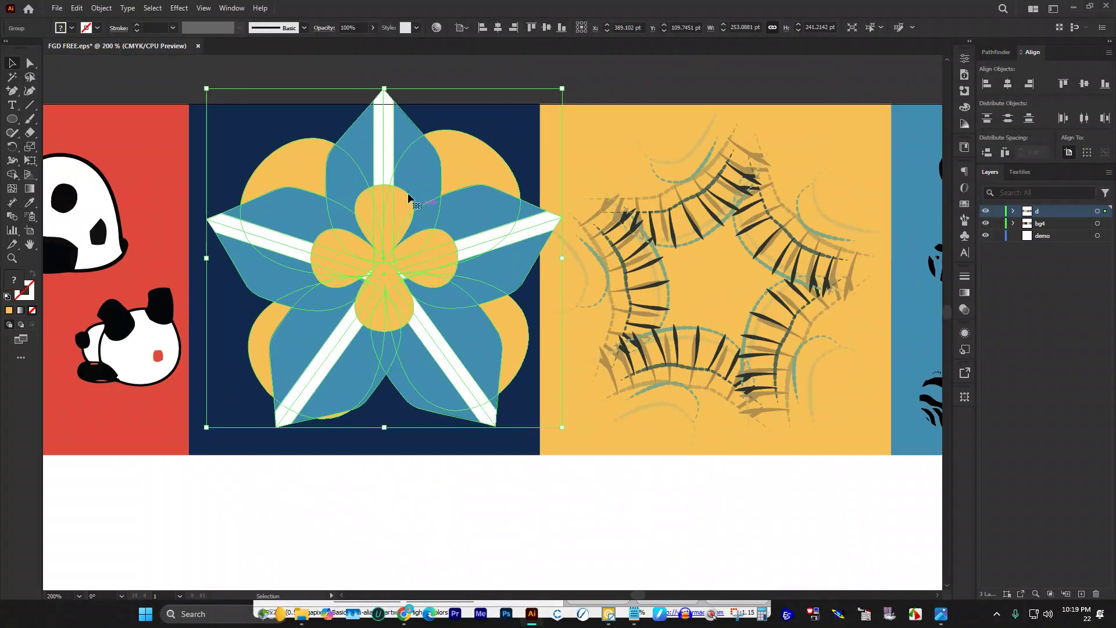
{"action": "left_click", "coordinate": [481, 331], "text": "shift"}
{"action": "left_click_drag", "start_coordinate": [475, 315], "coordinate": [475, 317]}
{"action": "key", "text": "ctrl+z"}
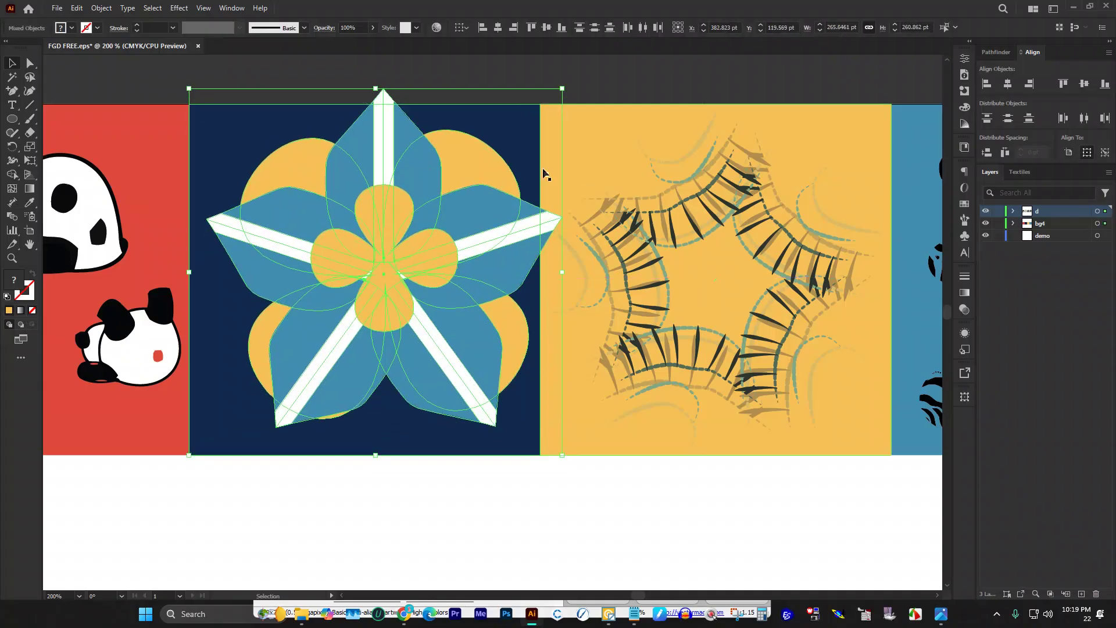
{"action": "left_click", "coordinate": [518, 116]}
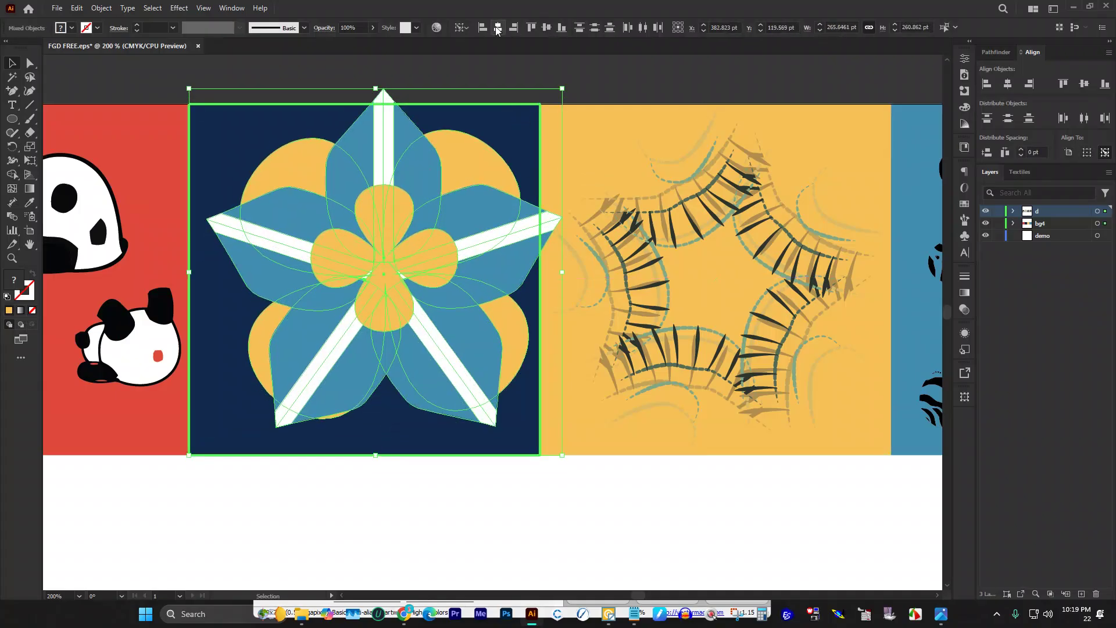
{"action": "left_click", "coordinate": [497, 28]}
{"action": "left_click", "coordinate": [547, 27]}
{"action": "left_click", "coordinate": [480, 79]}
Step: Shrink the star group so it fits inside the navy square
{"action": "left_click", "coordinate": [373, 178]}
{"action": "left_click_drag", "start_coordinate": [364, 109], "coordinate": [366, 175]}
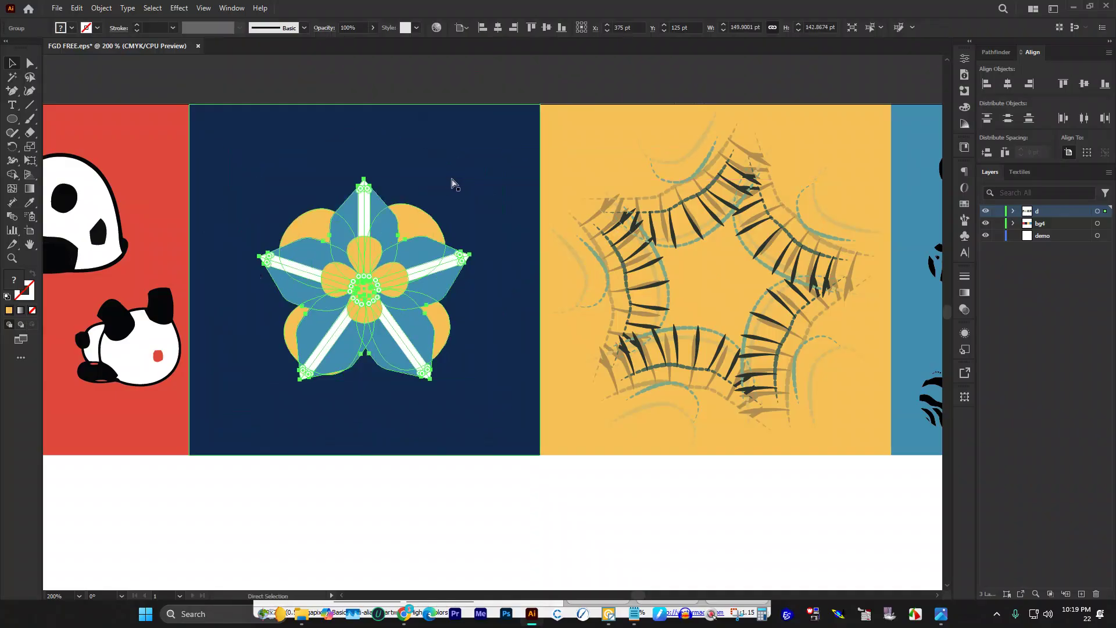
{"action": "key", "text": "f"}
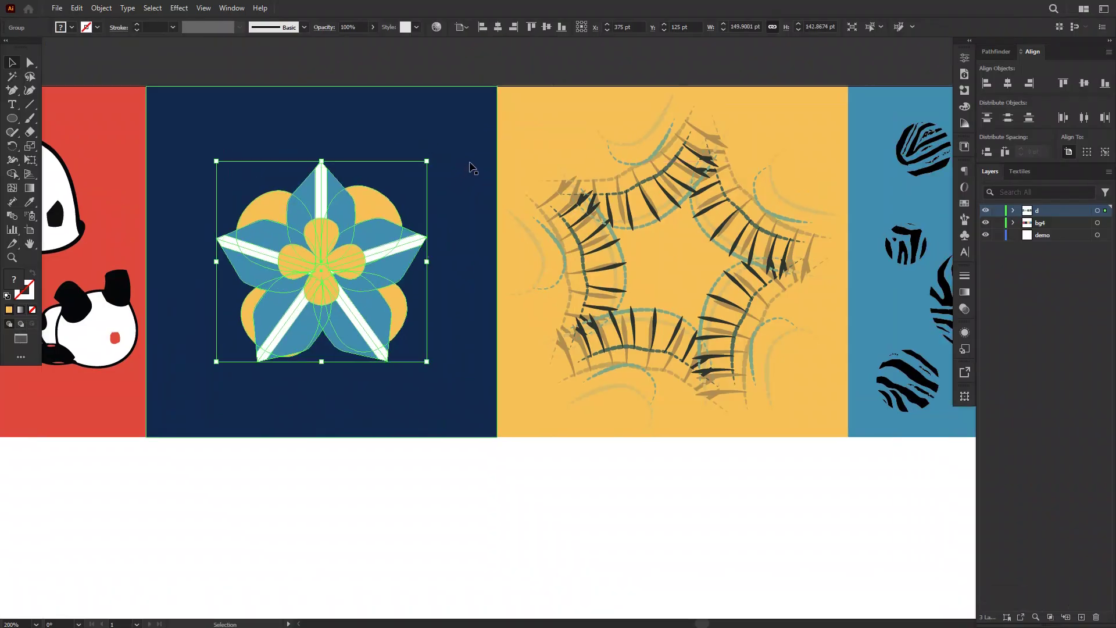
{"action": "key", "text": "shift+f"}
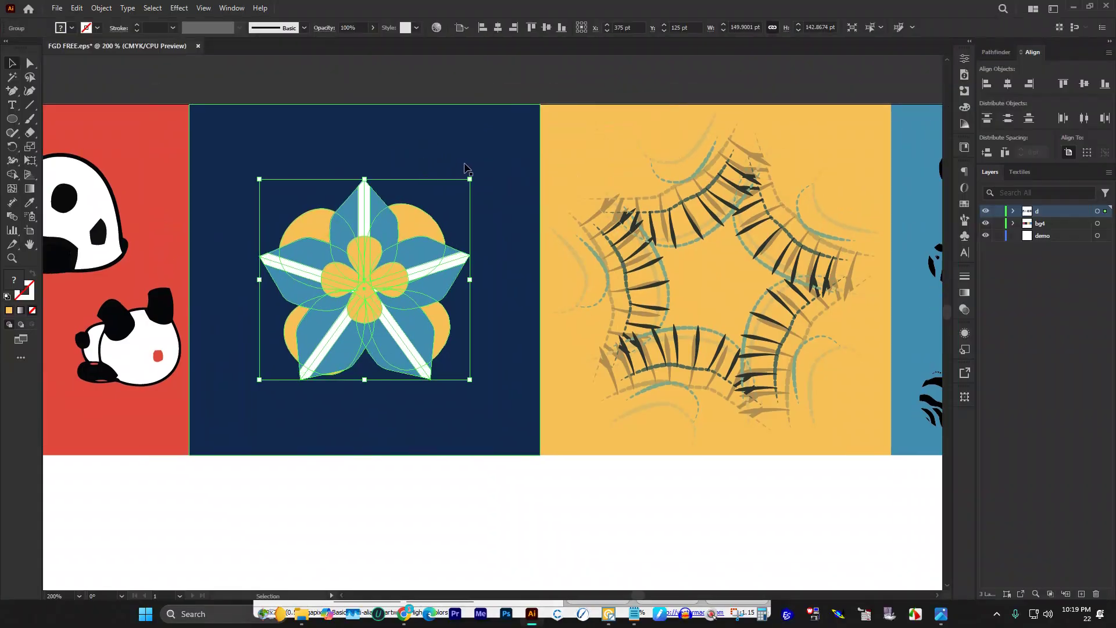
Step: Enlarge the star group about its centre, rotate it slightly, and lower its opacity to 49%
{"action": "key", "text": "ctrl"}
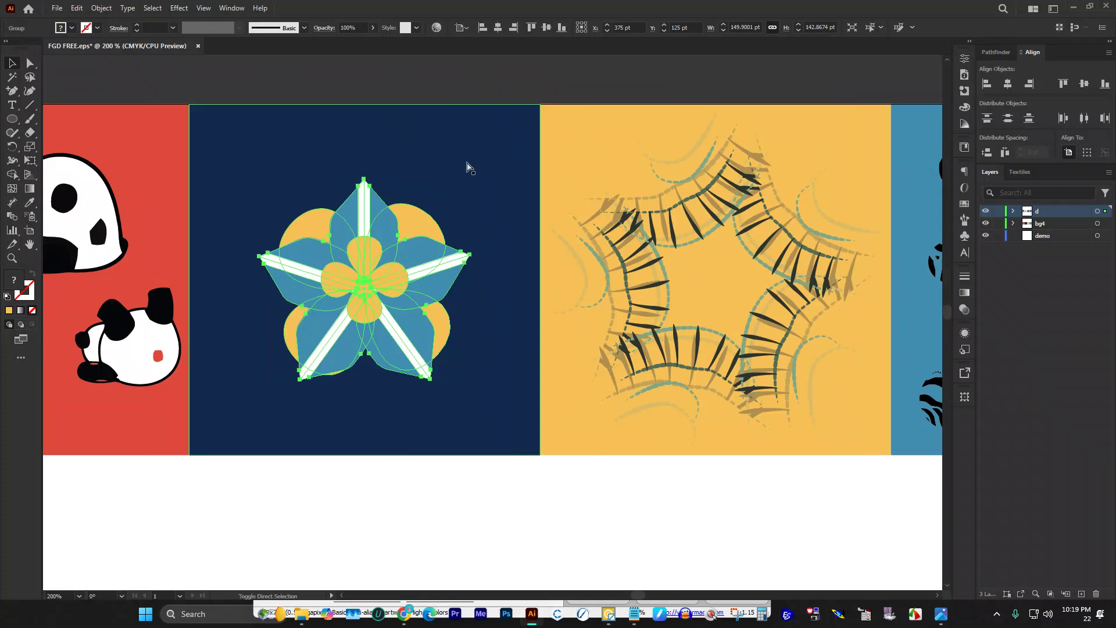
{"action": "left_click_drag", "start_coordinate": [363, 178], "coordinate": [364, 131]}
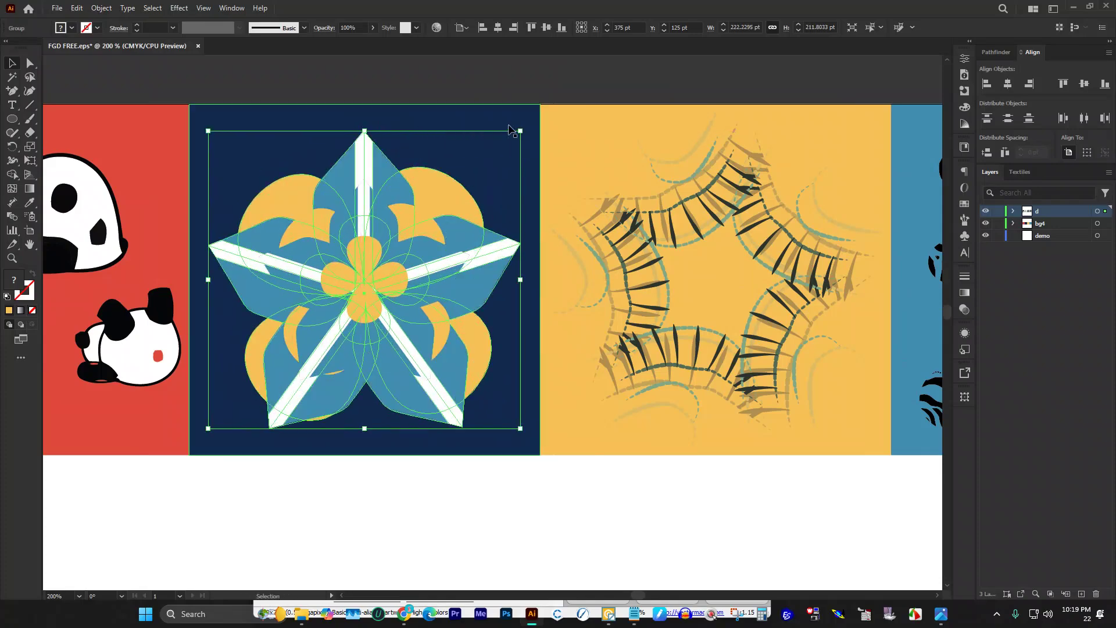
{"action": "left_click_drag", "start_coordinate": [519, 124], "coordinate": [533, 167]}
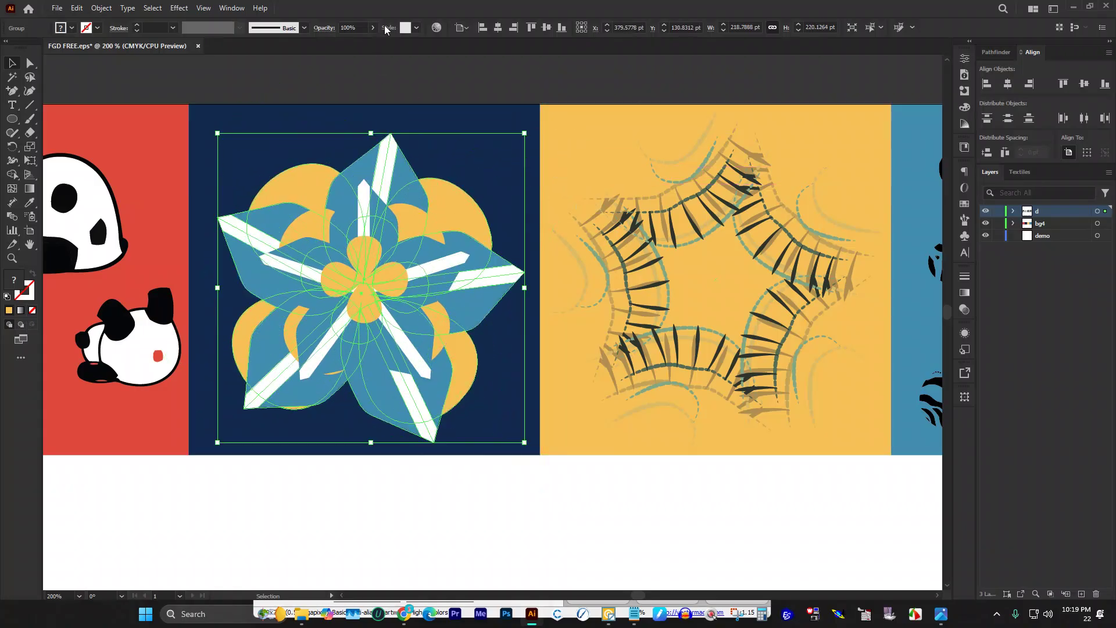
{"action": "mouse_move", "coordinate": [370, 43]}
{"action": "left_mouse_down"}
{"action": "mouse_move", "coordinate": [348, 43]}
{"action": "mouse_move", "coordinate": [360, 42]}
{"action": "left_mouse_up"}
Step: Check the panda, star, yellow and blue tiles by marquee-selecting each one's objects in turn
{"action": "left_click", "coordinate": [382, 65]}
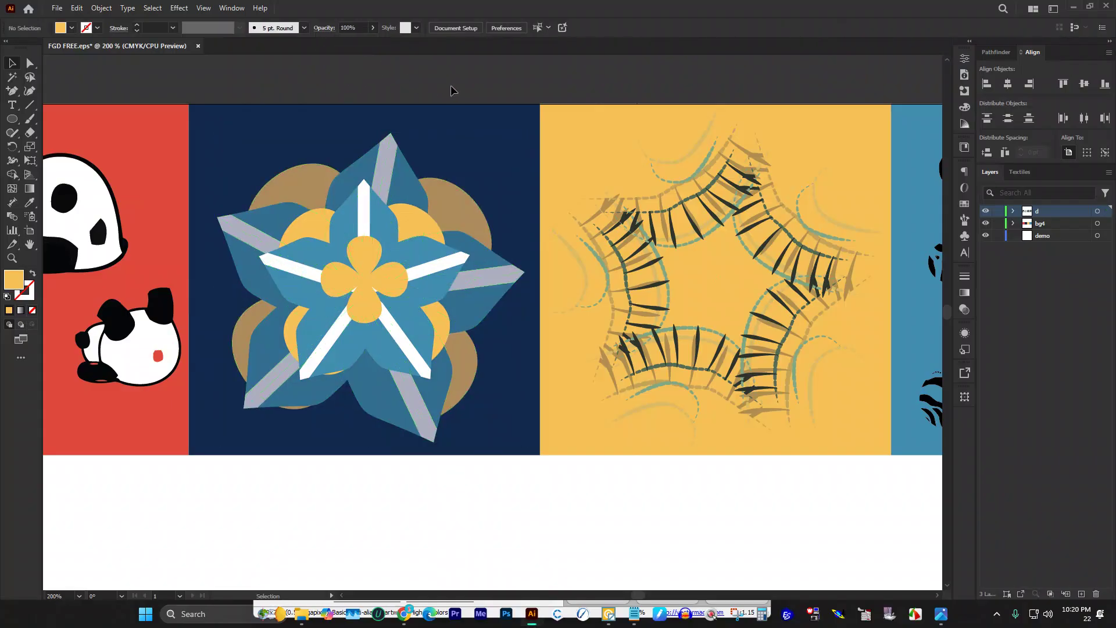
{"action": "scroll", "coordinate": [466, 115], "scroll_direction": "down", "scroll_amount": 1}
{"action": "scroll", "coordinate": [516, 186], "scroll_direction": "down", "scroll_amount": 3}
{"action": "scroll", "coordinate": [515, 194], "scroll_direction": "down", "scroll_amount": 1}
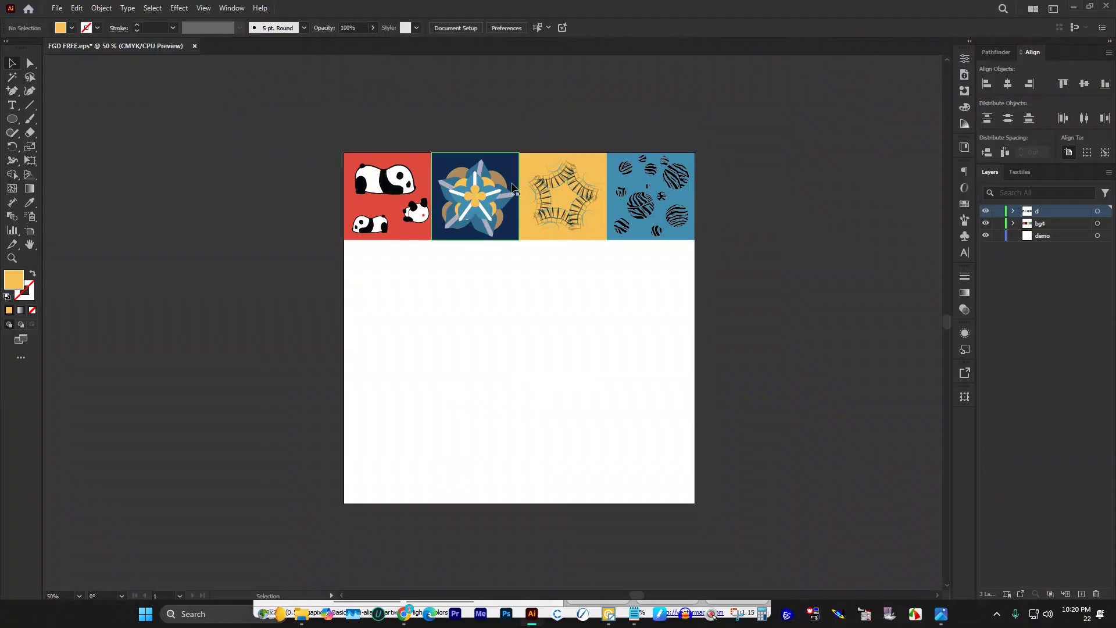
{"action": "scroll", "coordinate": [516, 225], "scroll_direction": "up", "scroll_amount": 2}
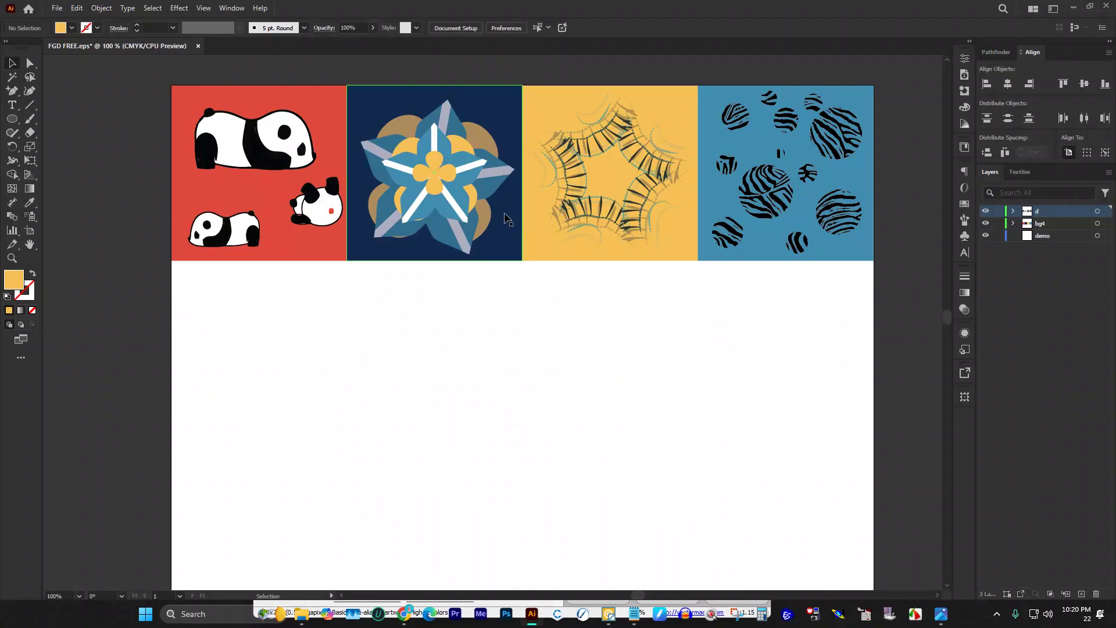
{"action": "scroll", "coordinate": [483, 244], "scroll_direction": "up", "scroll_amount": 3}
{"action": "scroll", "coordinate": [473, 269], "scroll_direction": "down", "scroll_amount": 1}
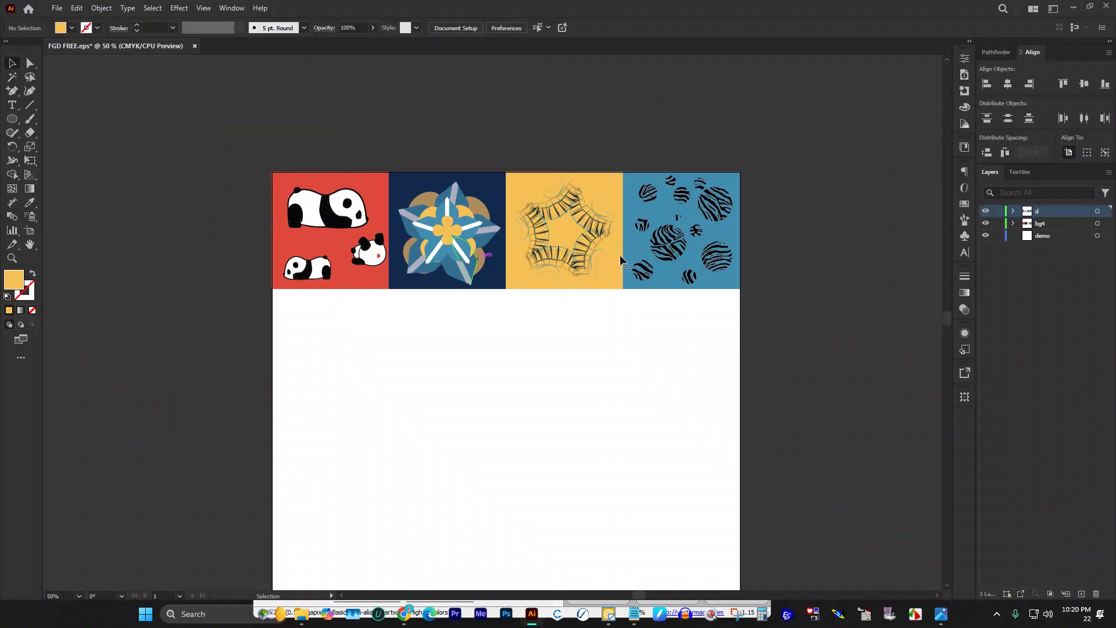
{"action": "scroll", "coordinate": [475, 215], "scroll_direction": "down", "scroll_amount": 1}
{"action": "left_click_drag", "start_coordinate": [249, 128], "coordinate": [400, 323]}
{"action": "key", "text": "v"}
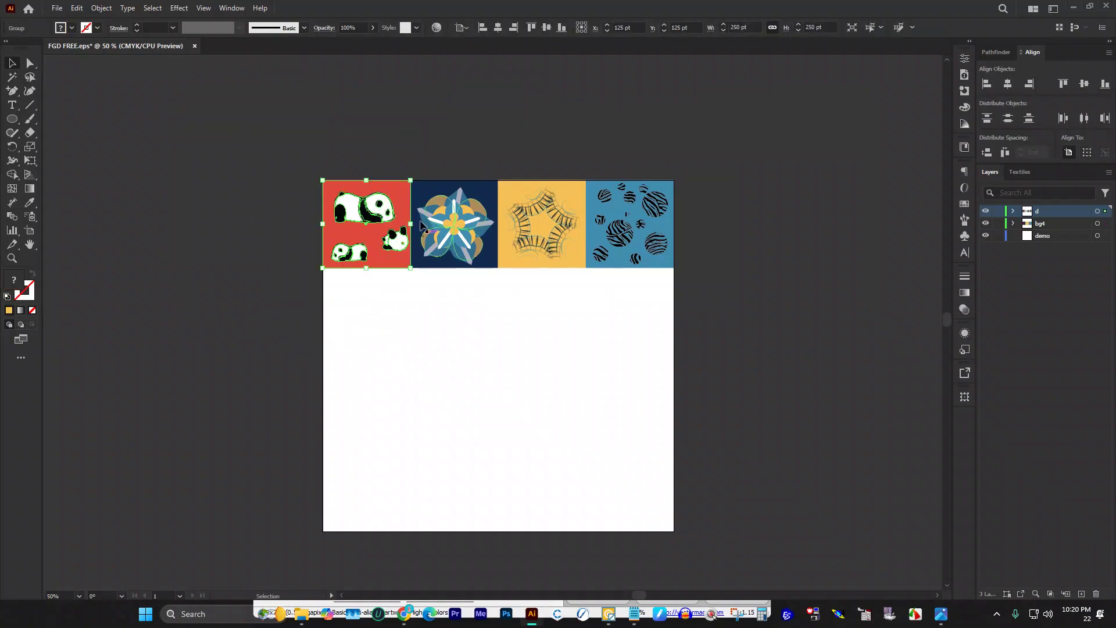
{"action": "left_click_drag", "start_coordinate": [436, 153], "coordinate": [502, 323]}
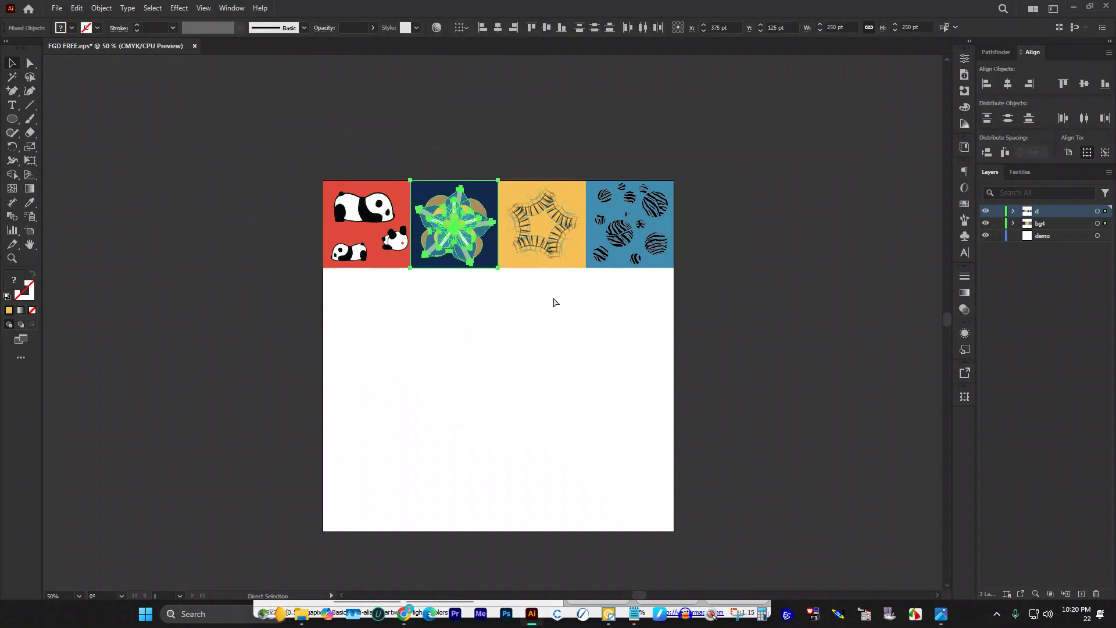
{"action": "left_click_drag", "start_coordinate": [551, 143], "coordinate": [574, 311]}
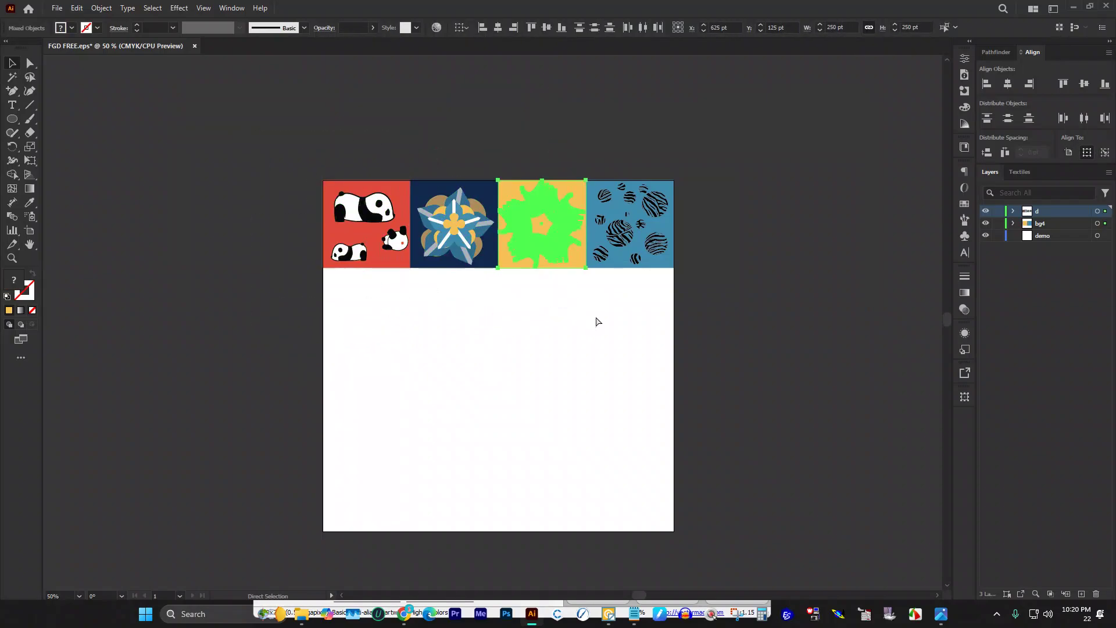
{"action": "left_click_drag", "start_coordinate": [659, 301], "coordinate": [676, 353]}
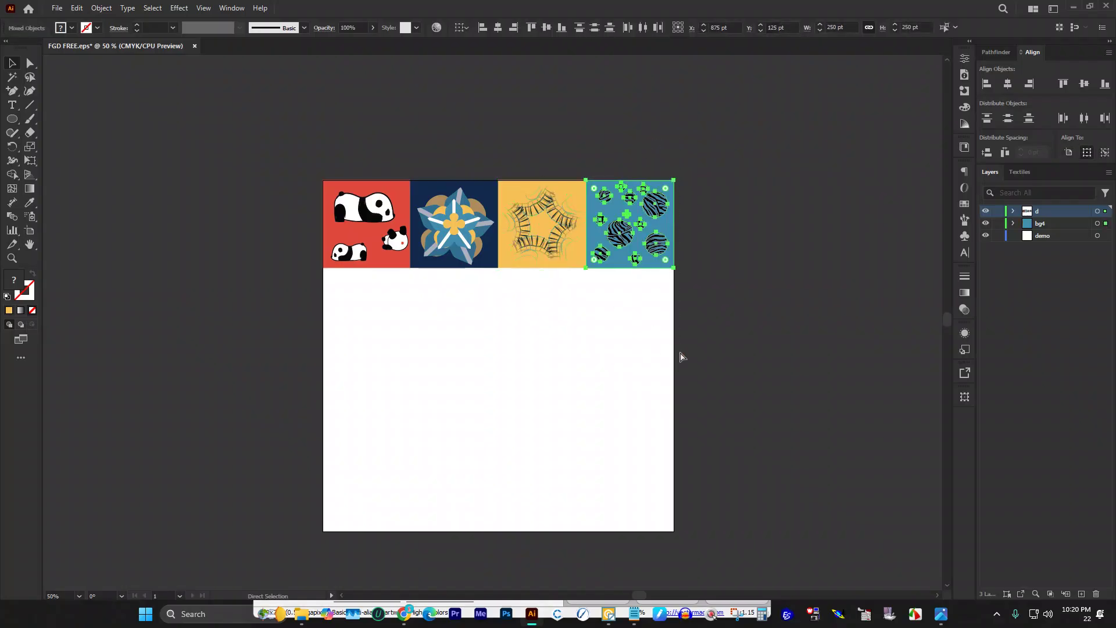
{"action": "left_click", "coordinate": [665, 333]}
Step: Delete the demo and bg4 layers in the Layers panel, leaving only layer d
{"action": "scroll", "coordinate": [901, 225], "scroll_direction": "down", "scroll_amount": 2}
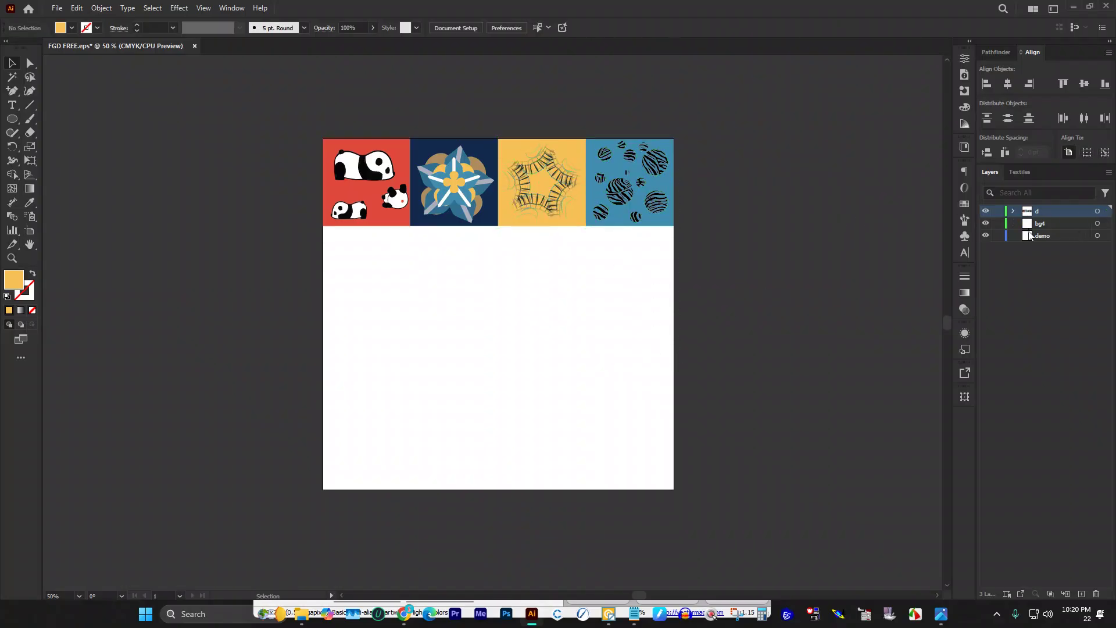
{"action": "left_click", "coordinate": [1049, 238]}
{"action": "left_click", "coordinate": [1045, 225], "text": "shift"}
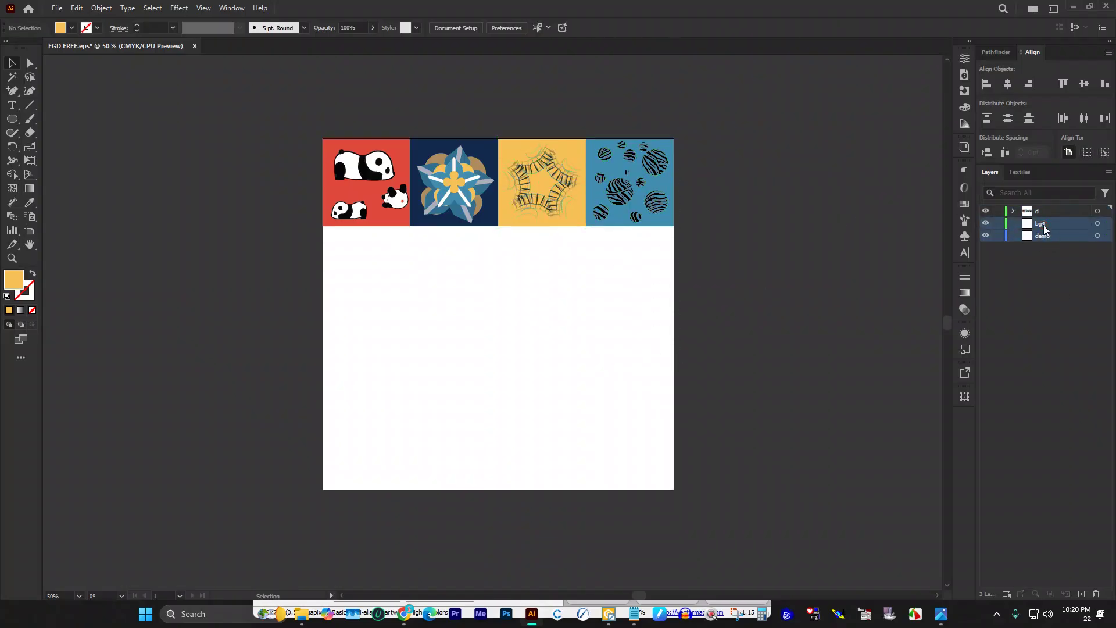
{"action": "left_click", "coordinate": [1096, 594]}
{"action": "scroll", "coordinate": [446, 317], "scroll_direction": "up", "scroll_amount": 2}
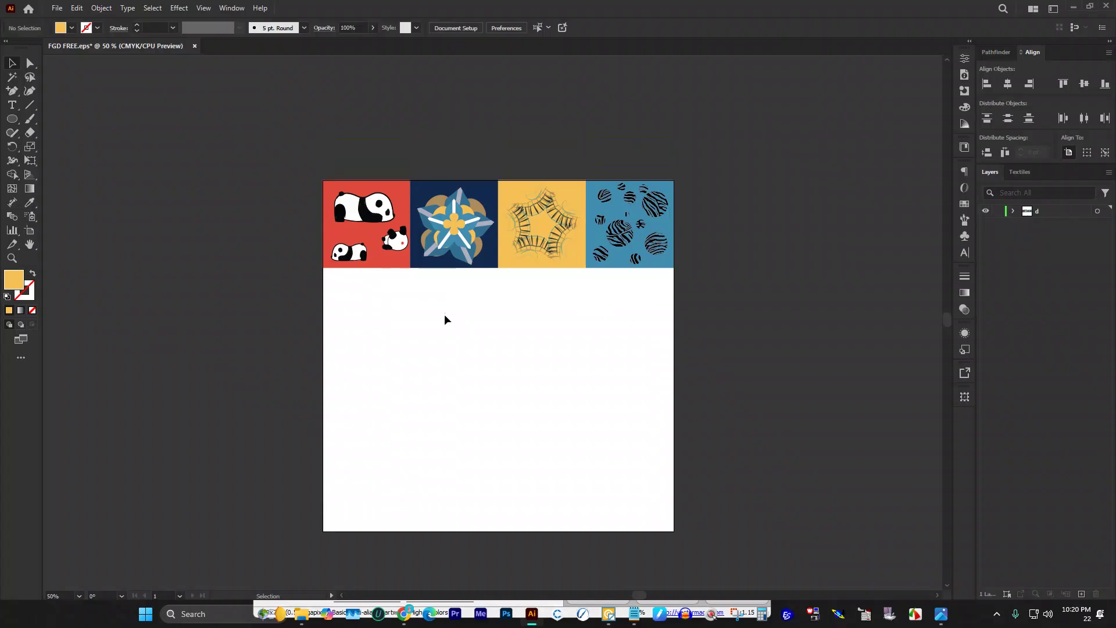
Step: Save the document as EPS, accepting the EPS save warning
{"action": "key", "text": "ctrl+s"}
{"action": "left_click", "coordinate": [605, 326]}
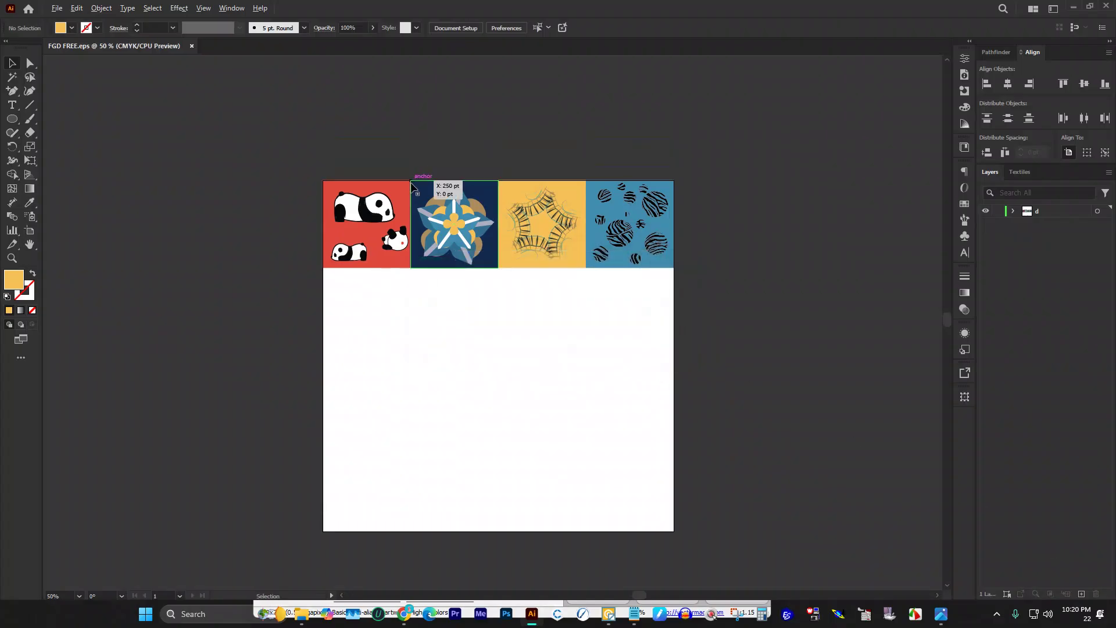
{"action": "scroll", "coordinate": [403, 169], "scroll_direction": "up", "scroll_amount": 2}
{"action": "scroll", "coordinate": [145, 173], "scroll_direction": "down", "scroll_amount": 2}
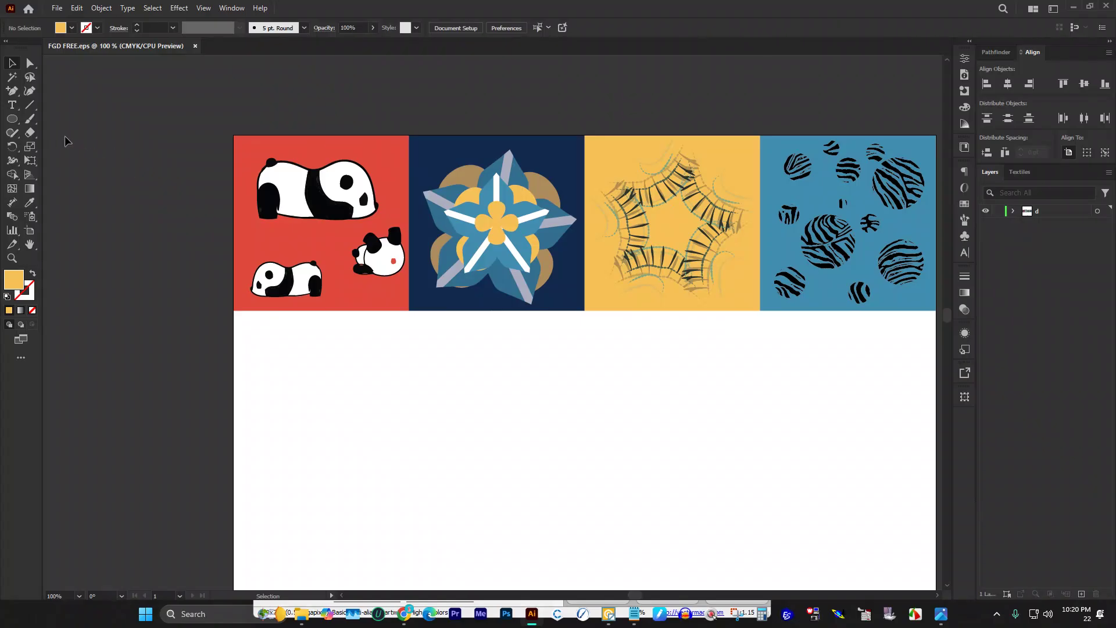
{"action": "left_click_drag", "start_coordinate": [11, 119], "coordinate": [58, 121]}
Step: Draw a tall narrow rectangle below the tile row and fill it red from the Swatches
{"action": "scroll", "coordinate": [287, 286], "scroll_direction": "down", "scroll_amount": 5}
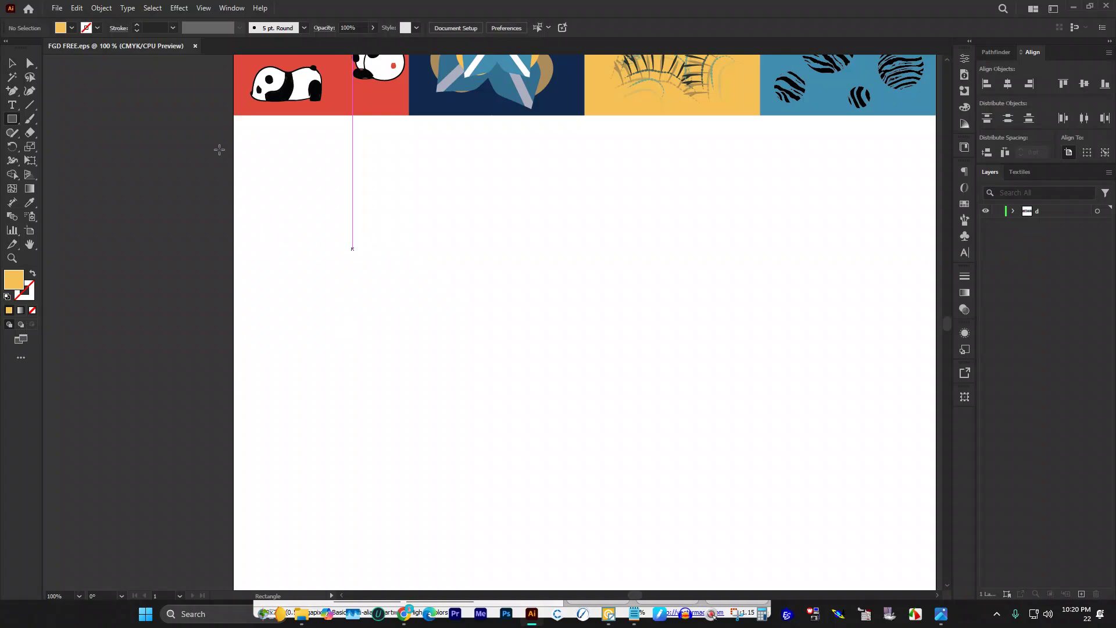
{"action": "left_click", "coordinate": [406, 302]}
{"action": "left_click", "coordinate": [588, 323]}
{"action": "left_click_drag", "start_coordinate": [369, 203], "coordinate": [404, 340]}
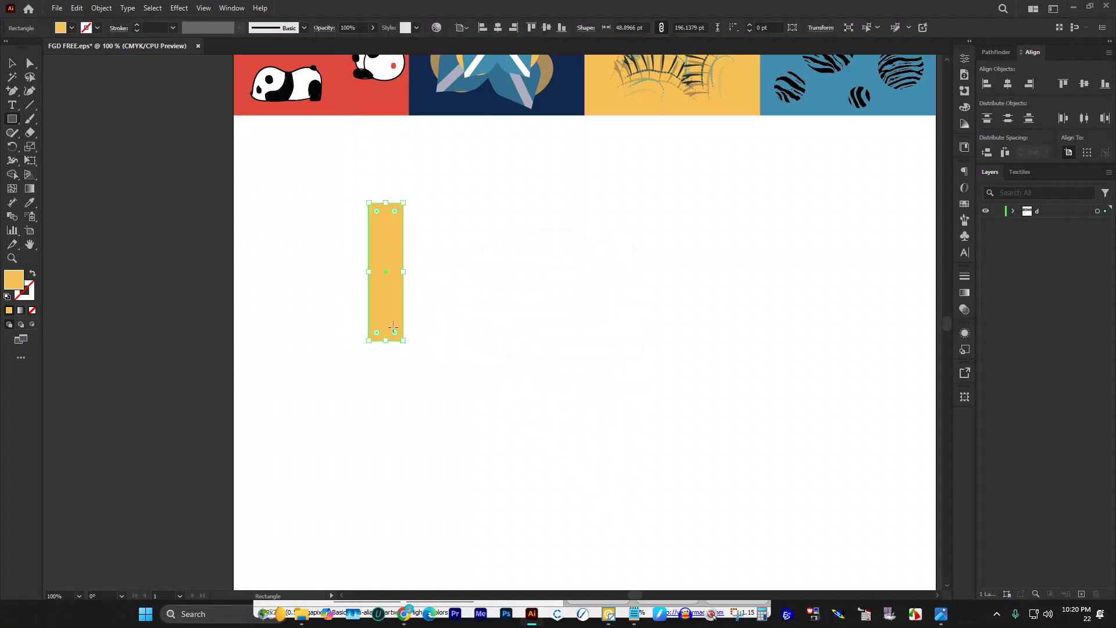
{"action": "left_click", "coordinate": [72, 28]}
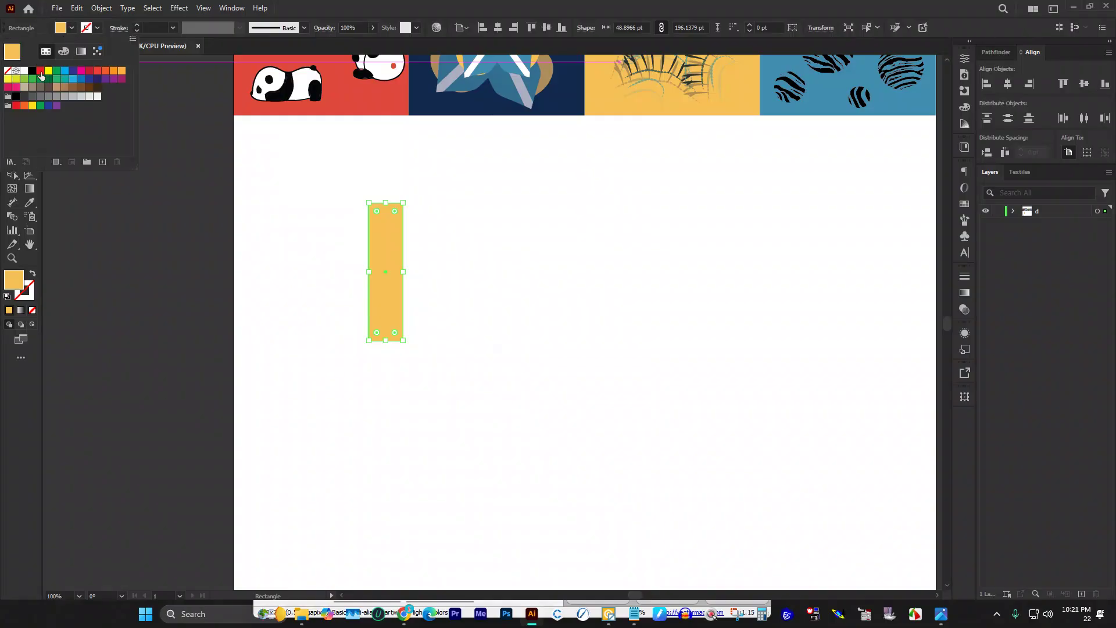
{"action": "left_click", "coordinate": [40, 74]}
Step: Rotate the red bar to a diagonal tilt and Alt-drag a parallel copy down-right of it
{"action": "left_click", "coordinate": [11, 63]}
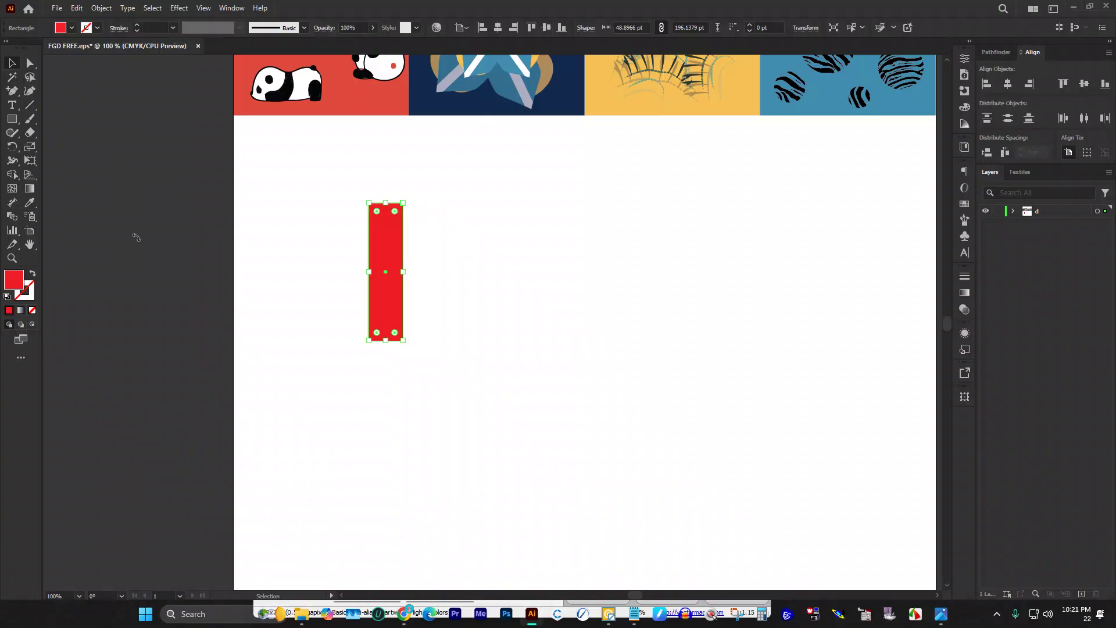
{"action": "left_click", "coordinate": [485, 480]}
{"action": "left_click", "coordinate": [397, 237]}
{"action": "left_click_drag", "start_coordinate": [409, 200], "coordinate": [493, 281]}
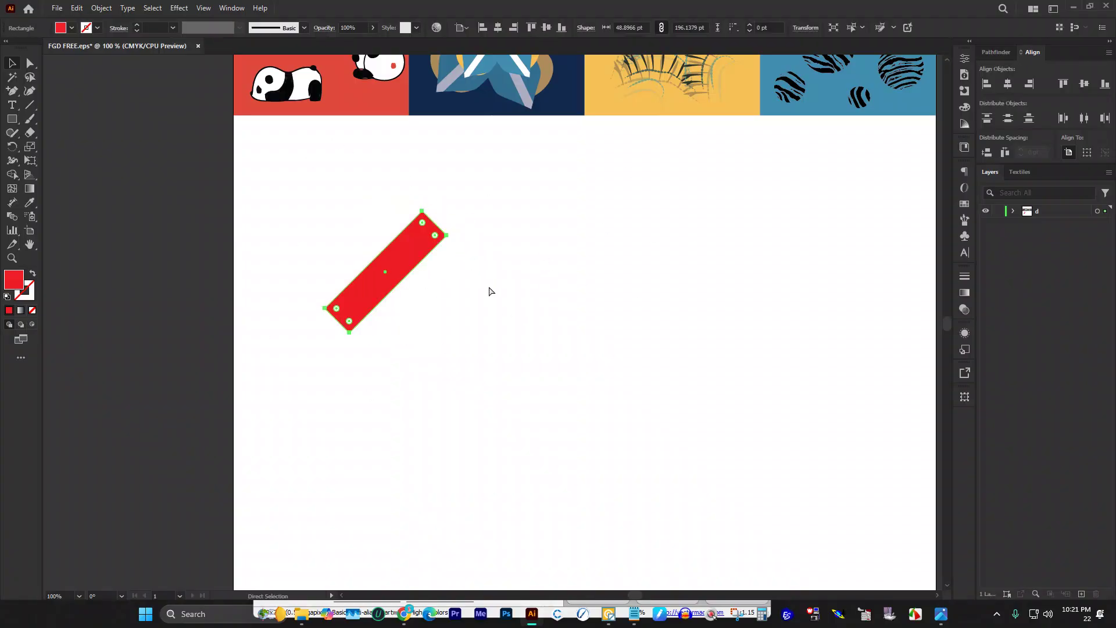
{"action": "key", "text": "v"}
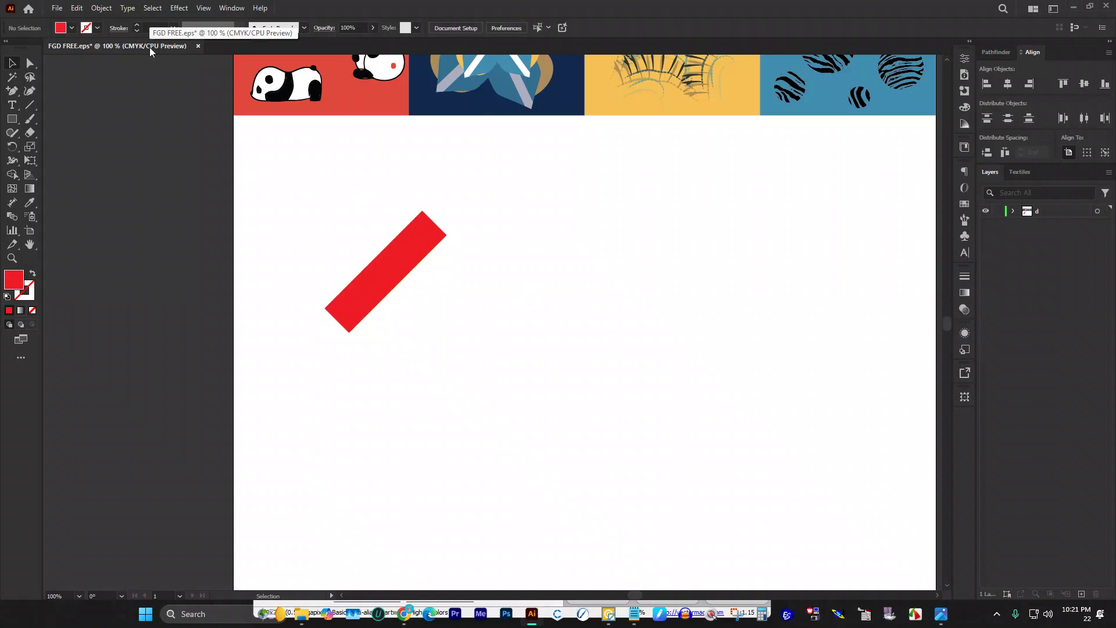
{"action": "left_click_drag", "start_coordinate": [407, 242], "coordinate": [457, 274], "text": "alt"}
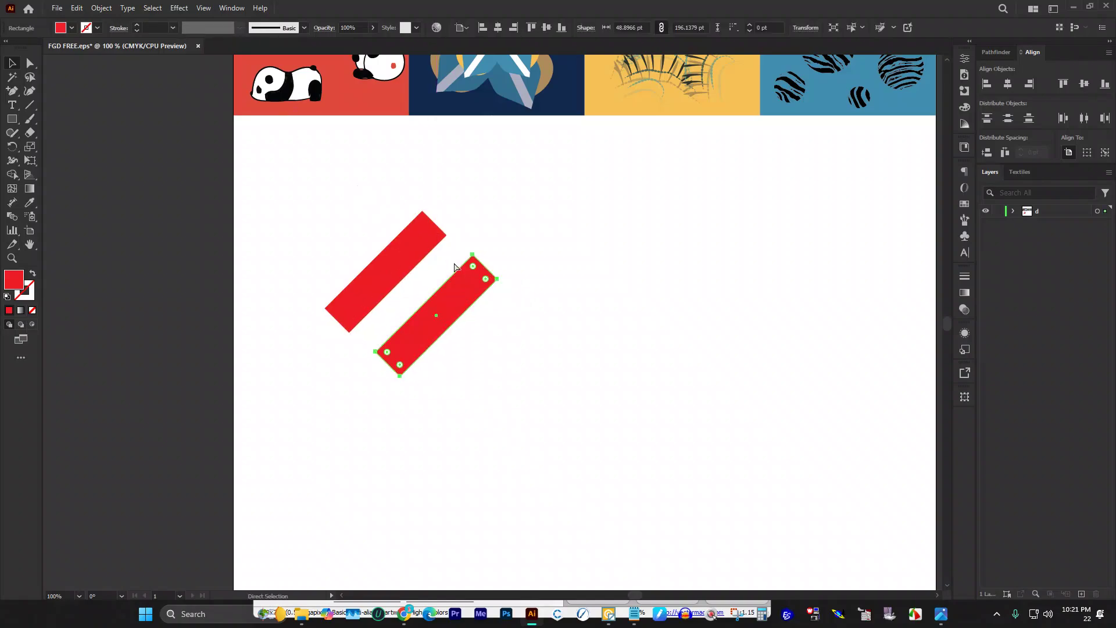
Step: Replace the copy with a 90° rotated duplicate forming a red X, shifting one arm about 51 pt right
{"action": "key", "text": "ctrl+z"}
{"action": "left_click_drag", "start_coordinate": [427, 214], "coordinate": [326, 242], "text": "alt"}
{"action": "left_click_drag", "start_coordinate": [305, 186], "coordinate": [283, 200]}
{"action": "scroll", "coordinate": [304, 211], "scroll_direction": "up", "scroll_amount": 2}
{"action": "left_click_drag", "start_coordinate": [403, 244], "coordinate": [628, 199]}
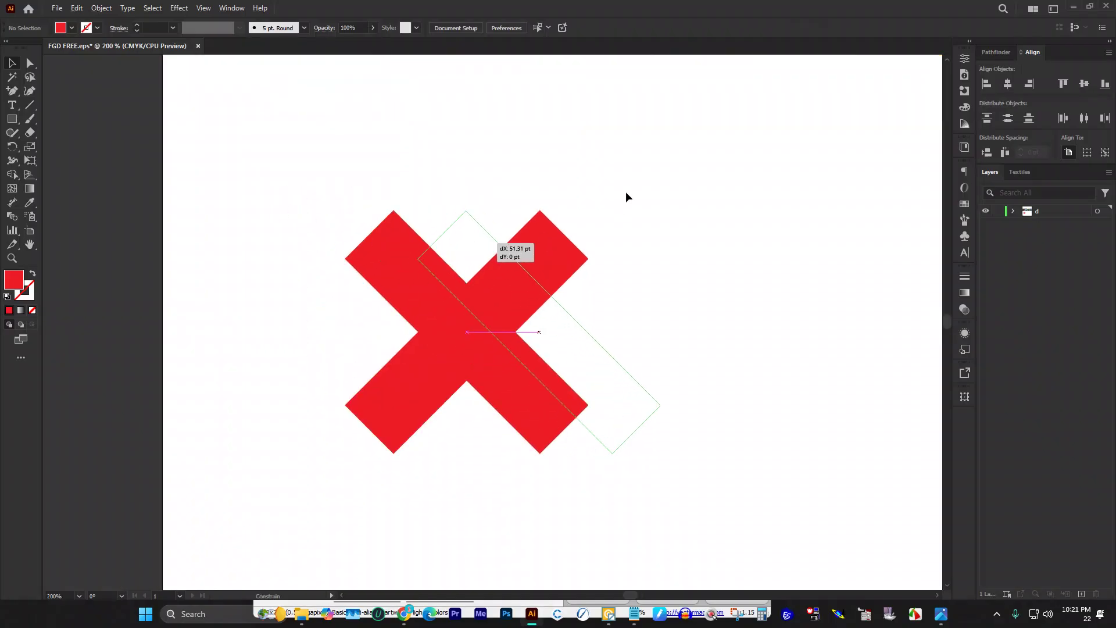
{"action": "left_click_drag", "start_coordinate": [544, 186], "coordinate": [577, 176]}
{"action": "left_click_drag", "start_coordinate": [660, 190], "coordinate": [648, 182]}
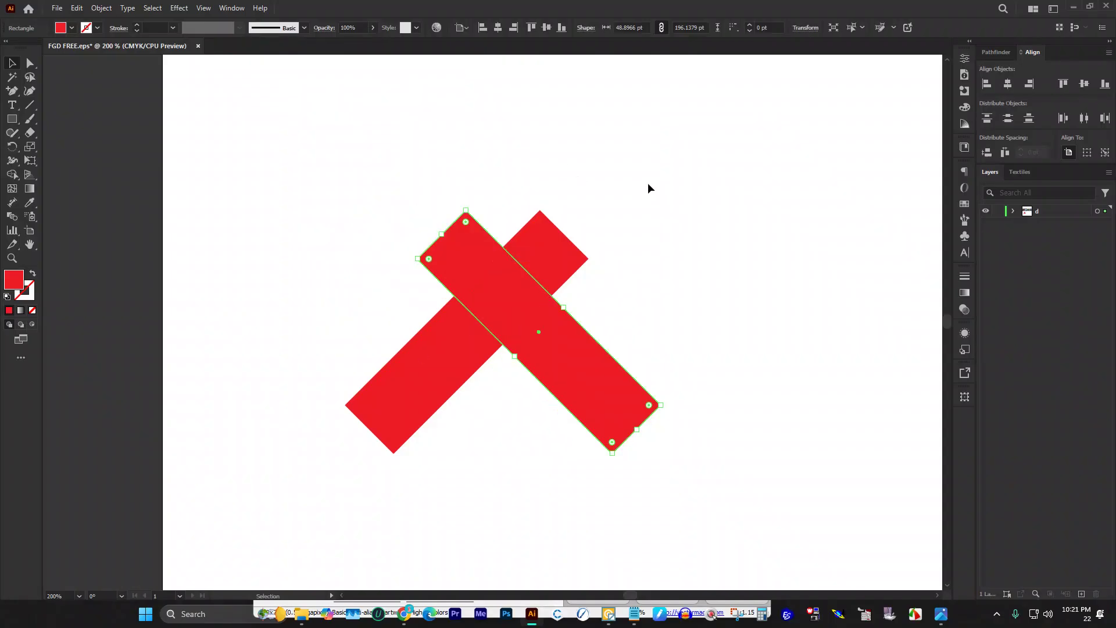
{"action": "left_click", "coordinate": [416, 156]}
Step: Use Shape Builder on both bars to delete the lower-left and lower-right arms, leaving a blocky heart
{"action": "left_click_drag", "start_coordinate": [416, 155], "coordinate": [741, 503]}
{"action": "key", "text": "shift+m"}
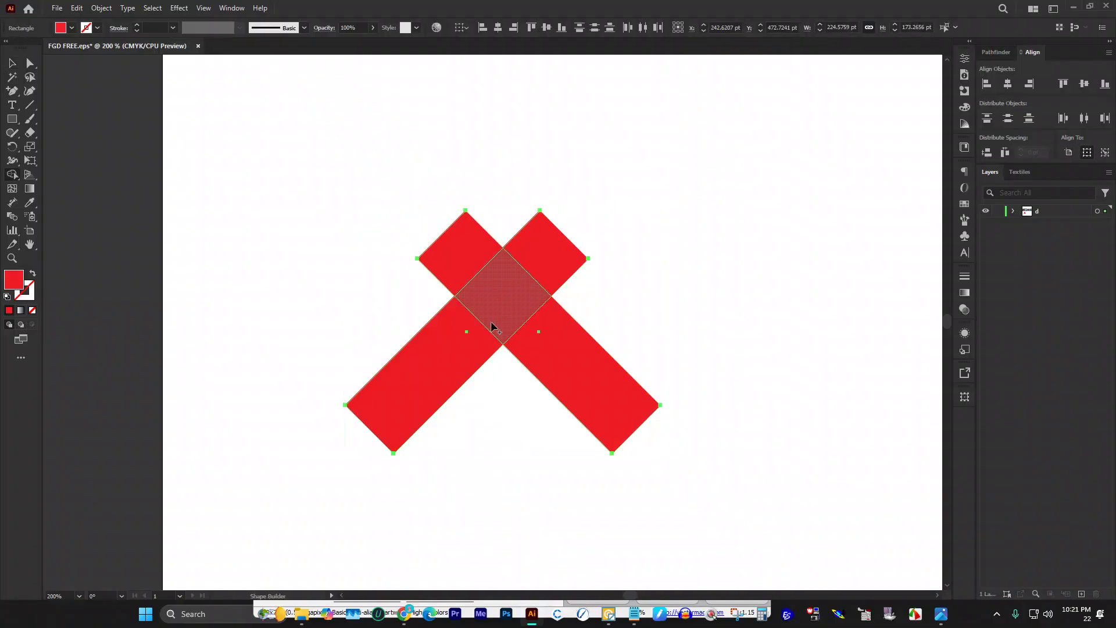
{"action": "left_click", "coordinate": [563, 361], "text": "alt"}
{"action": "left_click", "coordinate": [464, 363], "text": "alt"}
{"action": "left_click", "coordinate": [30, 62]}
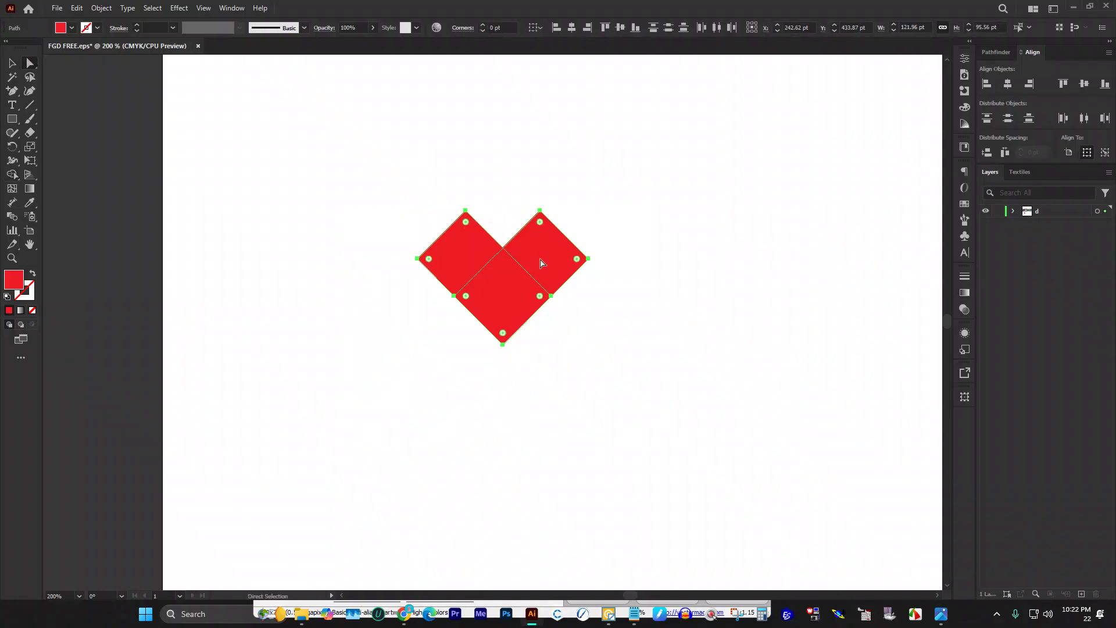
{"action": "scroll", "coordinate": [539, 235], "scroll_direction": "up", "scroll_amount": 1}
{"action": "scroll", "coordinate": [563, 272], "scroll_direction": "up", "scroll_amount": 2}
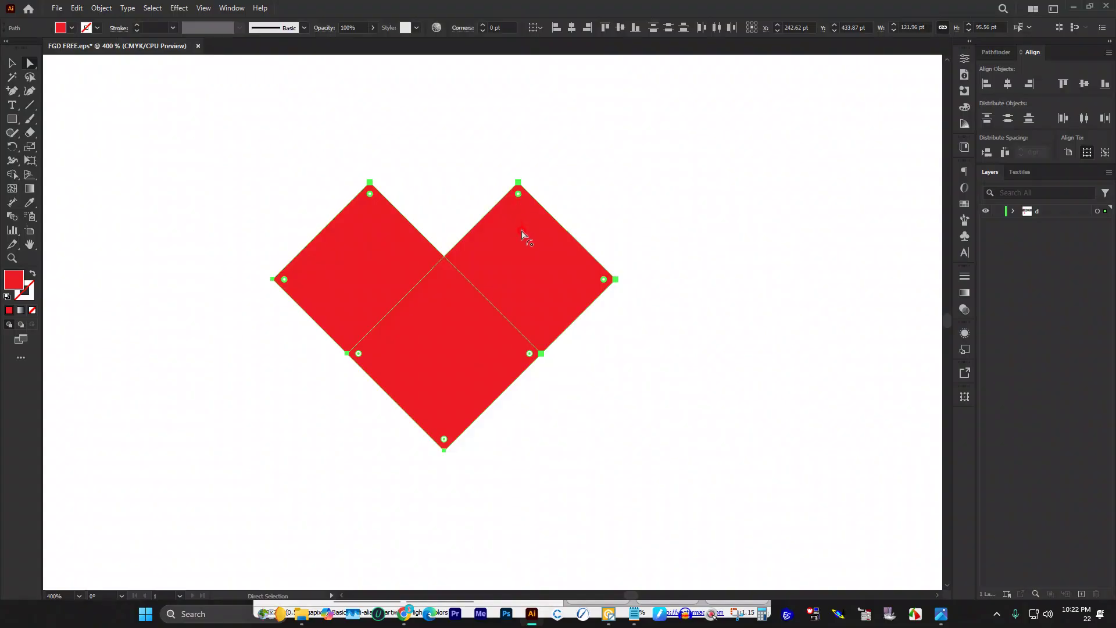
Step: Round off the heart's top corners and nudge the shape slightly up and right
{"action": "left_click_drag", "start_coordinate": [523, 235], "coordinate": [464, 319]}
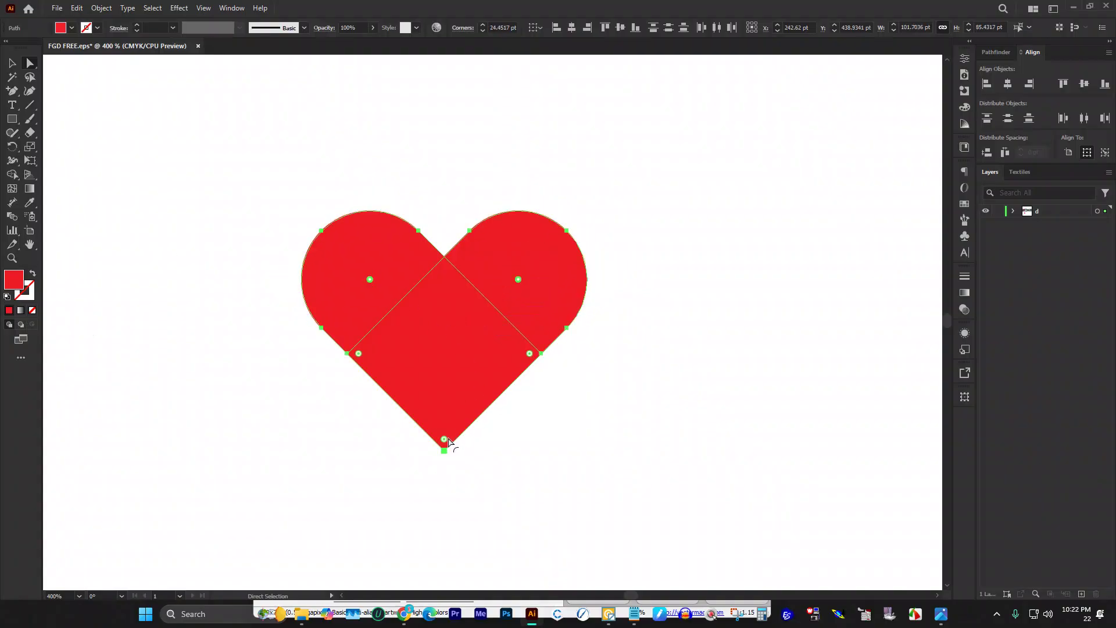
{"action": "left_click_drag", "start_coordinate": [444, 437], "coordinate": [452, 401]}
{"action": "left_click", "coordinate": [12, 63]}
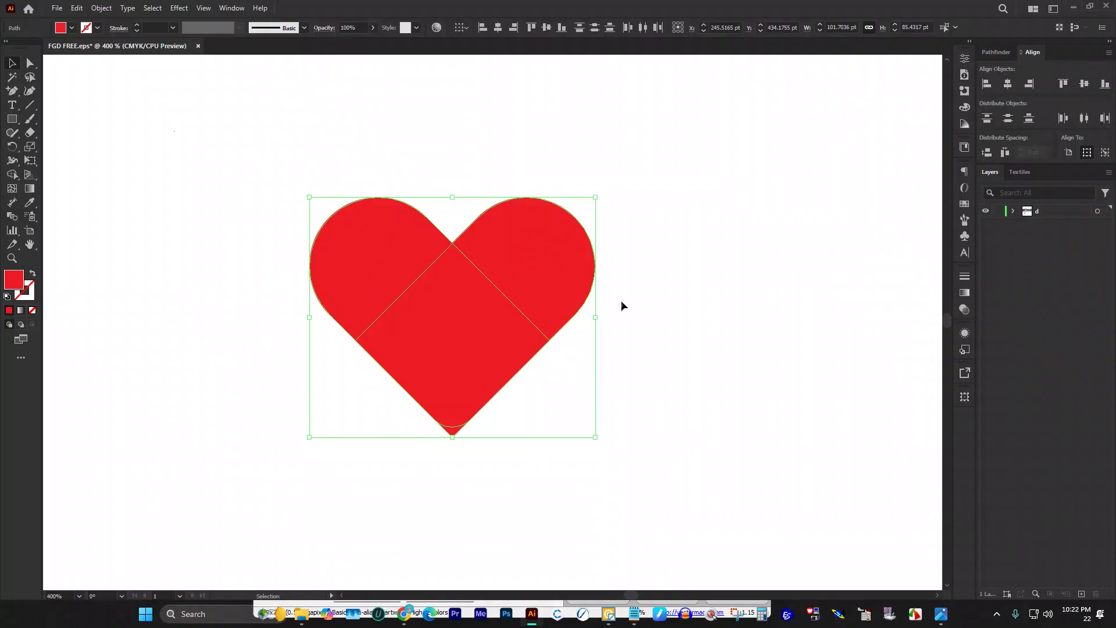
Step: Delete the pointed tip below the heart's bottom with Shape Builder
{"action": "left_click_drag", "start_coordinate": [326, 153], "coordinate": [616, 549]}
{"action": "key", "text": "shift+m"}
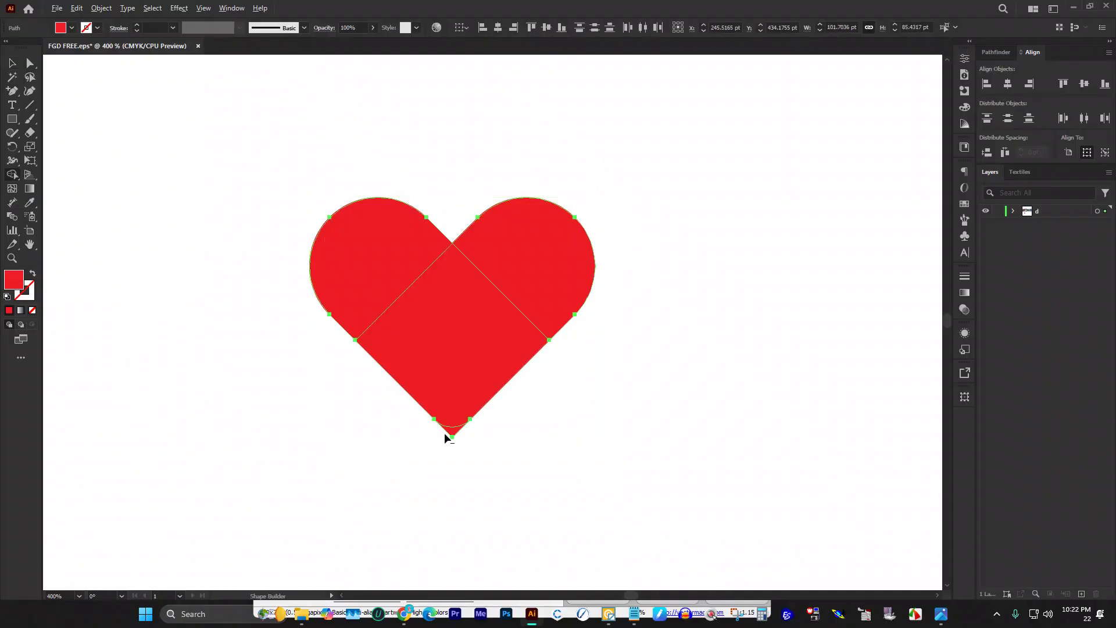
{"action": "left_click", "coordinate": [454, 431], "text": "alt"}
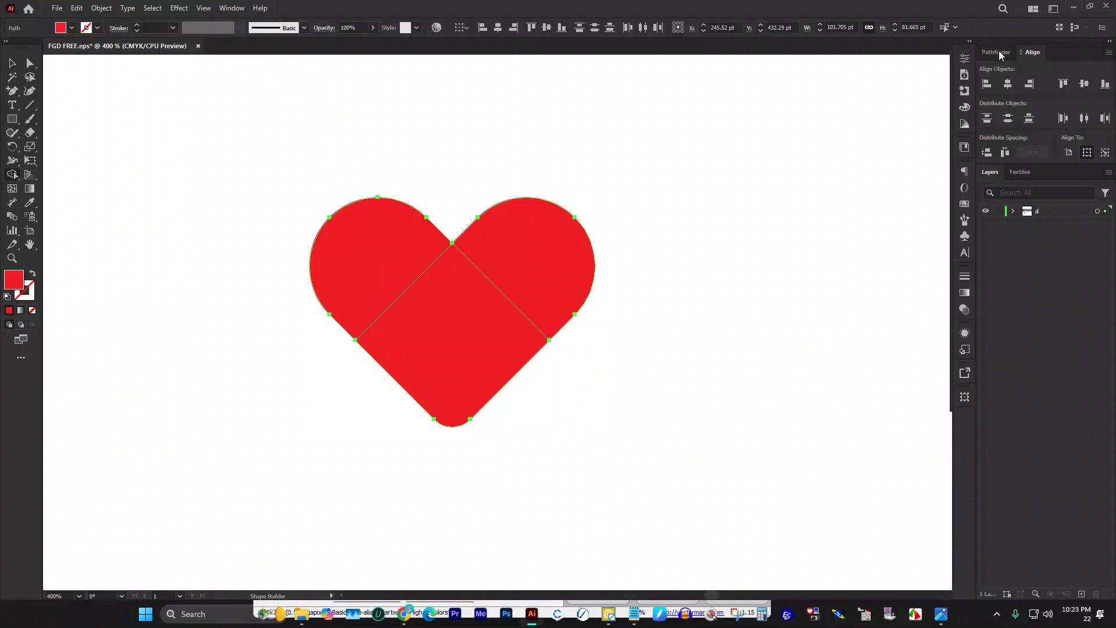
Step: Unite the three red heart pieces into one path in Pathfinder, then select it
{"action": "left_click_drag", "start_coordinate": [1001, 56], "coordinate": [976, 131]}
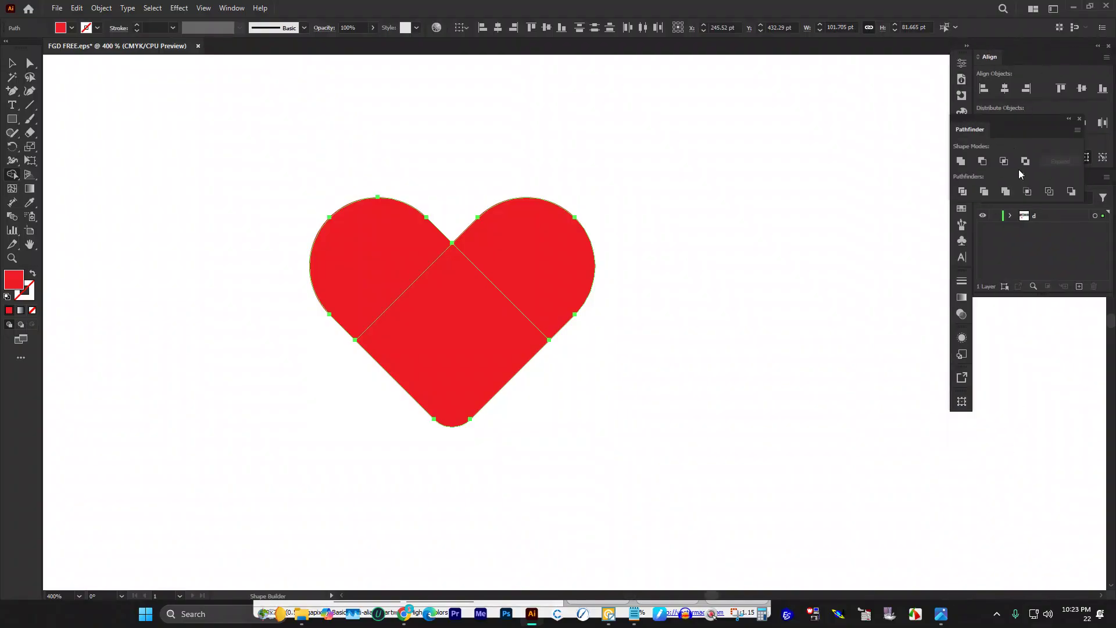
{"action": "left_click", "coordinate": [960, 161]}
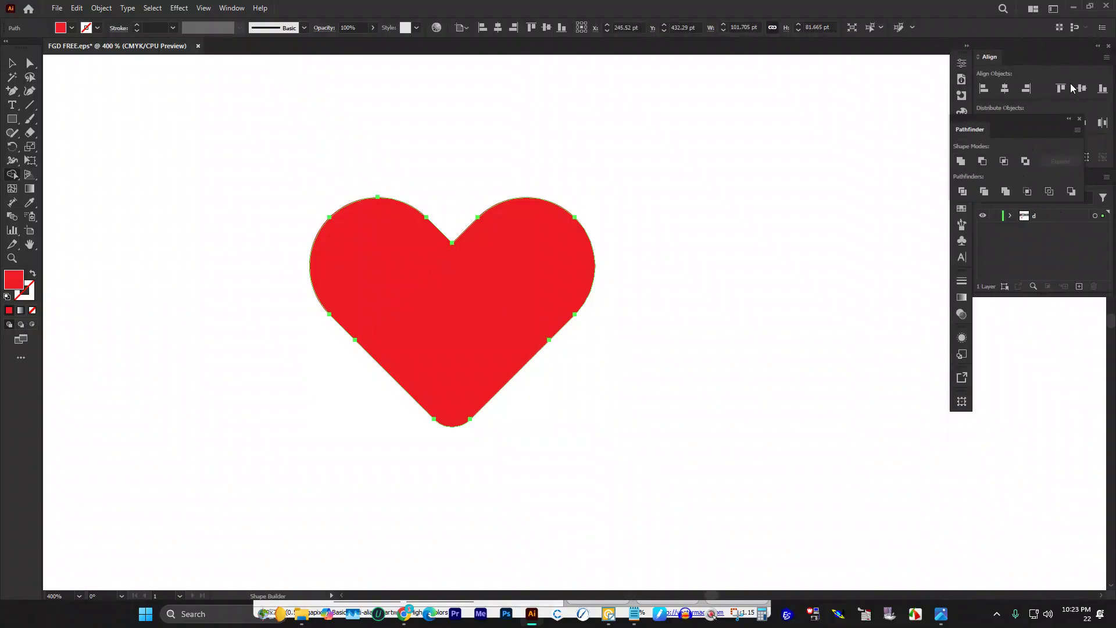
{"action": "left_click_drag", "start_coordinate": [1024, 123], "coordinate": [1048, 54]}
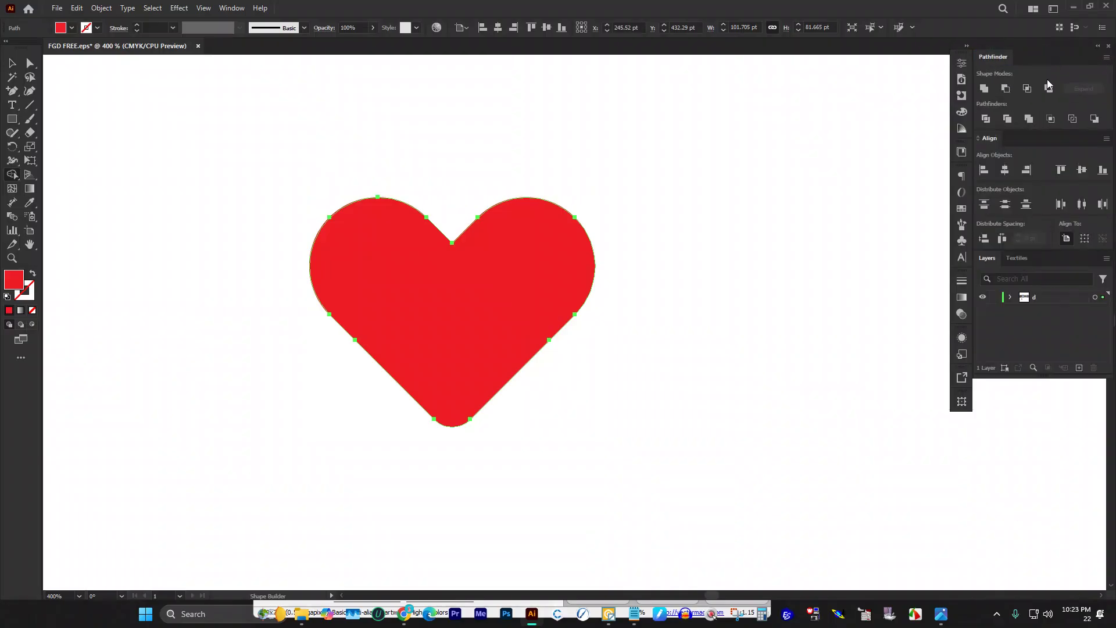
{"action": "left_click", "coordinate": [969, 53]}
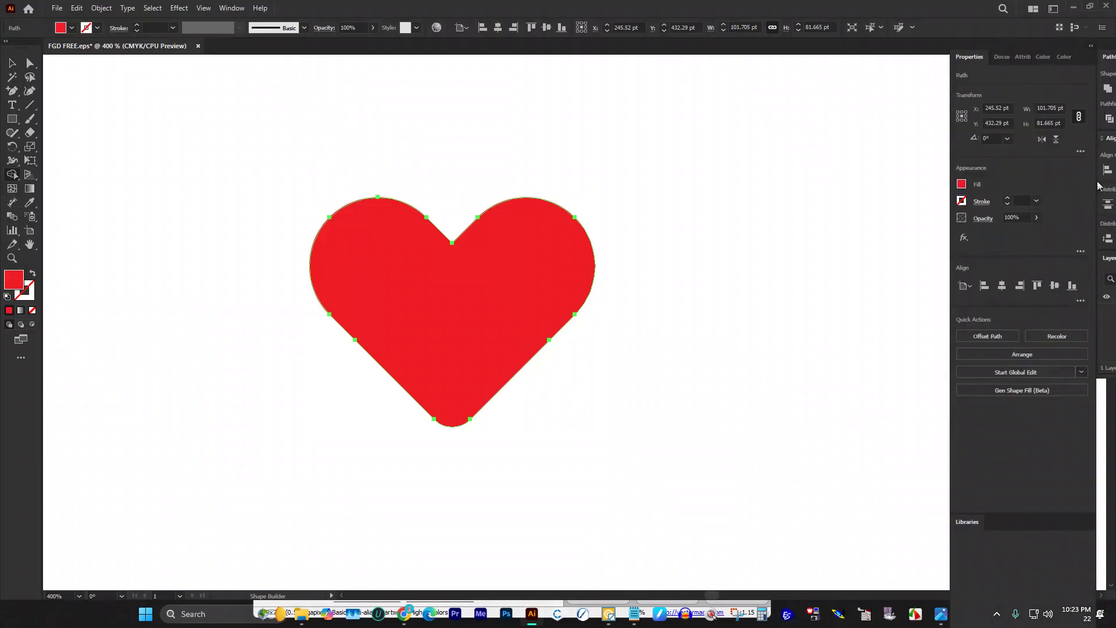
{"action": "left_click", "coordinate": [1090, 46]}
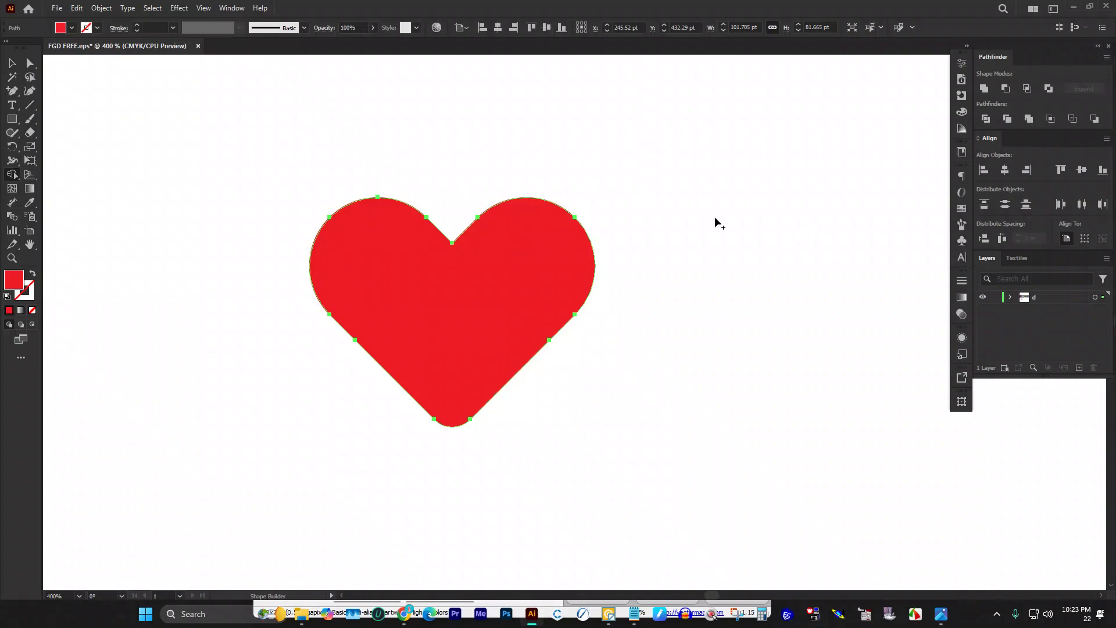
{"action": "scroll", "coordinate": [456, 272], "scroll_direction": "up", "scroll_amount": 3}
{"action": "scroll", "coordinate": [473, 267], "scroll_direction": "down", "scroll_amount": 3}
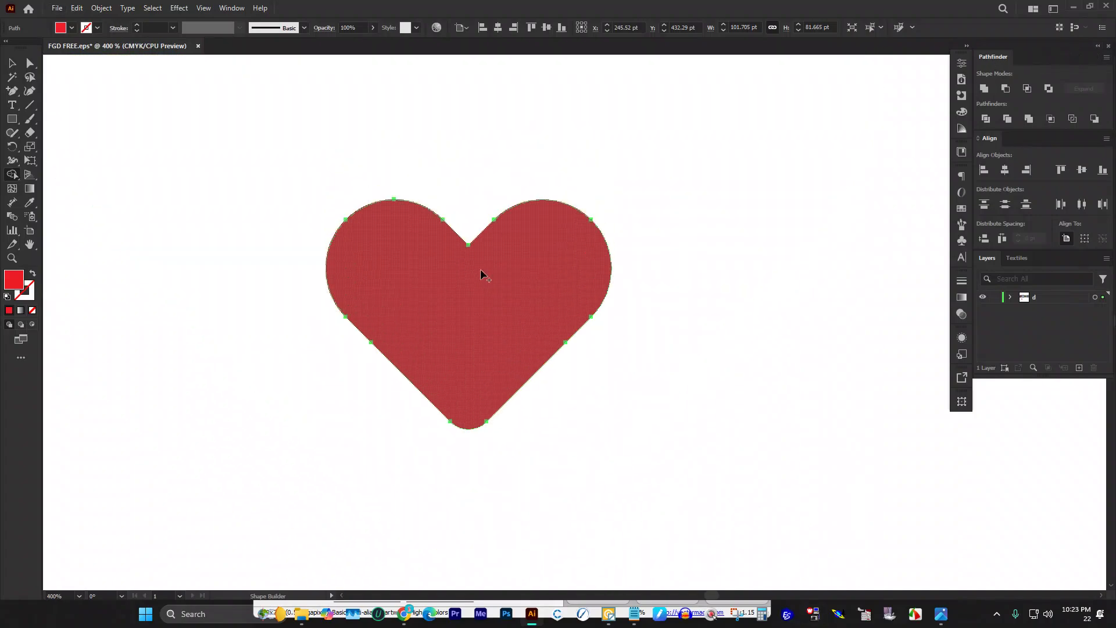
{"action": "left_click", "coordinate": [12, 63]}
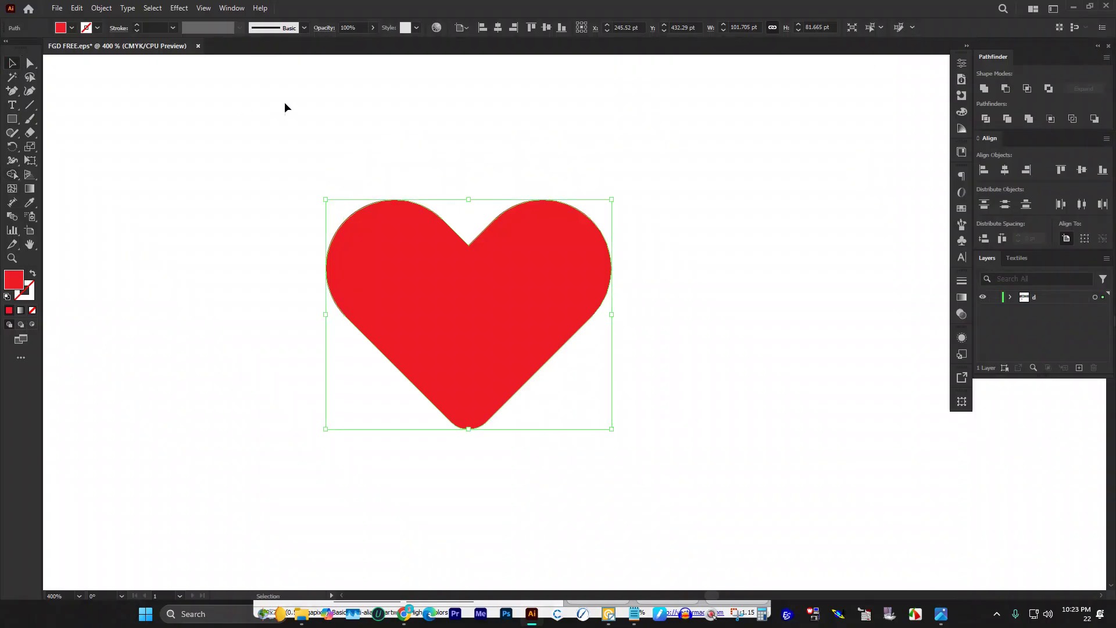
{"action": "left_click", "coordinate": [267, 107]}
{"action": "scroll", "coordinate": [643, 238], "scroll_direction": "down", "scroll_amount": 3}
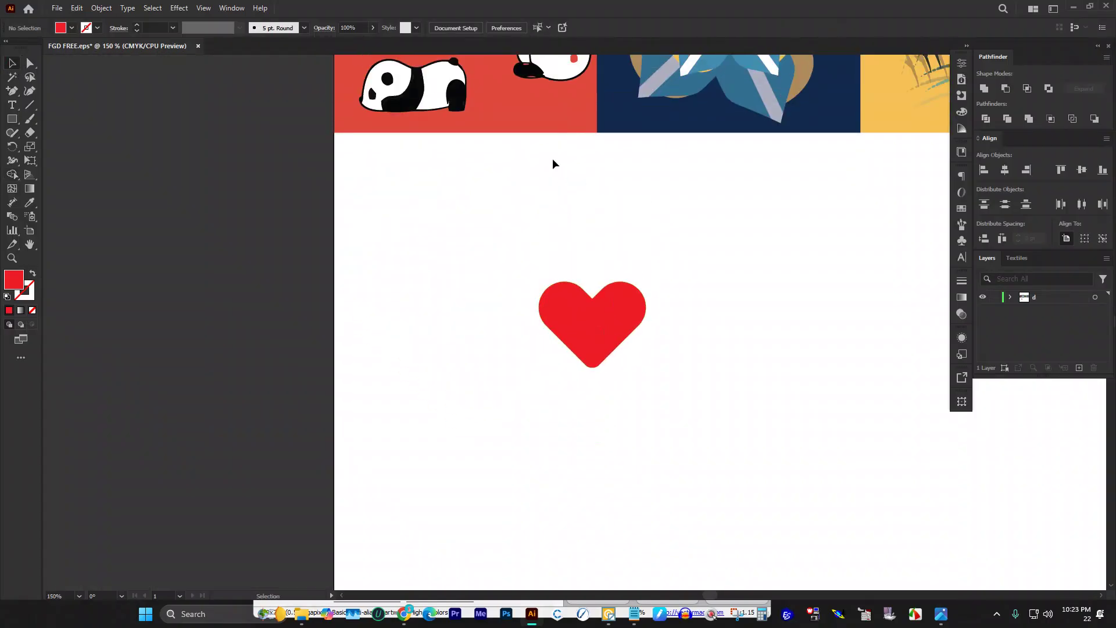
Step: Move the heart onto the red panda tile, shrink it, and sample the tiles' yellow
{"action": "scroll", "coordinate": [552, 158], "scroll_direction": "up", "scroll_amount": 3}
{"action": "left_click_drag", "start_coordinate": [615, 446], "coordinate": [457, 267]}
{"action": "left_click_drag", "start_coordinate": [374, 155], "coordinate": [375, 156]}
{"action": "scroll", "coordinate": [375, 162], "scroll_direction": "up", "scroll_amount": 3}
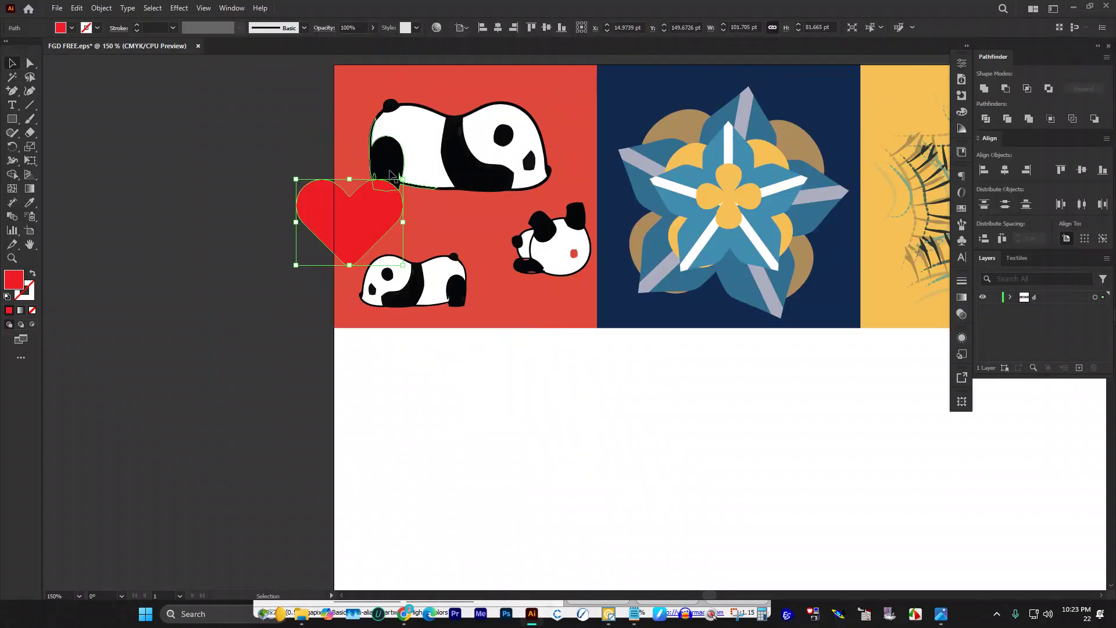
{"action": "scroll", "coordinate": [407, 212], "scroll_direction": "up", "scroll_amount": 2}
{"action": "left_click_drag", "start_coordinate": [405, 208], "coordinate": [326, 272]}
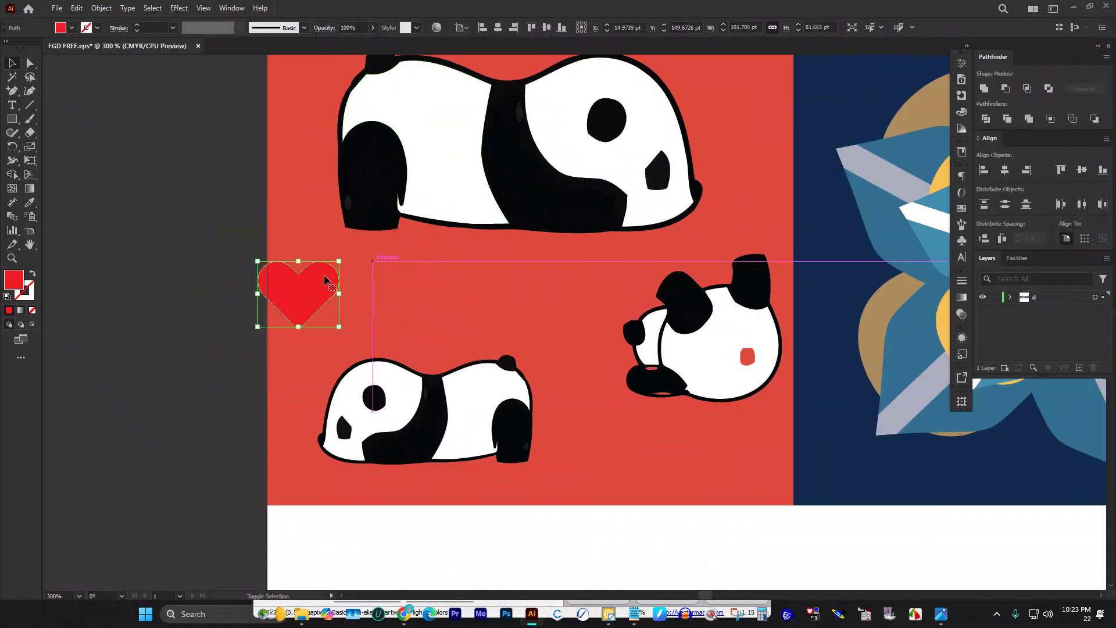
{"action": "scroll", "coordinate": [325, 273], "scroll_direction": "down", "scroll_amount": 2}
{"action": "key", "text": "i"}
{"action": "left_click", "coordinate": [775, 199]}
Step: Scatter yellow heart copies around the pandas, enlarging the top-right and bottom ones
{"action": "left_click", "coordinate": [9, 61]}
{"action": "left_click_drag", "start_coordinate": [288, 283], "coordinate": [440, 366]}
{"action": "left_click_drag", "start_coordinate": [437, 358], "coordinate": [377, 145]}
{"action": "left_click", "coordinate": [499, 154]}
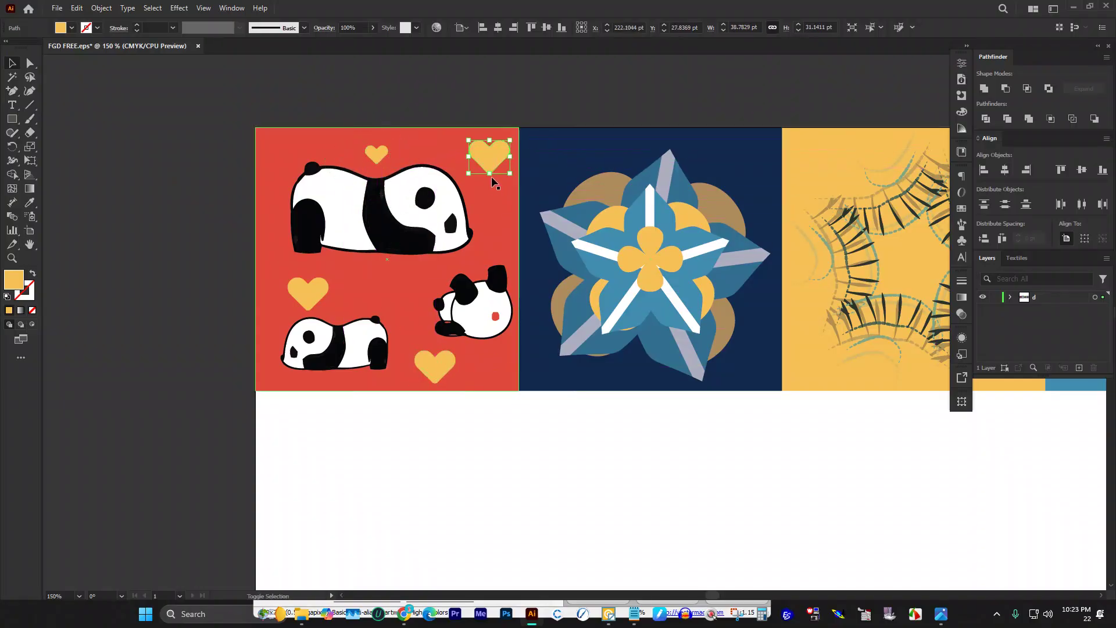
{"action": "left_click_drag", "start_coordinate": [468, 172], "coordinate": [459, 180]}
{"action": "left_click", "coordinate": [430, 363]}
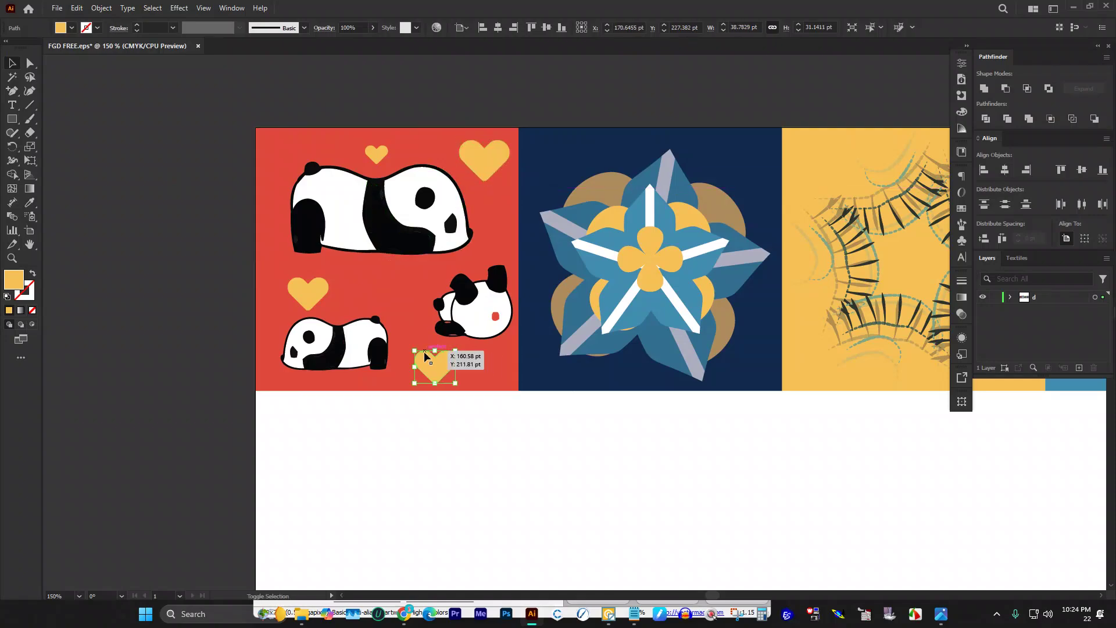
{"action": "left_click_drag", "start_coordinate": [418, 349], "coordinate": [406, 342]}
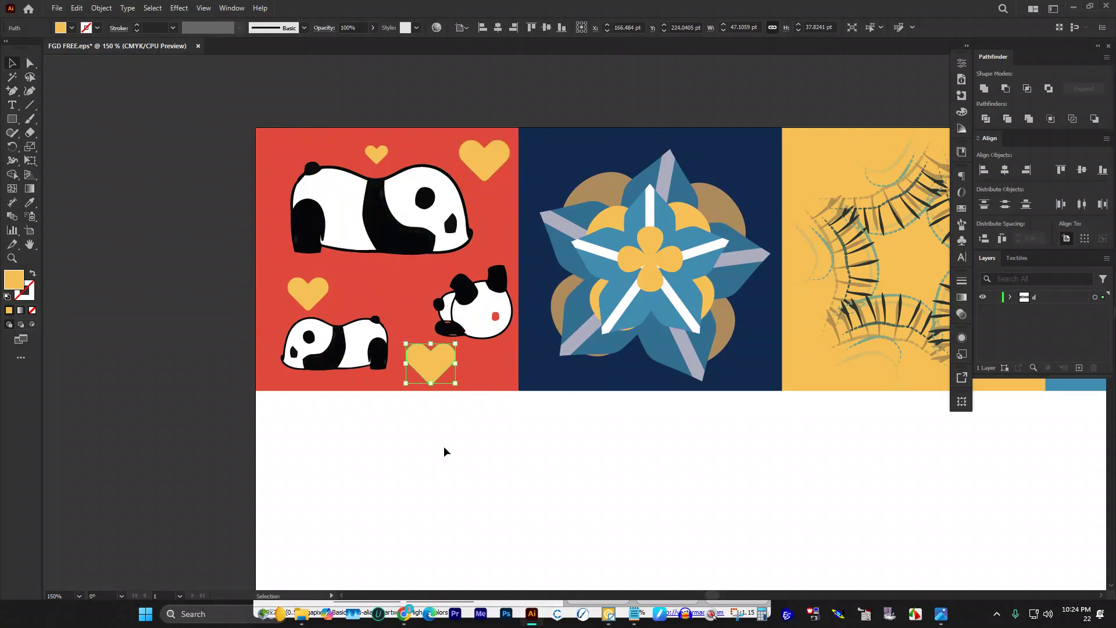
{"action": "left_click", "coordinate": [443, 447]}
{"action": "left_click_drag", "start_coordinate": [375, 154], "coordinate": [400, 290]}
{"action": "left_click", "coordinate": [169, 244]}
{"action": "scroll", "coordinate": [152, 236], "scroll_direction": "down", "scroll_amount": 2}
{"action": "scroll", "coordinate": [358, 221], "scroll_direction": "down", "scroll_amount": 1}
{"action": "scroll", "coordinate": [353, 177], "scroll_direction": "up", "scroll_amount": 1}
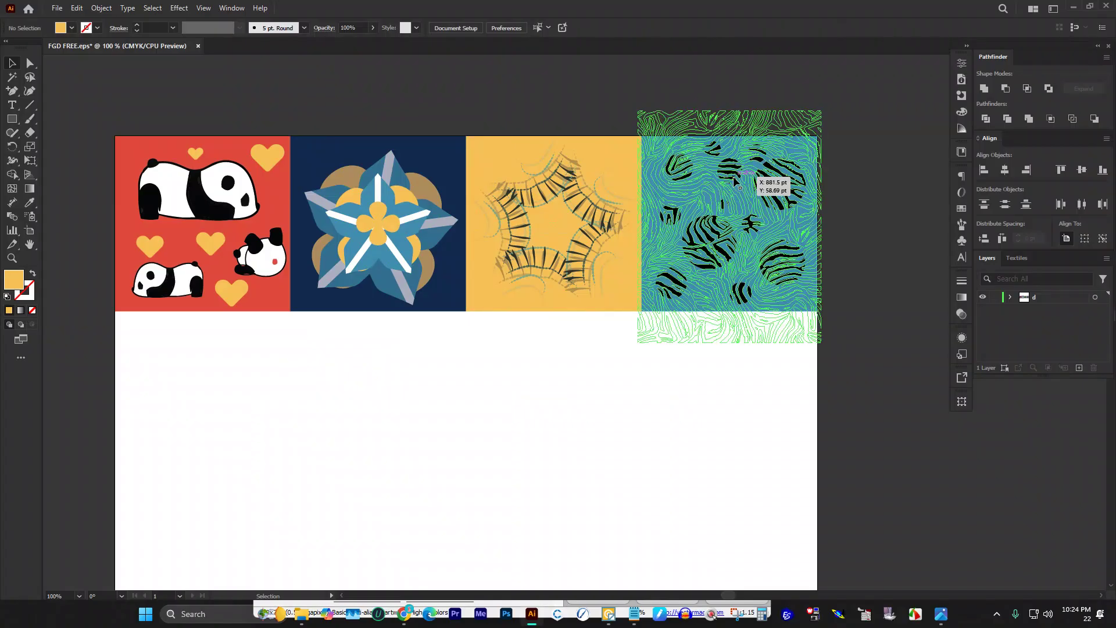
Step: Copy a heart onto the zebra tile in red, fade it to 68% opacity, tilt it 45°
{"action": "left_click_drag", "start_coordinate": [272, 159], "coordinate": [710, 198]}
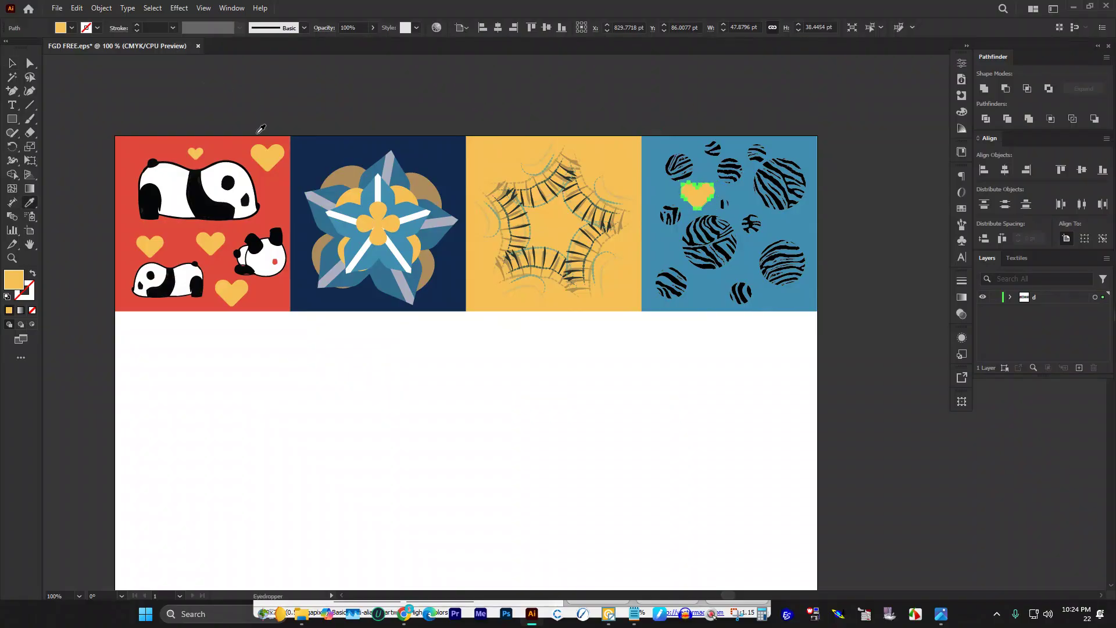
{"action": "left_click", "coordinate": [271, 190]}
{"action": "left_click", "coordinate": [13, 63]}
{"action": "key", "text": "ctrl+shift+a"}
{"action": "scroll", "coordinate": [816, 199], "scroll_direction": "up", "scroll_amount": 2}
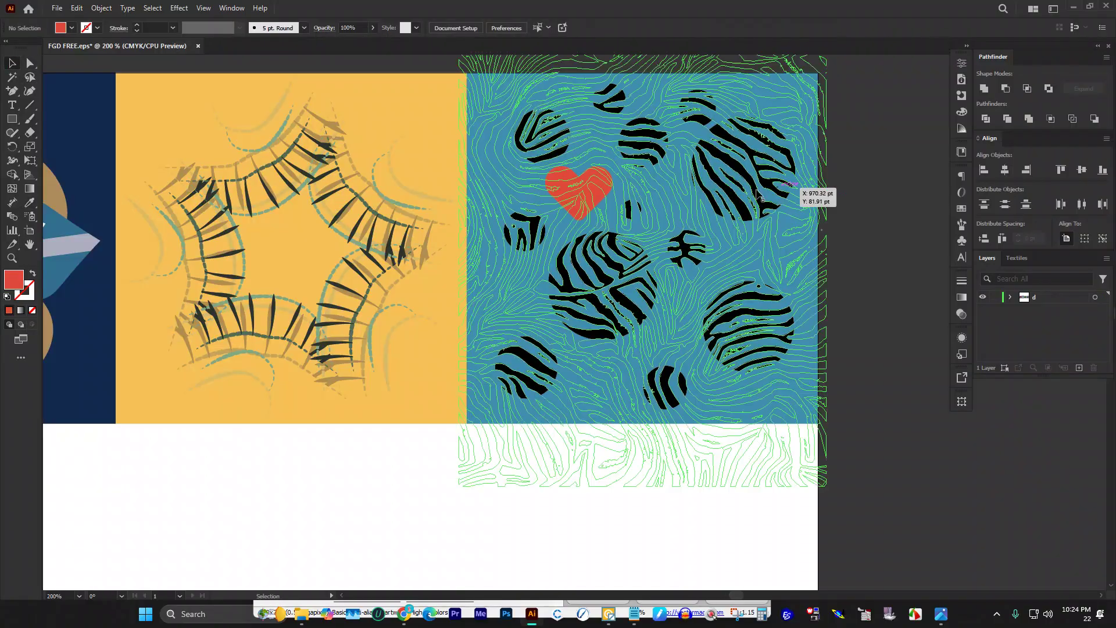
{"action": "left_click", "coordinate": [583, 182]}
{"action": "left_click", "coordinate": [372, 28]}
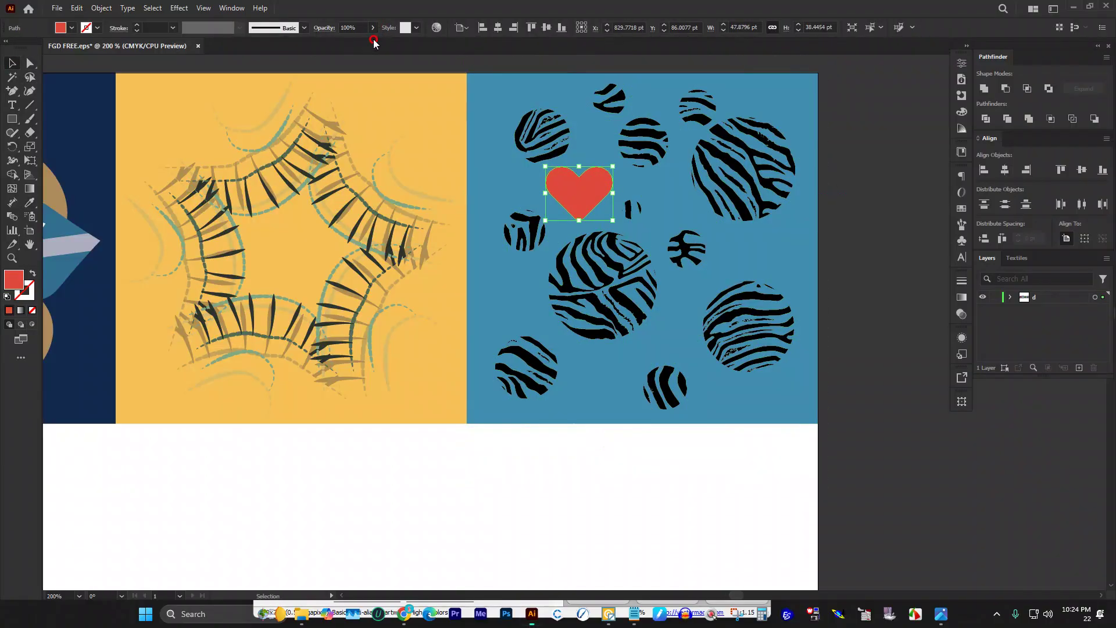
{"action": "left_click", "coordinate": [373, 27]}
{"action": "left_click_drag", "start_coordinate": [357, 44], "coordinate": [356, 43]}
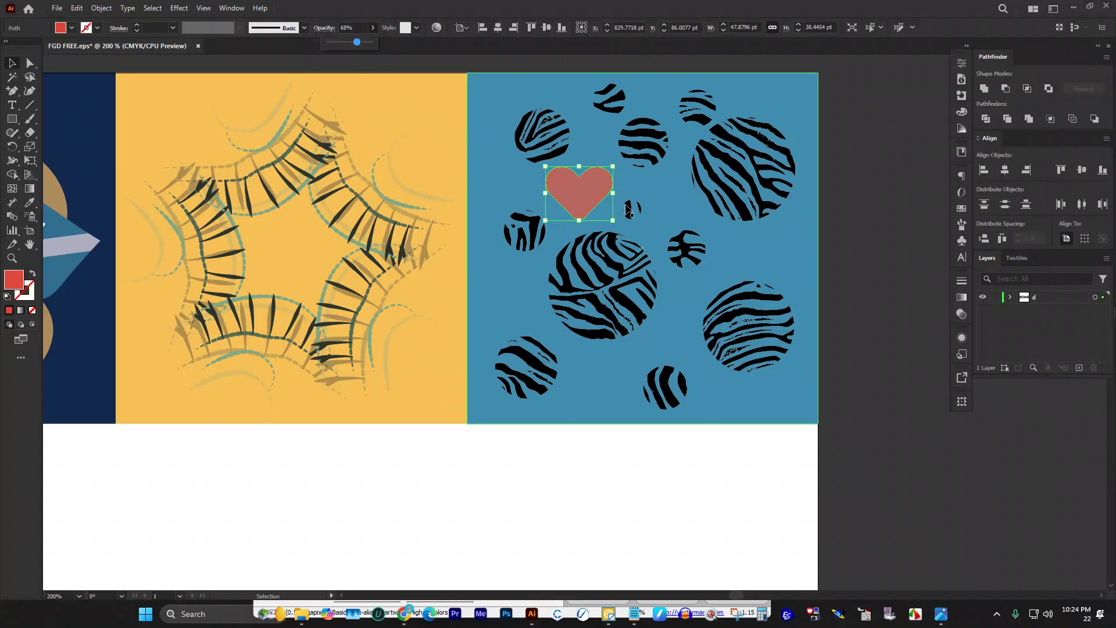
{"action": "left_click", "coordinate": [894, 169]}
{"action": "left_click", "coordinate": [589, 190]}
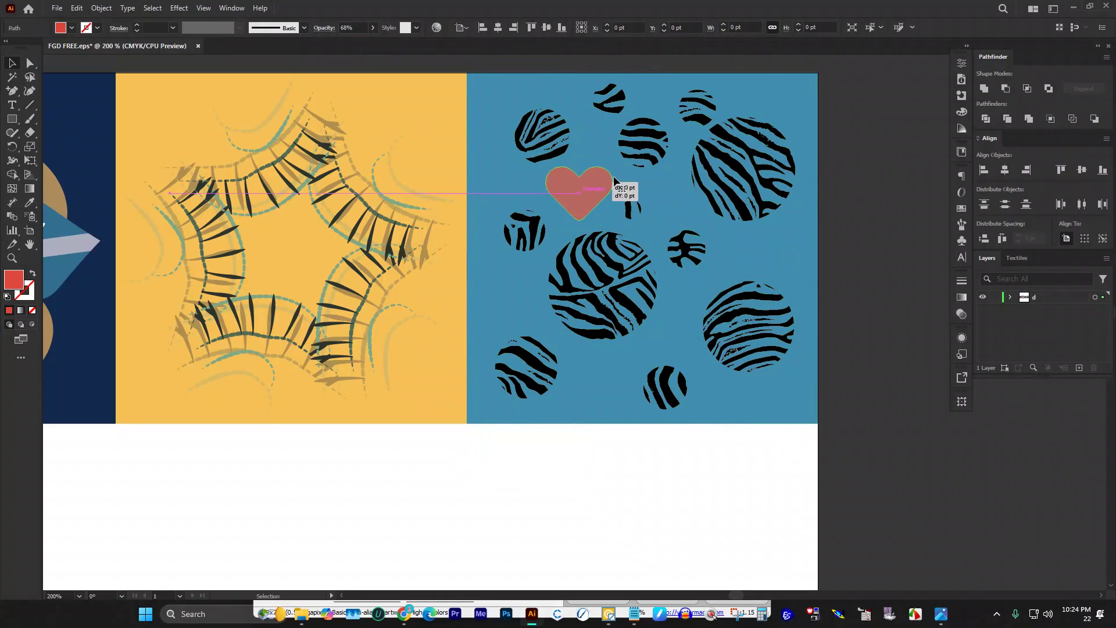
{"action": "left_click_drag", "start_coordinate": [615, 164], "coordinate": [506, 115]}
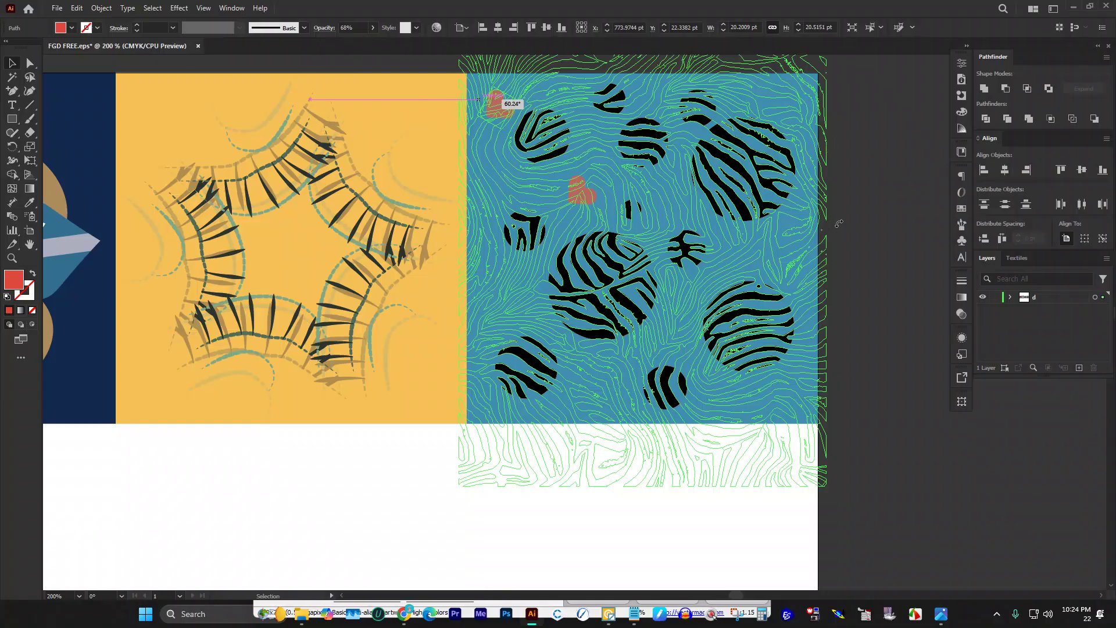
Step: Spread tilted heart copies across the zebra tile, including the top-right corner and middle
{"action": "left_click_drag", "start_coordinate": [847, 227], "coordinate": [847, 226]}
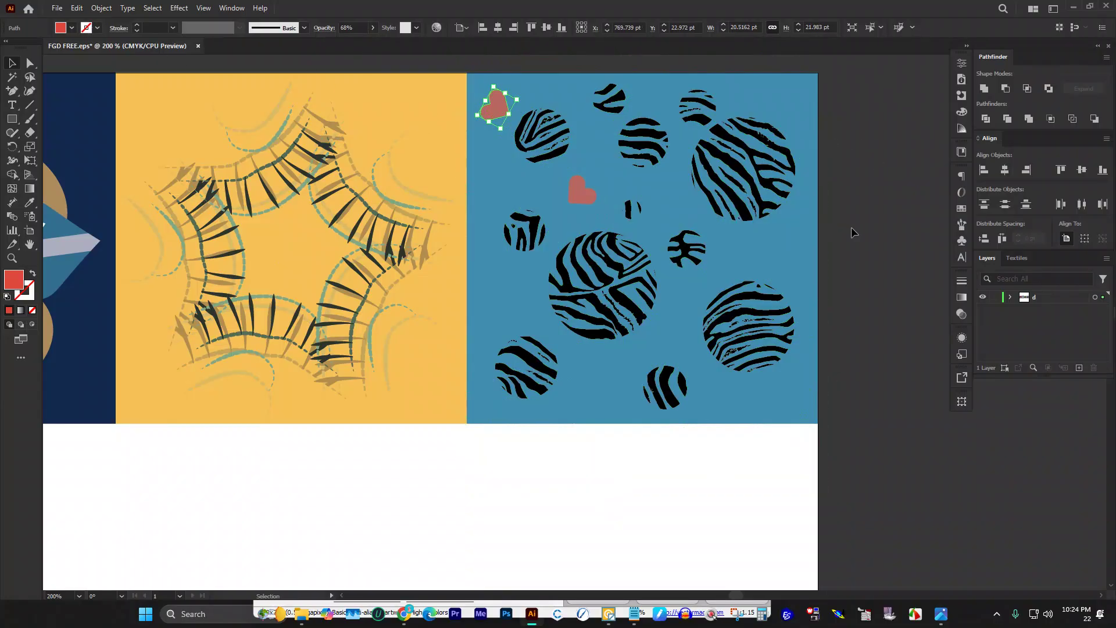
{"action": "left_click_drag", "start_coordinate": [499, 107], "coordinate": [589, 377]}
{"action": "left_click_drag", "start_coordinate": [583, 198], "coordinate": [756, 262]}
{"action": "left_click_drag", "start_coordinate": [498, 110], "coordinate": [785, 104]}
{"action": "left_click_drag", "start_coordinate": [755, 253], "coordinate": [673, 205]}
{"action": "left_click_drag", "start_coordinate": [591, 194], "coordinate": [625, 289]}
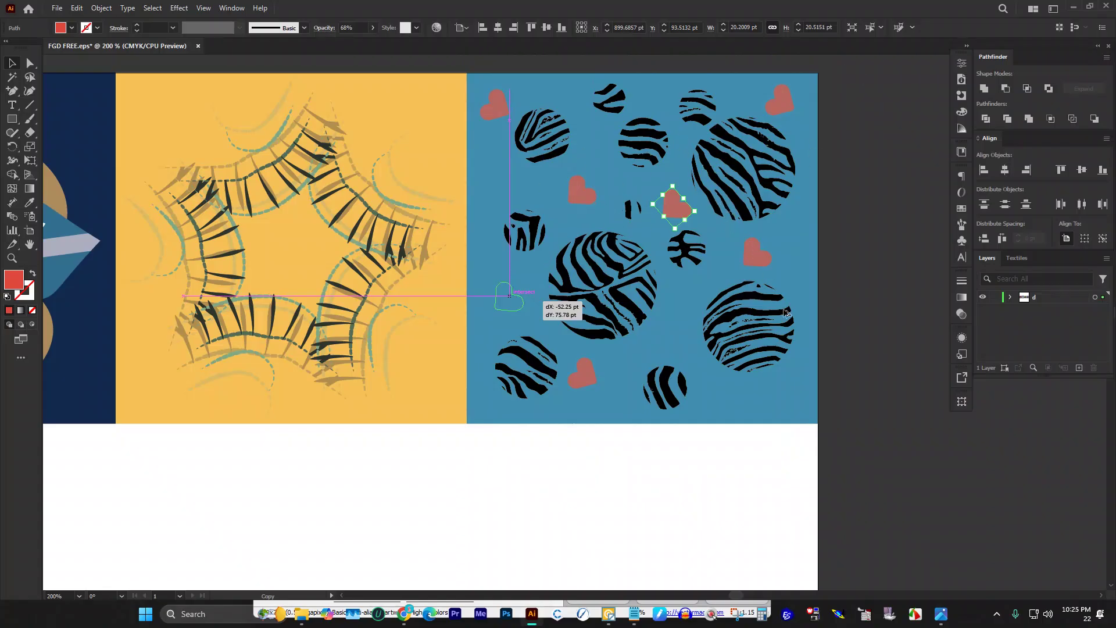
{"action": "left_click_drag", "start_coordinate": [754, 249], "coordinate": [740, 252]}
{"action": "left_click_drag", "start_coordinate": [882, 451], "coordinate": [487, 99]}
Step: Turn the selected zebra-tile hearts white and zoom out to all four tiles
{"action": "key", "text": "i"}
{"action": "left_click", "coordinate": [569, 526]}
{"action": "left_click", "coordinate": [14, 62]}
{"action": "key", "text": "ctrl+minus"}
{"action": "key", "text": "ctrl+minus"}
{"action": "key", "text": "ctrl+minus"}
{"action": "left_click", "coordinate": [752, 319]}
{"action": "scroll", "coordinate": [736, 289], "scroll_direction": "down", "scroll_amount": 1}
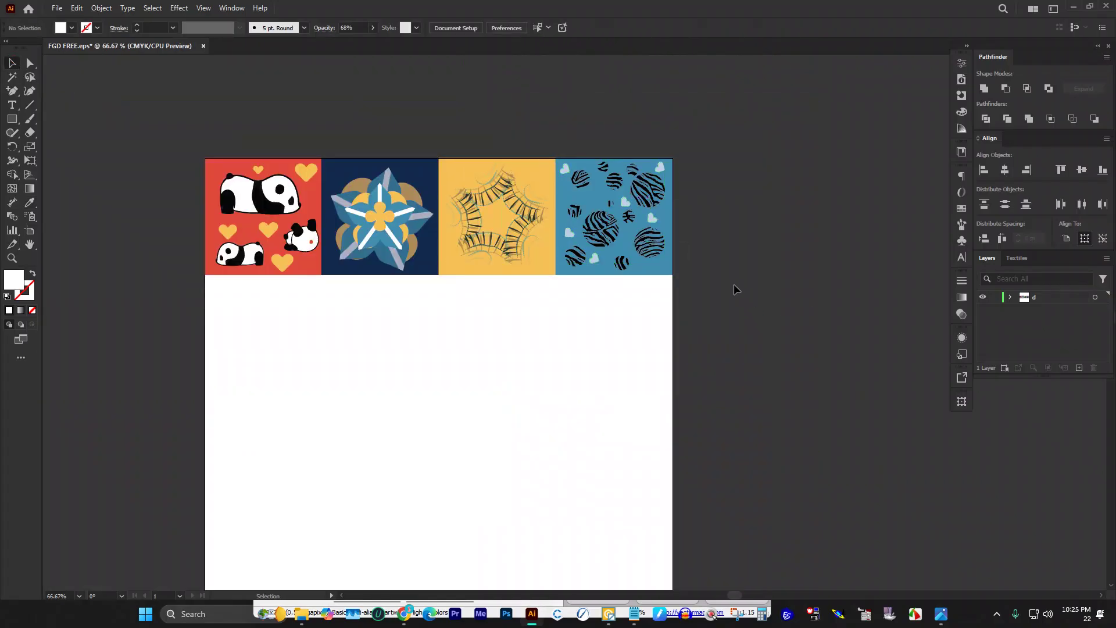
Step: Select the row of four tiles and duplicate it below as a second row
{"action": "left_click_drag", "start_coordinate": [278, 314], "coordinate": [299, 340]}
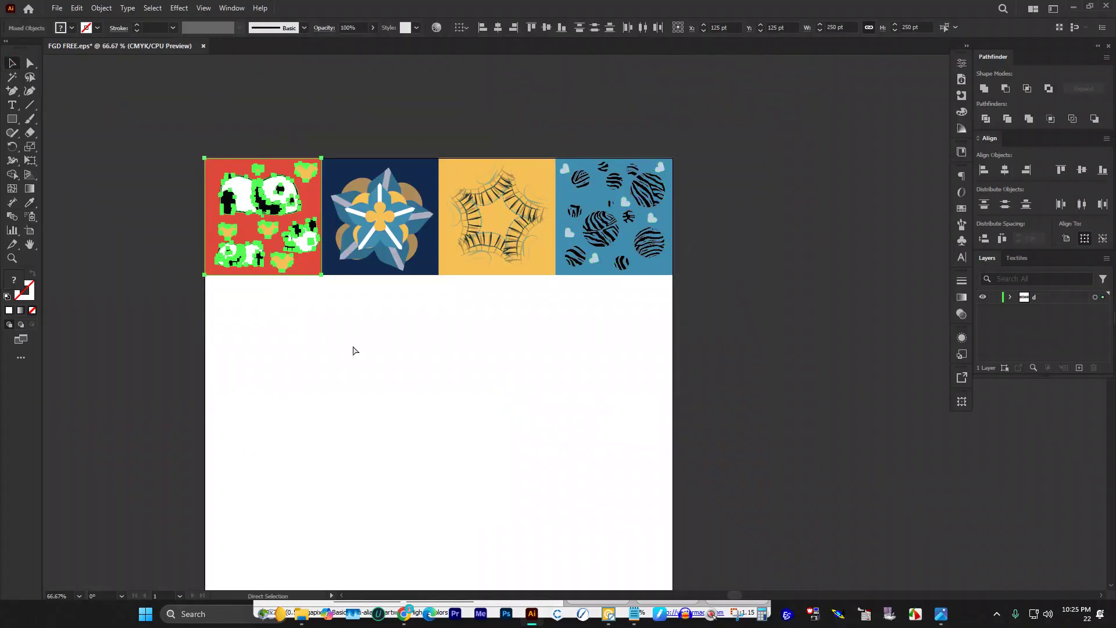
{"action": "left_click", "coordinate": [404, 272]}
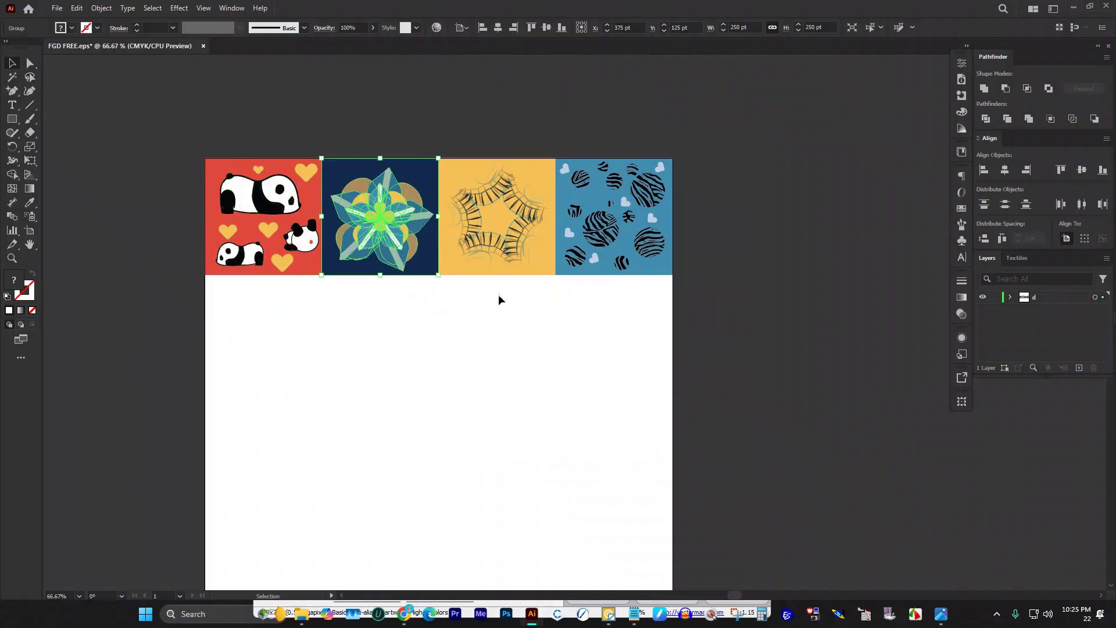
{"action": "left_click_drag", "start_coordinate": [575, 107], "coordinate": [715, 348]}
{"action": "key", "text": "a"}
{"action": "left_click_drag", "start_coordinate": [568, 137], "coordinate": [762, 355]}
{"action": "left_click", "coordinate": [735, 329]}
{"action": "key", "text": "v"}
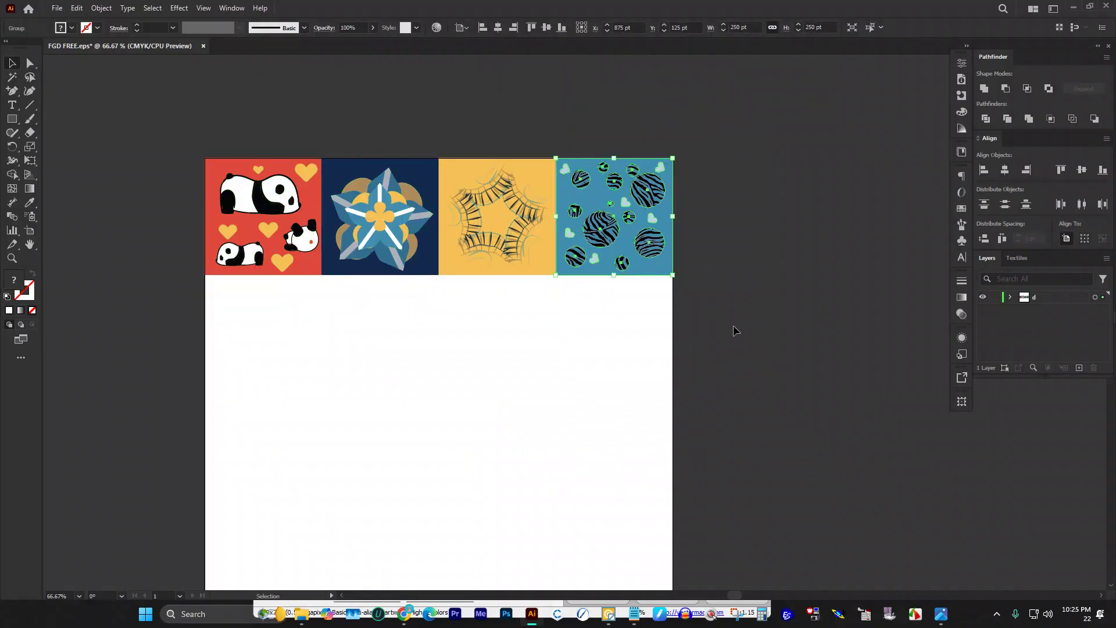
{"action": "scroll", "coordinate": [601, 262], "scroll_direction": "down", "scroll_amount": 2}
{"action": "scroll", "coordinate": [364, 187], "scroll_direction": "up", "scroll_amount": 1}
{"action": "left_click_drag", "start_coordinate": [195, 103], "coordinate": [730, 293]}
{"action": "scroll", "coordinate": [548, 283], "scroll_direction": "down", "scroll_amount": 3}
{"action": "left_click_drag", "start_coordinate": [302, 173], "coordinate": [399, 273]}
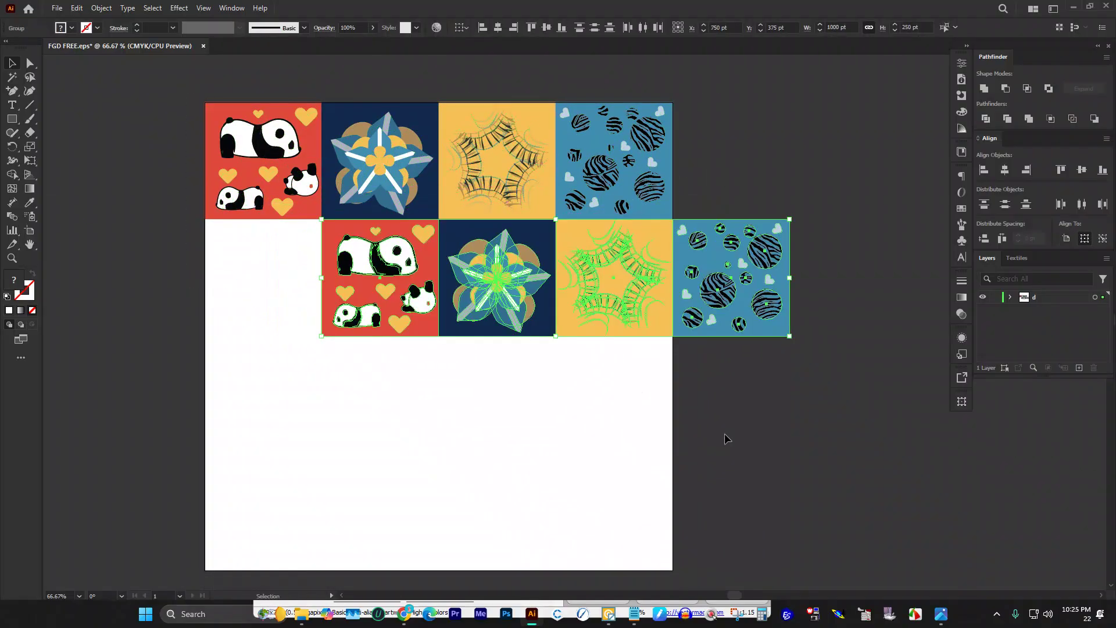
{"action": "left_click", "coordinate": [786, 418]}
Step: Move the zebra tile from the row's end to the start of the second row
{"action": "left_click_drag", "start_coordinate": [755, 264], "coordinate": [261, 280]}
{"action": "left_click", "coordinate": [762, 409]}
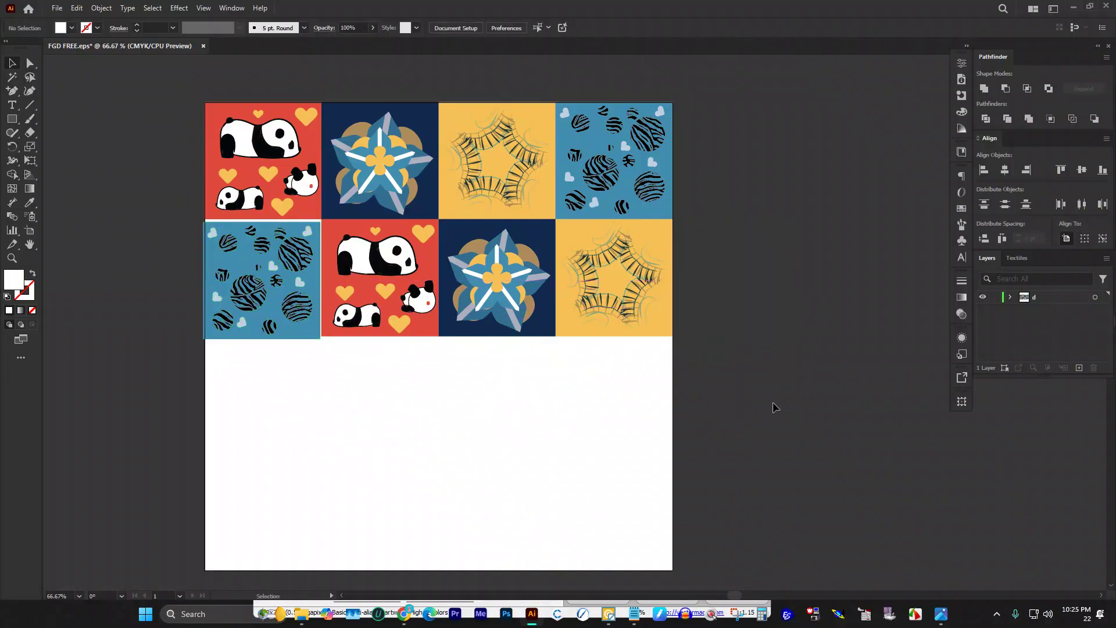
{"action": "left_click_drag", "start_coordinate": [783, 386], "coordinate": [764, 331]}
Step: Fill the third row with yellow, zebra, panda and star tile copies
{"action": "scroll", "coordinate": [580, 162], "scroll_direction": "up", "scroll_amount": 1}
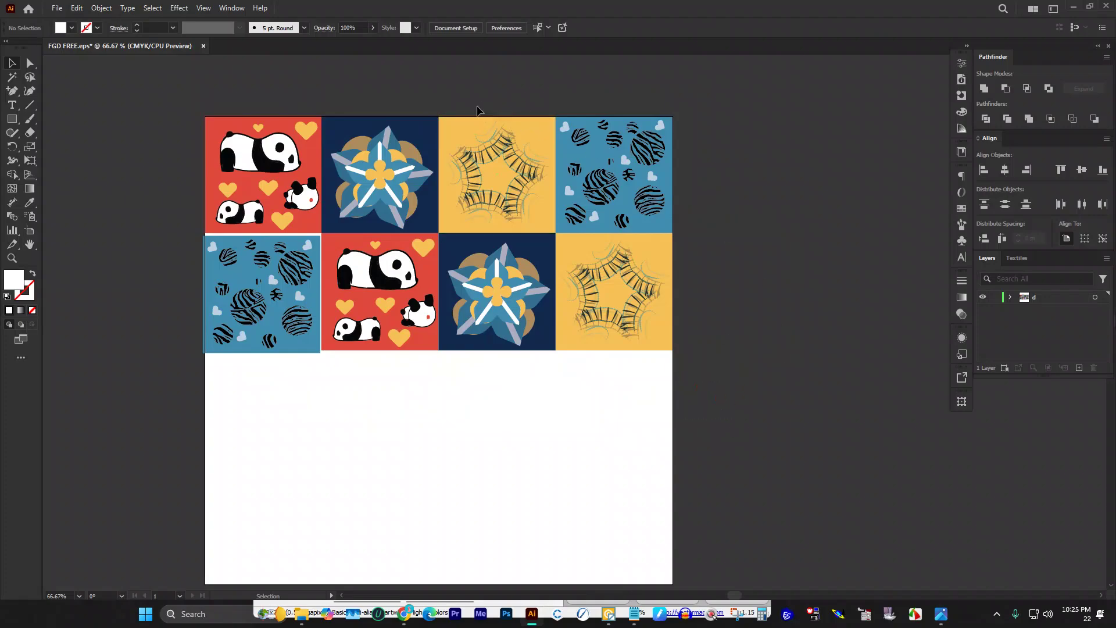
{"action": "left_click_drag", "start_coordinate": [503, 90], "coordinate": [765, 226]}
{"action": "left_click", "coordinate": [682, 194]}
{"action": "scroll", "coordinate": [499, 270], "scroll_direction": "down", "scroll_amount": 1}
{"action": "left_click_drag", "start_coordinate": [404, 124], "coordinate": [667, 349]}
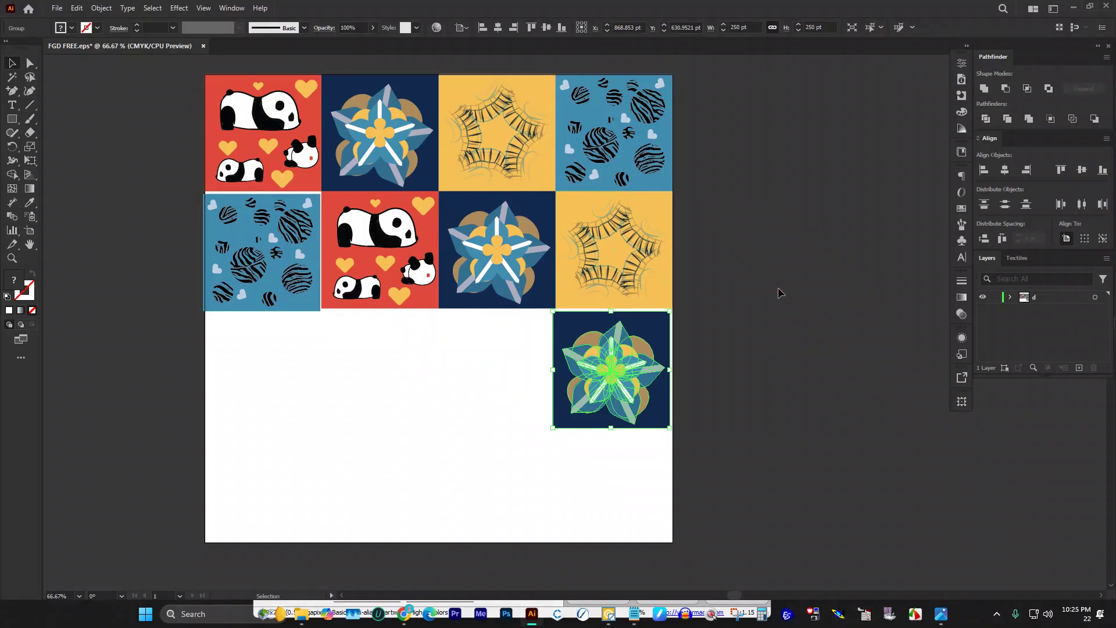
{"action": "left_click", "coordinate": [779, 293]}
{"action": "left_click_drag", "start_coordinate": [652, 247], "coordinate": [325, 361]}
{"action": "left_click_drag", "start_coordinate": [505, 263], "coordinate": [393, 382]}
{"action": "left_click", "coordinate": [443, 373]}
{"action": "key", "text": "ctrl+z"}
{"action": "left_click_drag", "start_coordinate": [649, 129], "coordinate": [420, 364]}
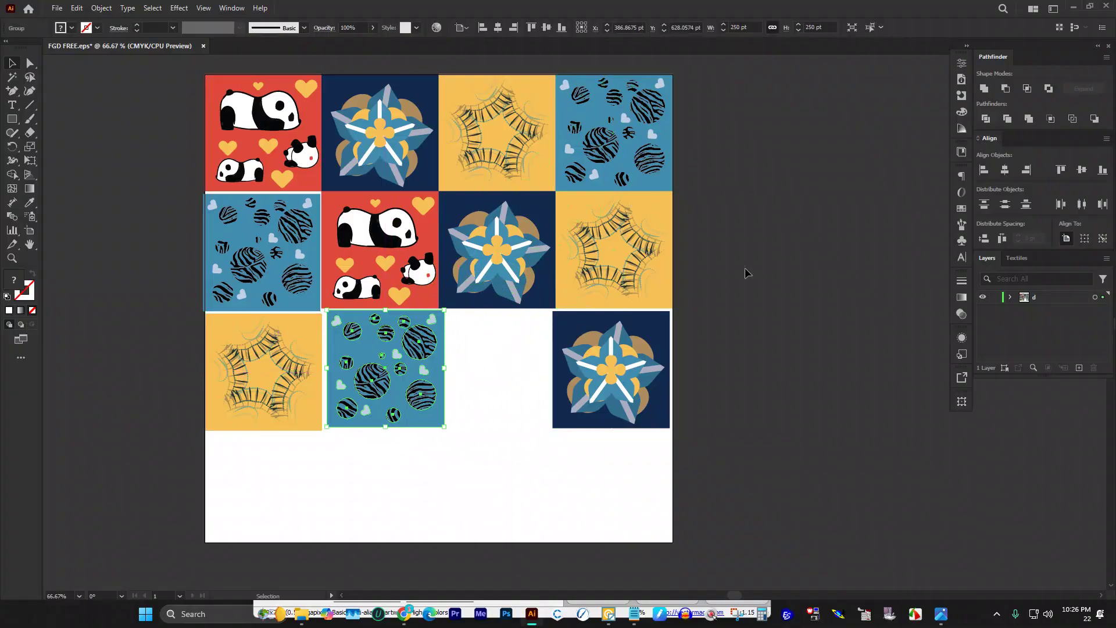
{"action": "left_click_drag", "start_coordinate": [391, 246], "coordinate": [506, 364]}
Step: Fill the fourth row with star, yellow, zebra and panda tile copies
{"action": "scroll", "coordinate": [811, 310], "scroll_direction": "down", "scroll_amount": 1}
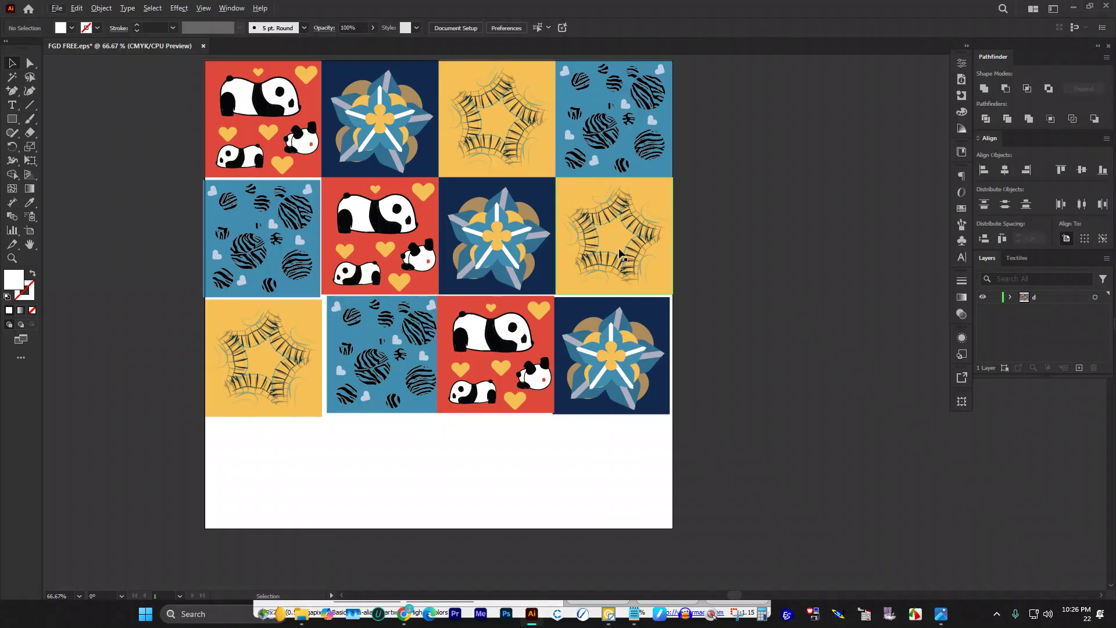
{"action": "left_click_drag", "start_coordinate": [610, 226], "coordinate": [375, 468]}
{"action": "scroll", "coordinate": [406, 442], "scroll_direction": "down", "scroll_amount": 4}
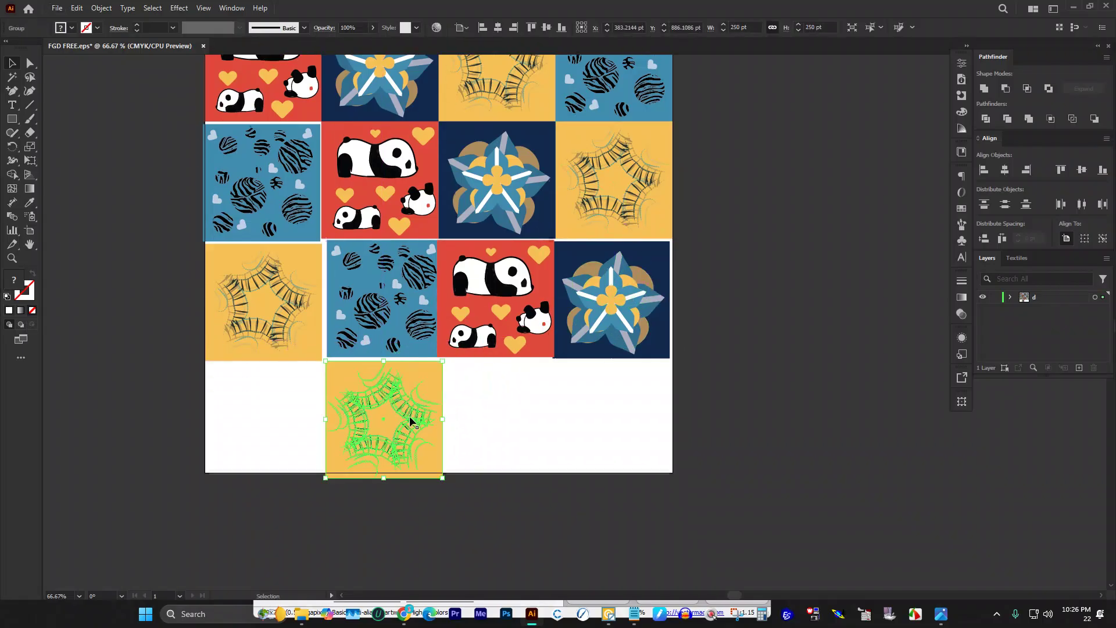
{"action": "scroll", "coordinate": [562, 342], "scroll_direction": "up", "scroll_amount": 3}
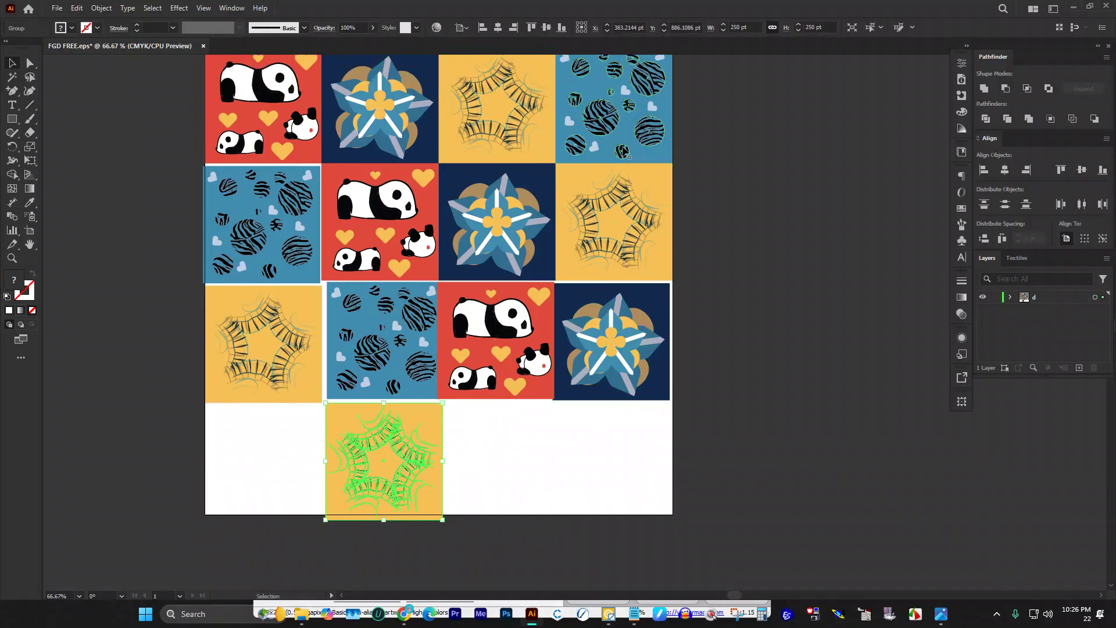
{"action": "left_click_drag", "start_coordinate": [473, 245], "coordinate": [279, 451]}
{"action": "left_click", "coordinate": [513, 432]}
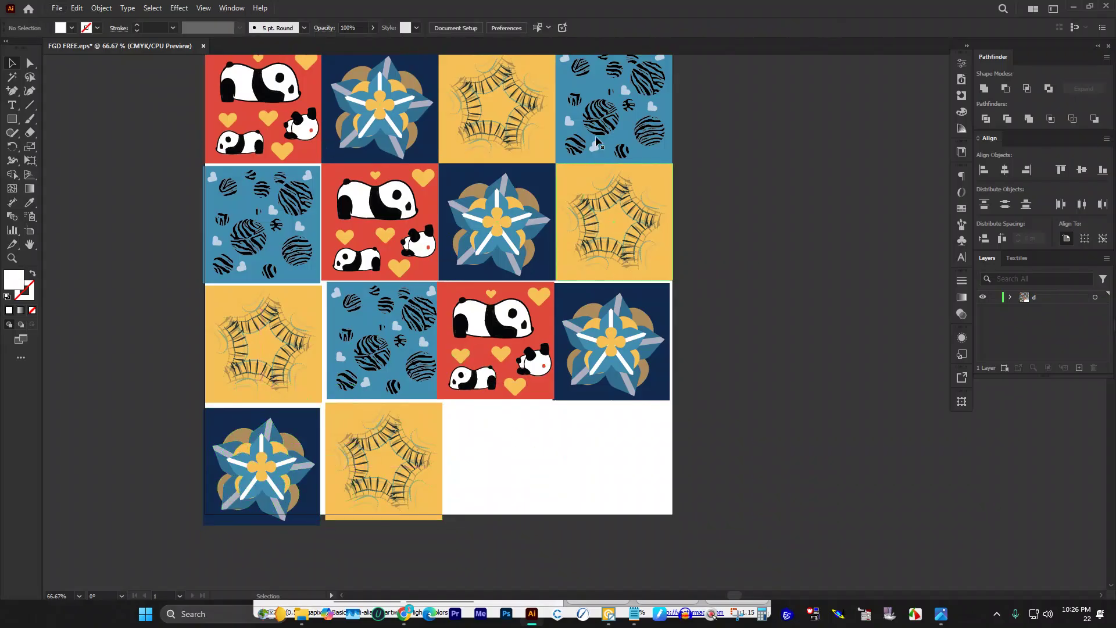
{"action": "left_click_drag", "start_coordinate": [606, 129], "coordinate": [508, 481]}
{"action": "left_click_drag", "start_coordinate": [281, 135], "coordinate": [649, 492]}
{"action": "left_click", "coordinate": [807, 416]}
{"action": "scroll", "coordinate": [407, 238], "scroll_direction": "up", "scroll_amount": 1}
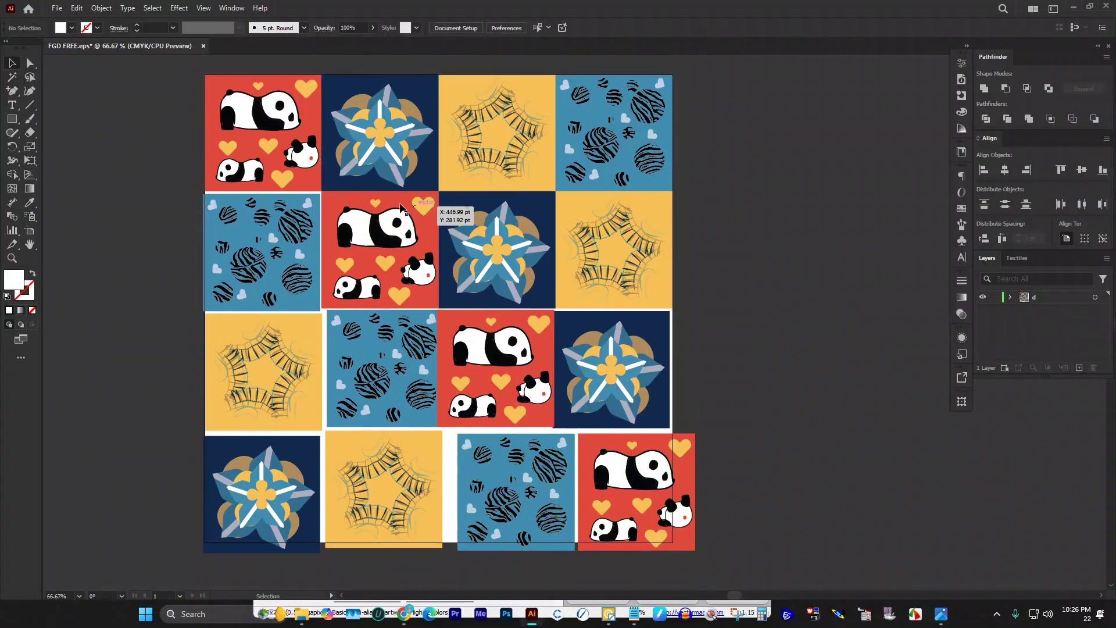
{"action": "scroll", "coordinate": [420, 212], "scroll_direction": "up", "scroll_amount": 1}
{"action": "left_click_drag", "start_coordinate": [182, 234], "coordinate": [726, 301]}
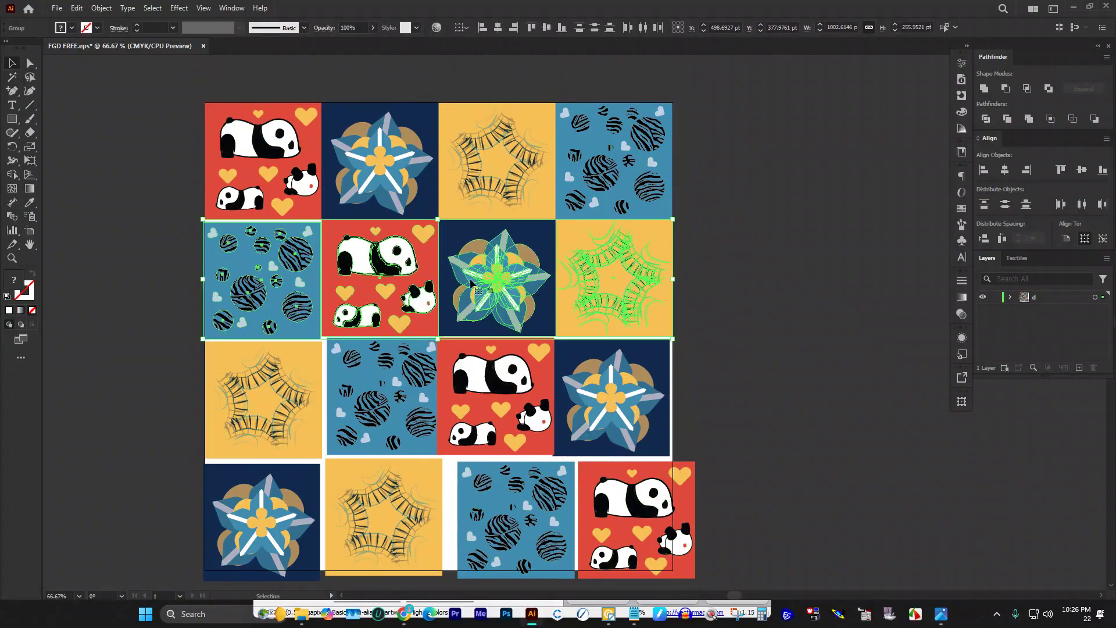
Step: Top-align the second-row tiles and space them edge to edge at 0 pt
{"action": "left_click", "coordinate": [306, 255]}
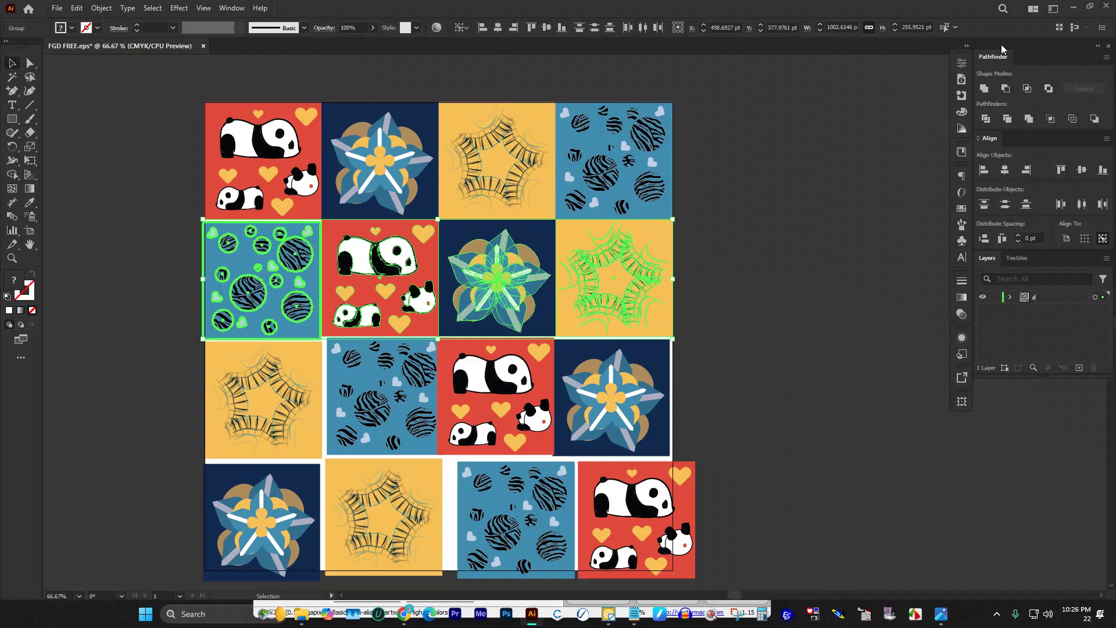
{"action": "left_click", "coordinate": [1067, 171]}
{"action": "left_click", "coordinate": [1004, 239]}
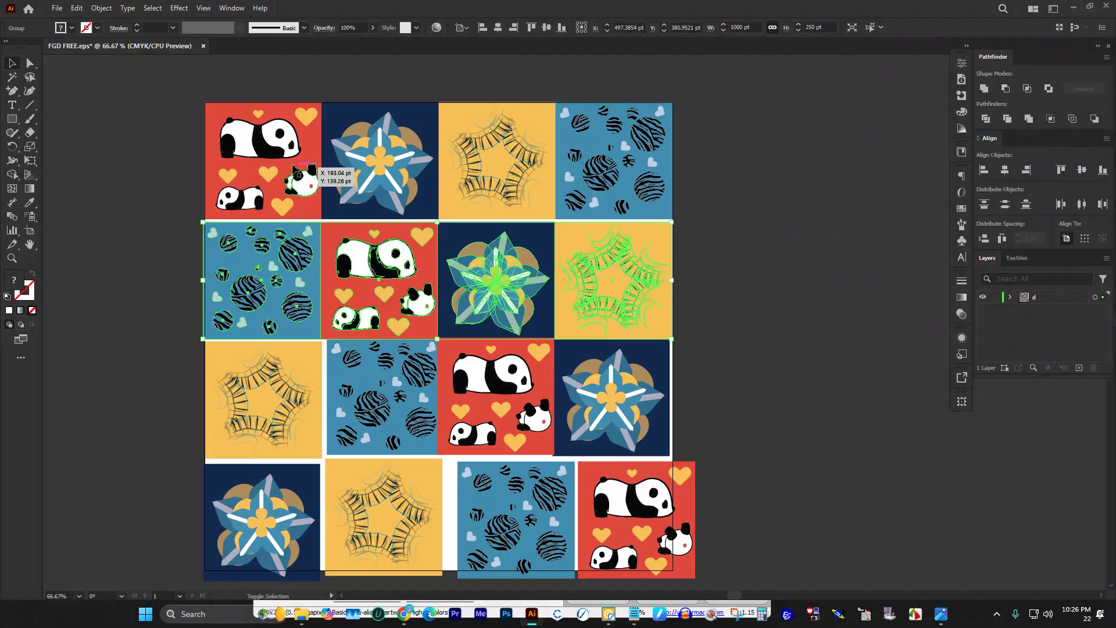
{"action": "left_click", "coordinate": [269, 167], "text": "shift"}
{"action": "left_click", "coordinate": [269, 166]}
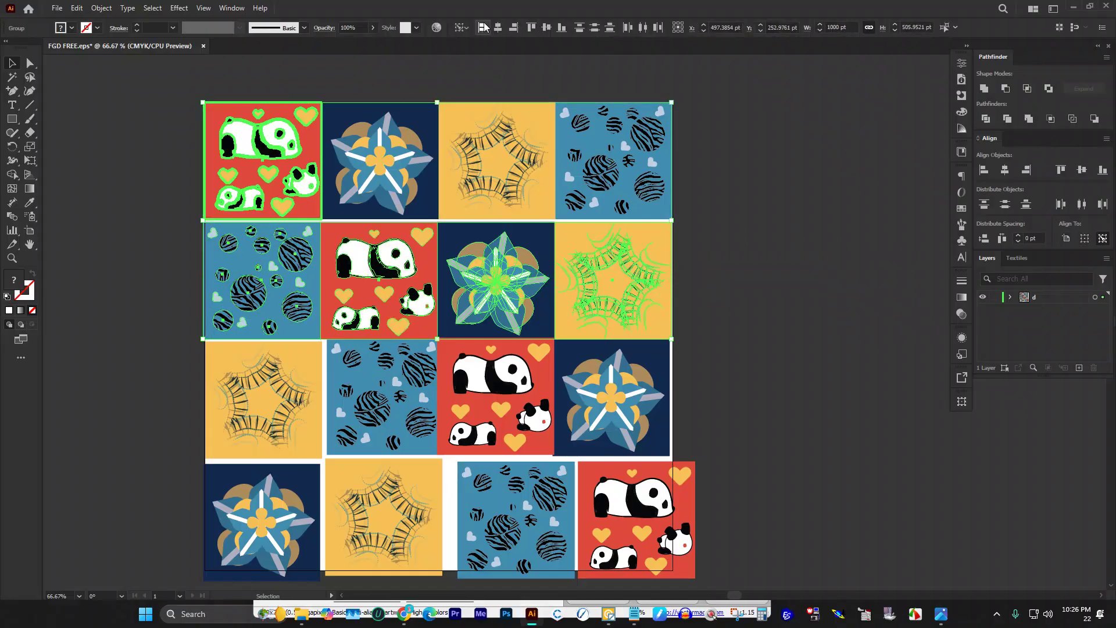
{"action": "left_click", "coordinate": [781, 257]}
{"action": "scroll", "coordinate": [781, 257], "scroll_direction": "down", "scroll_amount": 2}
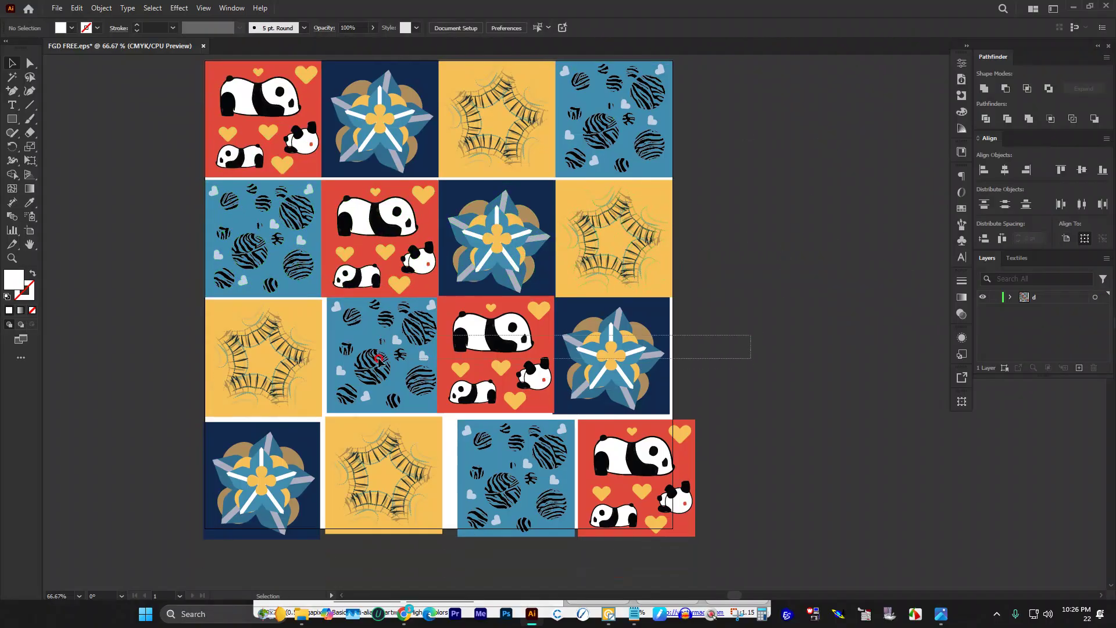
Step: Top-align and close the gaps in the third and bottom rows at 0 pt spacing
{"action": "left_click_drag", "start_coordinate": [426, 363], "coordinate": [319, 356]}
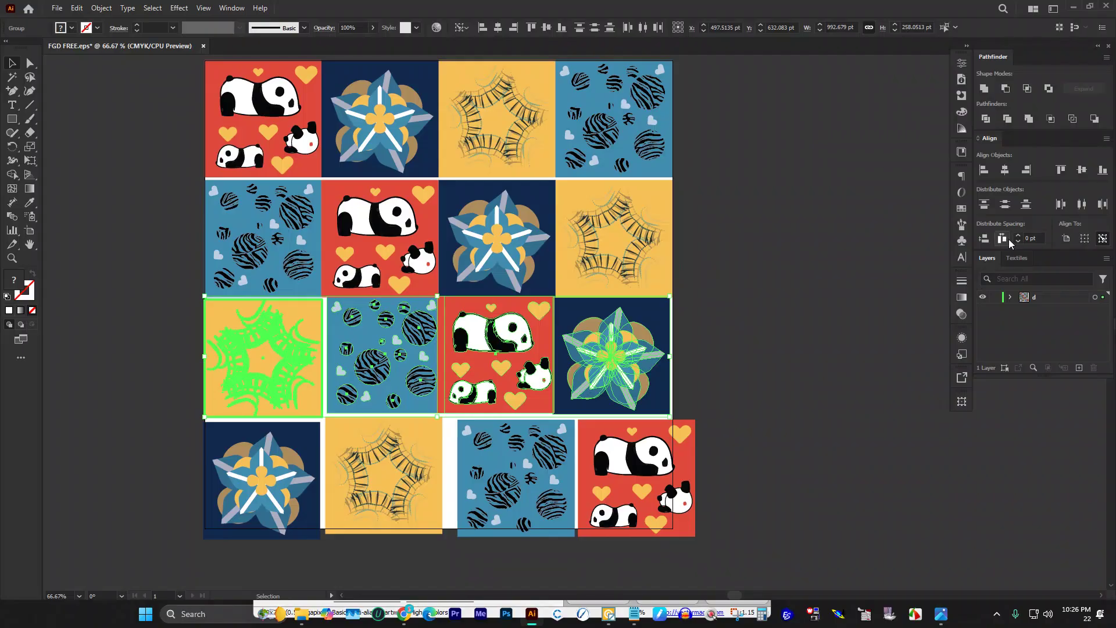
{"action": "left_click", "coordinate": [1061, 204]}
{"action": "left_click", "coordinate": [1061, 169]}
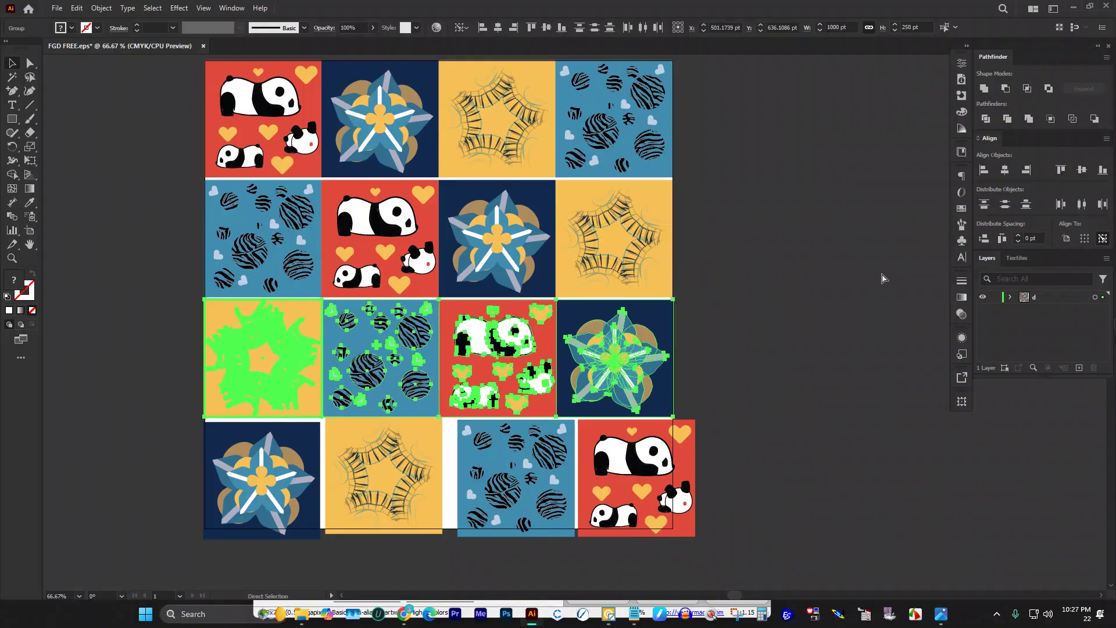
{"action": "scroll", "coordinate": [783, 281], "scroll_direction": "down", "scroll_amount": 2}
{"action": "left_click_drag", "start_coordinate": [761, 424], "coordinate": [238, 424]}
{"action": "left_click", "coordinate": [245, 424]}
{"action": "left_click", "coordinate": [1060, 170]}
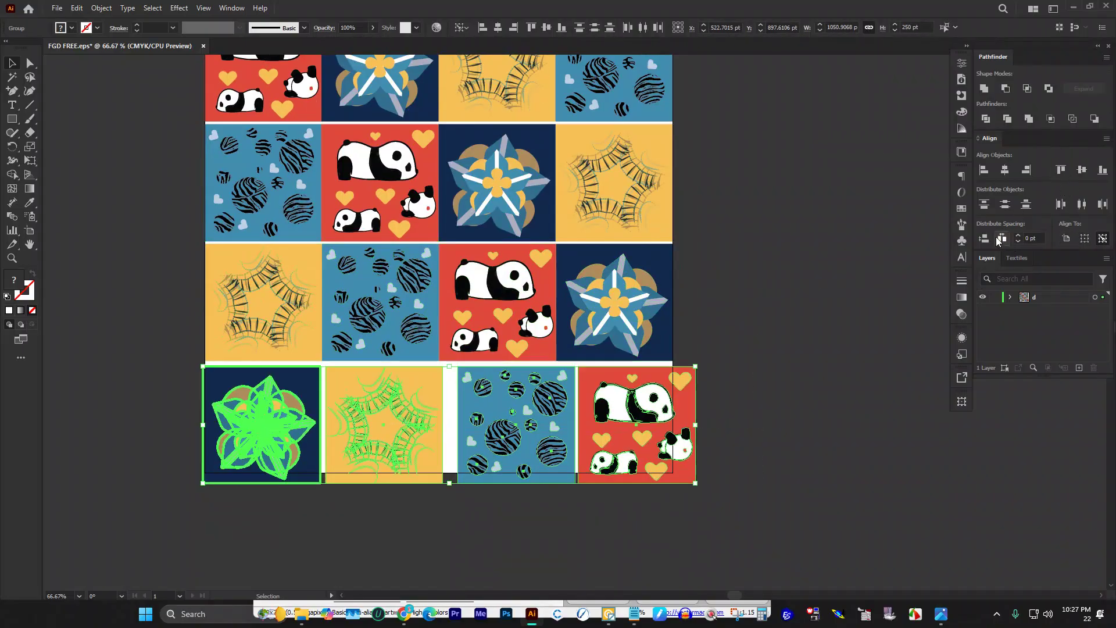
{"action": "left_click", "coordinate": [1001, 238]}
{"action": "left_click", "coordinate": [819, 321]}
{"action": "scroll", "coordinate": [705, 351], "scroll_direction": "up", "scroll_amount": 1}
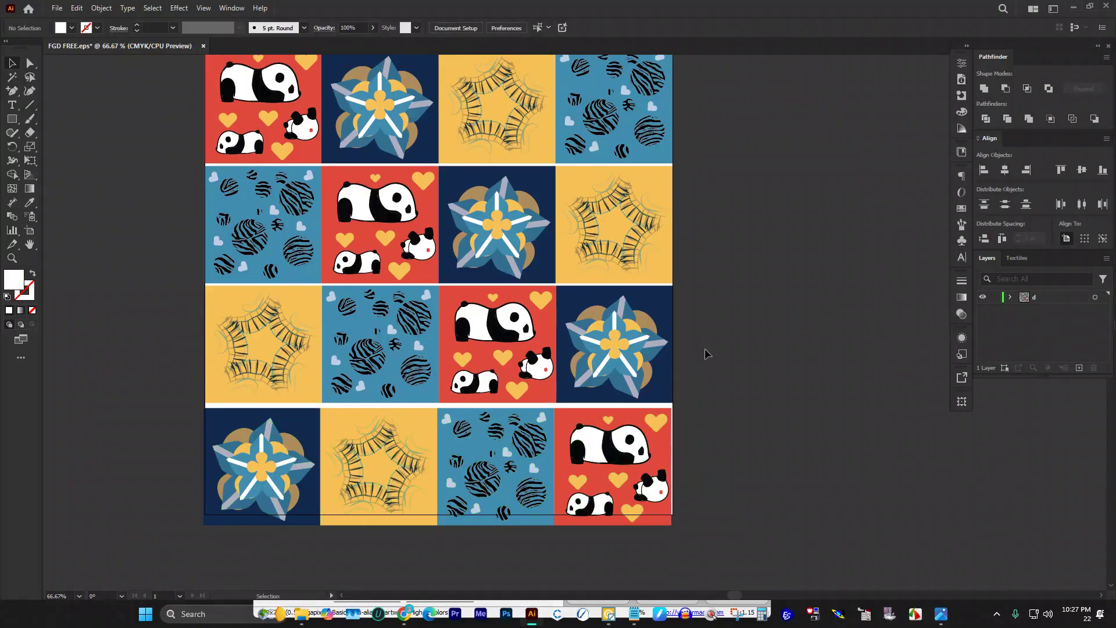
{"action": "scroll", "coordinate": [704, 351], "scroll_direction": "down", "scroll_amount": 2}
Step: Left-align all sixteen tiles and close the gaps between rows into a 1000 pt square
{"action": "left_click_drag", "start_coordinate": [777, 446], "coordinate": [420, 153]}
{"action": "left_click", "coordinate": [497, 216]}
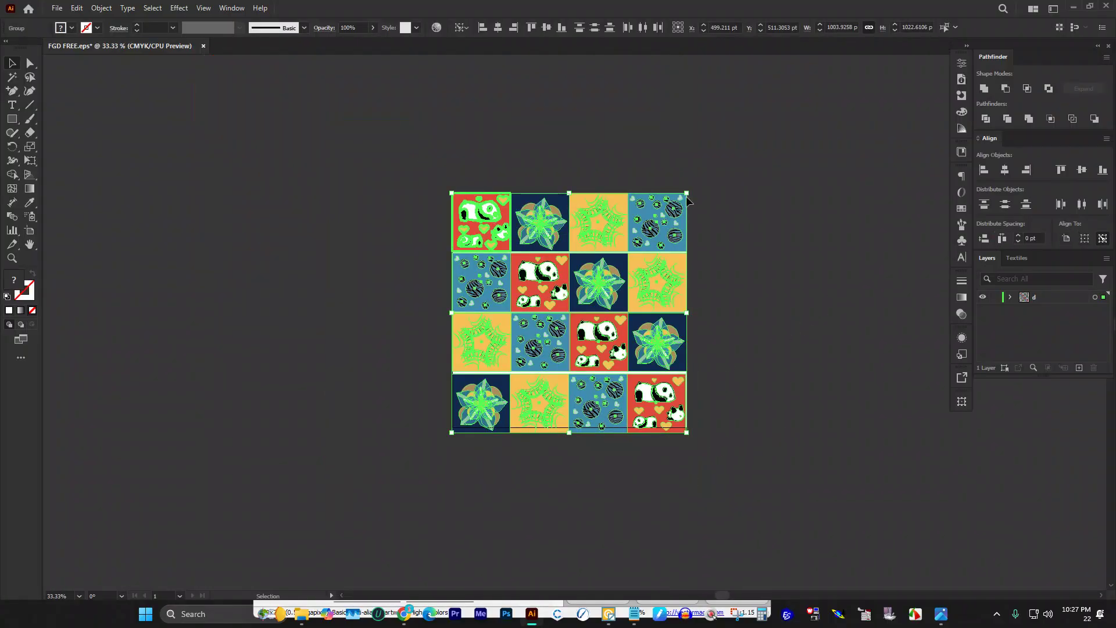
{"action": "left_click", "coordinate": [984, 169]}
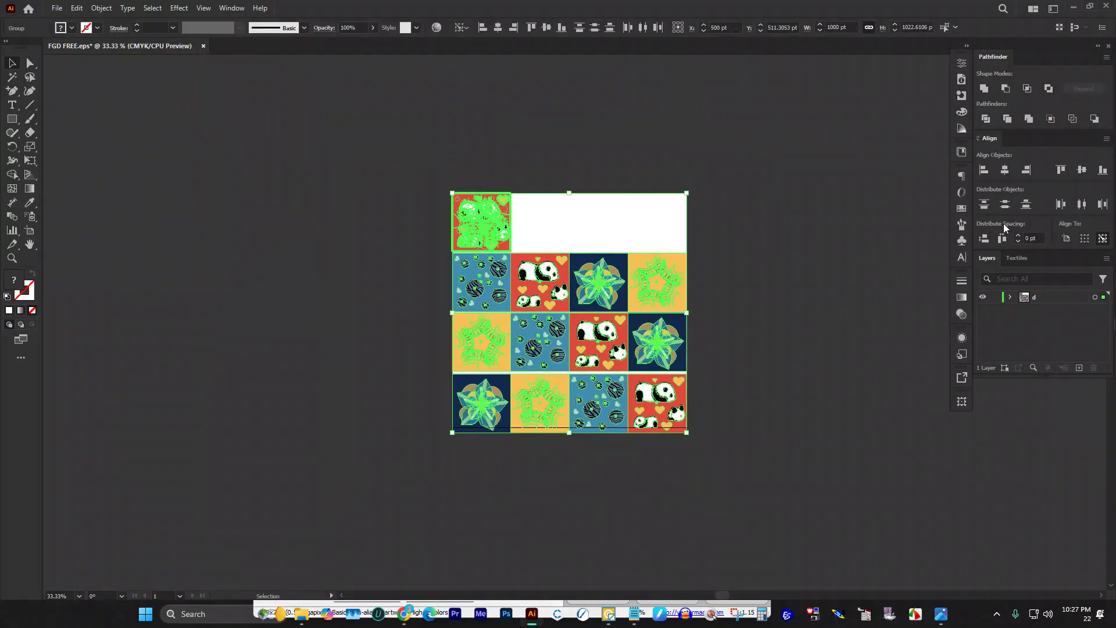
{"action": "left_click_drag", "start_coordinate": [411, 169], "coordinate": [735, 207]}
{"action": "left_click", "coordinate": [405, 169]}
{"action": "left_click_drag", "start_coordinate": [372, 173], "coordinate": [723, 486]}
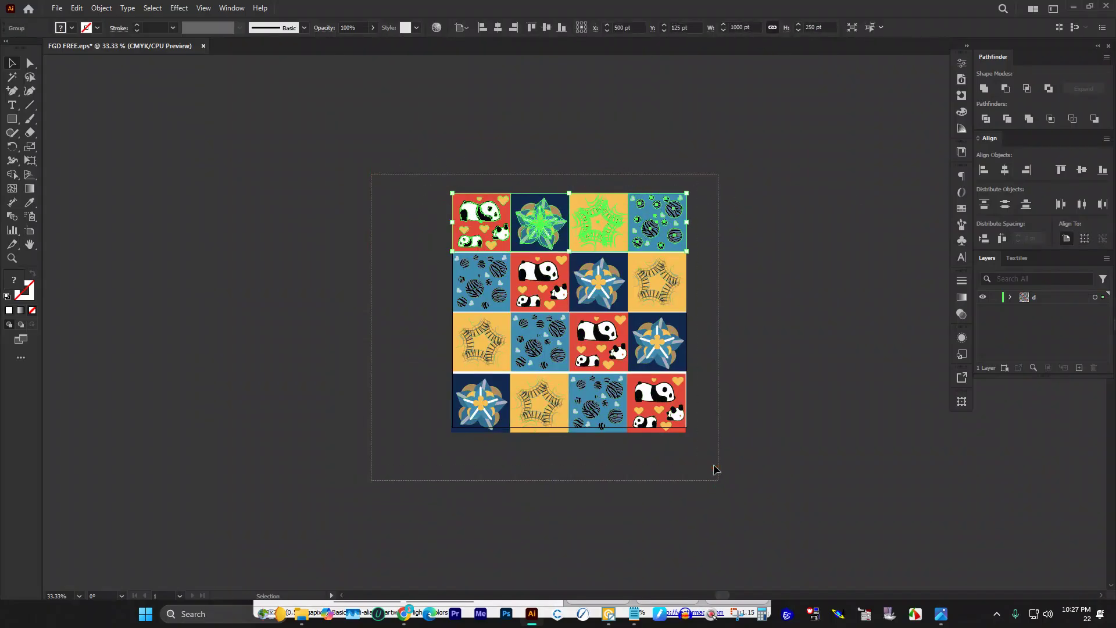
{"action": "left_click", "coordinate": [984, 169]}
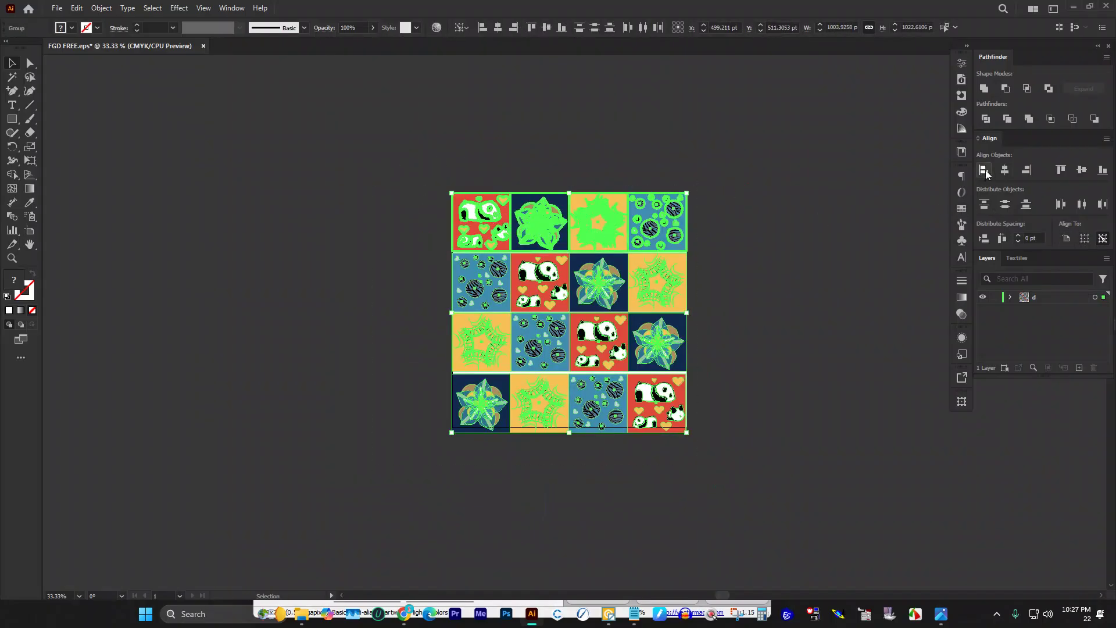
{"action": "left_click", "coordinate": [989, 243]}
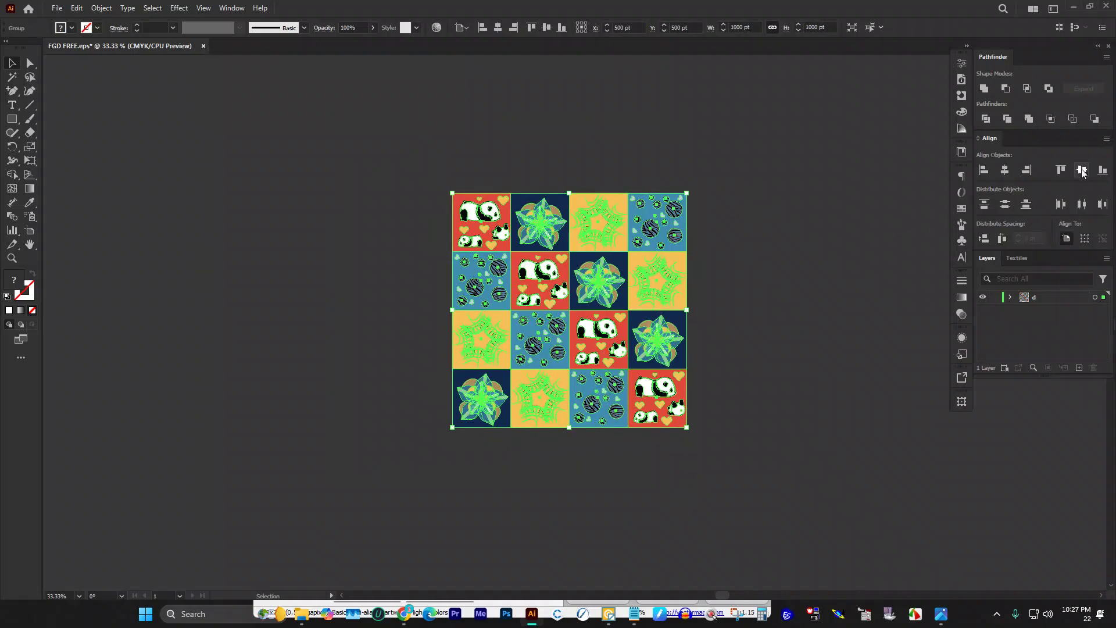
{"action": "left_click", "coordinate": [741, 184]}
{"action": "scroll", "coordinate": [727, 174], "scroll_direction": "down", "scroll_amount": 2}
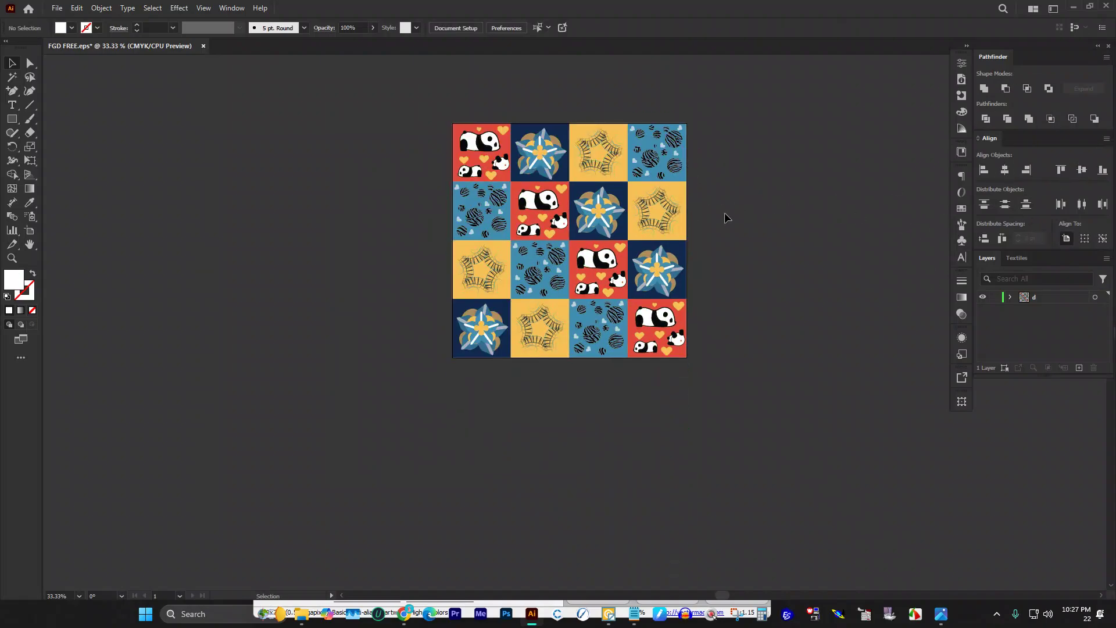
Step: Save the finished tile grid, keeping the legacy EPS format
{"action": "key", "text": "ctrl+s"}
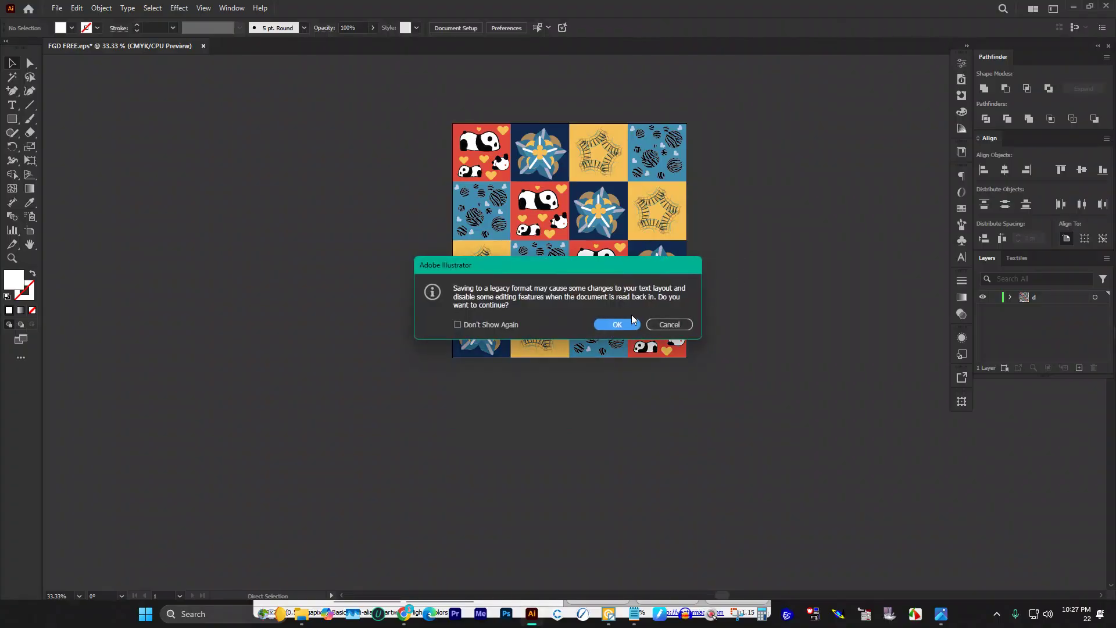
{"action": "left_click", "coordinate": [619, 325]}
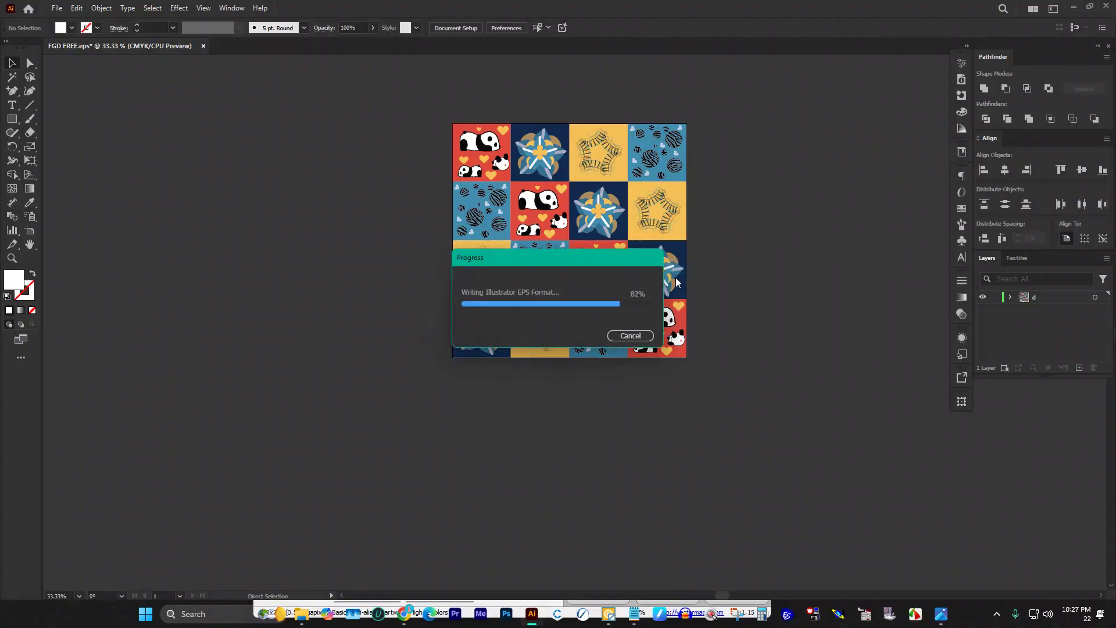
{"action": "scroll", "coordinate": [489, 222], "scroll_direction": "down", "scroll_amount": 1}
Step: Duplicate the grid sideways and then downward into an 8×8 pattern, then bring up the DOWNLOAD folder
{"action": "left_click_drag", "start_coordinate": [491, 221], "coordinate": [353, 210]}
{"action": "left_click", "coordinate": [401, 364]}
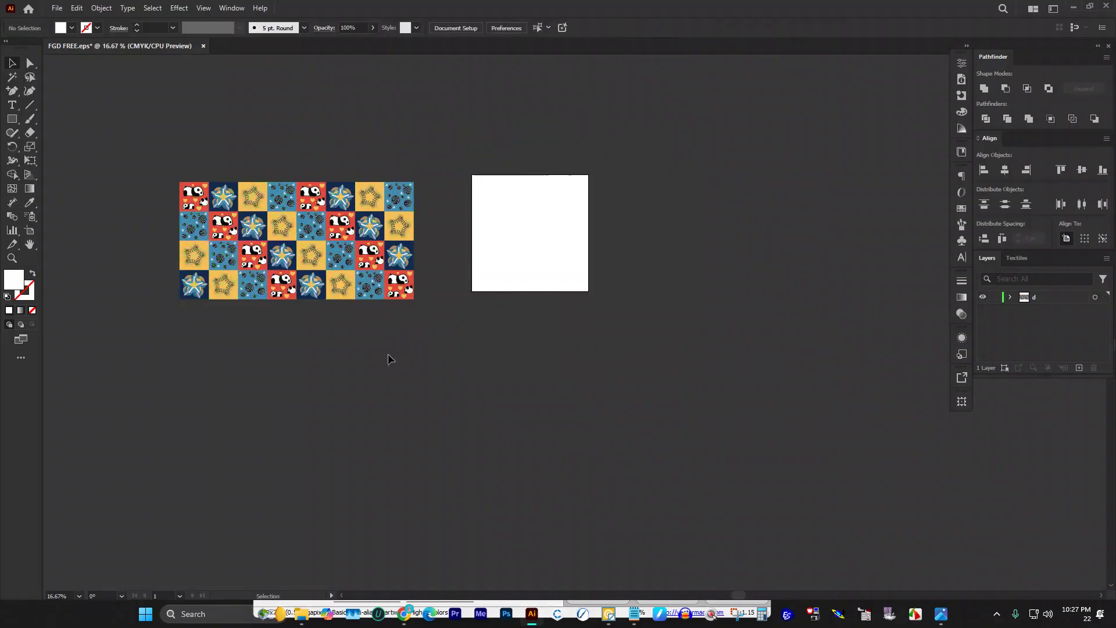
{"action": "left_click_drag", "start_coordinate": [132, 121], "coordinate": [471, 378]}
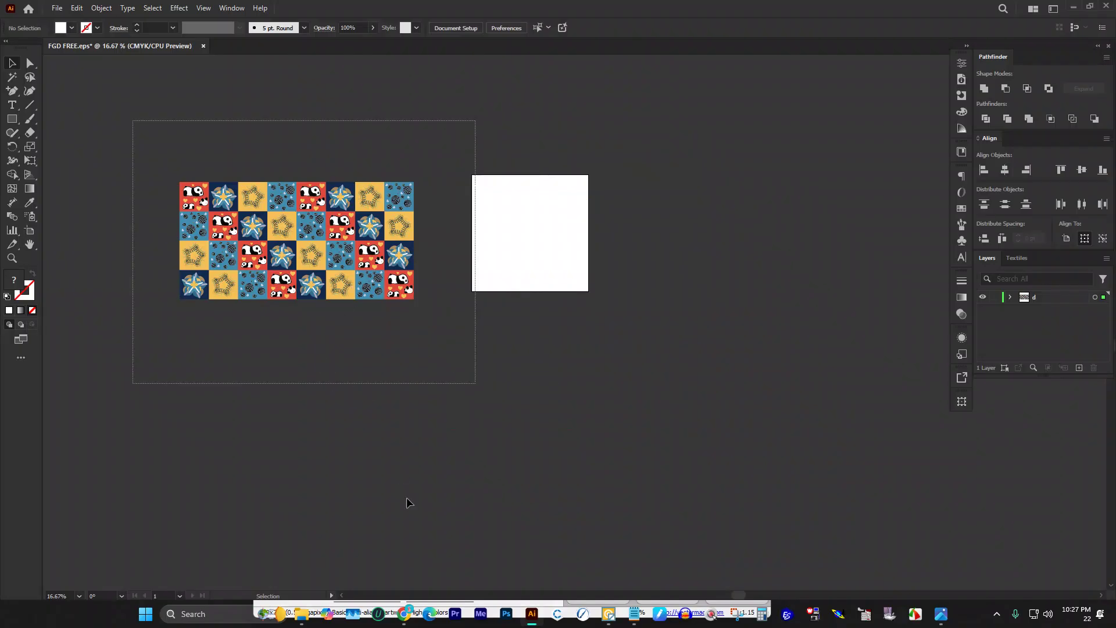
{"action": "key", "text": "ctrl+a"}
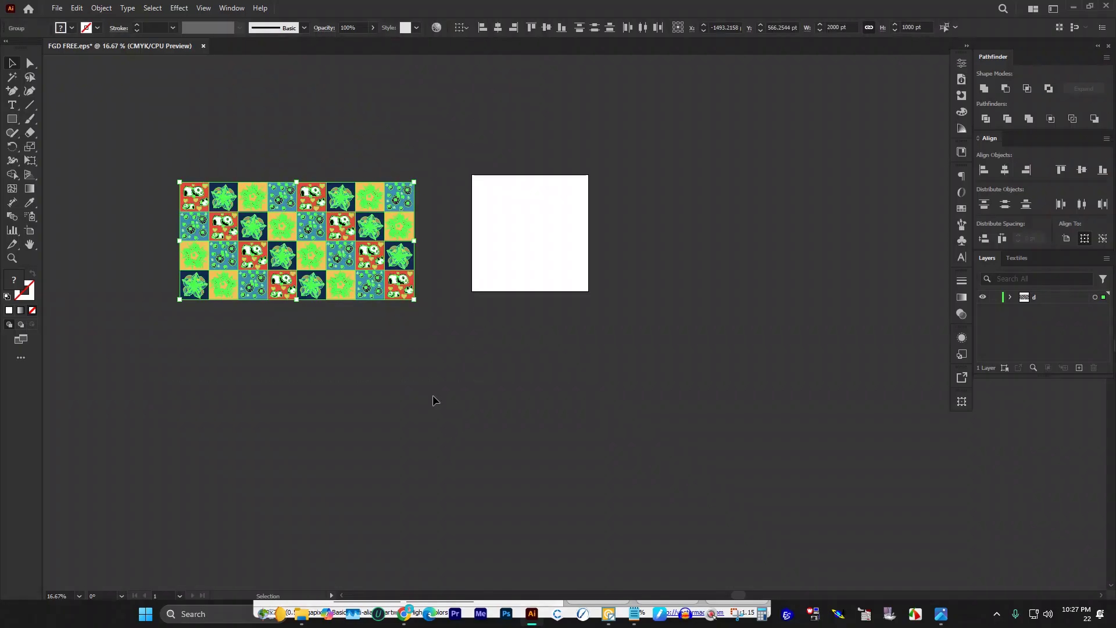
{"action": "left_click_drag", "start_coordinate": [350, 199], "coordinate": [357, 314]}
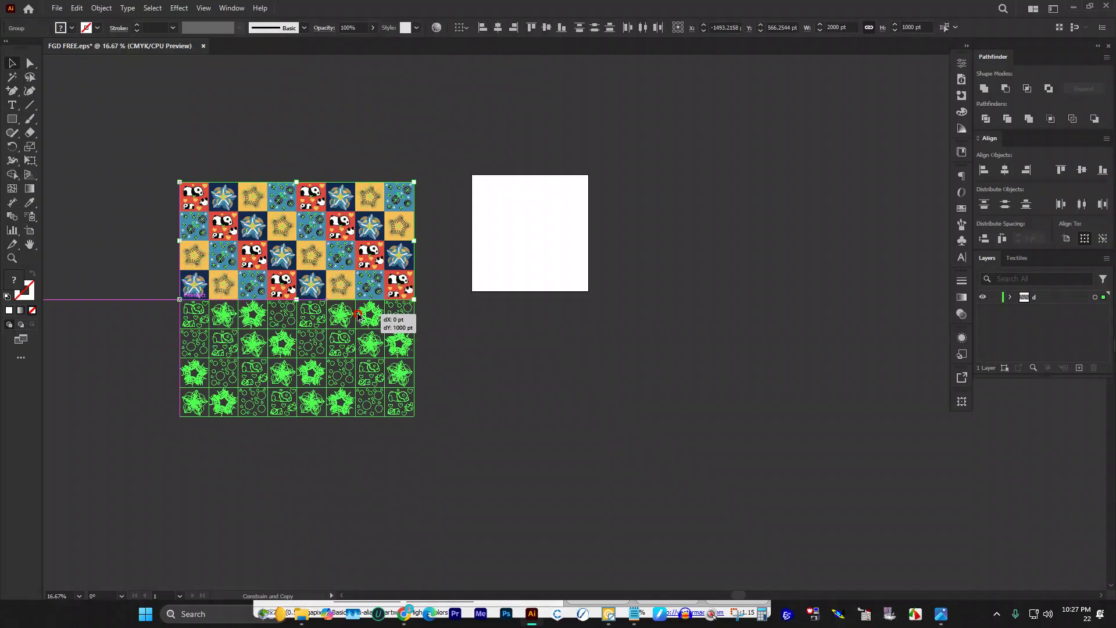
{"action": "left_click", "coordinate": [530, 321]}
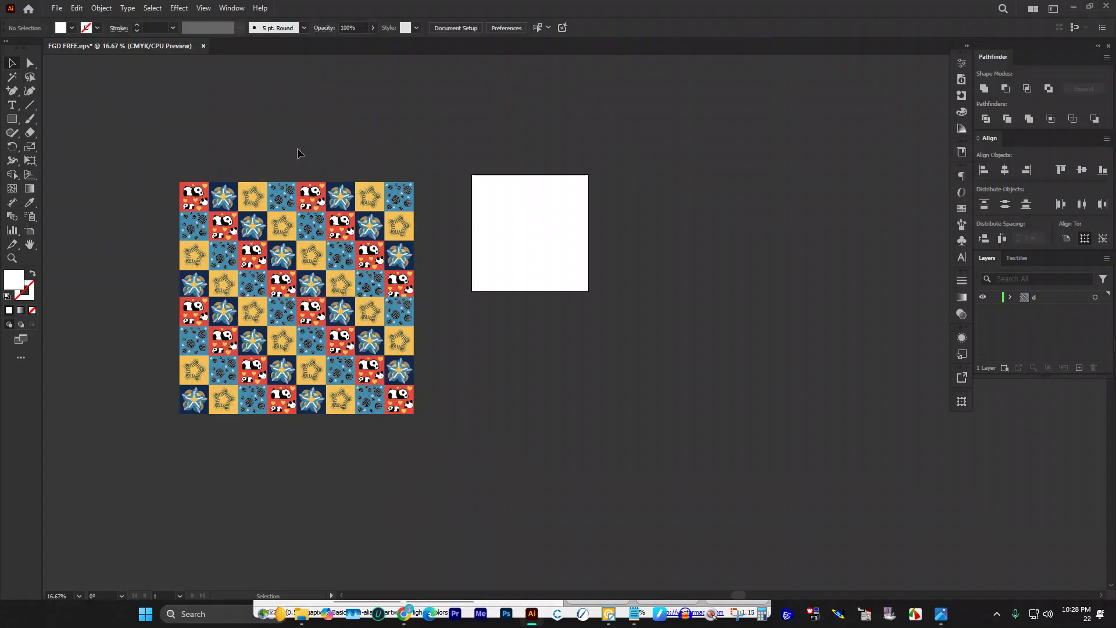
{"action": "scroll", "coordinate": [297, 153], "scroll_direction": "down", "scroll_amount": 2}
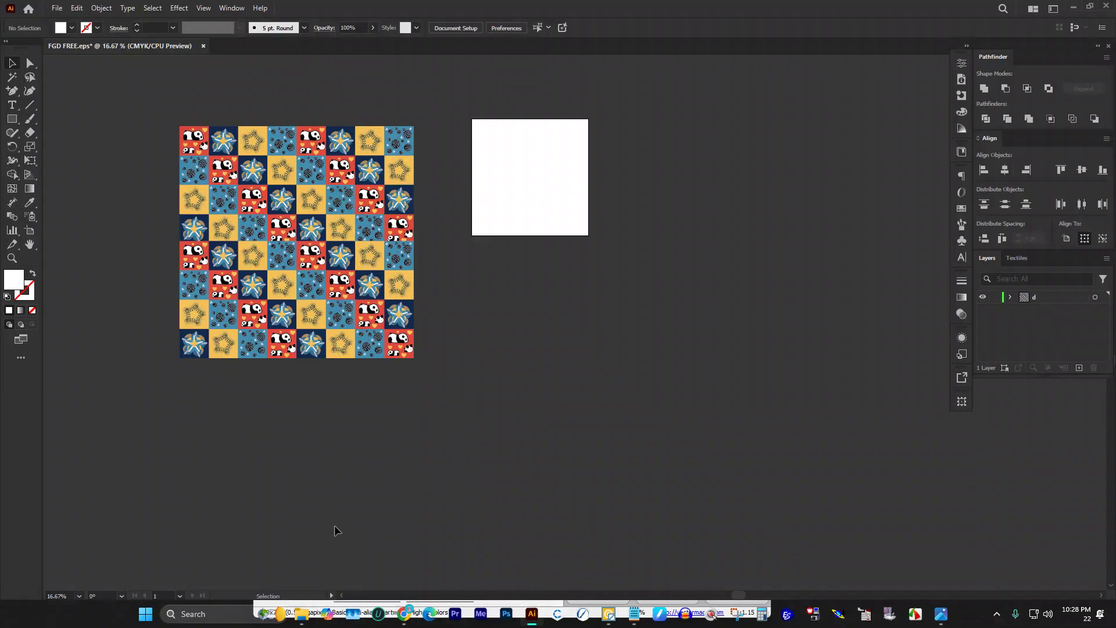
{"action": "left_click", "coordinate": [304, 612]}
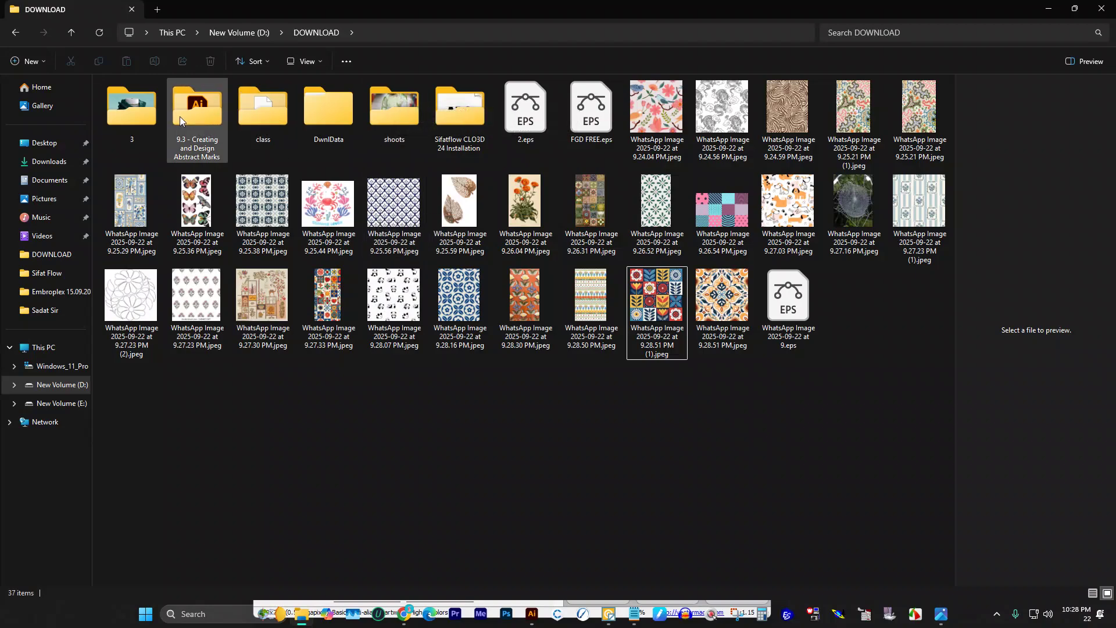
Step: Open Scarf Mockup 2(1).psd from DOWNLOAD > 3 > Scarf Mockup > Files in Photoshop
{"action": "double_click", "coordinate": [145, 119]}
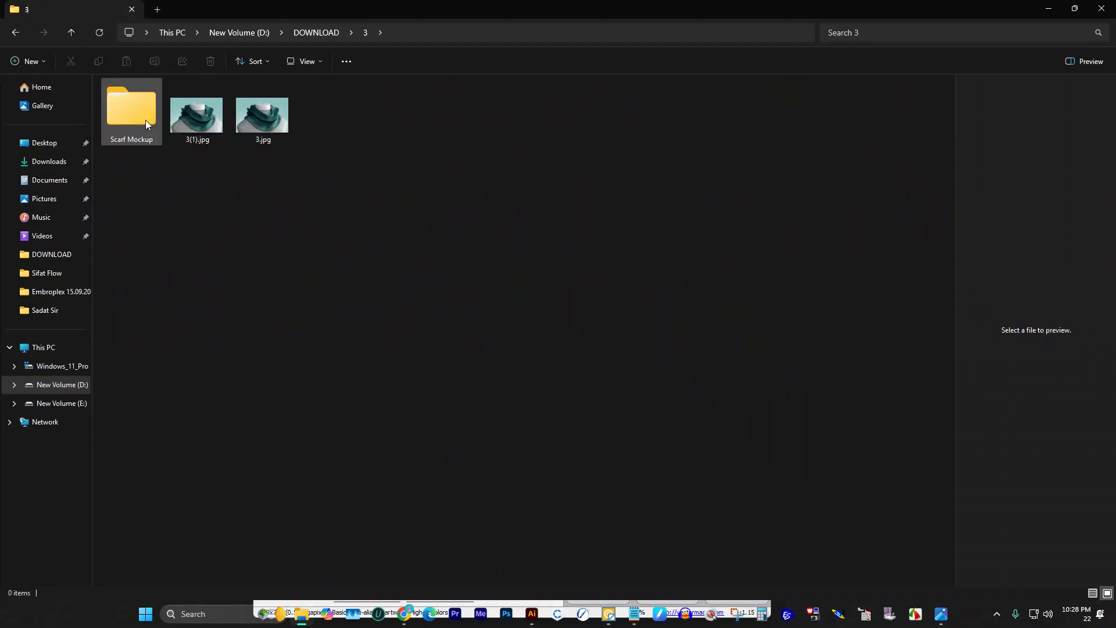
{"action": "double_click", "coordinate": [151, 116]}
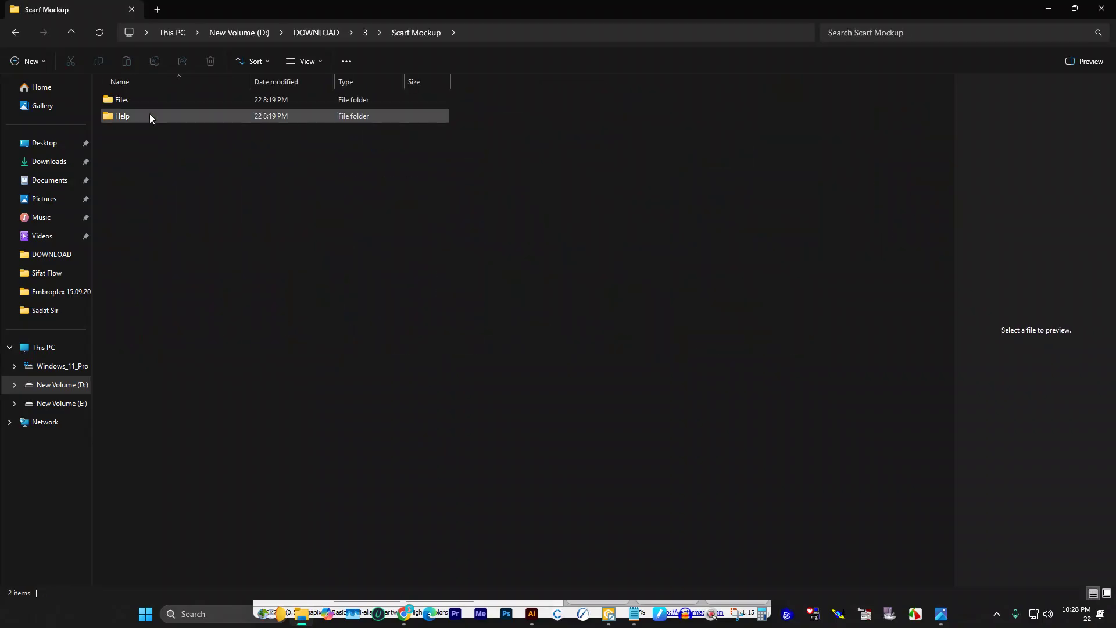
{"action": "double_click", "coordinate": [152, 103]}
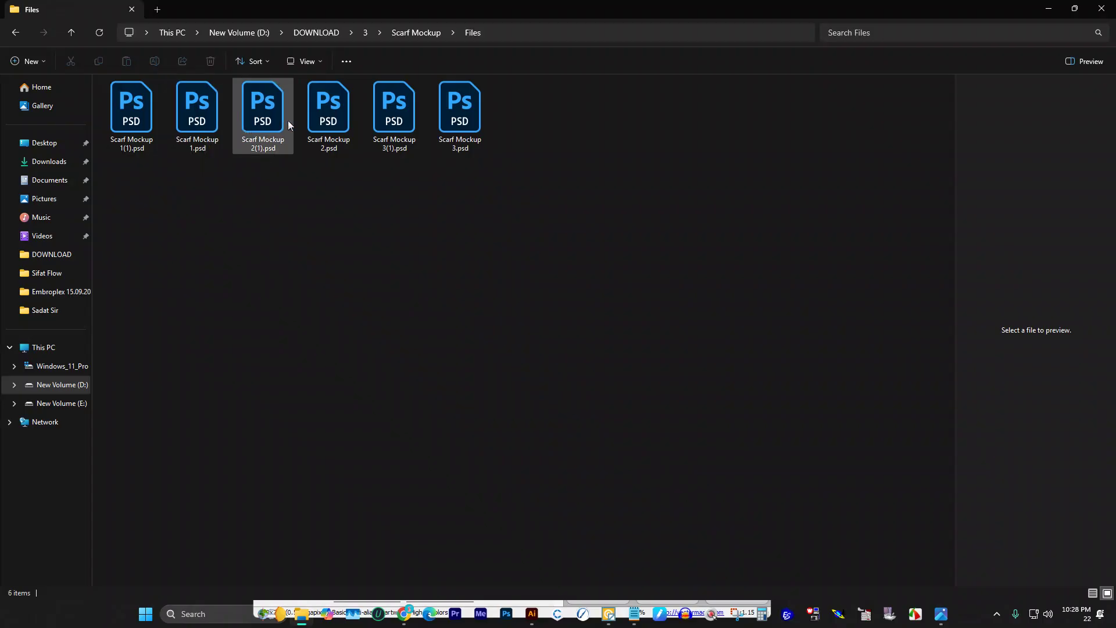
{"action": "double_click", "coordinate": [253, 123]}
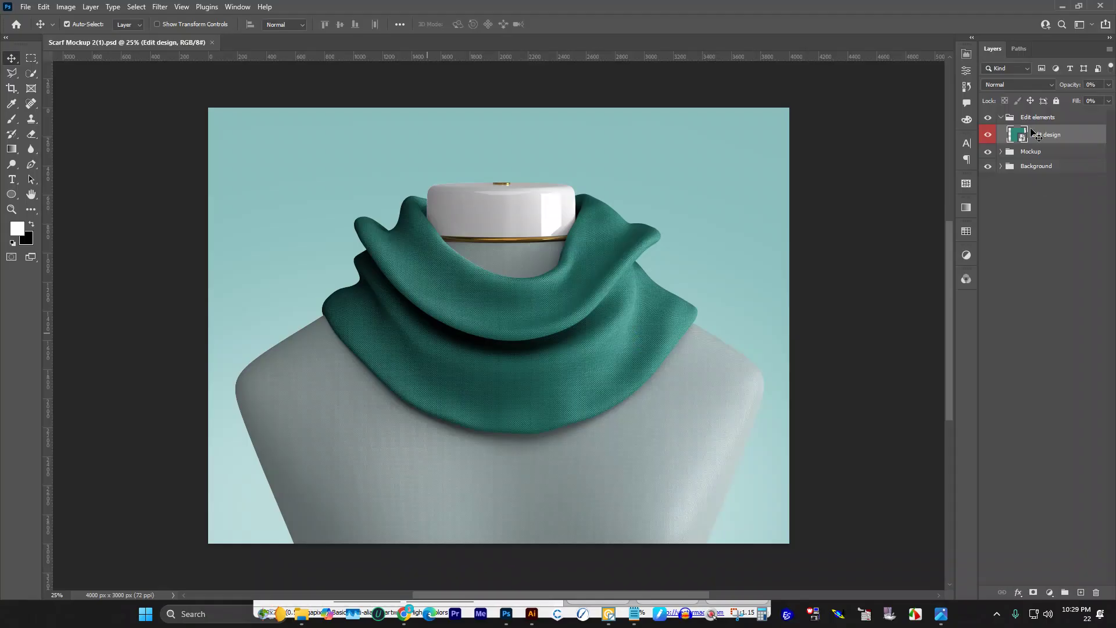
Step: Open the Edit design smart object, hide its teal Scarf Design layer, and return to Illustrator
{"action": "double_click", "coordinate": [1022, 136]}
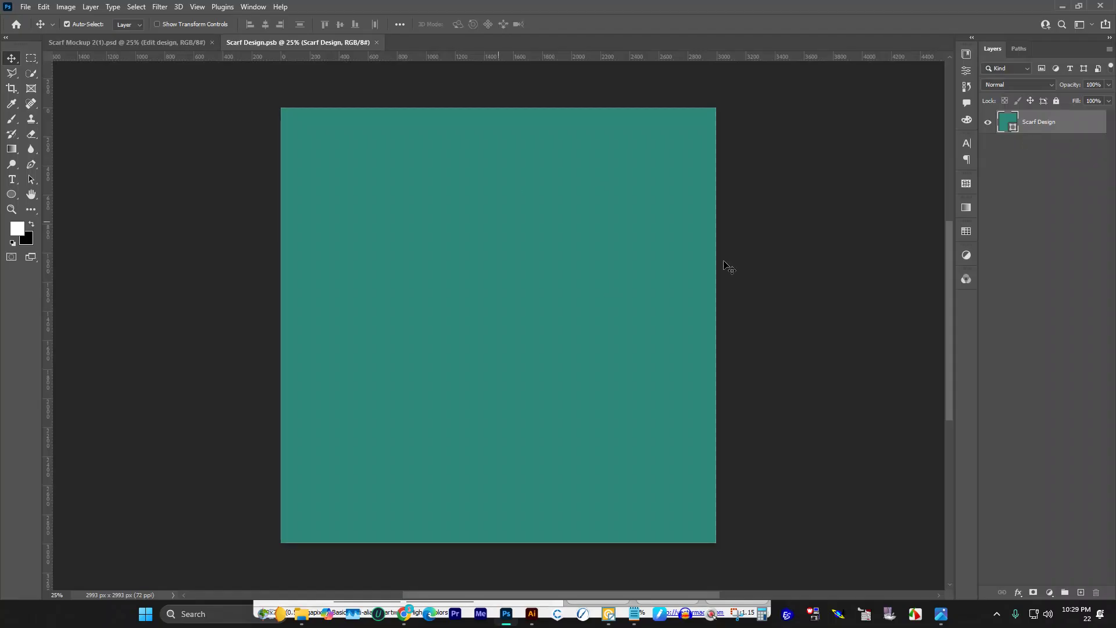
{"action": "left_click", "coordinate": [988, 122]}
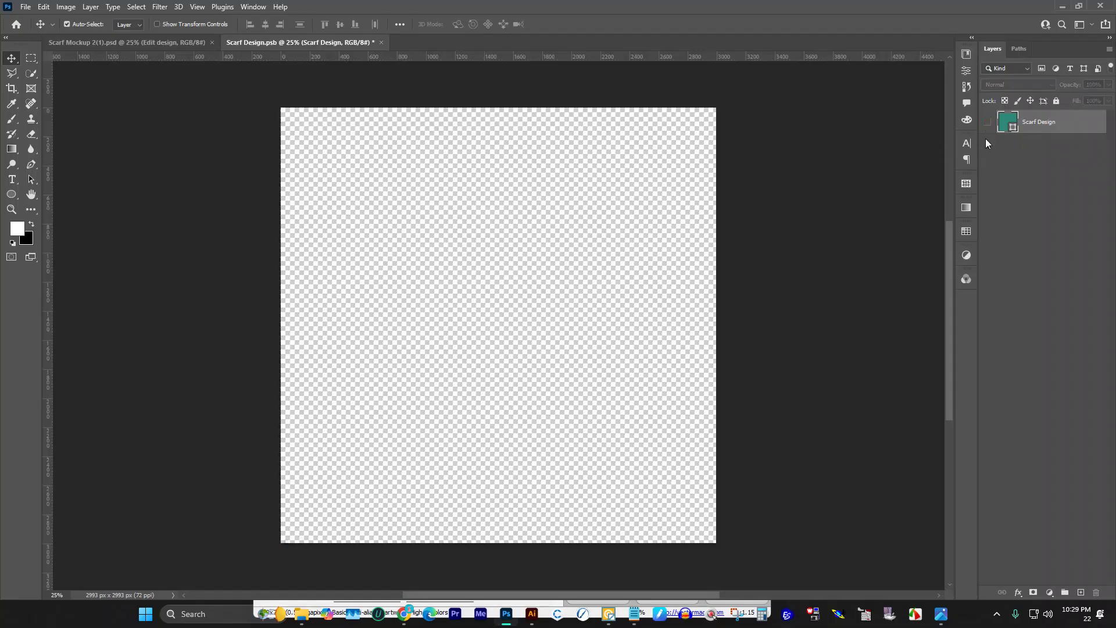
{"action": "left_click", "coordinate": [532, 613]}
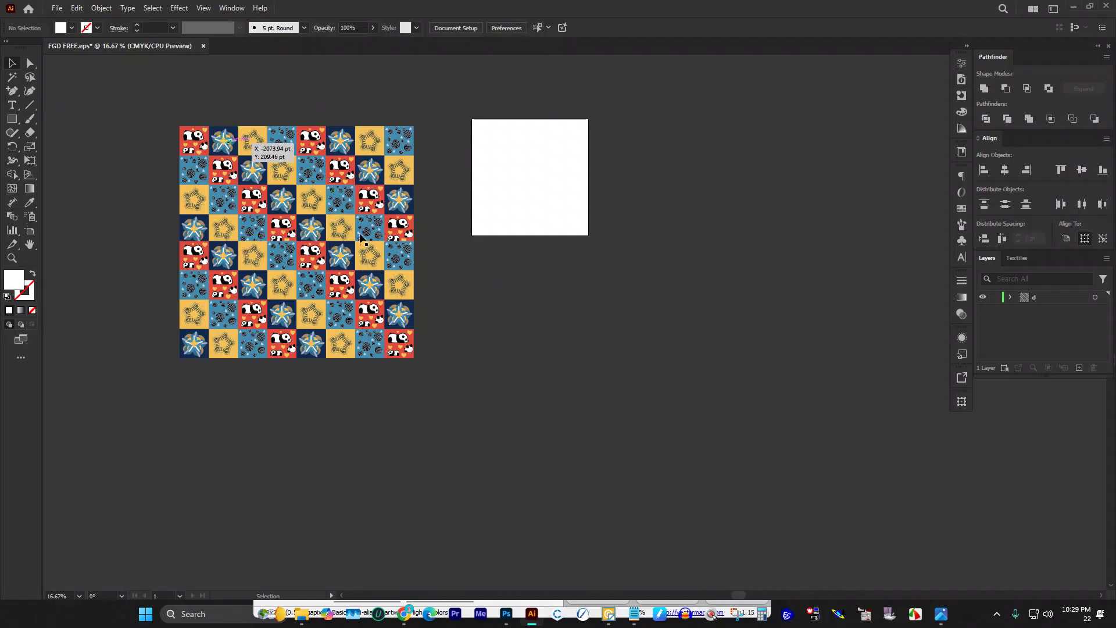
Step: Copy the whole 8×8 pattern group and switch to the Scarf Design canvas in Photoshop
{"action": "left_click_drag", "start_coordinate": [166, 99], "coordinate": [433, 401]}
{"action": "key", "text": "a"}
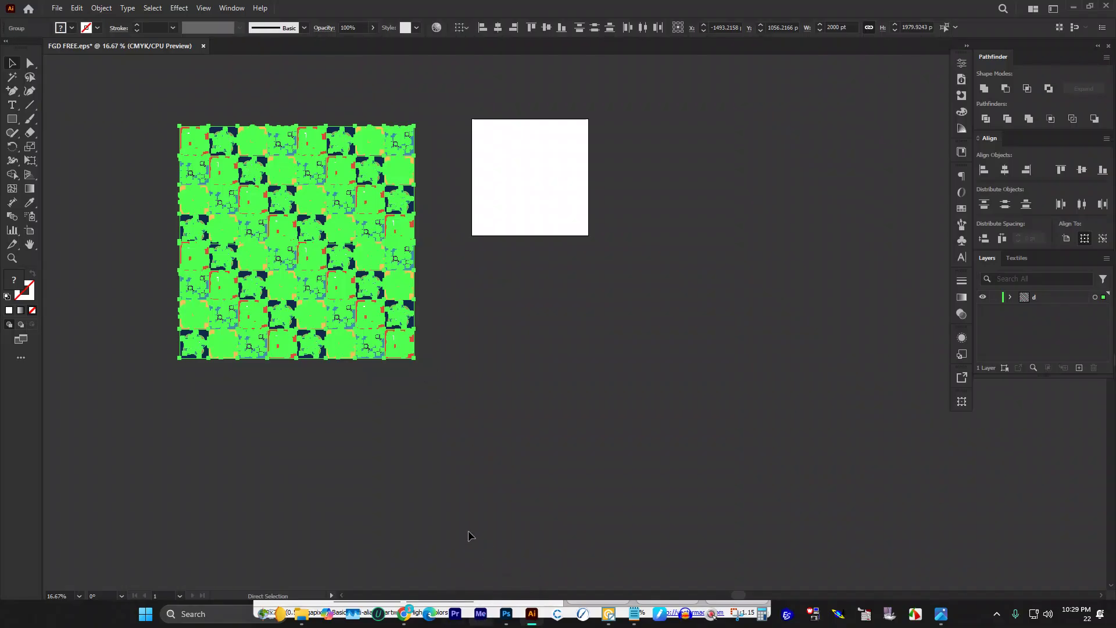
{"action": "key", "text": "v"}
{"action": "left_click", "coordinate": [507, 620]}
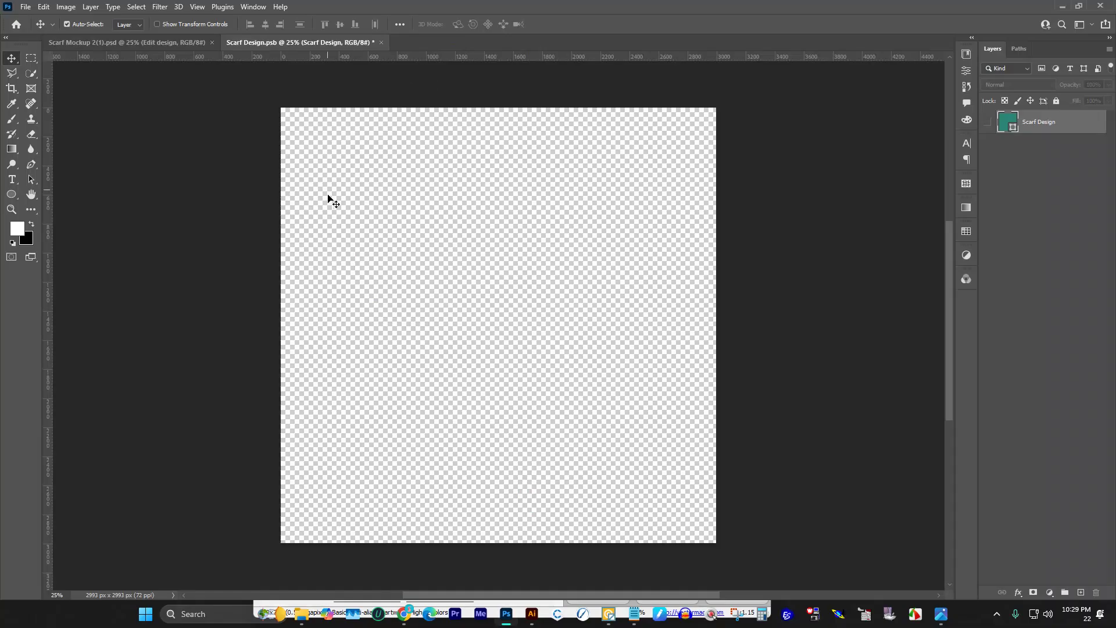
Step: Paste the pattern as pixels, scale it about 156% to fill the canvas, and save
{"action": "key", "text": "ctrl+v"}
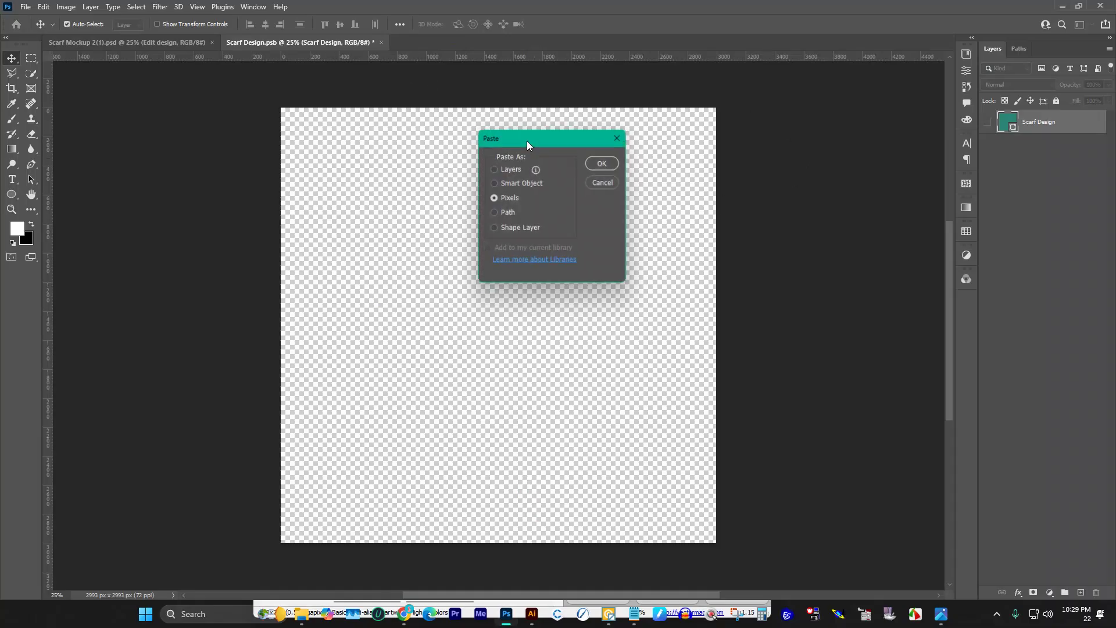
{"action": "left_click", "coordinate": [604, 163]}
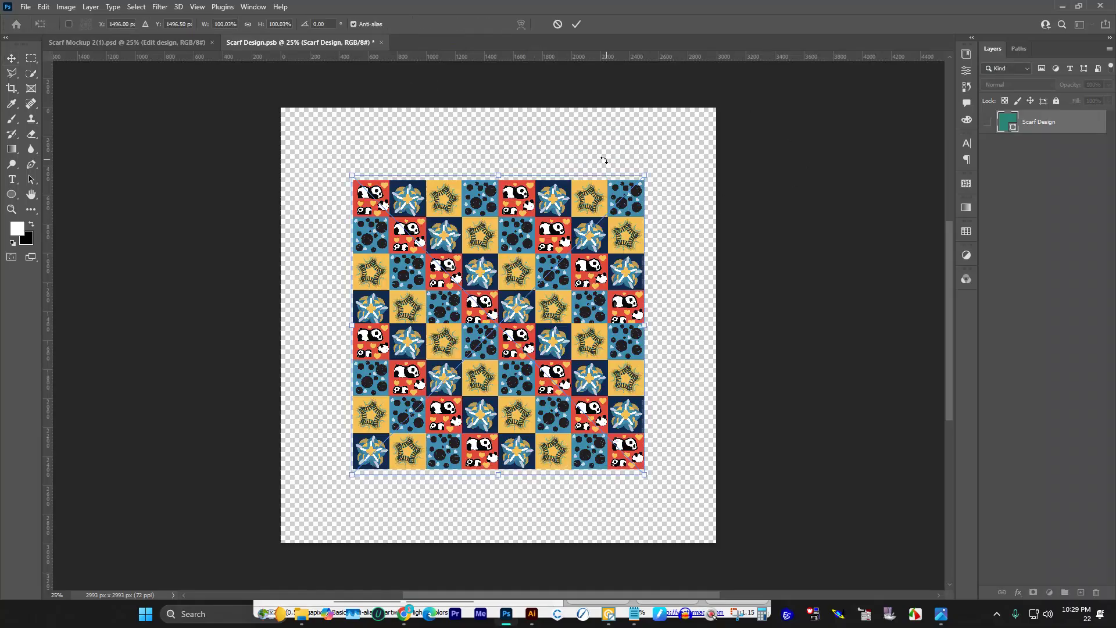
{"action": "left_click_drag", "start_coordinate": [501, 175], "coordinate": [505, 92]}
{"action": "left_click", "coordinate": [578, 24]}
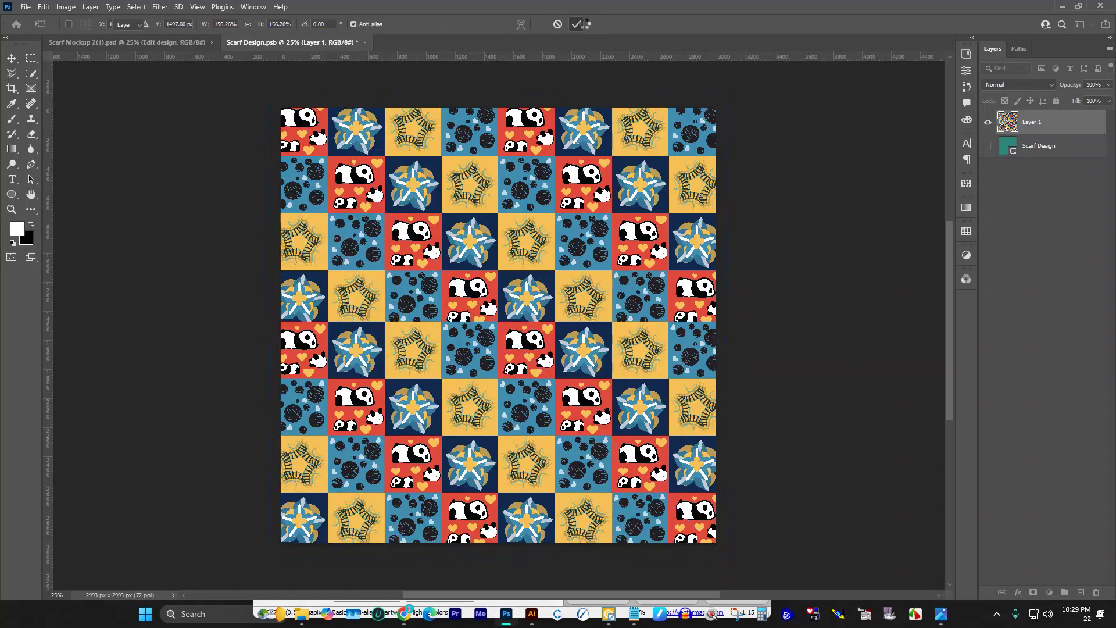
{"action": "key", "text": "ctrl+s"}
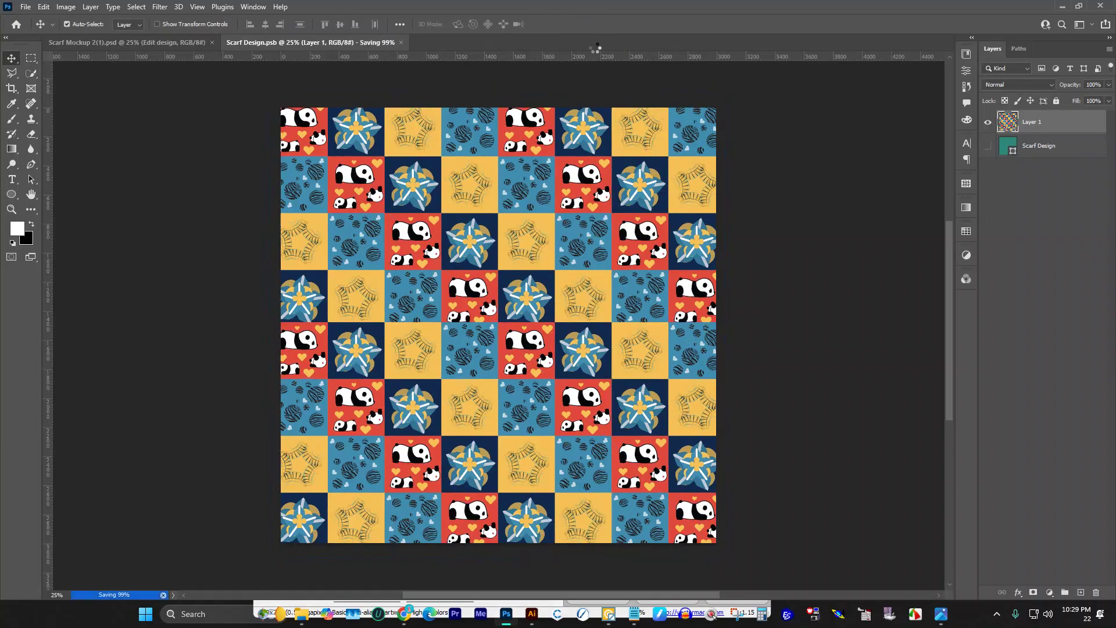
{"action": "left_click", "coordinate": [151, 44]}
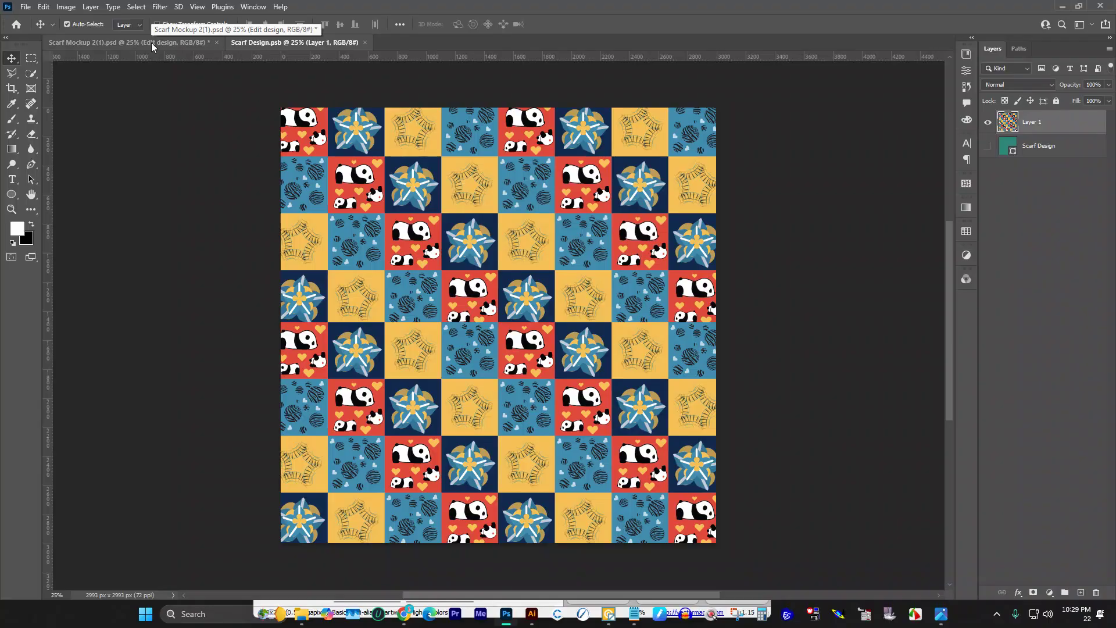
{"action": "left_click", "coordinate": [151, 43]}
Step: Capture a screen snip of the scarf mockup wearing the tile pattern
{"action": "scroll", "coordinate": [625, 253], "scroll_direction": "down", "scroll_amount": 1}
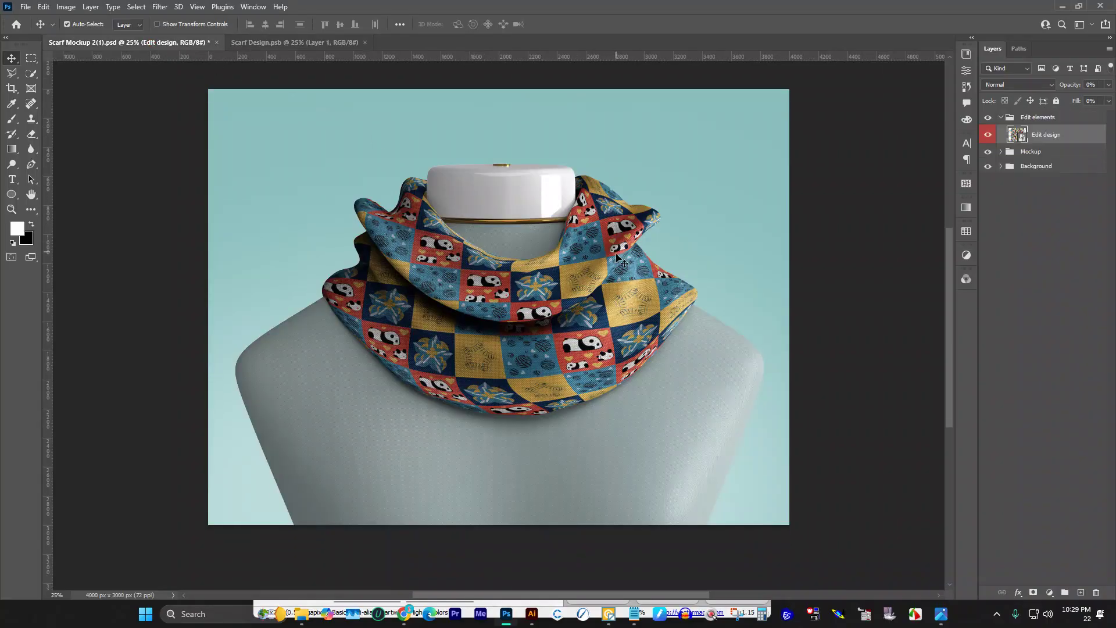
{"action": "scroll", "coordinate": [622, 251], "scroll_direction": "up", "scroll_amount": 1}
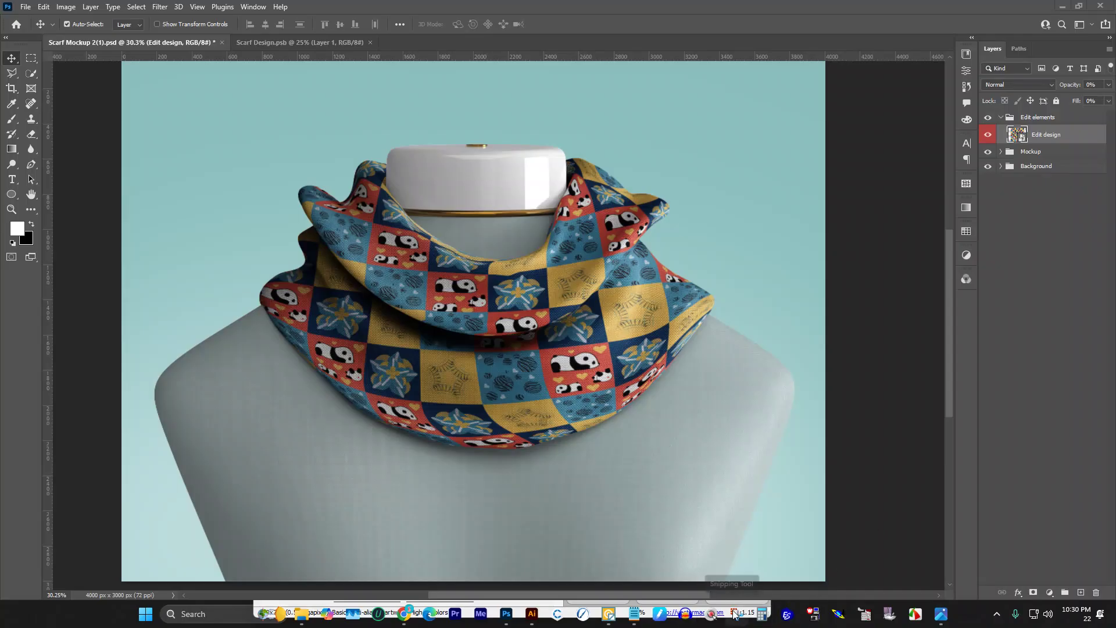
{"action": "left_click", "coordinate": [734, 611]}
{"action": "left_click", "coordinate": [31, 10]}
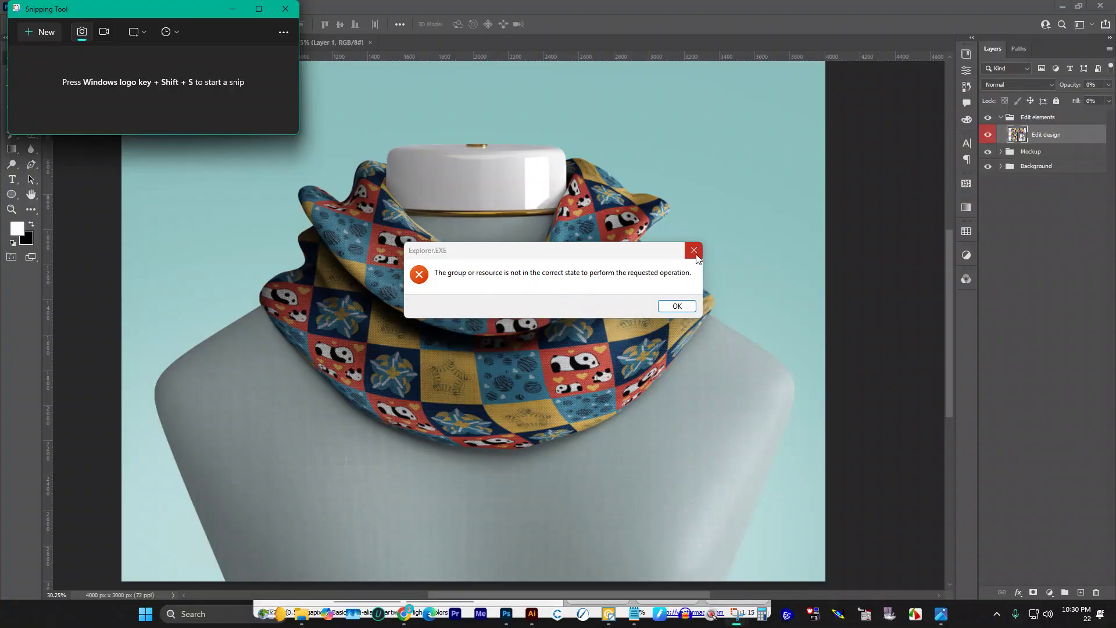
{"action": "left_click", "coordinate": [696, 246]}
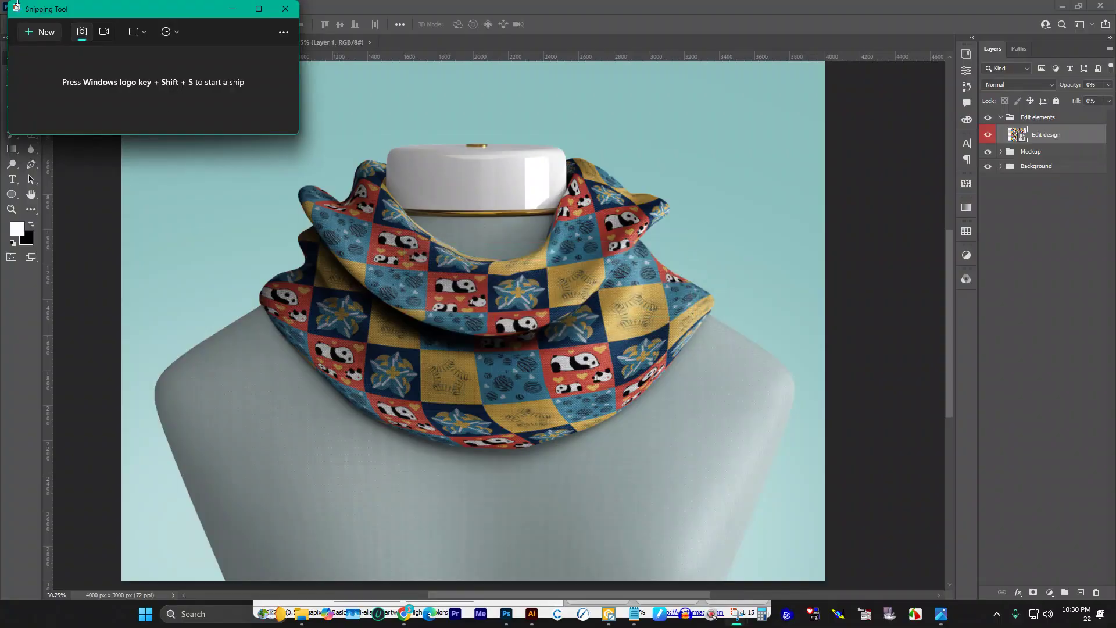
{"action": "key", "text": "super+shift+s"}
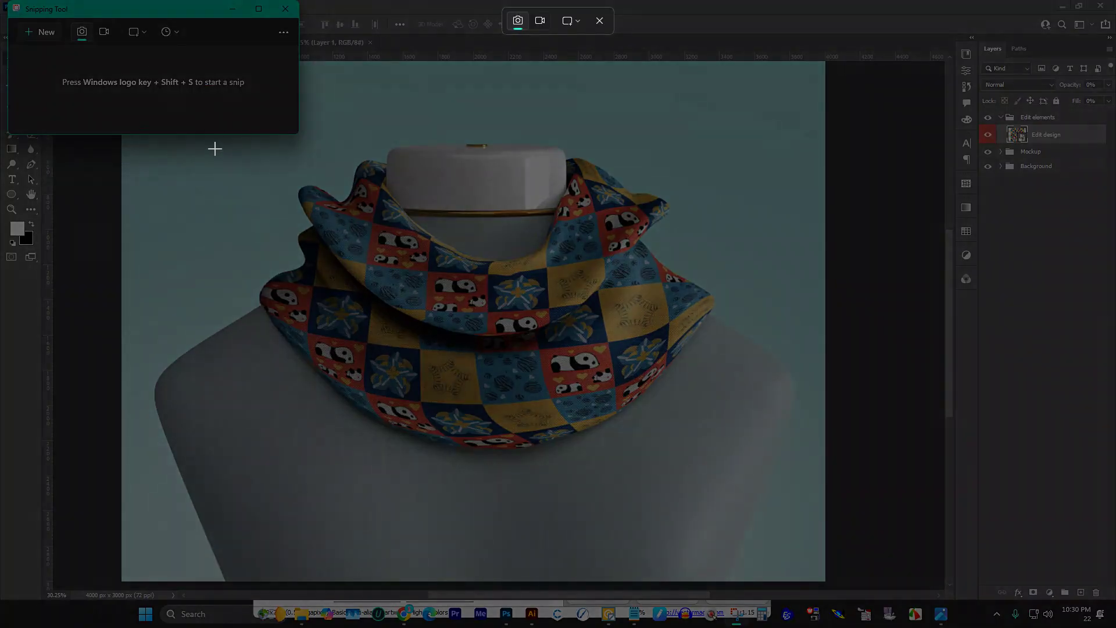
{"action": "left_click_drag", "start_coordinate": [143, 58], "coordinate": [827, 586]}
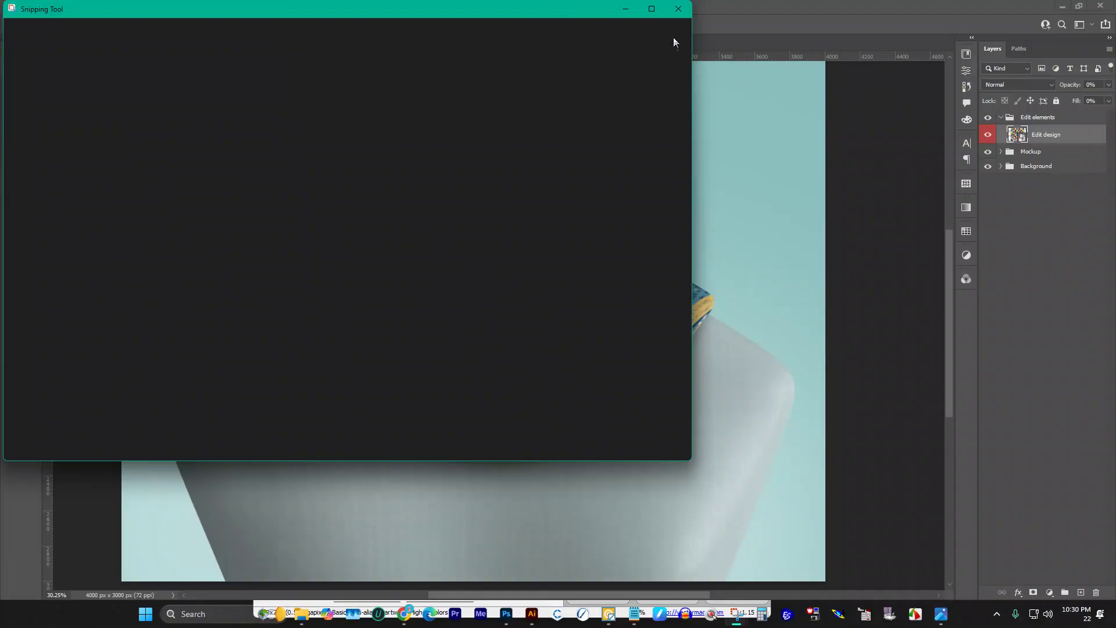
{"action": "left_click", "coordinate": [681, 11]}
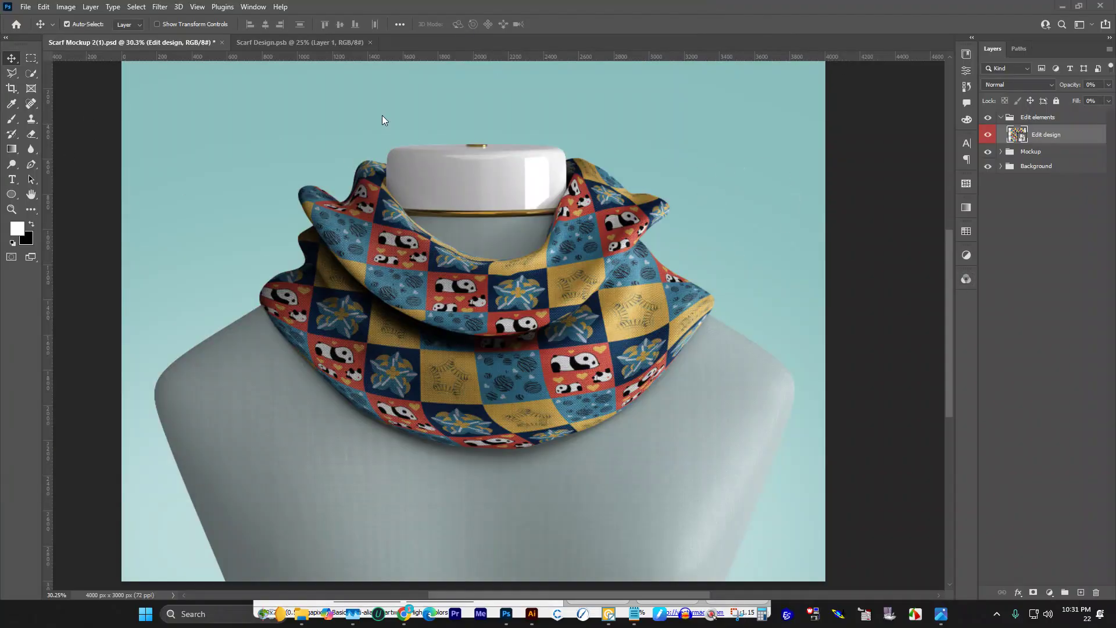
Step: Close the Scarf Design.psb document
{"action": "left_click", "coordinate": [280, 9]}
{"action": "left_click", "coordinate": [299, 41]}
{"action": "left_click", "coordinate": [370, 42]}
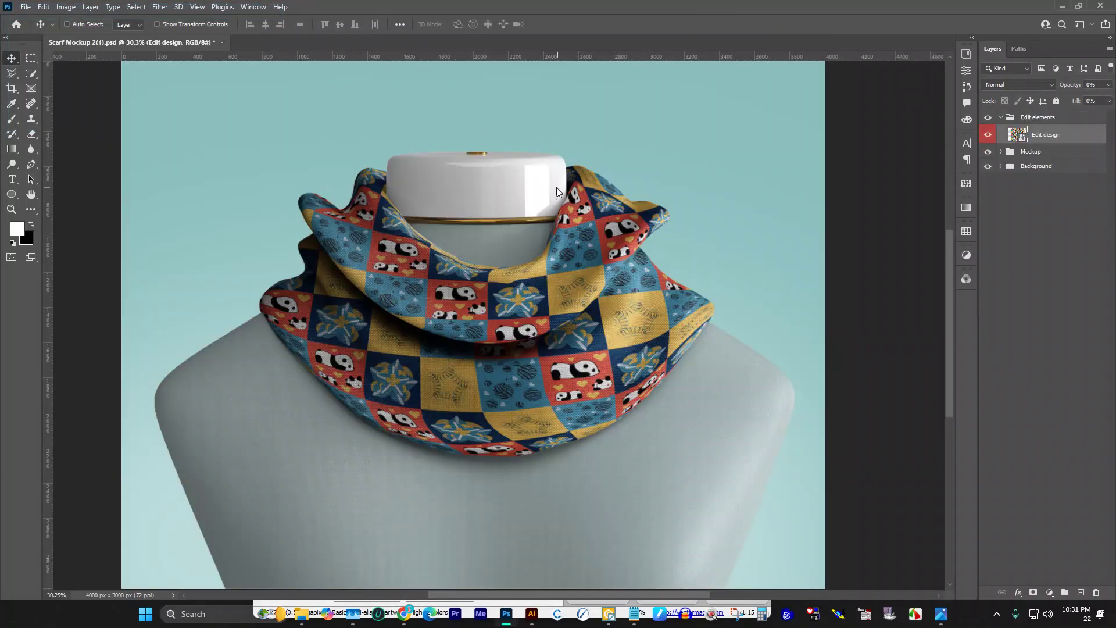
Step: Export the mockup via Save for Web as PNG-24 Scarf-Mockup-2(1).png in DOWNLOAD
{"action": "key", "text": "ctrl+alt+shift+s"}
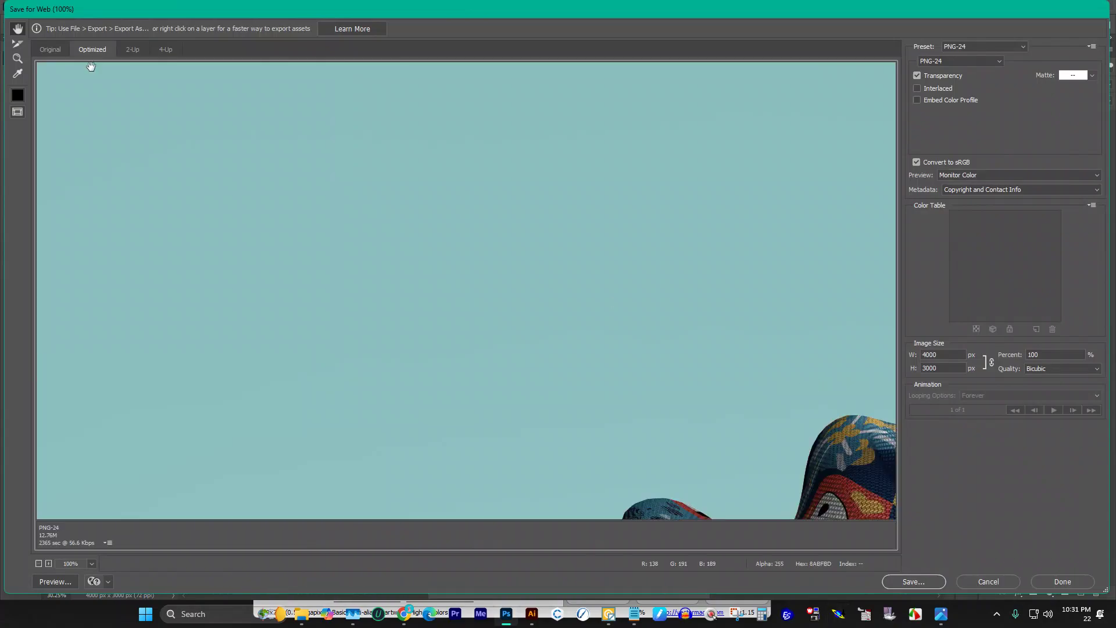
{"action": "left_click", "coordinate": [888, 582]}
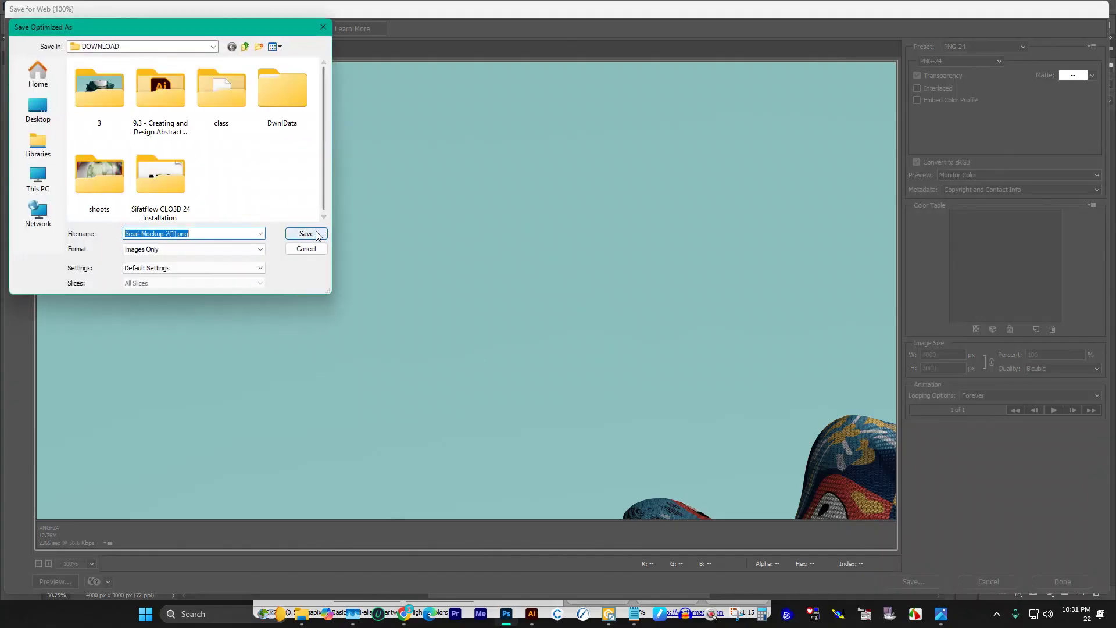
{"action": "left_click", "coordinate": [319, 235]}
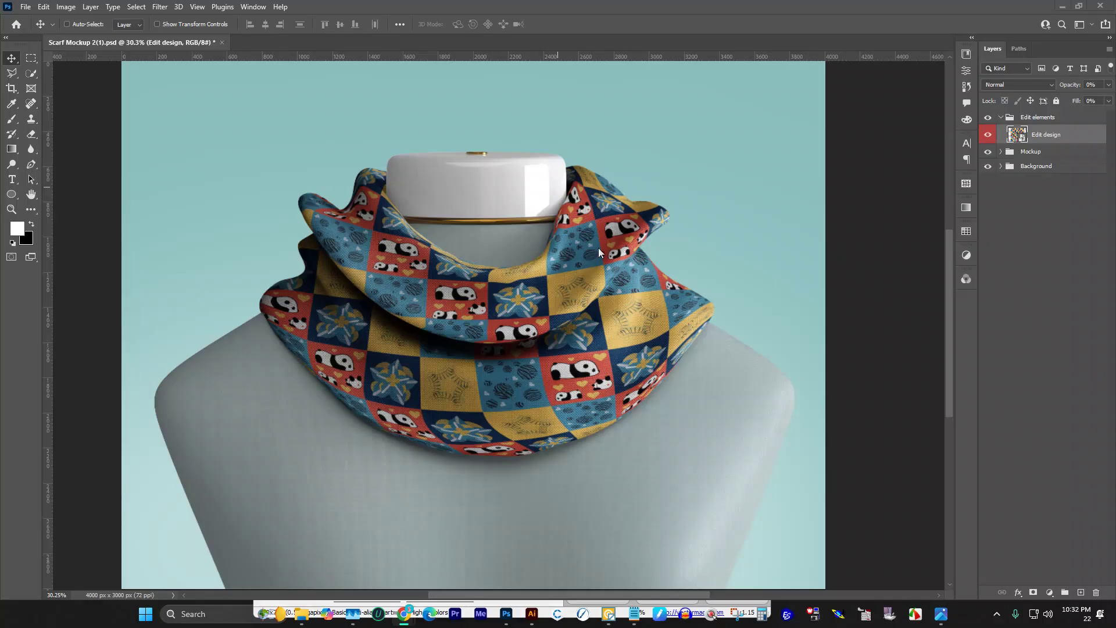
Step: Quit Photoshop without saving the mockup, then deselect the pattern in Illustrator
{"action": "left_click", "coordinate": [1099, 5]}
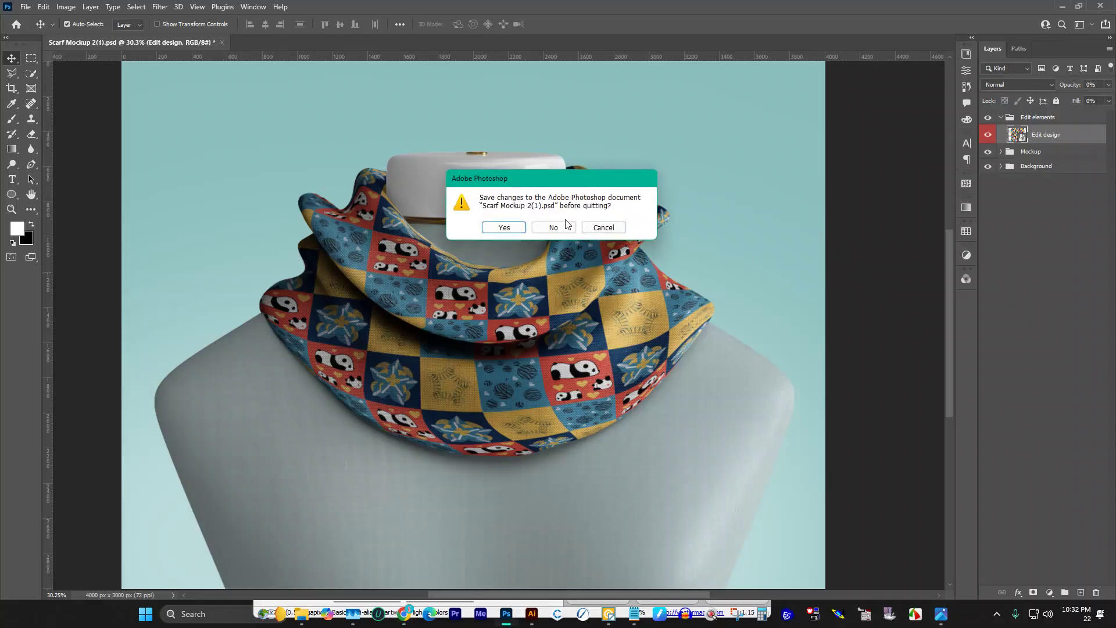
{"action": "left_click", "coordinate": [562, 227]}
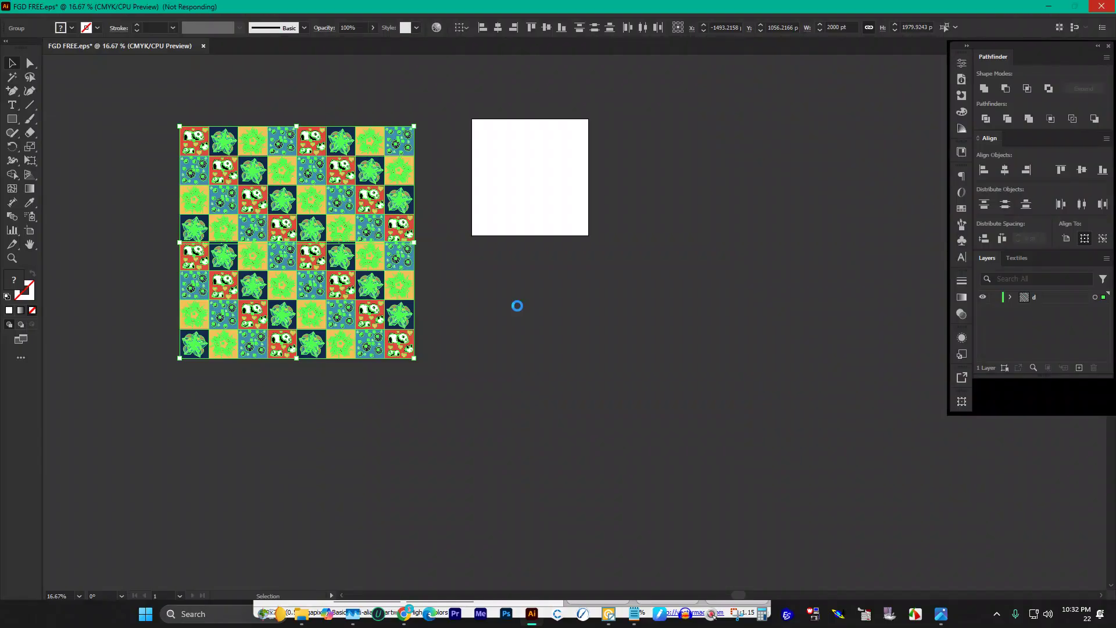
{"action": "left_click", "coordinate": [517, 308]}
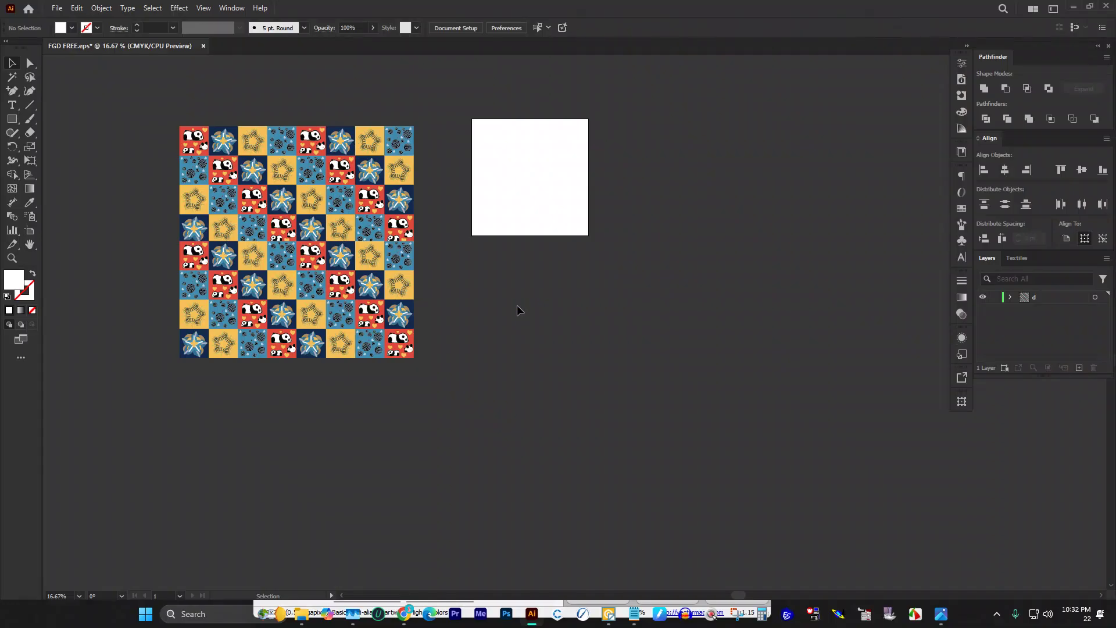